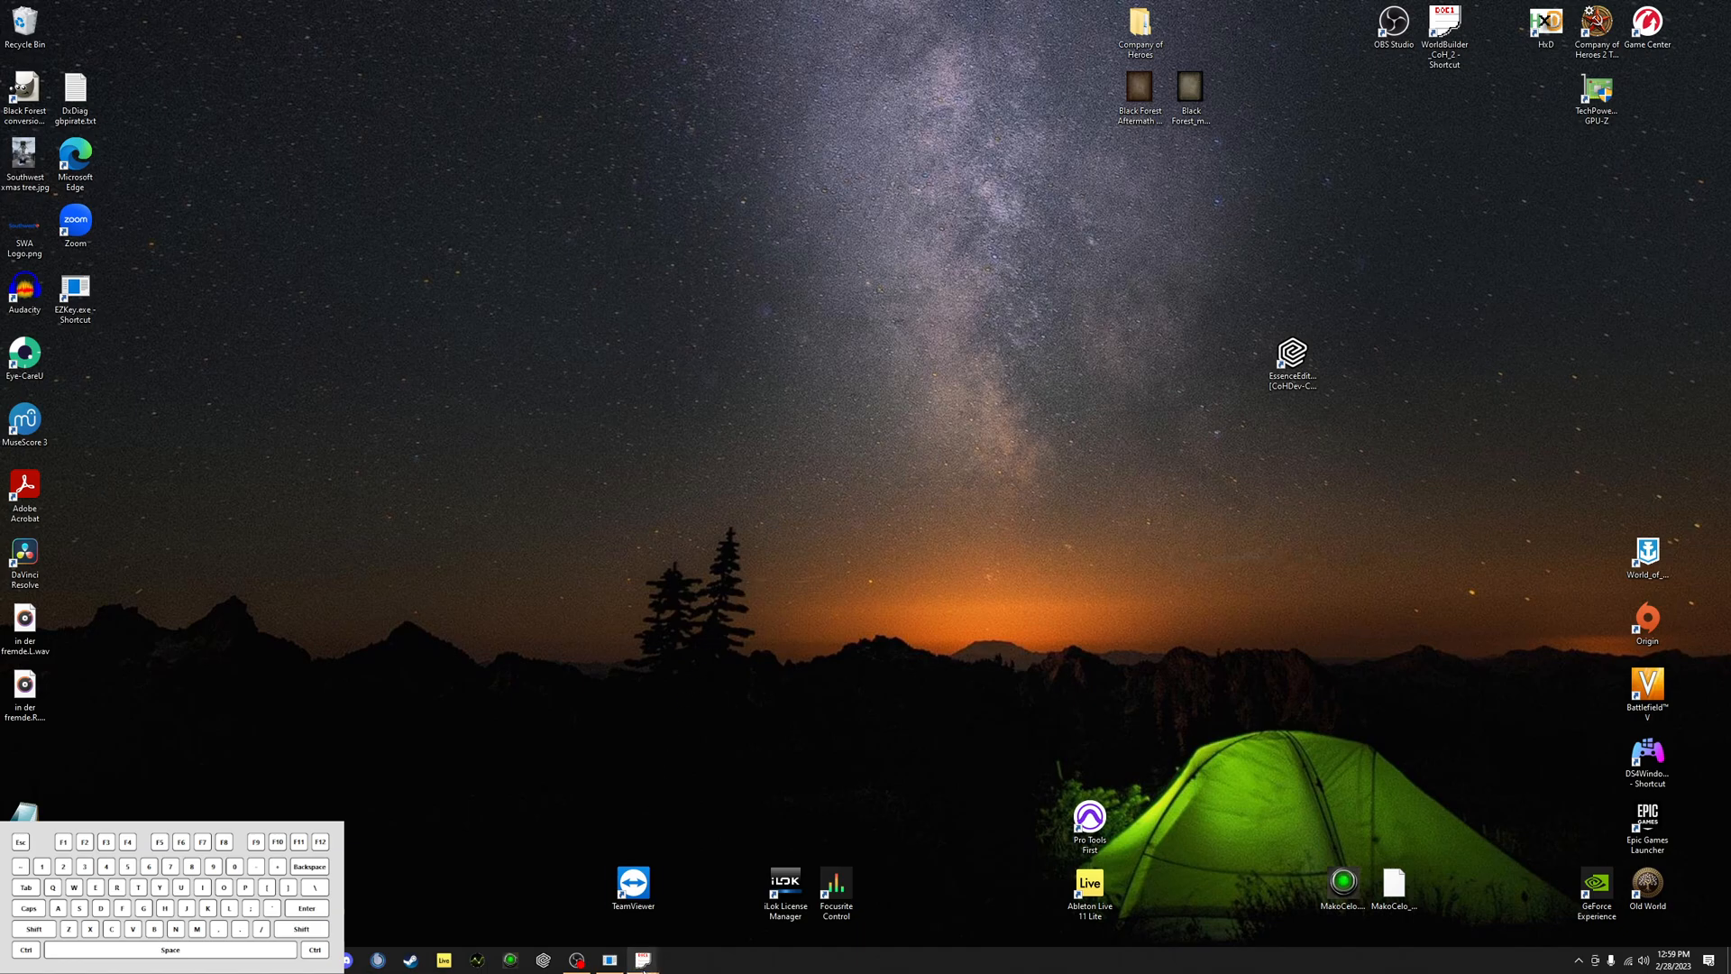
# Step: Switch to World Builder and look over the Black Forest map, including its playable-area boundary and the surrounding terrain
pyautogui.moveTo(643, 962)
pyautogui.click(609, 898)
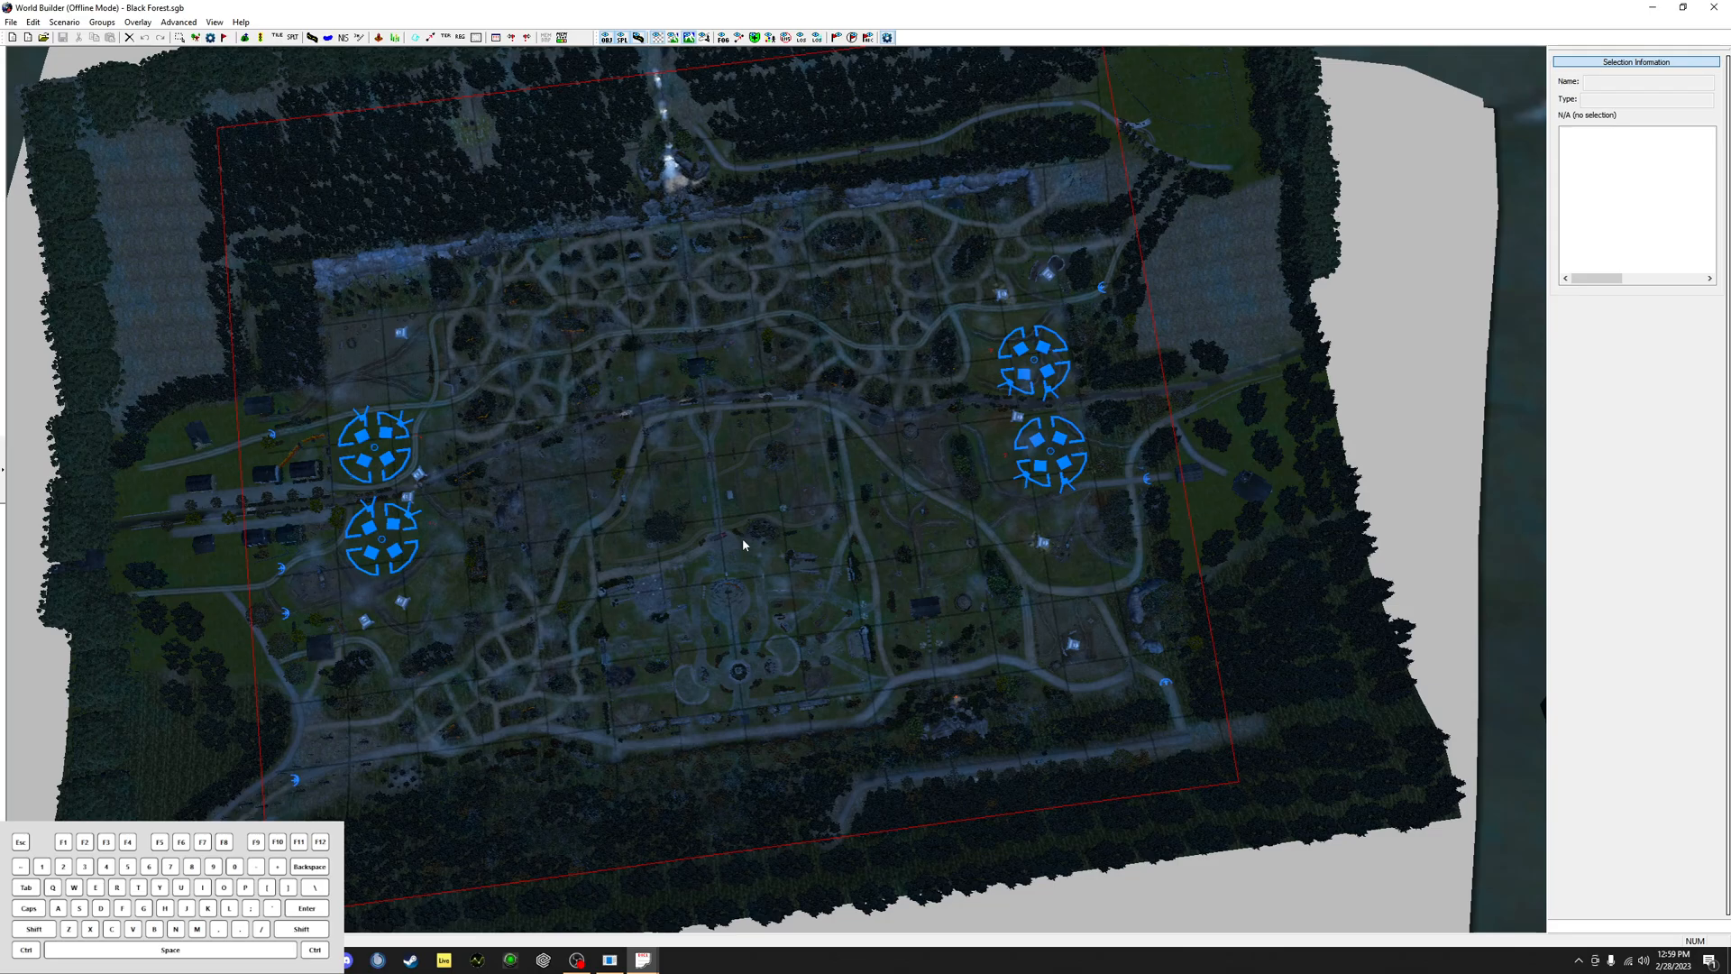
pyautogui.scroll(-3, 764, 456)
pyautogui.moveTo(765, 450); pyautogui.dragTo(798, 426, button='middle')
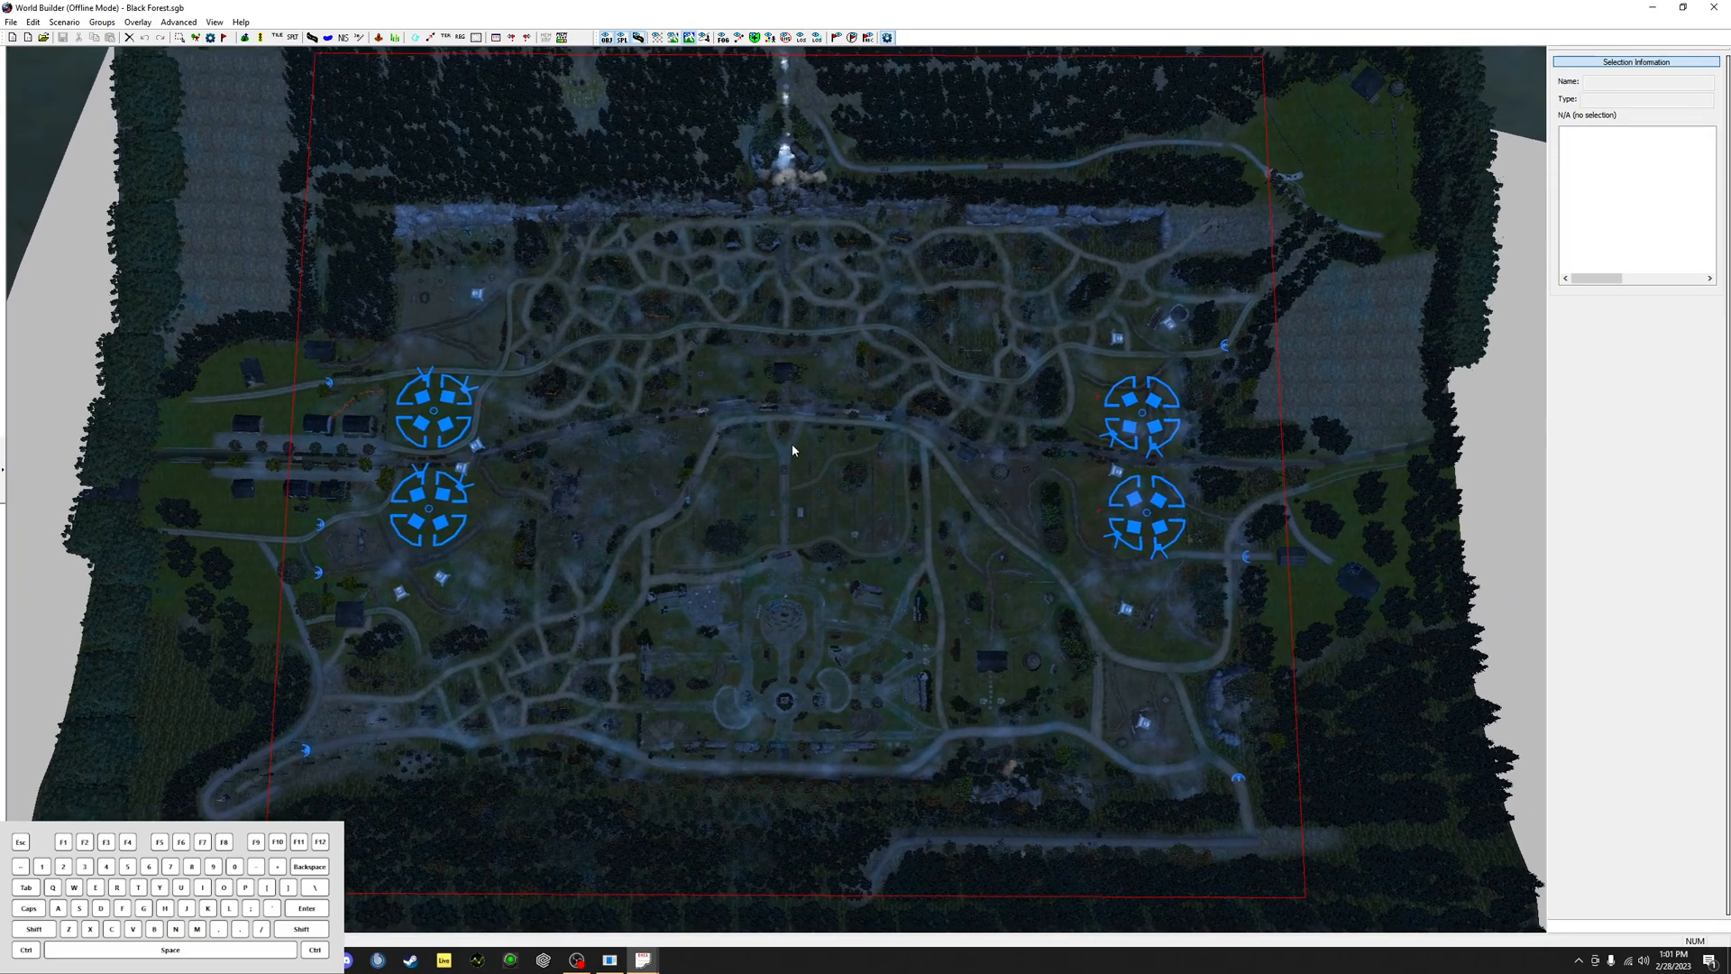
pyautogui.moveTo(792, 448); pyautogui.dragTo(773, 403, button='middle')
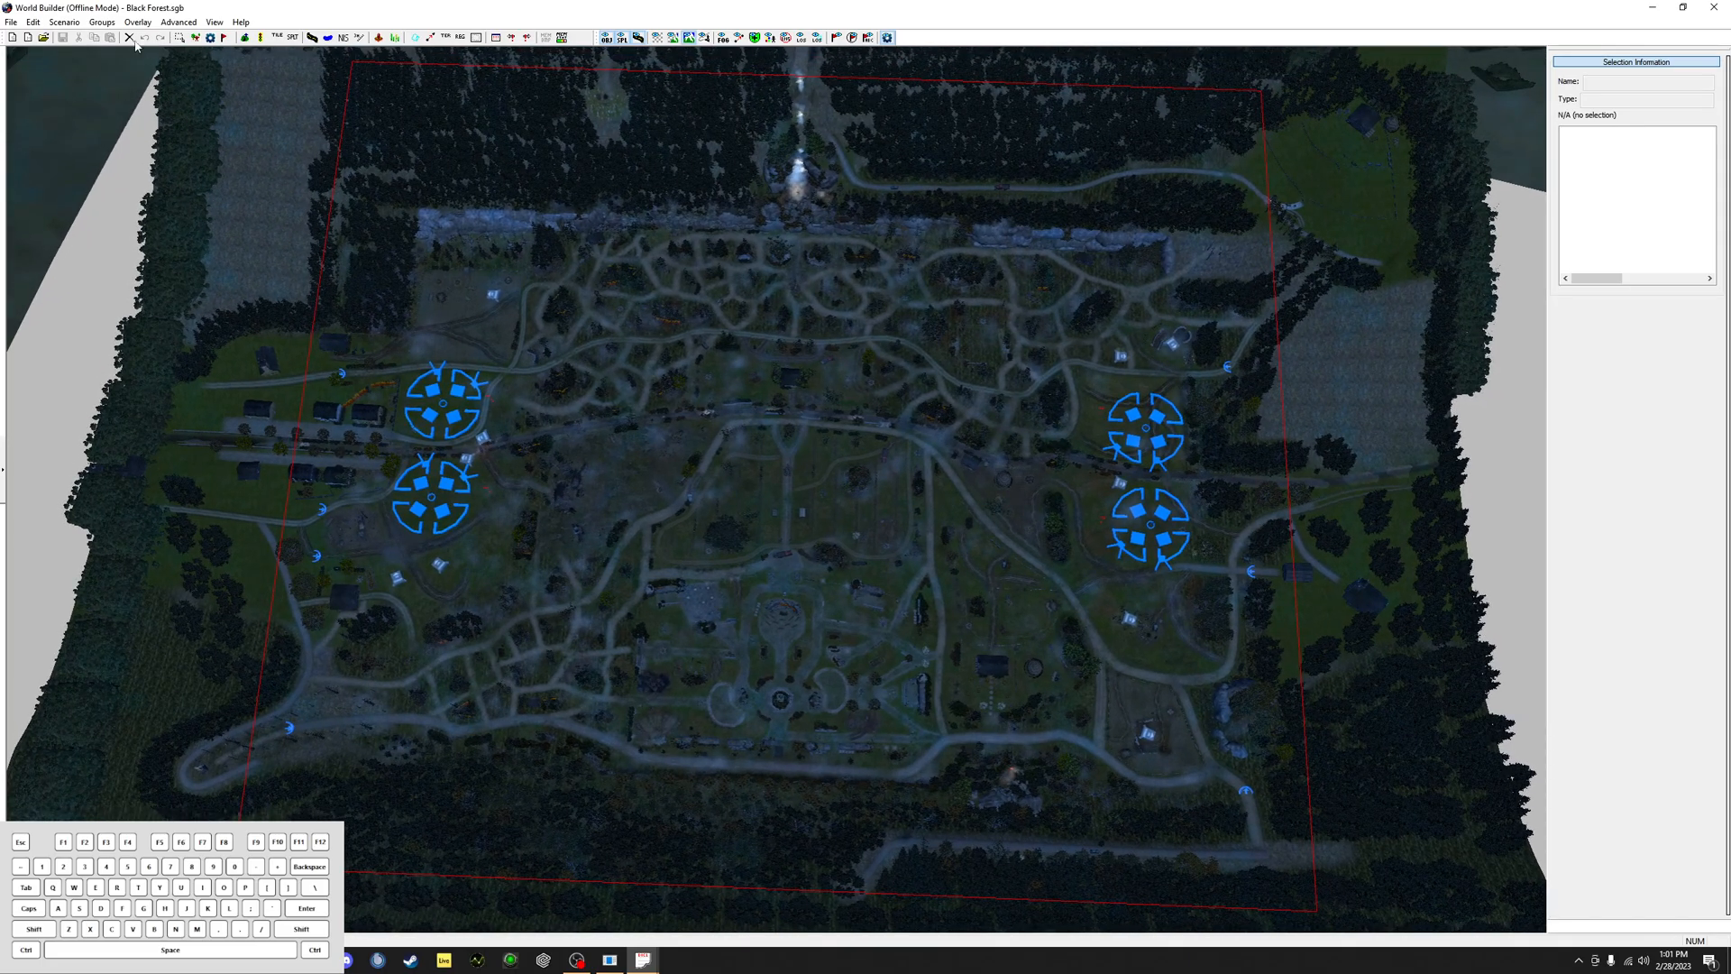
pyautogui.click(69, 24)
pyautogui.moveTo(203, 52); pyautogui.dragTo(780, 424)
pyautogui.click(828, 535)
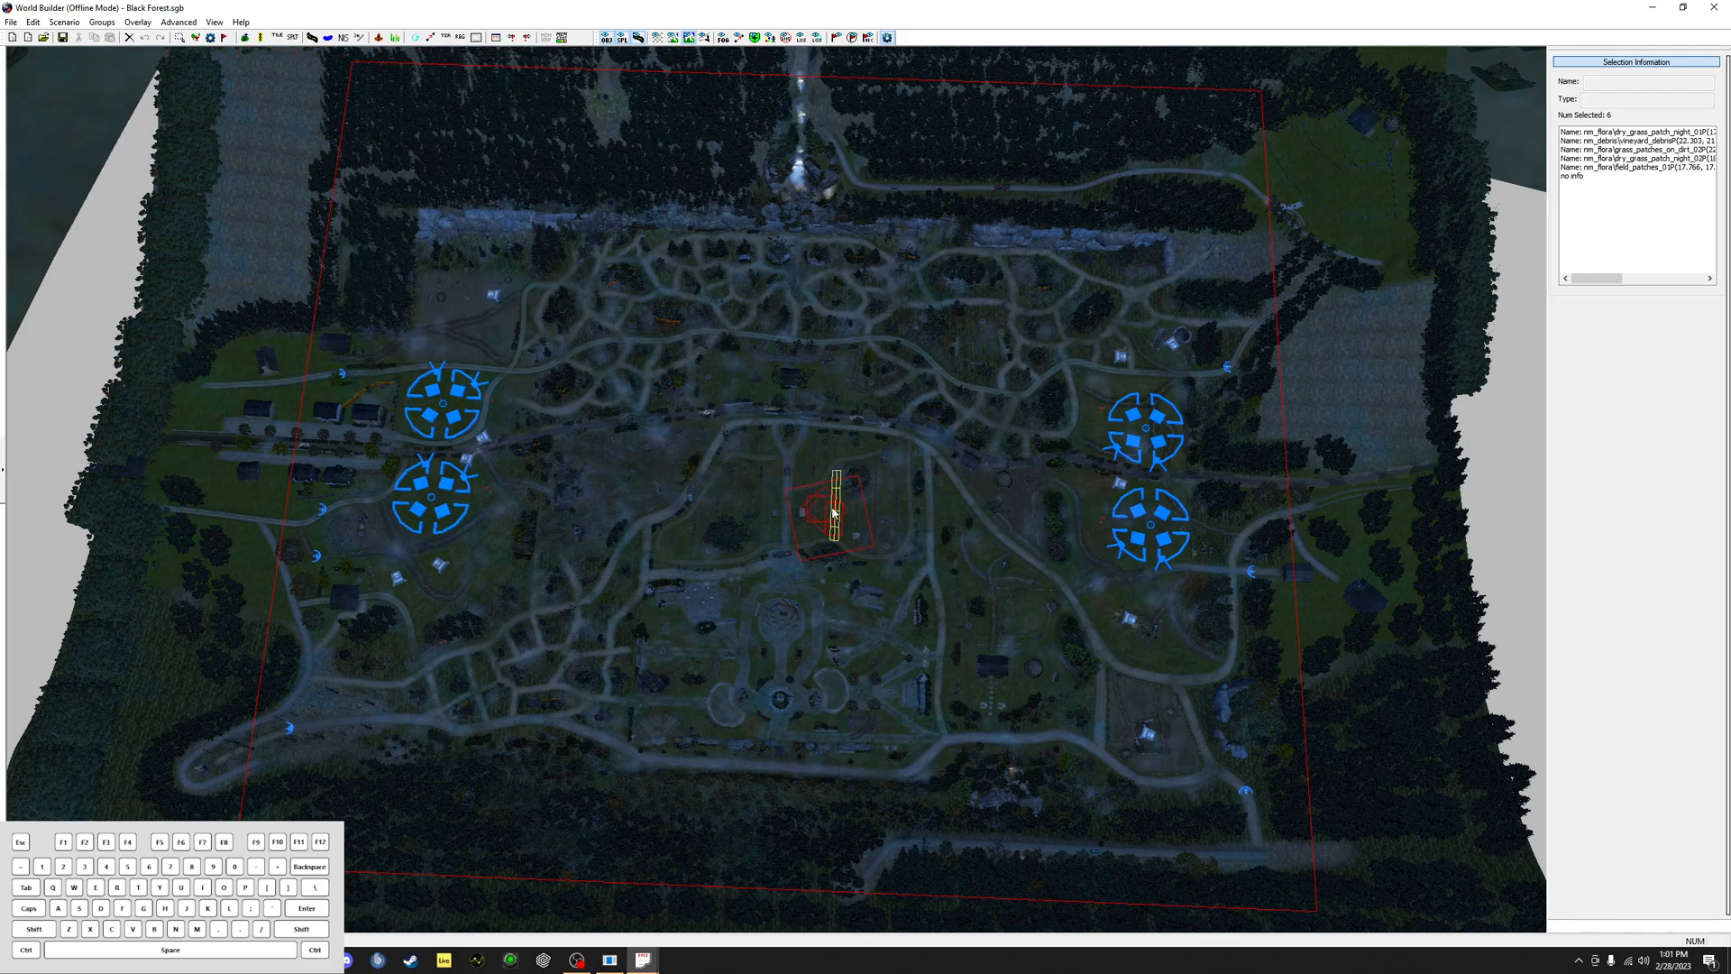
pyautogui.scroll(-5, 722, 216)
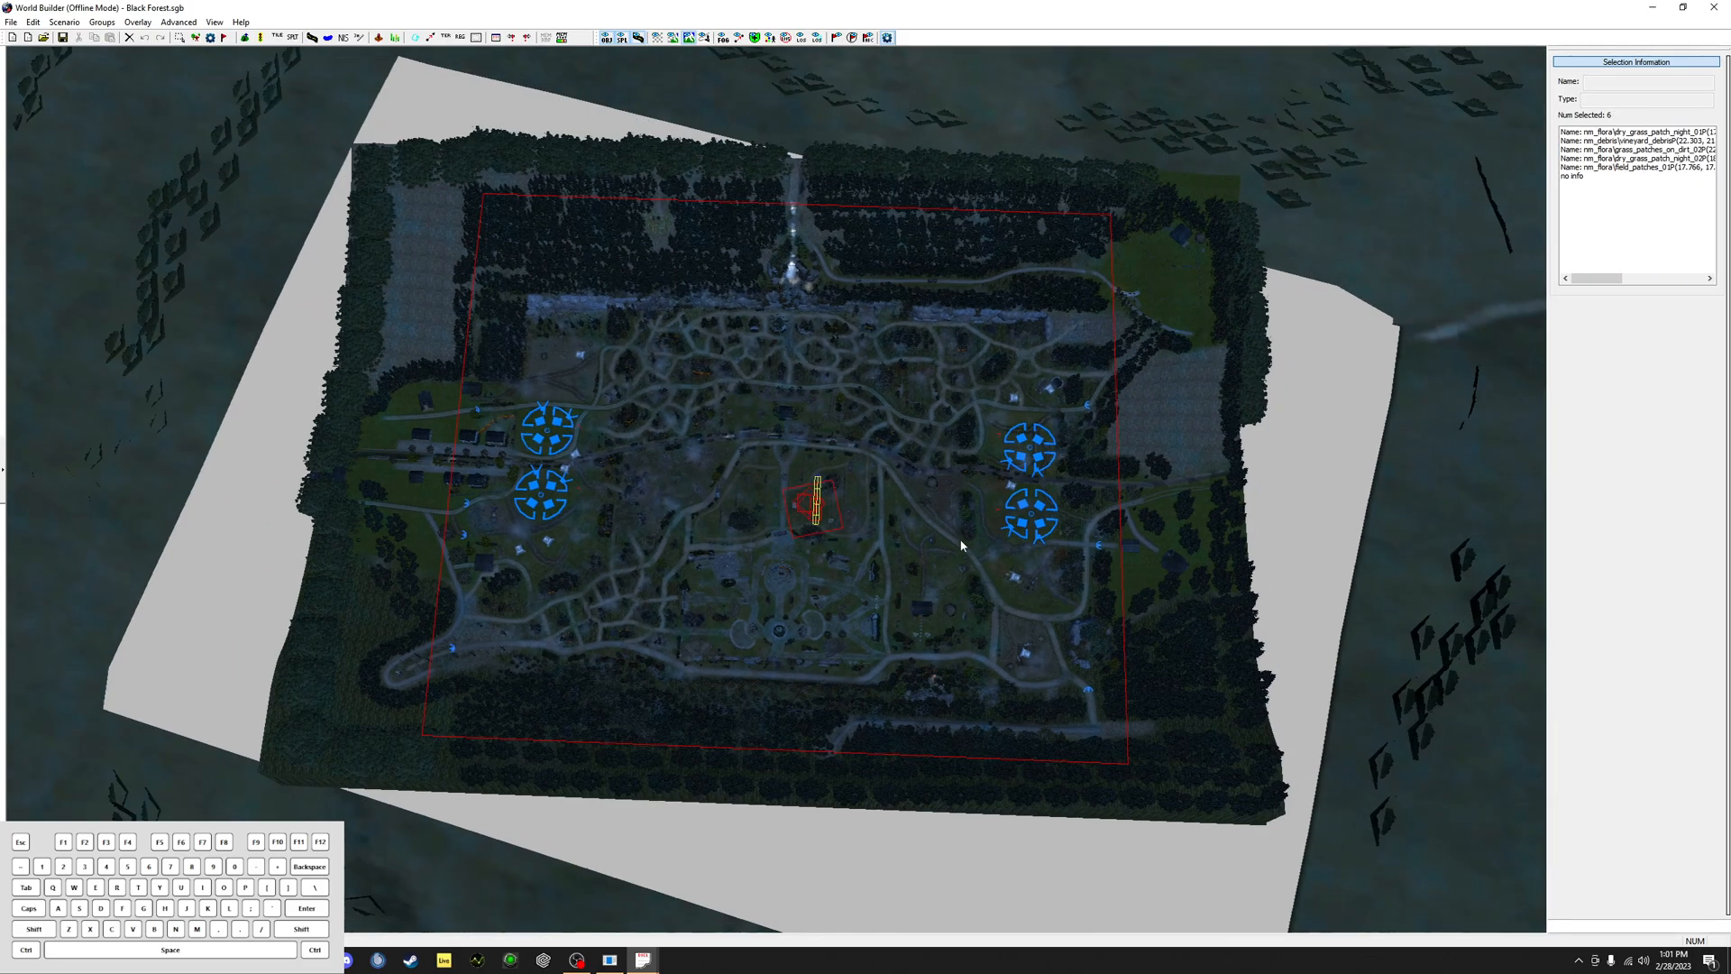
pyautogui.click(1178, 719)
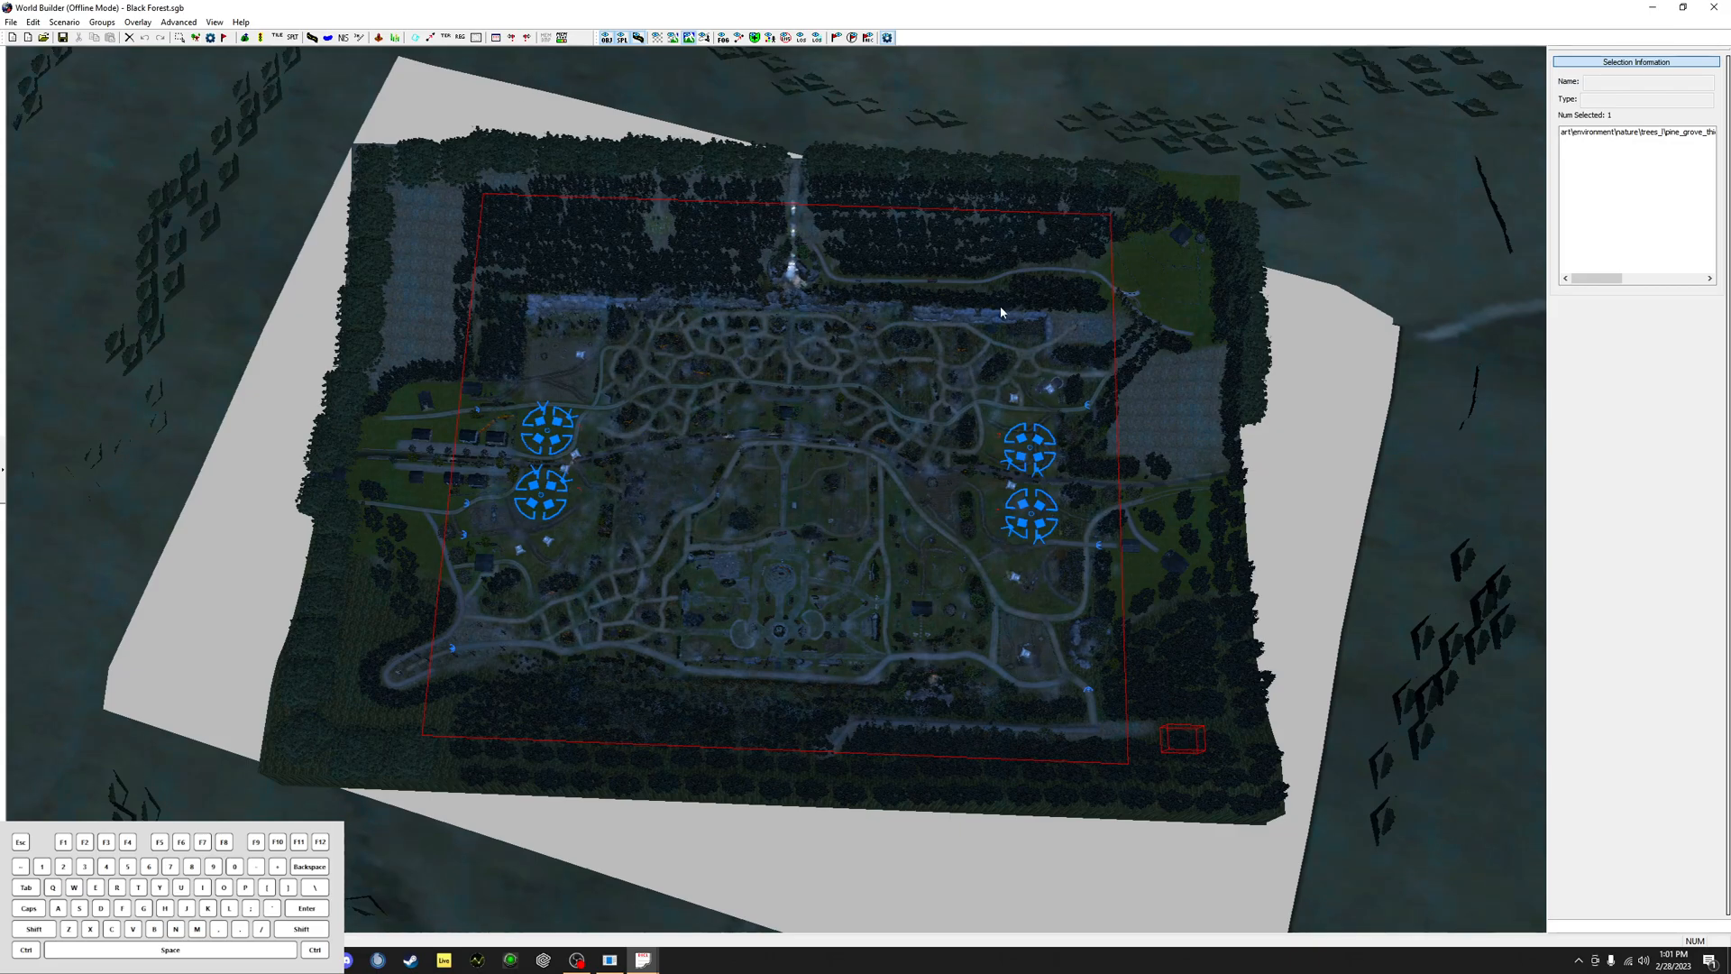
# Step: Open the Black Forest map's terrain properties in World Builder to read its terrain and playable dimensions
pyautogui.click(64, 21)
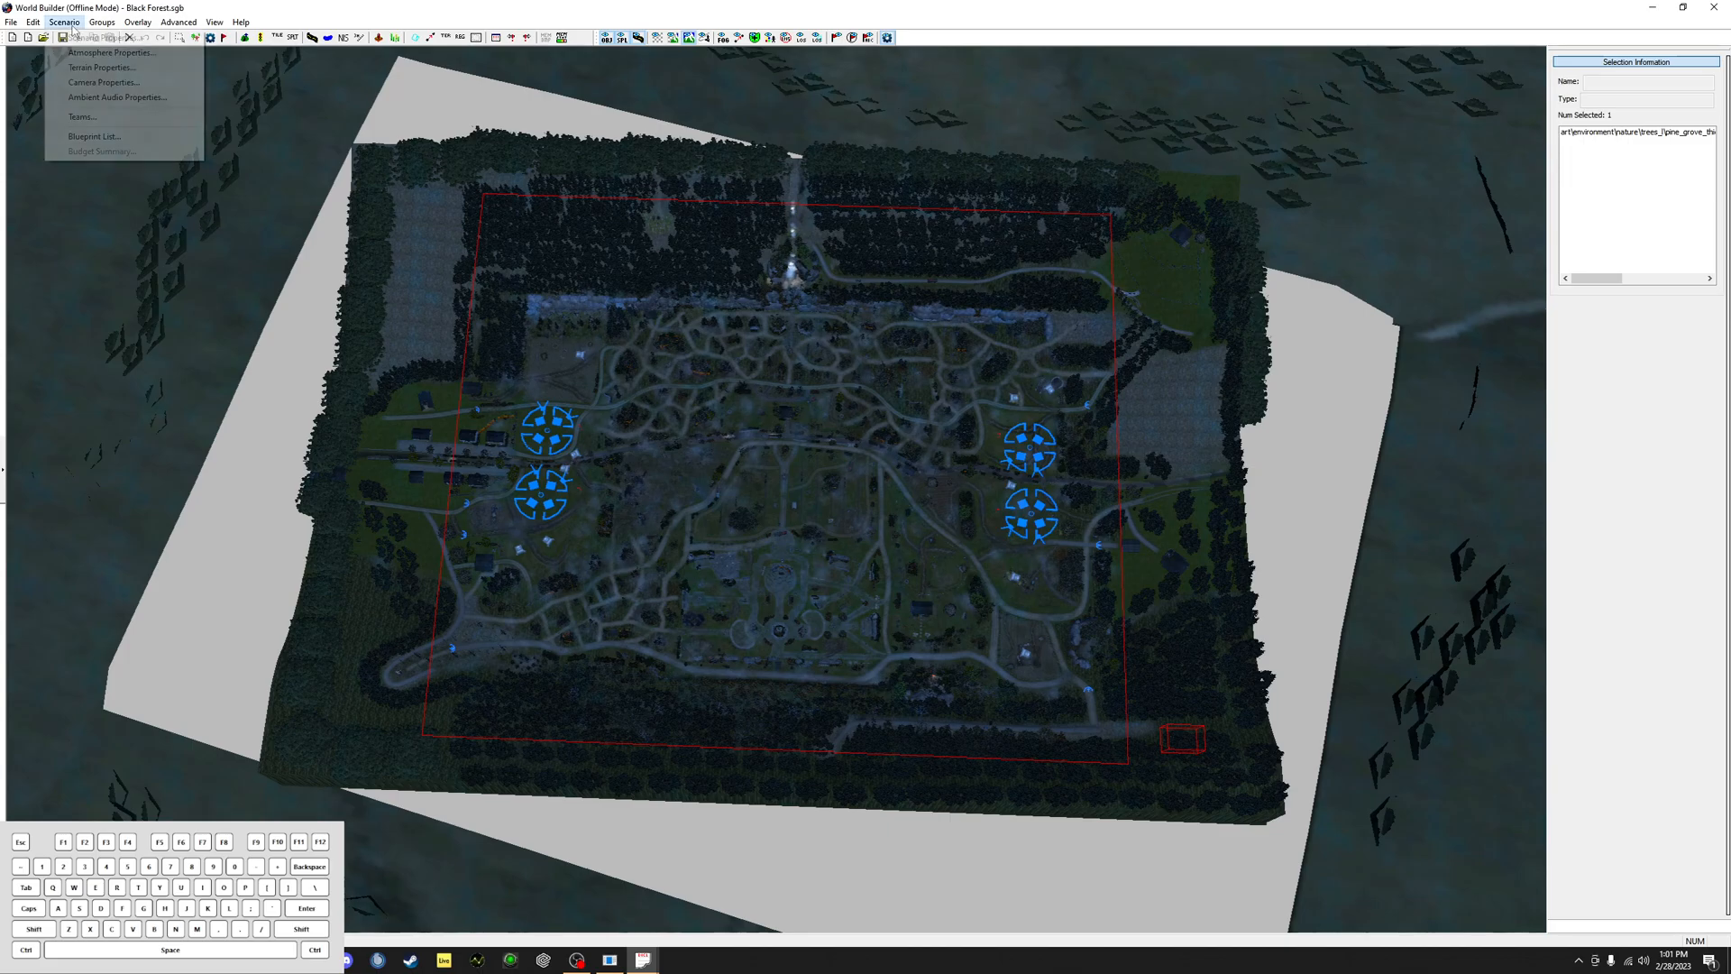
pyautogui.click(100, 72)
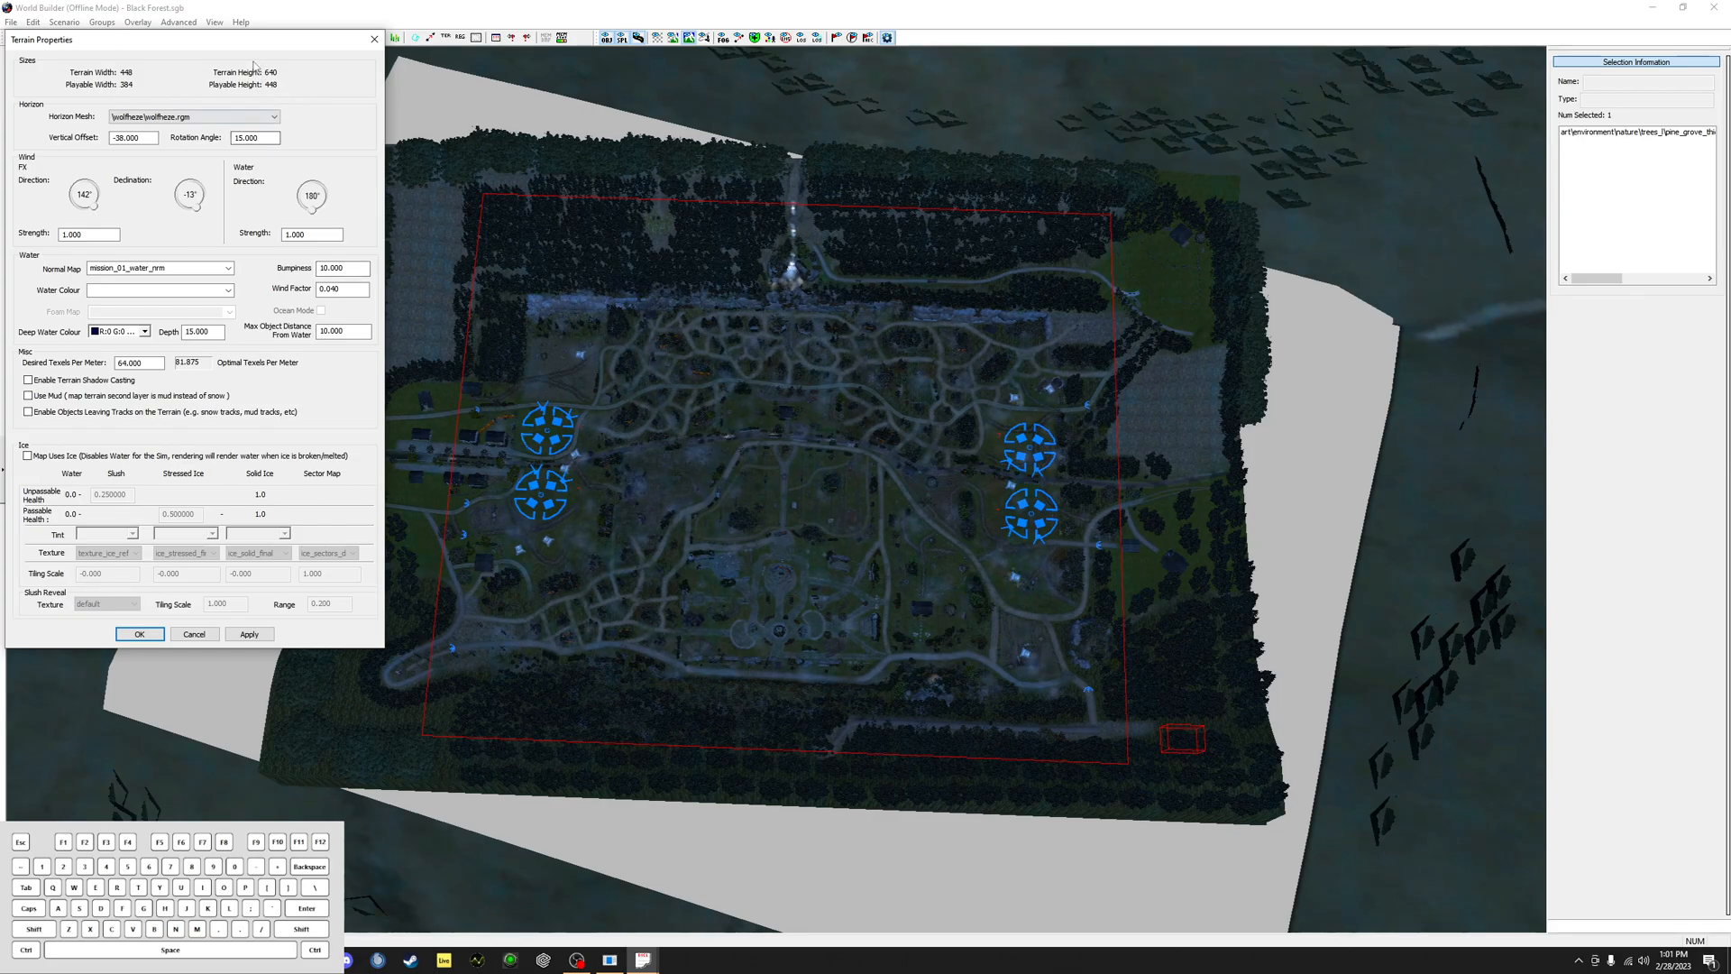
pyautogui.moveTo(239, 40); pyautogui.dragTo(242, 14)
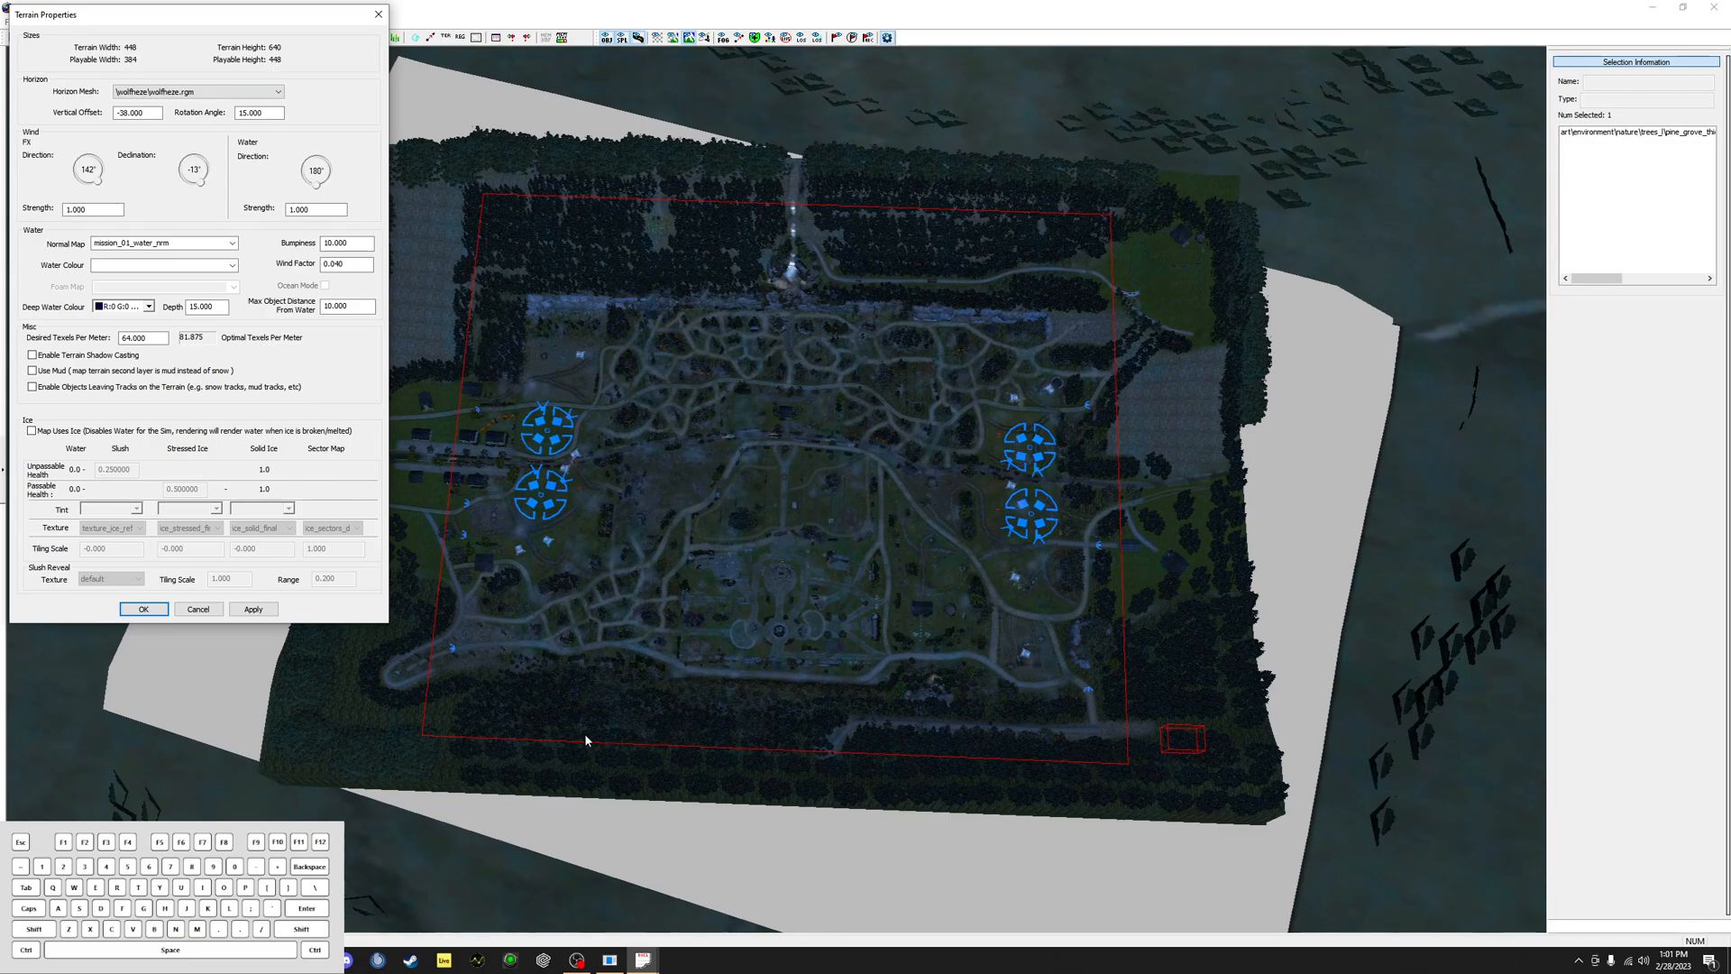
# Step: Switch to the Company of Heroes 3 Essence Editor and start a new mod from the Scenario template
pyautogui.click(544, 961)
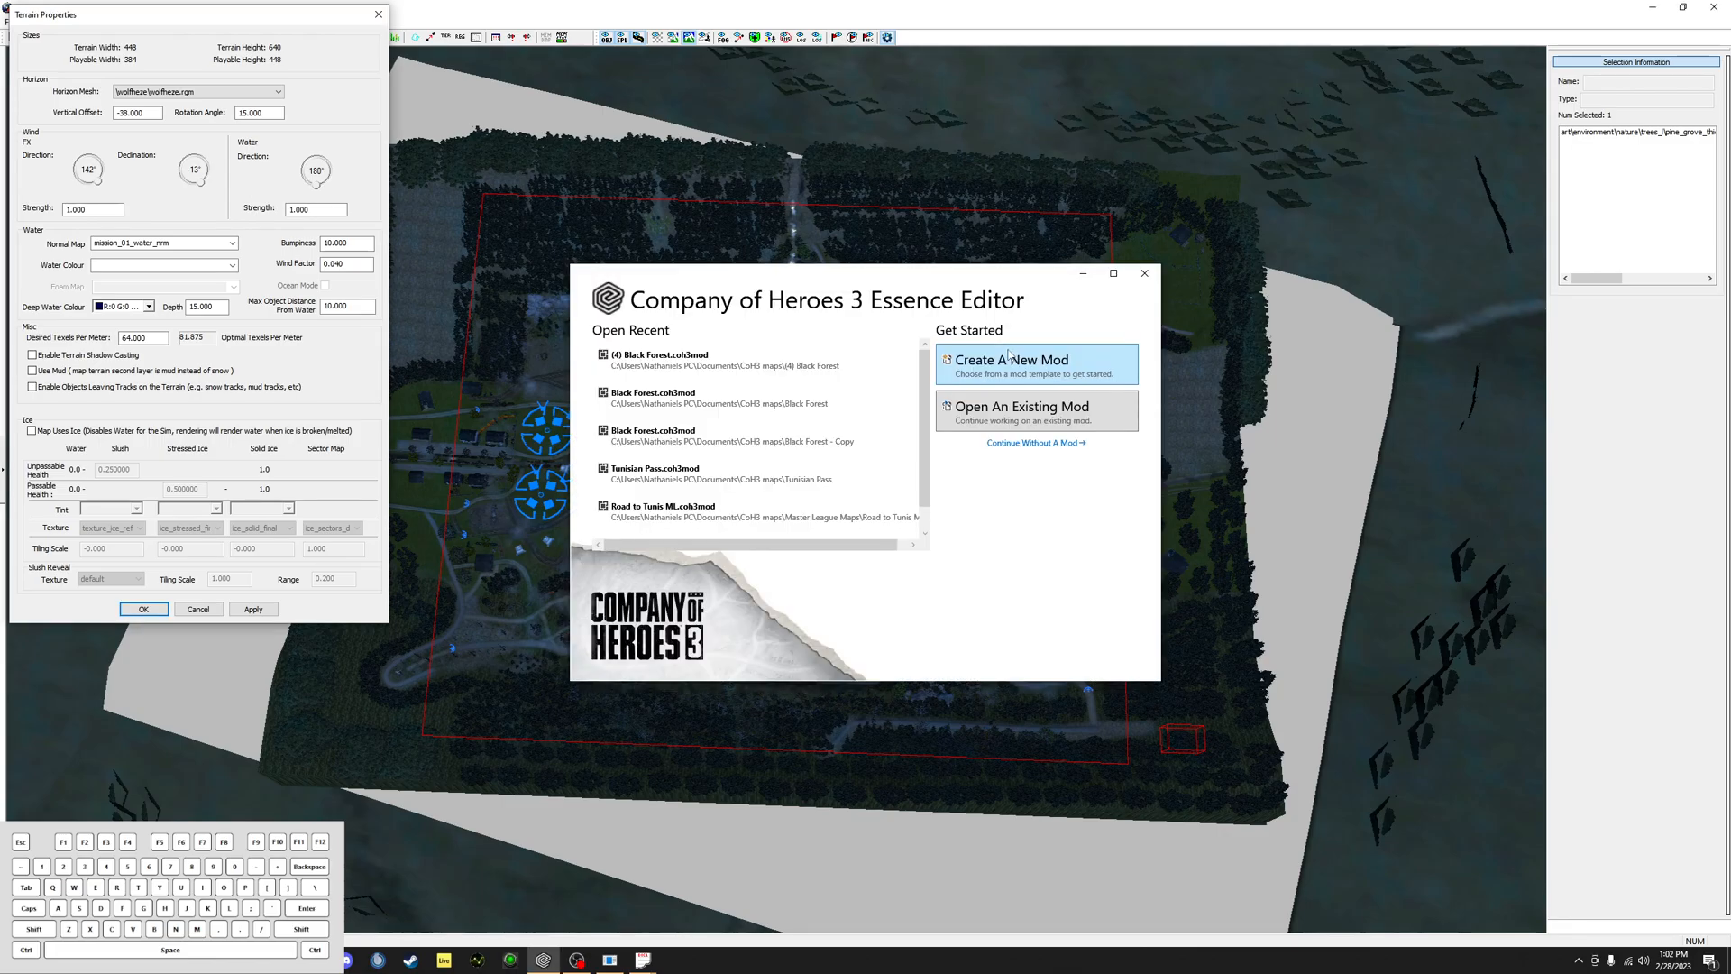
pyautogui.click(1015, 361)
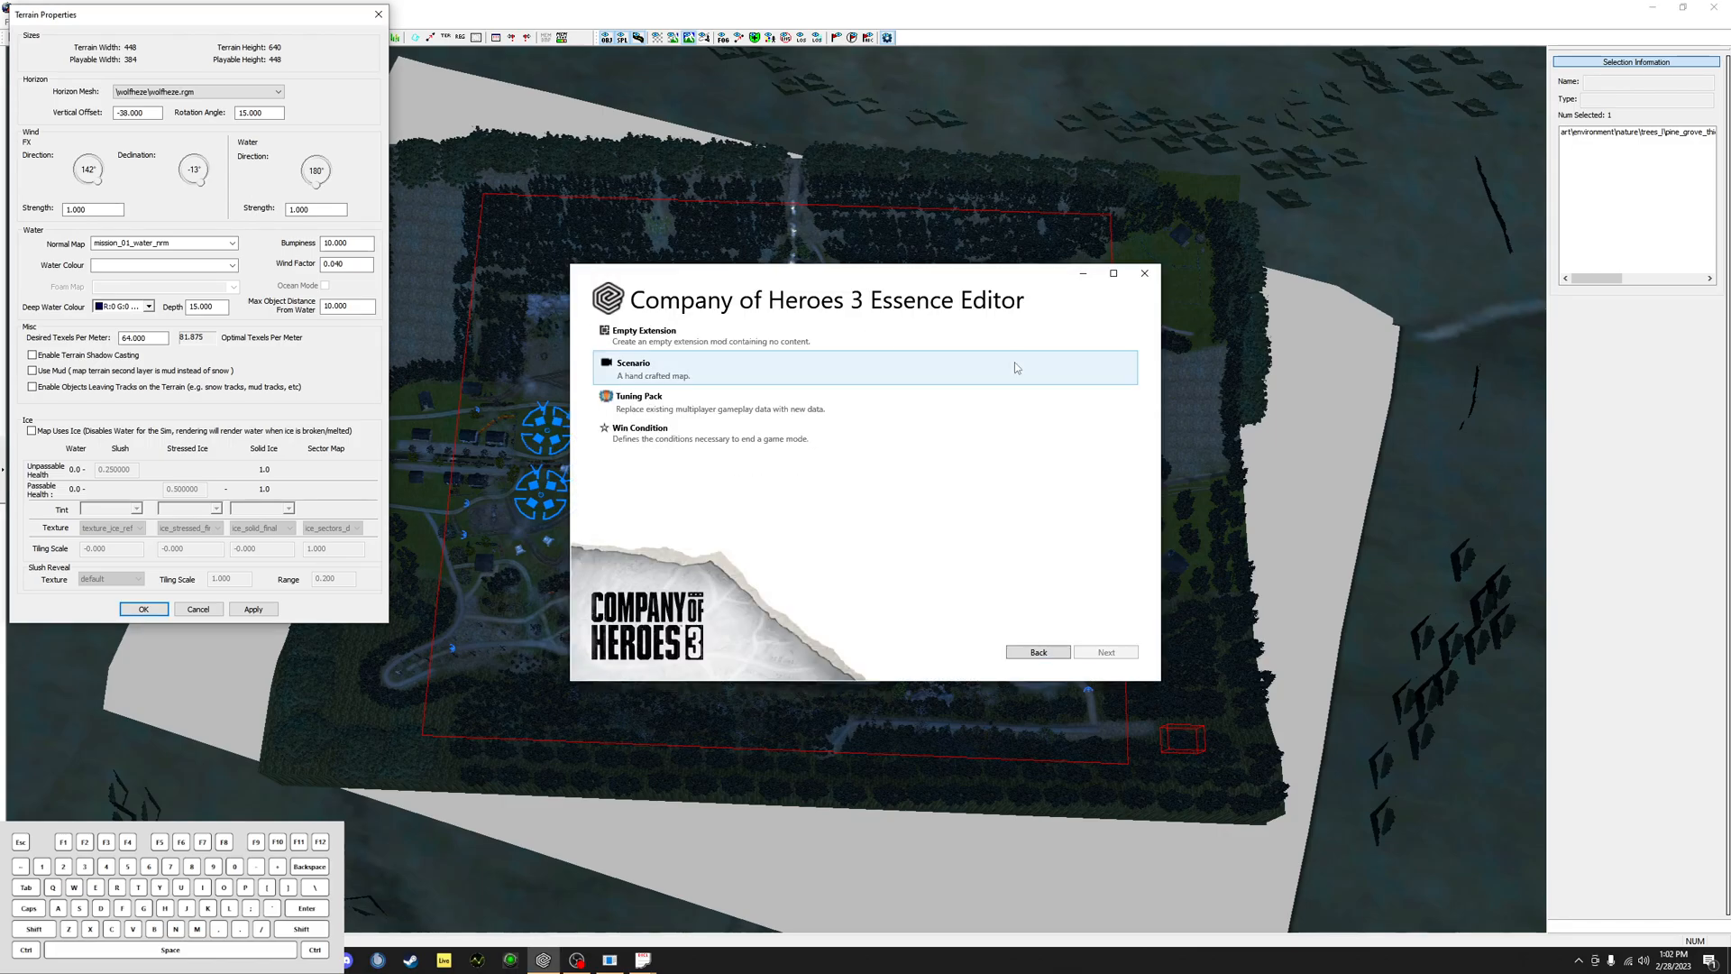
pyautogui.click(1014, 365)
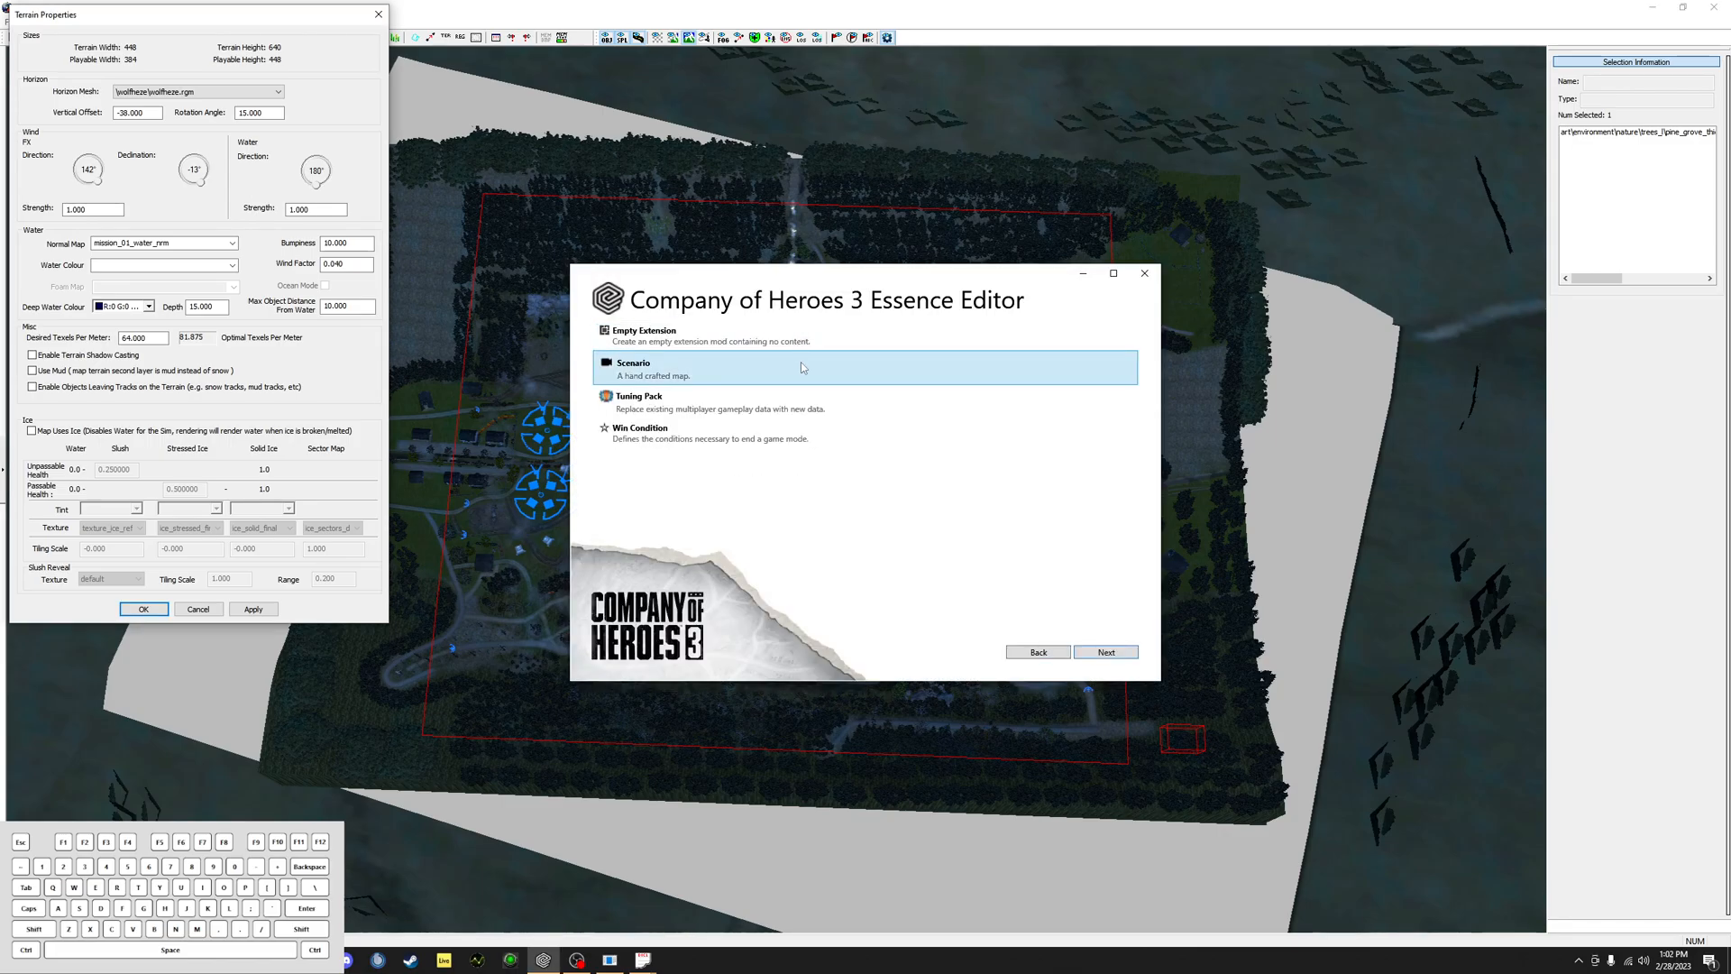
pyautogui.click(1125, 659)
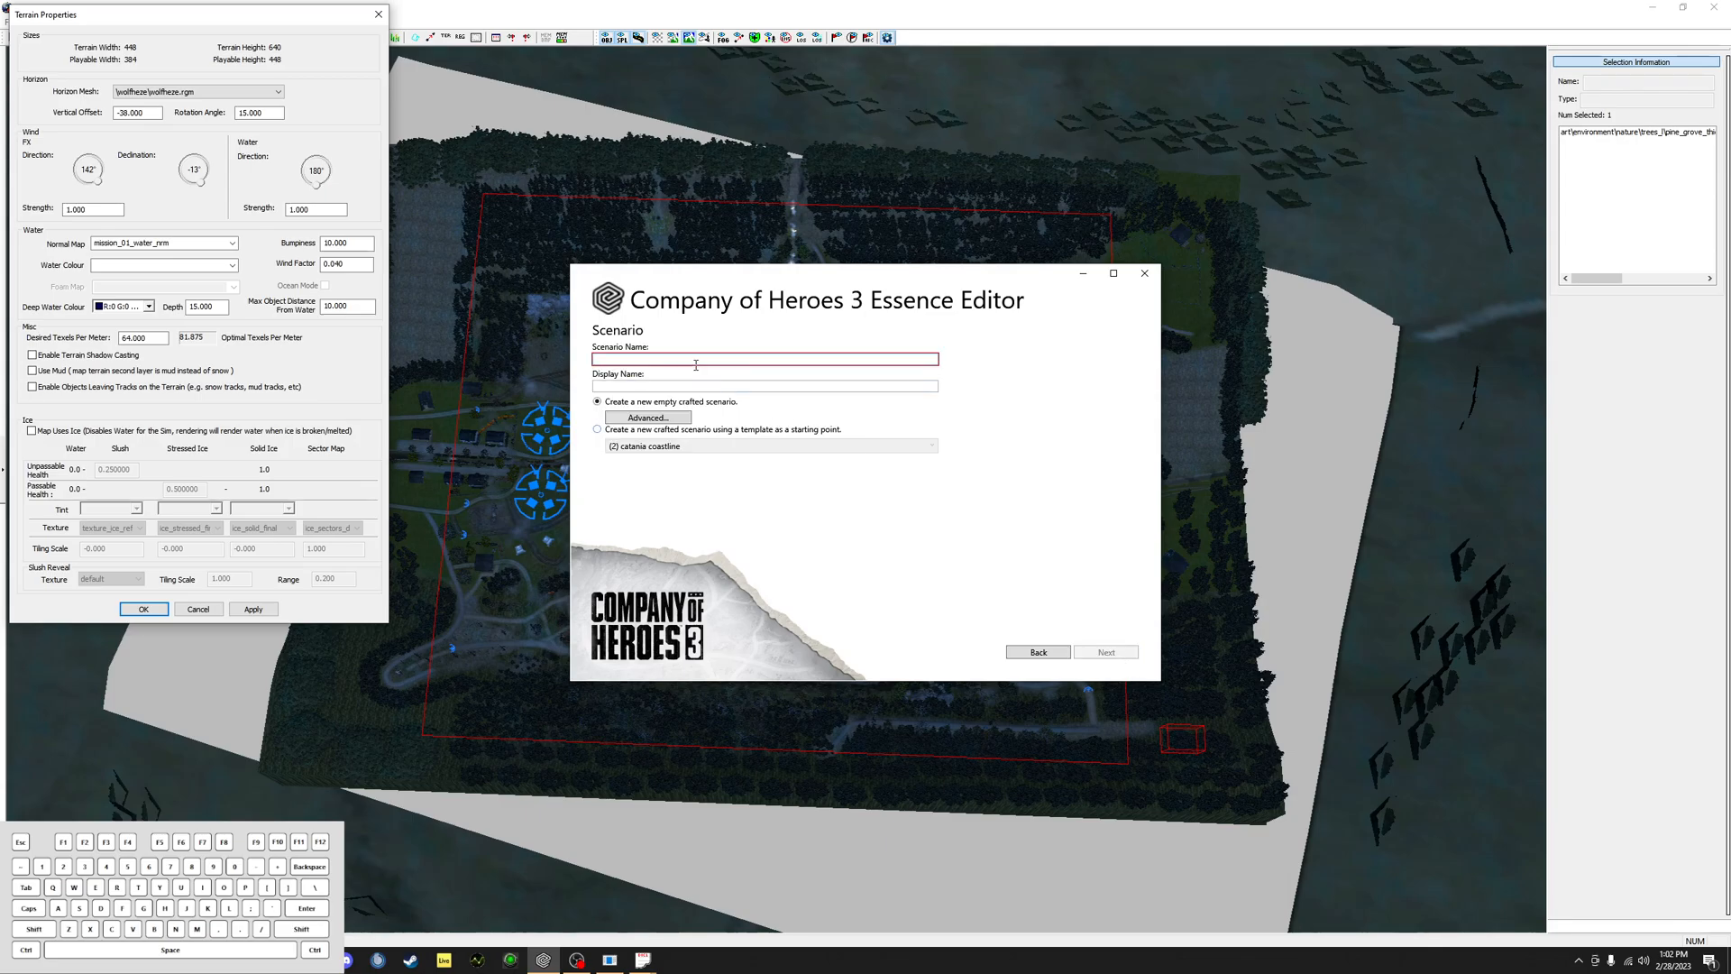
# Step: Set both the scenario name and the display name to "(4) Black Forest"
pyautogui.write('(4)')
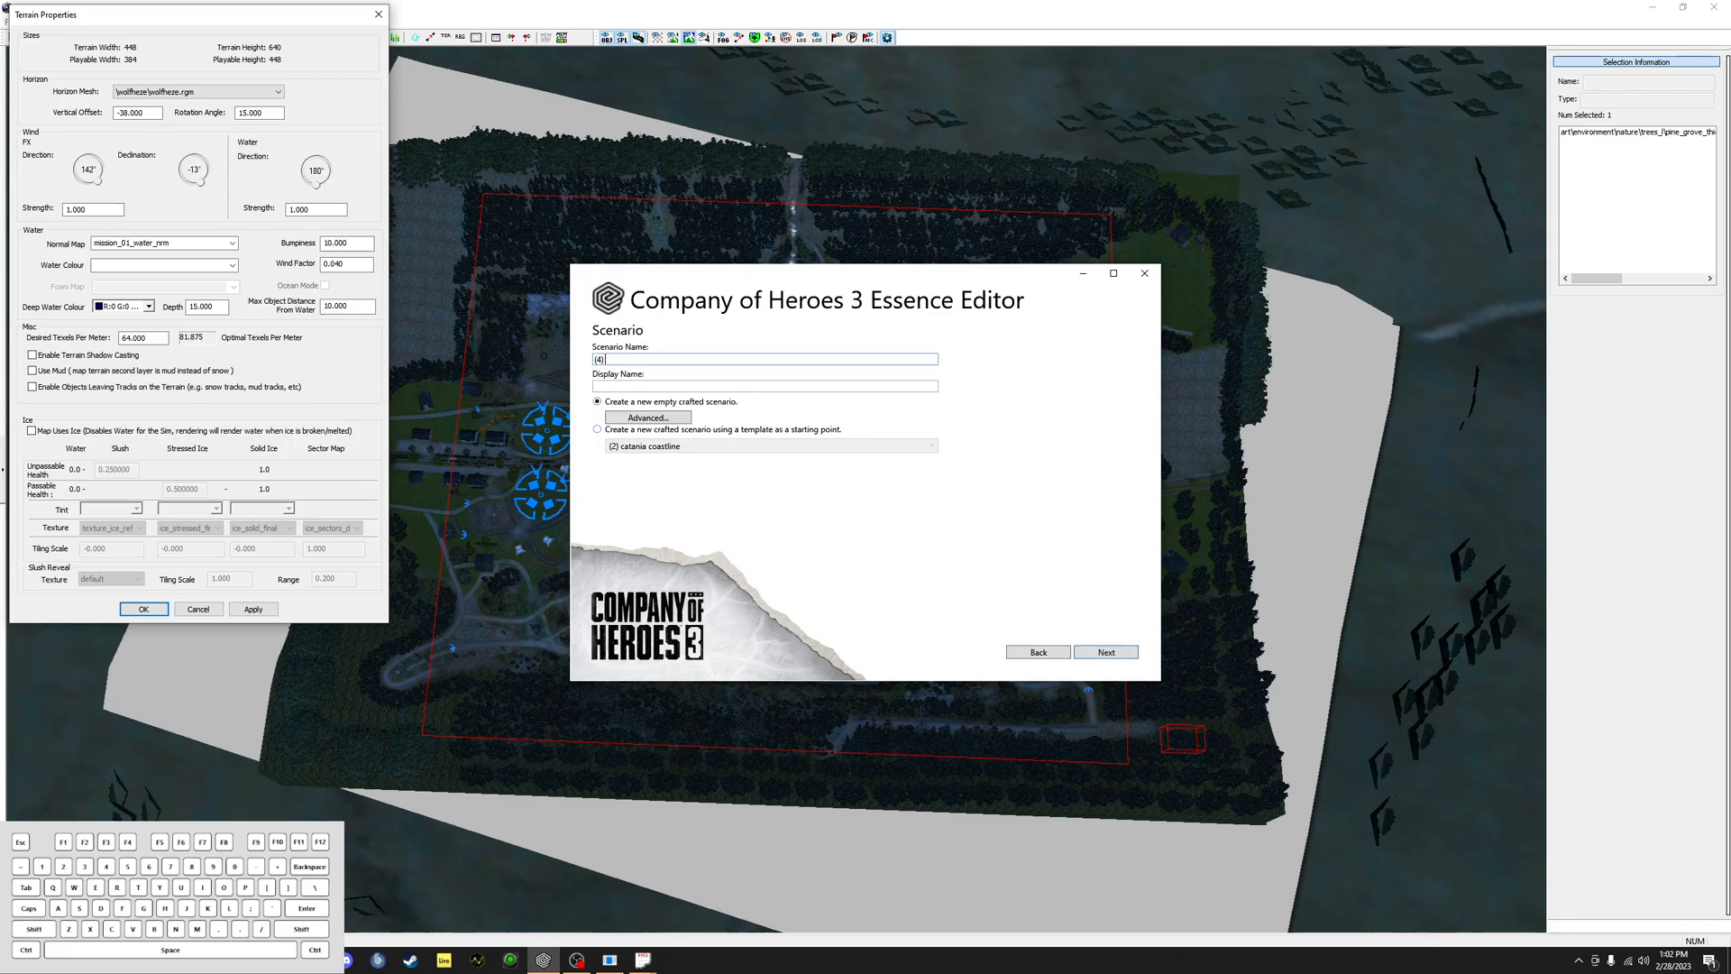
pyautogui.write(' Black Forest')
pyautogui.press('Tab')
pyautogui.write('(4) Black')
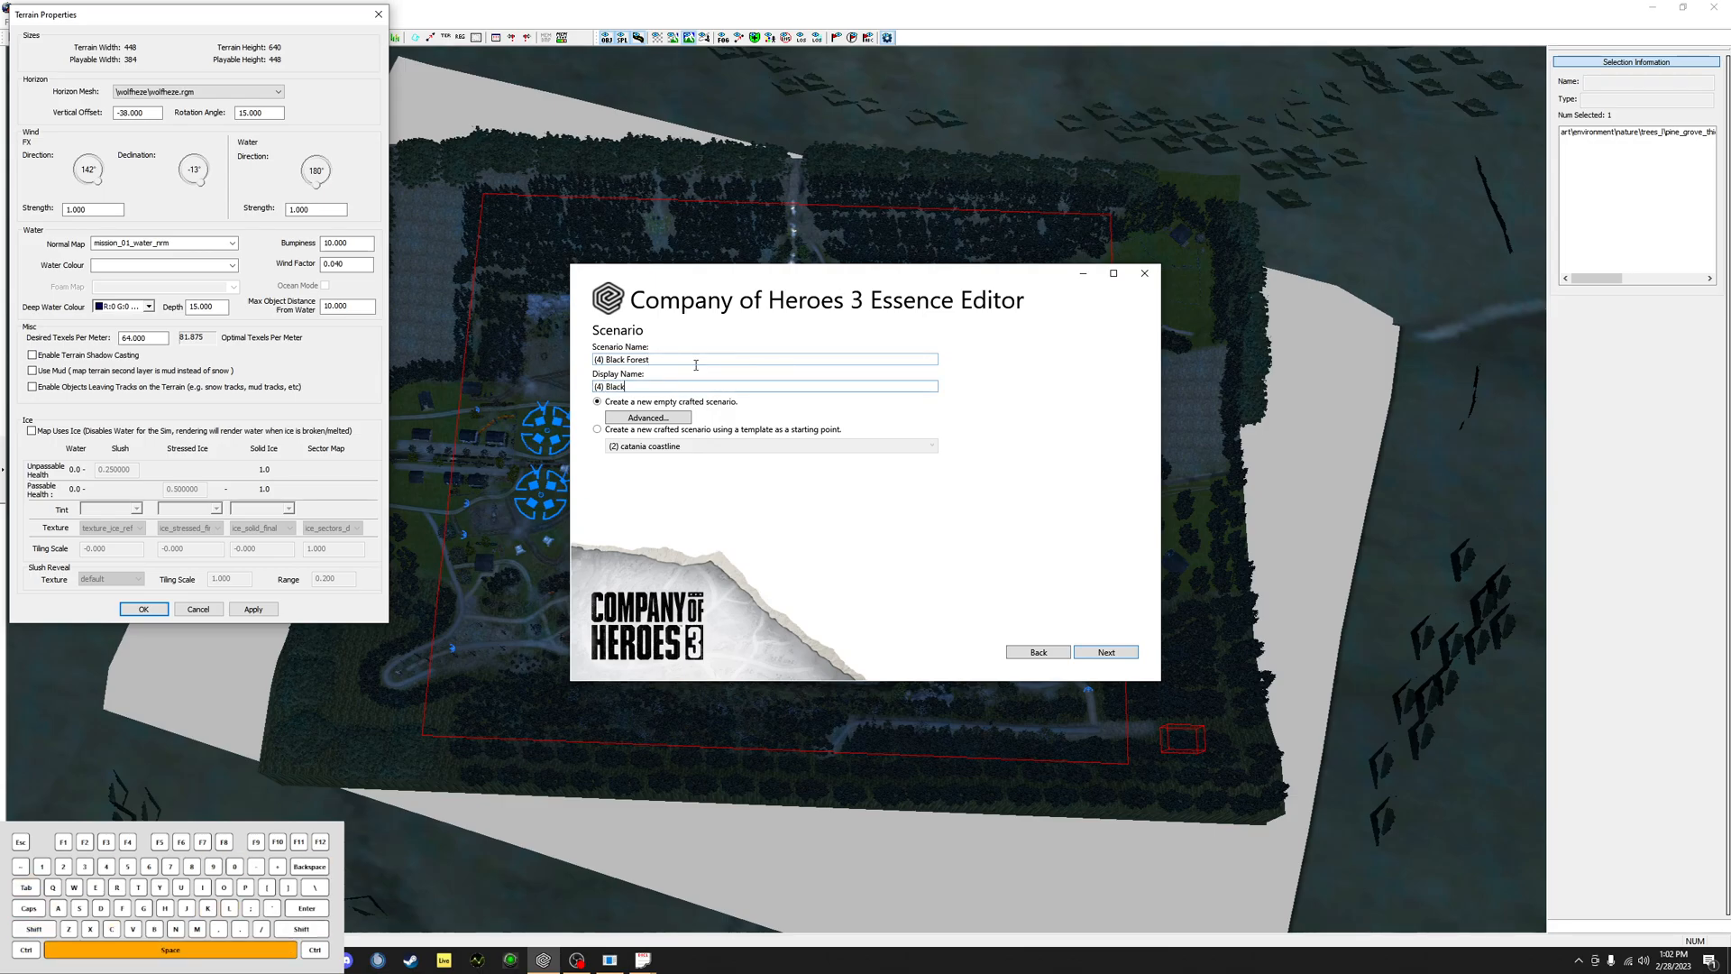
pyautogui.write(' Forest')
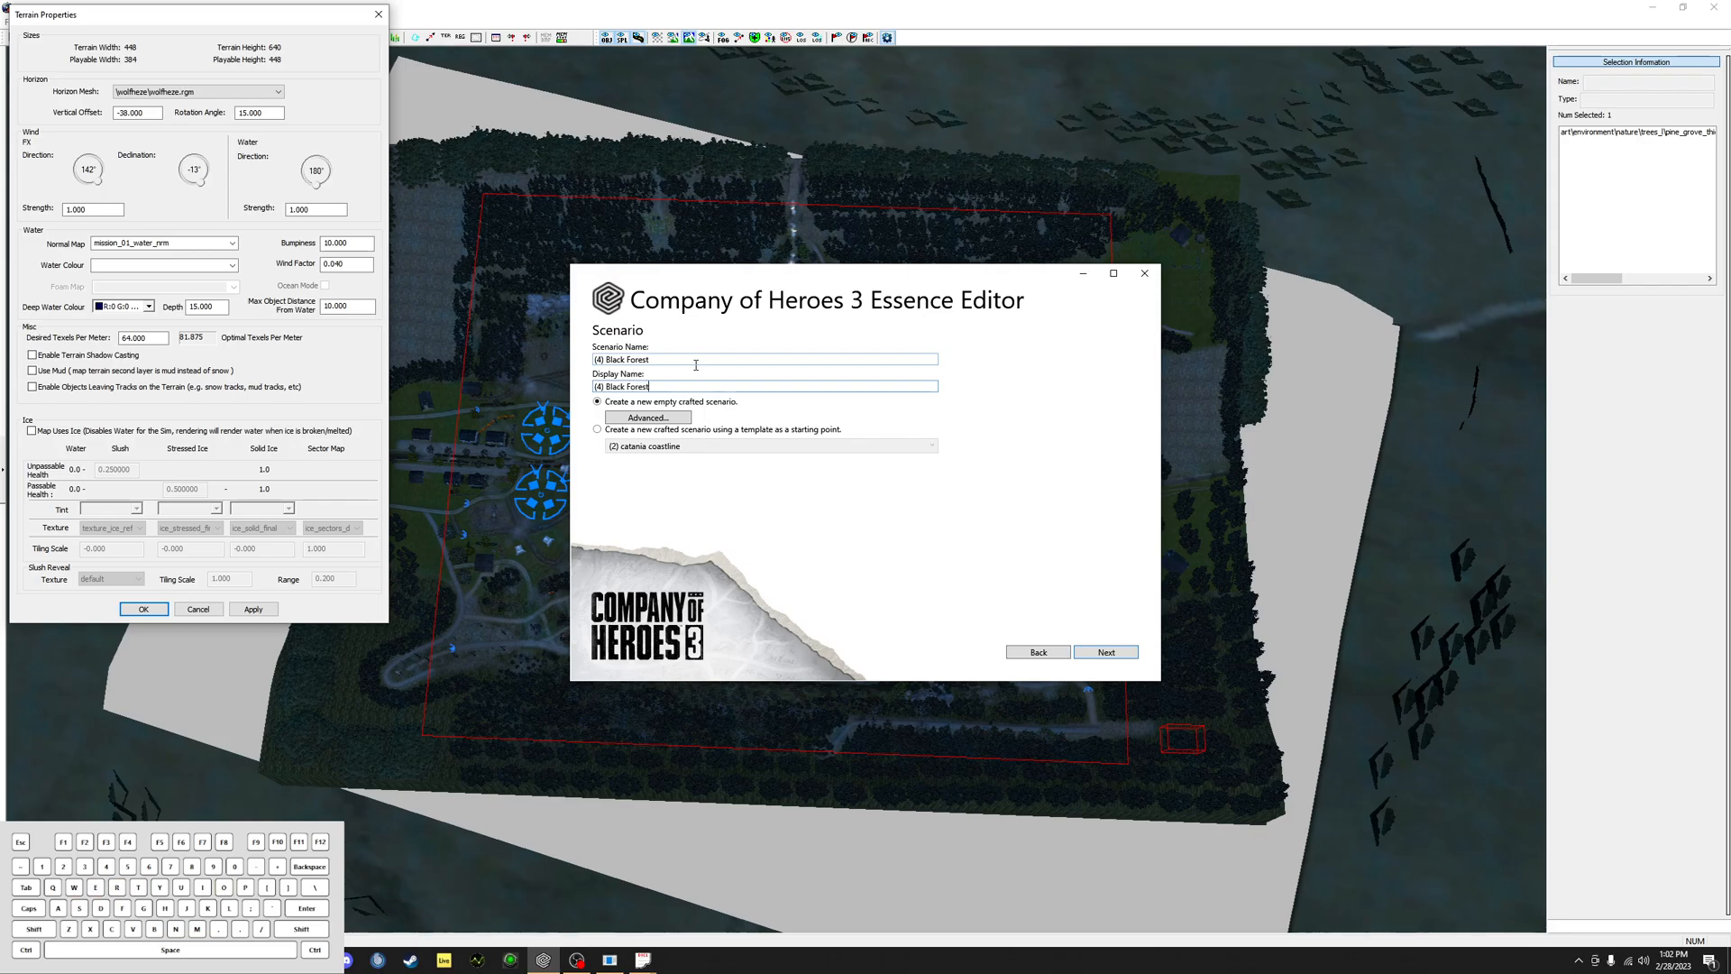
# Step: Configure the scenario's advanced settings with a terrain size and playable area of 384 x 448 and 4 starting positions
pyautogui.click(647, 419)
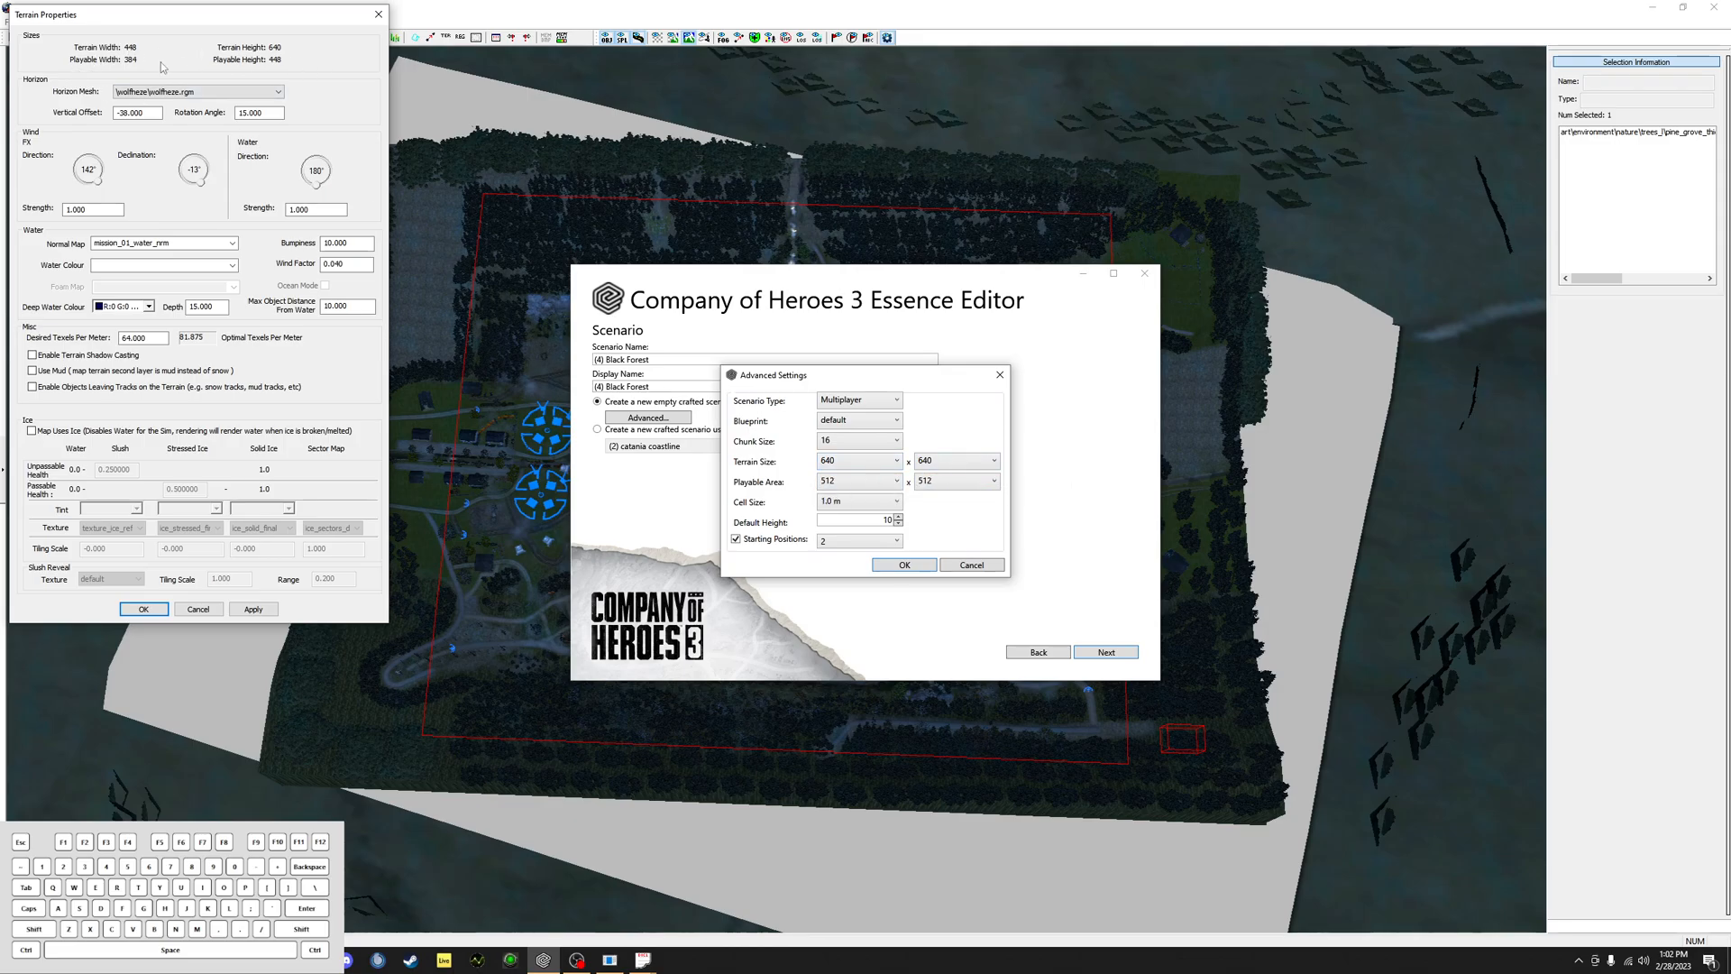
pyautogui.click(853, 462)
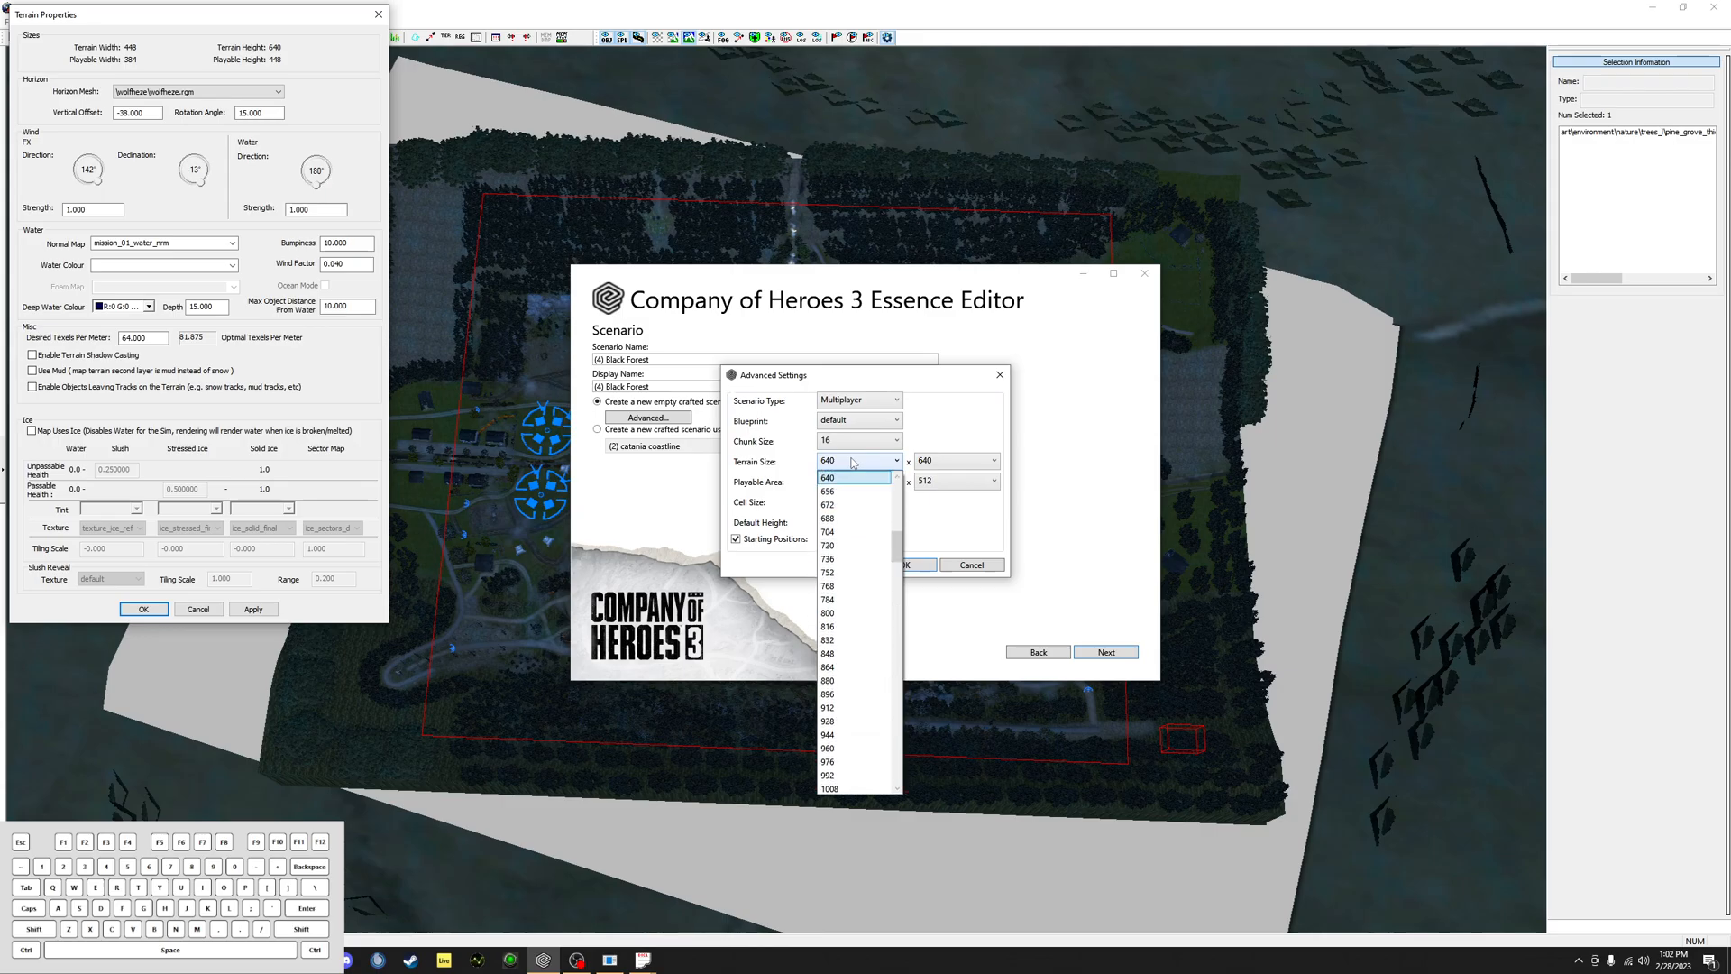
pyautogui.scroll(6, 848, 519)
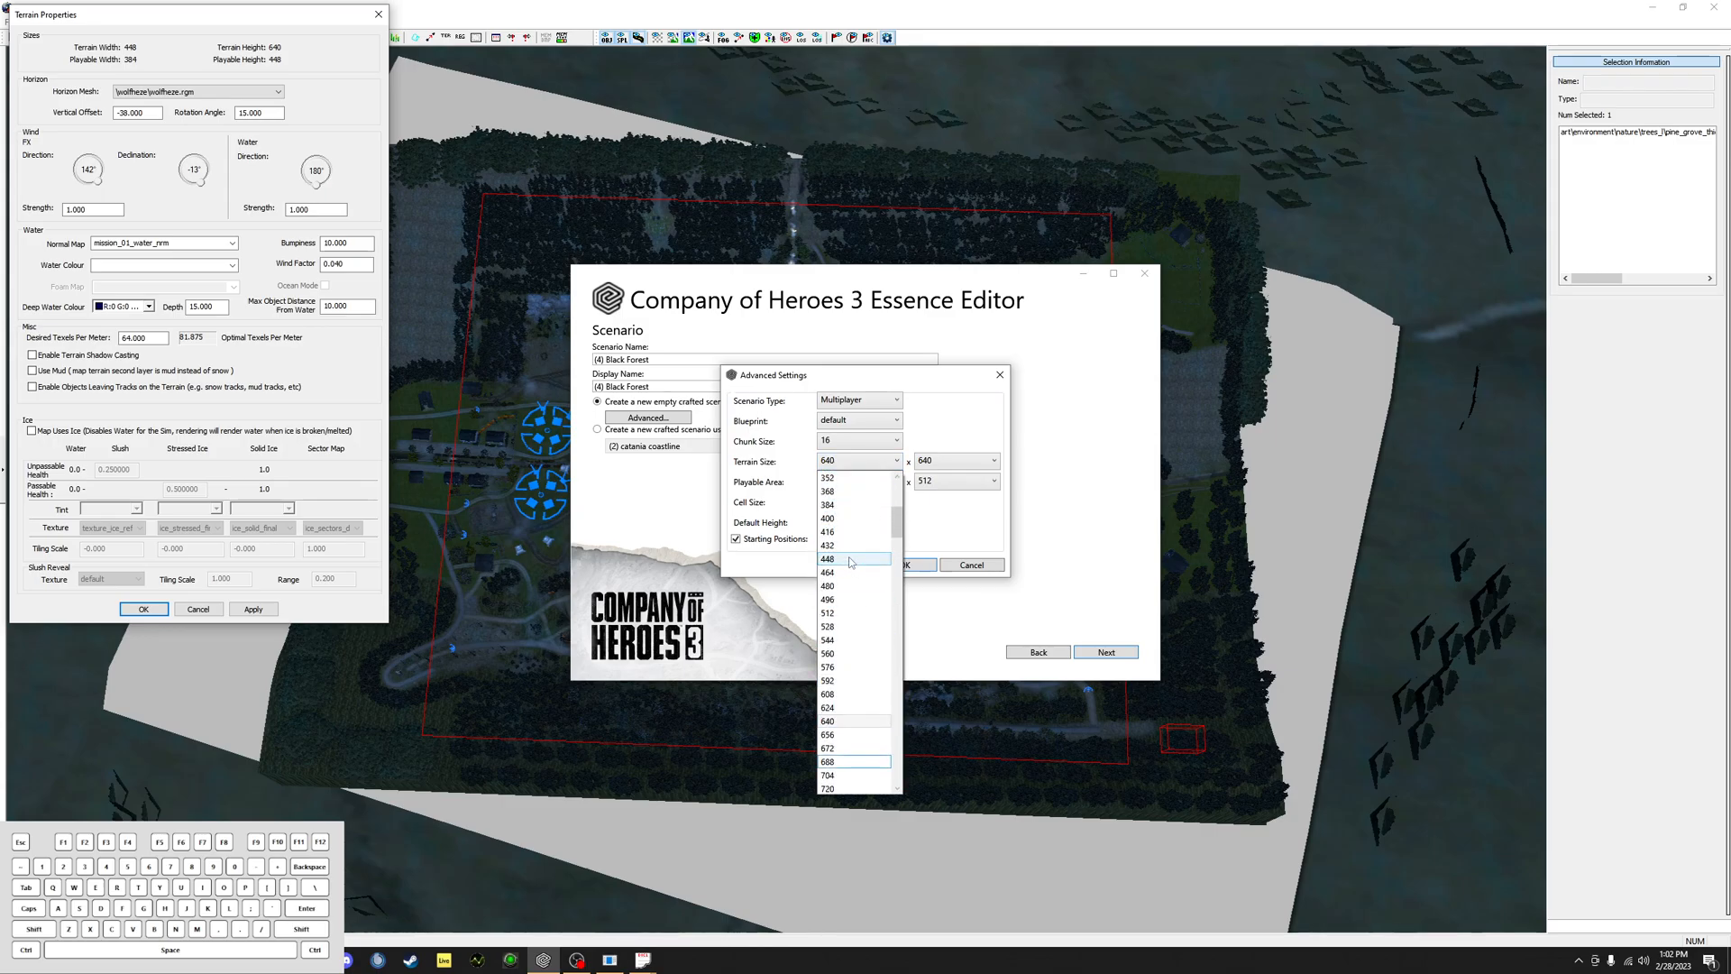
pyautogui.click(848, 505)
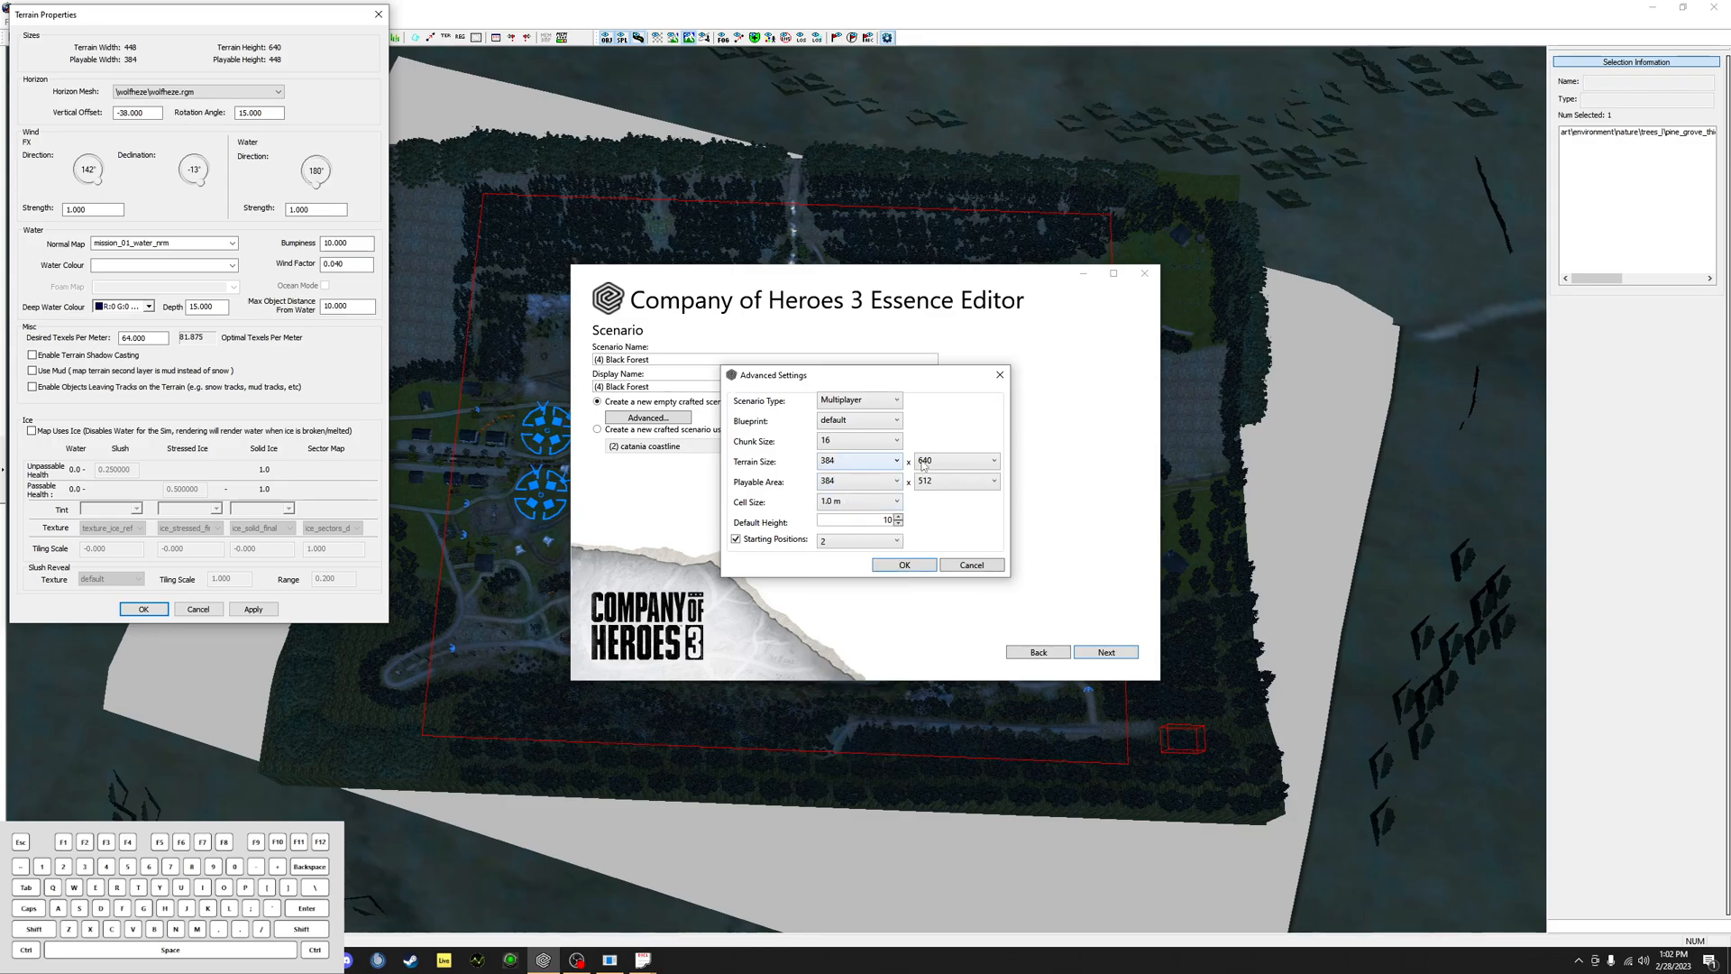
pyautogui.click(965, 464)
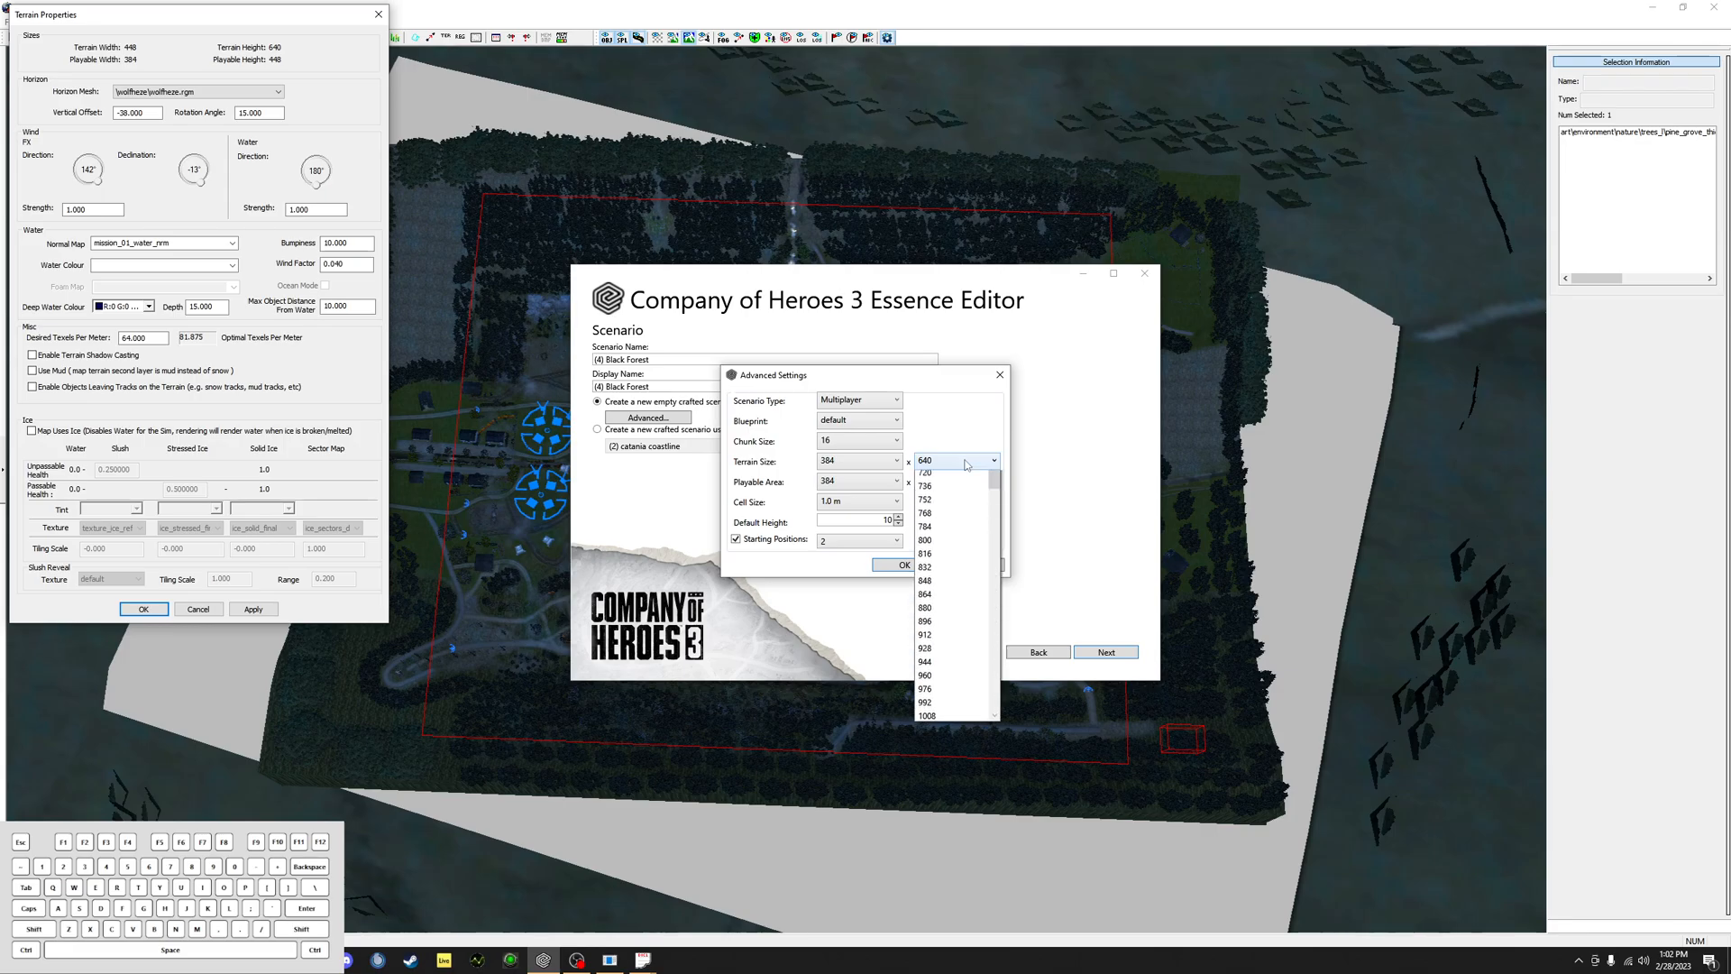
pyautogui.scroll(2, 942, 521)
pyautogui.click(948, 521)
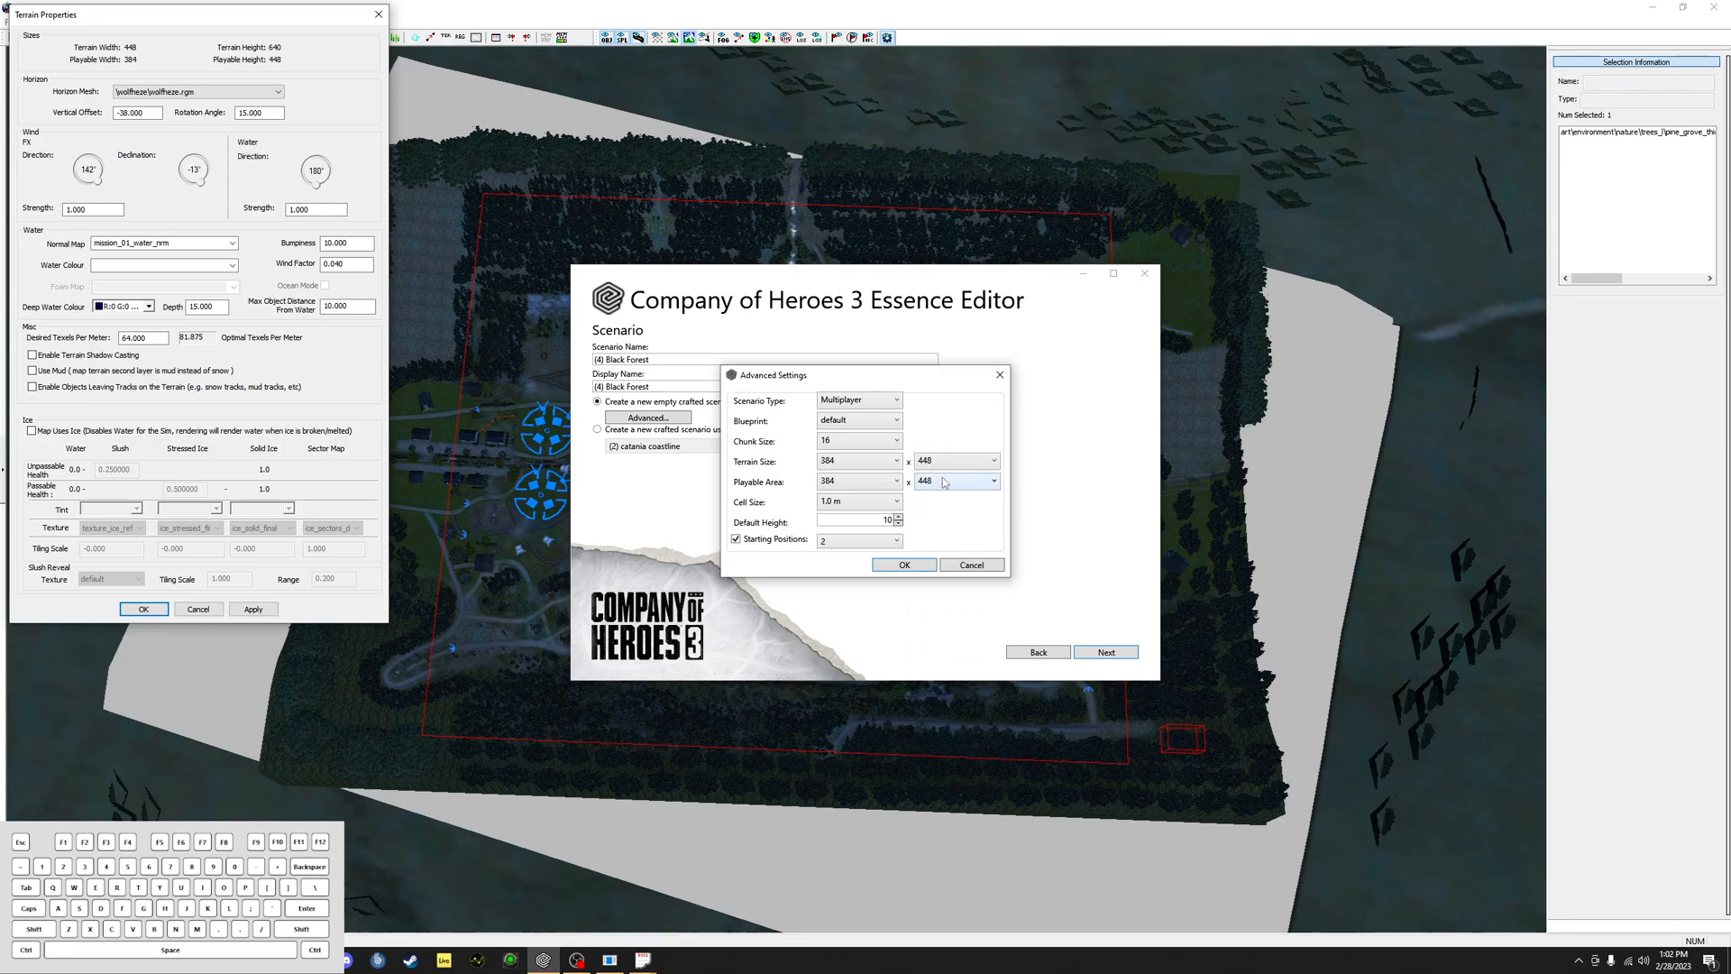
pyautogui.click(926, 565)
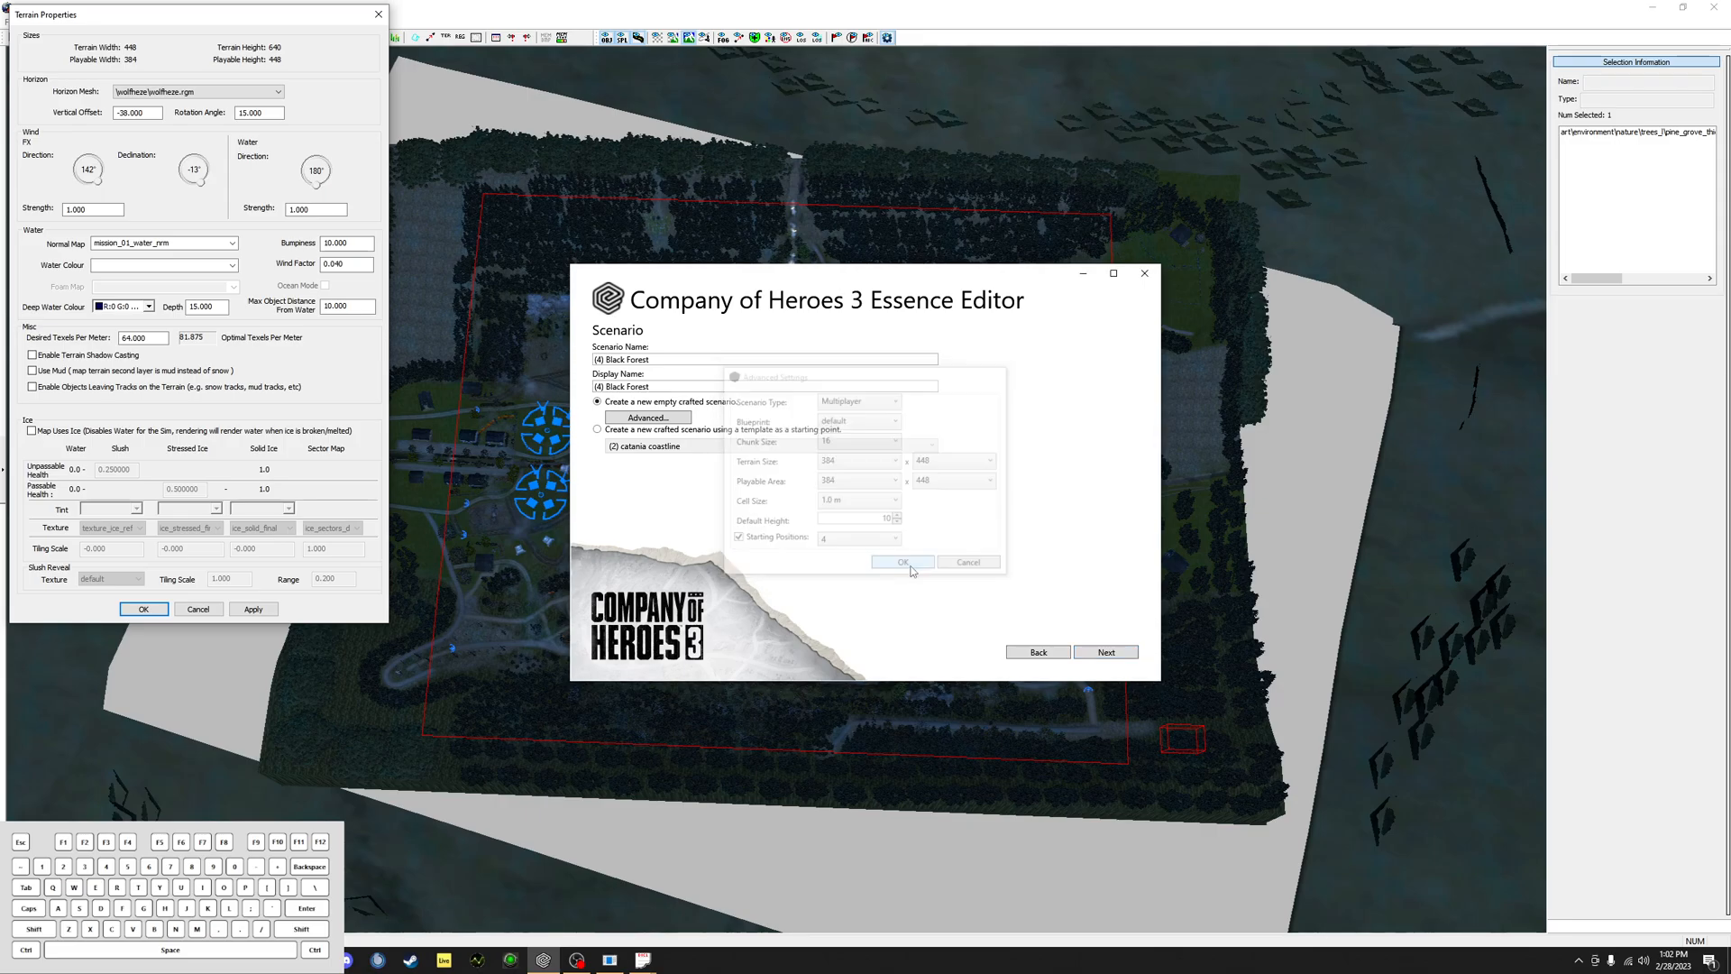
# Step: Describe the mod as "CoH2 map converted into CoH3", choose the CoH3 maps folder in Documents as its location, and create it
pyautogui.click(1111, 653)
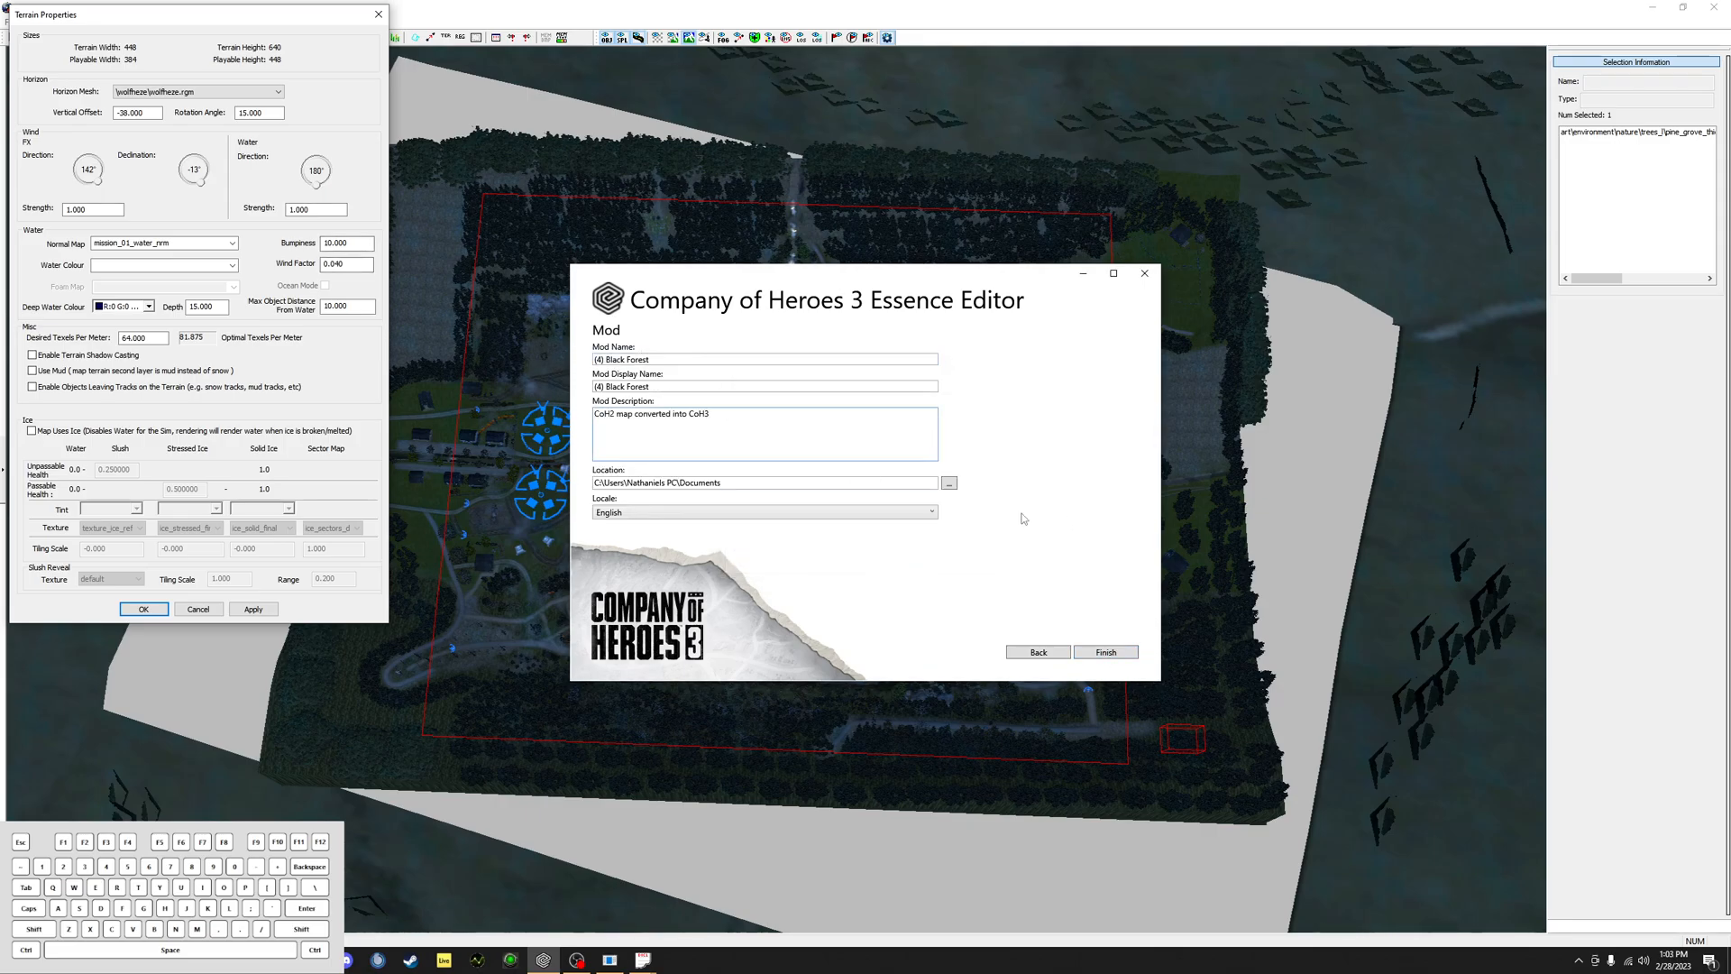
pyautogui.click(949, 484)
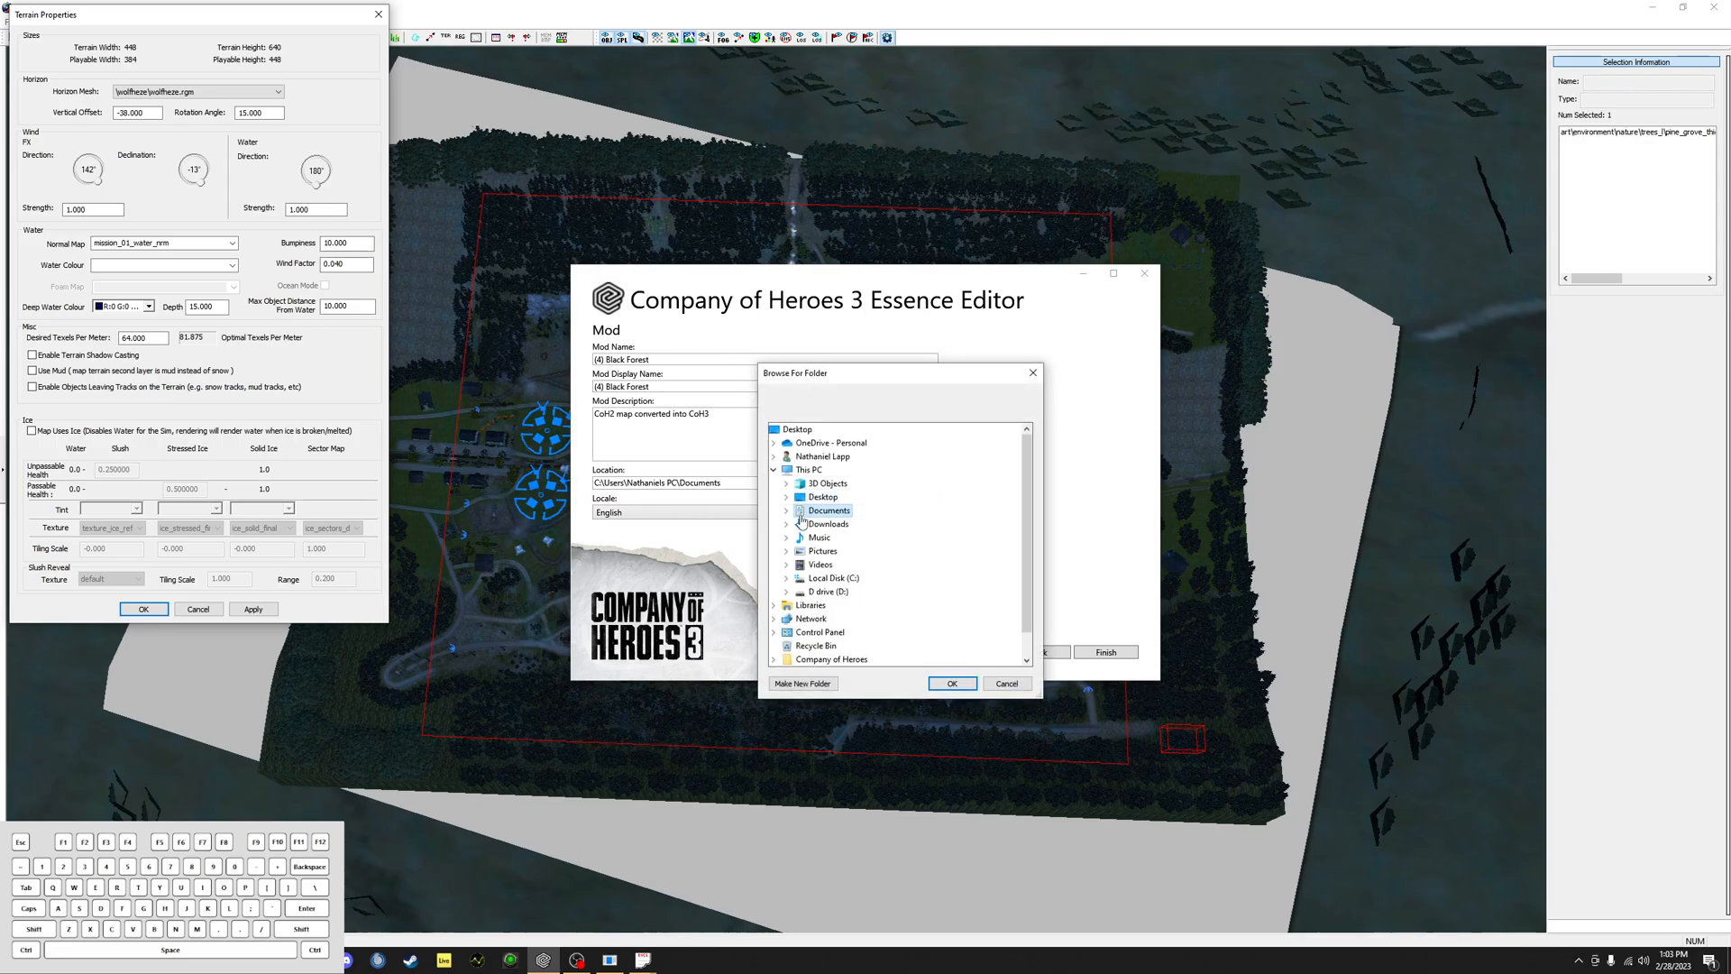
pyautogui.doubleClick(842, 551)
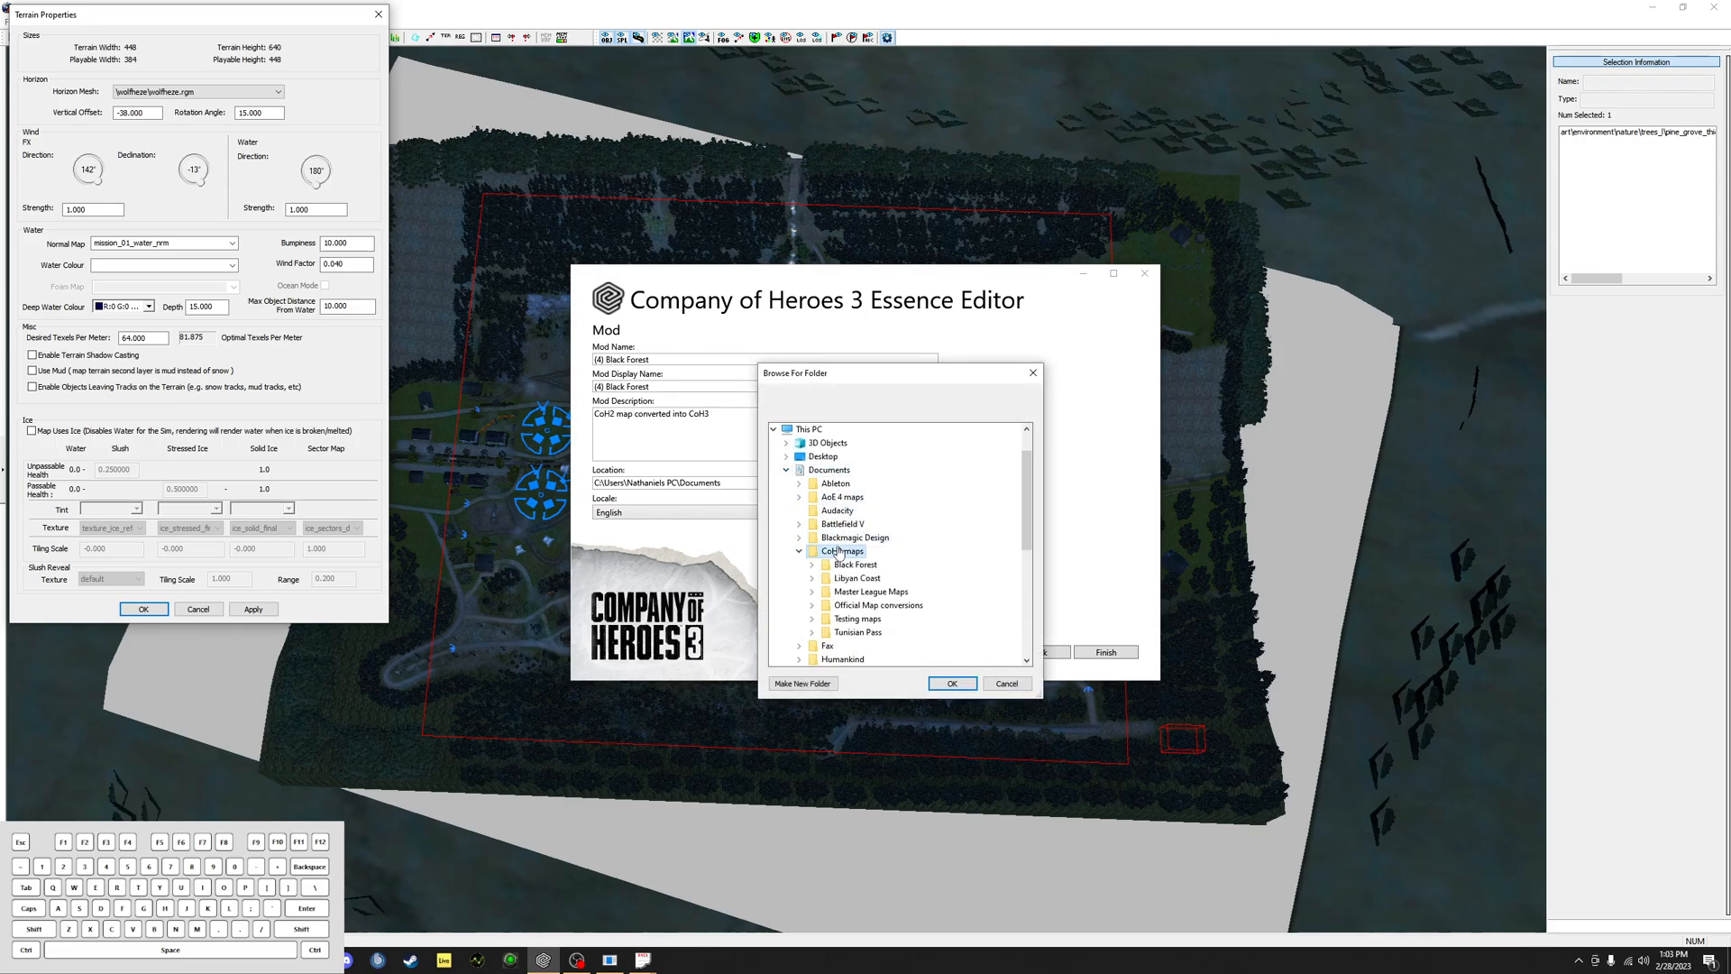
pyautogui.click(953, 683)
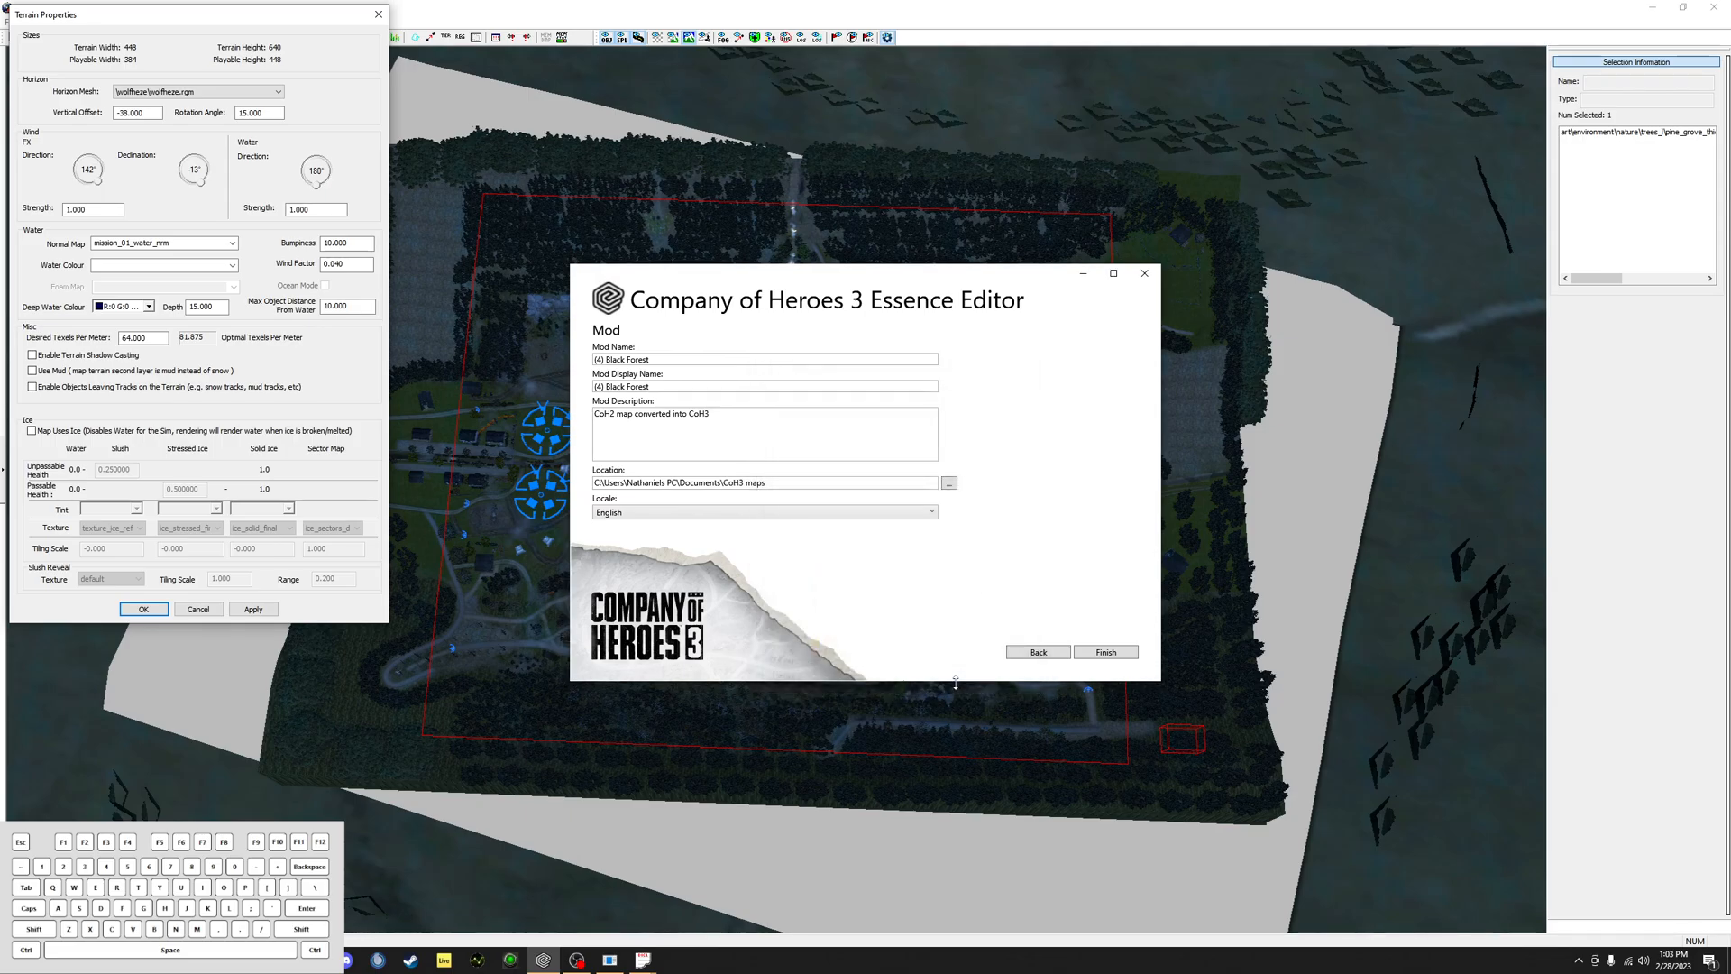
pyautogui.click(1102, 653)
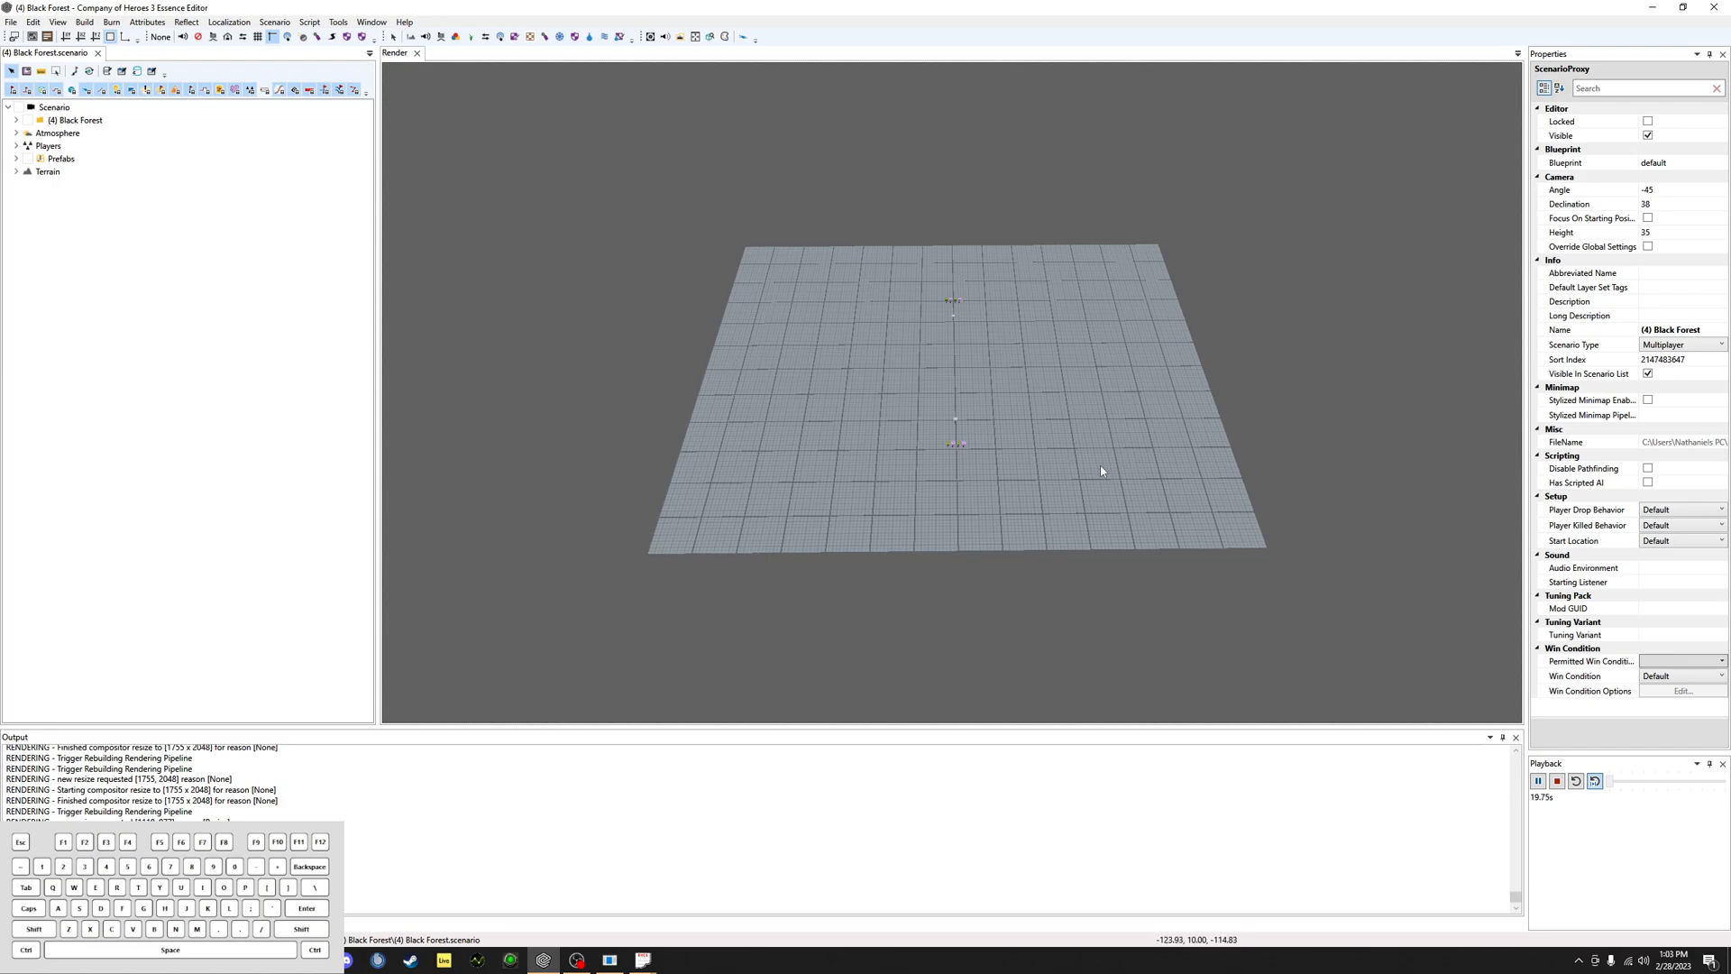
# Step: Import the Black Forest conversion_mm.tga shortcut from the Desktop as the new scenario's colour map and inspect it on the terrain
pyautogui.moveTo(1089, 595); pyautogui.dragTo(1297, 564, button='middle')
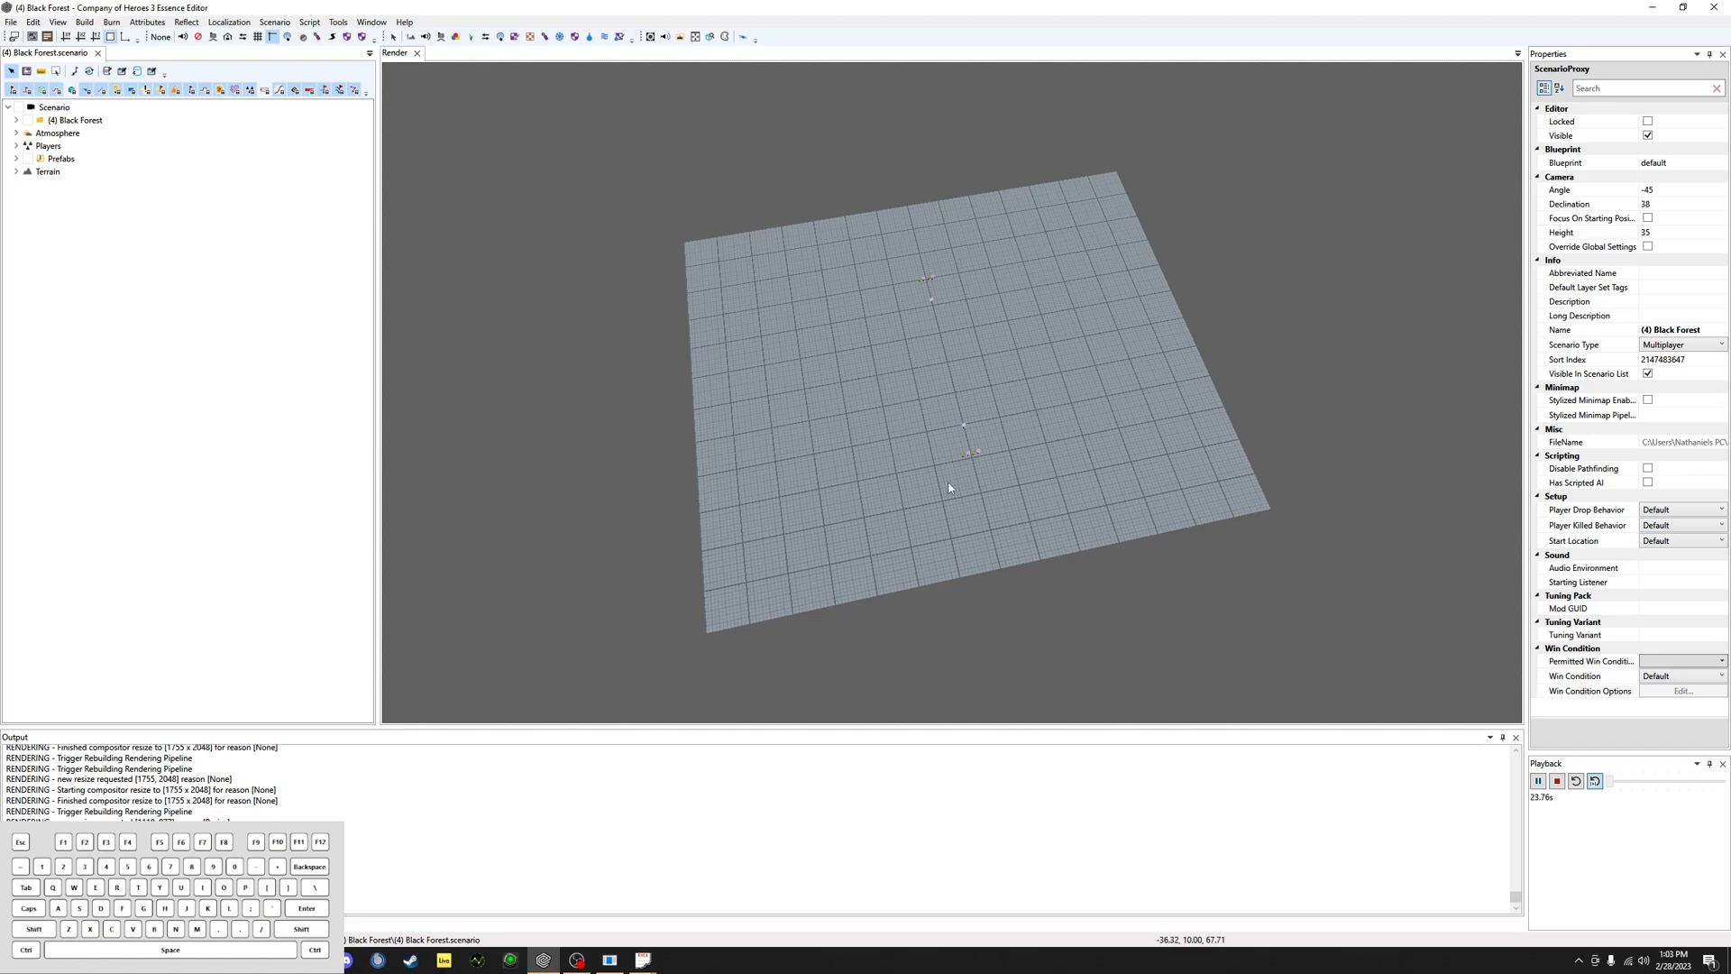
pyautogui.moveTo(845, 411); pyautogui.dragTo(884, 338, button='middle')
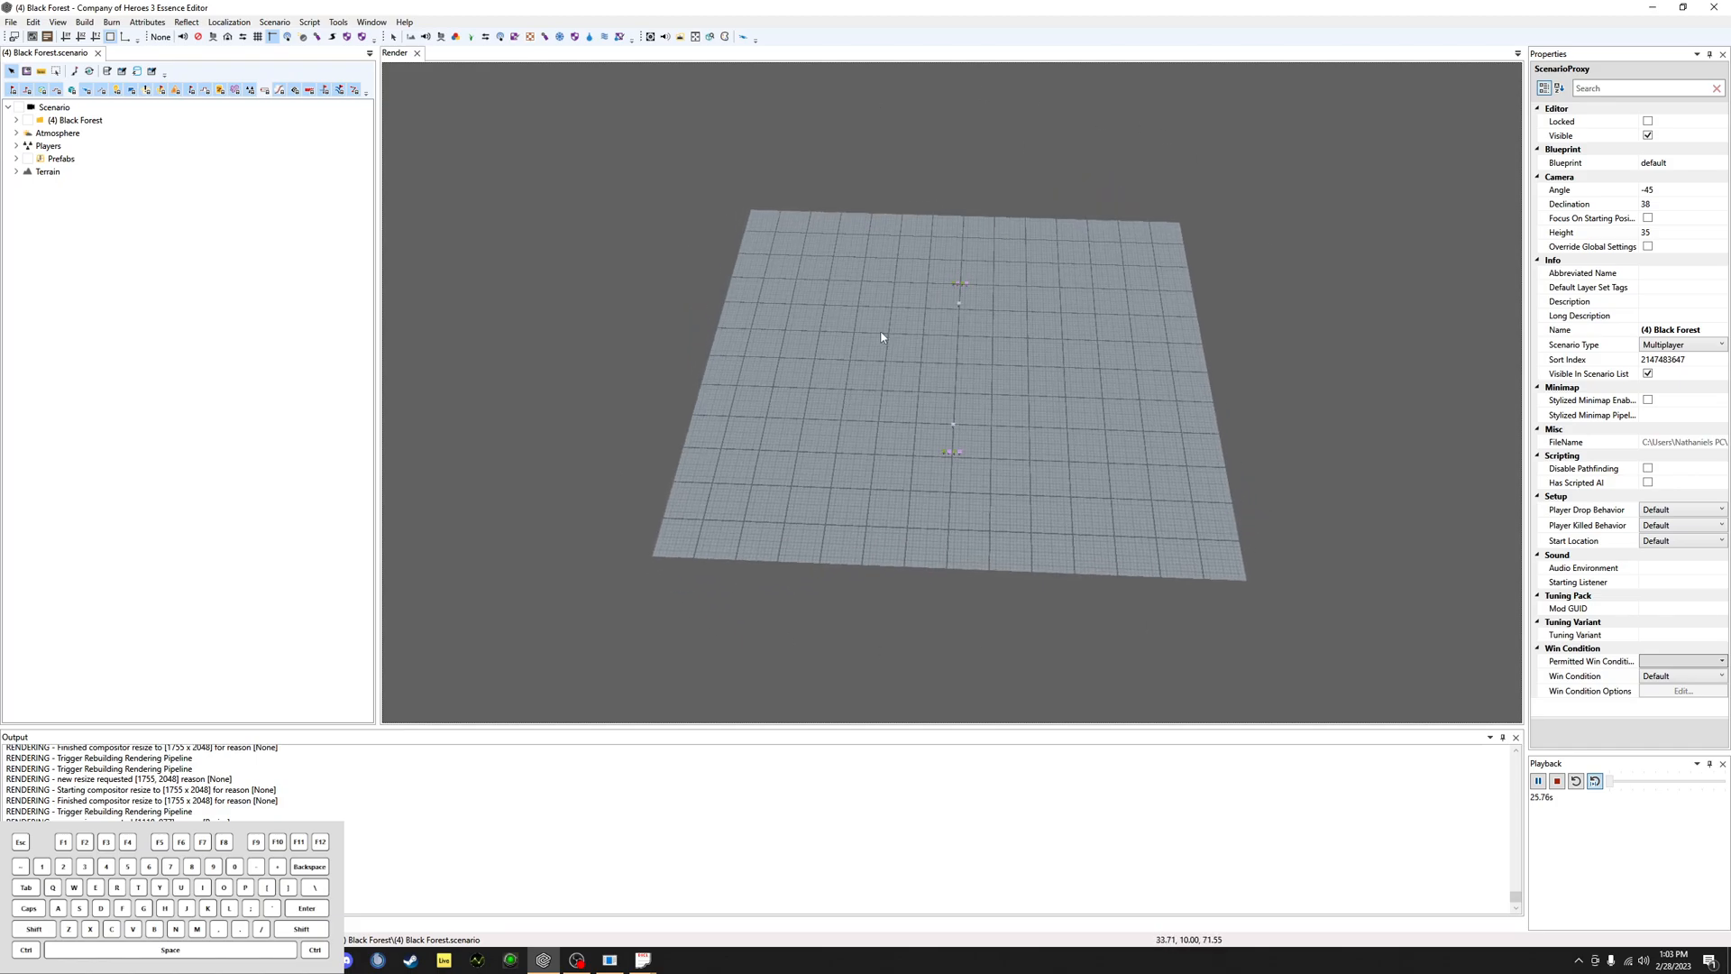
pyautogui.click(11, 23)
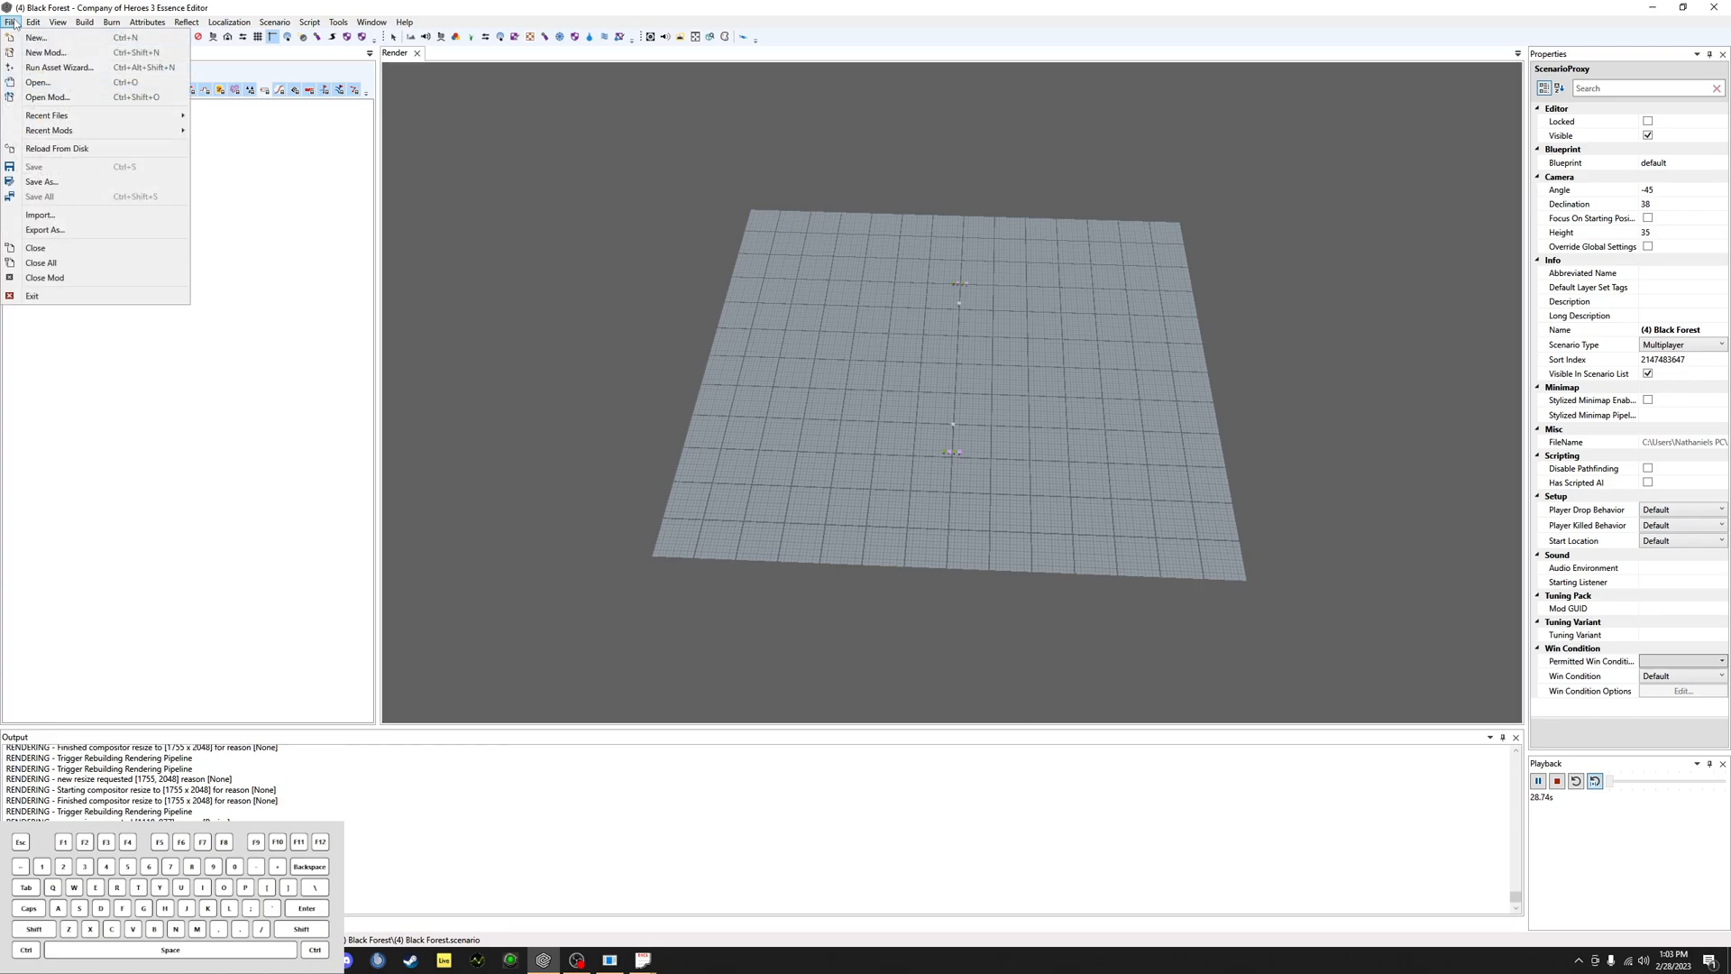
pyautogui.click(40, 215)
pyautogui.rightClick(41, 217)
pyautogui.click(299, 262)
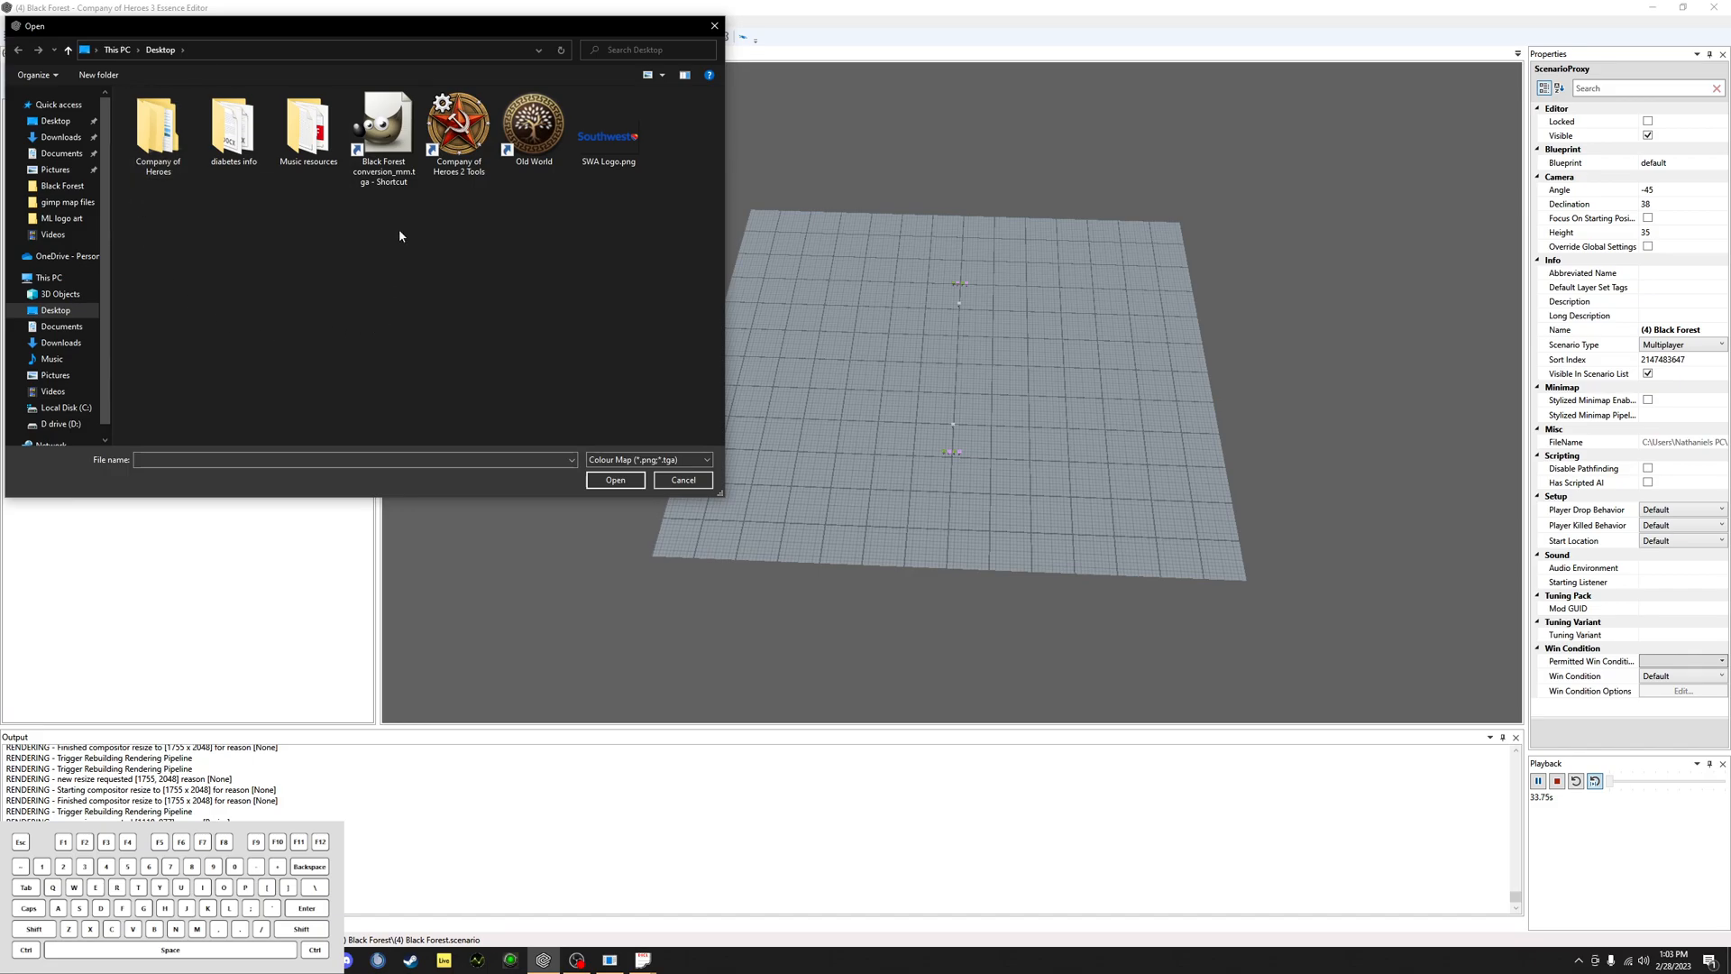
pyautogui.click(400, 181)
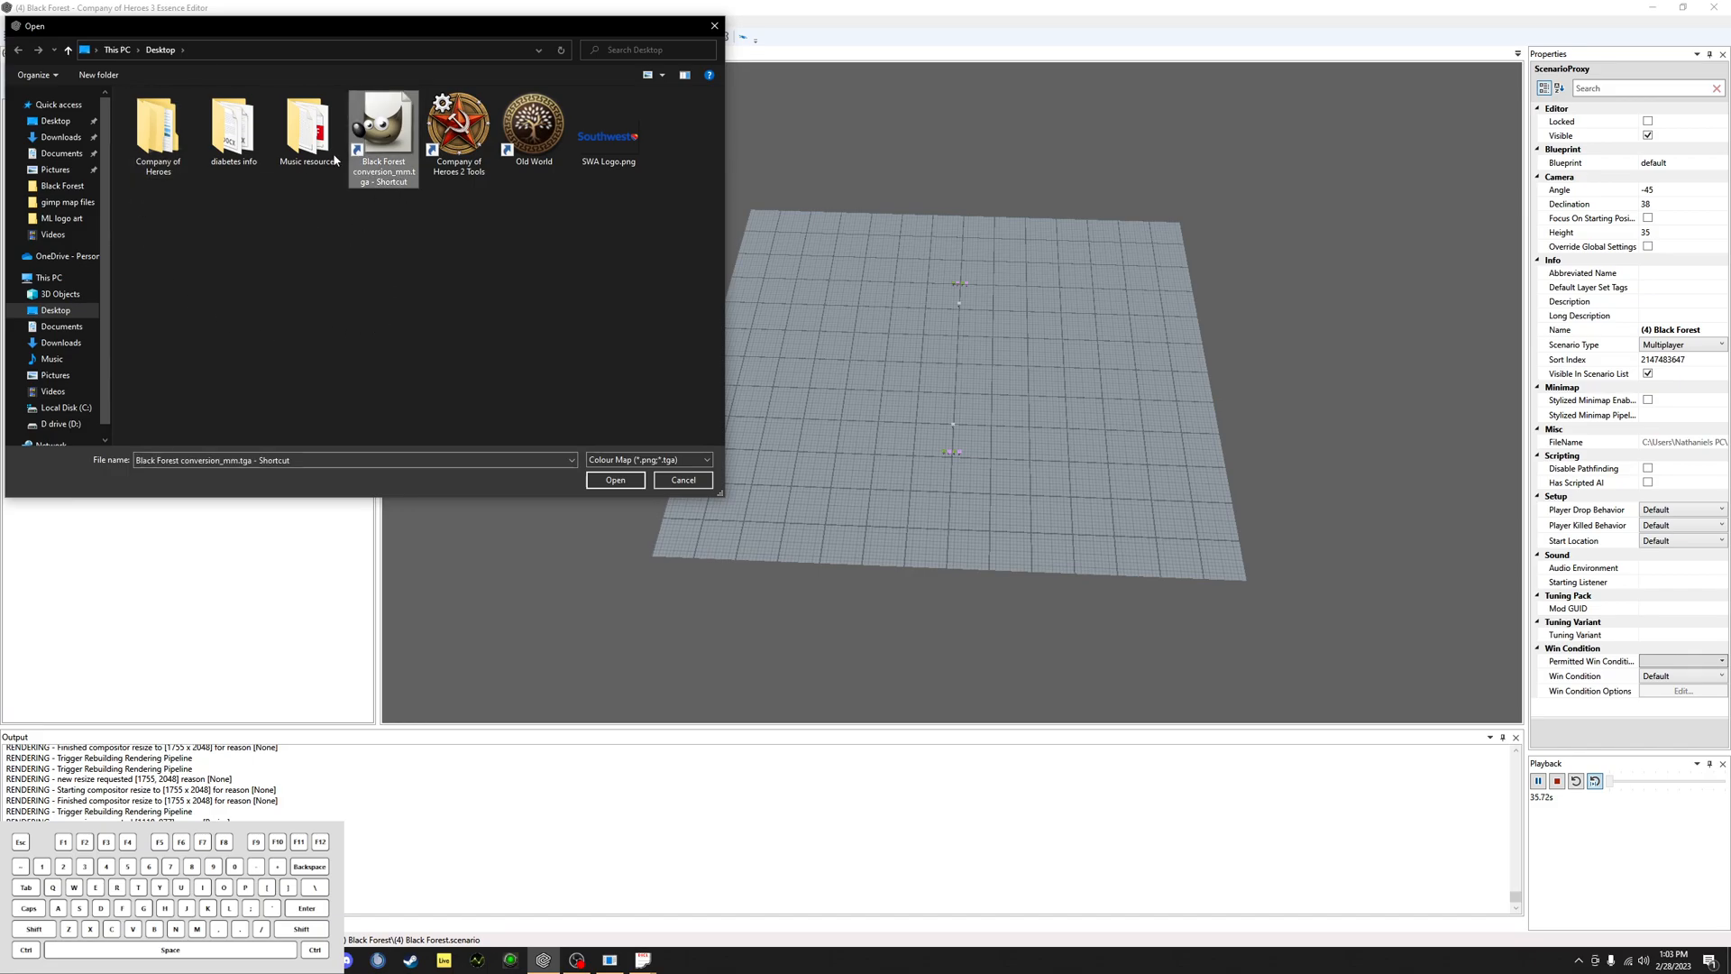
pyautogui.click(616, 480)
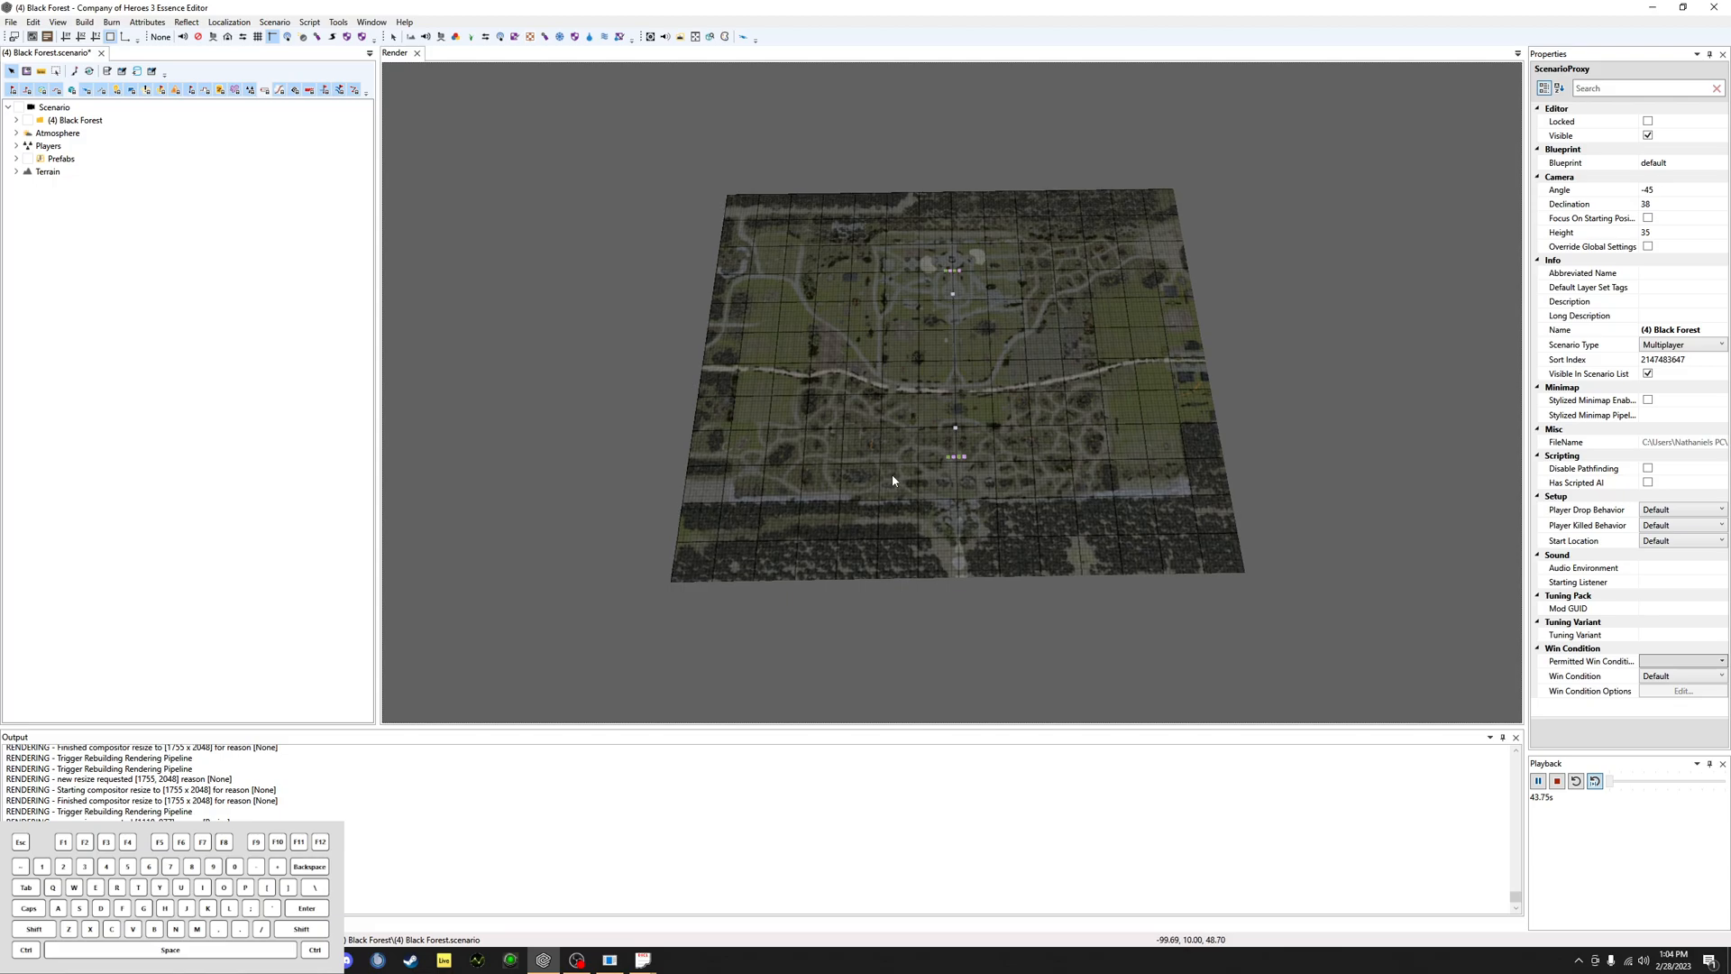
pyautogui.scroll(5, 893, 475)
pyautogui.moveTo(893, 475); pyautogui.dragTo(896, 474, button='middle')
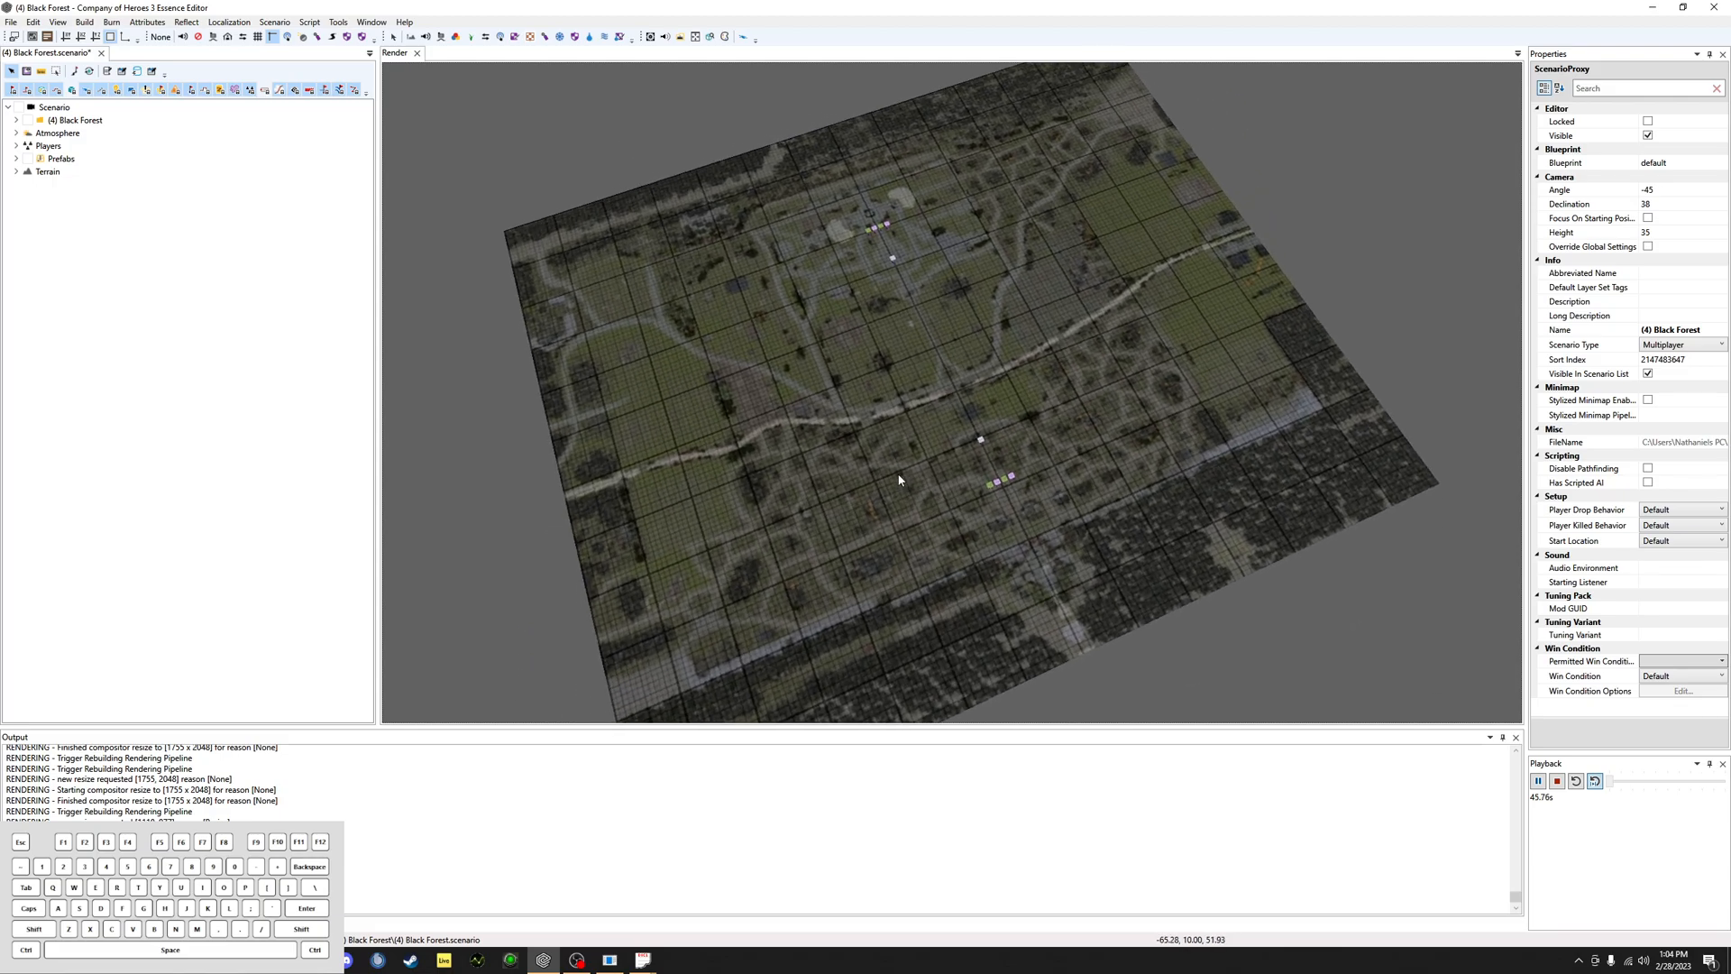
# Step: Open the scenario's resize settings and check the original map's terrain and playable dimensions in the CoH2 World Builder's Terrain Properties
pyautogui.moveTo(1042, 441); pyautogui.dragTo(1048, 301, button='middle')
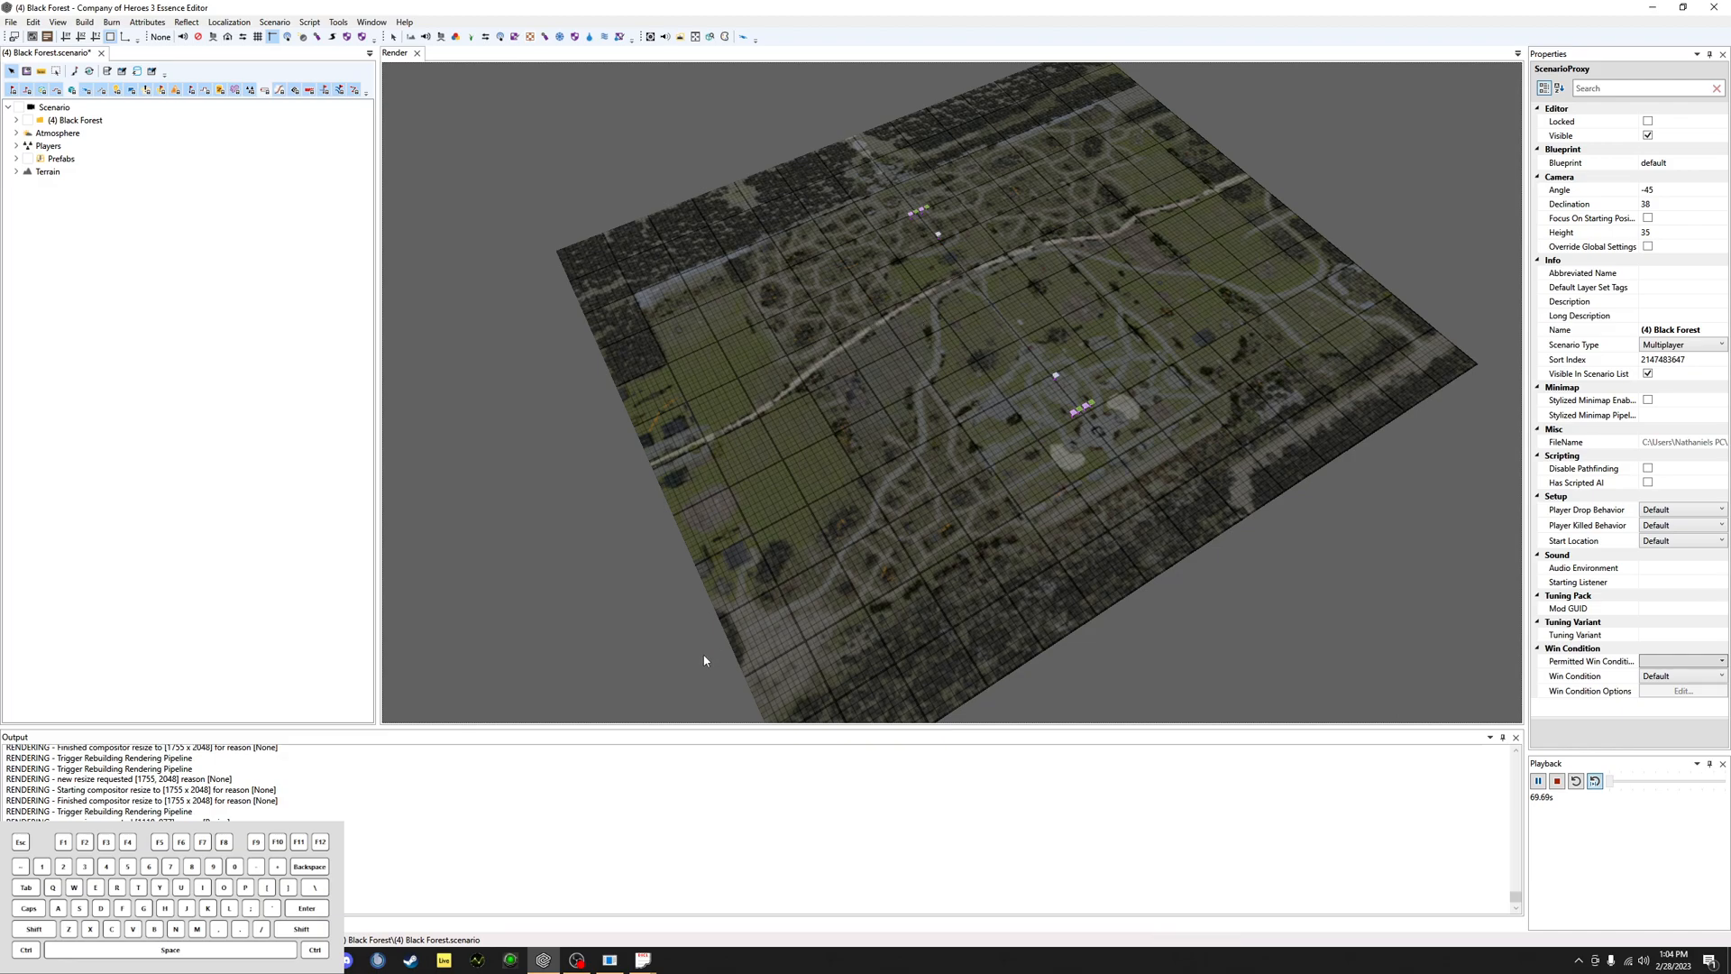
pyautogui.moveTo(629, 958)
pyautogui.click(577, 889)
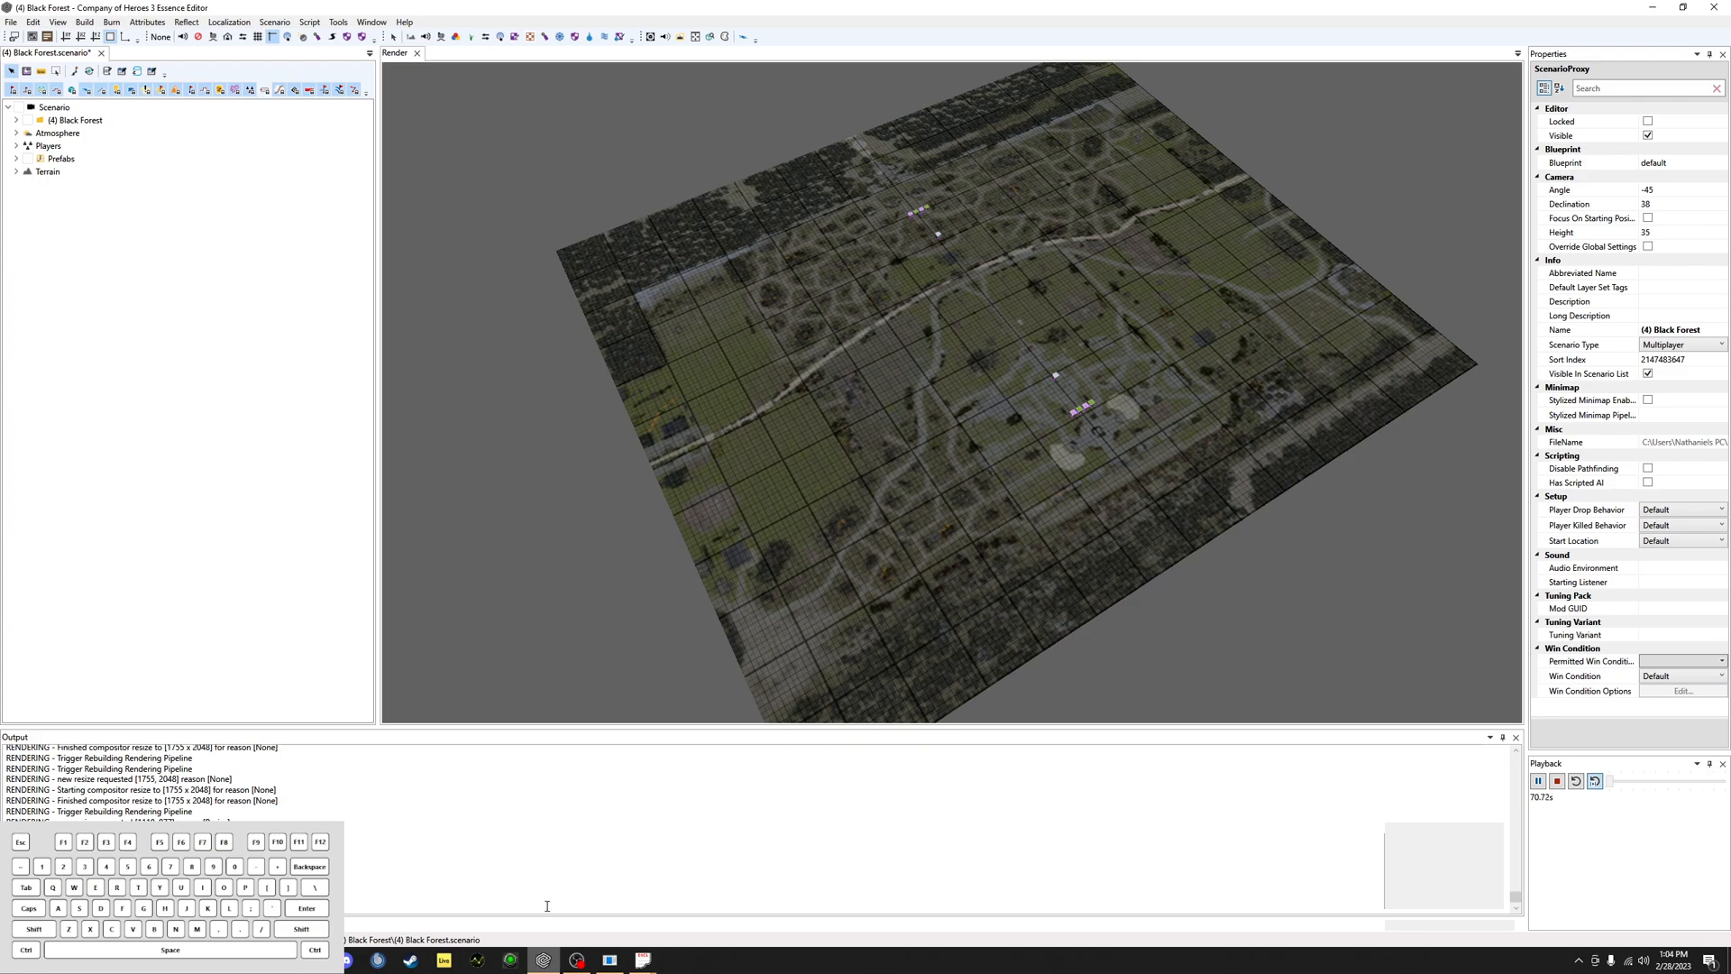
pyautogui.click(269, 29)
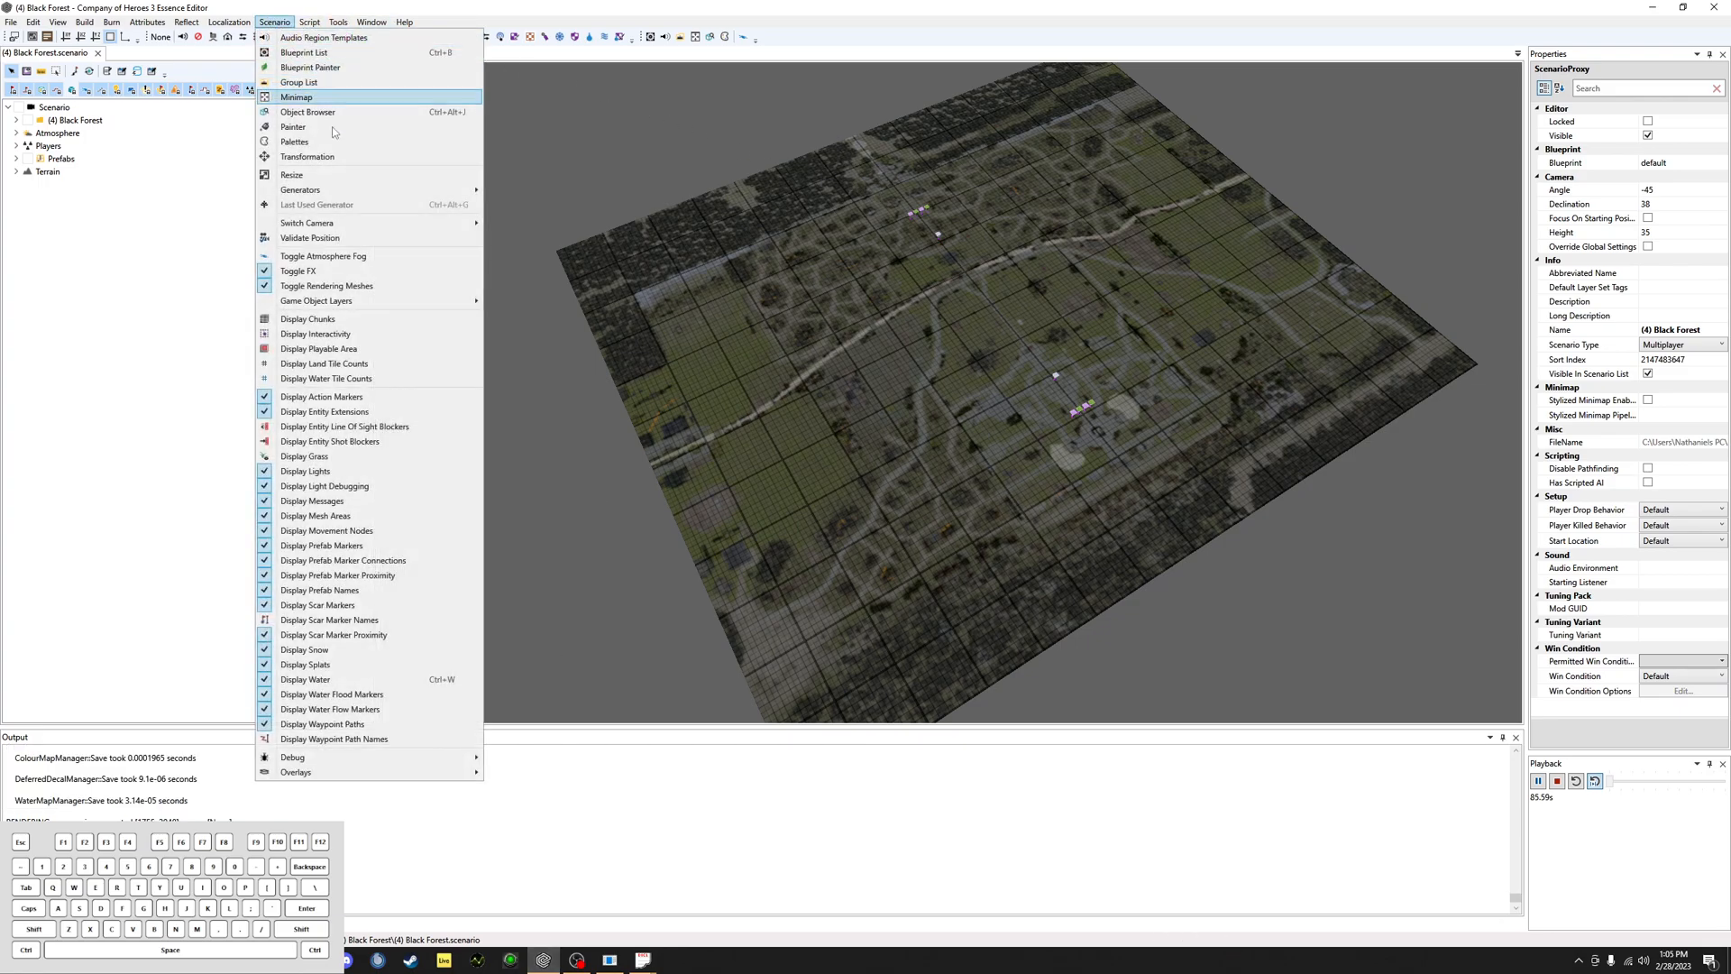
pyautogui.click(341, 178)
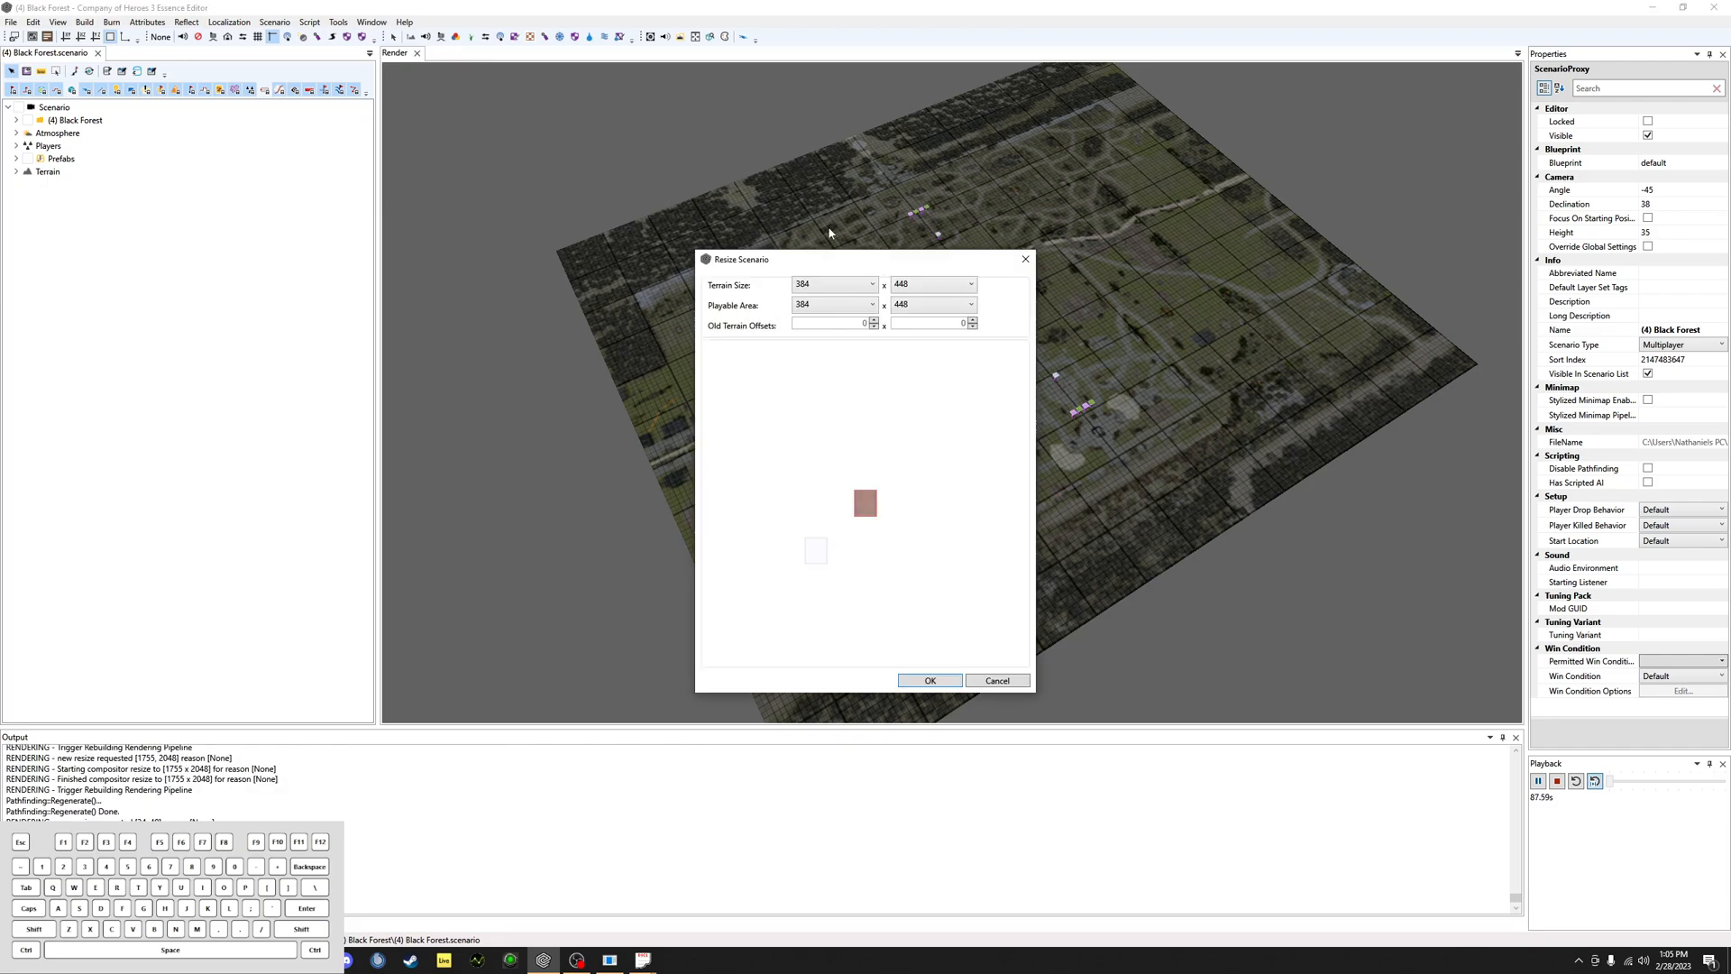
pyautogui.click(642, 959)
pyautogui.click(646, 906)
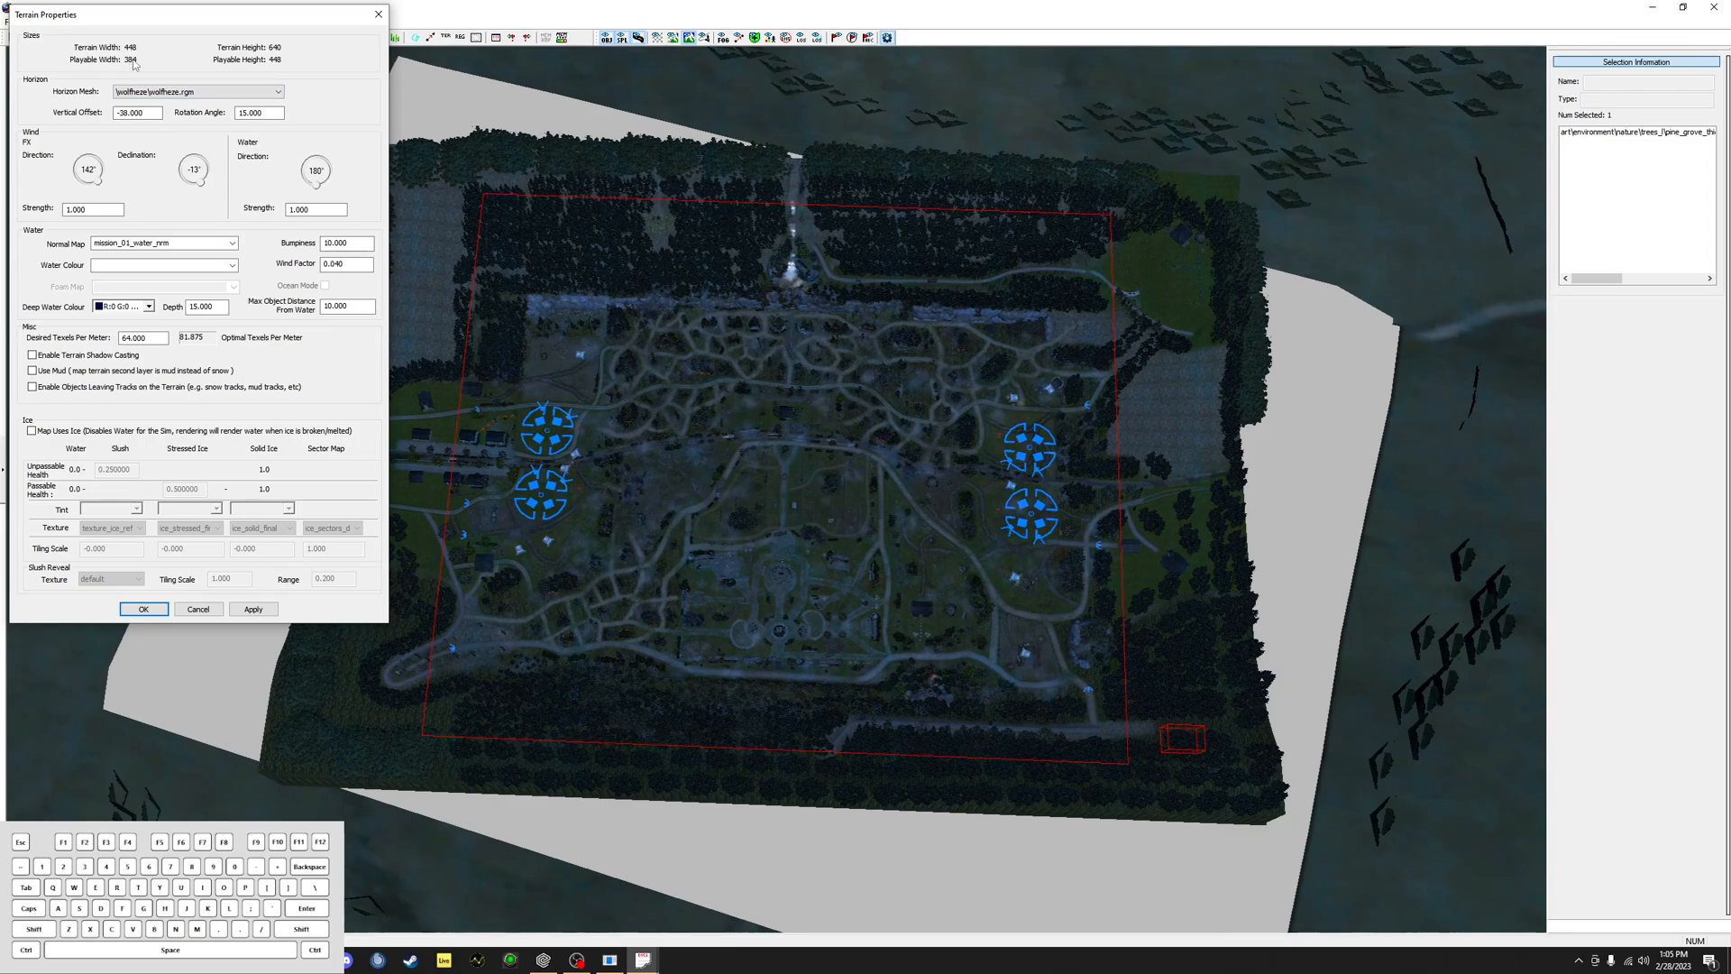
# Step: Switch back to the Essence Editor and set the terrain width to 448 with an old terrain X offset of -32
pyautogui.click(543, 959)
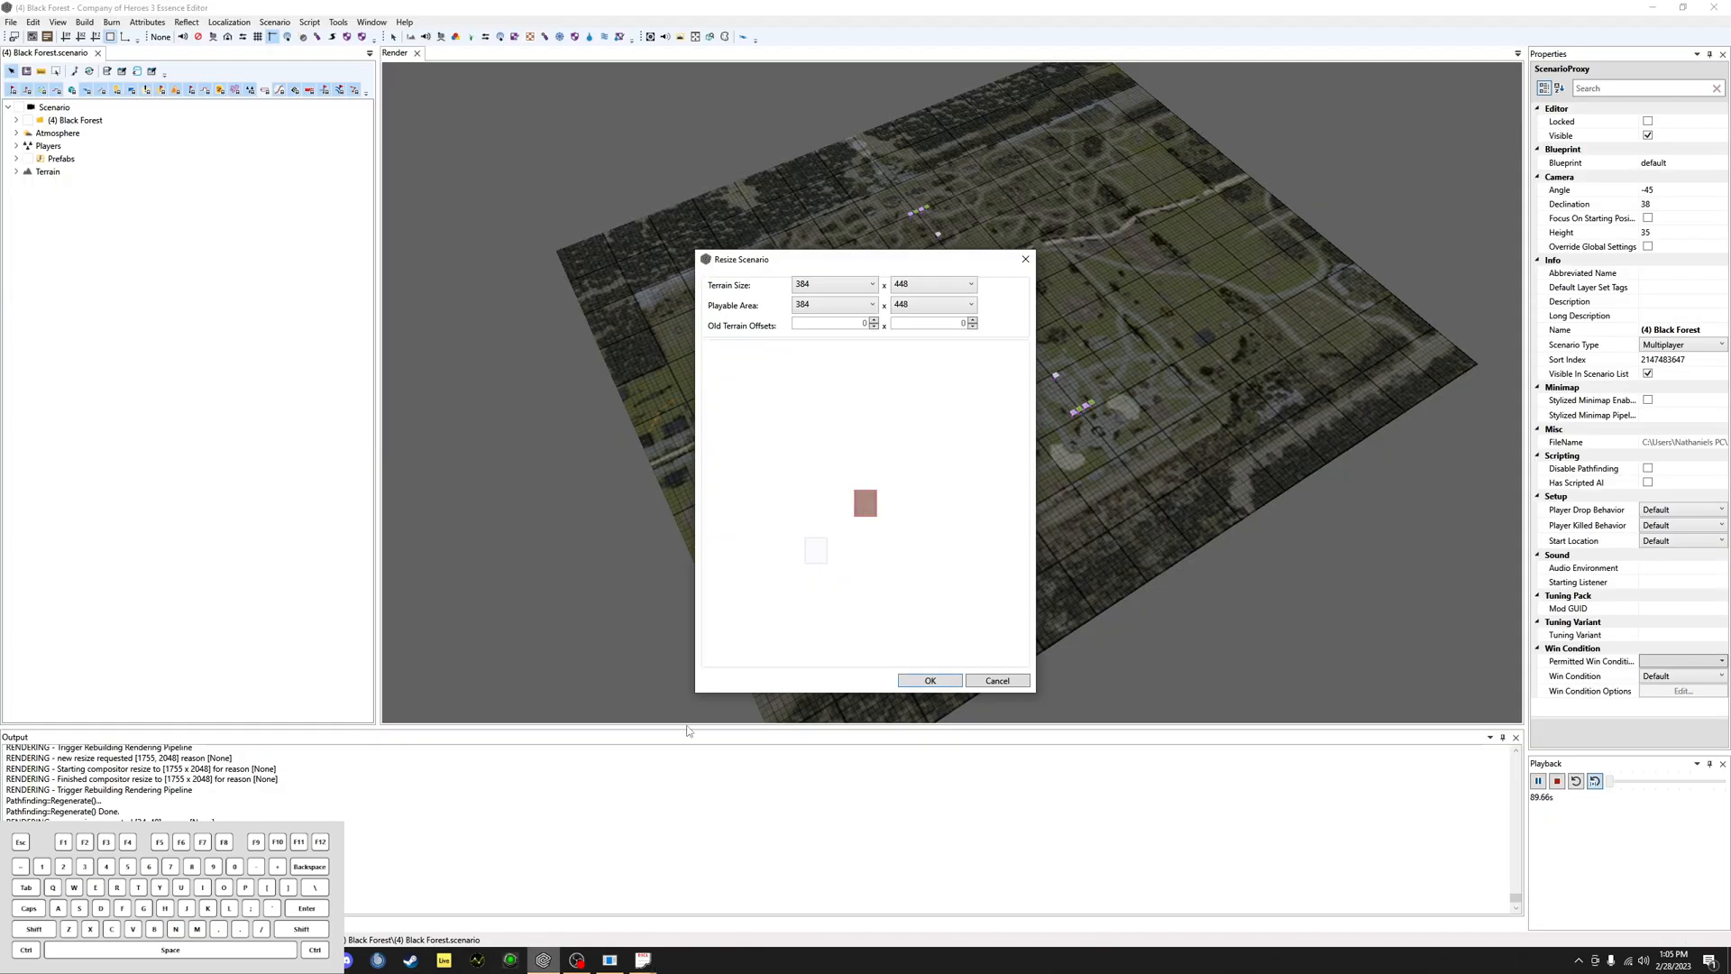
pyautogui.click(828, 285)
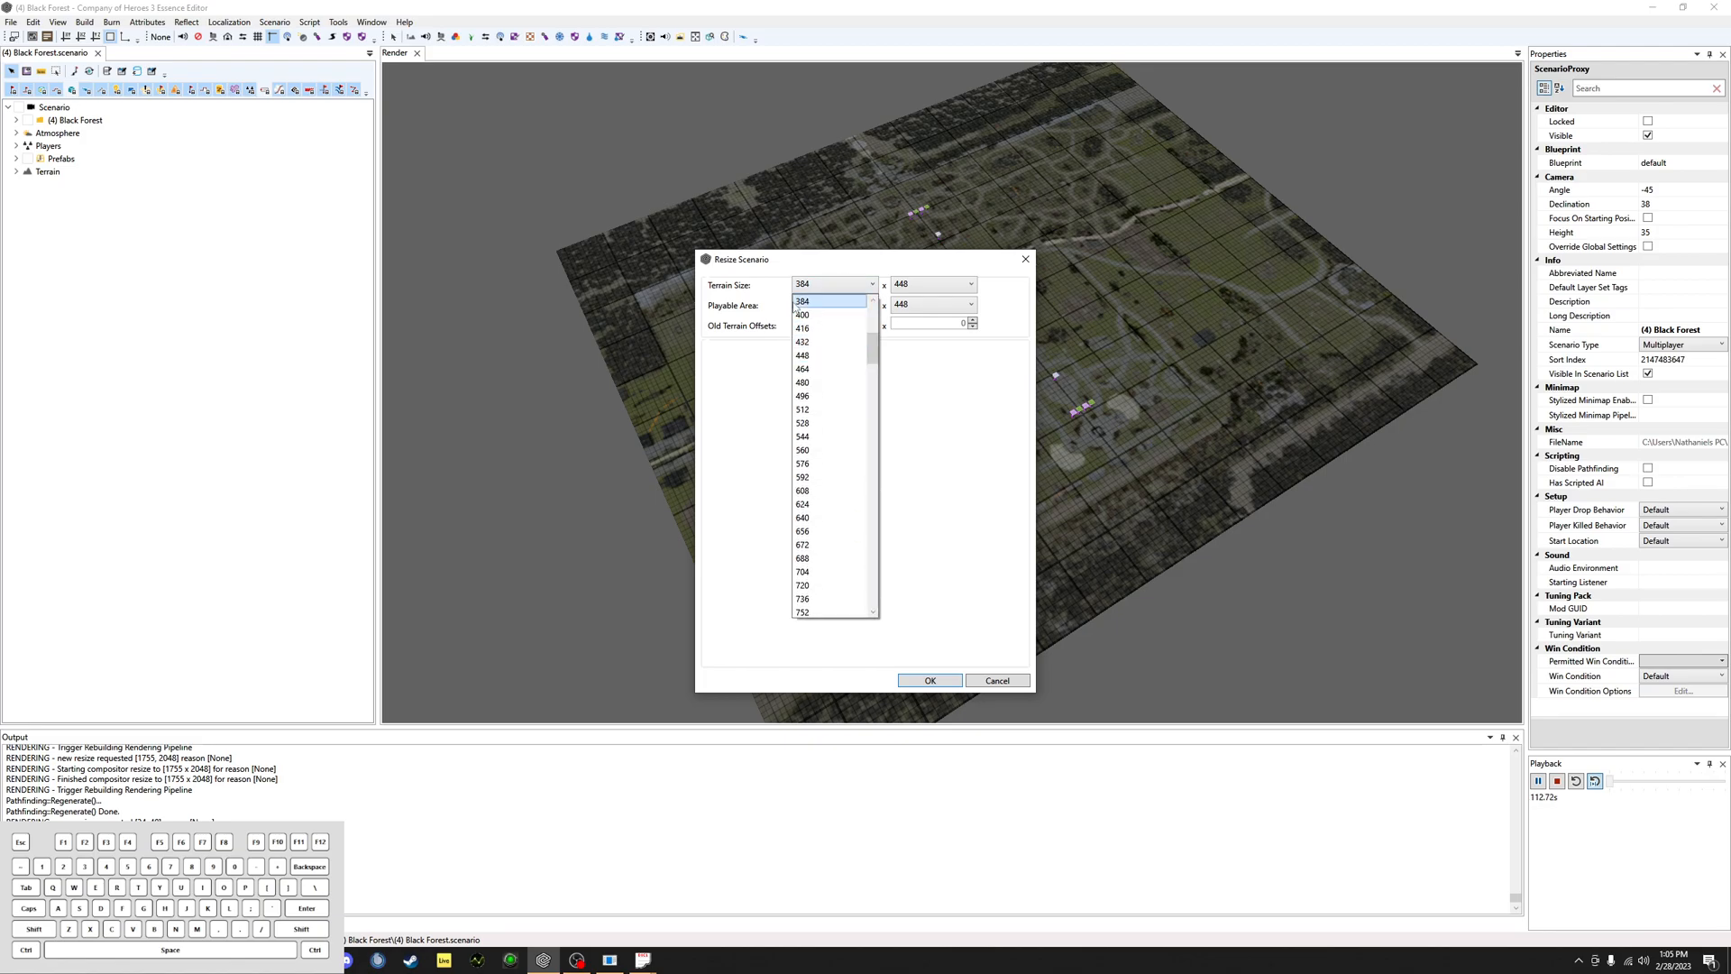
pyautogui.click(829, 356)
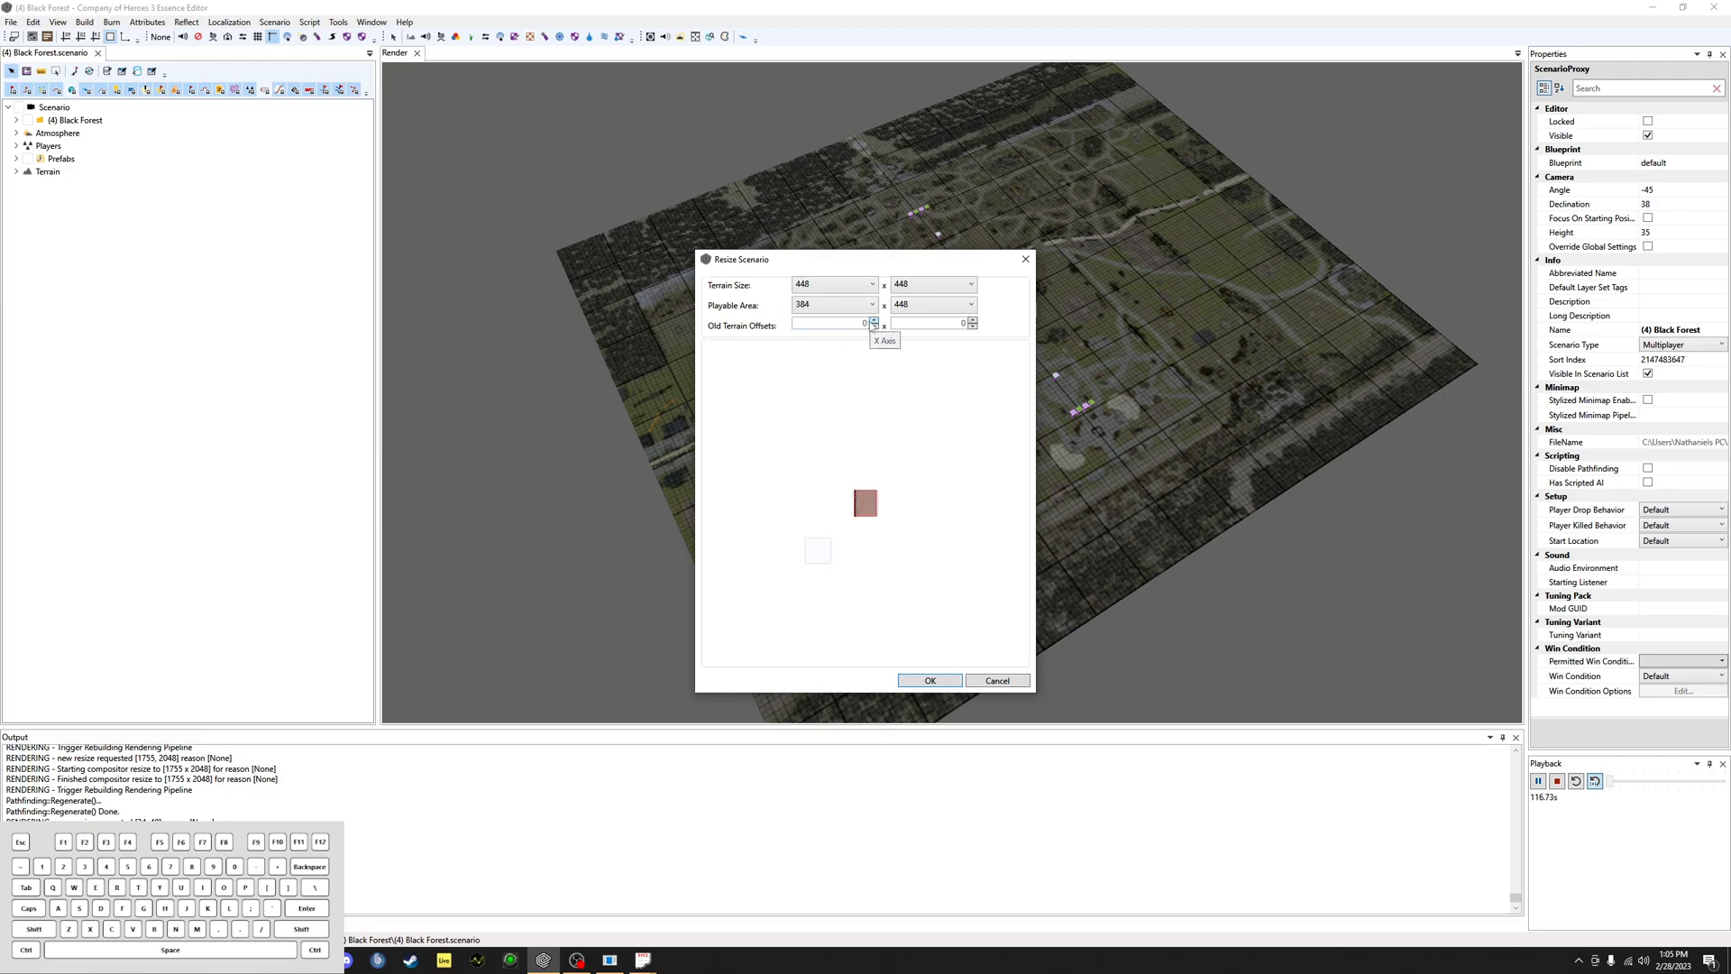
pyautogui.click(873, 321)
pyautogui.click(874, 321)
# Step: Recheck the CoH2 map's dimensions, set the terrain height to 640, centre the old terrain along the Y axis, and apply the resize
pyautogui.moveTo(610, 960)
pyautogui.click(594, 915)
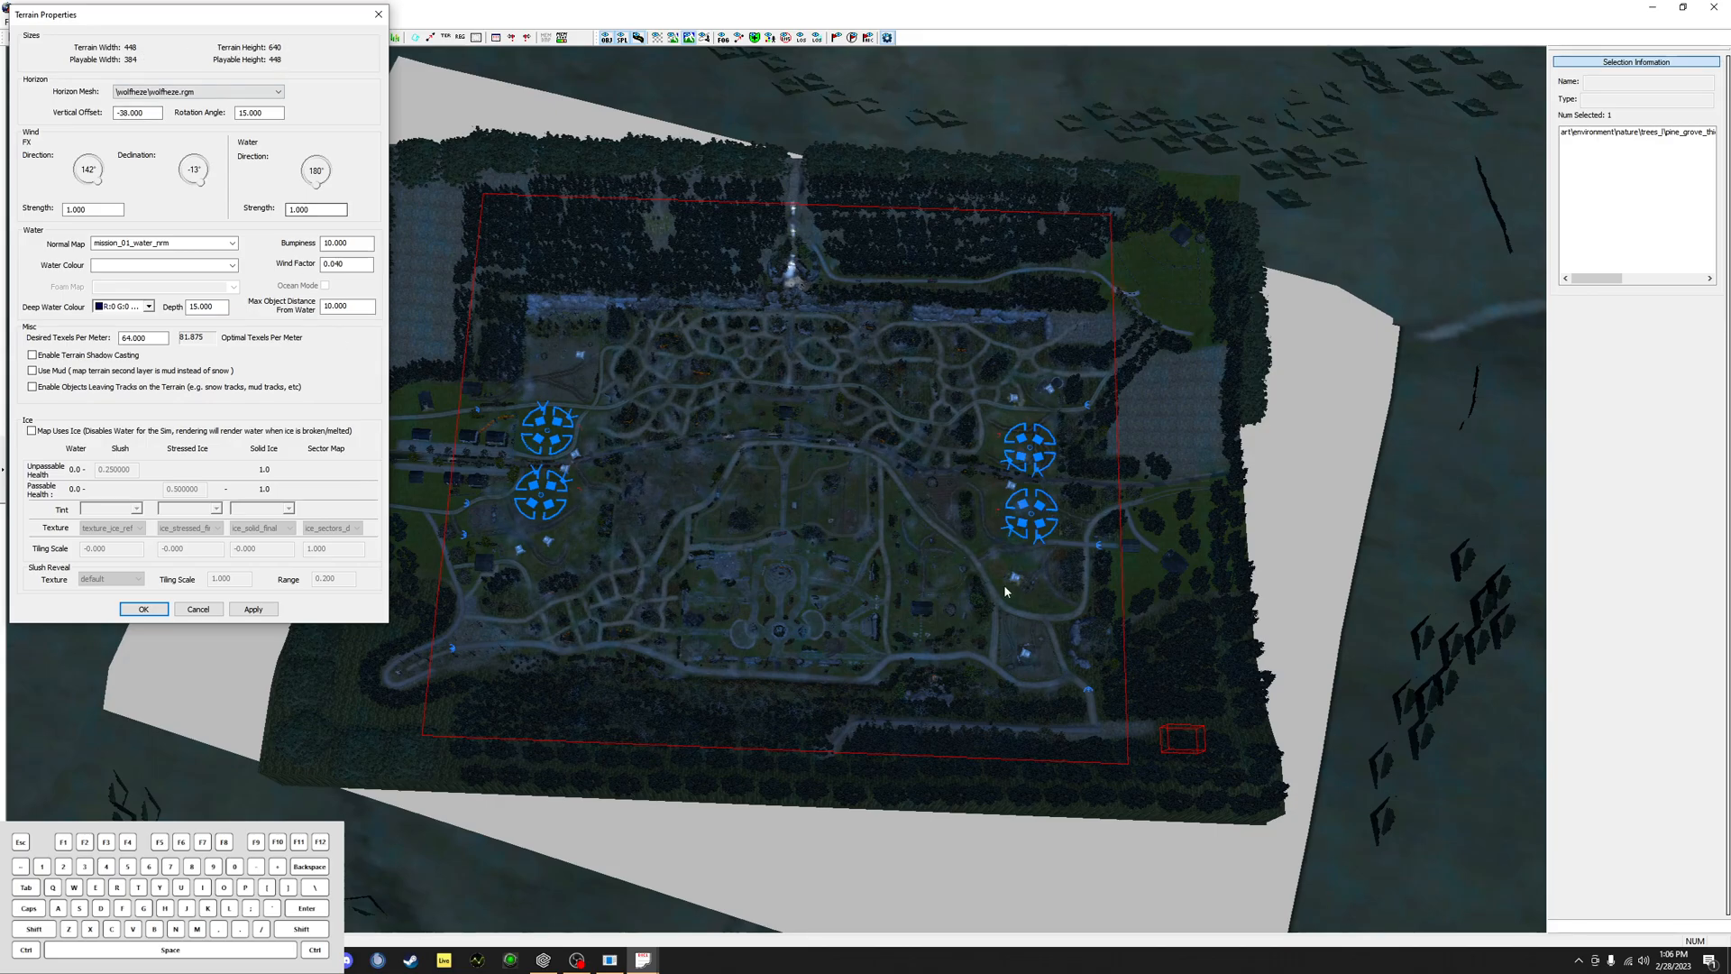
pyautogui.click(1677, 6)
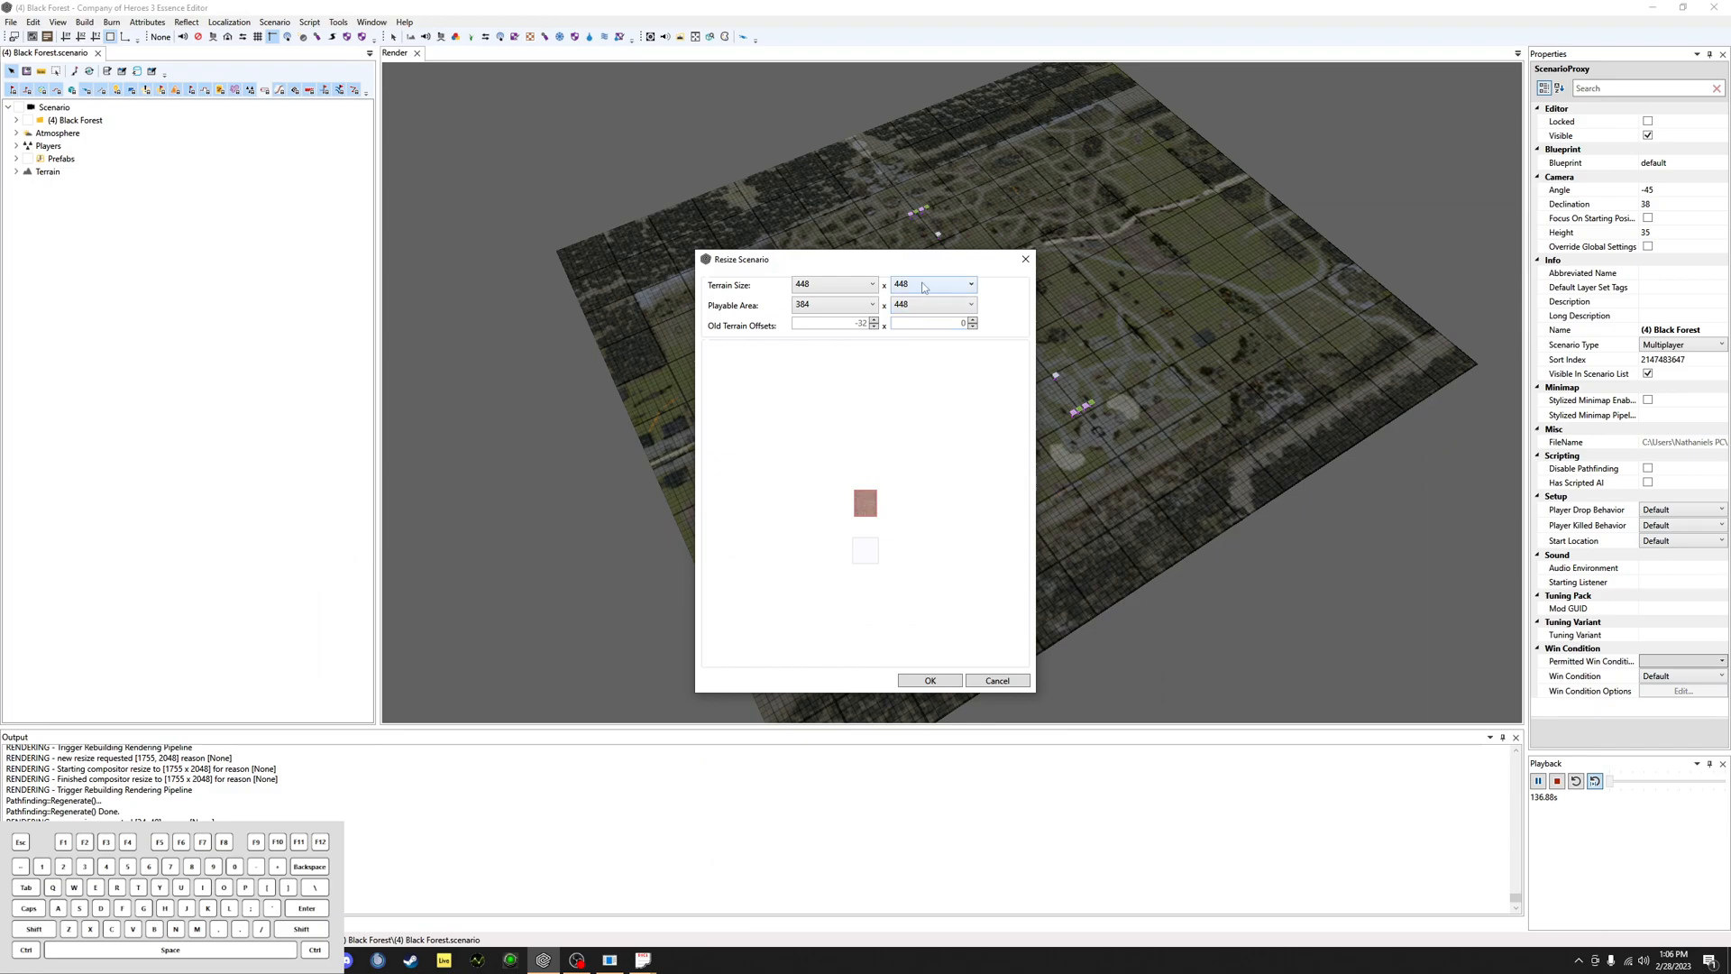
pyautogui.click(926, 285)
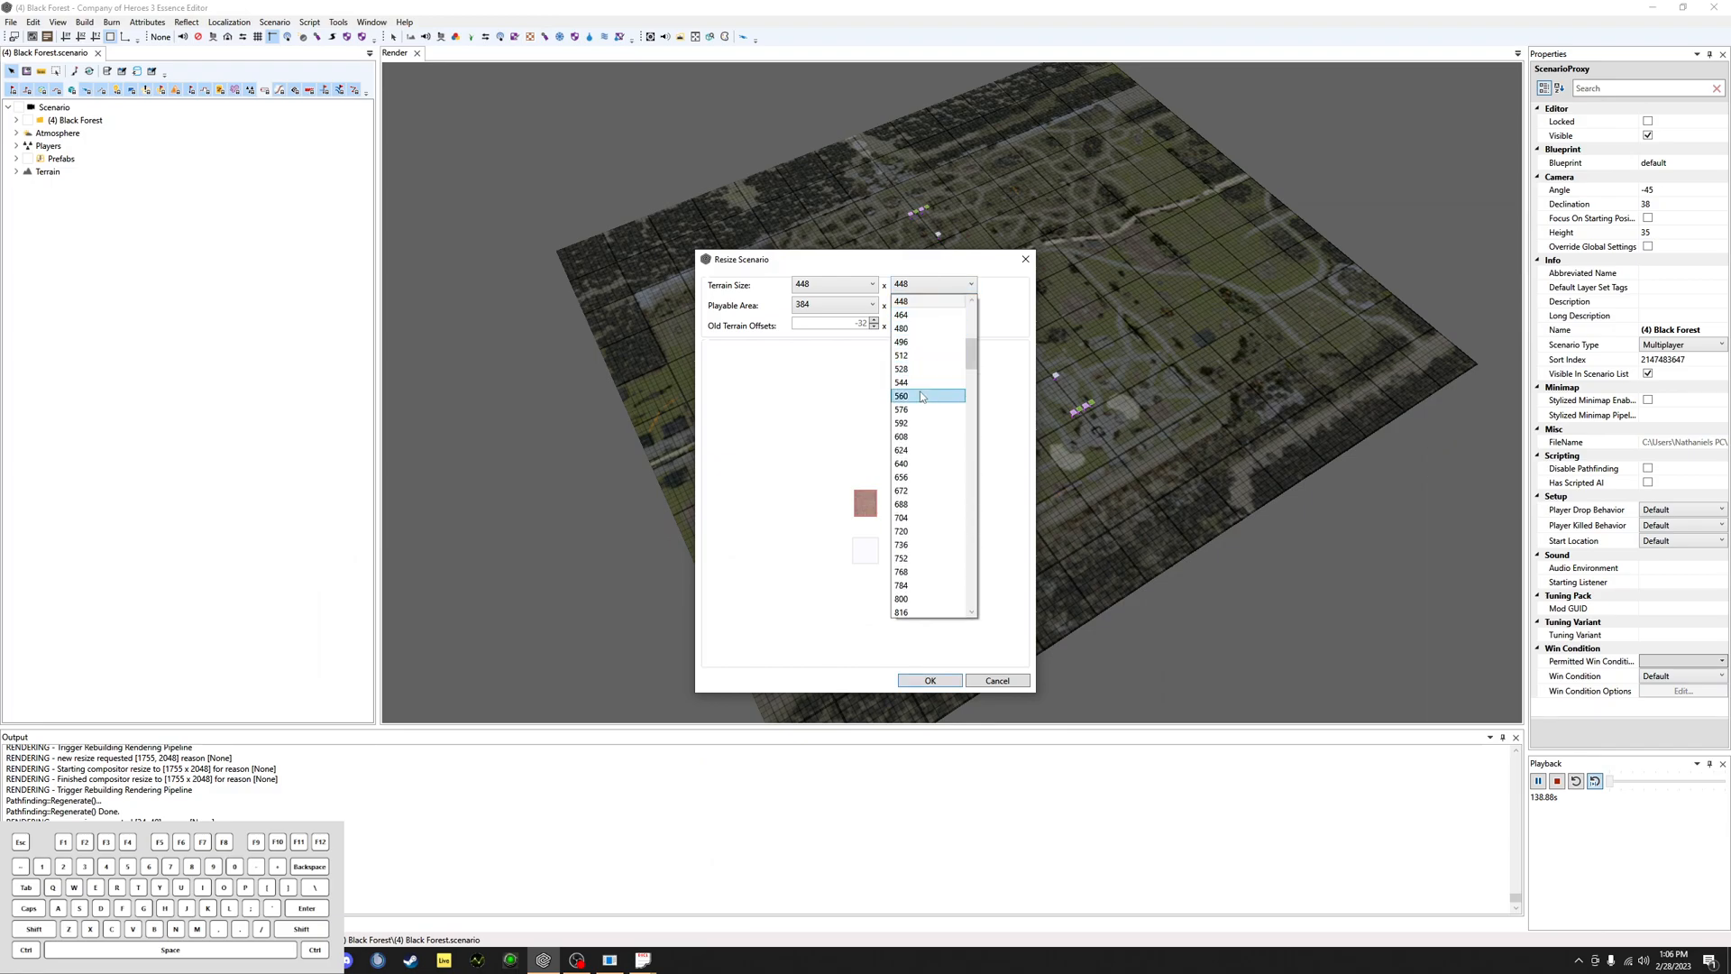
pyautogui.click(910, 464)
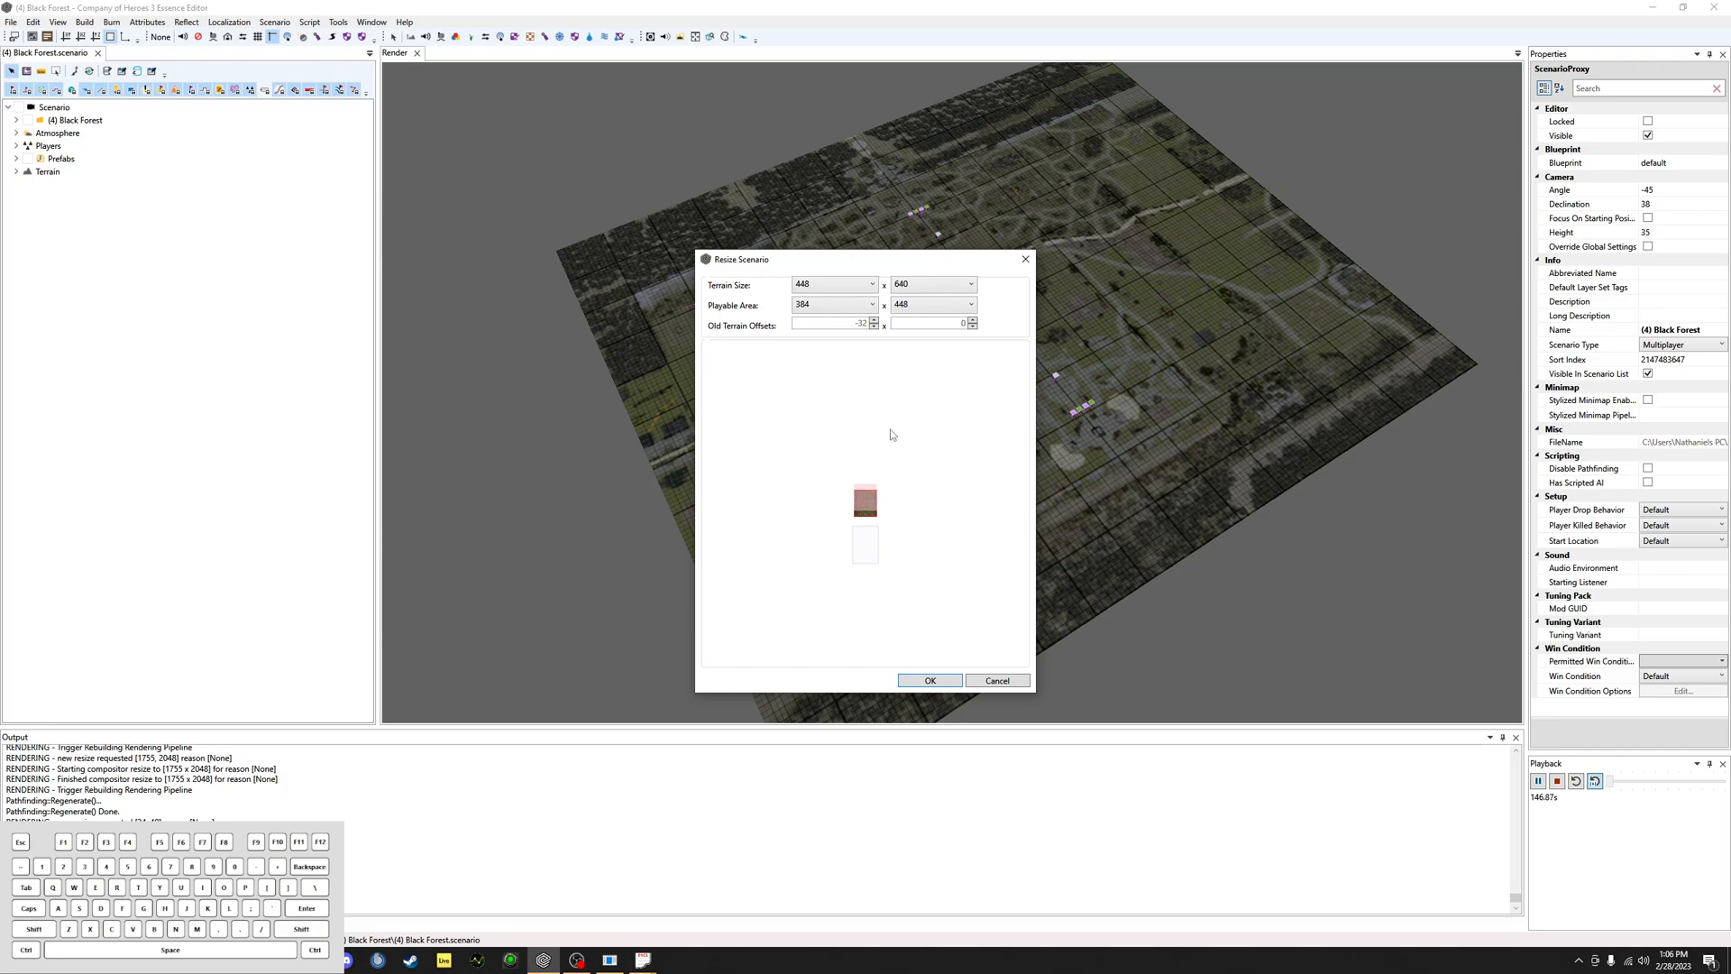
pyautogui.click(972, 321)
pyautogui.click(972, 321)
pyautogui.click(972, 322)
pyautogui.moveTo(867, 504)
pyautogui.mouseDown()
pyautogui.moveTo(854, 488)
pyautogui.moveTo(866, 504)
pyautogui.mouseUp()
pyautogui.click(929, 680)
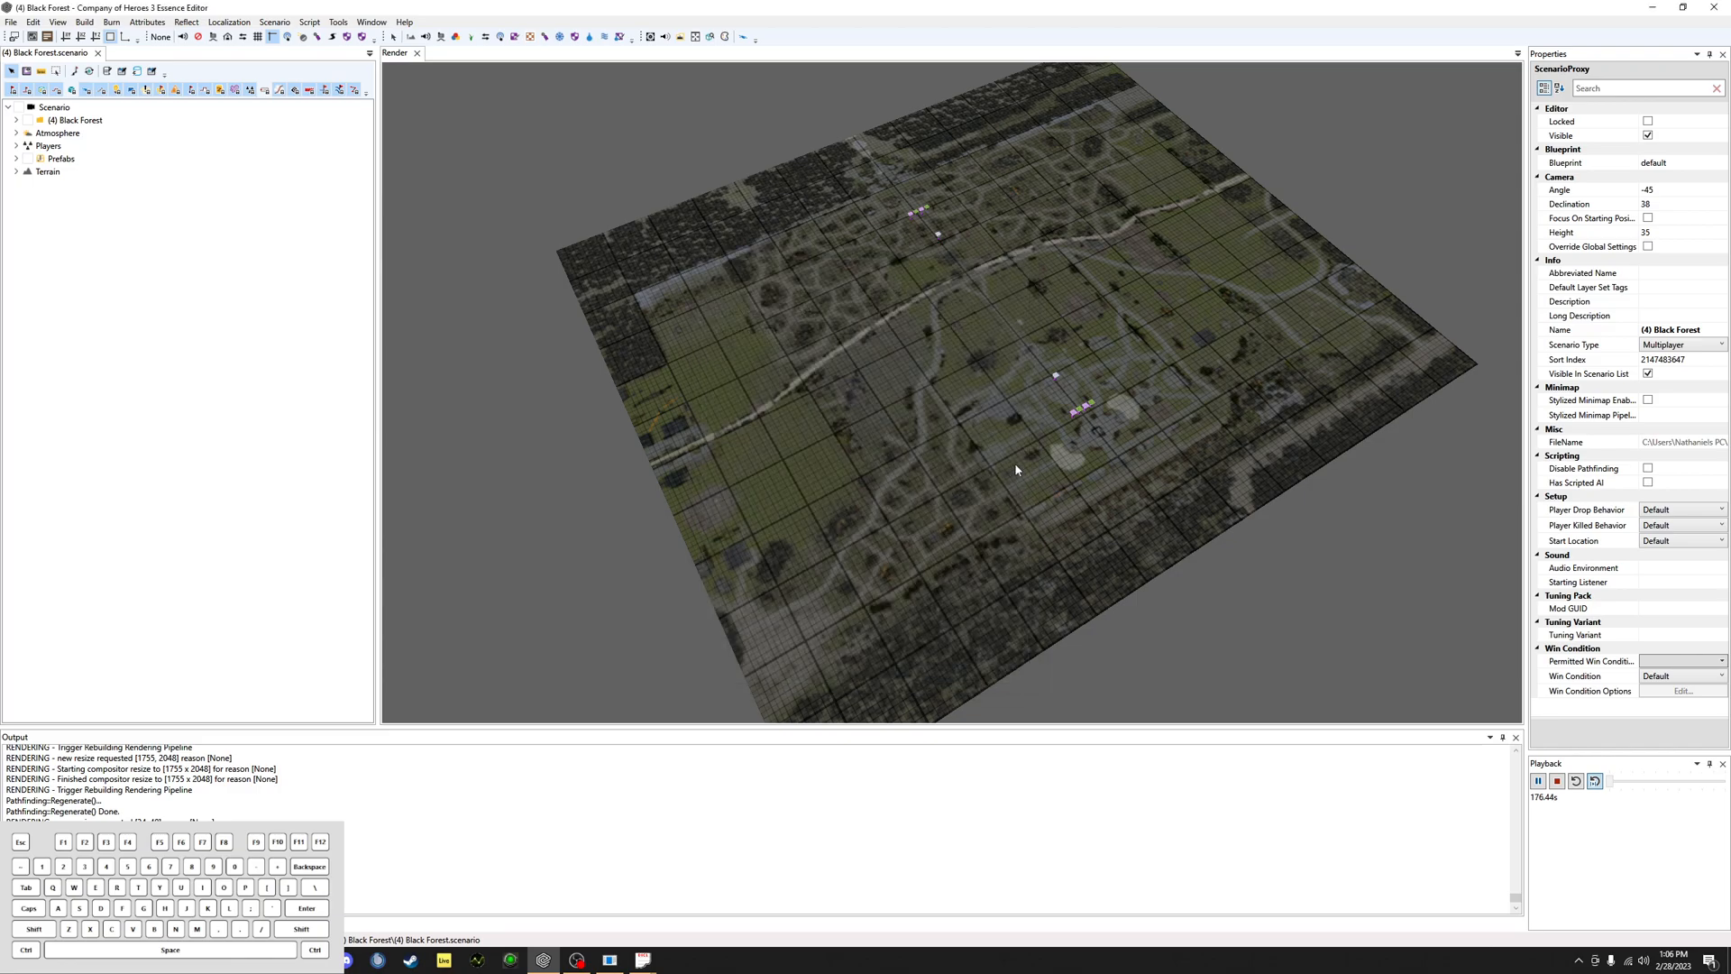
pyautogui.scroll(5, 1208, 340)
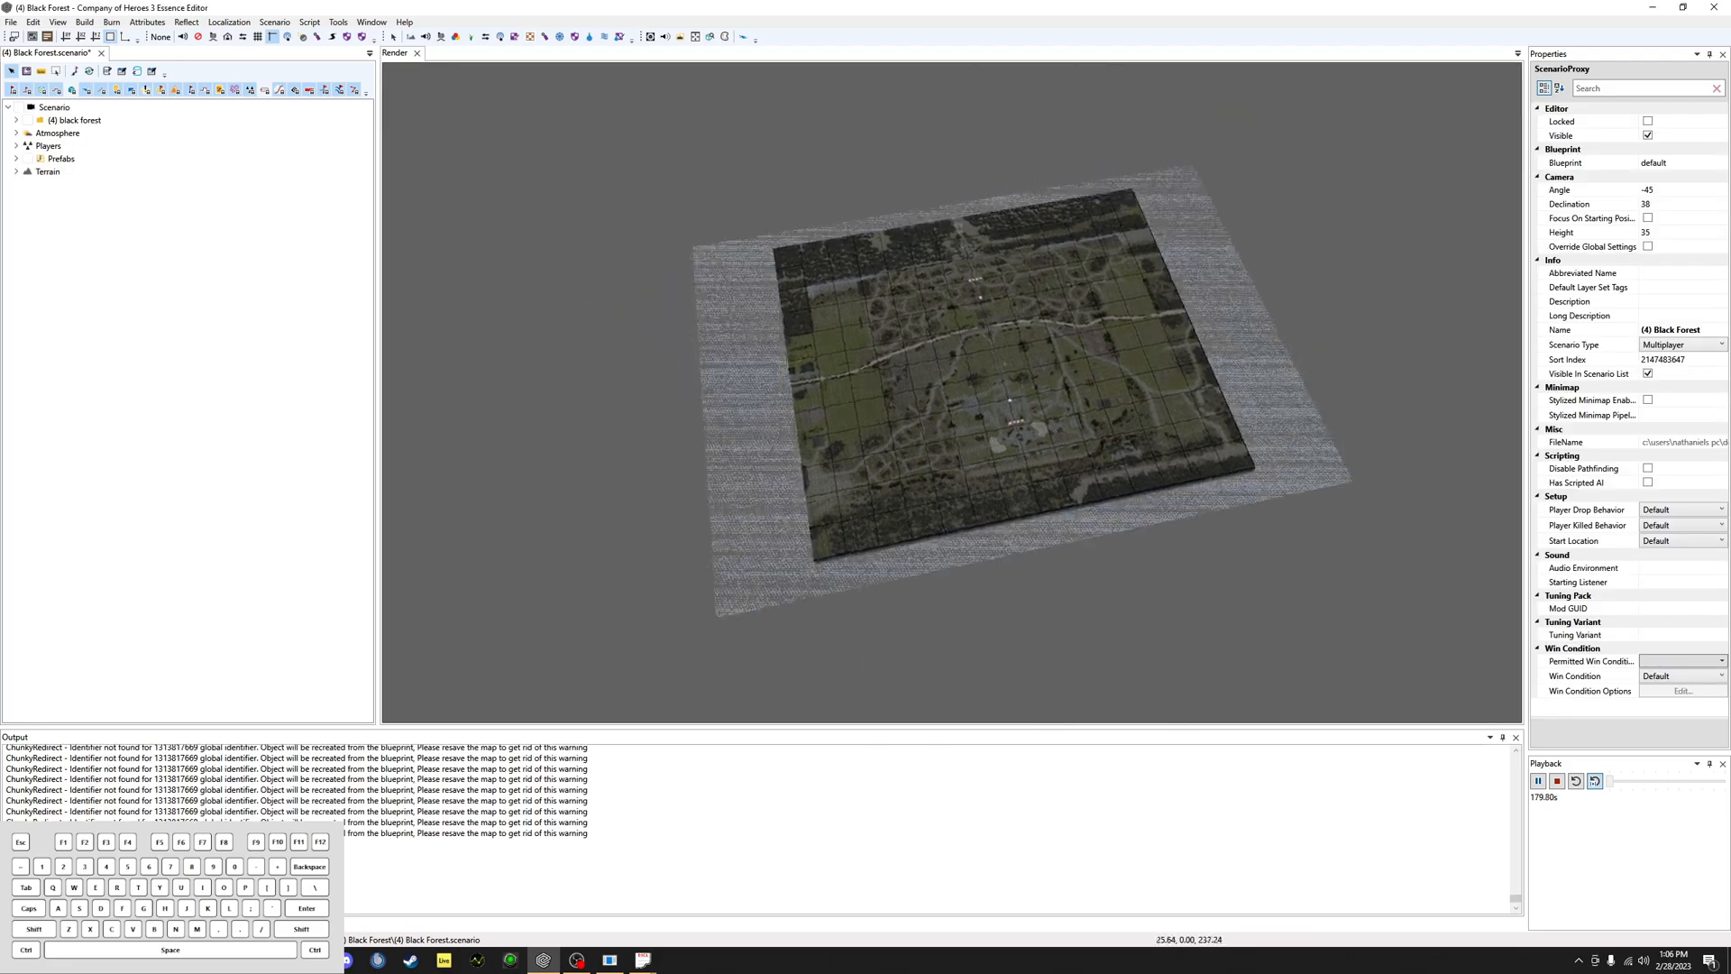
pyautogui.moveTo(1209, 340); pyautogui.dragTo(814, 411, button='middle')
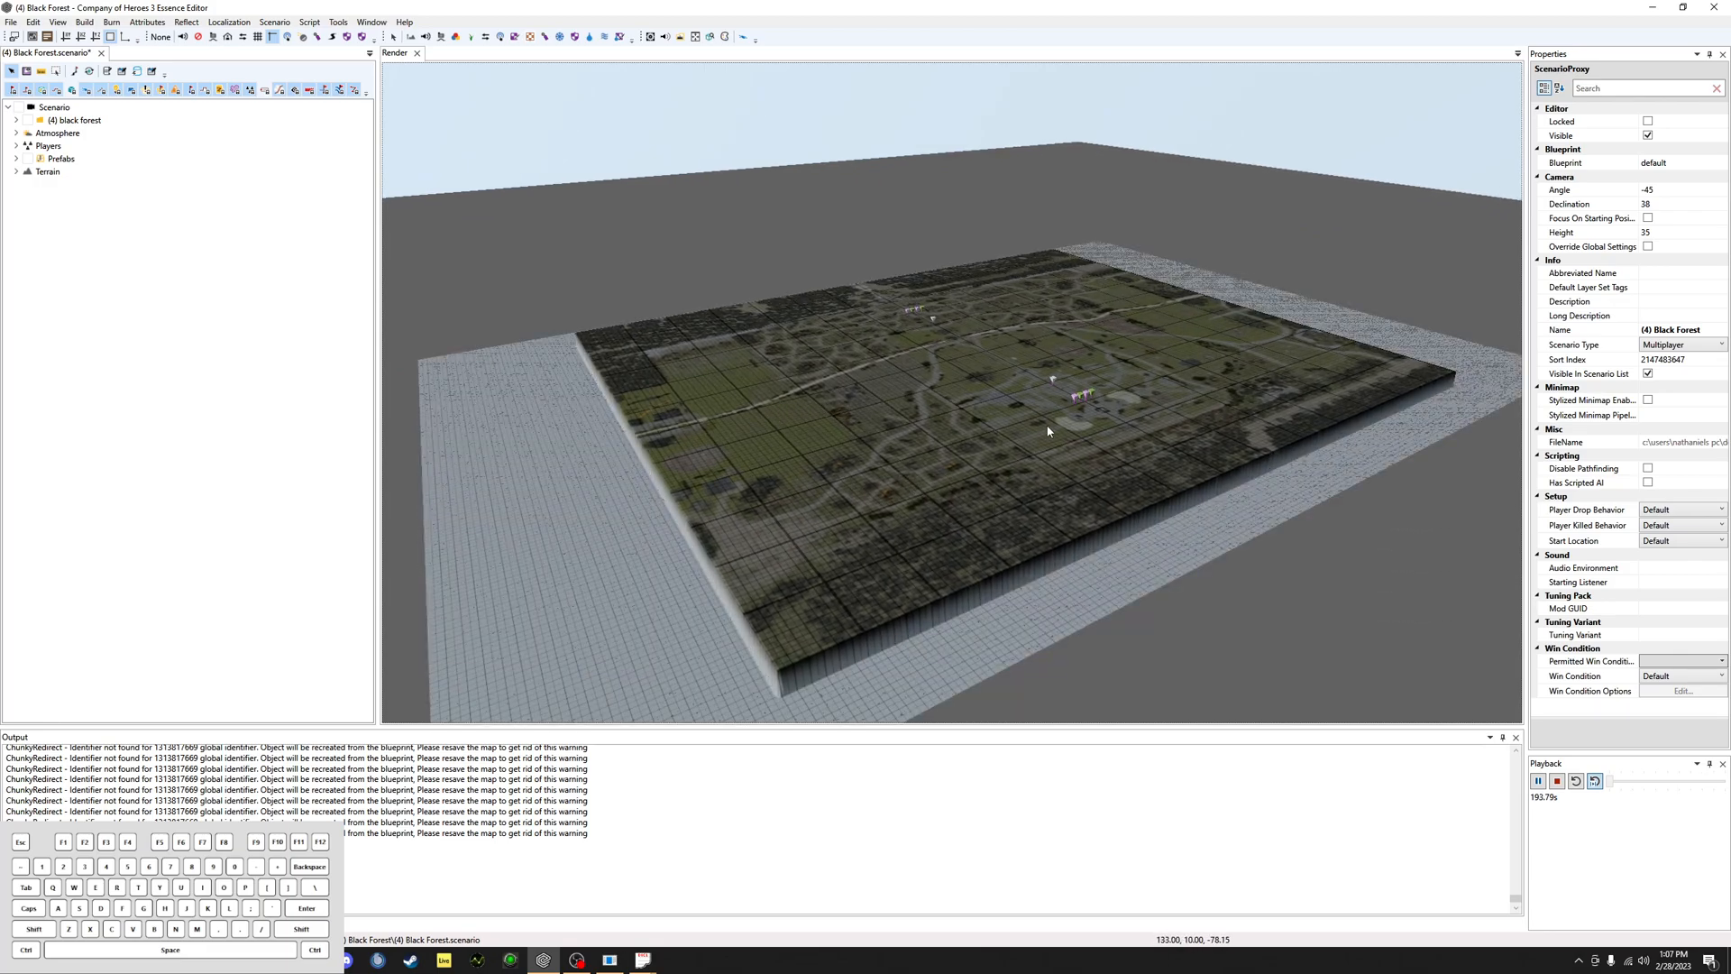
# Step: Set up the height map brush in Set mode with height 10 sampled from the raised map area, size 128 and feather 0
pyautogui.click(441, 37)
pyautogui.click(1628, 83)
pyautogui.click(590, 586)
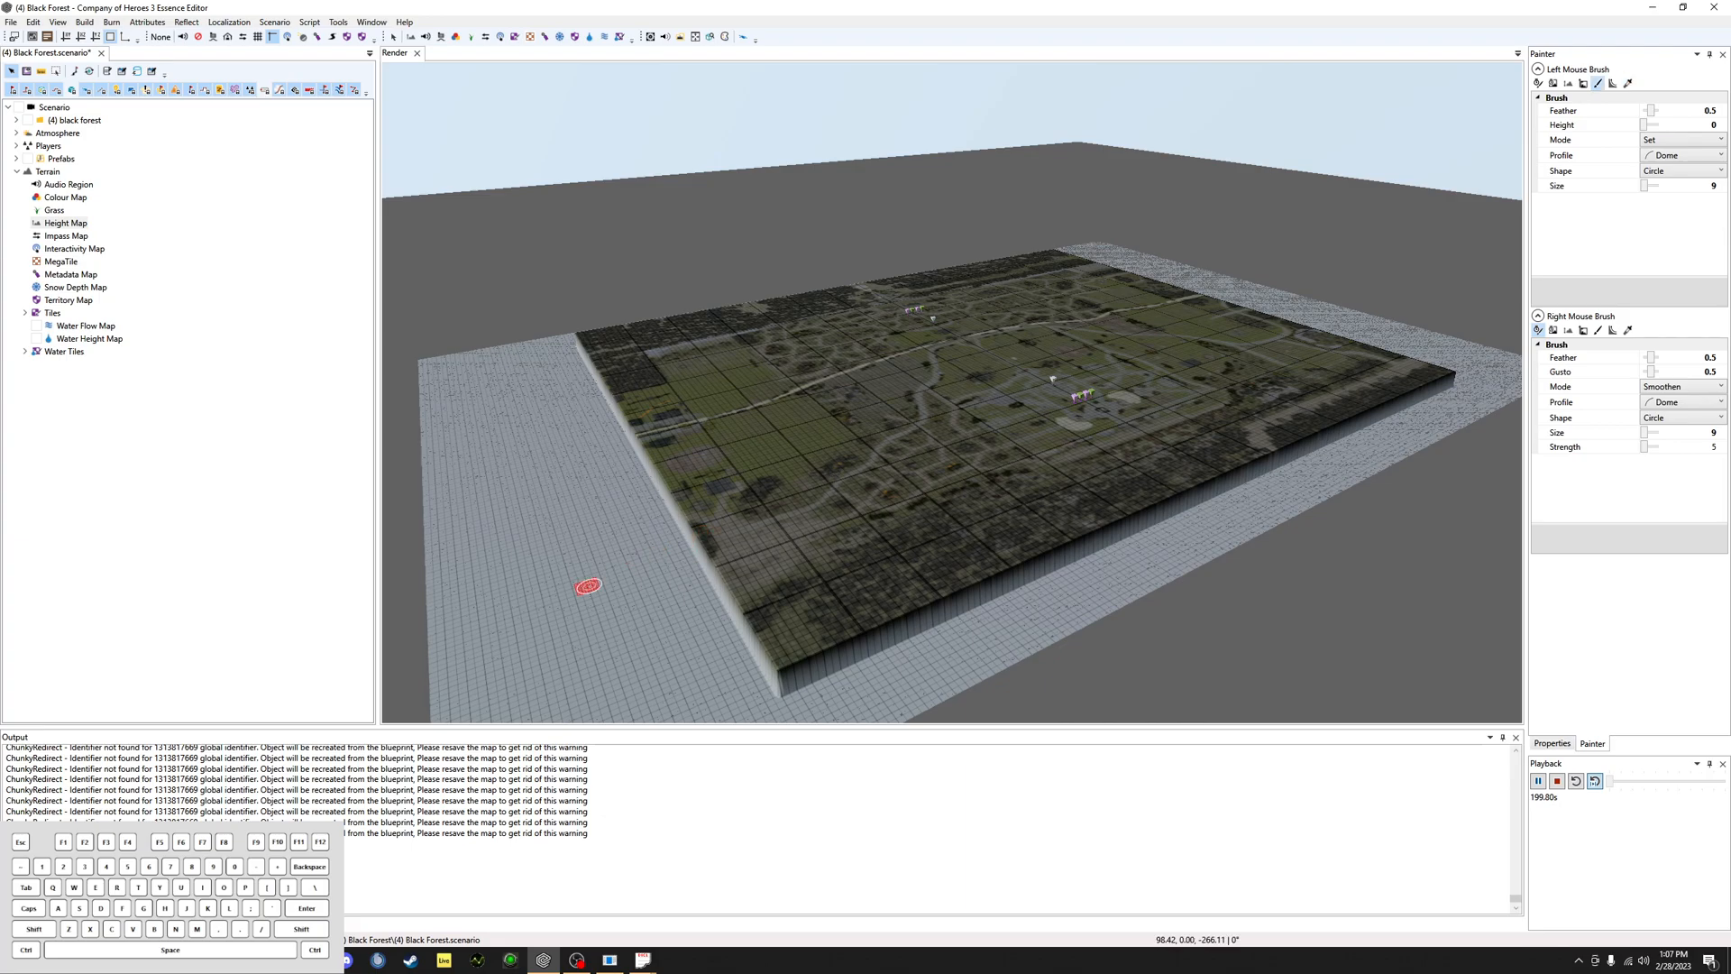
pyautogui.click(1629, 83)
pyautogui.click(958, 403)
pyautogui.click(1654, 187)
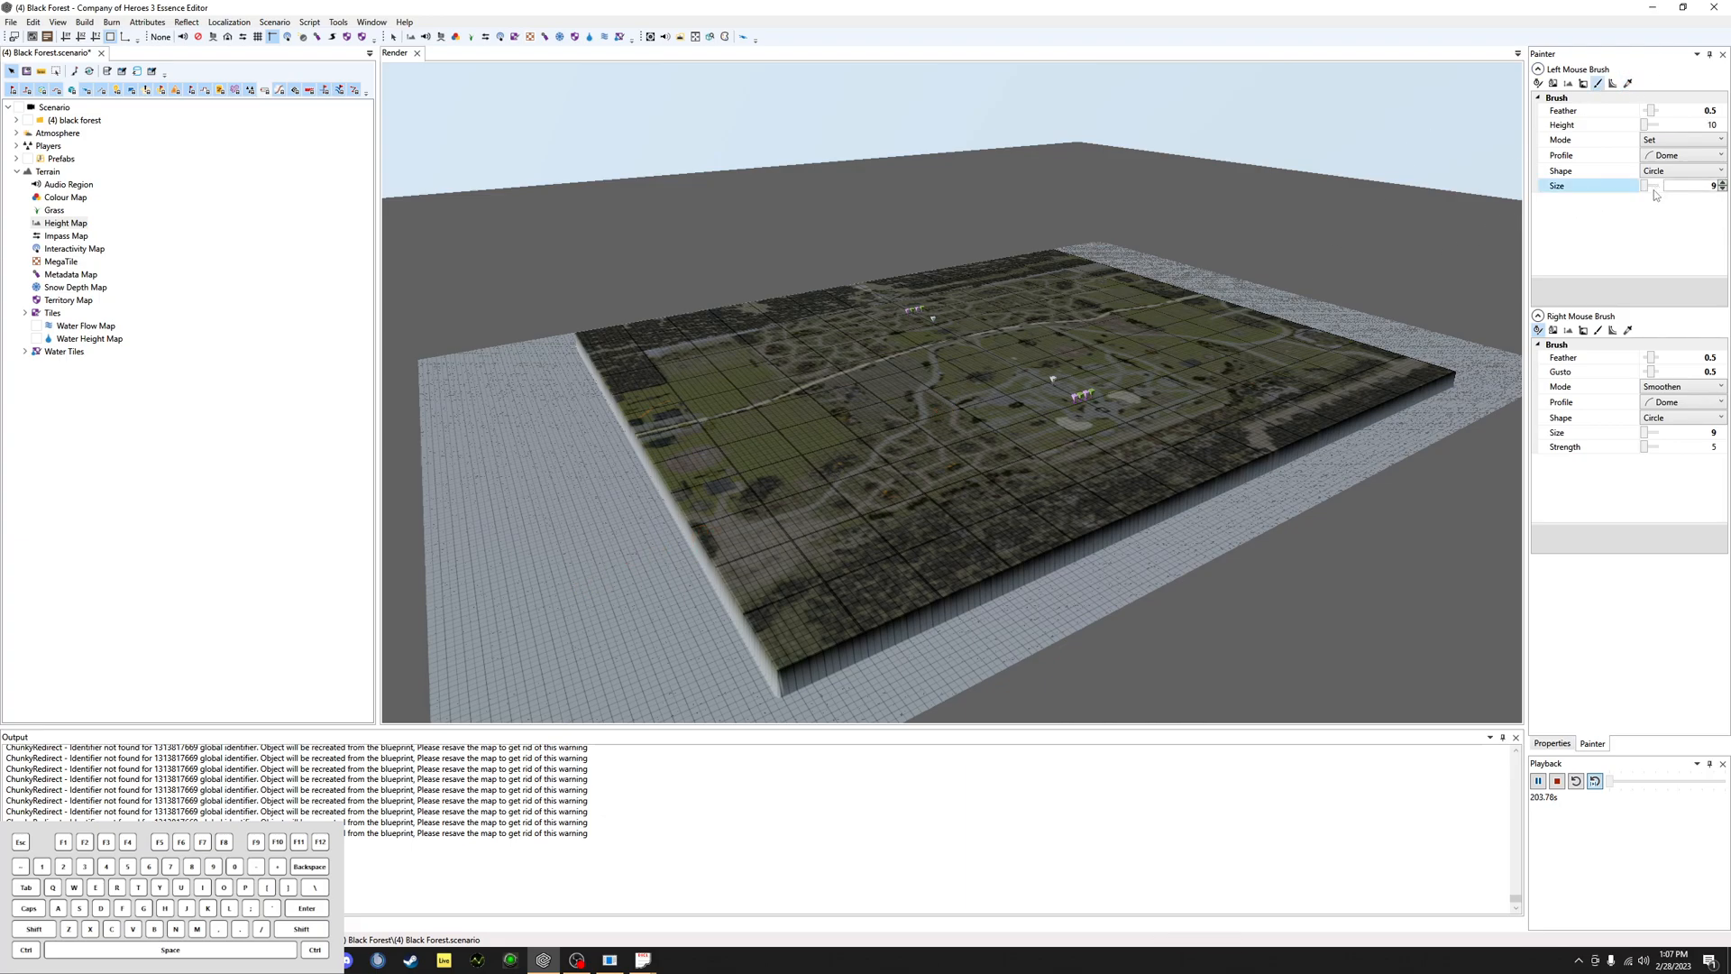
pyautogui.moveTo(1653, 192); pyautogui.dragTo(1662, 191)
pyautogui.click(1662, 113)
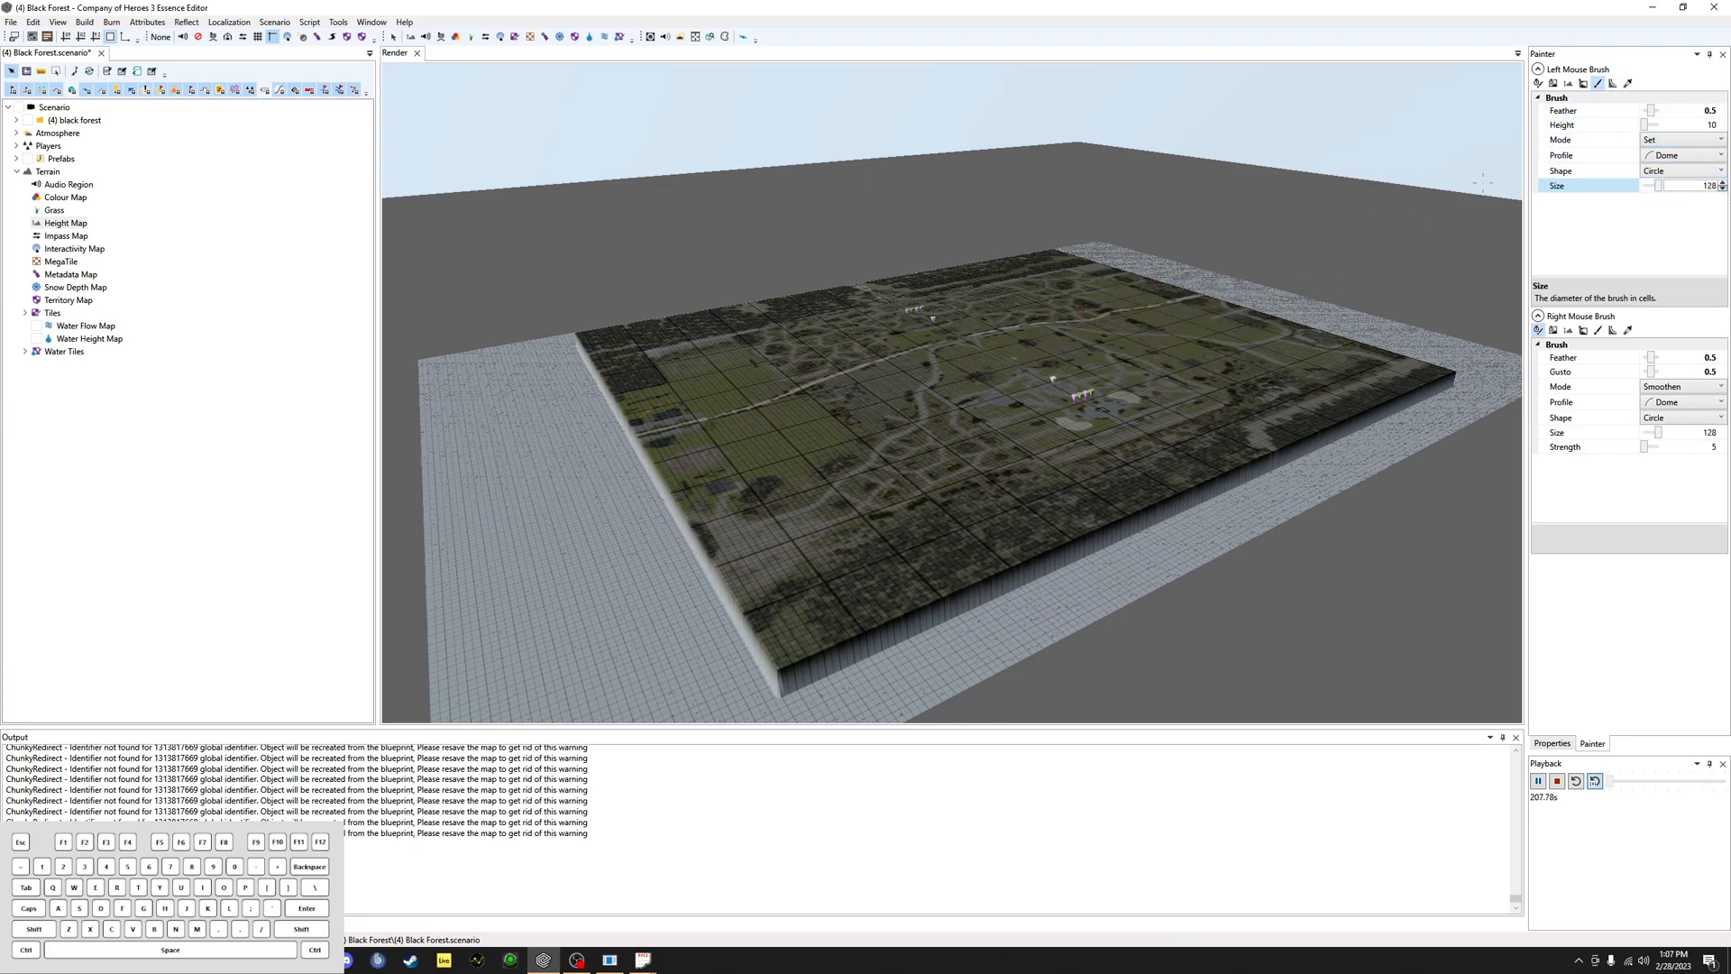
pyautogui.moveTo(1651, 110); pyautogui.dragTo(1617, 120)
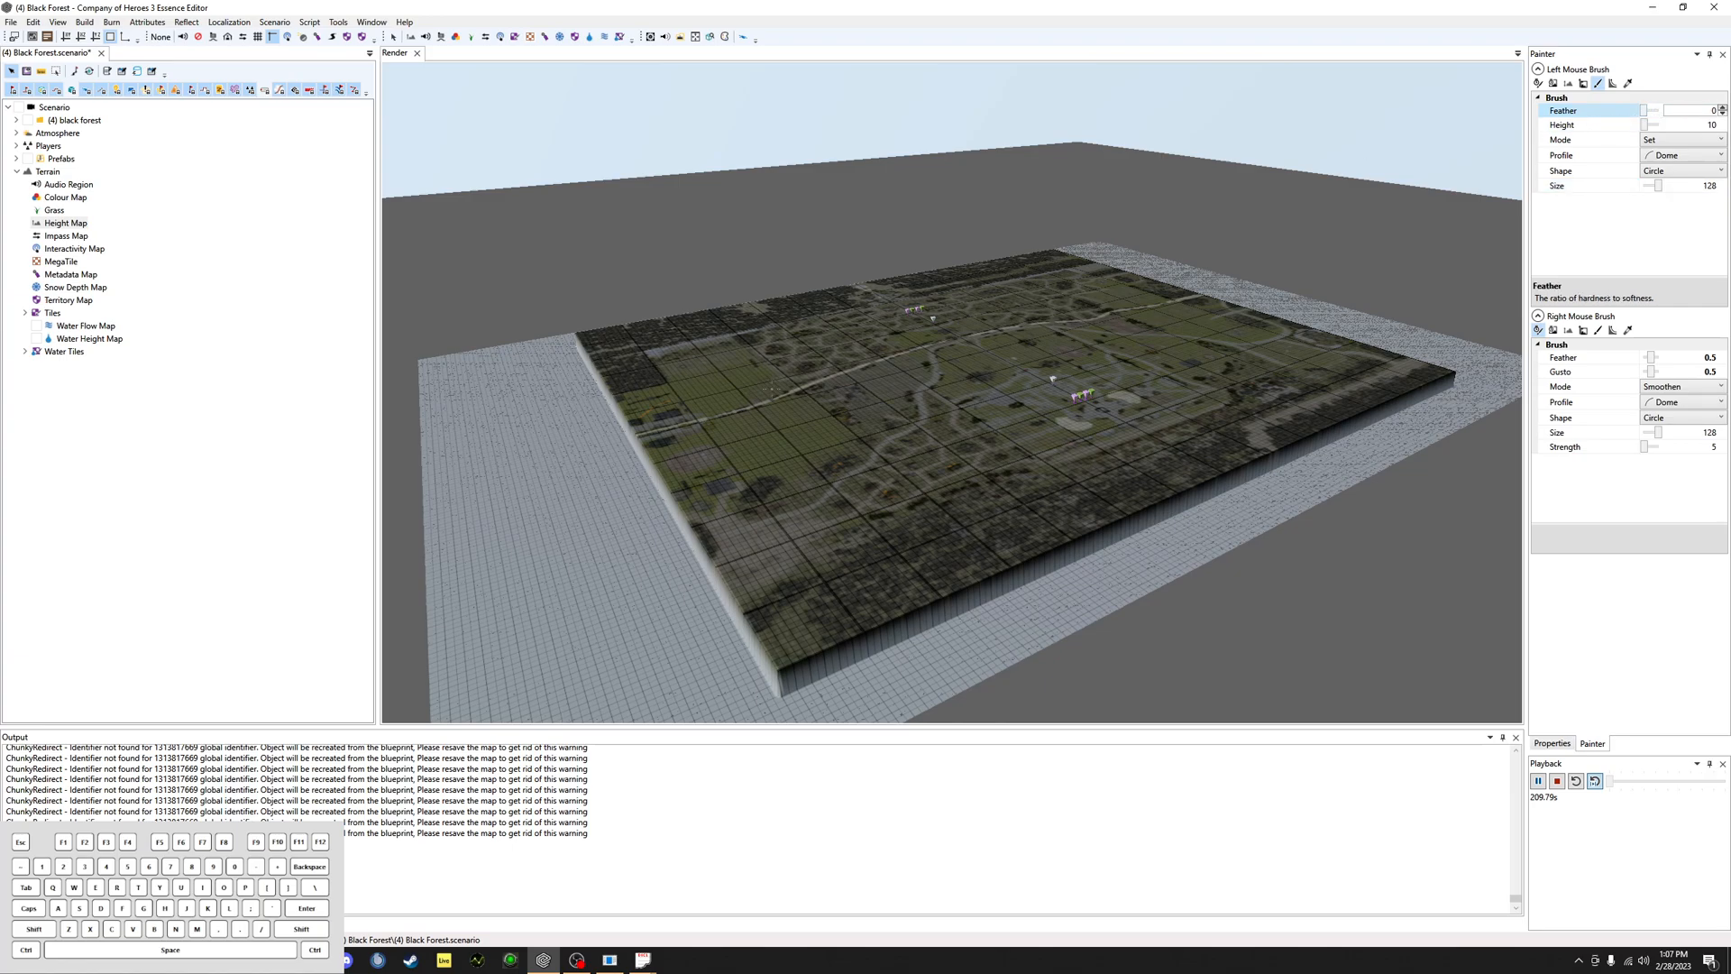
# Step: Paint the new outer border around the map at height 10 to level it with the original terrain
pyautogui.scroll(-5, 699, 466)
pyautogui.scroll(5, 699, 466)
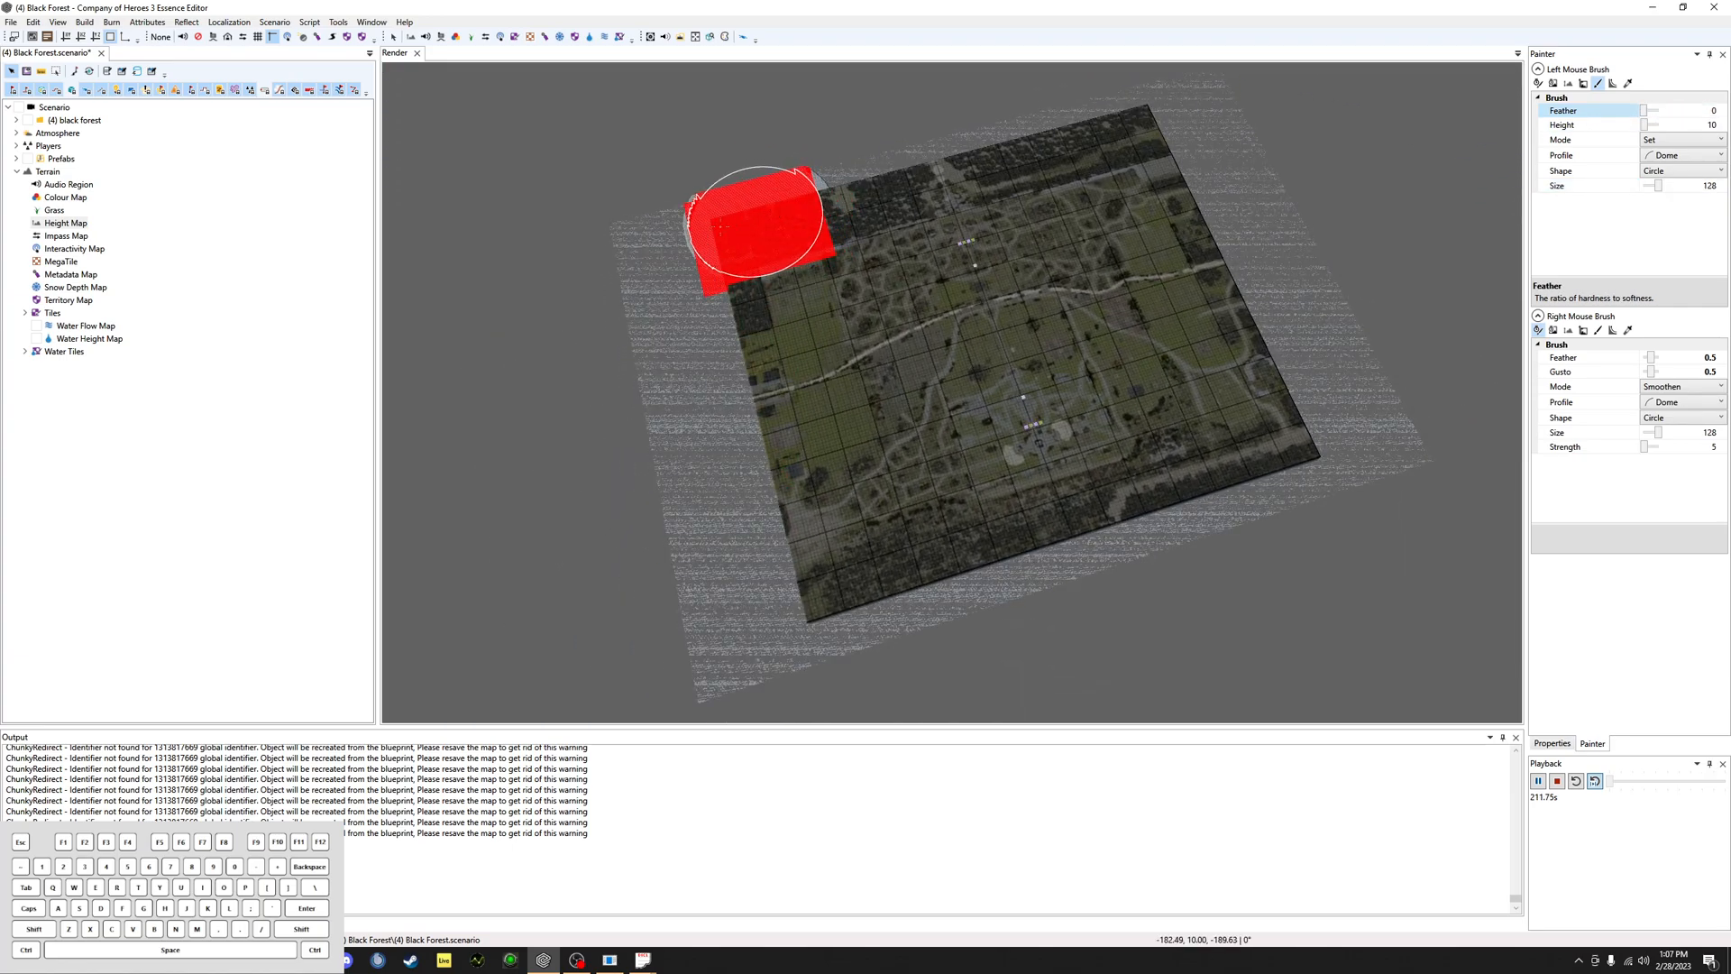
pyautogui.moveTo(647, 283)
pyautogui.mouseDown()
pyautogui.moveTo(667, 577)
pyautogui.moveTo(704, 541)
pyautogui.moveTo(760, 611)
pyautogui.mouseUp()
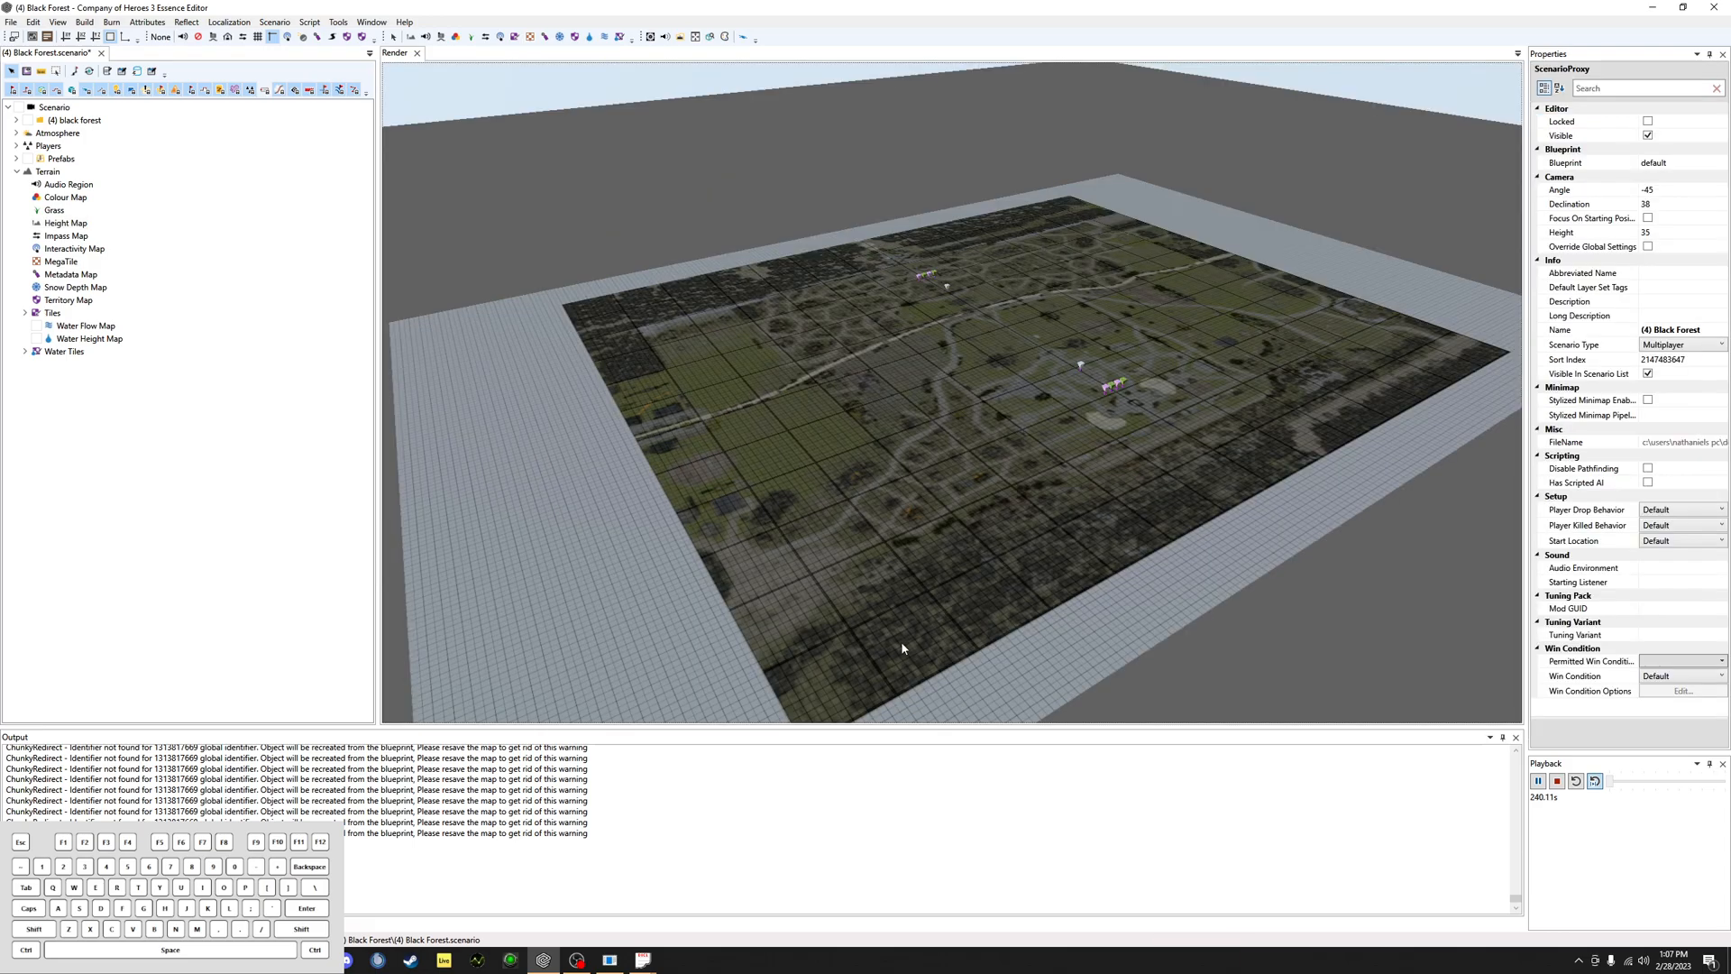
# Step: Examine the levelled terrain and its outer border from several angles
pyautogui.keyDown('alt'); pyautogui.moveTo(901, 647); pyautogui.dragTo(1157, 269); pyautogui.keyUp('alt')
pyautogui.keyDown('alt'); pyautogui.moveTo(1017, 416); pyautogui.dragTo(1127, 396); pyautogui.keyUp('alt')
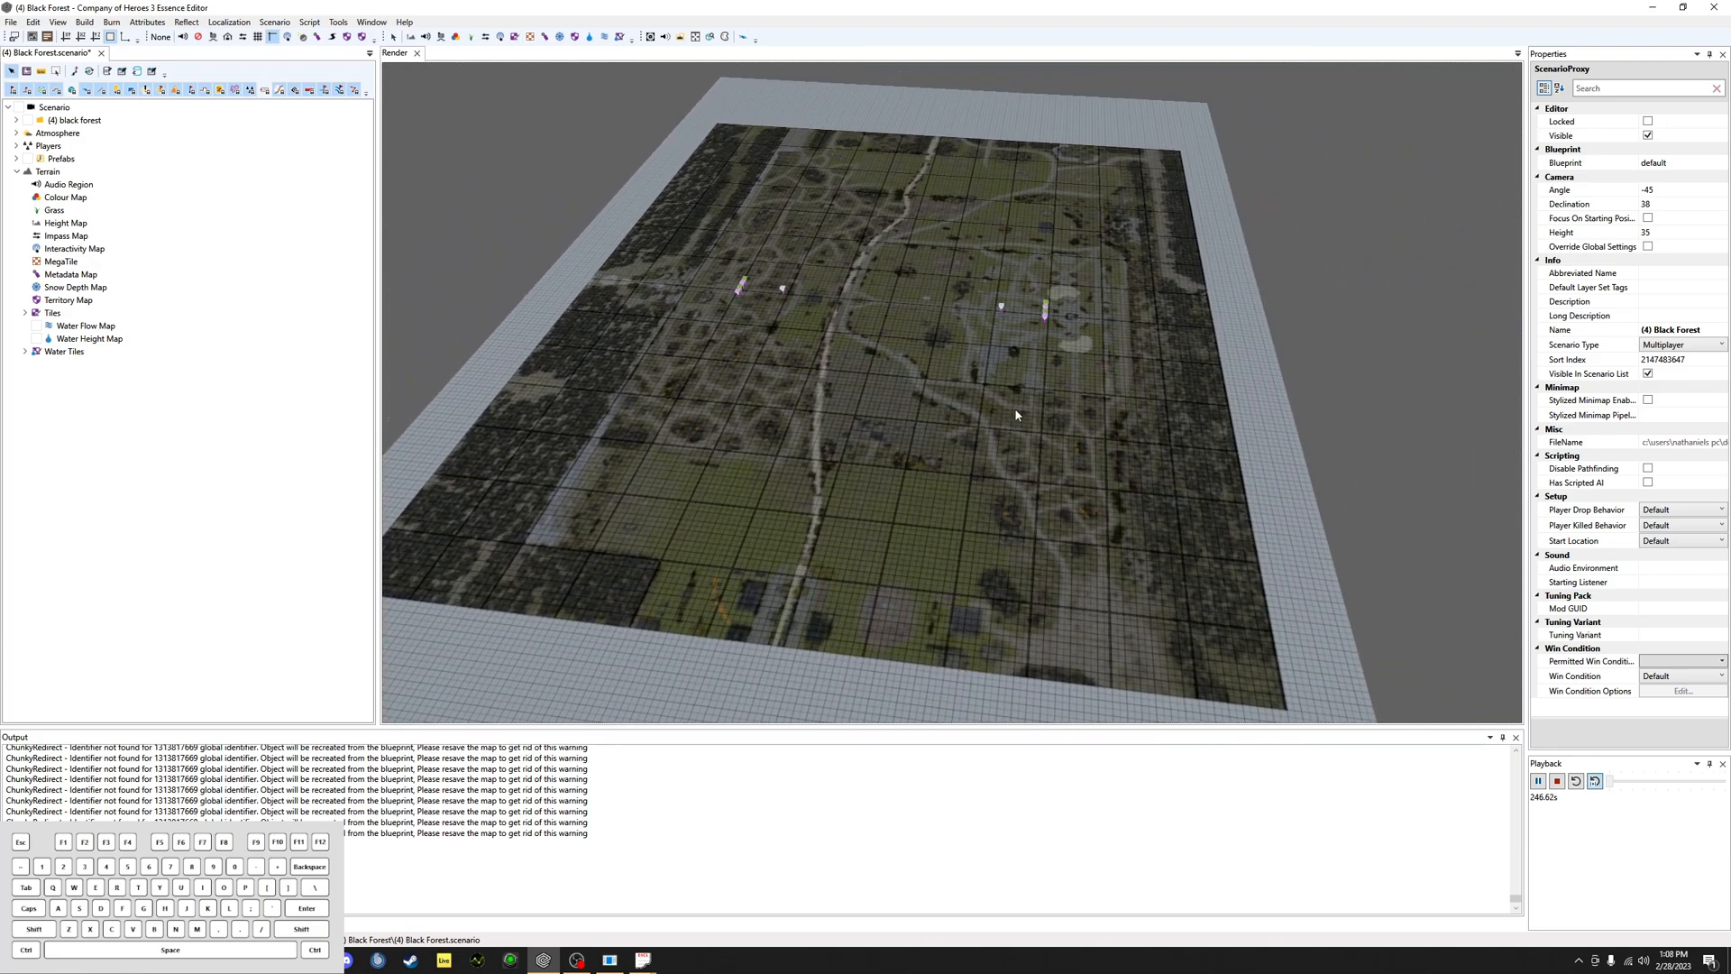
pyautogui.keyDown('alt'); pyautogui.moveTo(1016, 414); pyautogui.dragTo(810, 464); pyautogui.keyUp('alt')
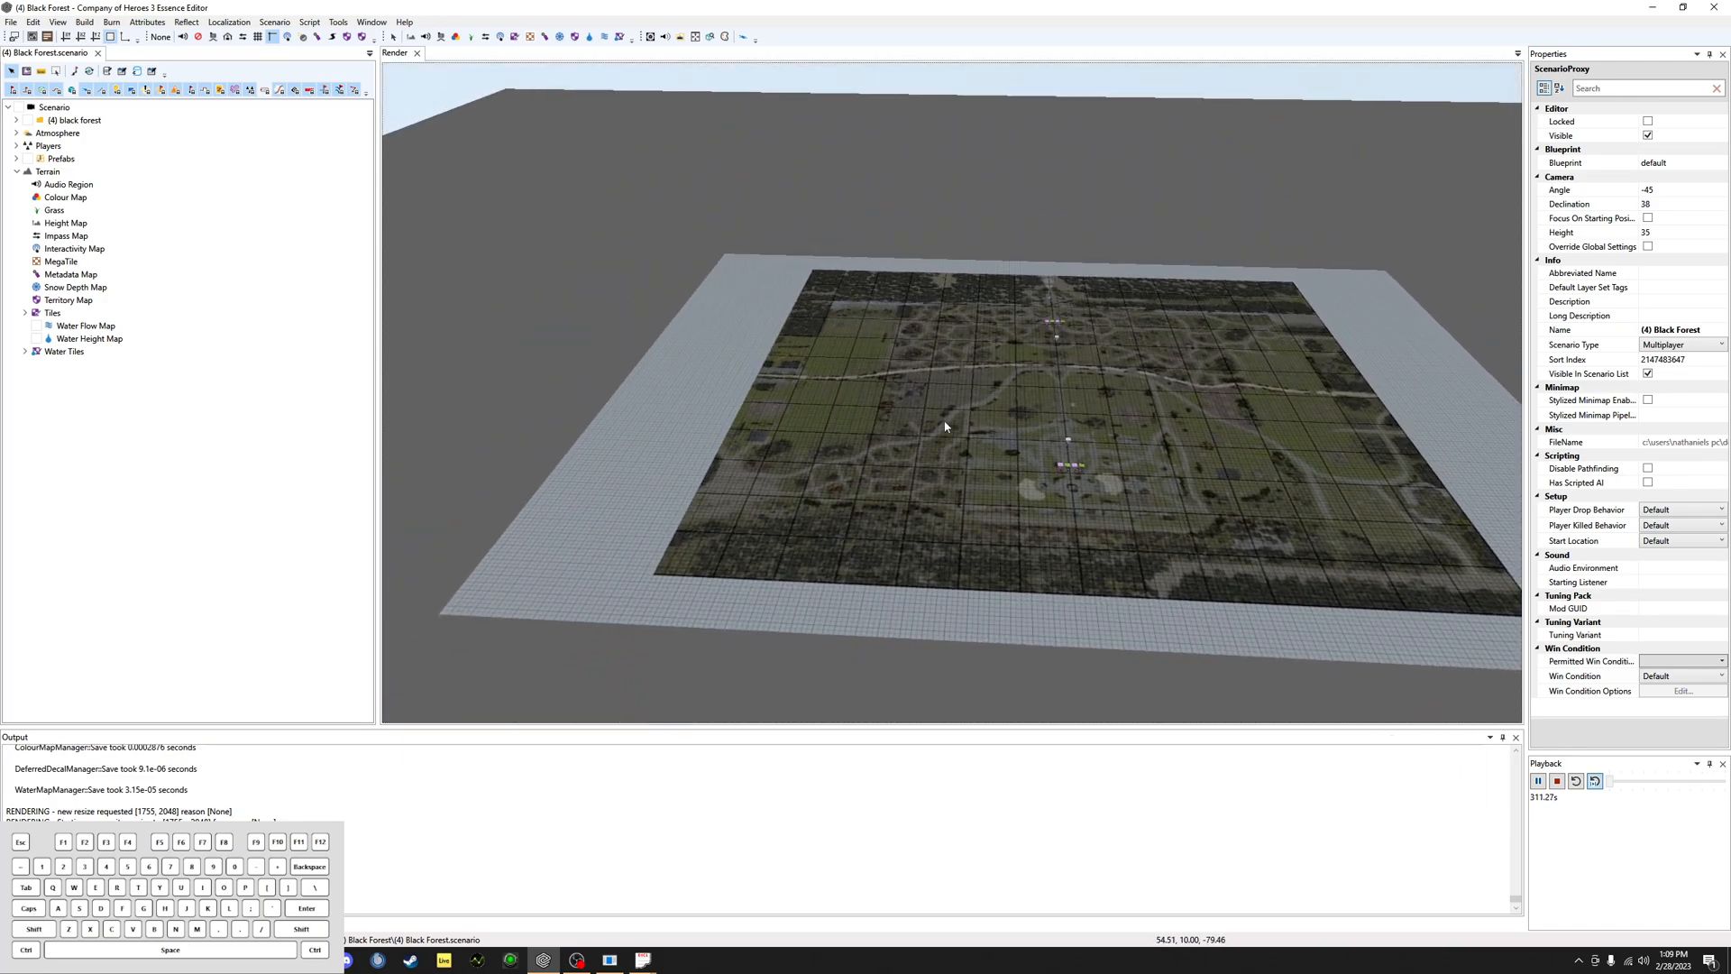
pyautogui.keyDown('alt'); pyautogui.moveTo(1114, 392); pyautogui.dragTo(1077, 433); pyautogui.keyUp('alt')
pyautogui.moveTo(1199, 281)
pyautogui.keyDown('alt'); pyautogui.mouseDown()
pyautogui.moveTo(1237, 286)
pyautogui.moveTo(1214, 272)
pyautogui.mouseUp(); pyautogui.keyUp('alt')
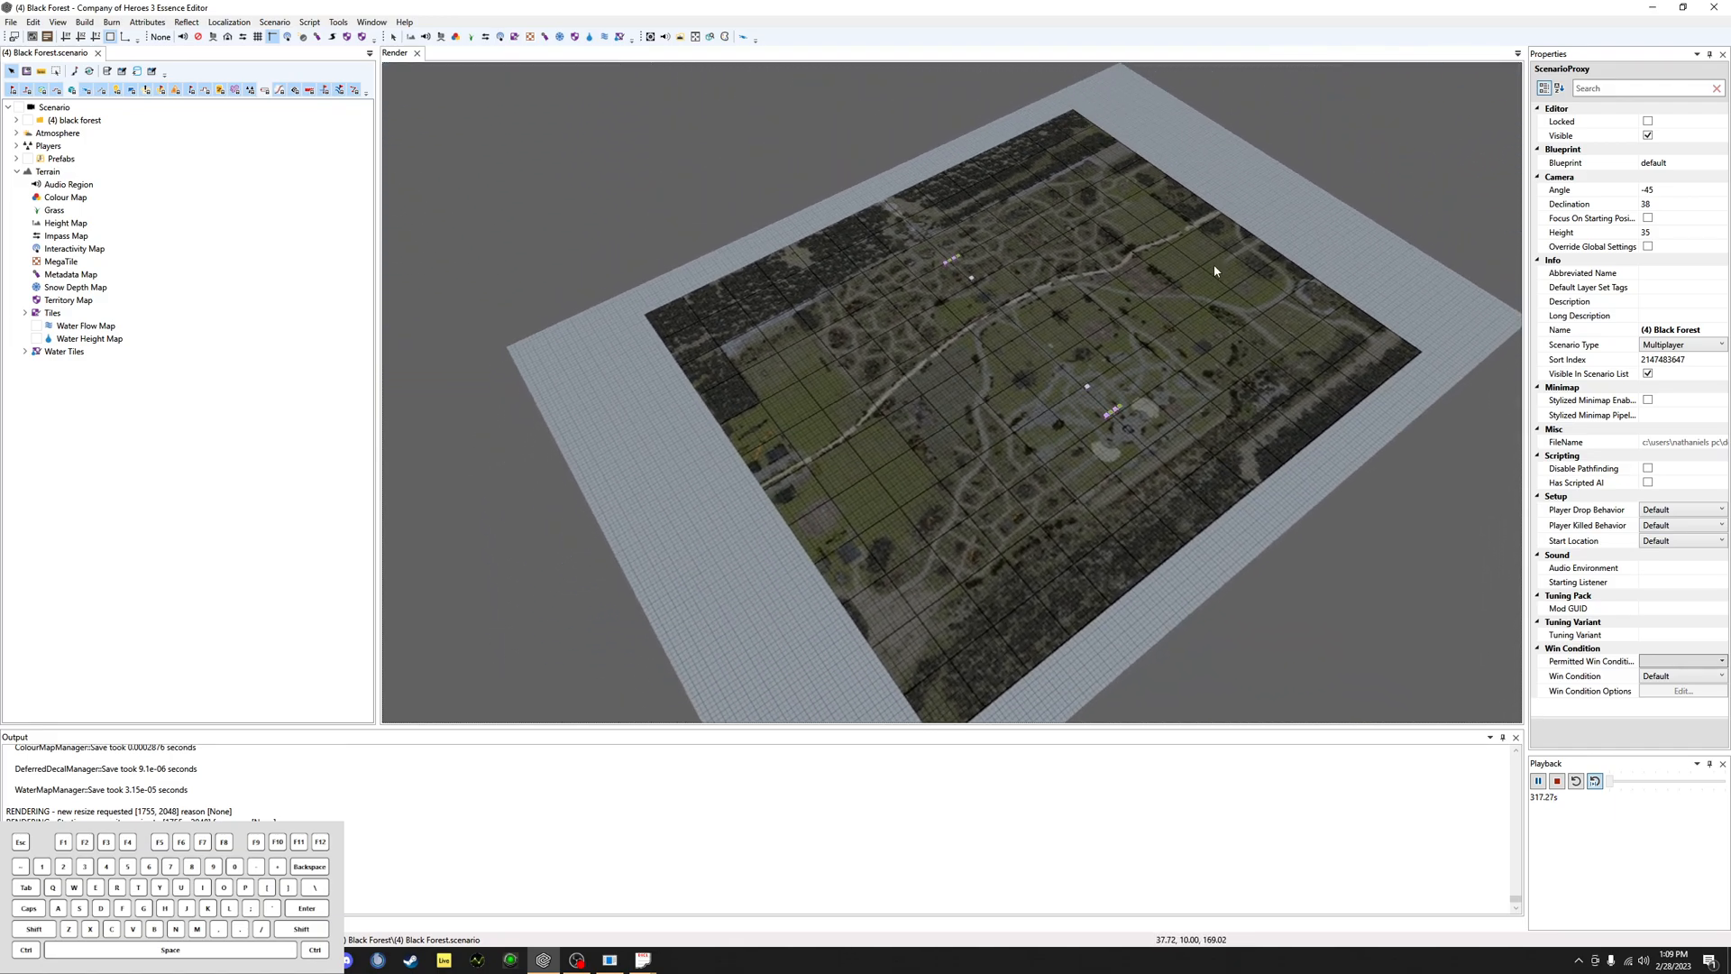
pyautogui.keyDown('alt'); pyautogui.moveTo(965, 470); pyautogui.dragTo(965, 470); pyautogui.keyUp('alt')
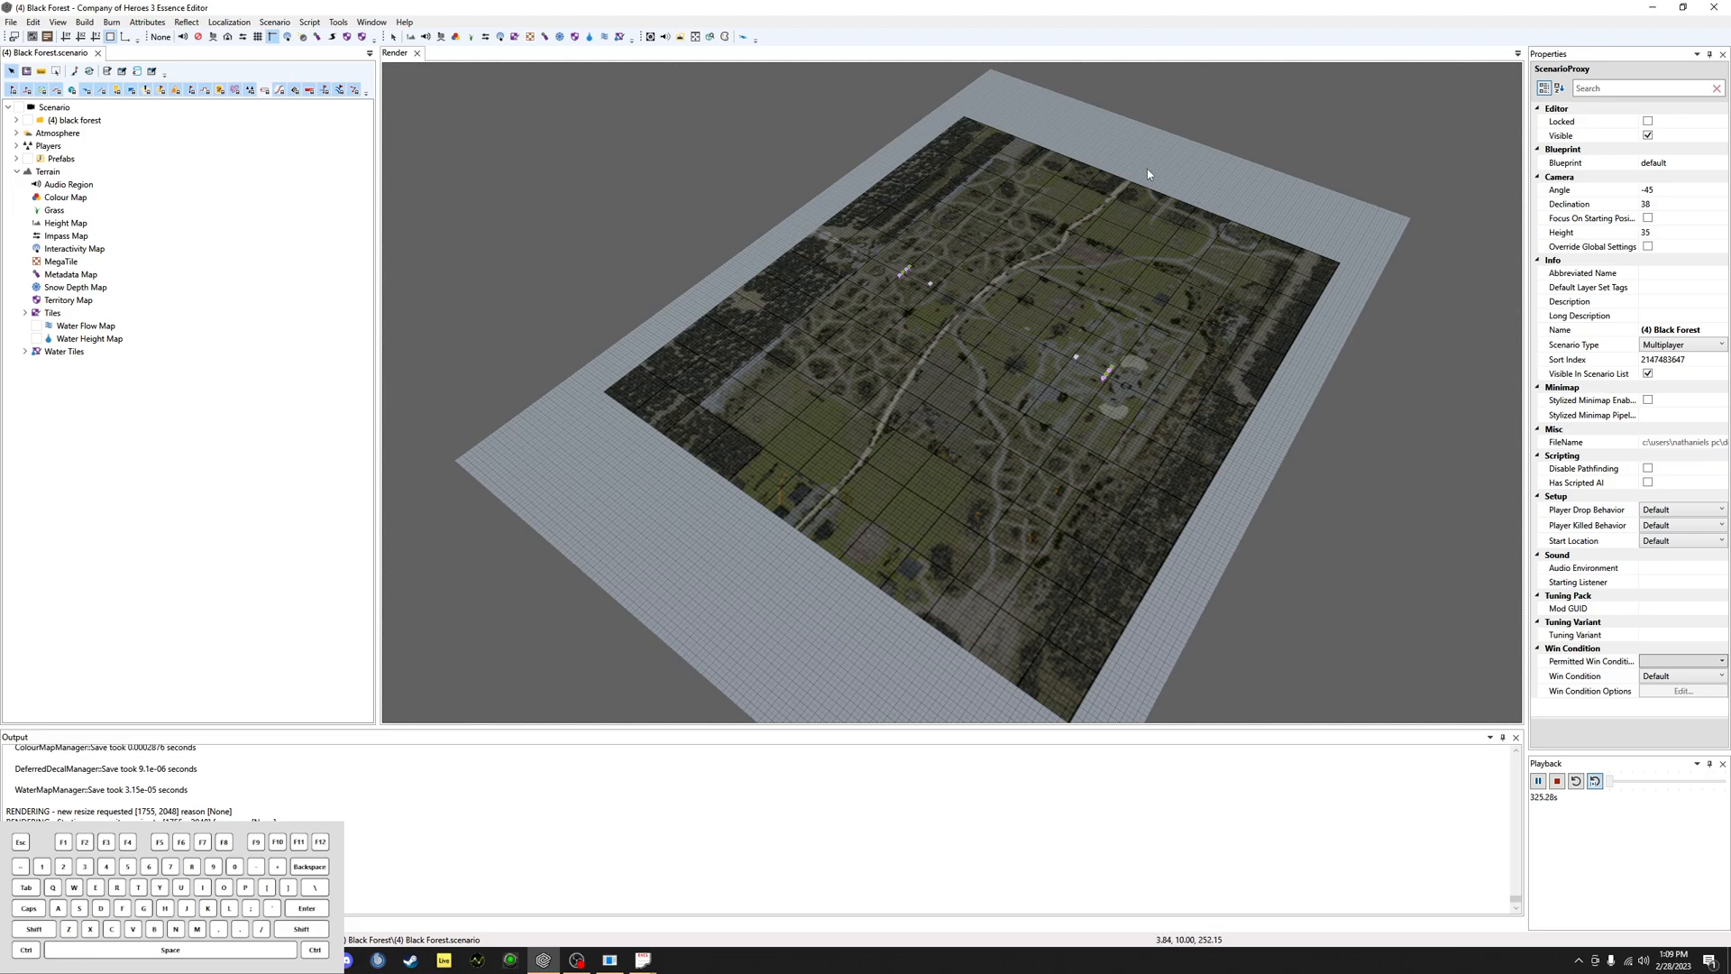
pyautogui.keyDown('alt'); pyautogui.moveTo(916, 337); pyautogui.dragTo(916, 334); pyautogui.keyUp('alt')
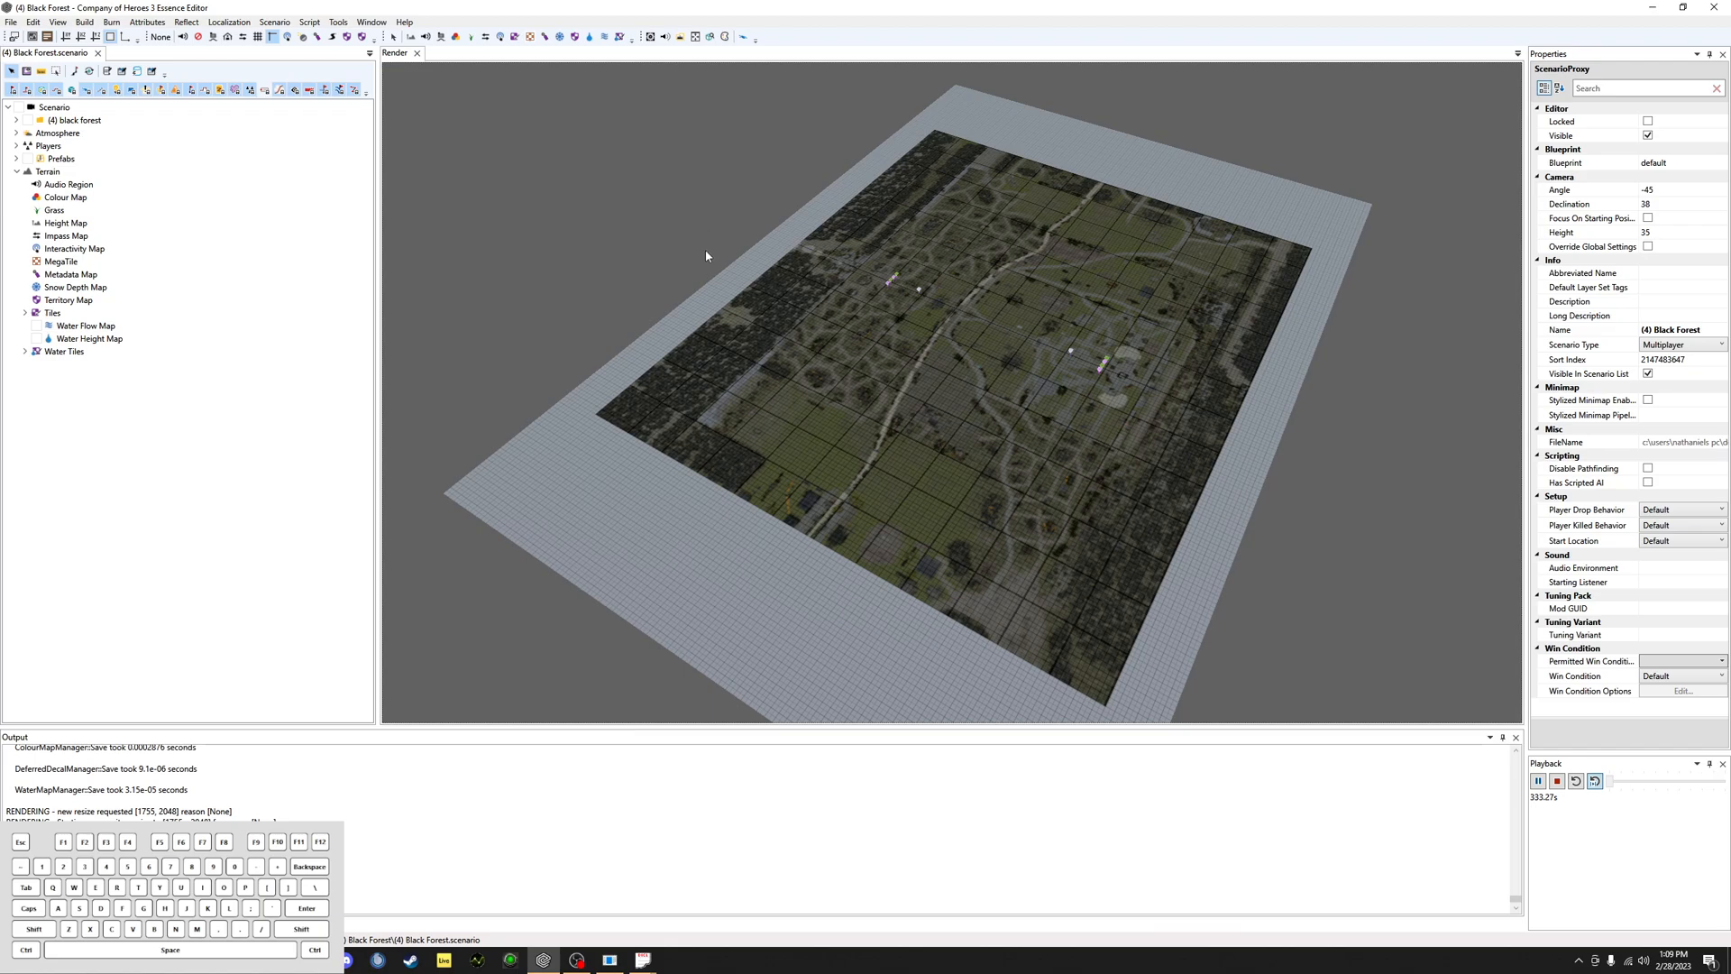
pyautogui.click(11, 22)
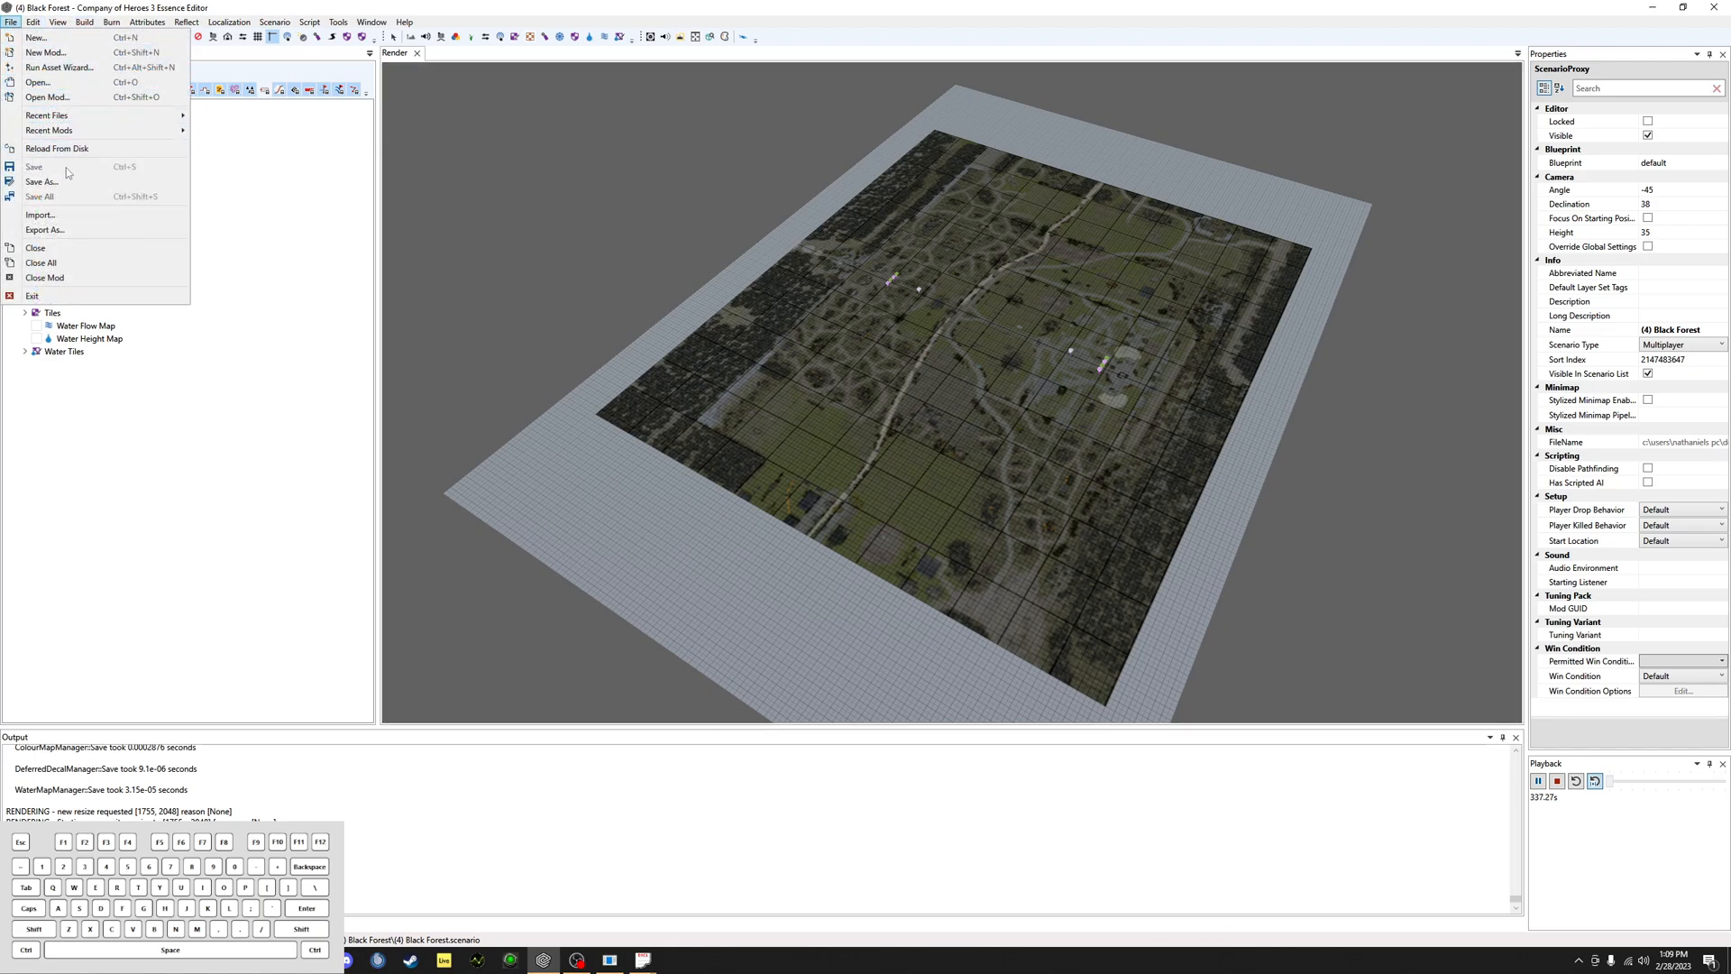
pyautogui.click(13, 25)
pyautogui.keyDown('alt'); pyautogui.moveTo(1210, 472); pyautogui.dragTo(1014, 509); pyautogui.keyUp('alt')
pyautogui.keyDown('alt'); pyautogui.moveTo(1218, 482); pyautogui.dragTo(1161, 447, button='middle'); pyautogui.keyUp('alt')
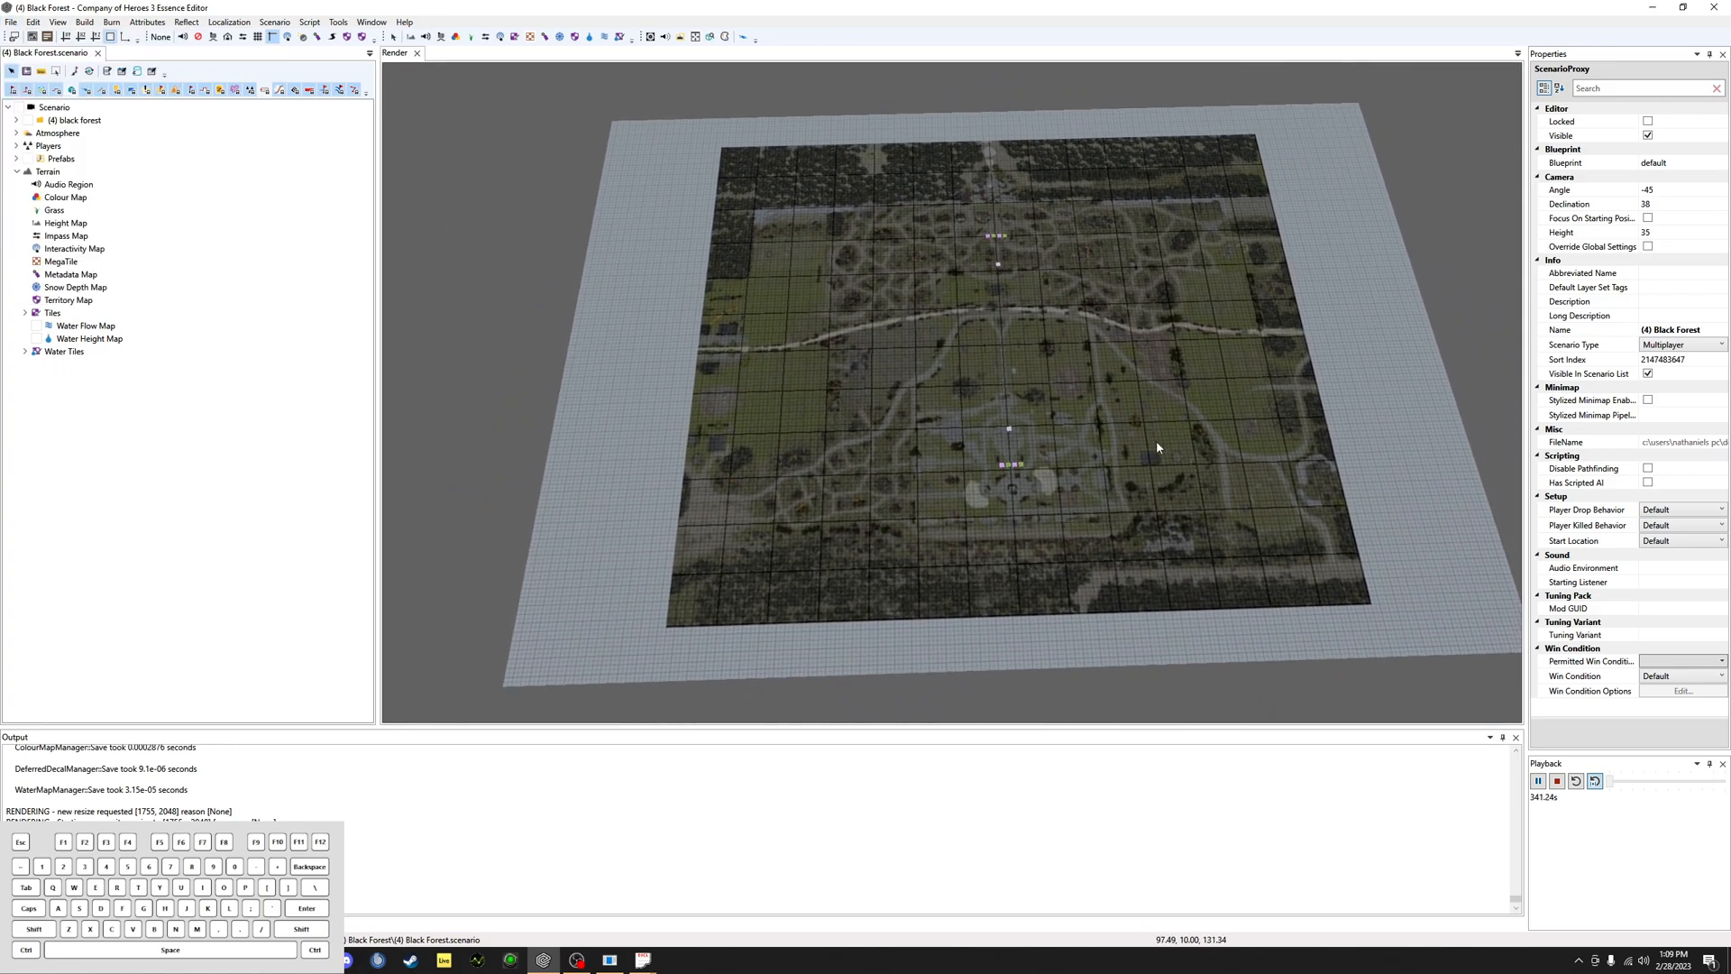
pyautogui.keyDown('alt'); pyautogui.moveTo(1160, 448); pyautogui.dragTo(1134, 437); pyautogui.keyUp('alt')
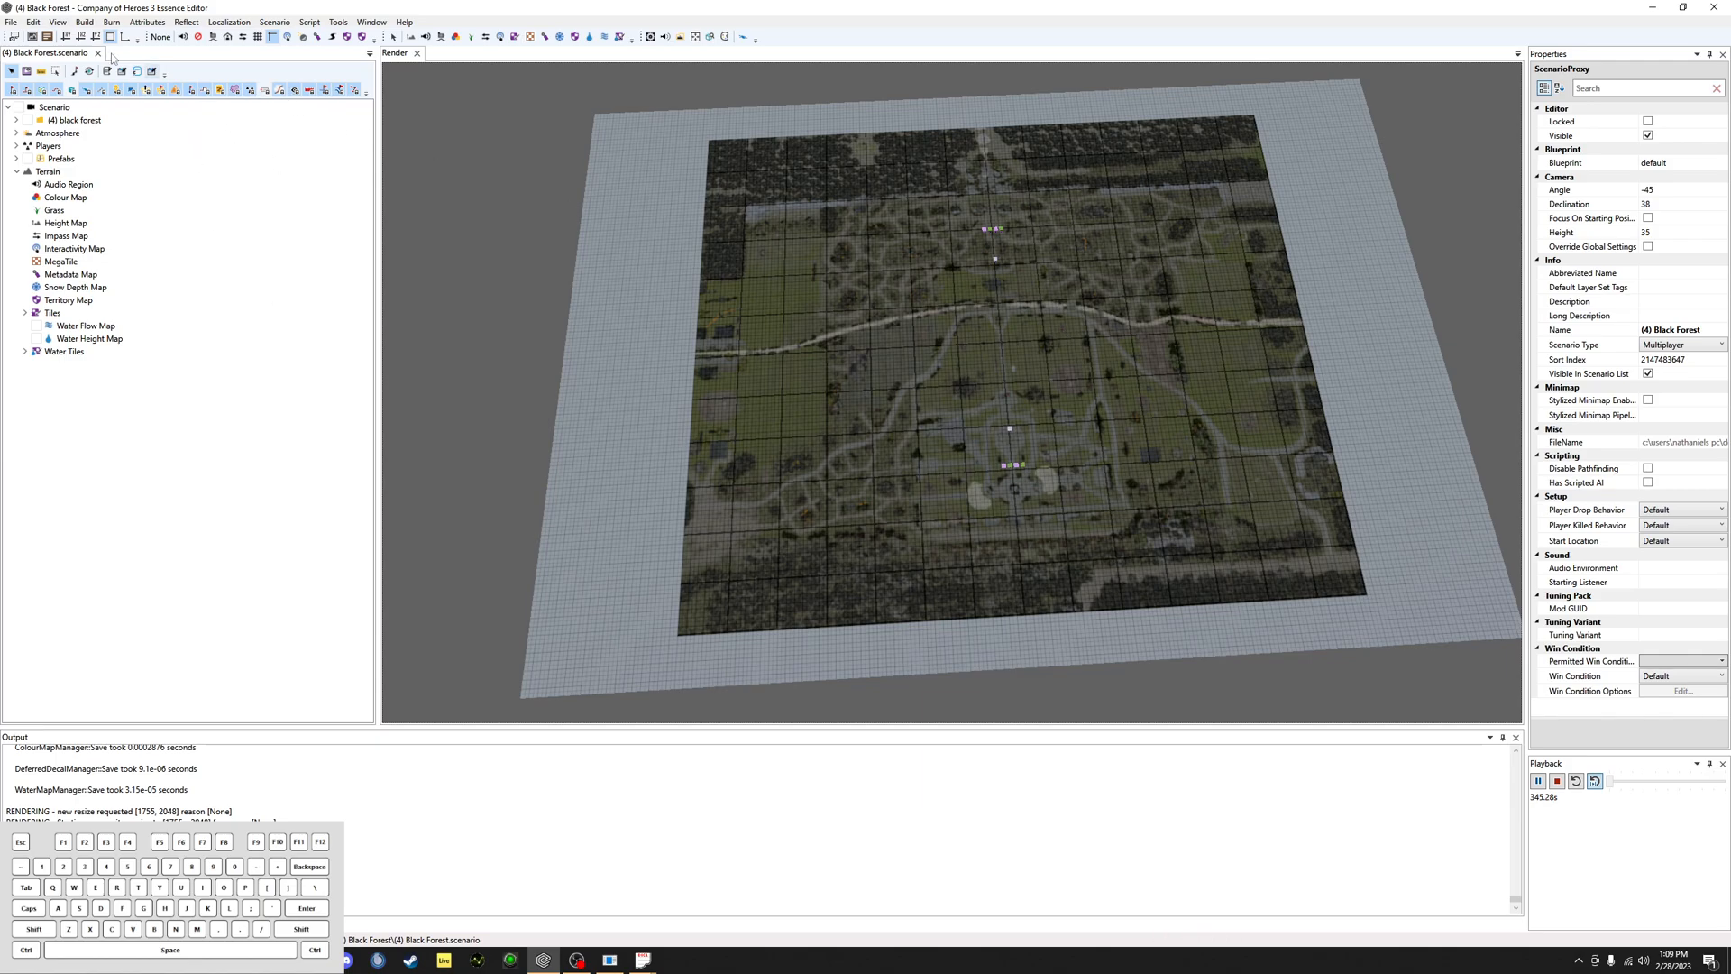
# Step: Start a new Empty Extension mod and enter "Duplicate black forest" as both its mod name and display name
pyautogui.click(11, 21)
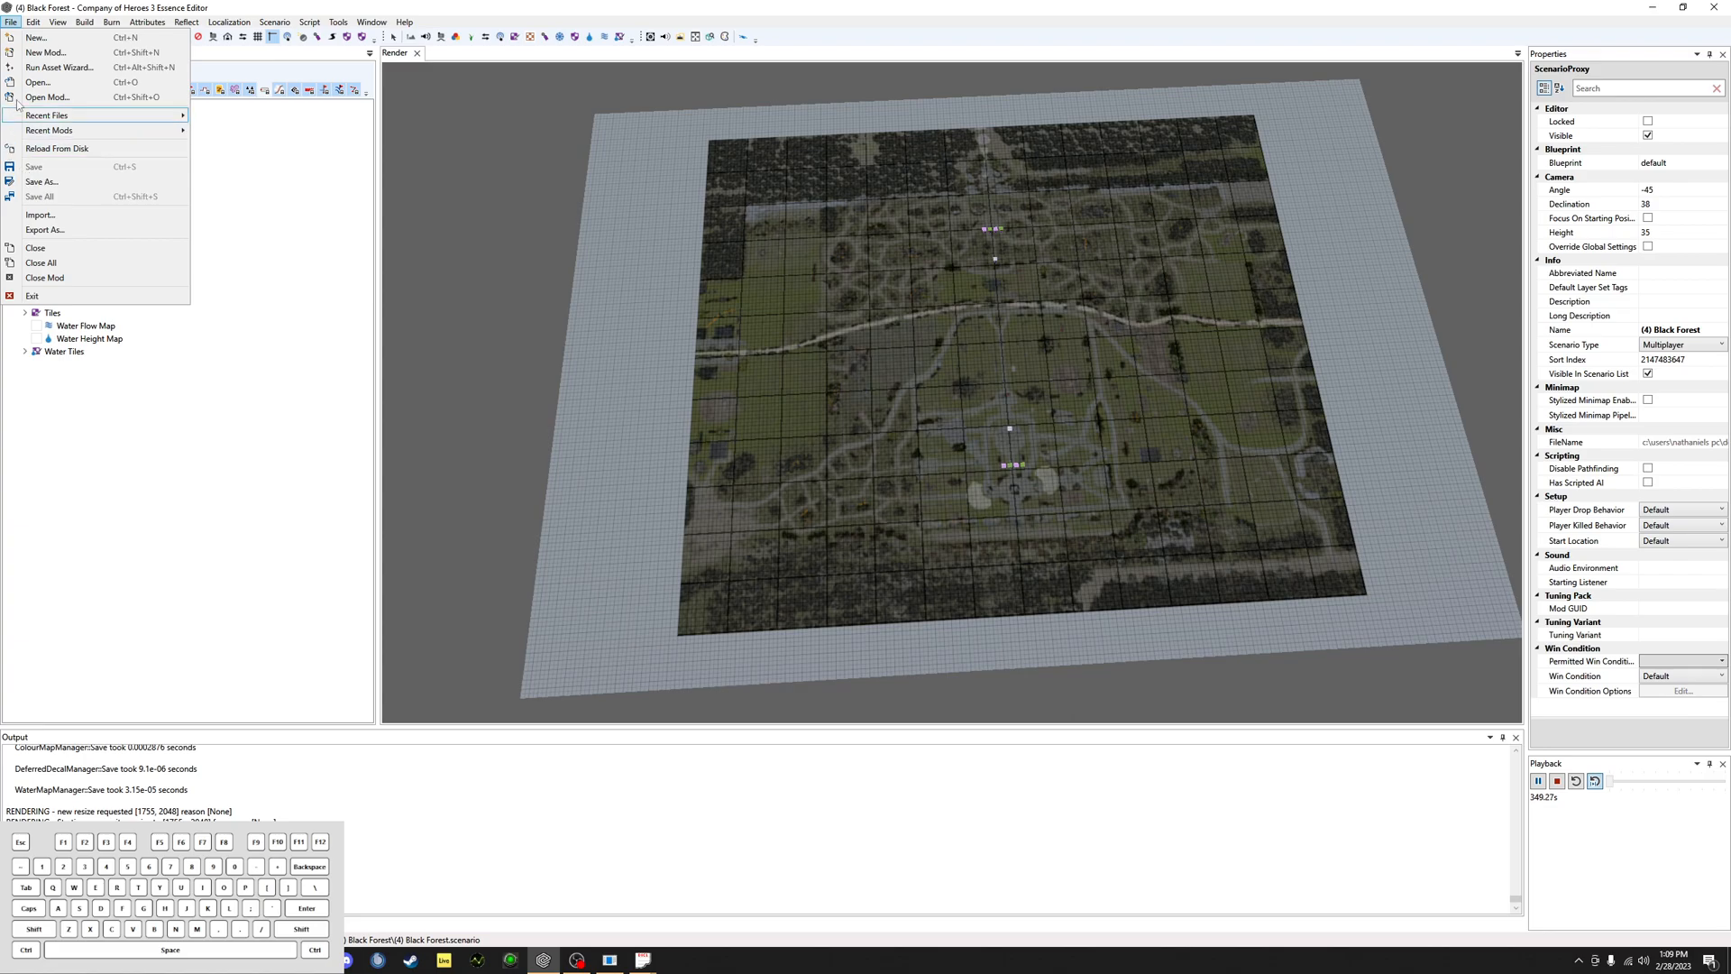
pyautogui.click(40, 53)
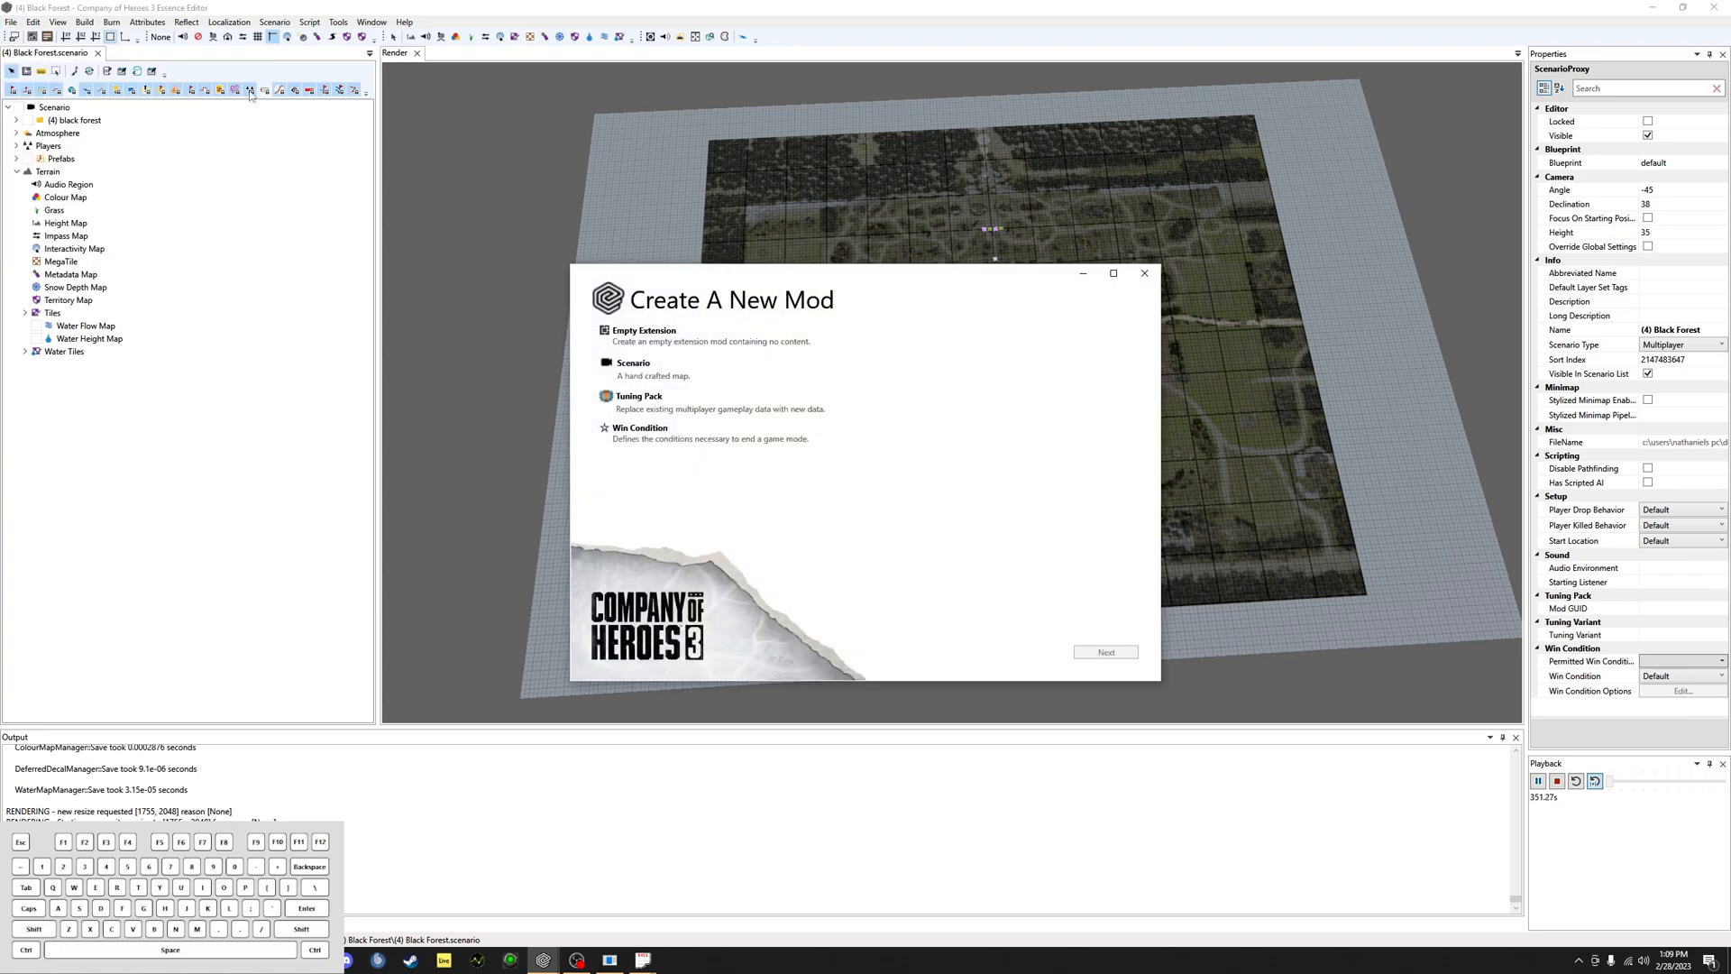
pyautogui.click(699, 332)
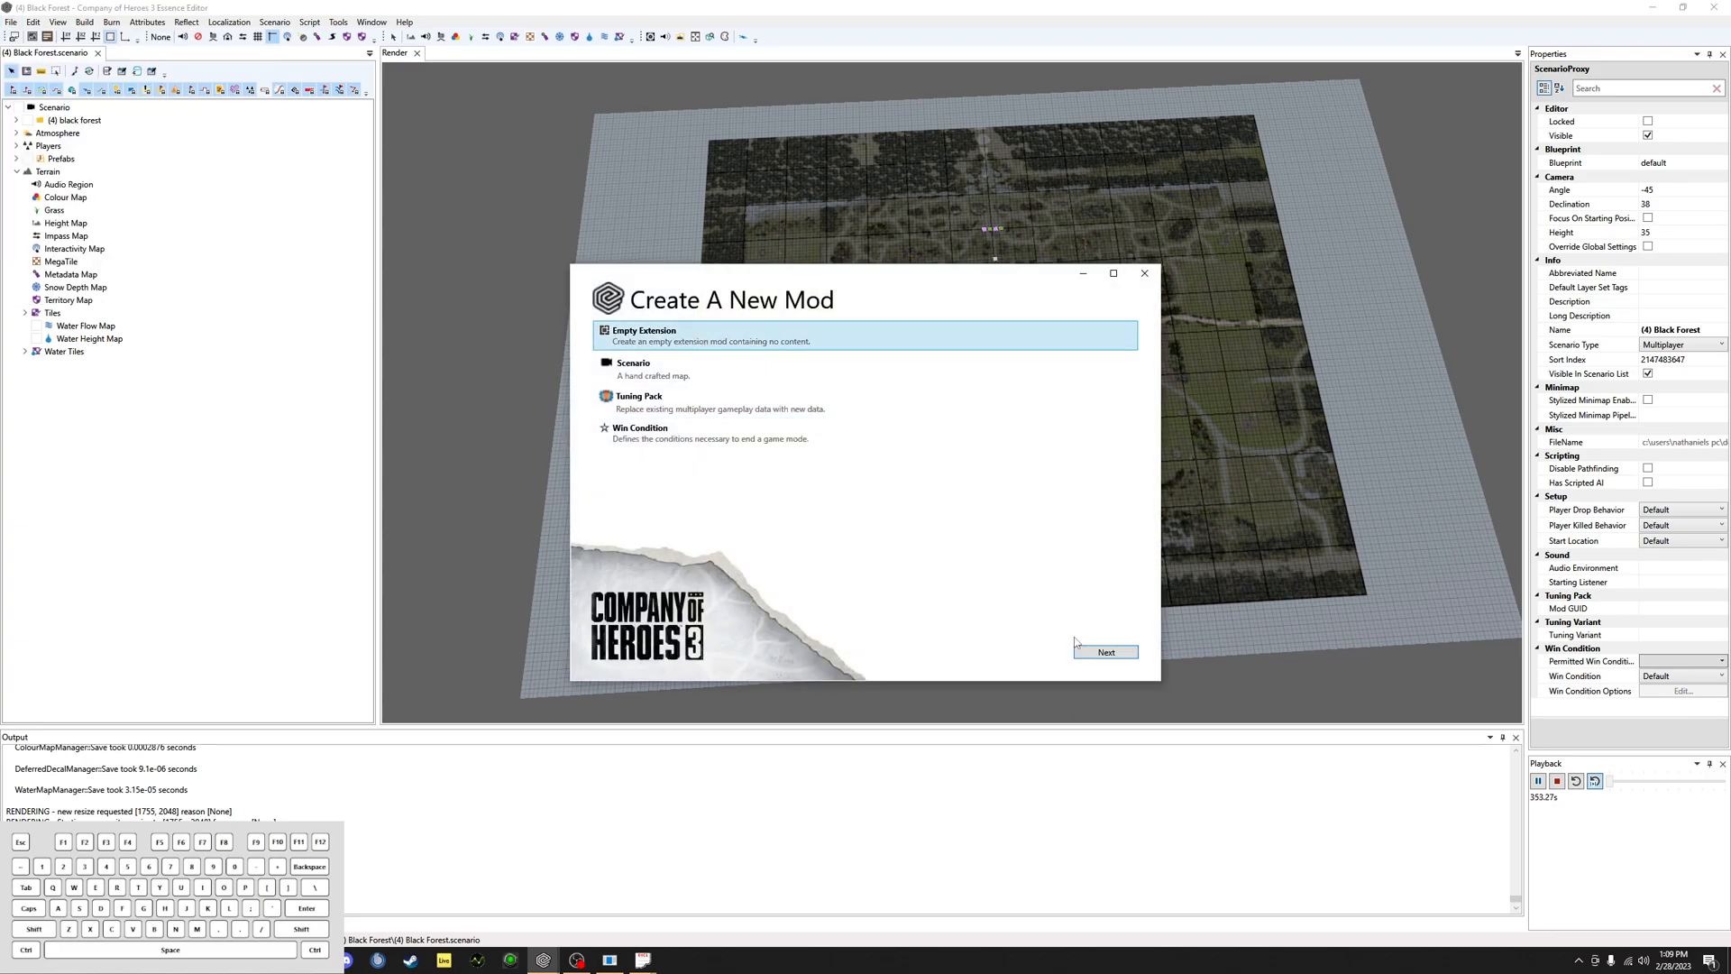
pyautogui.click(1091, 653)
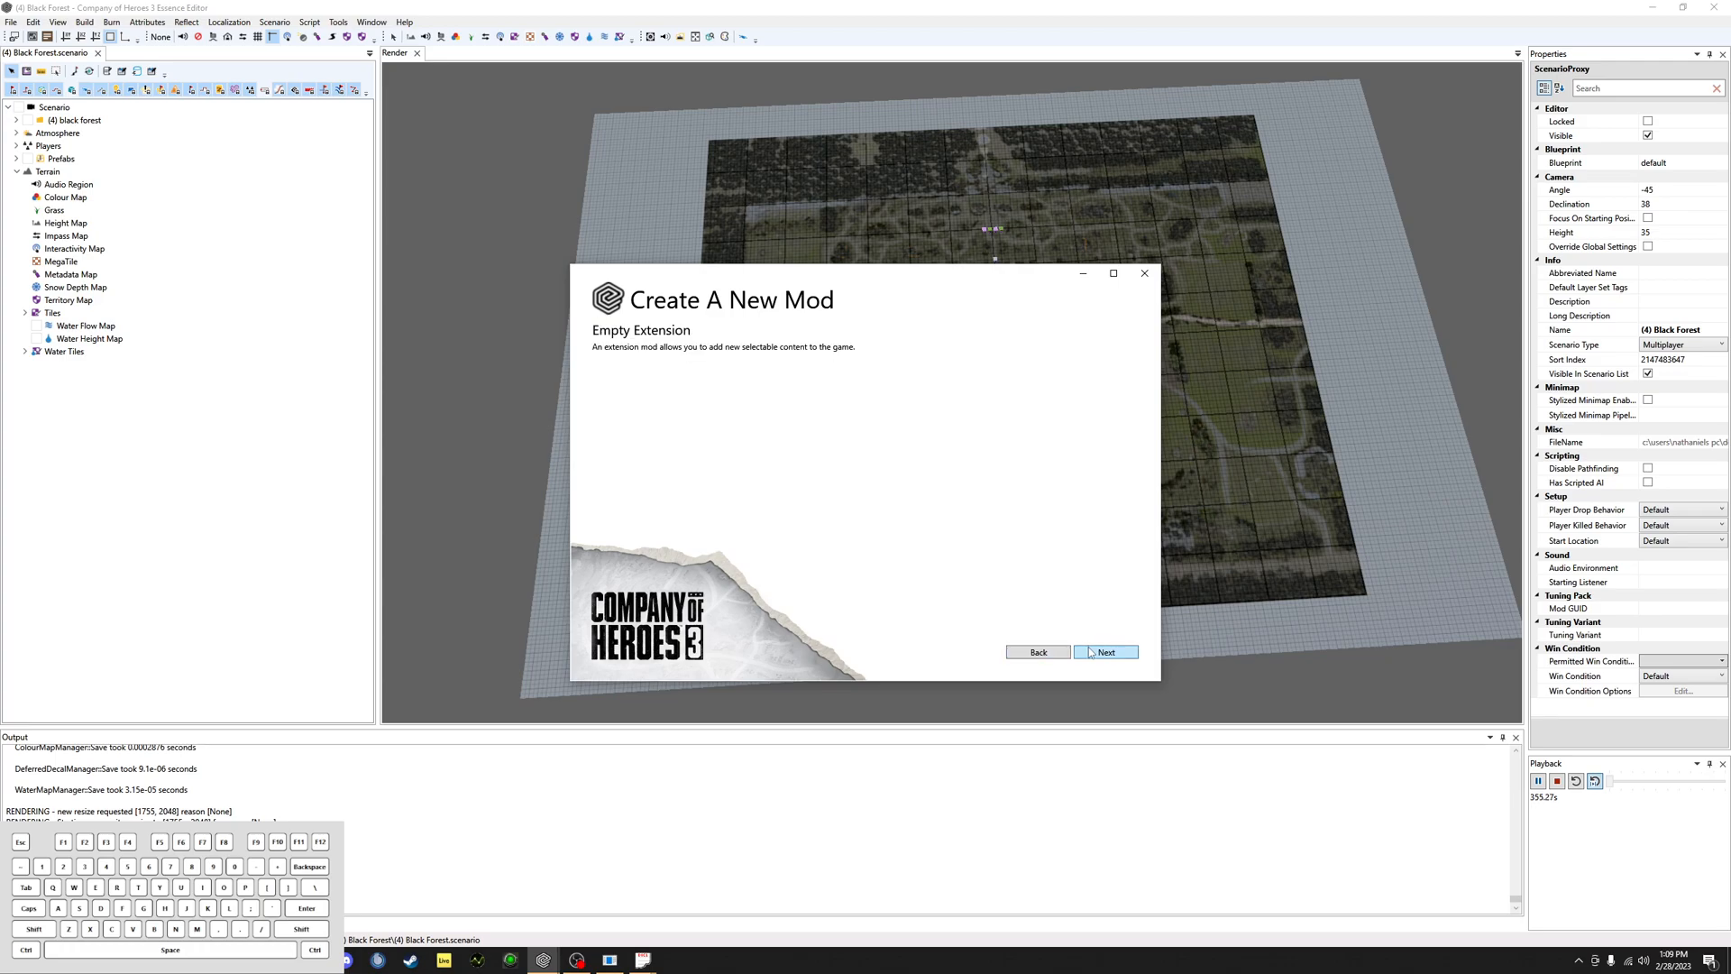
pyautogui.click(1091, 653)
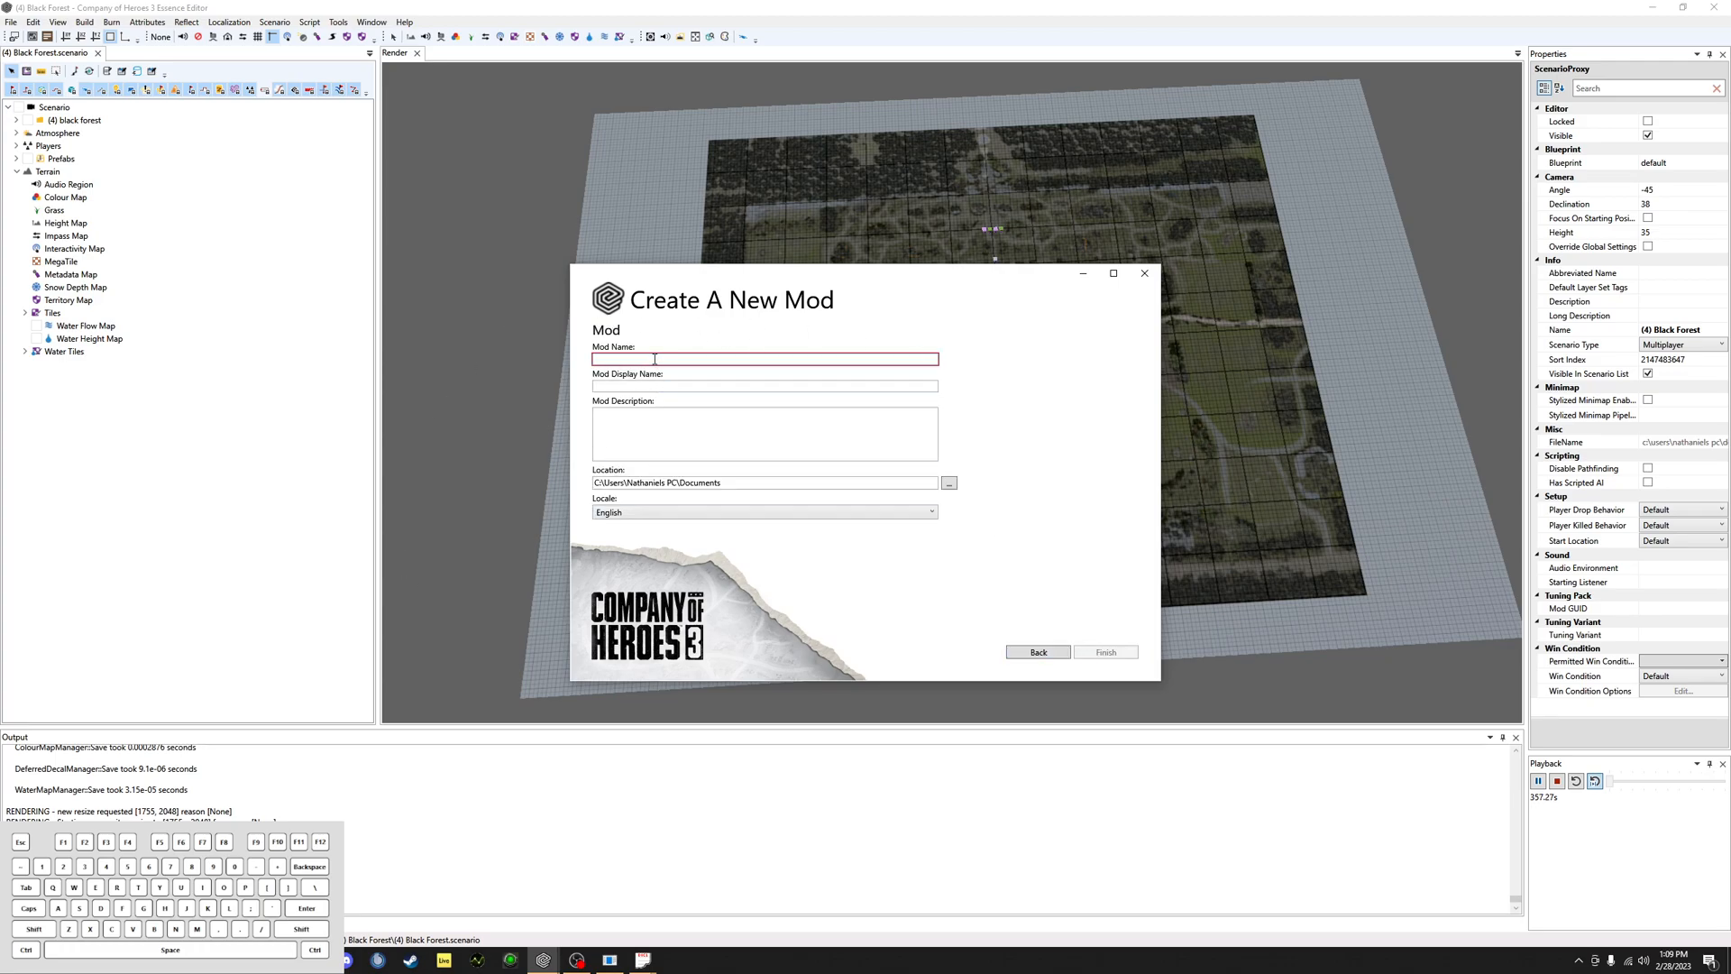
pyautogui.write('Duplicate black forest')
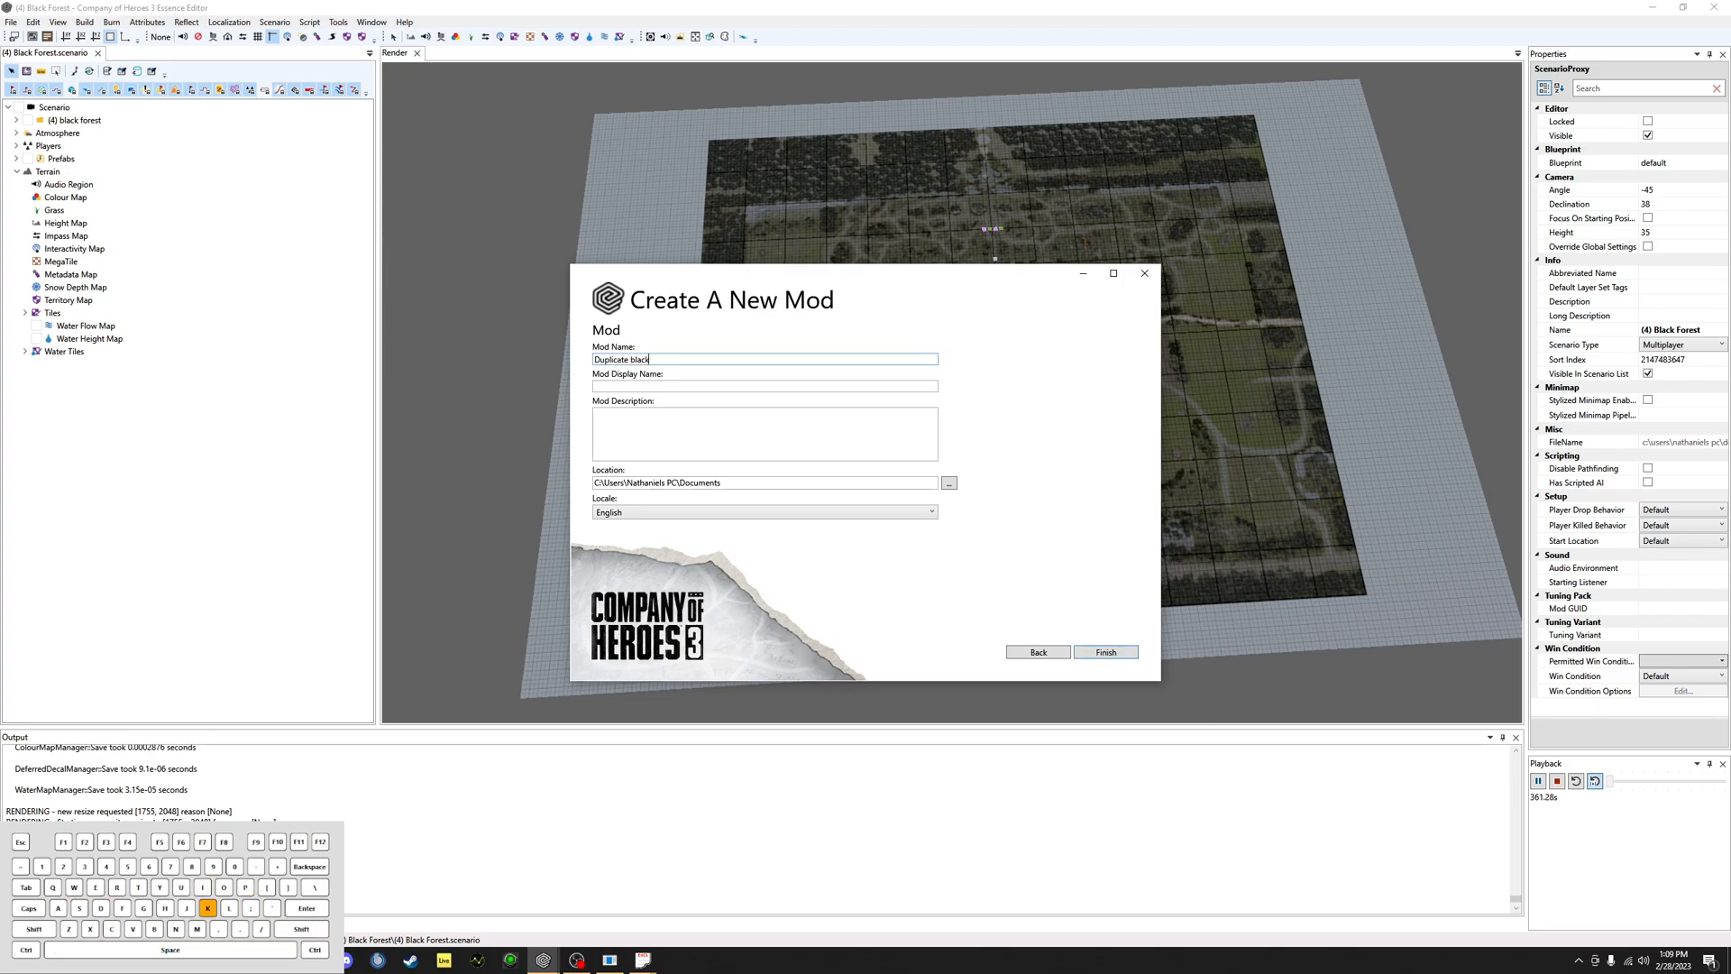
pyautogui.press('Tab')
pyautogui.write('Duplicate bl')
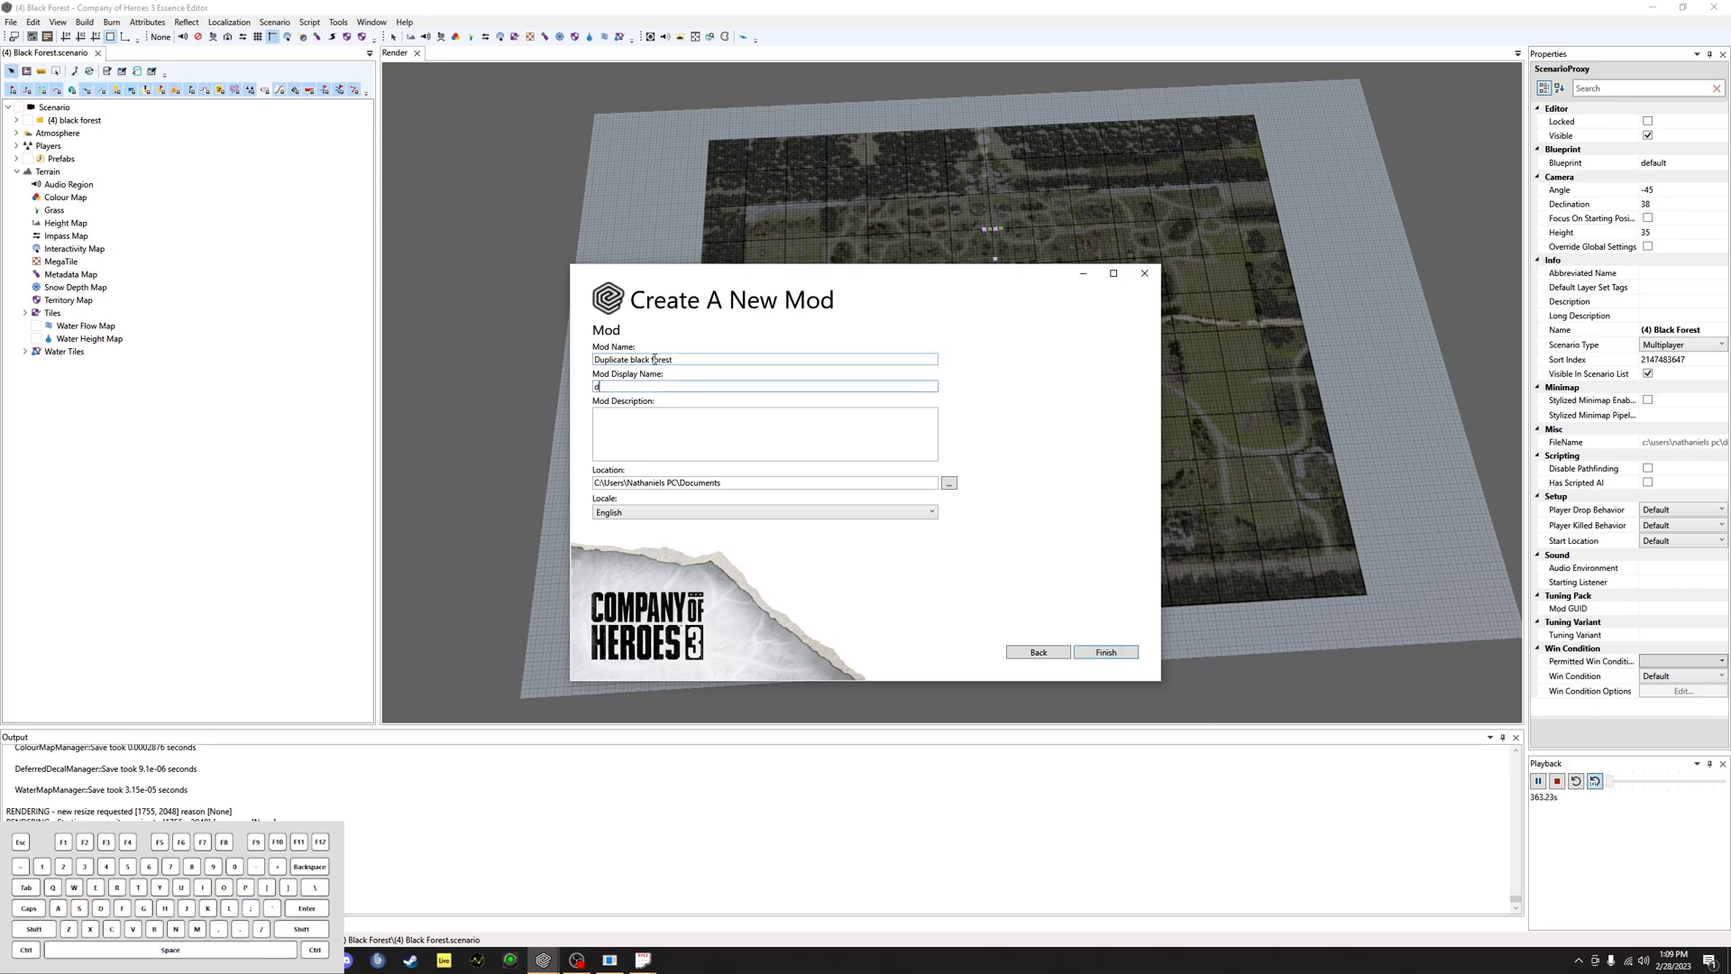
pyautogui.write('ack forest')
# Step: Set the new mod's location to the CoH3 maps folder in Documents and create the mod
pyautogui.click(950, 484)
pyautogui.click(787, 511)
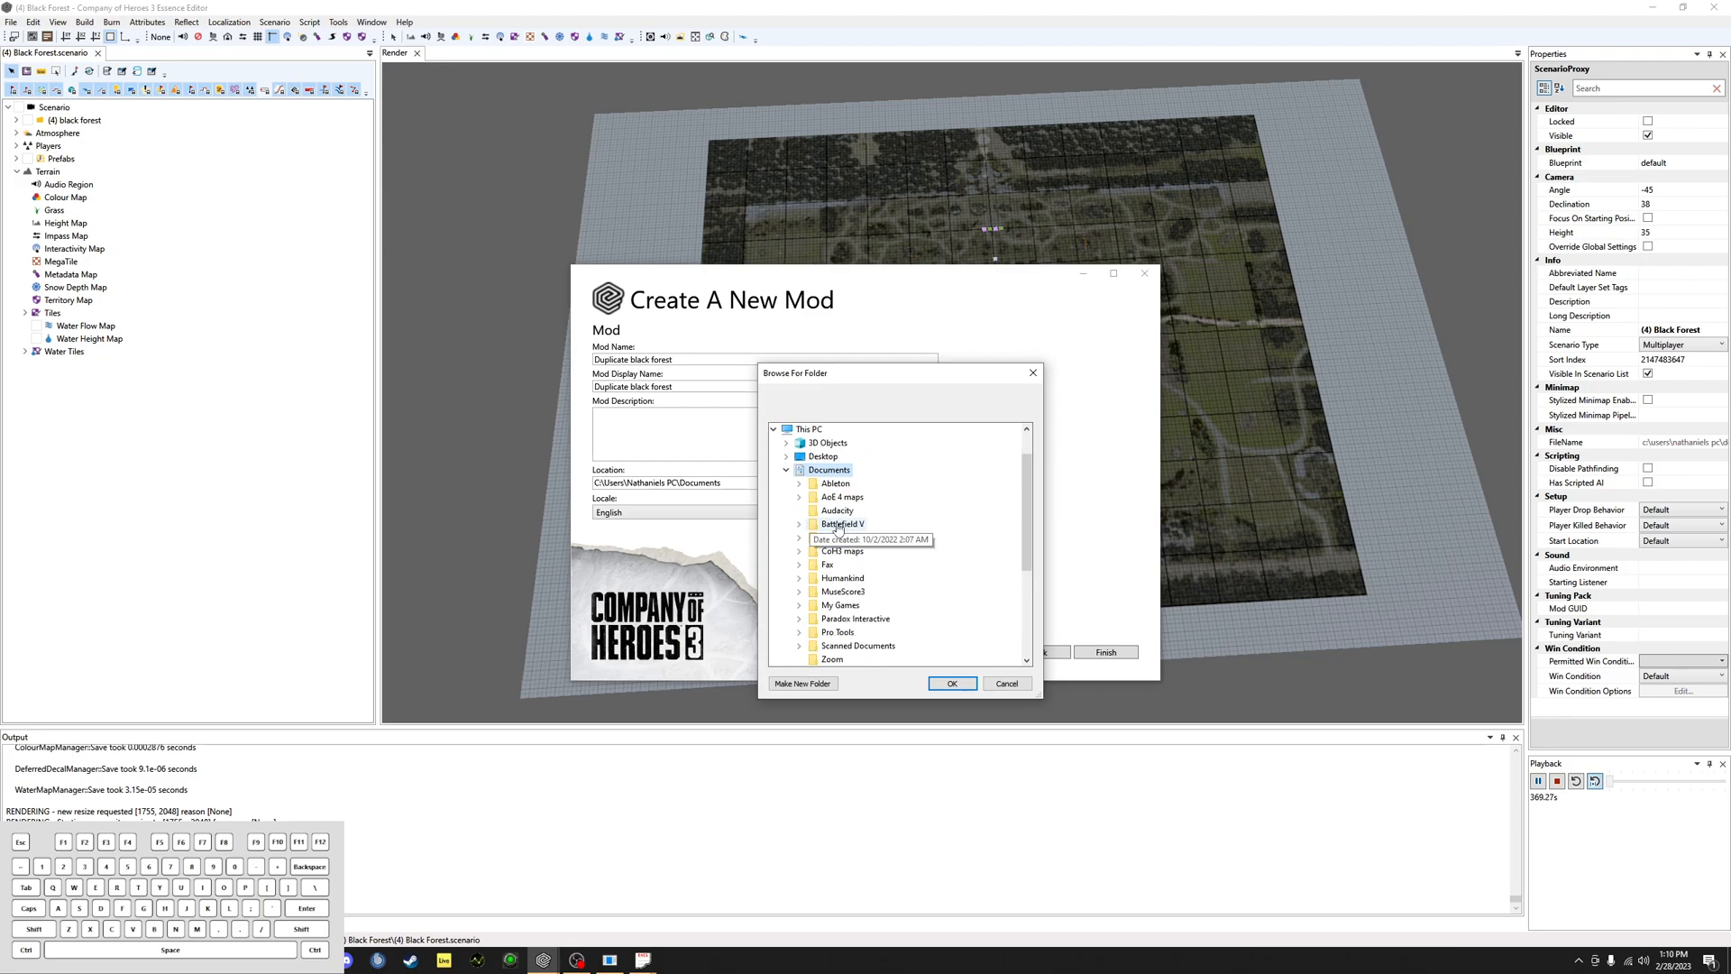
pyautogui.doubleClick(843, 551)
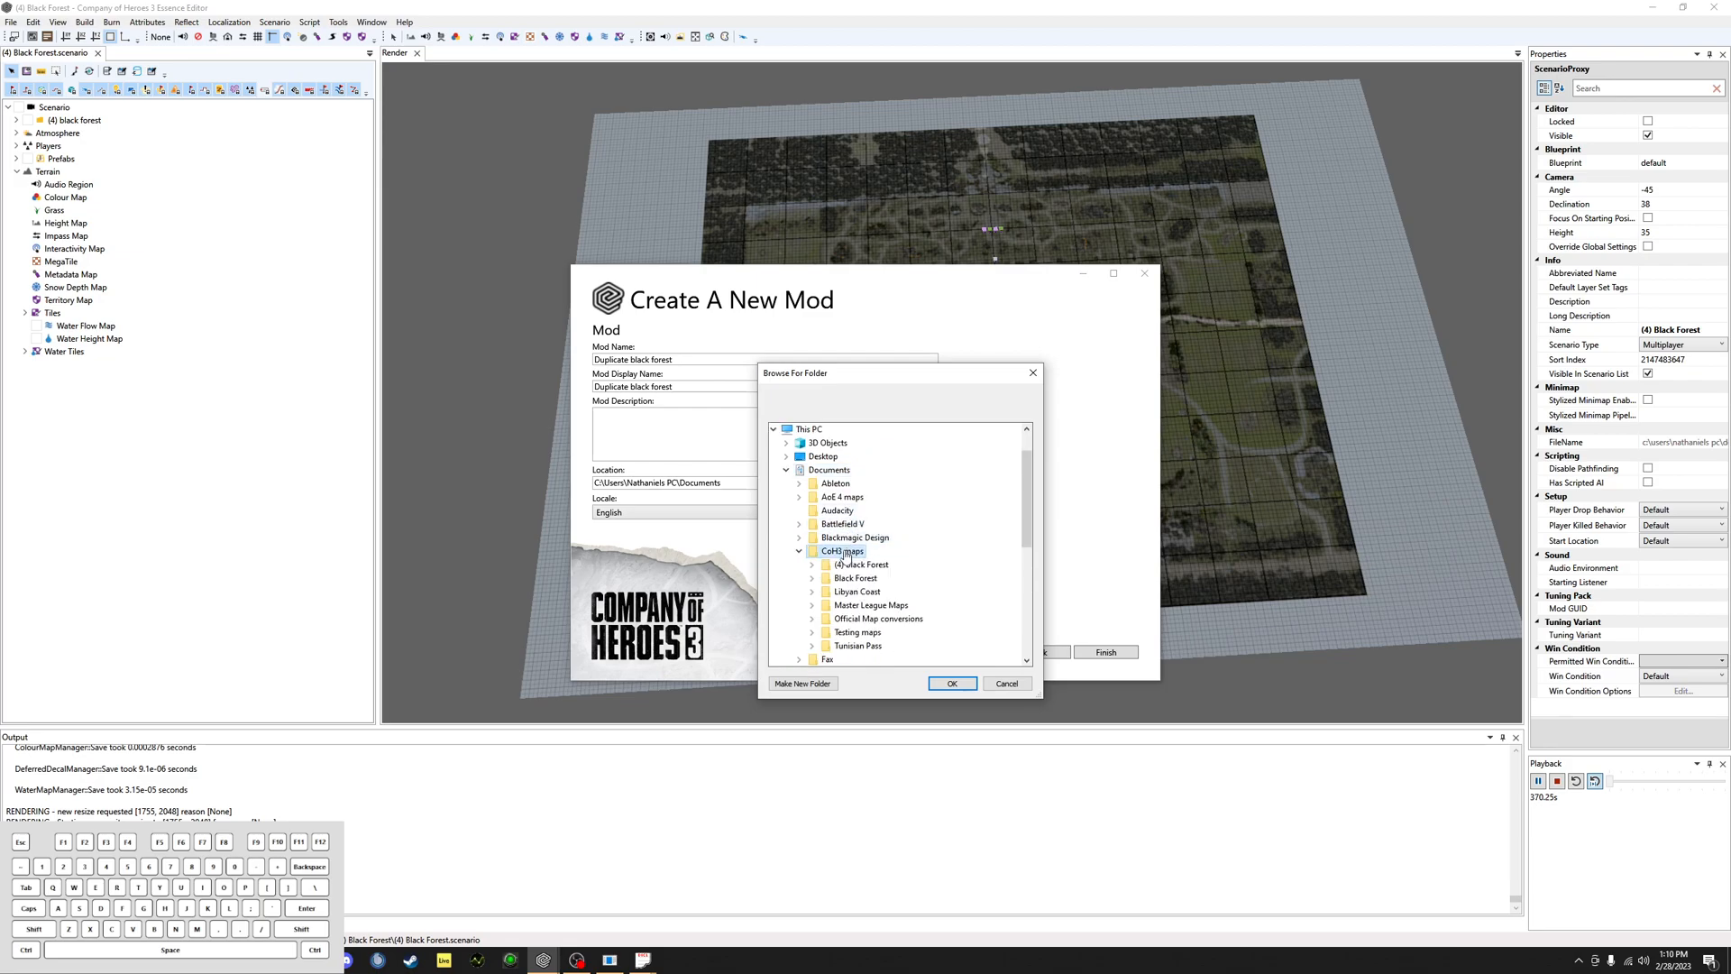
pyautogui.click(953, 685)
pyautogui.click(1107, 653)
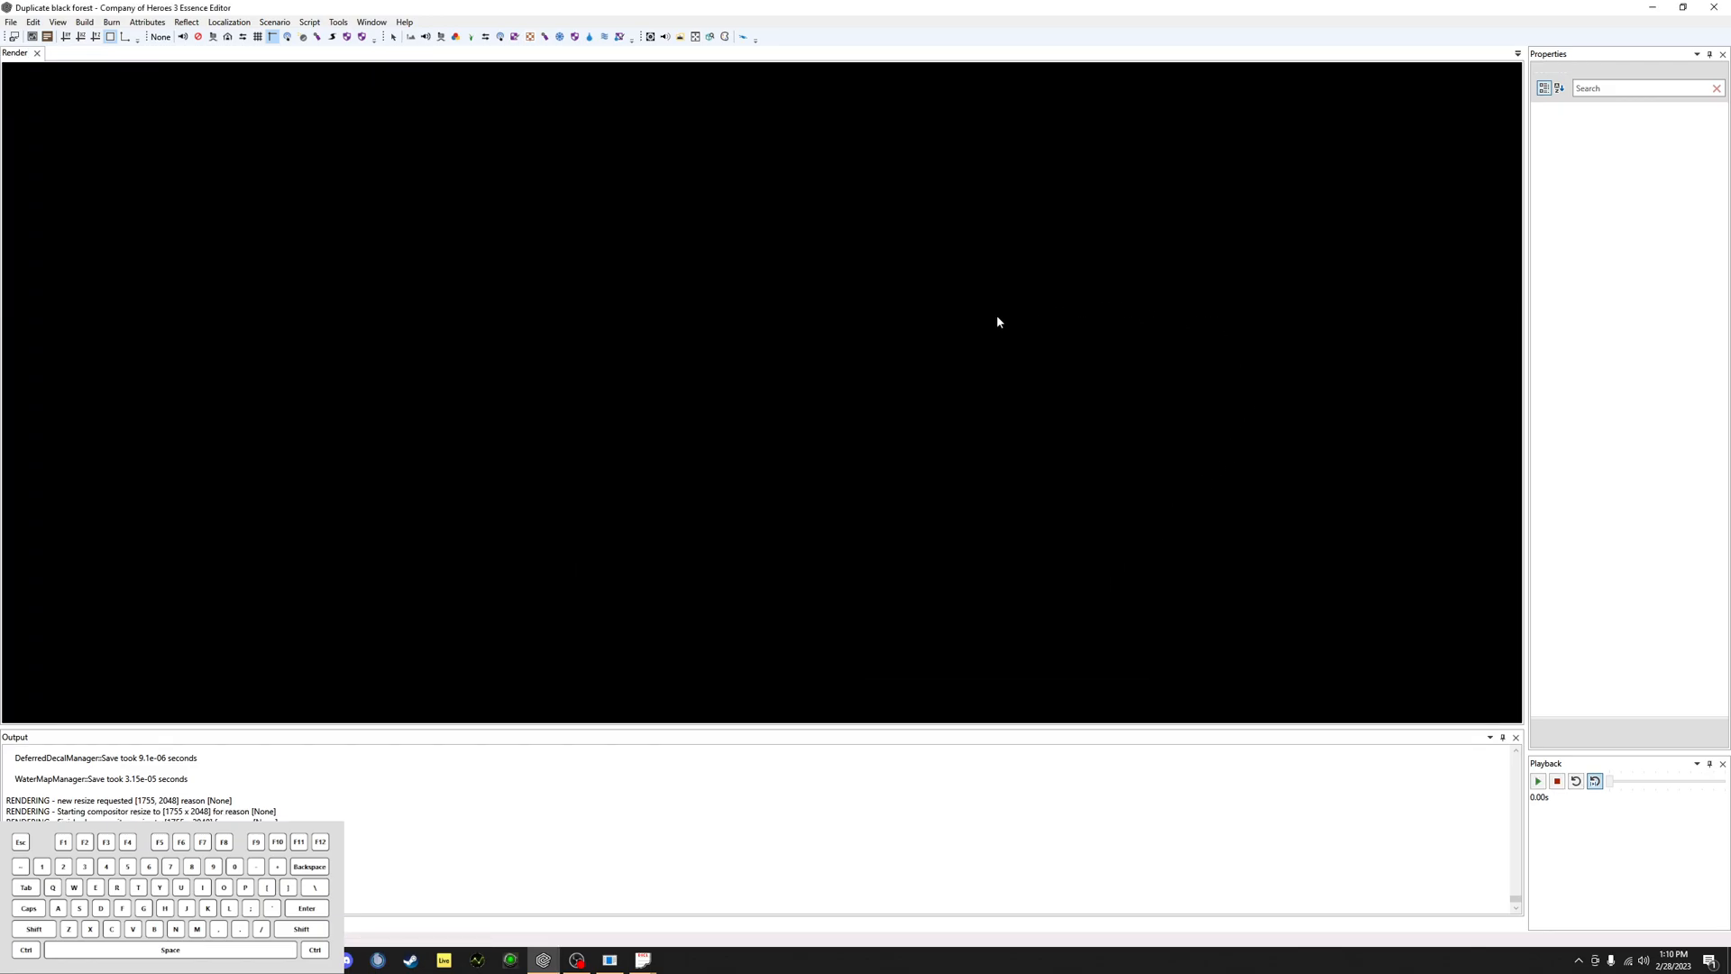
# Step: Open (4) Black Forest.scenario from the original (4) Black Forest mod's assets\scenarios\multiplayer\(4) Black Forest folder inside CoH3 maps
pyautogui.press('alt')
pyautogui.click(14, 22)
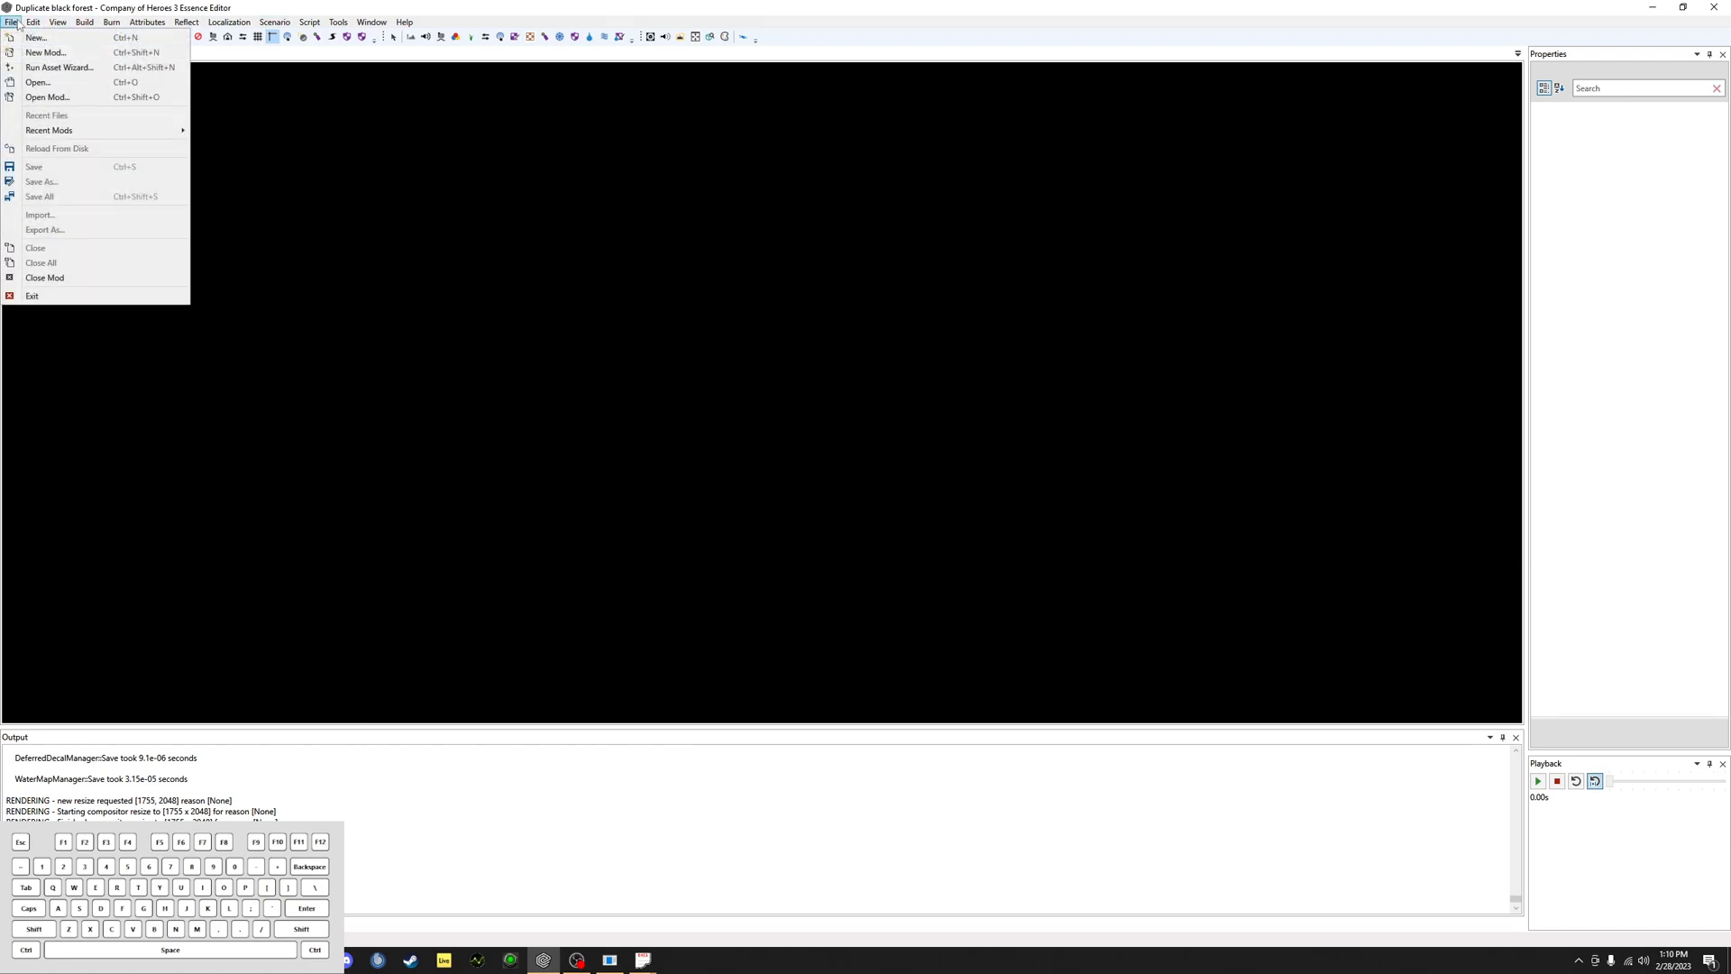
pyautogui.click(45, 83)
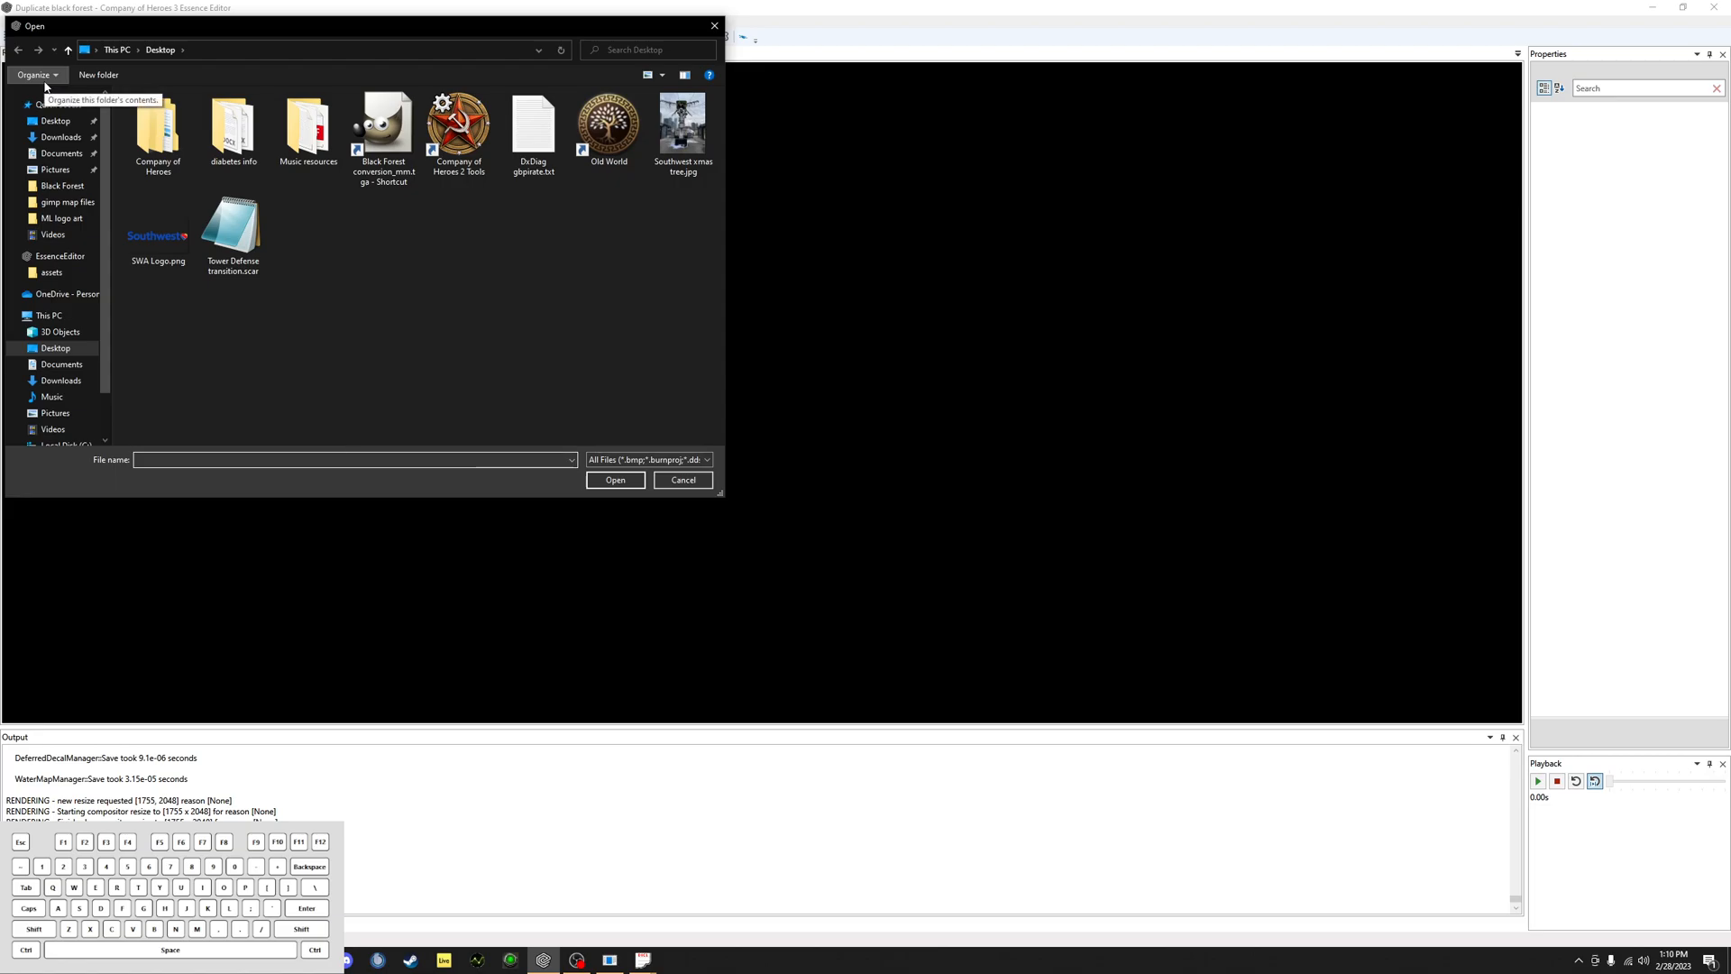
pyautogui.click(60, 153)
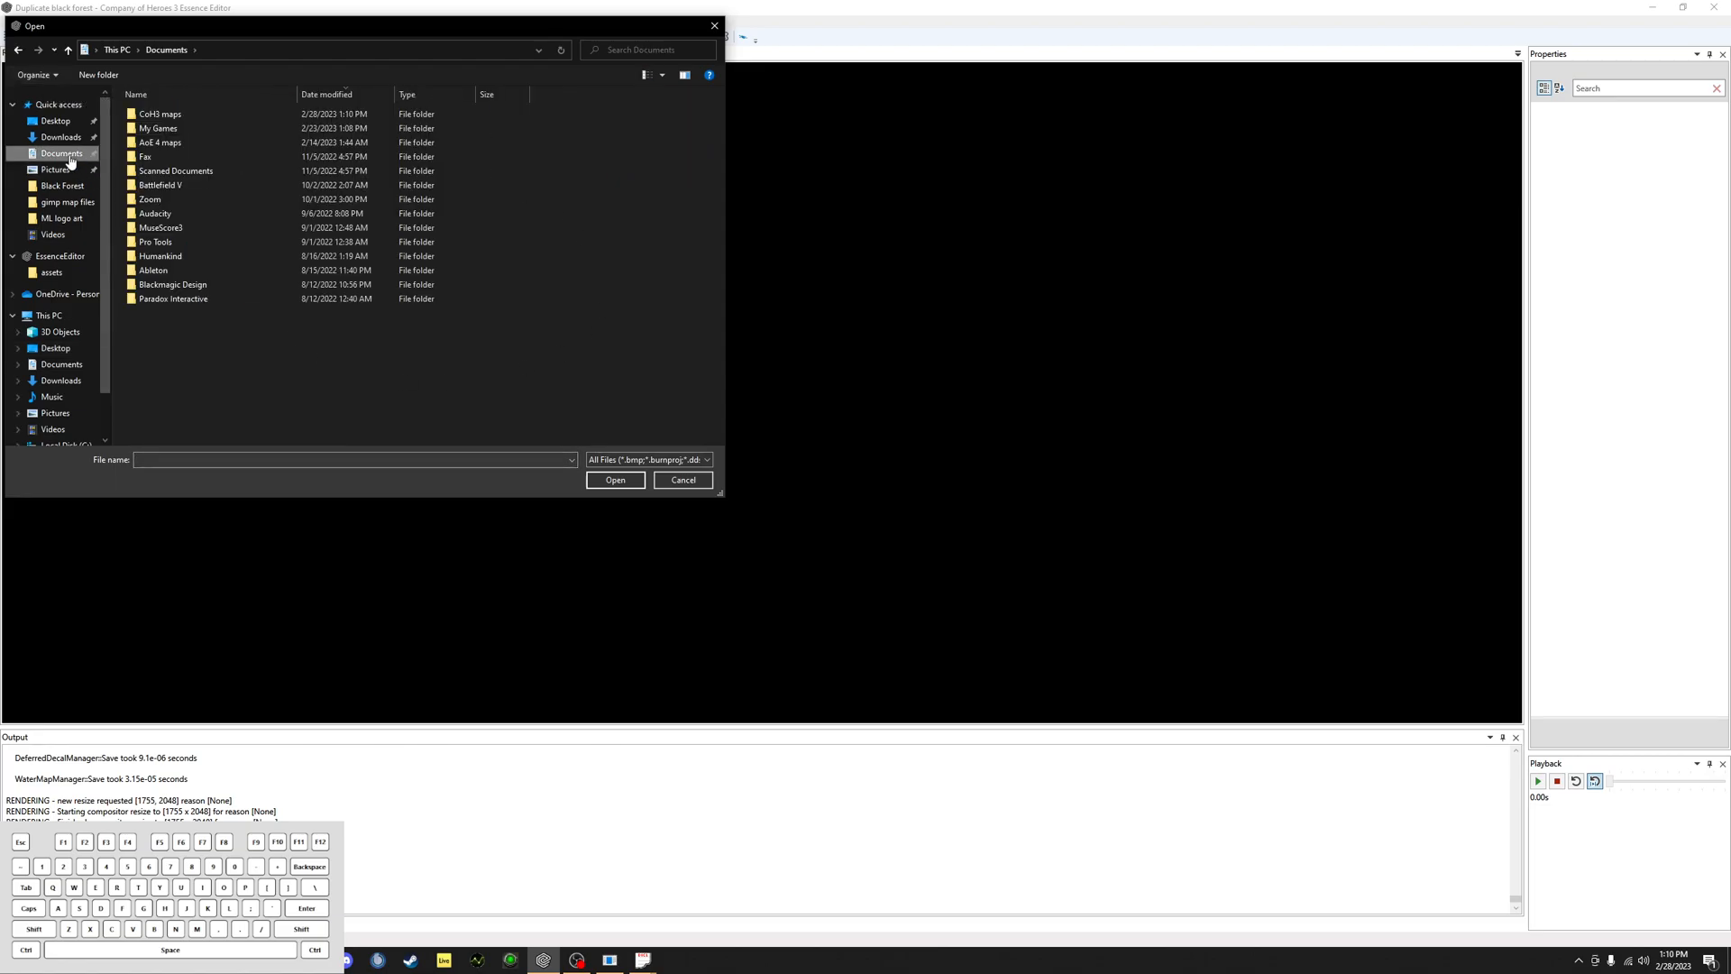
pyautogui.doubleClick(175, 115)
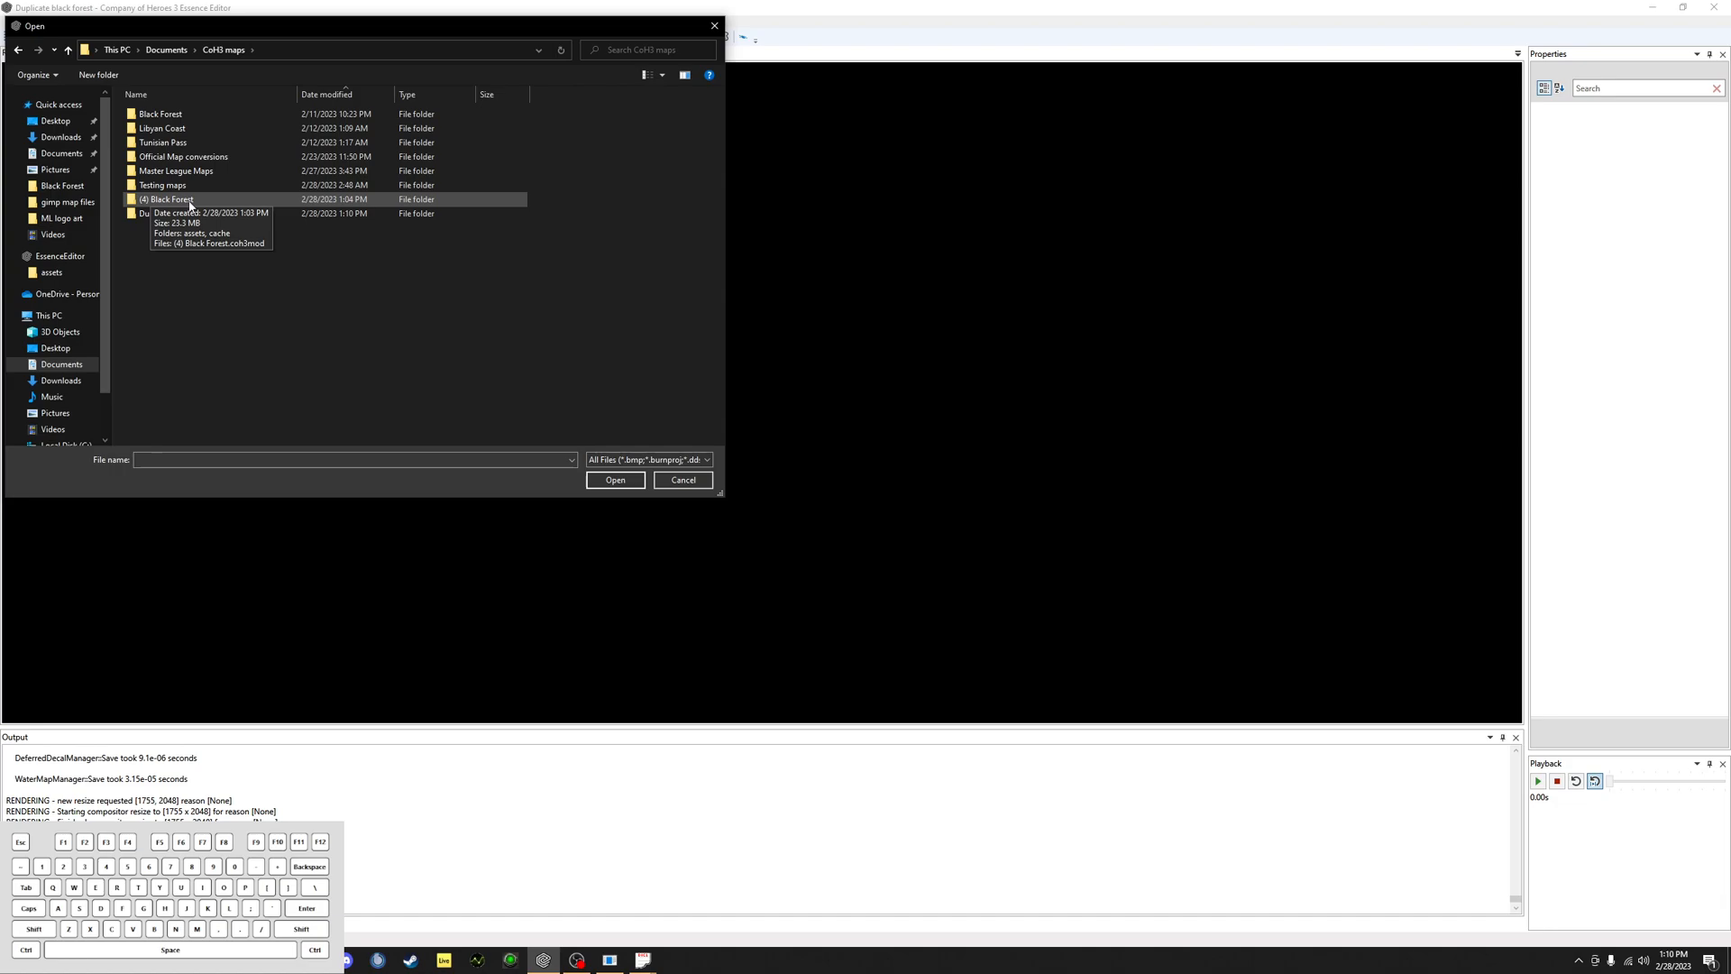
pyautogui.doubleClick(219, 200)
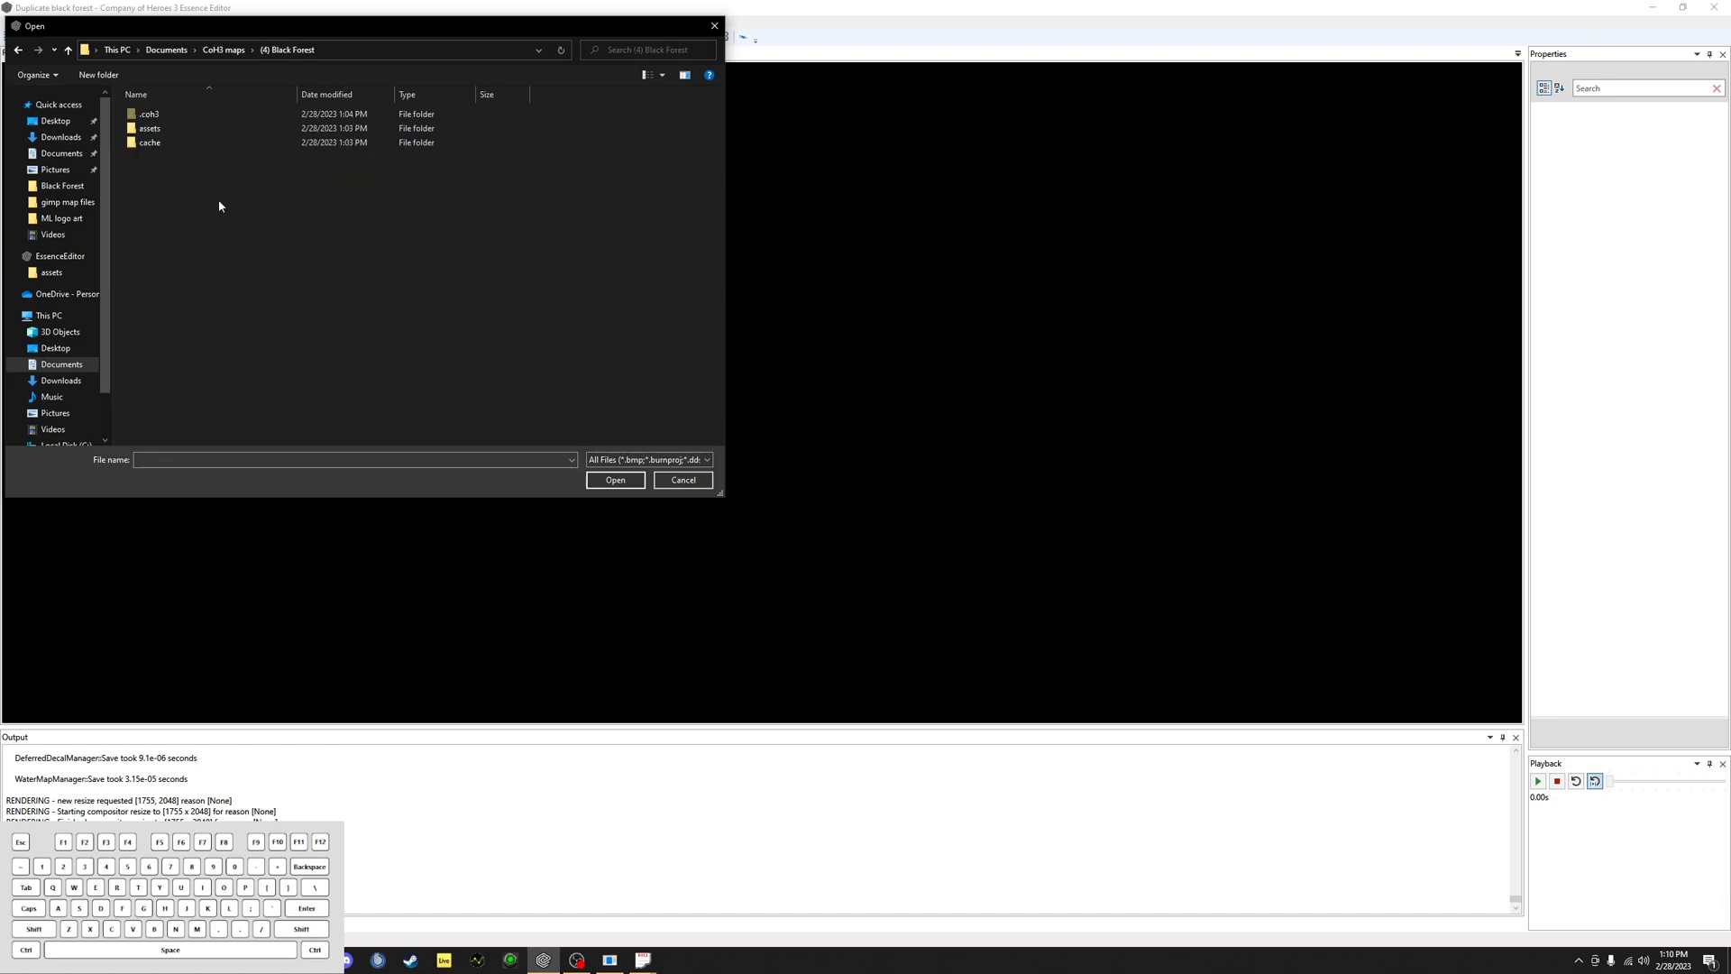
pyautogui.doubleClick(185, 127)
pyautogui.doubleClick(184, 128)
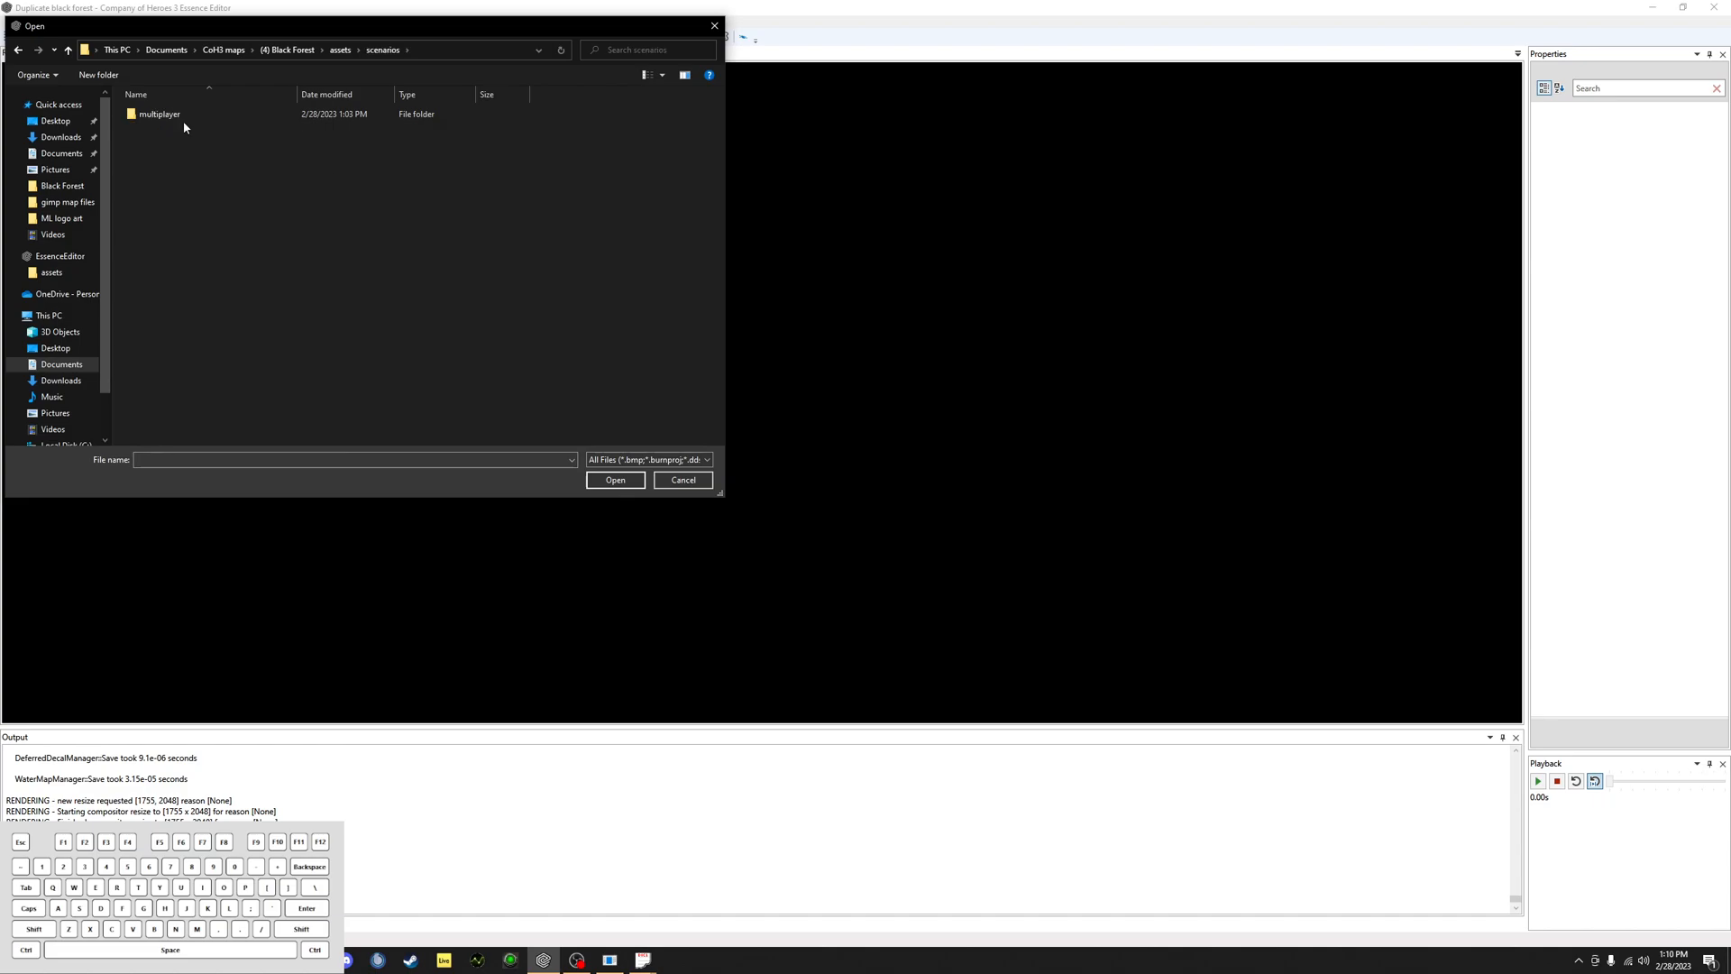
pyautogui.doubleClick(180, 116)
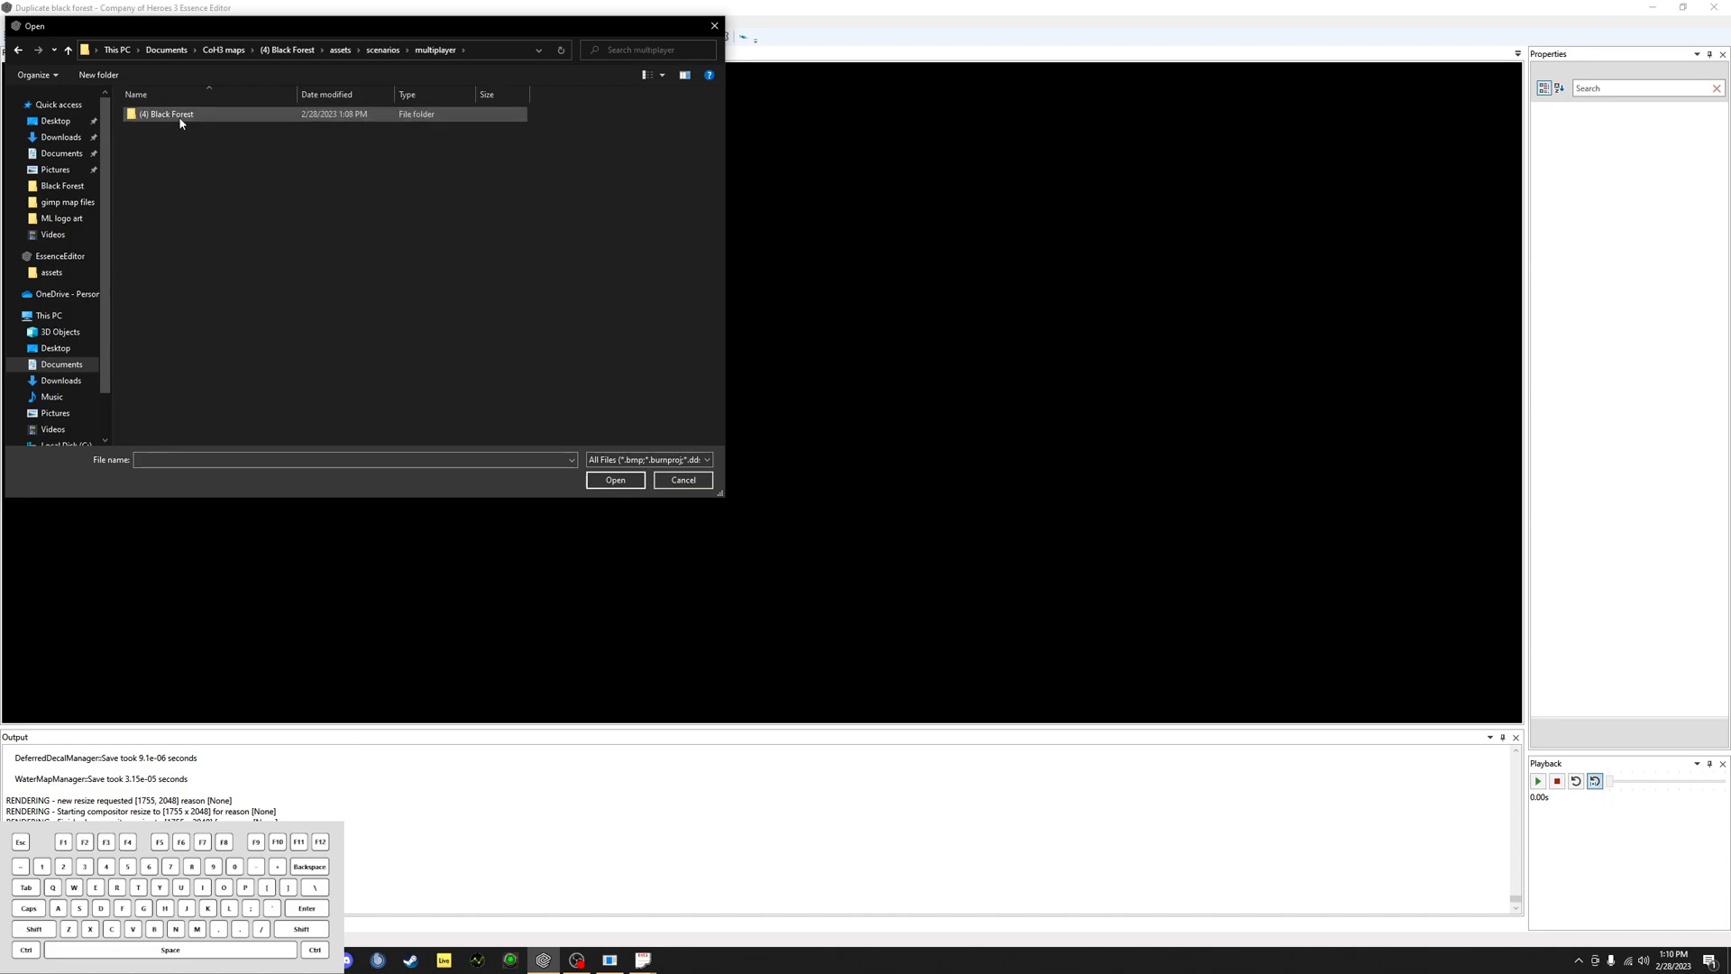
pyautogui.doubleClick(180, 116)
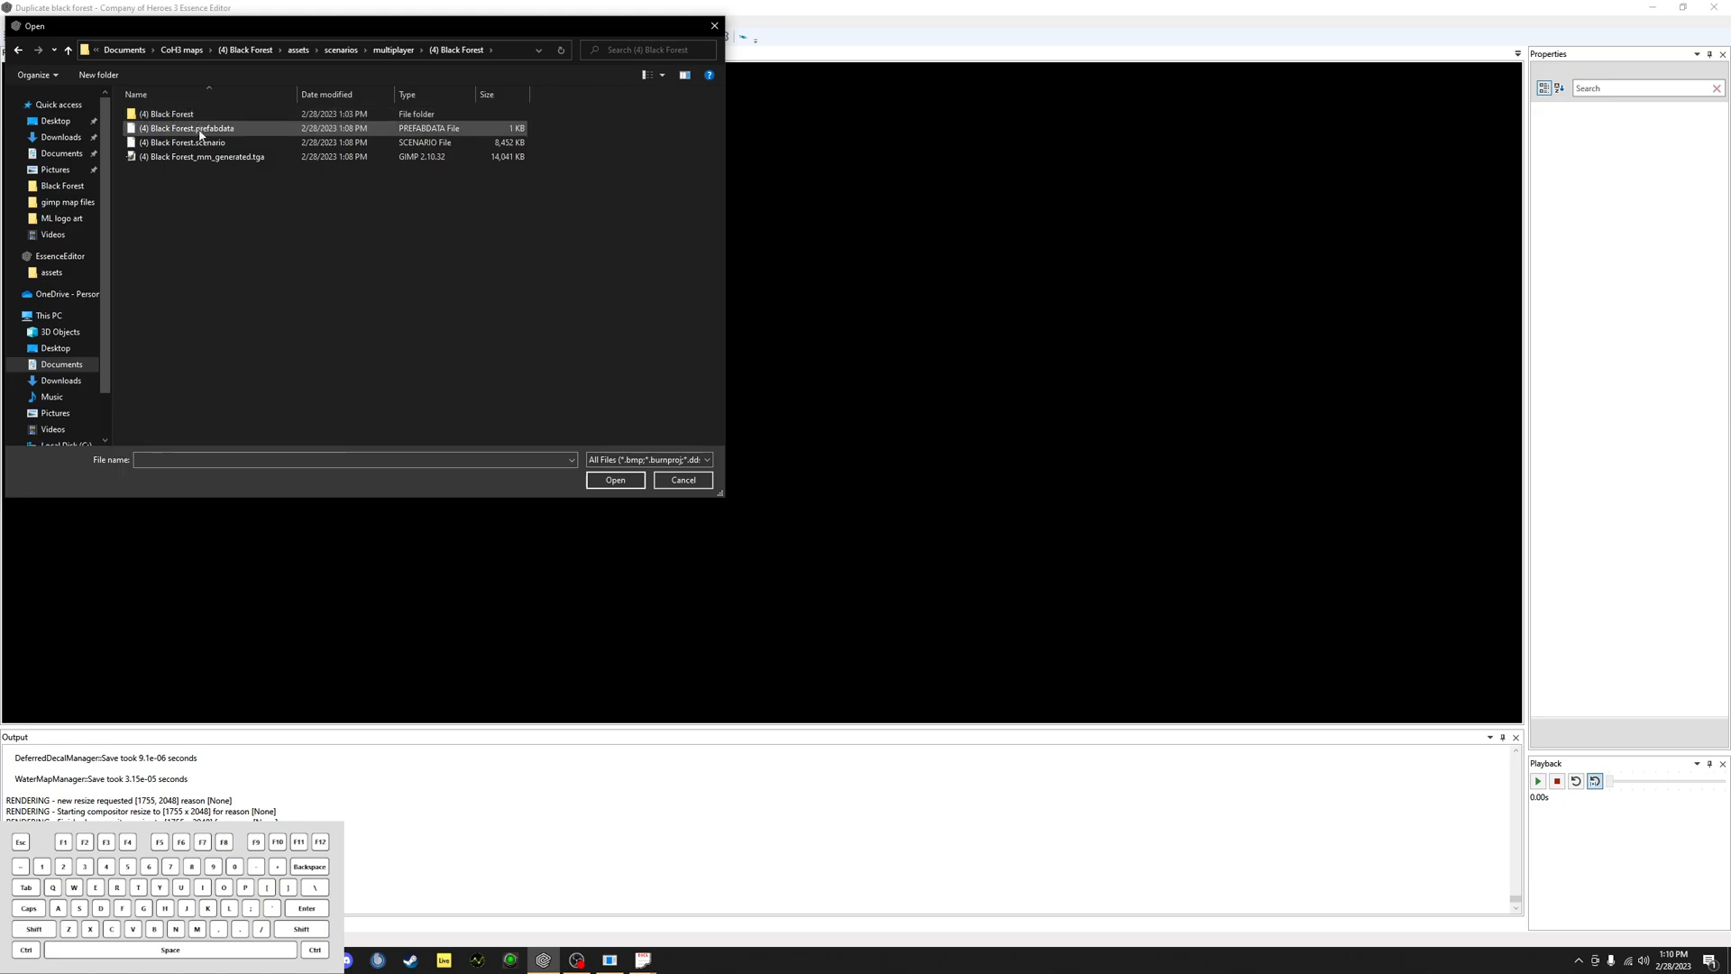
pyautogui.click(199, 144)
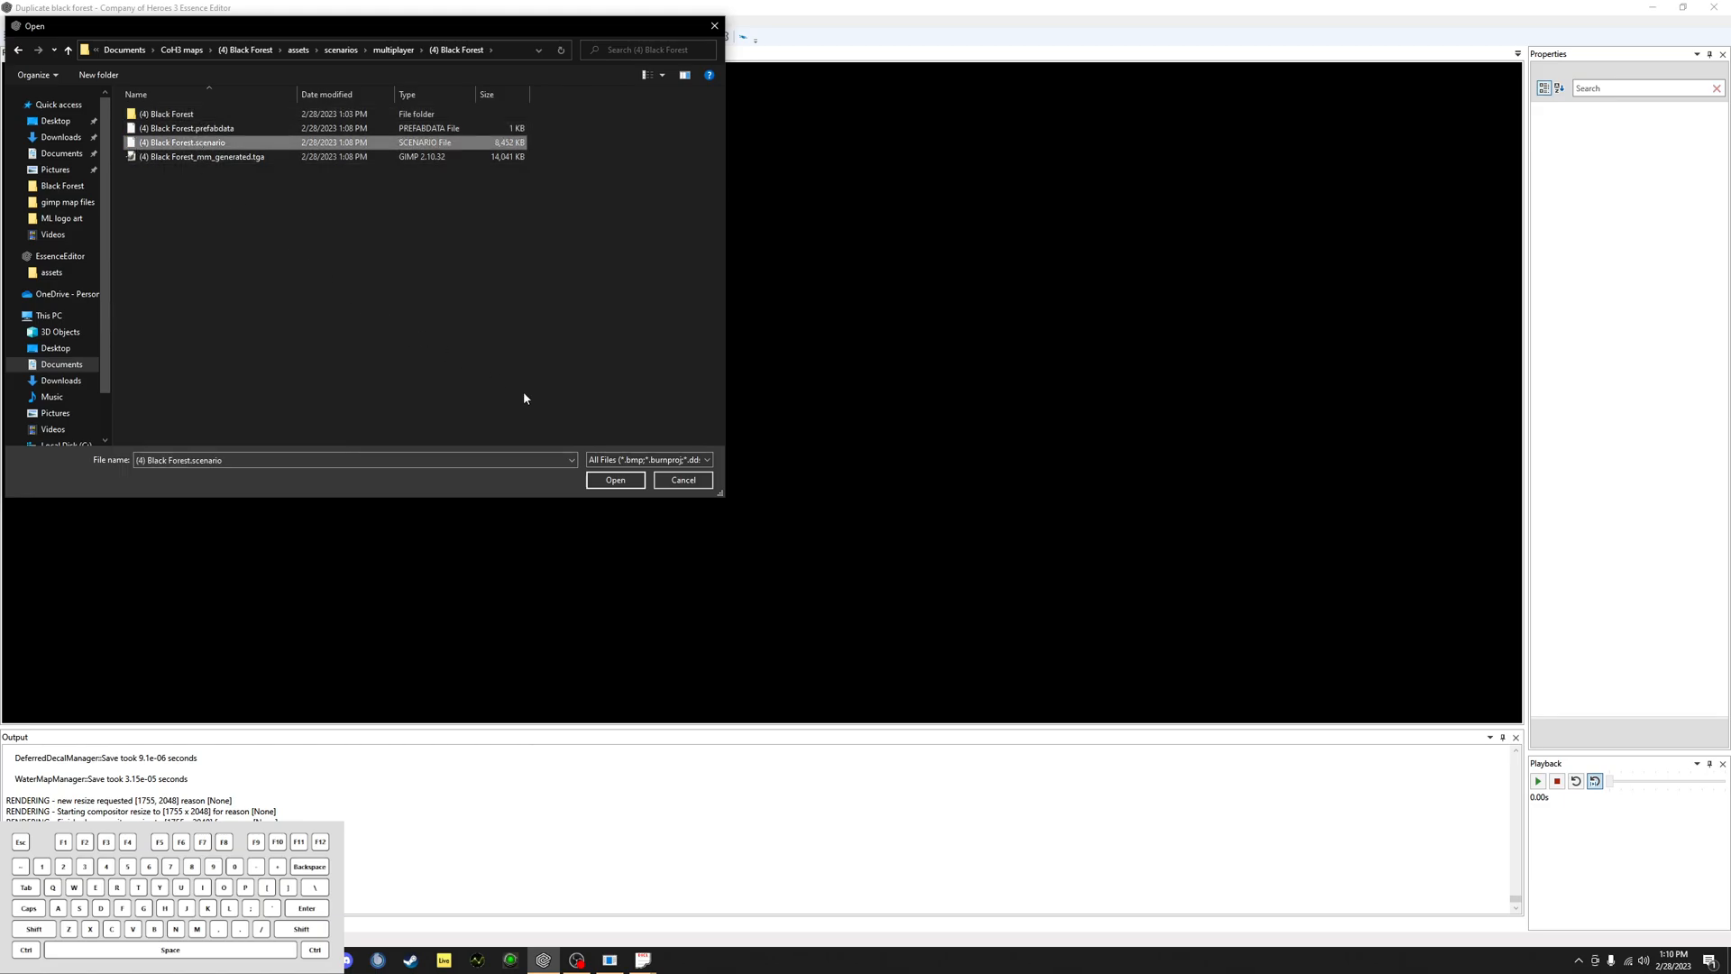
pyautogui.click(609, 480)
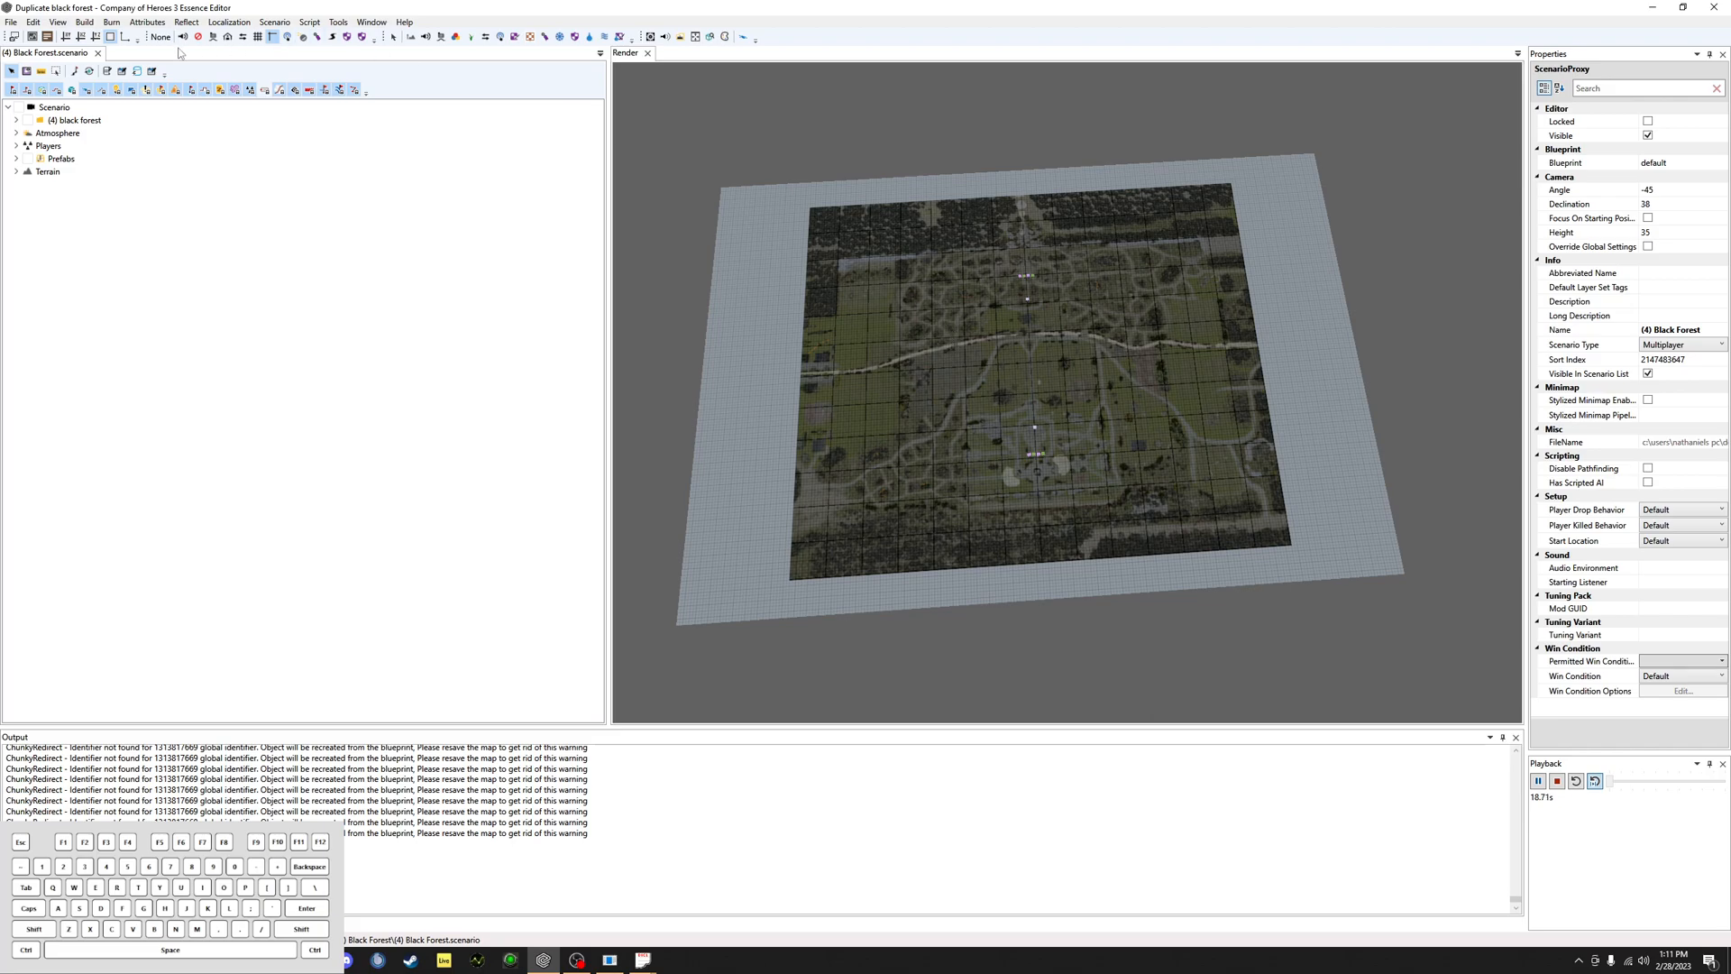
# Step: Start saving the opened scenario as a copy and move the Save As dialog towards the middle of the screen
pyautogui.click(13, 24)
pyautogui.click(60, 181)
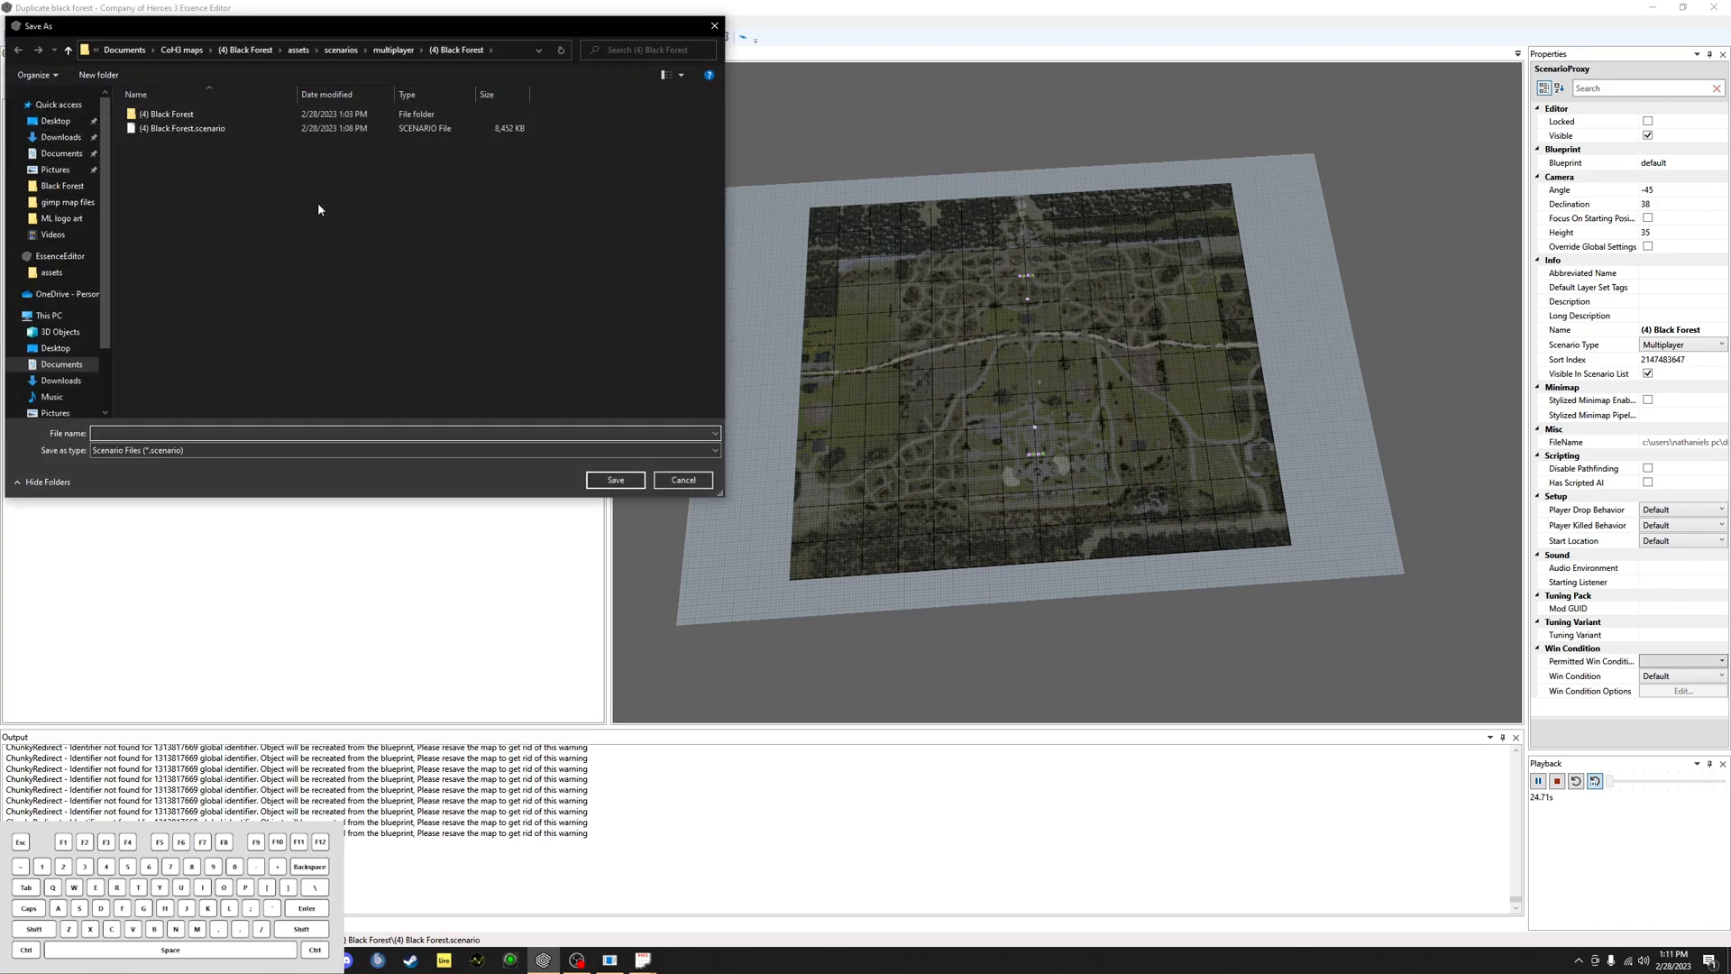
pyautogui.moveTo(402, 25); pyautogui.dragTo(846, 105)
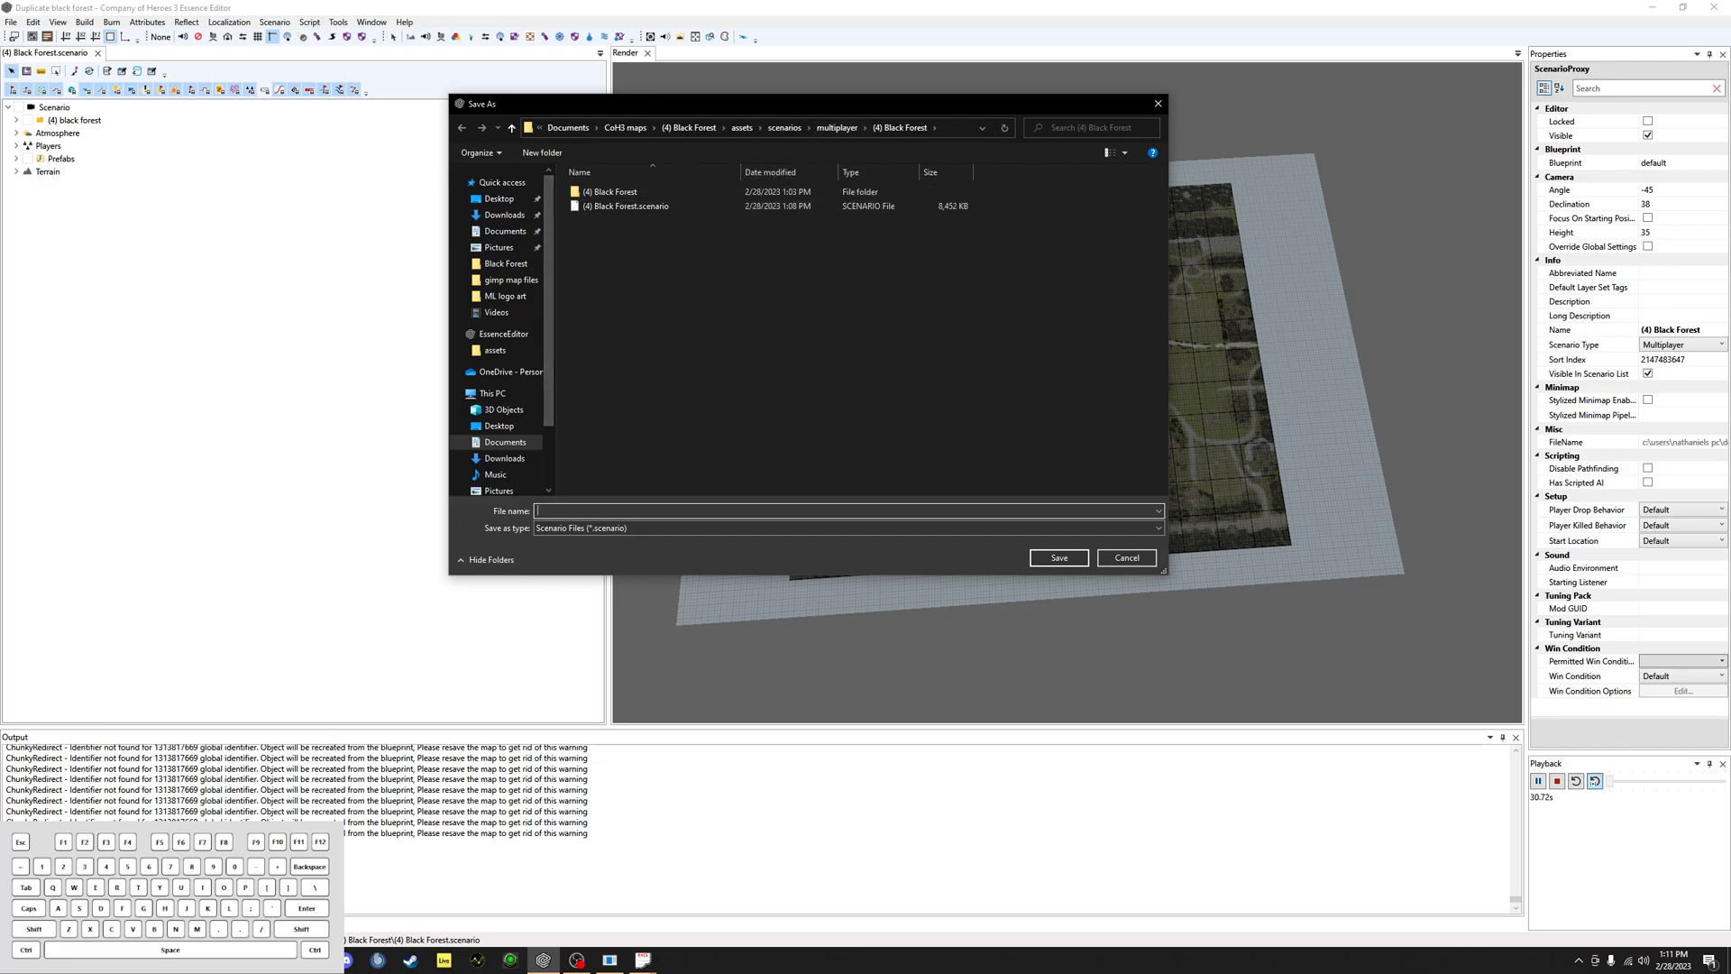
# Step: Switch to File Explorer, show the folder holding the recent (4) Black Forest.scenario file, and arrange it alongside the Save As dialog
pyautogui.press('super+e')
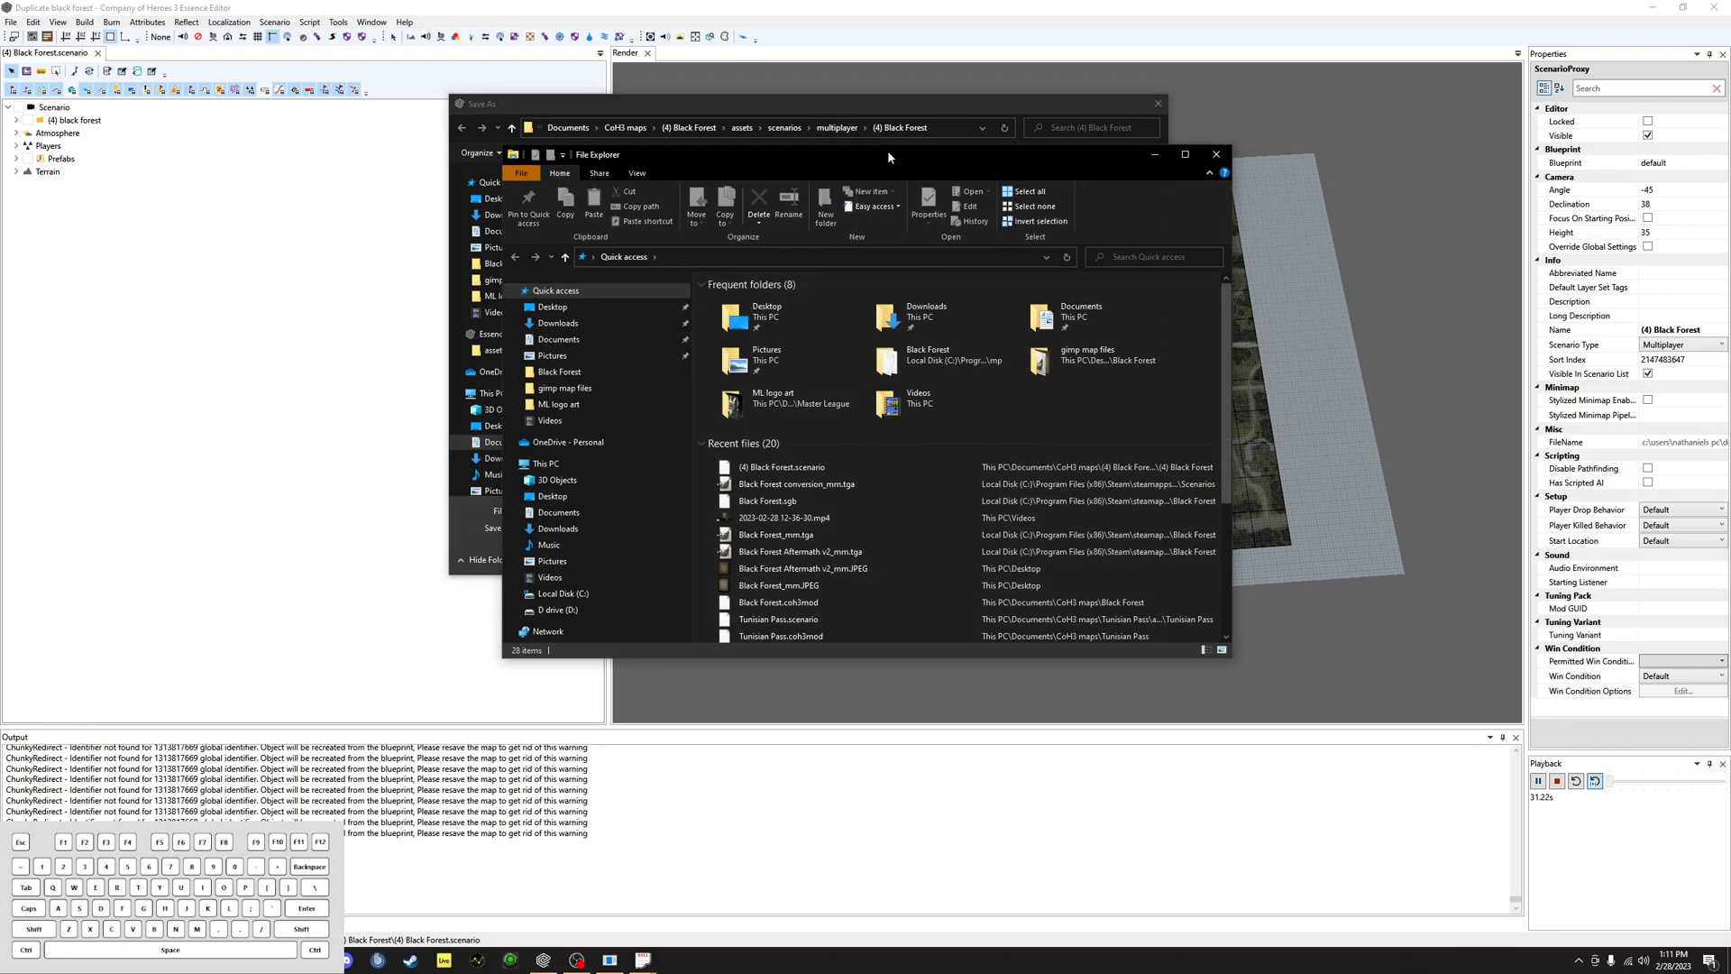
pyautogui.moveTo(888, 156); pyautogui.dragTo(1124, 232)
pyautogui.rightClick(1014, 549)
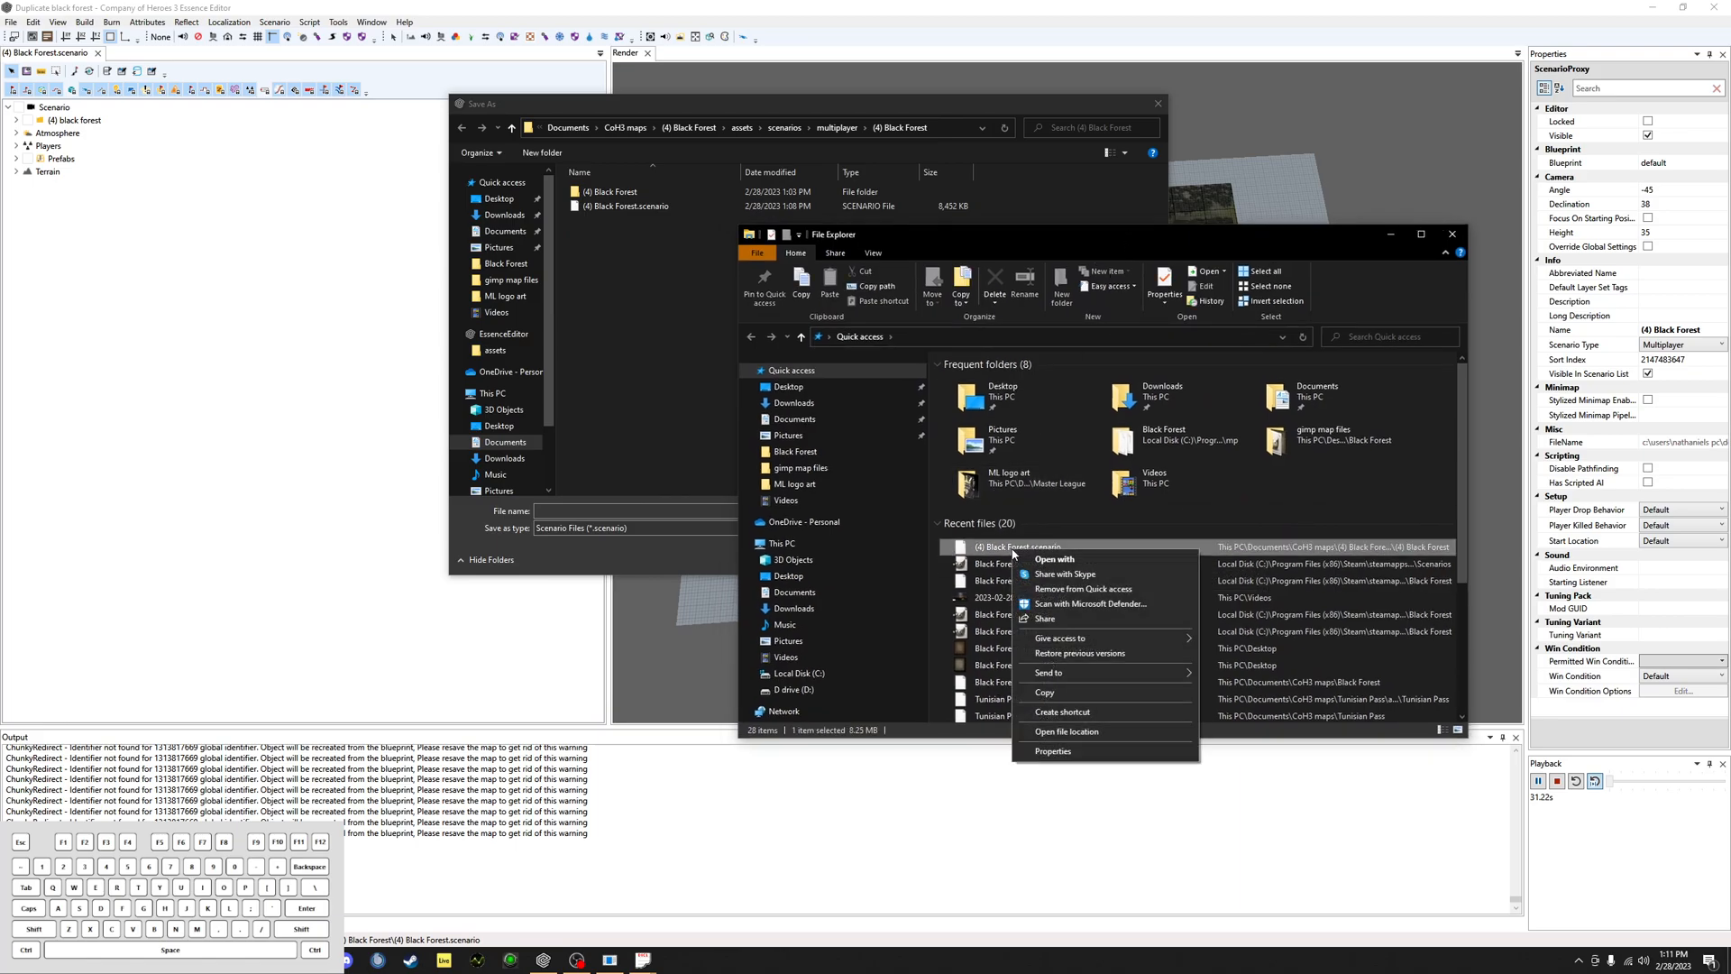
pyautogui.click(1063, 732)
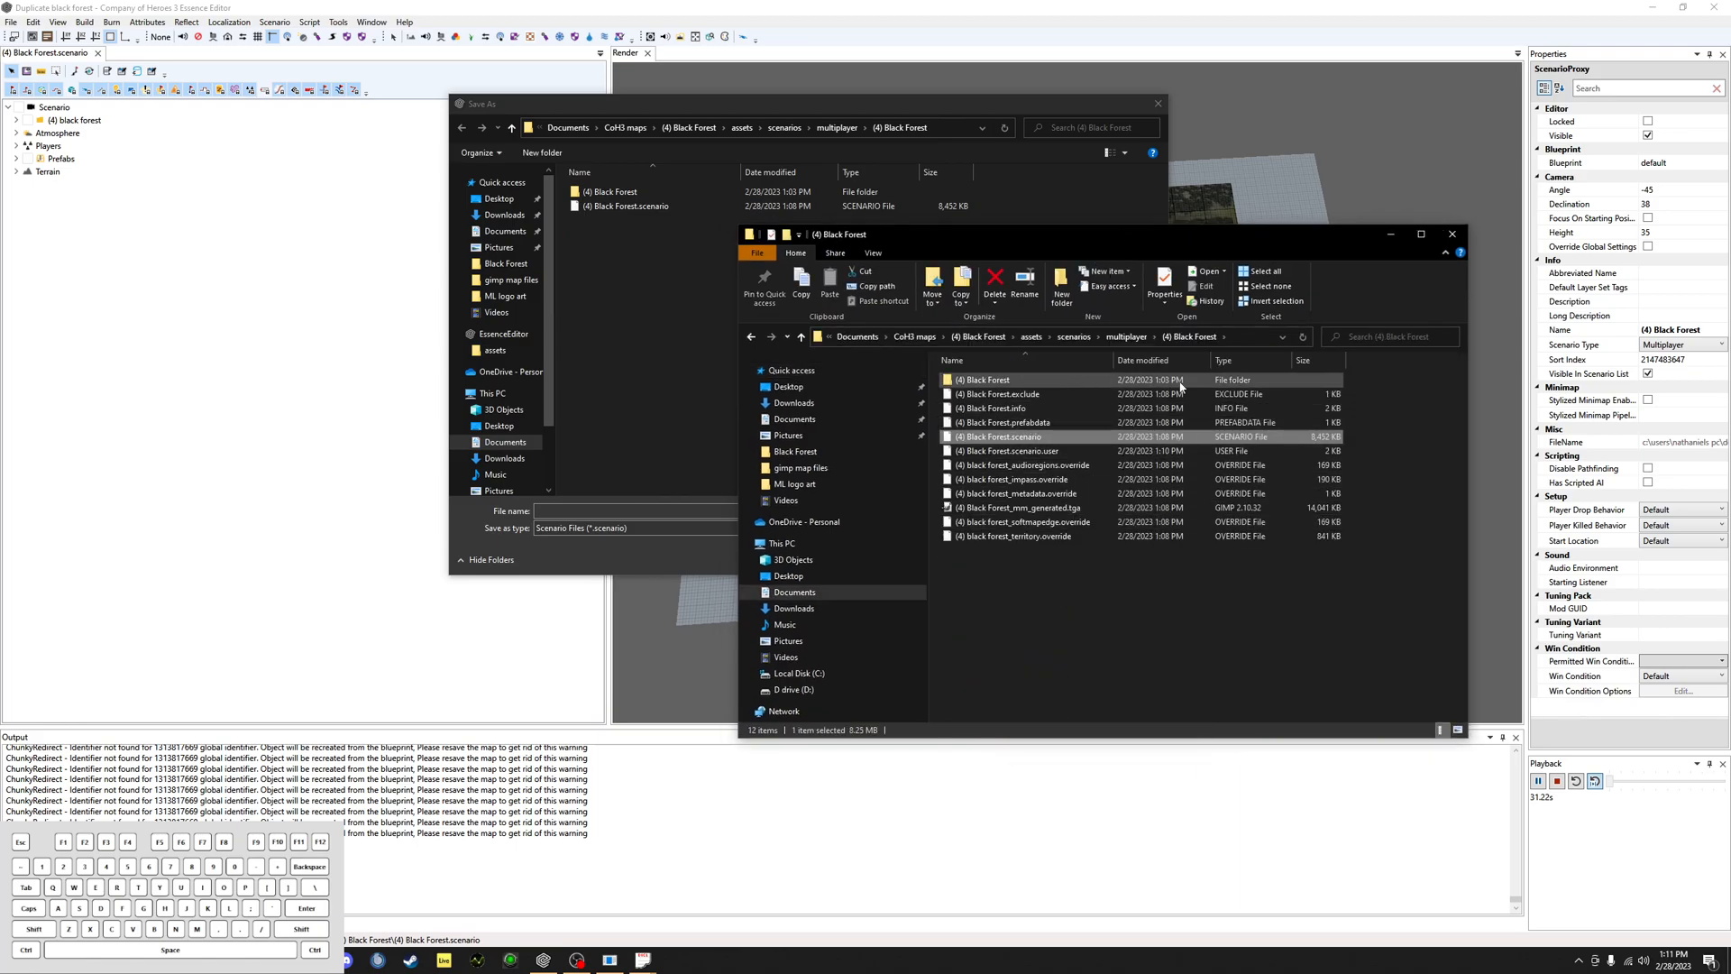
pyautogui.moveTo(890, 242); pyautogui.dragTo(926, 296)
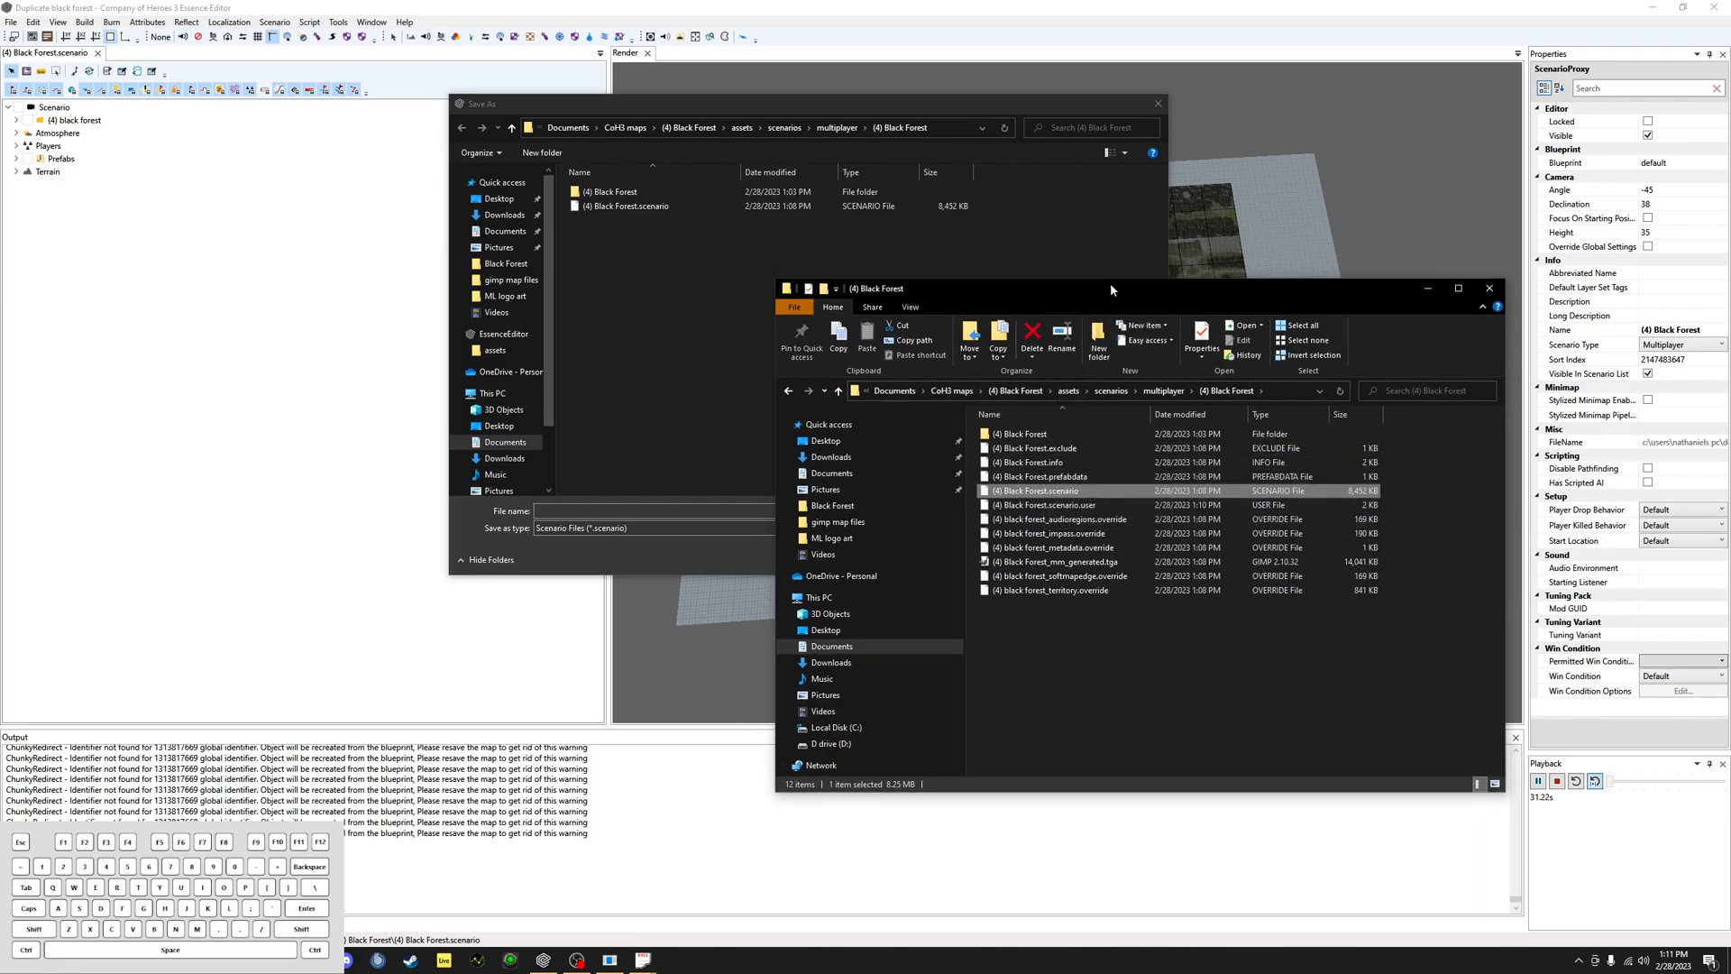
pyautogui.moveTo(1119, 298); pyautogui.dragTo(1311, 433)
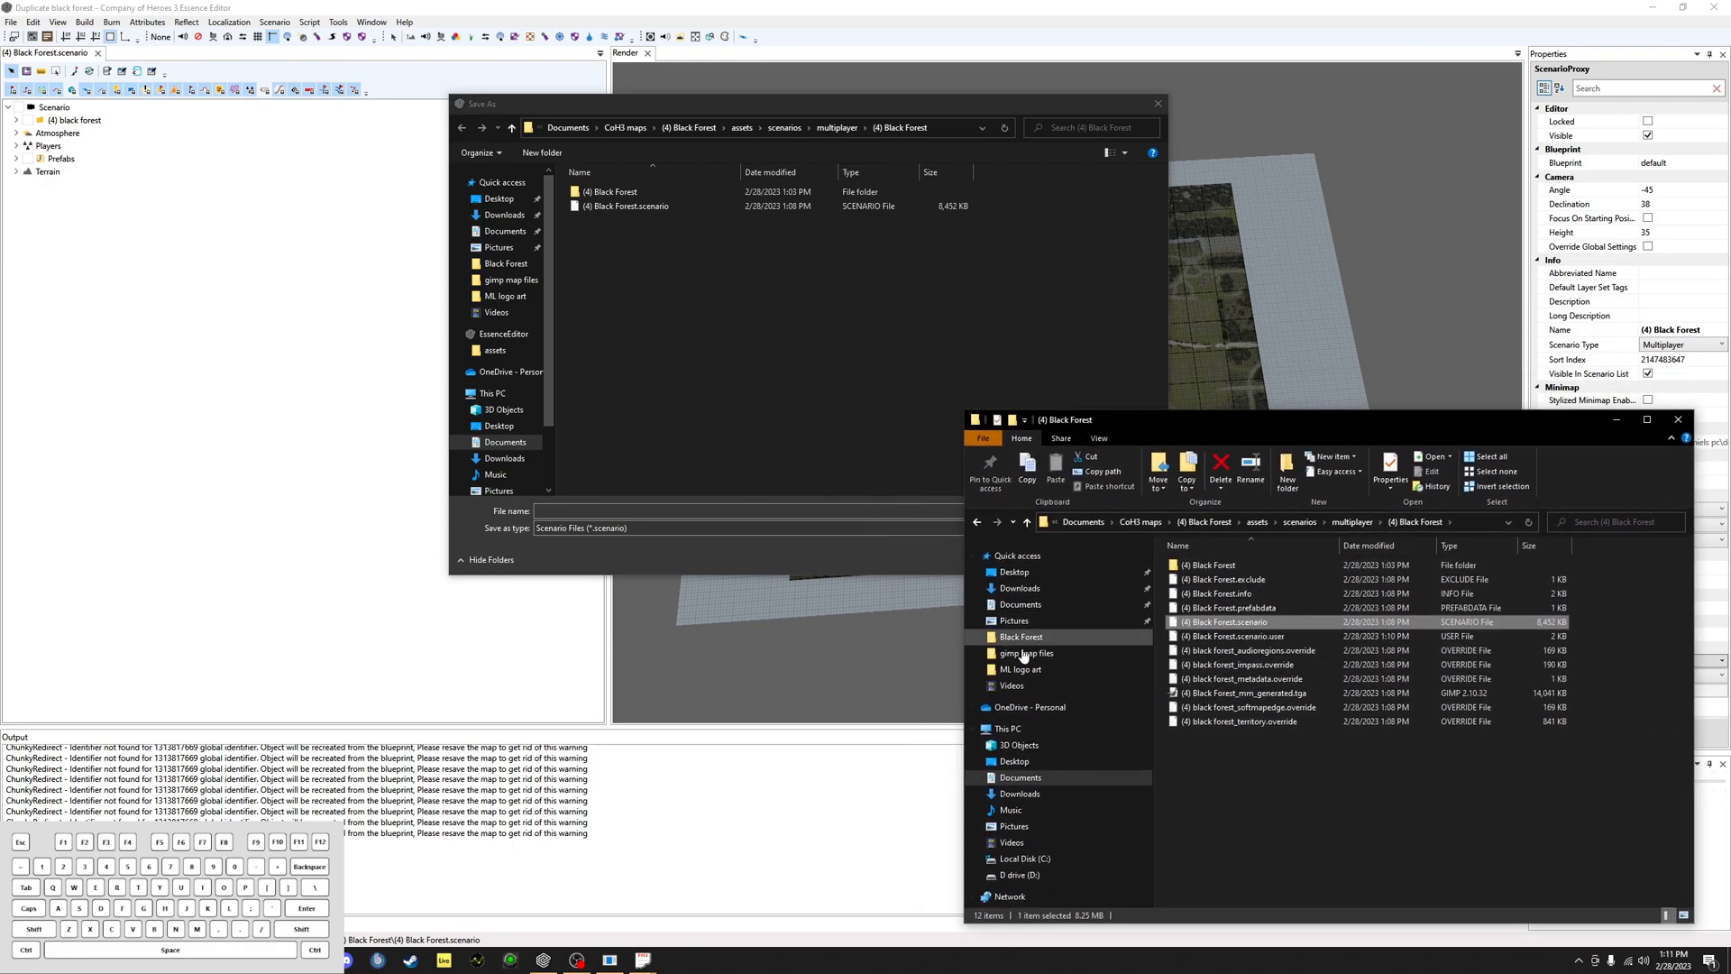
pyautogui.moveTo(791, 109); pyautogui.dragTo(659, 89)
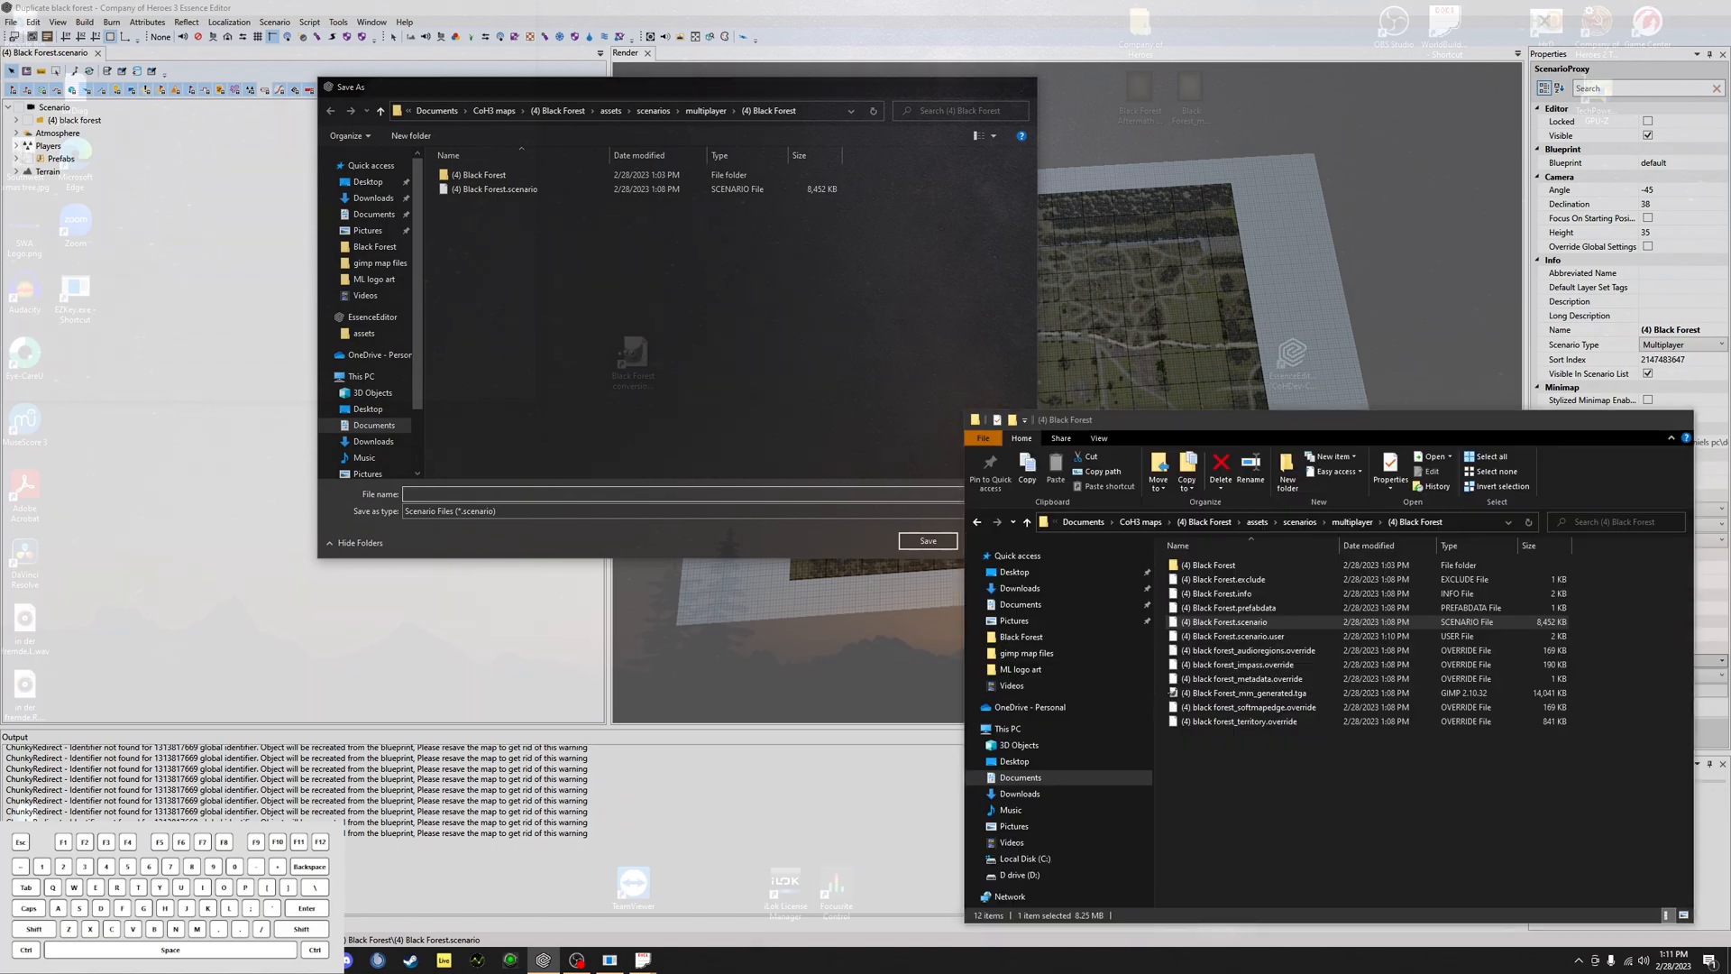
pyautogui.click(217, 888)
pyautogui.moveTo(1167, 422); pyautogui.dragTo(1729, 326)
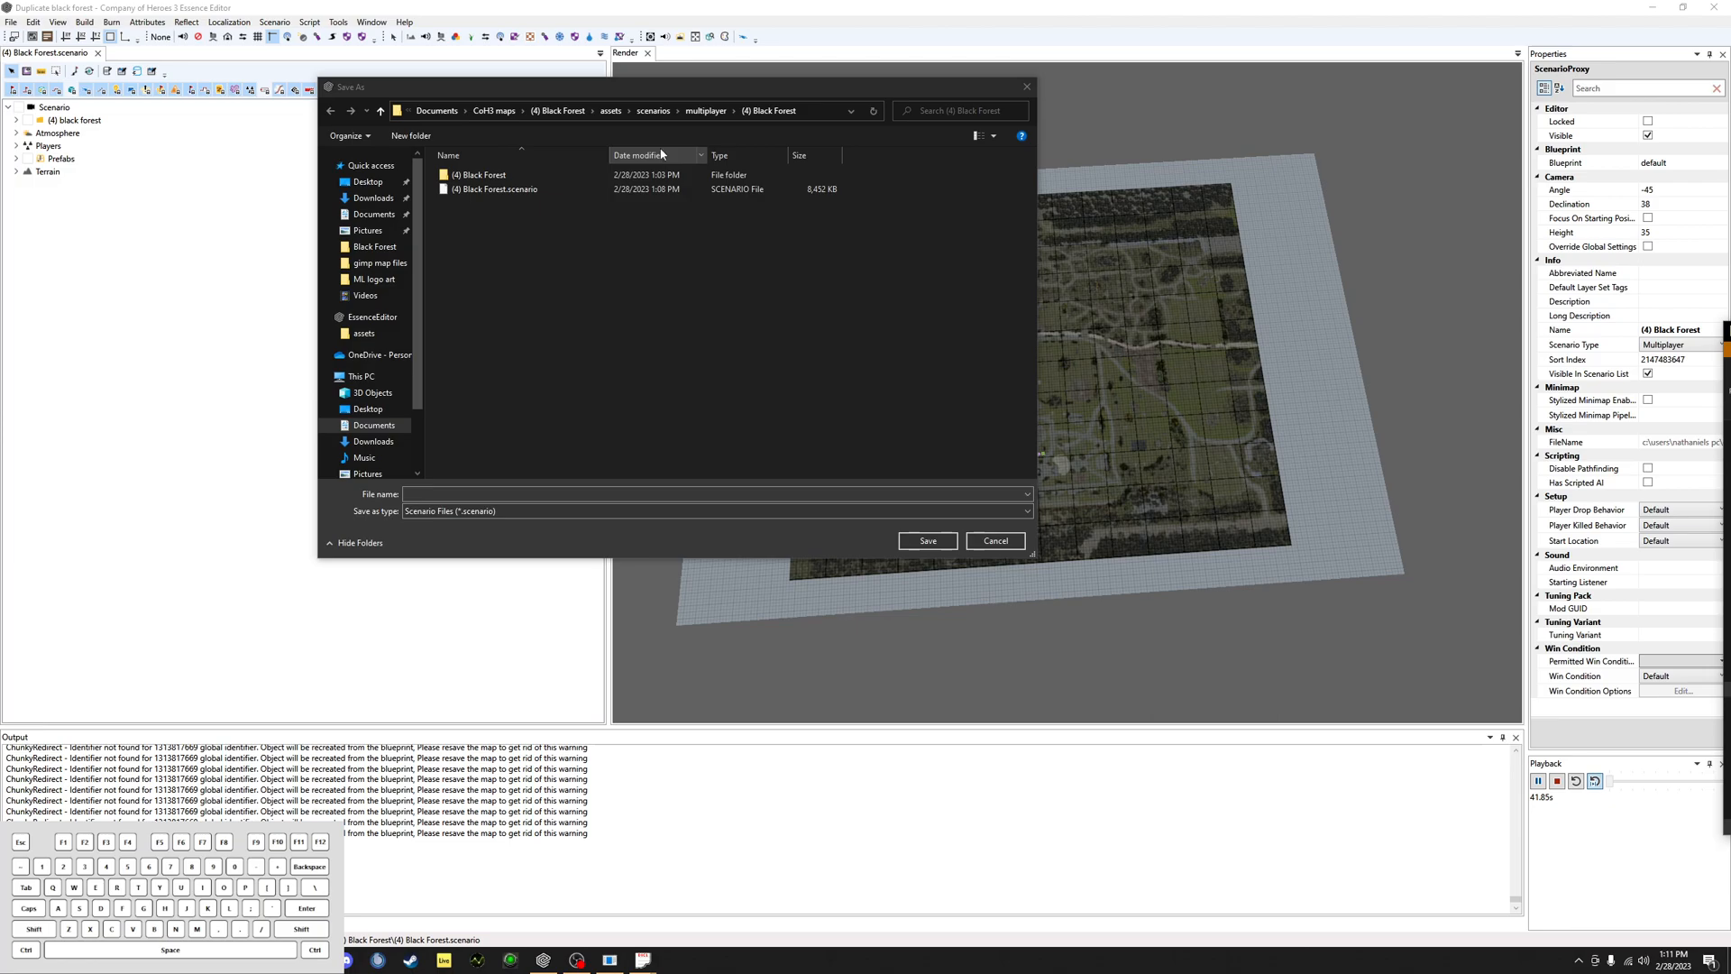
pyautogui.moveTo(1730, 326); pyautogui.dragTo(556, 358)
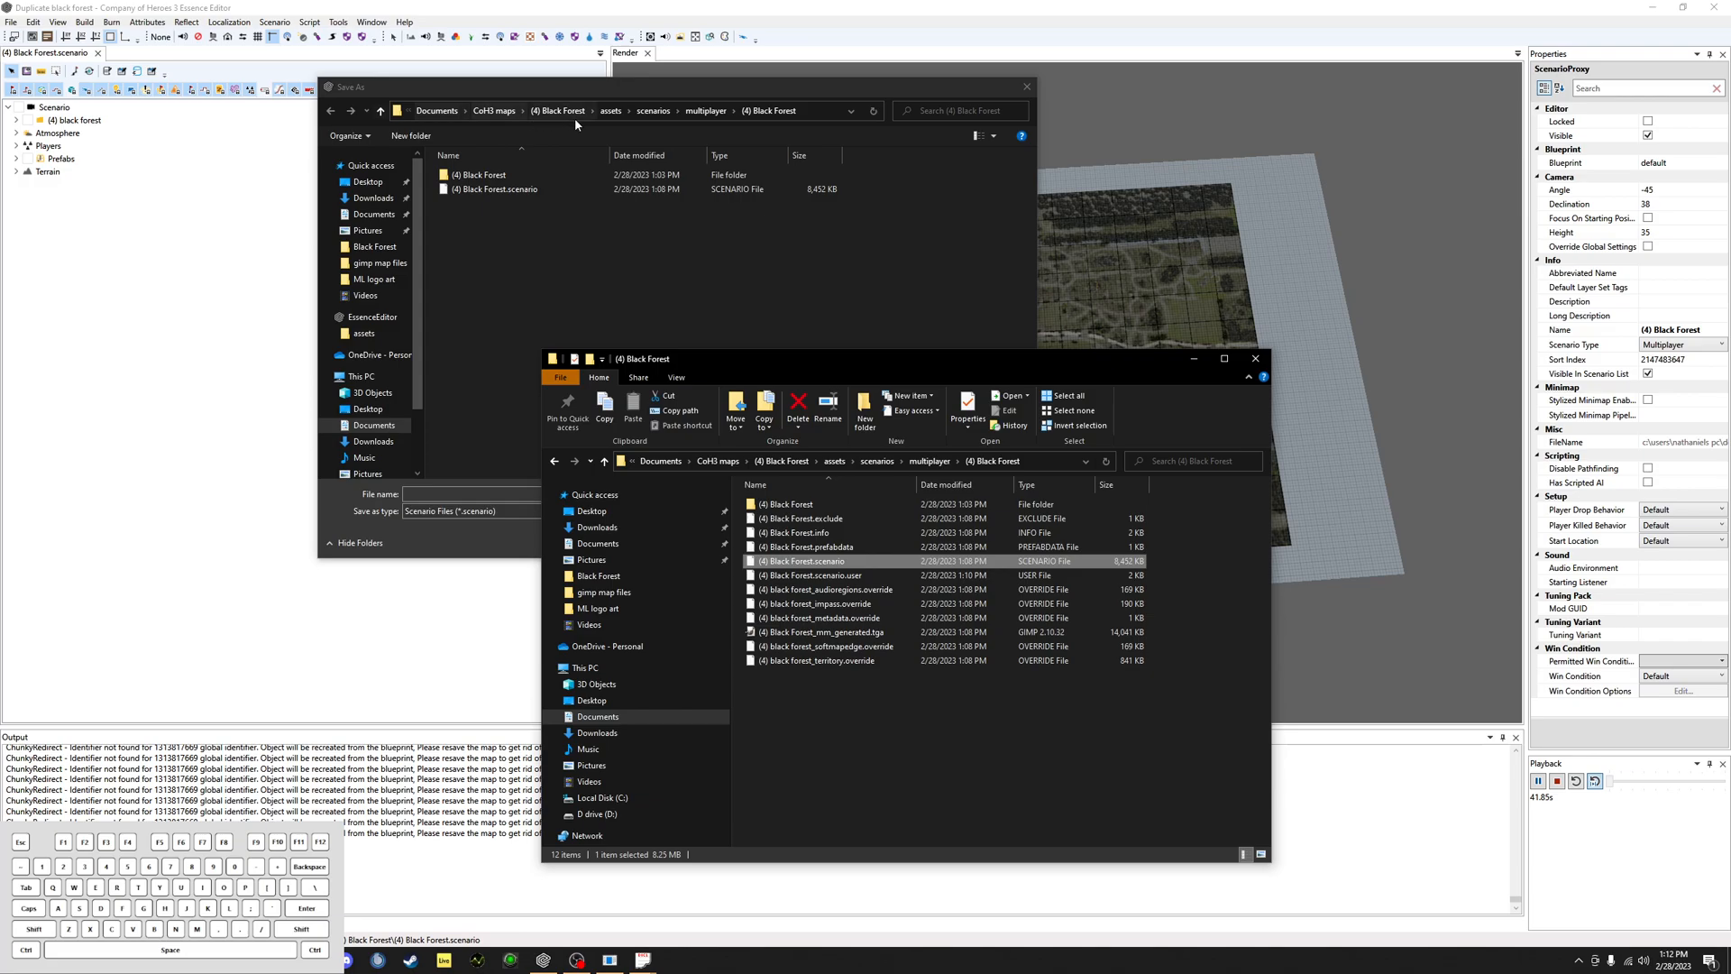
# Step: Set the save location to the assets folder of Duplicate black forest and bring up the original scenario's folder to compare paths
pyautogui.click(505, 111)
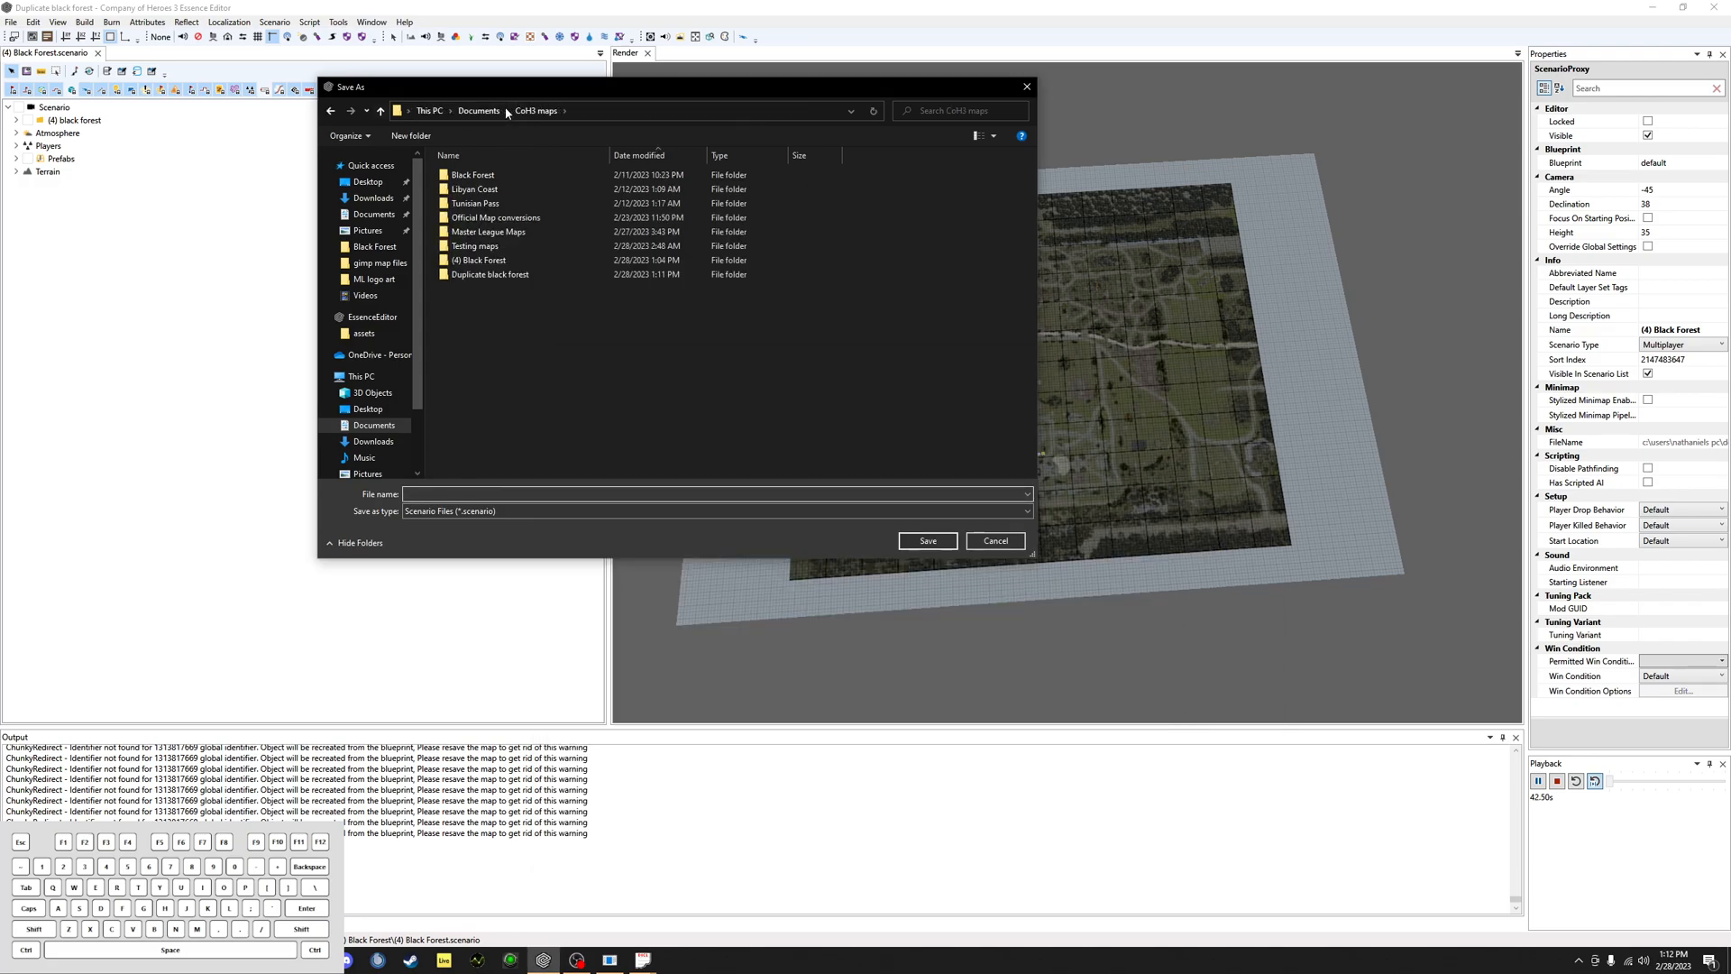
pyautogui.doubleClick(469, 274)
pyautogui.rightClick(492, 187)
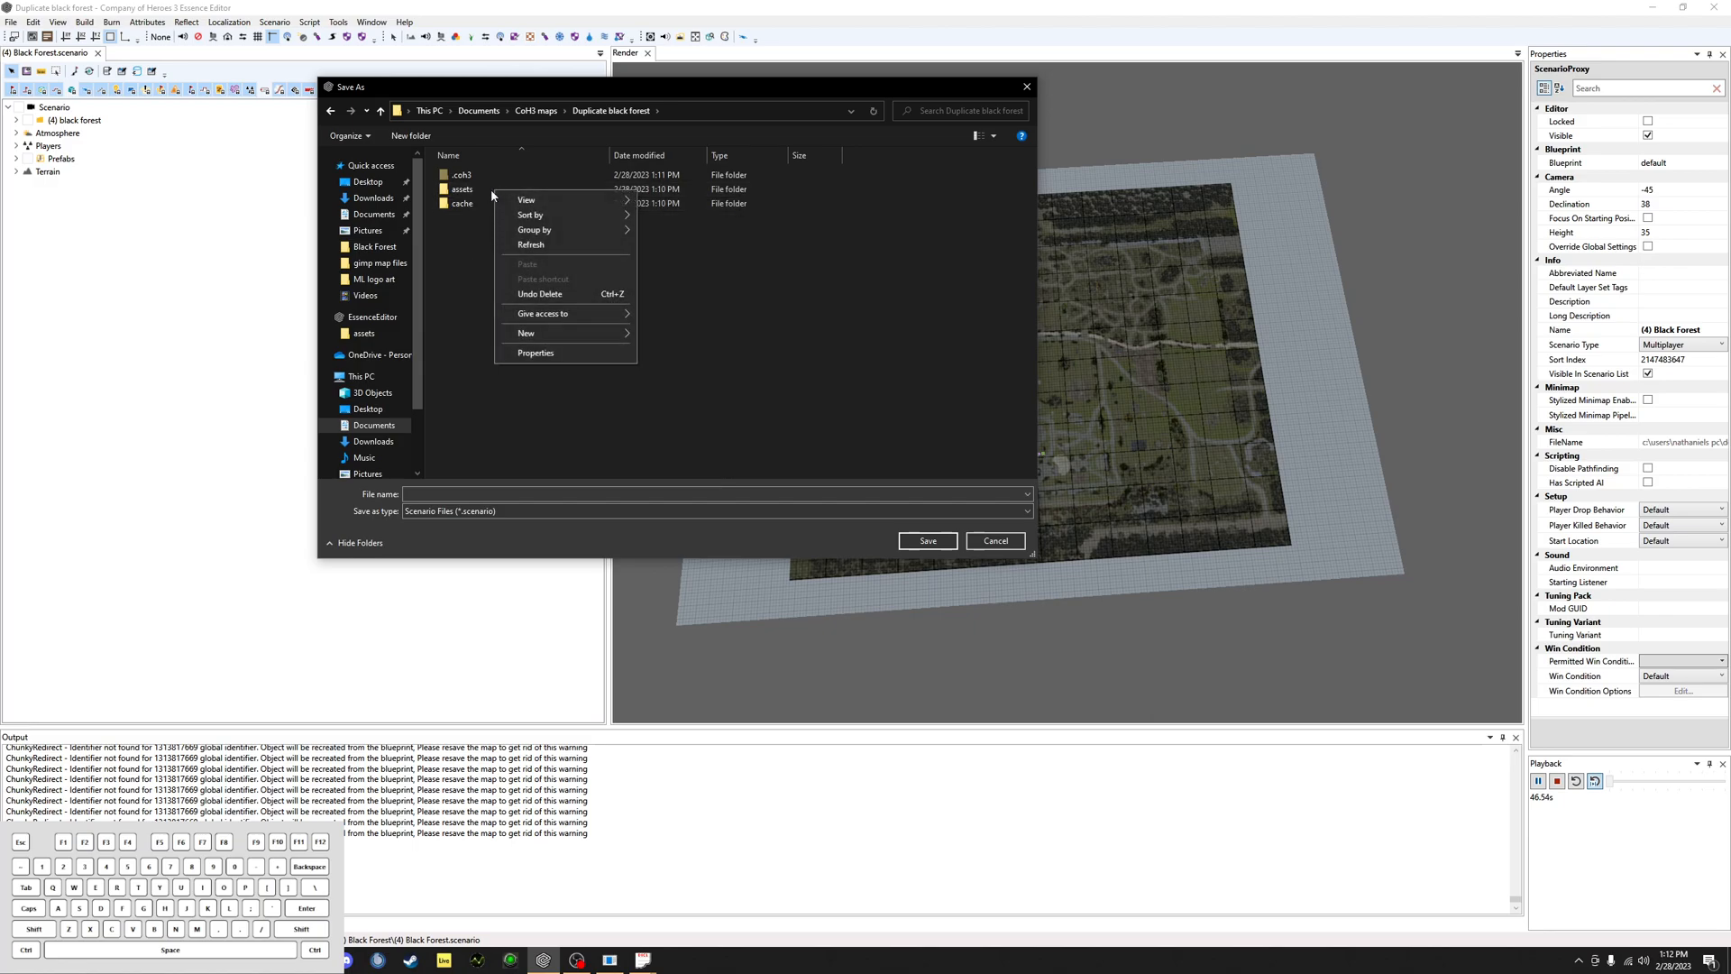
pyautogui.doubleClick(472, 189)
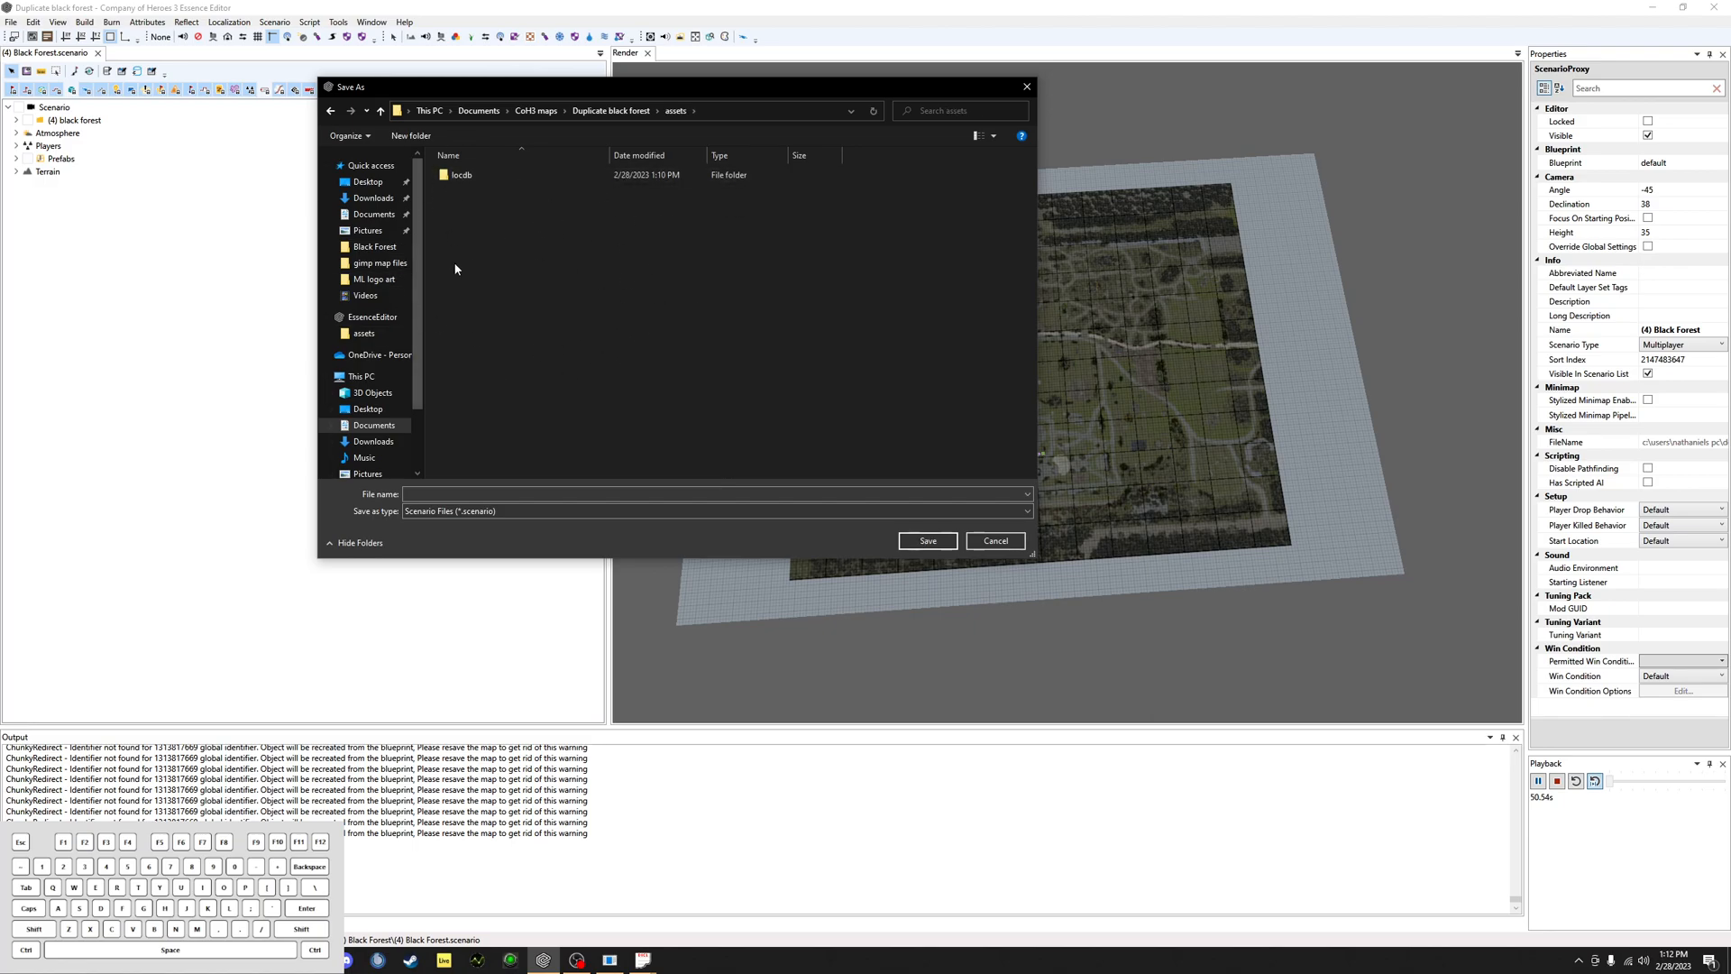
pyautogui.click(311, 961)
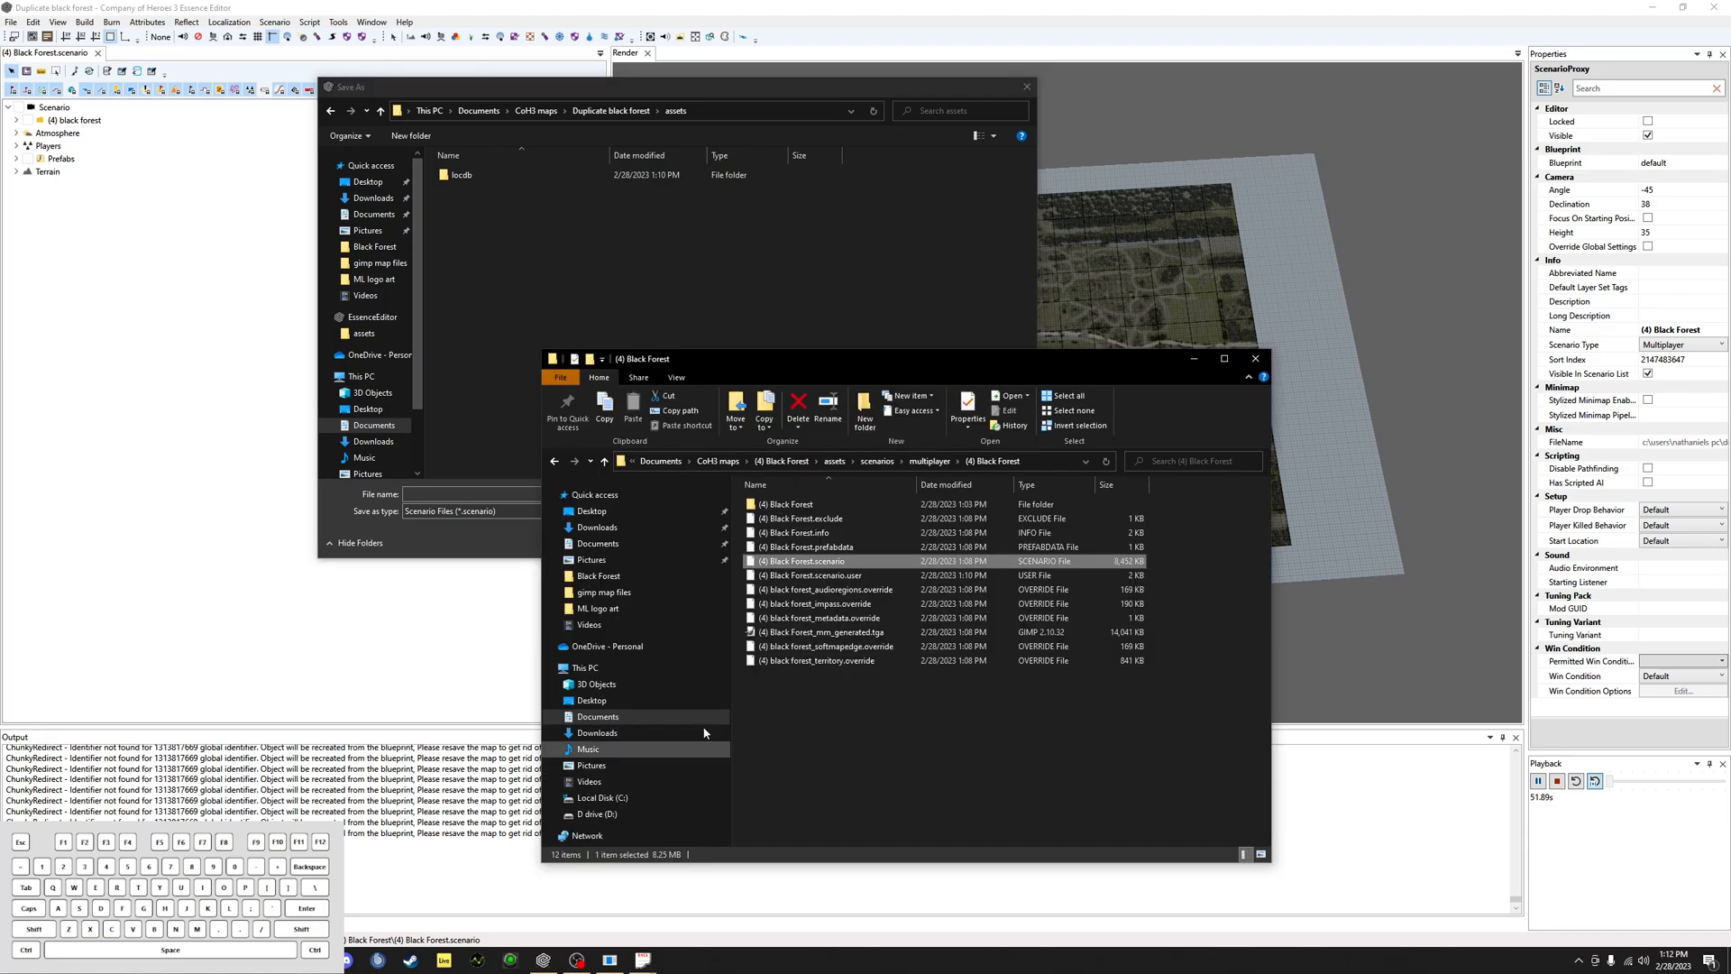
pyautogui.moveTo(869, 363); pyautogui.dragTo(939, 360)
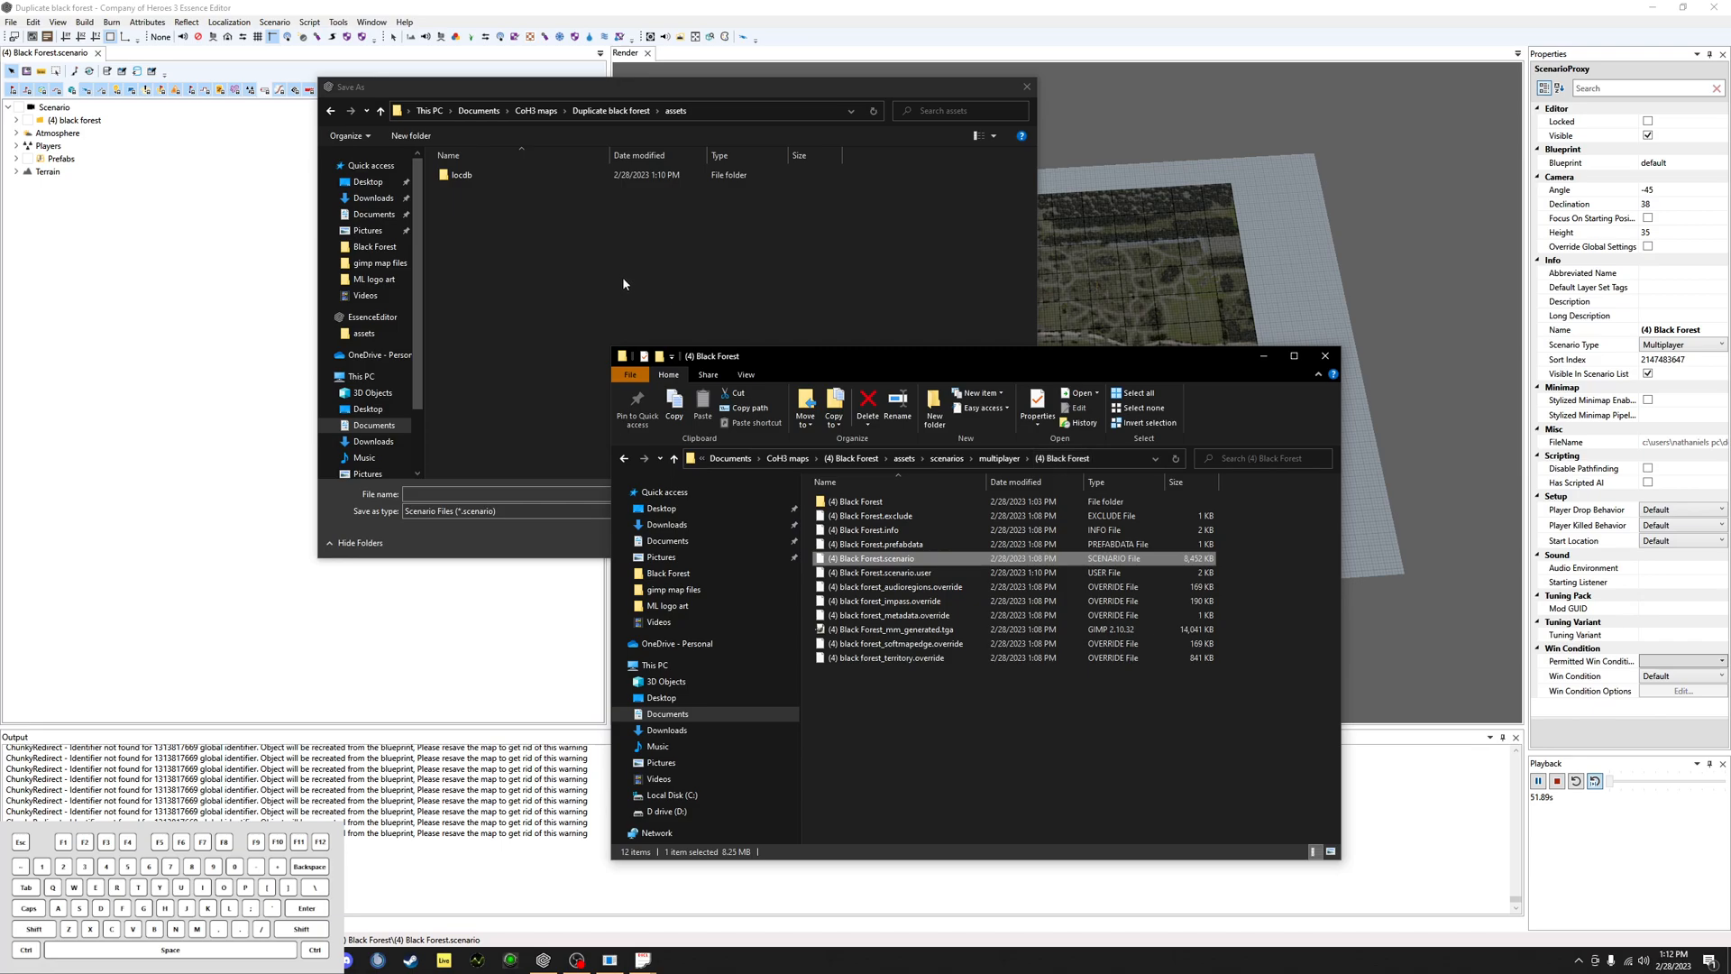
# Step: Create a folder named scenarios inside the Duplicate black forest assets folder and open it
pyautogui.click(403, 140)
pyautogui.click(403, 140)
pyautogui.write('scenarios')
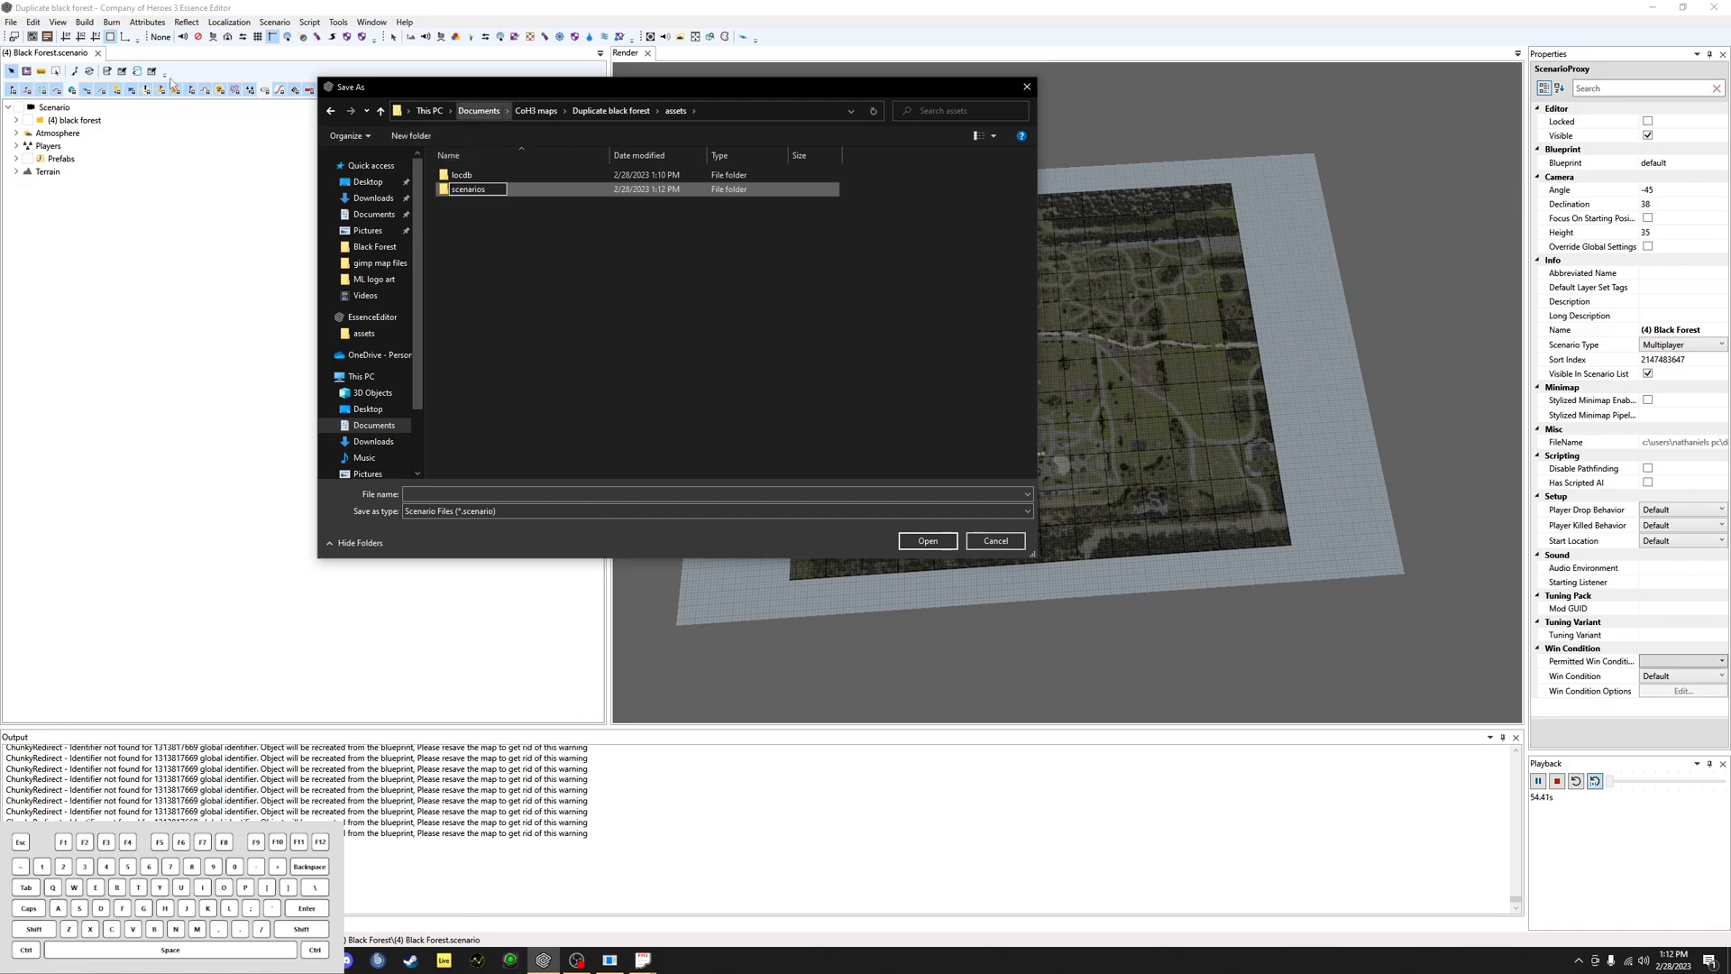
pyautogui.click(571, 253)
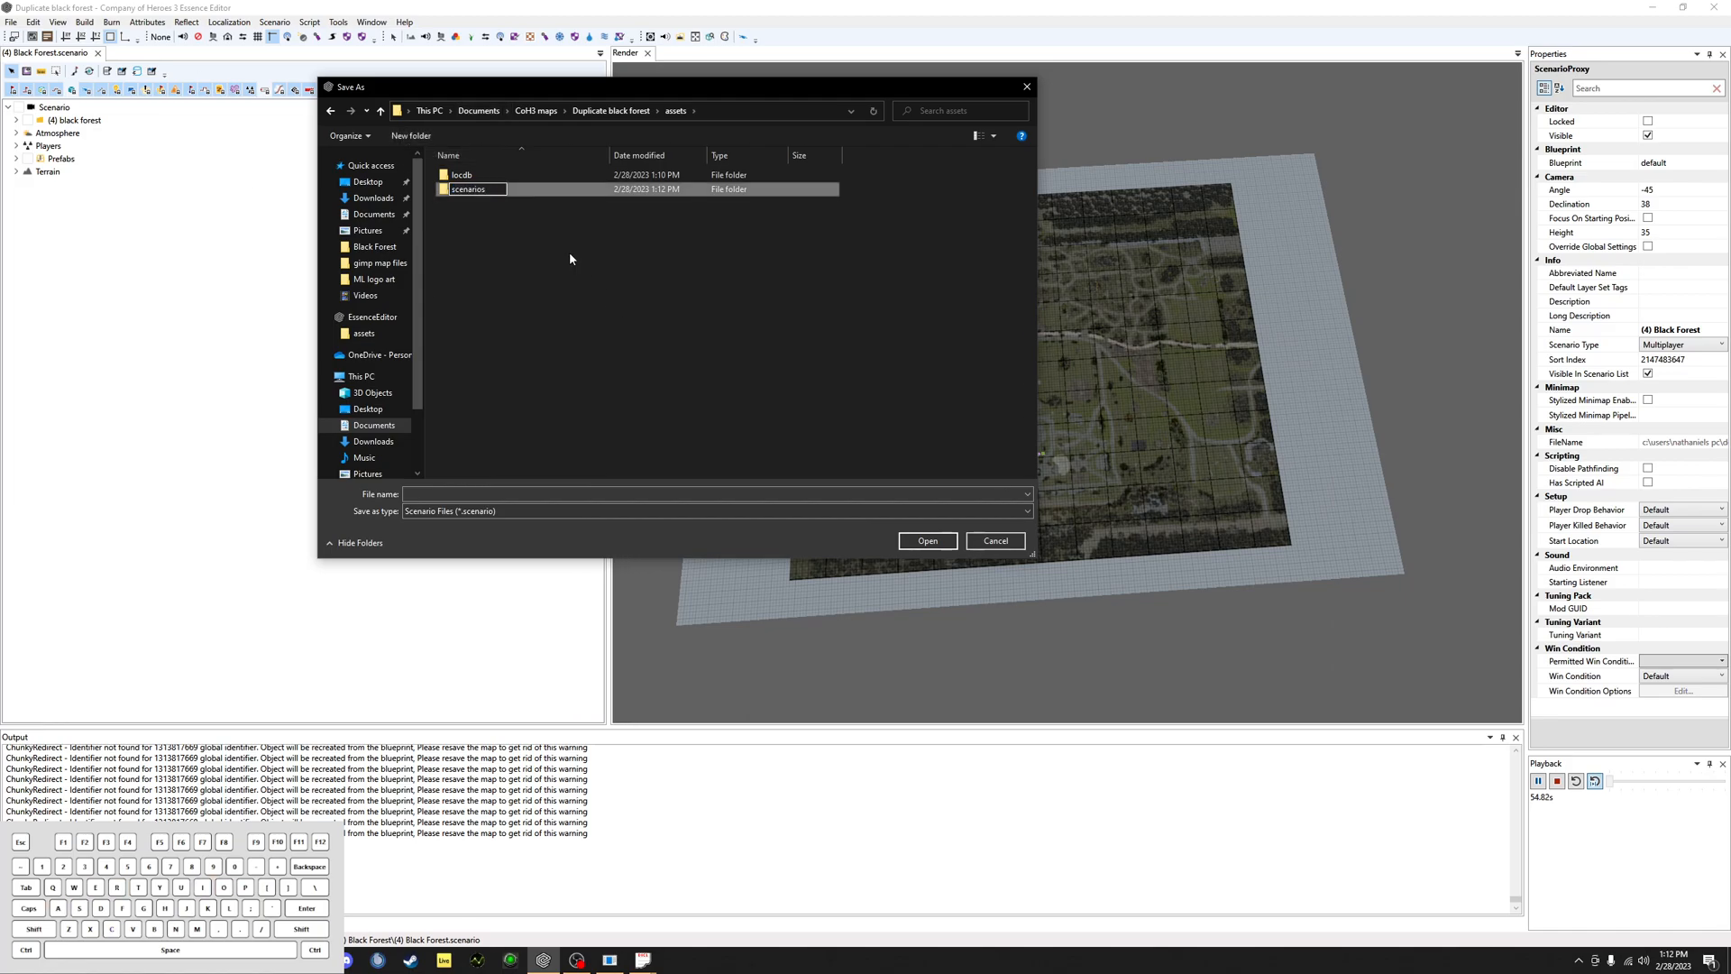
pyautogui.doubleClick(480, 189)
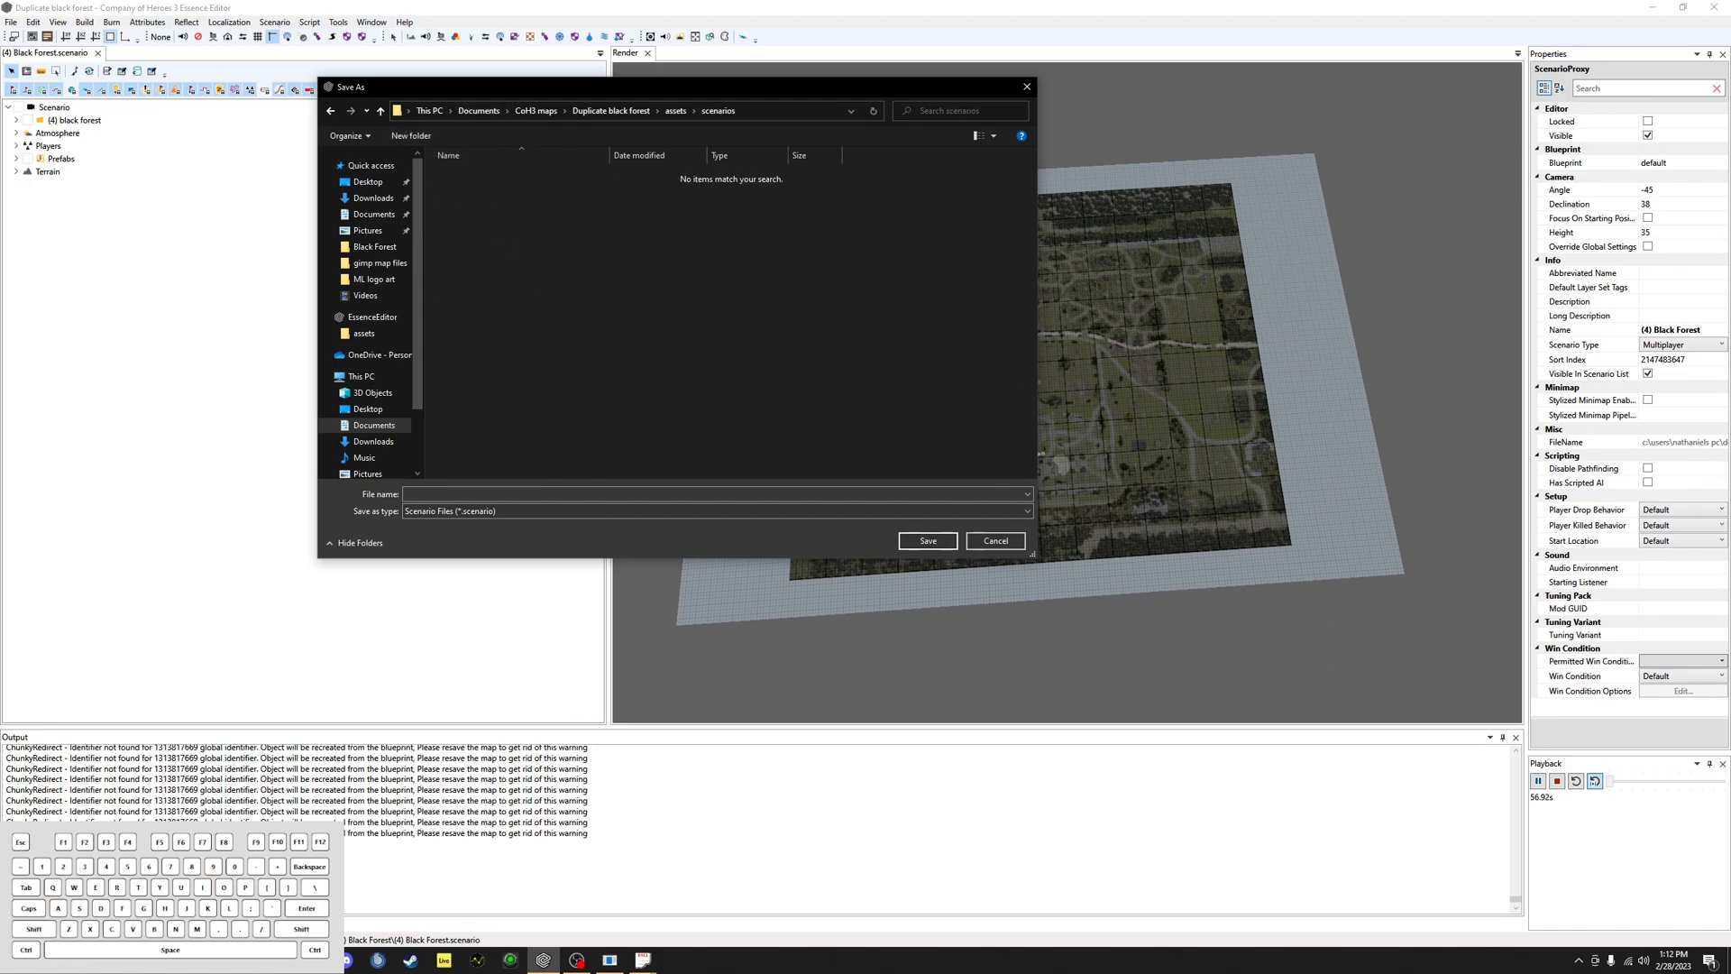
# Step: Create a folder named Multiplayer inside the scenarios folder and open it
pyautogui.click(278, 960)
pyautogui.click(579, 249)
pyautogui.click(400, 134)
pyautogui.write('Multiplayer')
pyautogui.click(577, 283)
pyautogui.doubleClick(485, 172)
# Step: Create a folder named Duplicate black forest inside the Multiplayer folder and open it
pyautogui.click(425, 134)
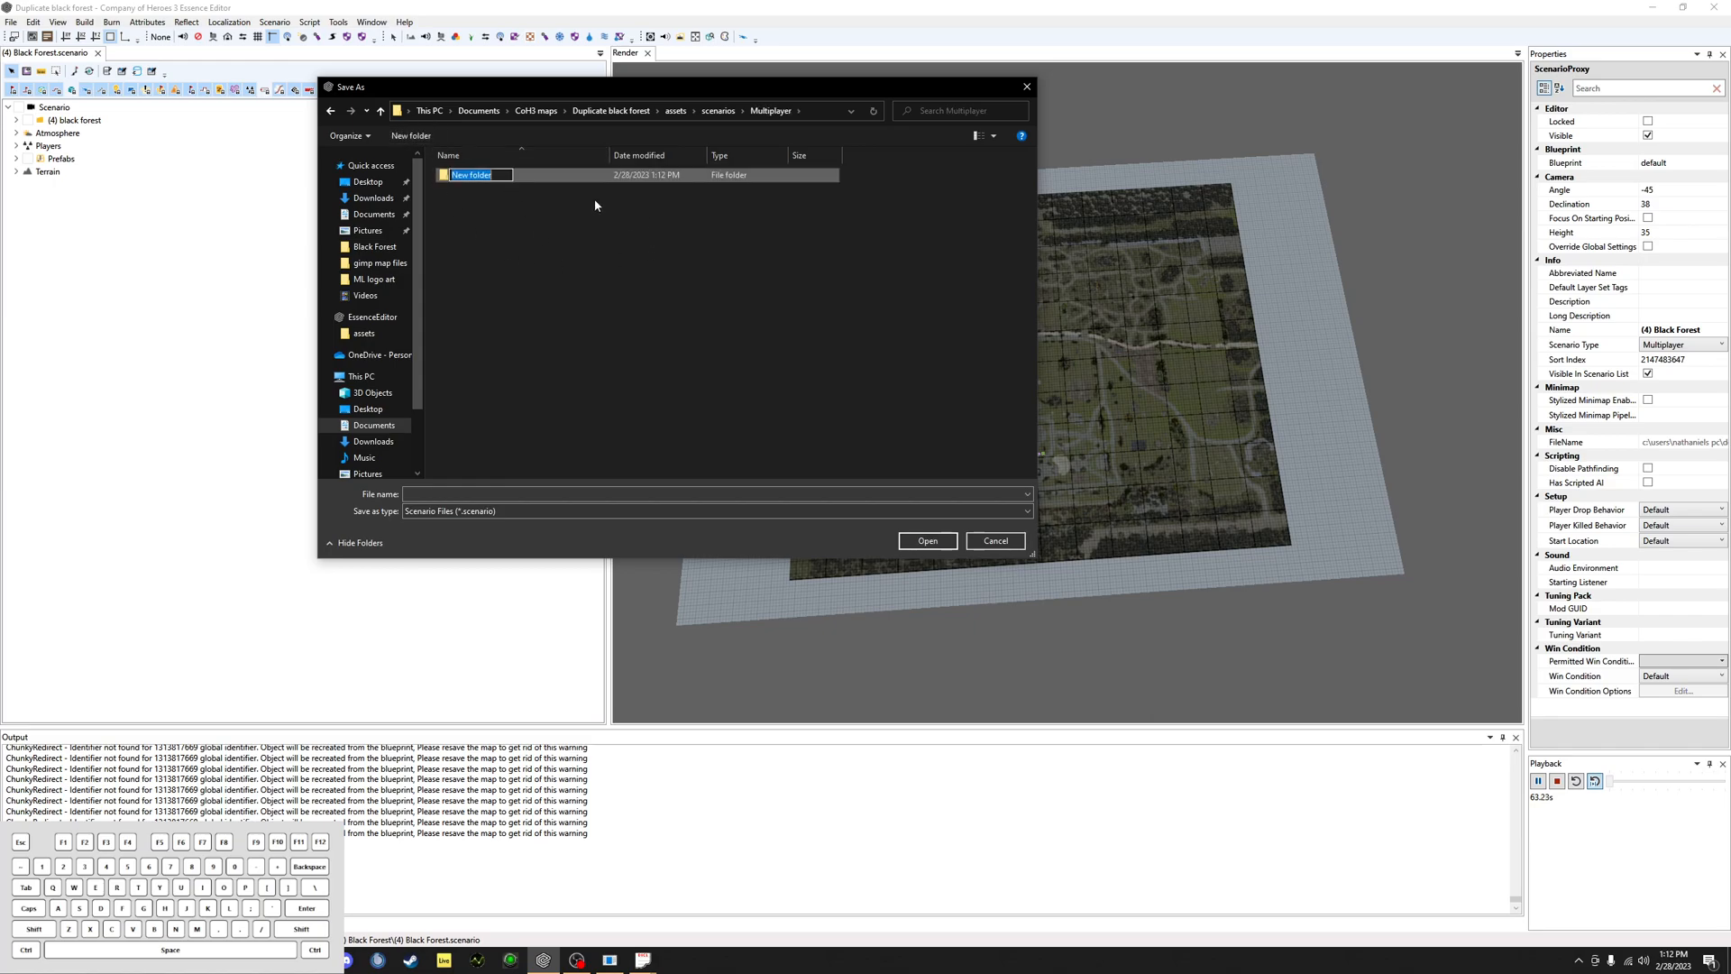
pyautogui.write('Duplicate black ')
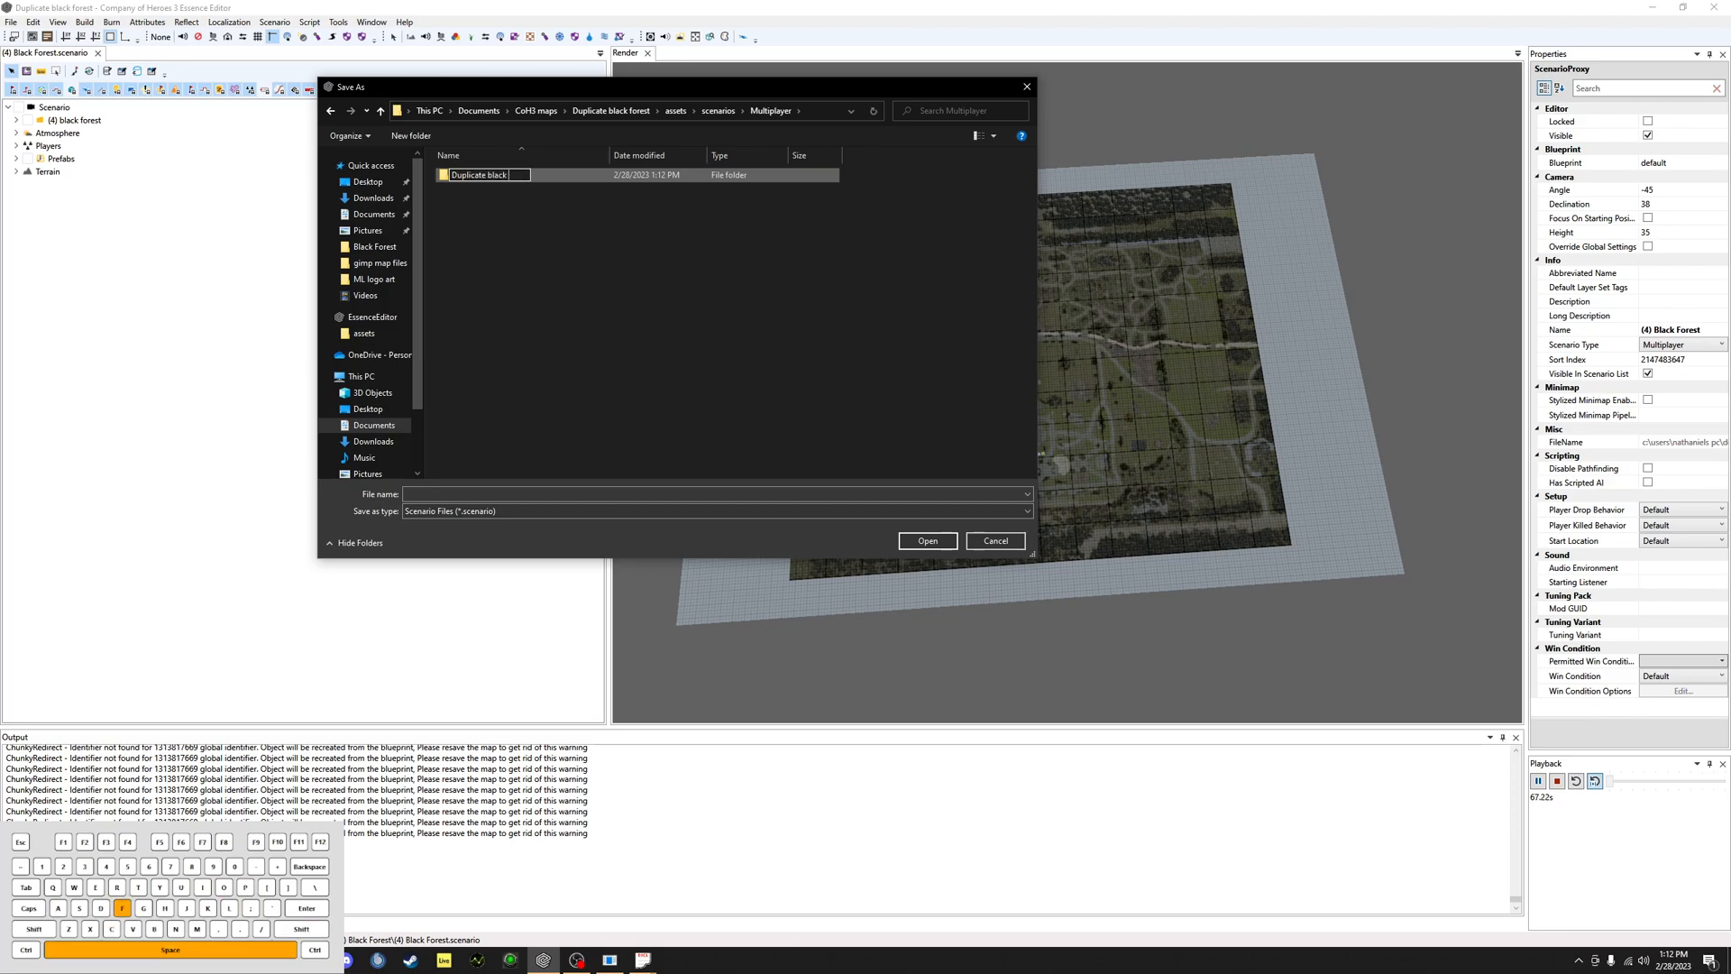
pyautogui.write('forest')
pyautogui.click(441, 227)
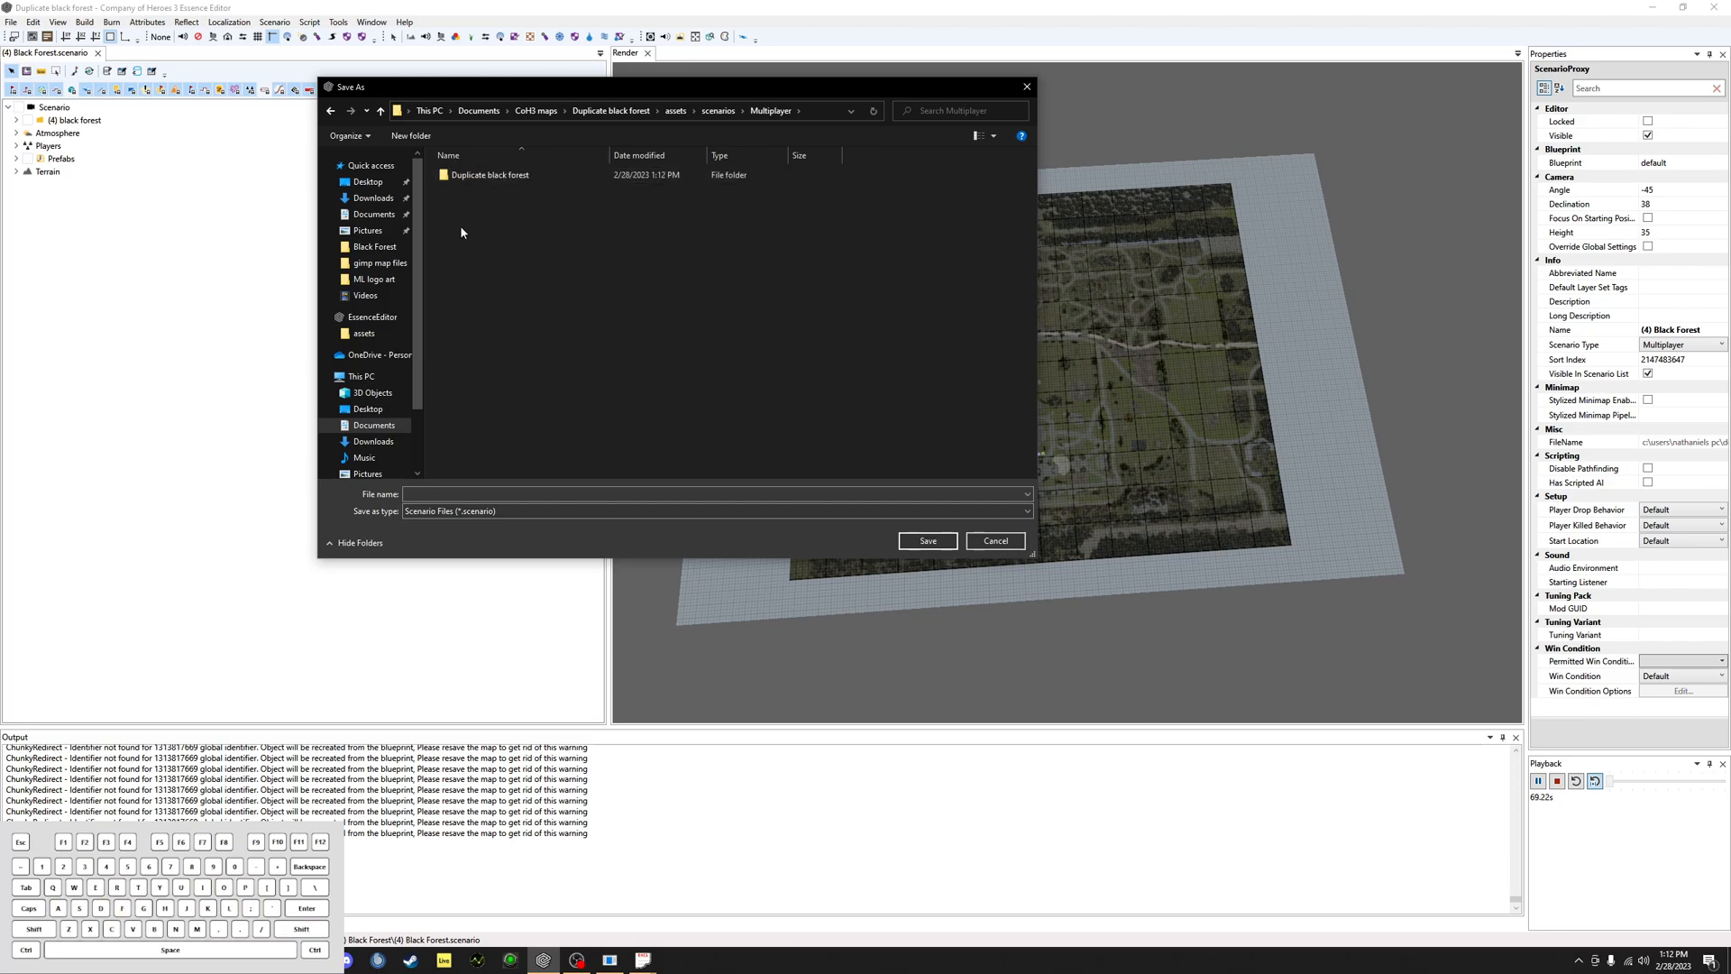
pyautogui.doubleClick(529, 179)
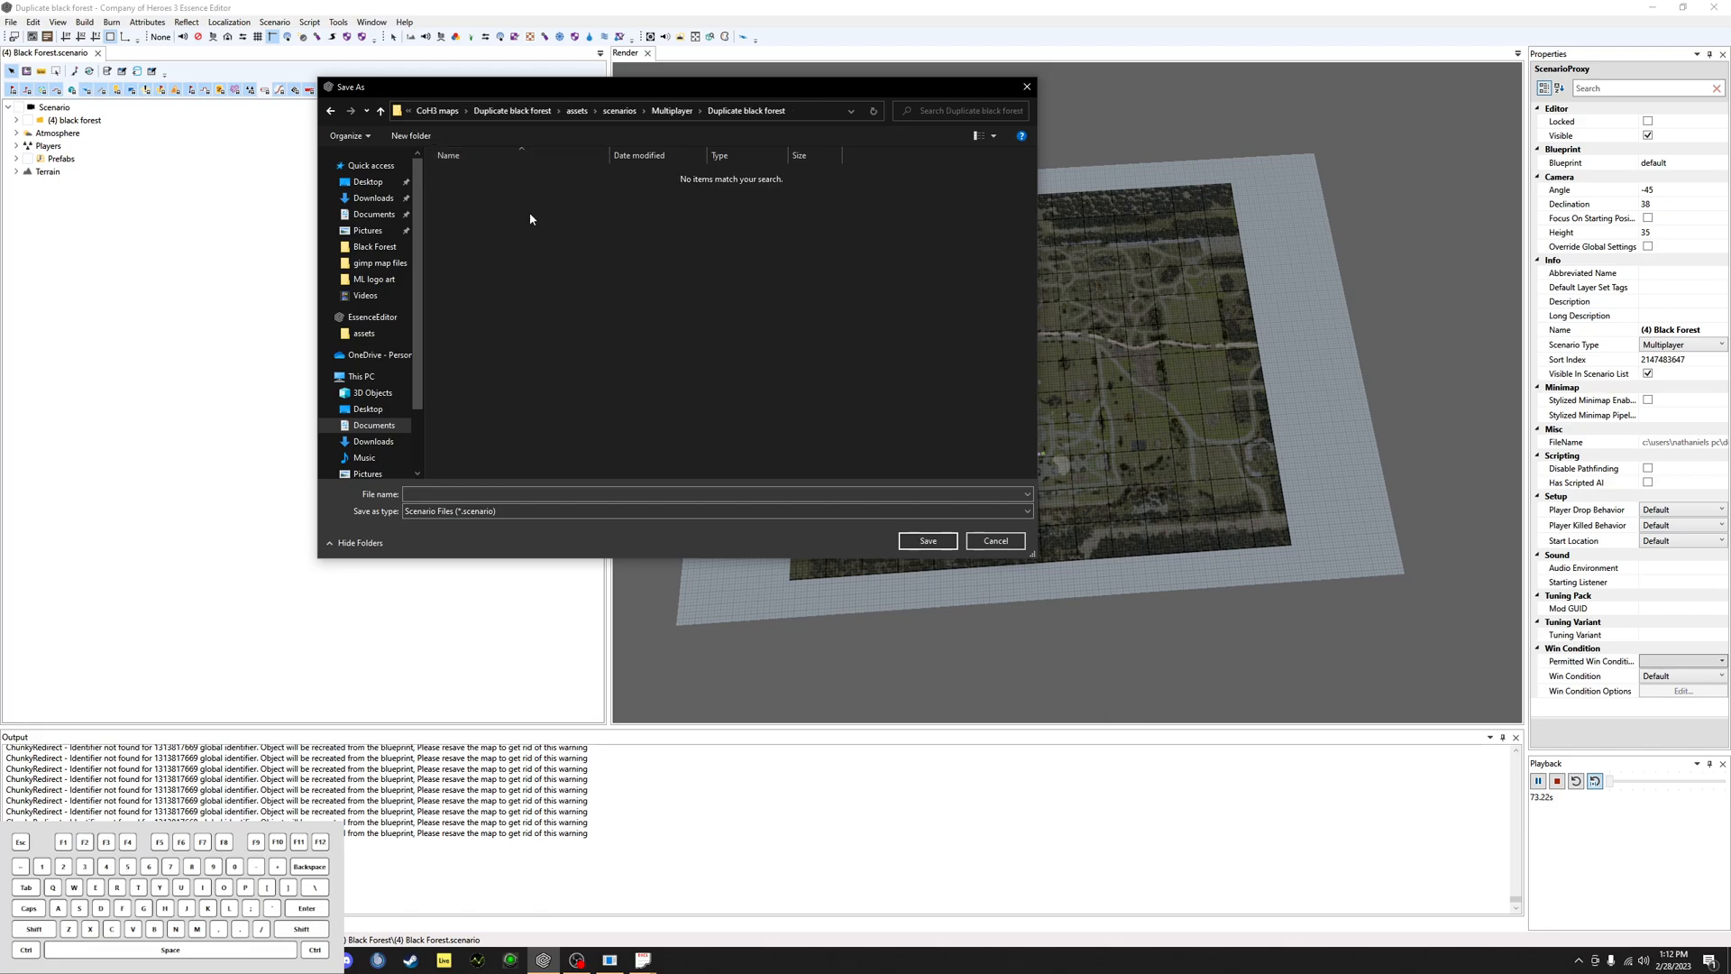
# Step: Add a nested subfolder, also named Duplicate black forest, inside the multiplayer map's own folder
pyautogui.click(467, 495)
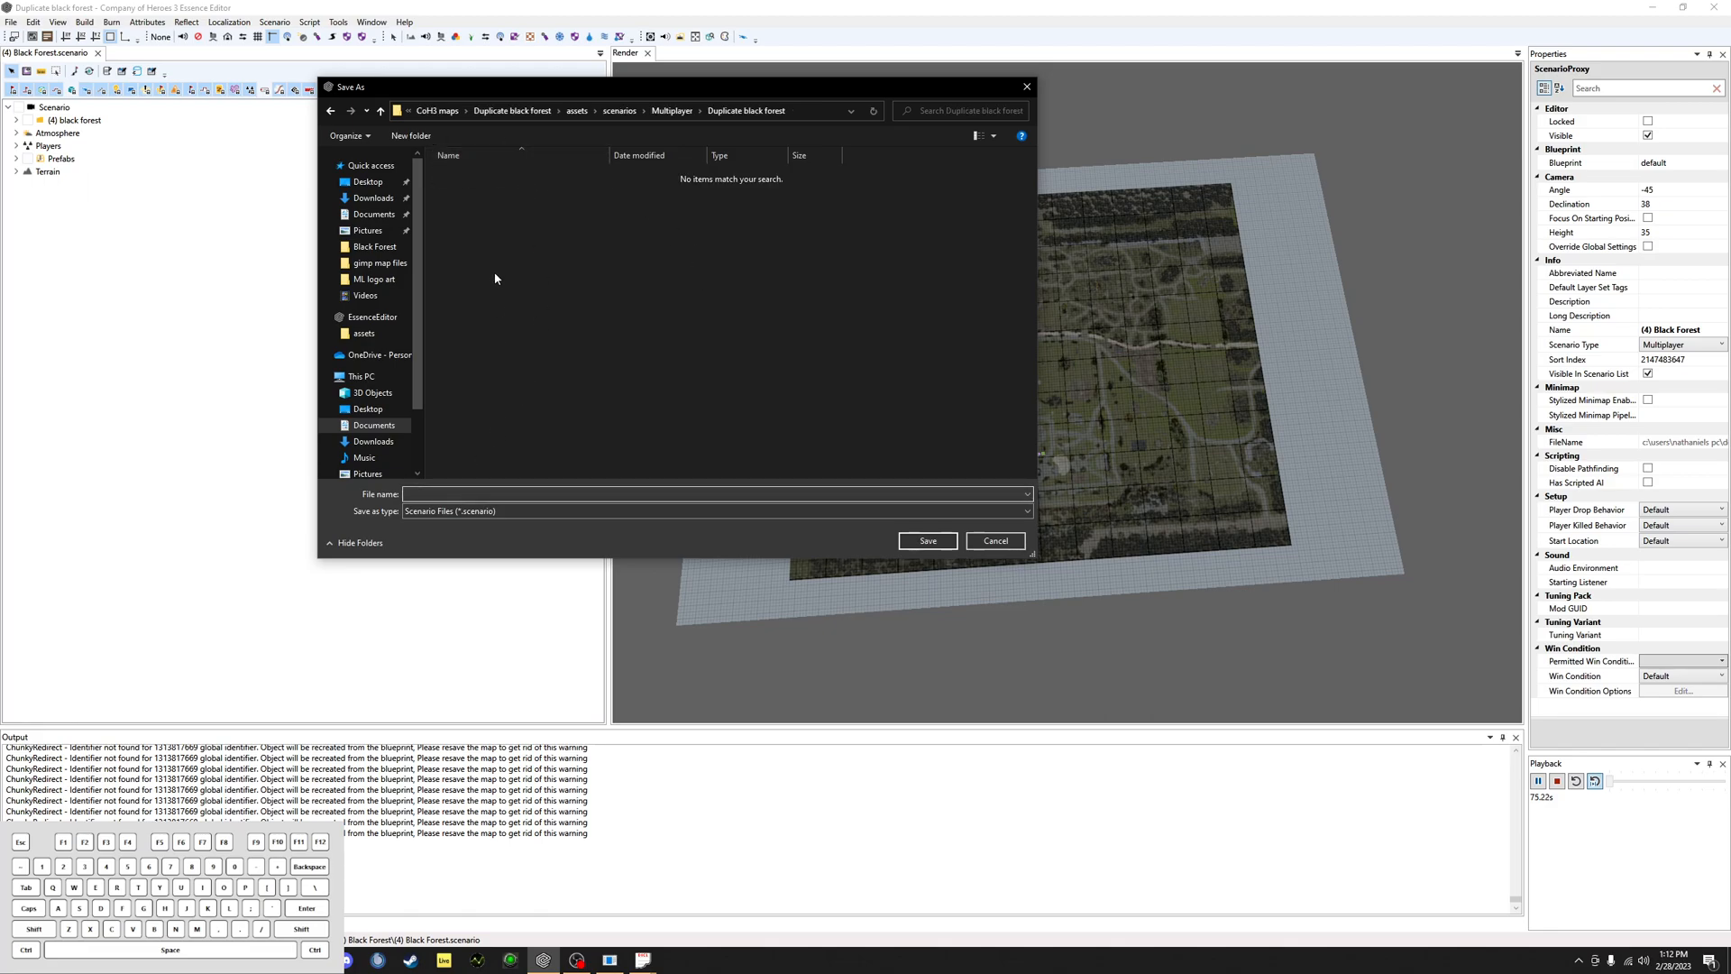
pyautogui.click(408, 136)
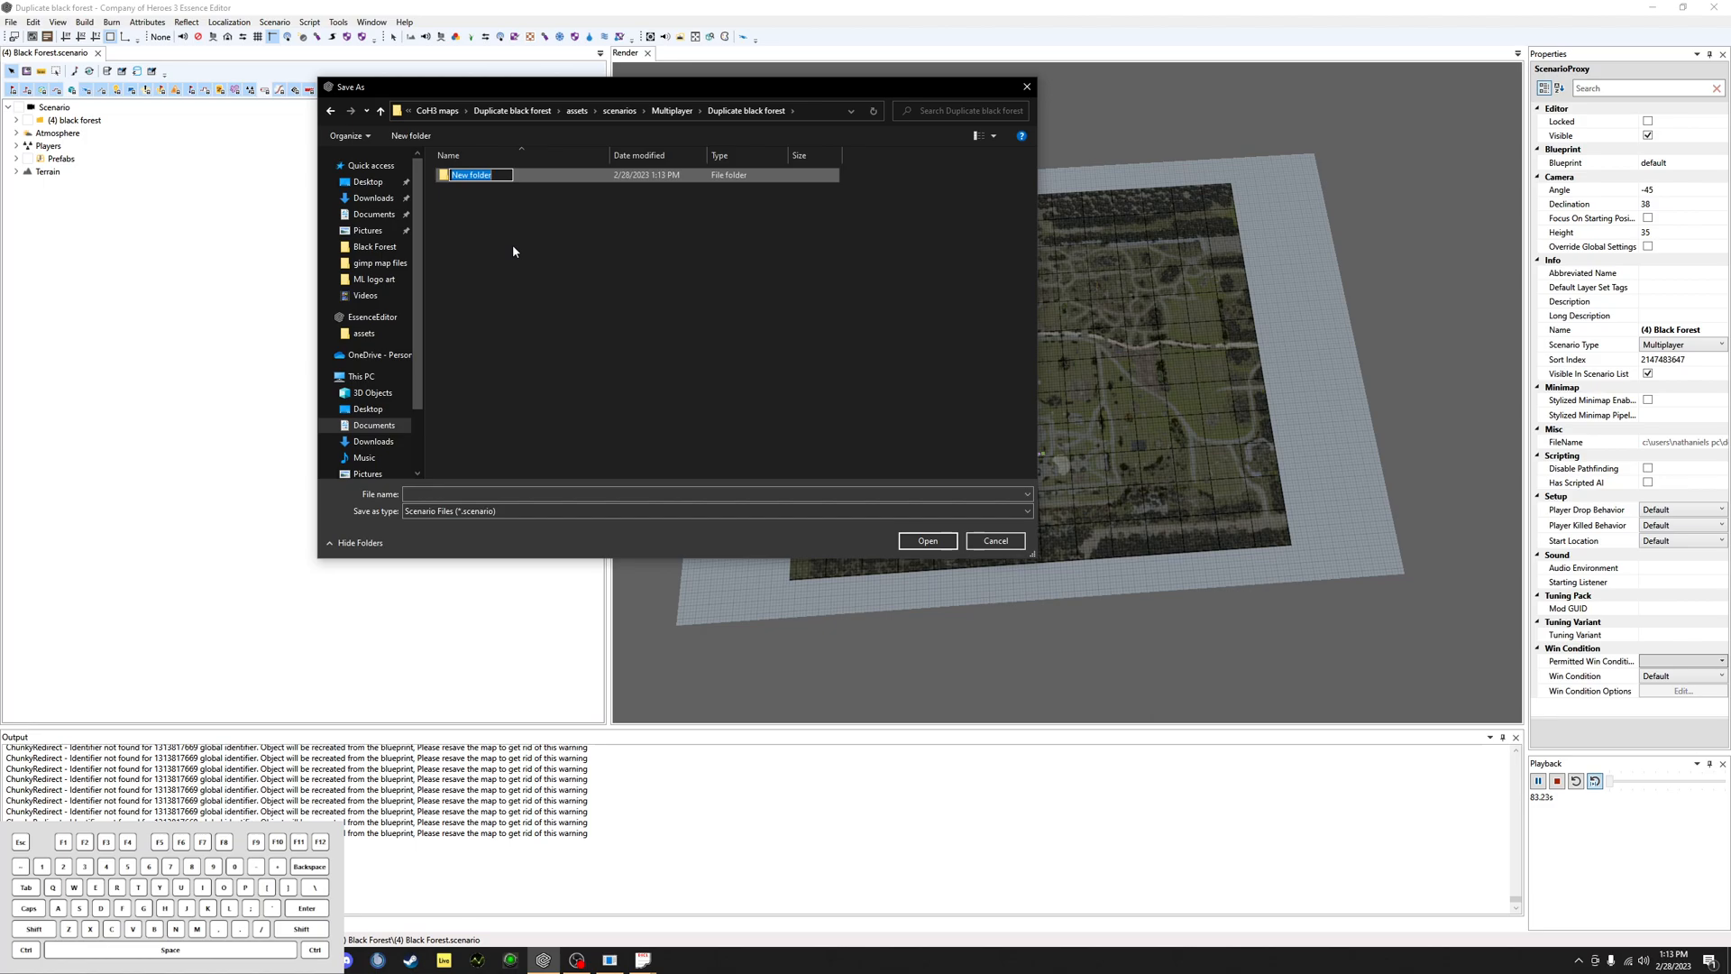
pyautogui.write('Duplicate black forest')
pyautogui.press('Return')
pyautogui.click(525, 236)
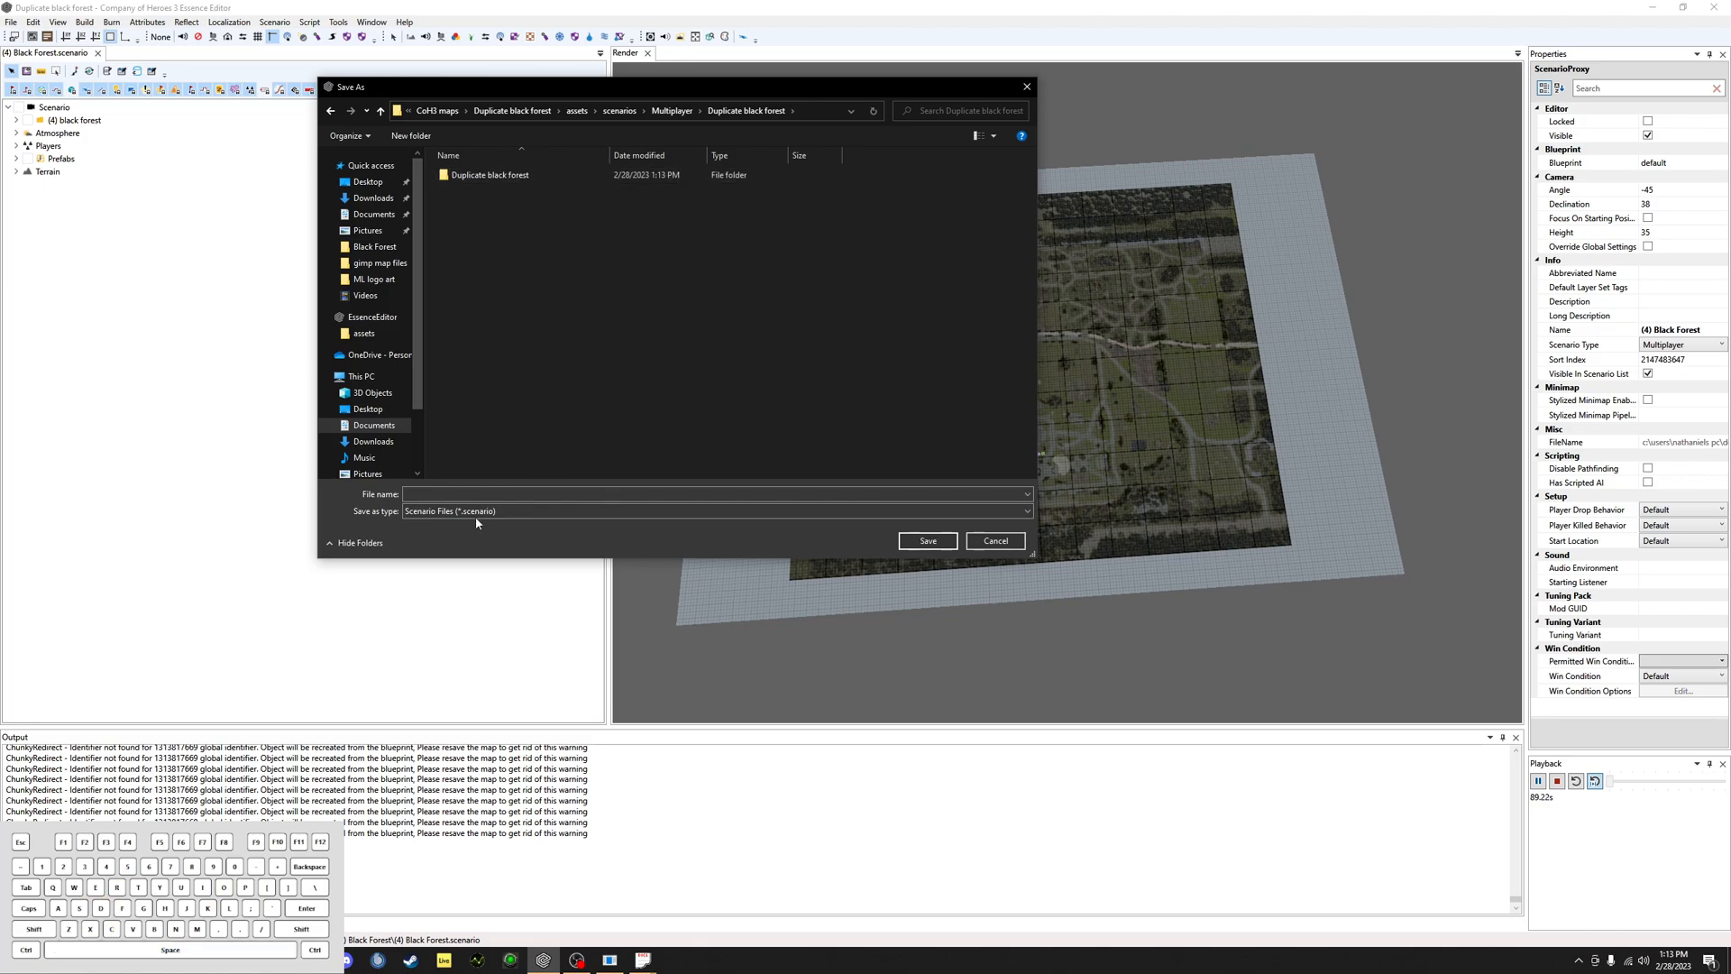
# Step: Save the scenario copy as Duplicate black forest.scenario in the outer Duplicate black forest folder under Multiplayer
pyautogui.write('D')
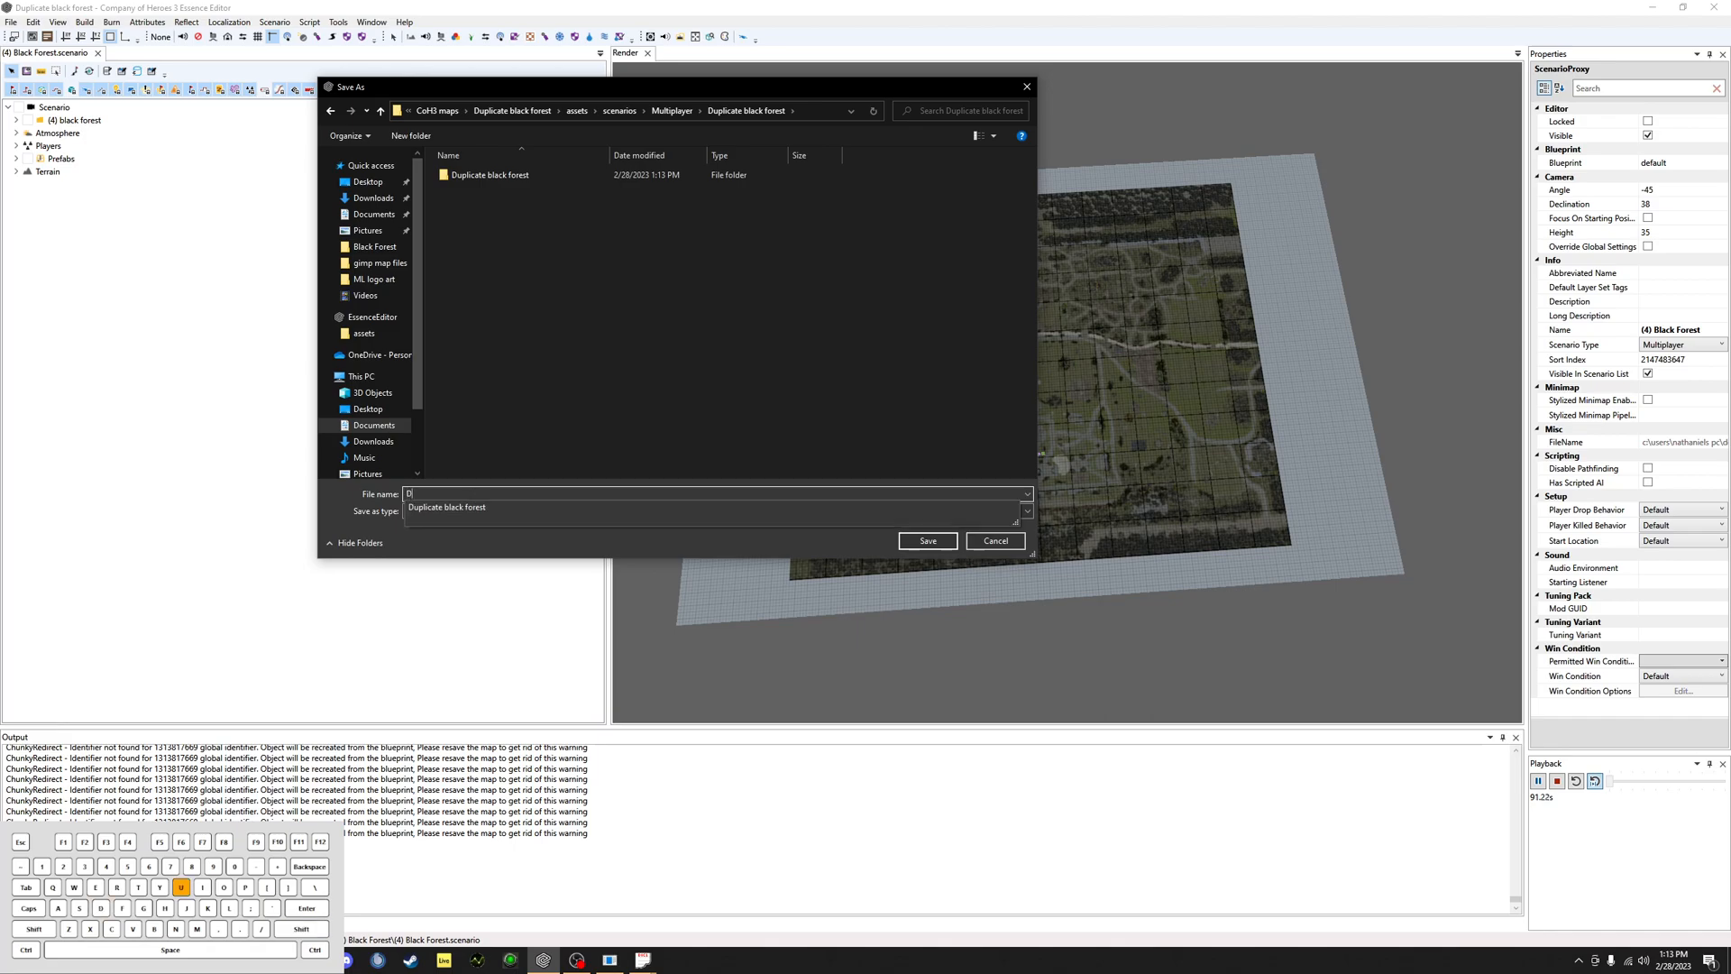
pyautogui.write('uplicate black forest.scenario')
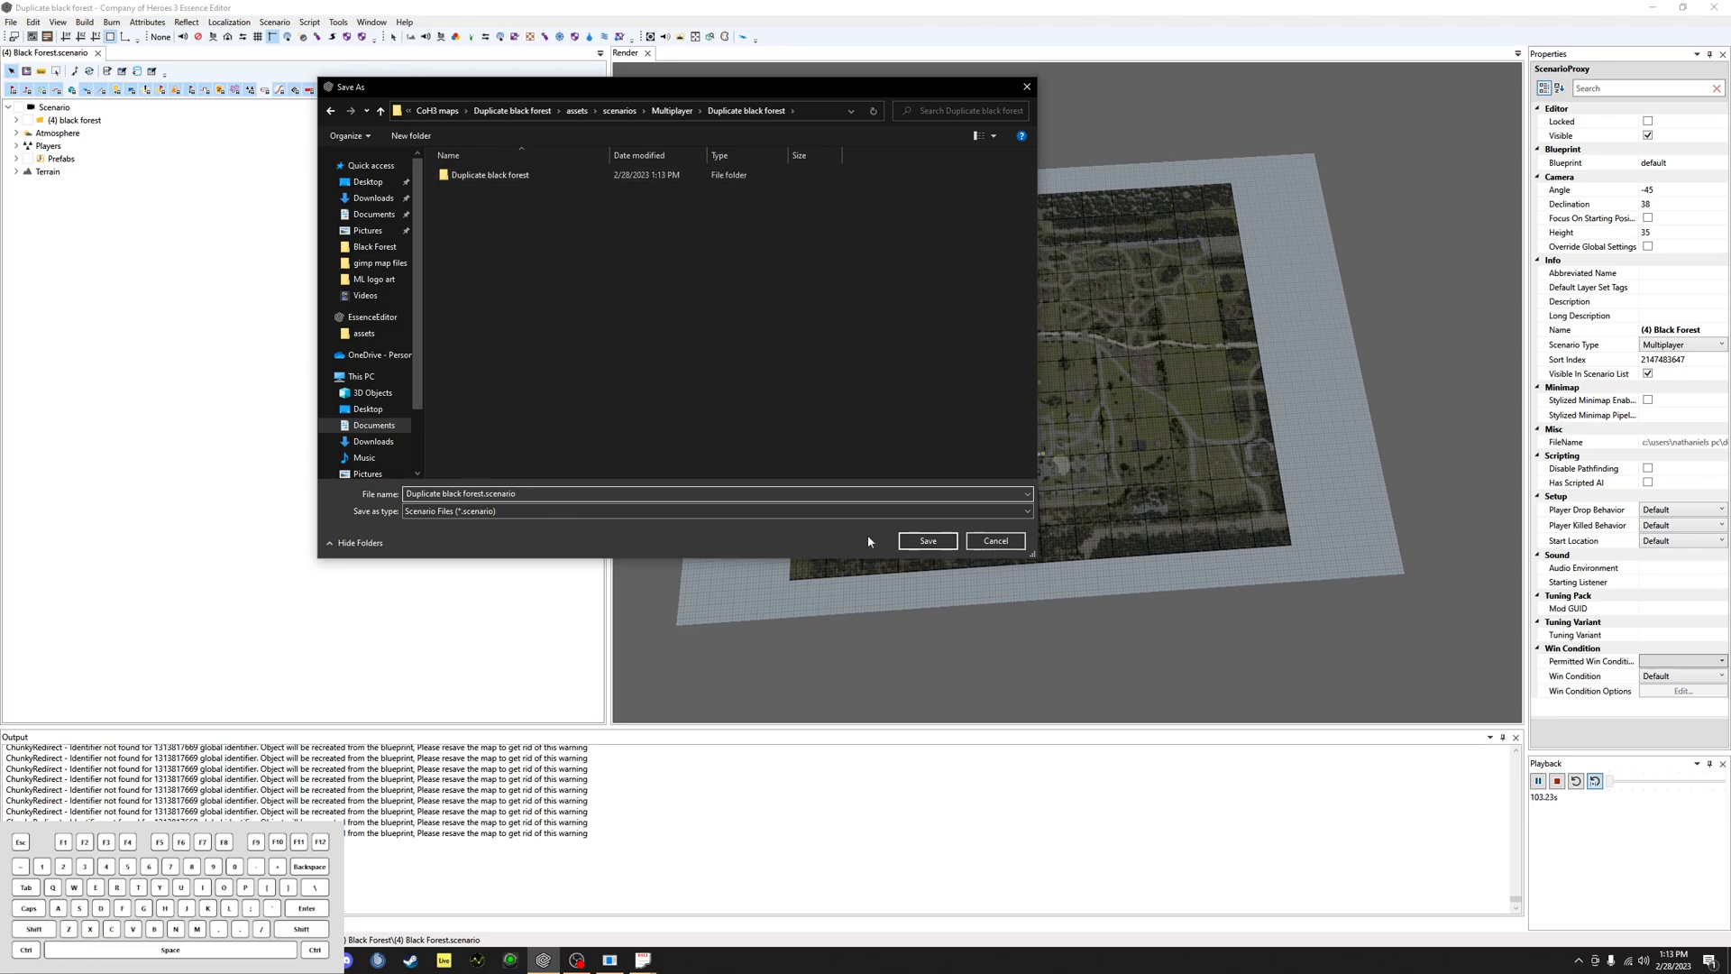
pyautogui.click(929, 540)
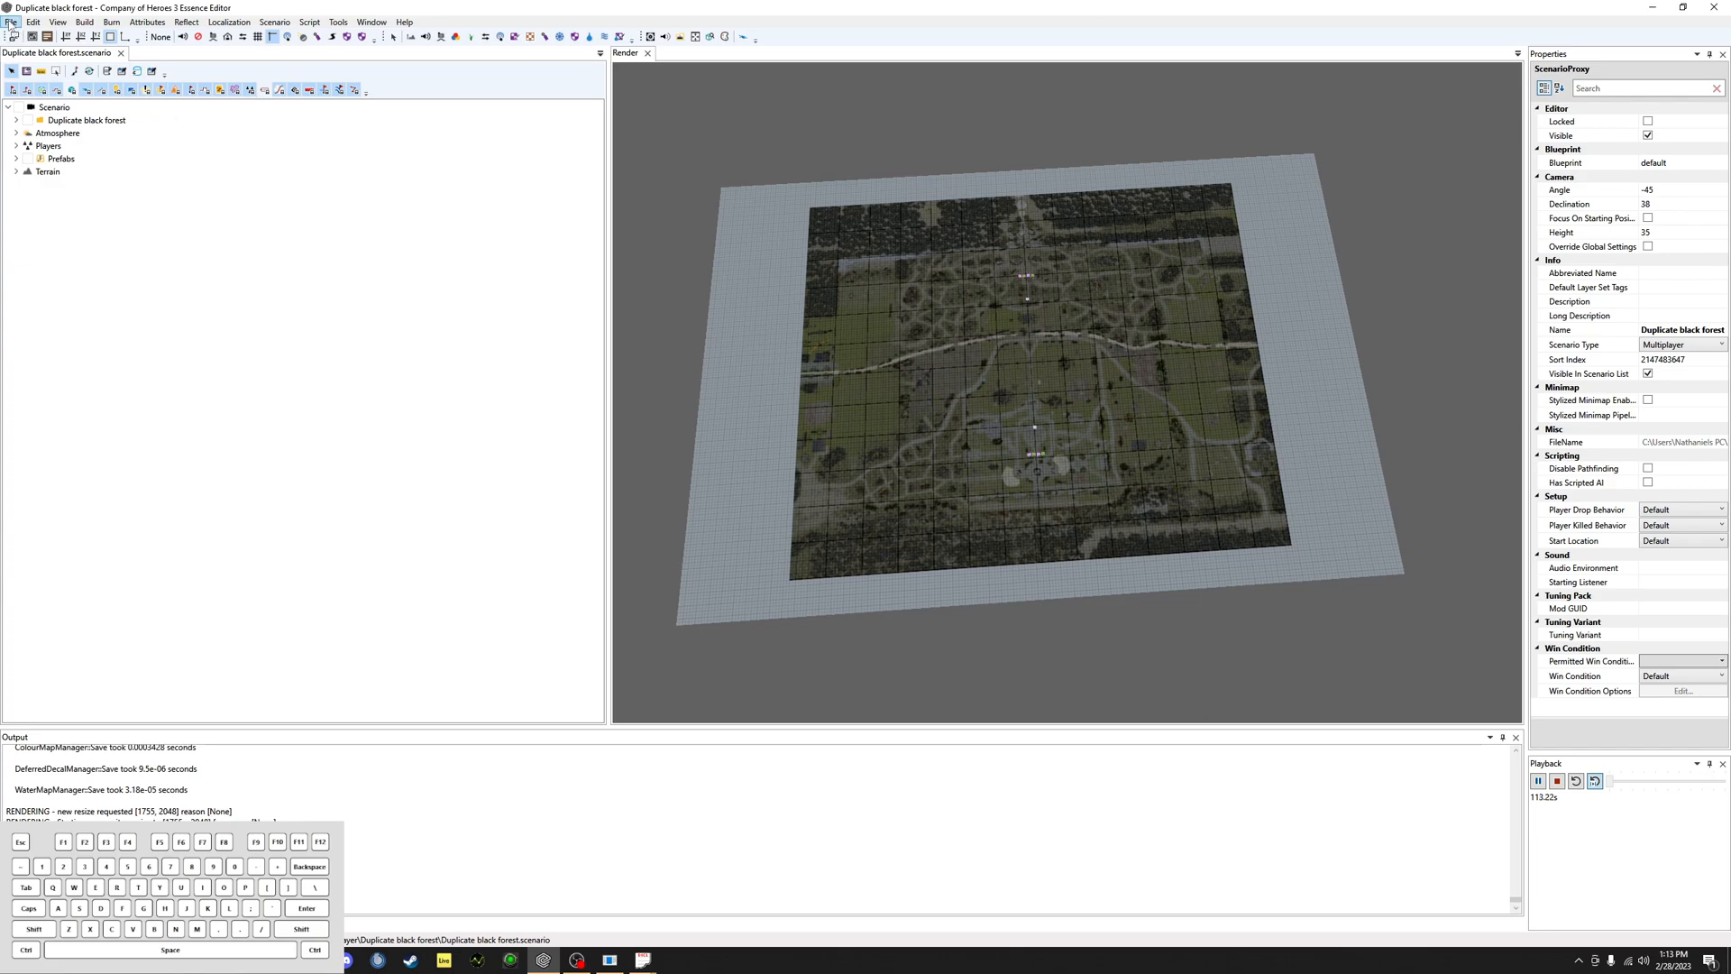
# Step: Close the editor, dismiss the error report message, relaunch the editor and open the recent mod (4) Black Forest.coh3mod
pyautogui.click(1718, 8)
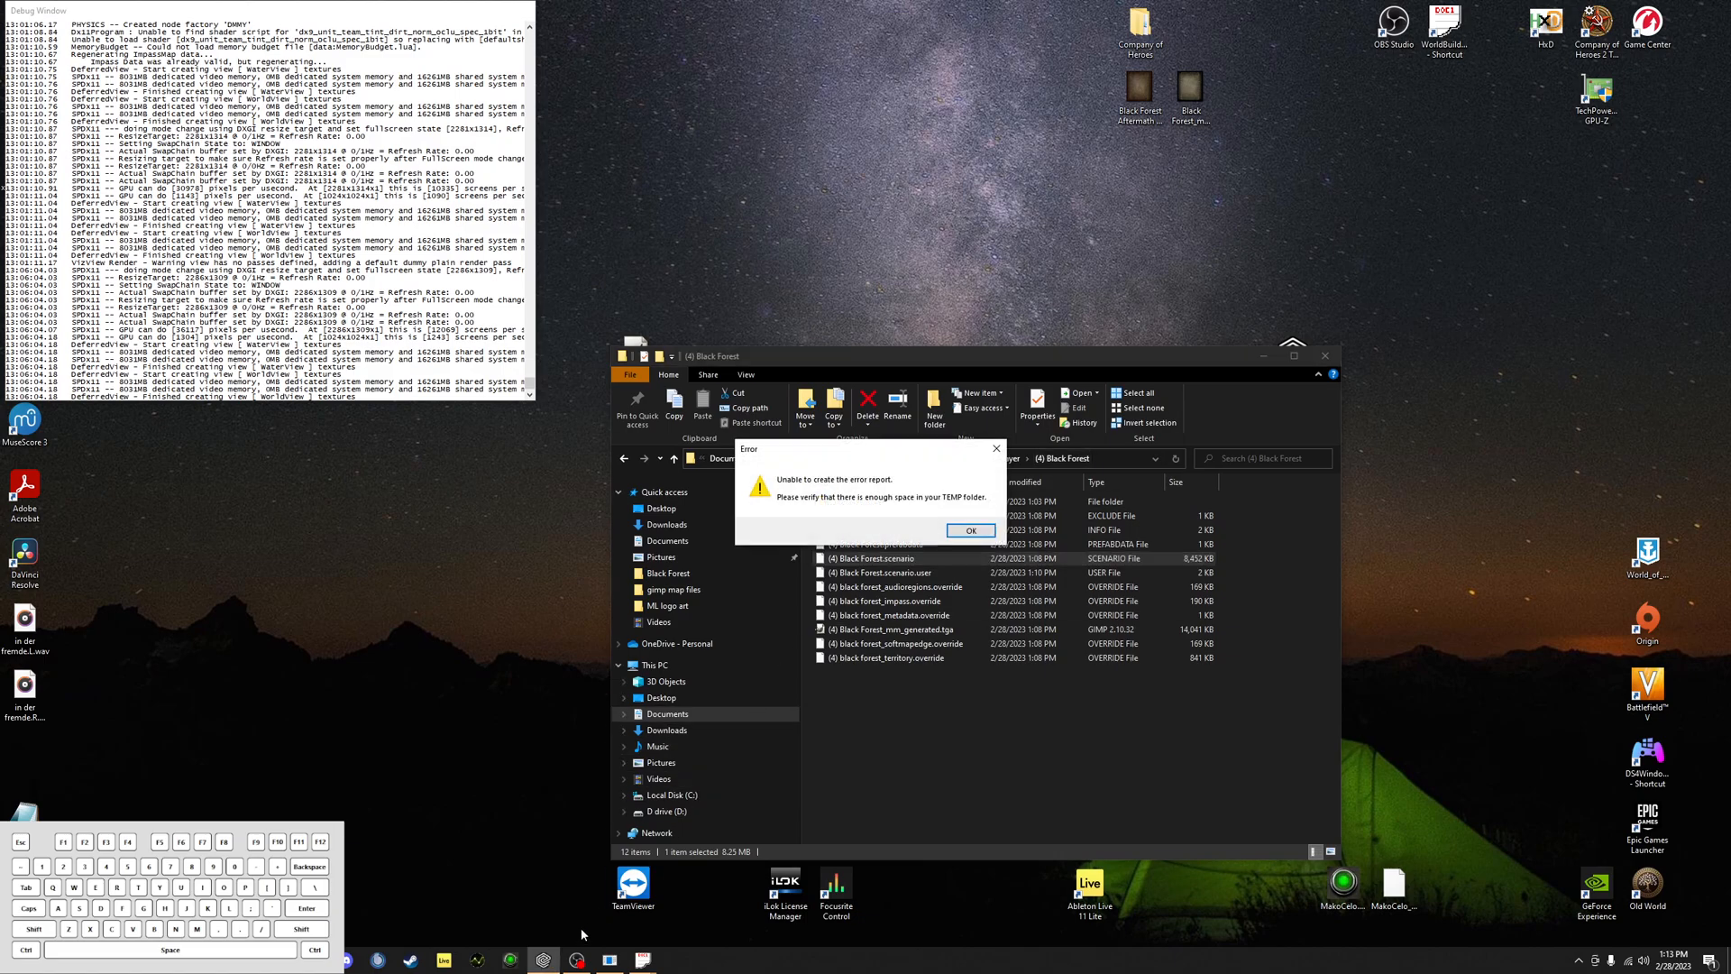
pyautogui.click(960, 530)
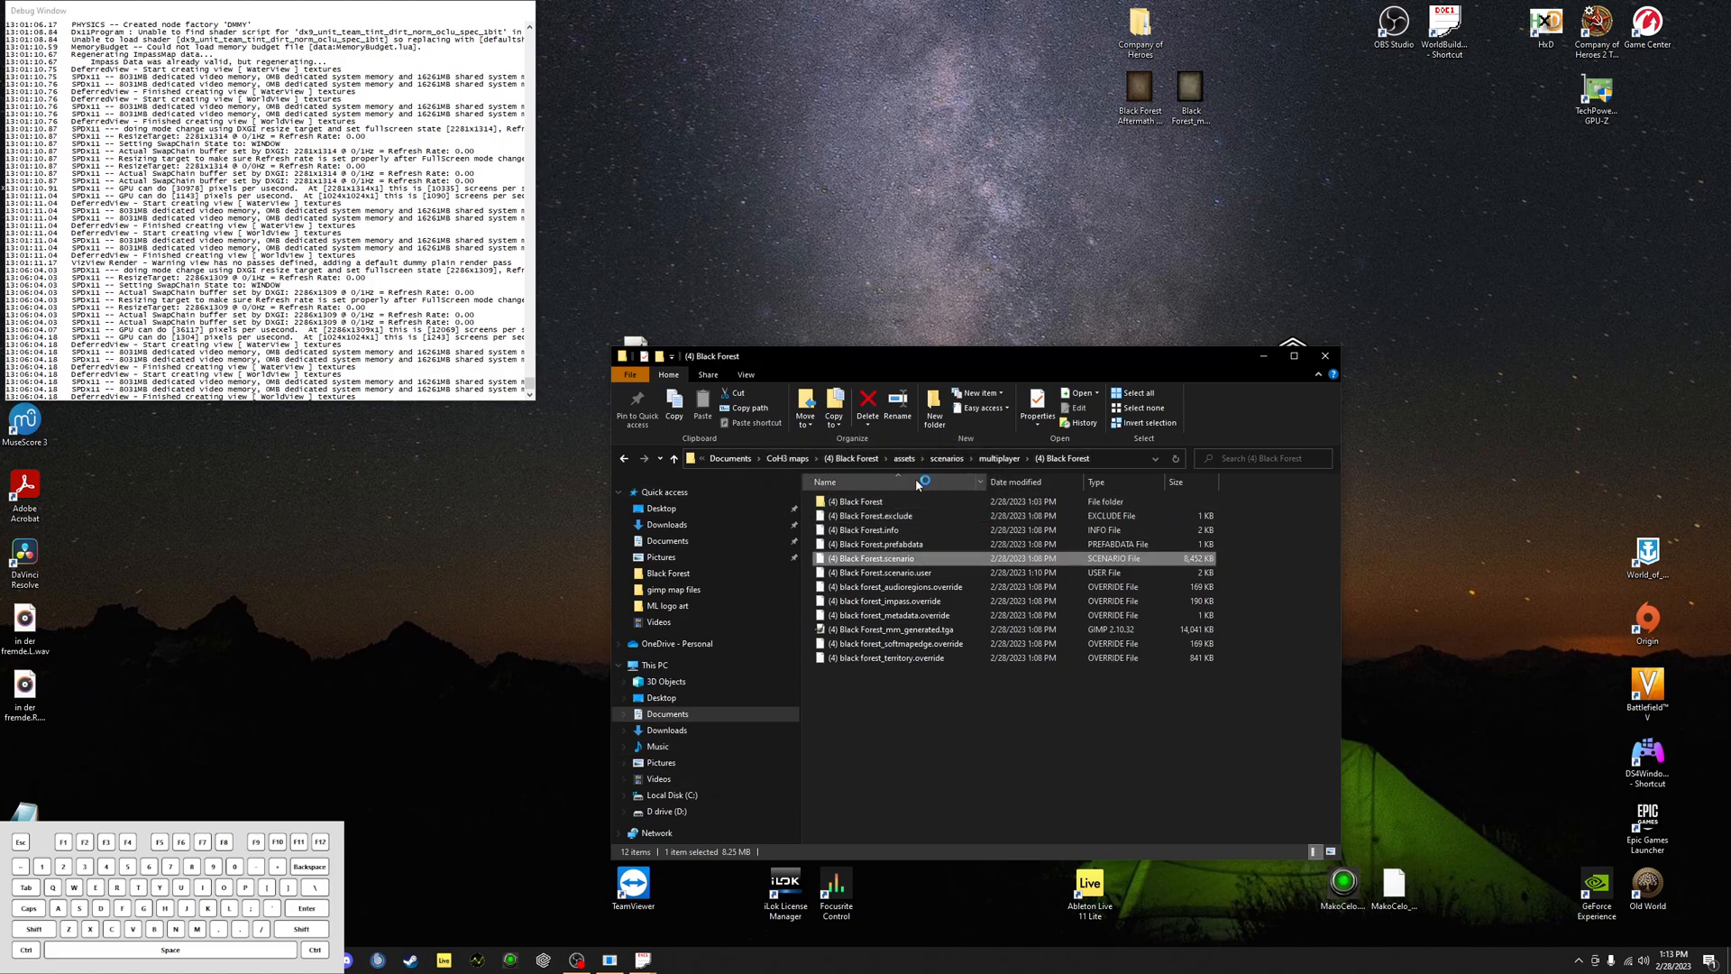
pyautogui.click(542, 959)
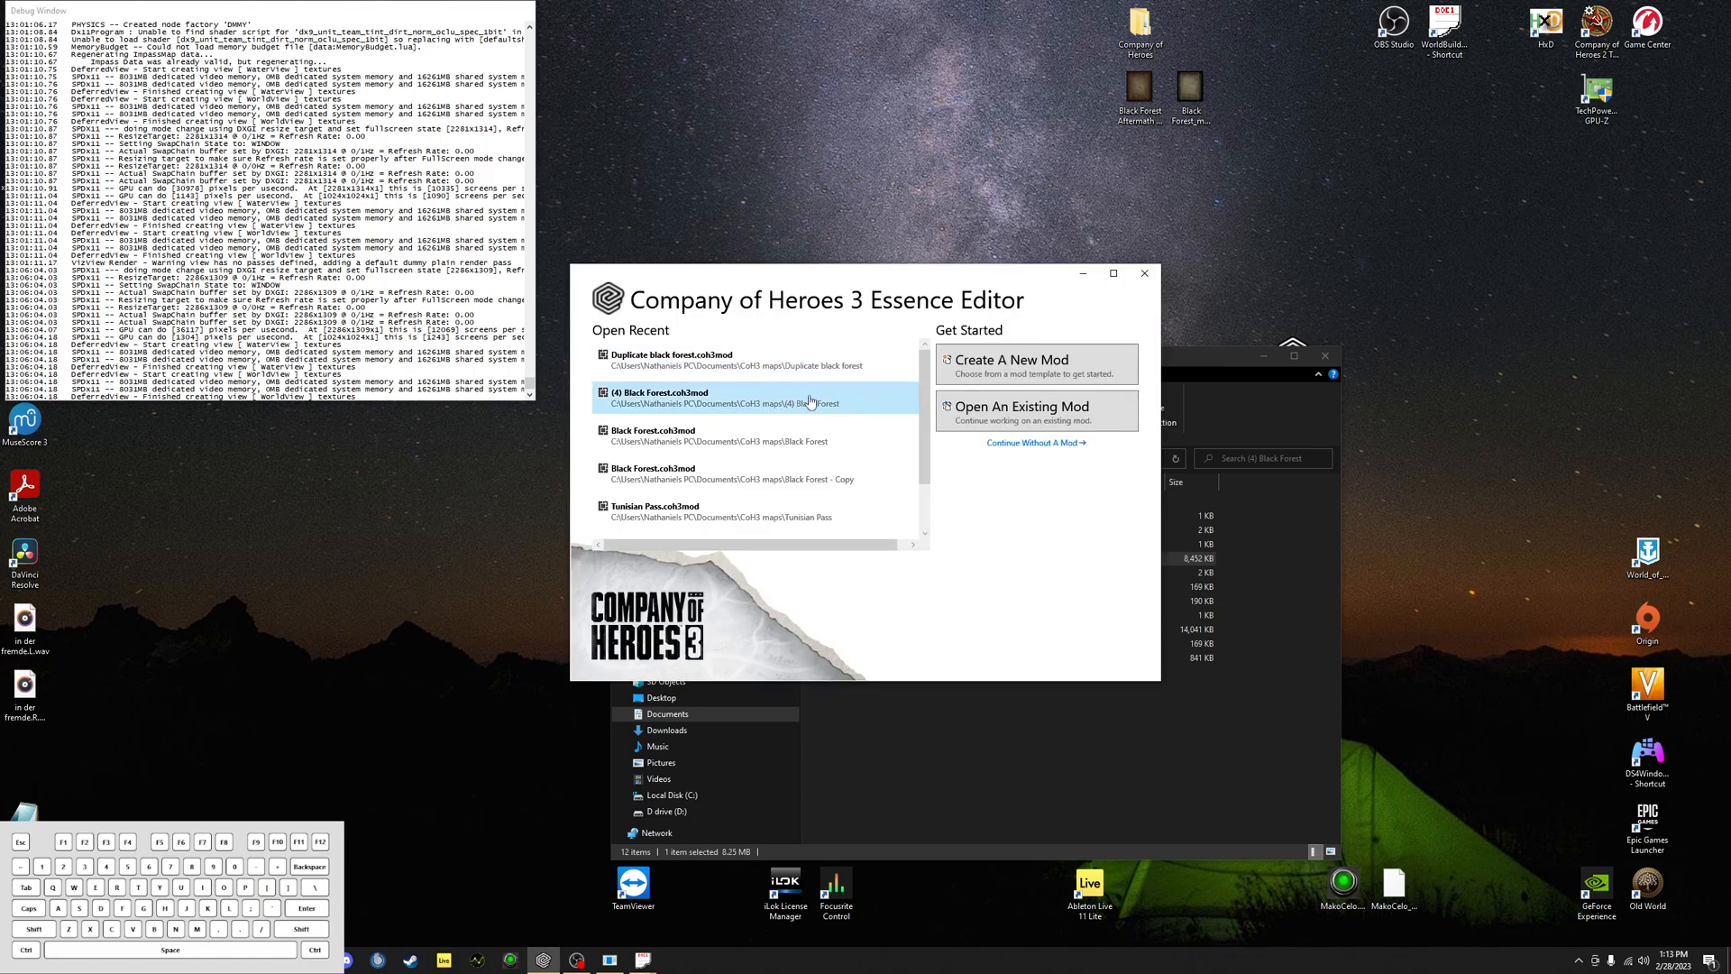
pyautogui.click(809, 403)
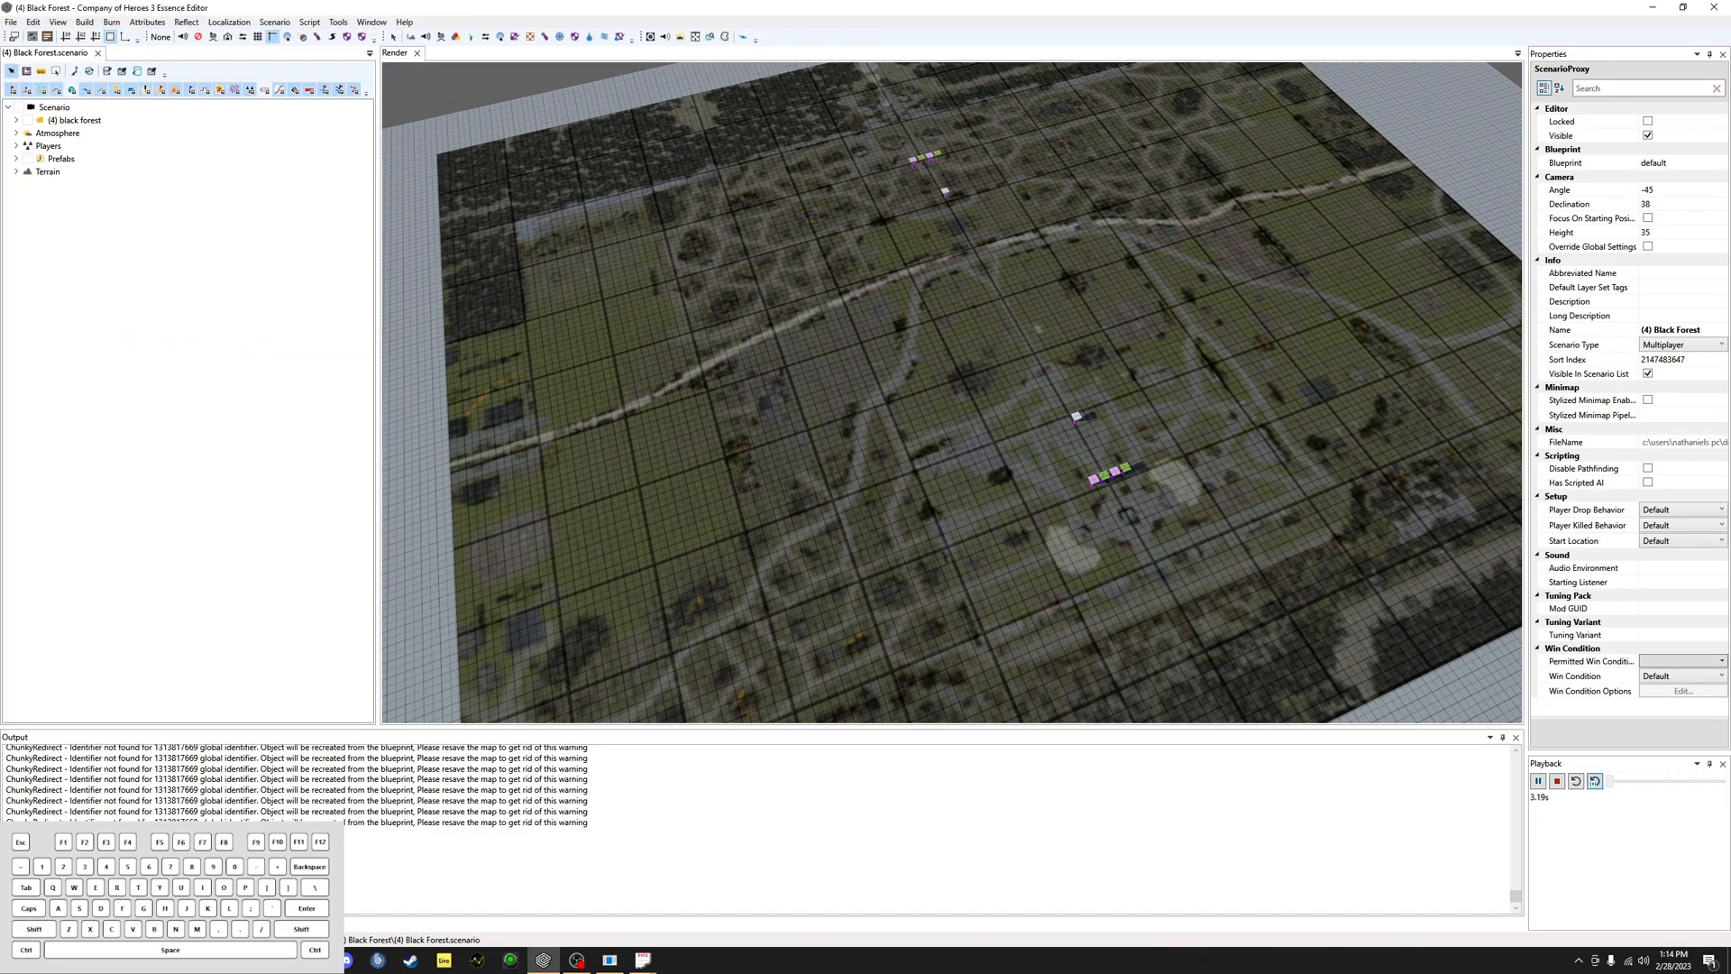
# Step: Place a Victory Point from templates > ebps > gameplay > strategic_points > victory near the middle of the original map and save the scenario
pyautogui.click(90, 923)
pyautogui.doubleClick(352, 830)
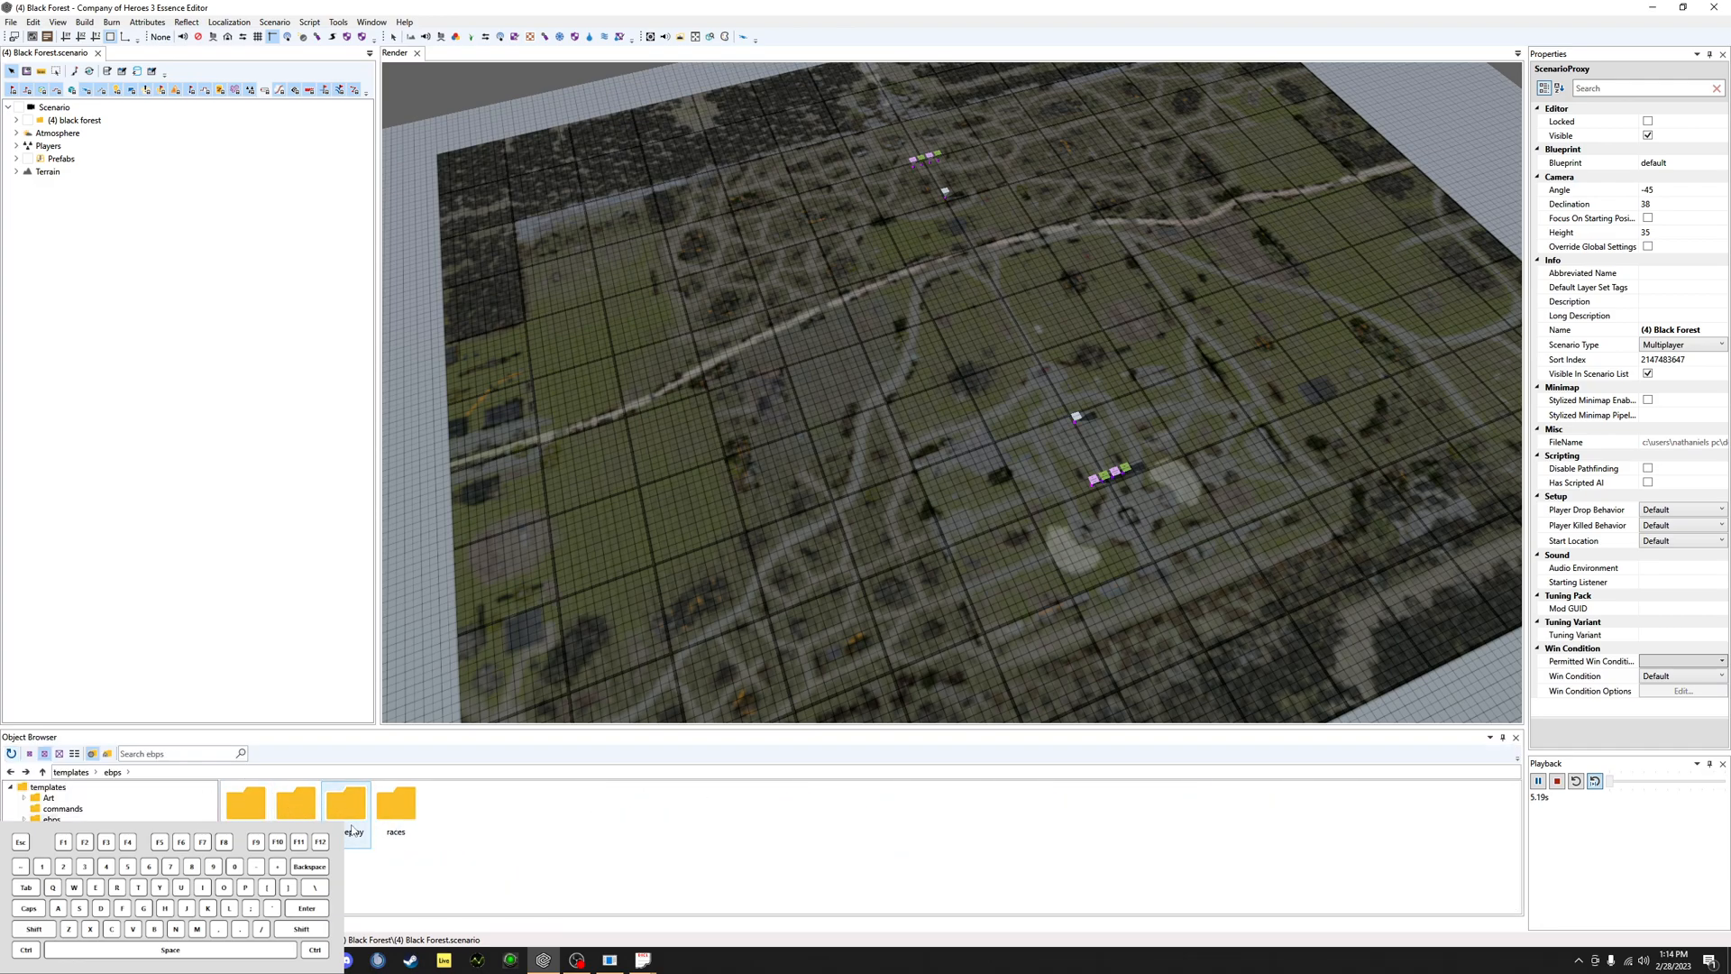
pyautogui.doubleClick(347, 834)
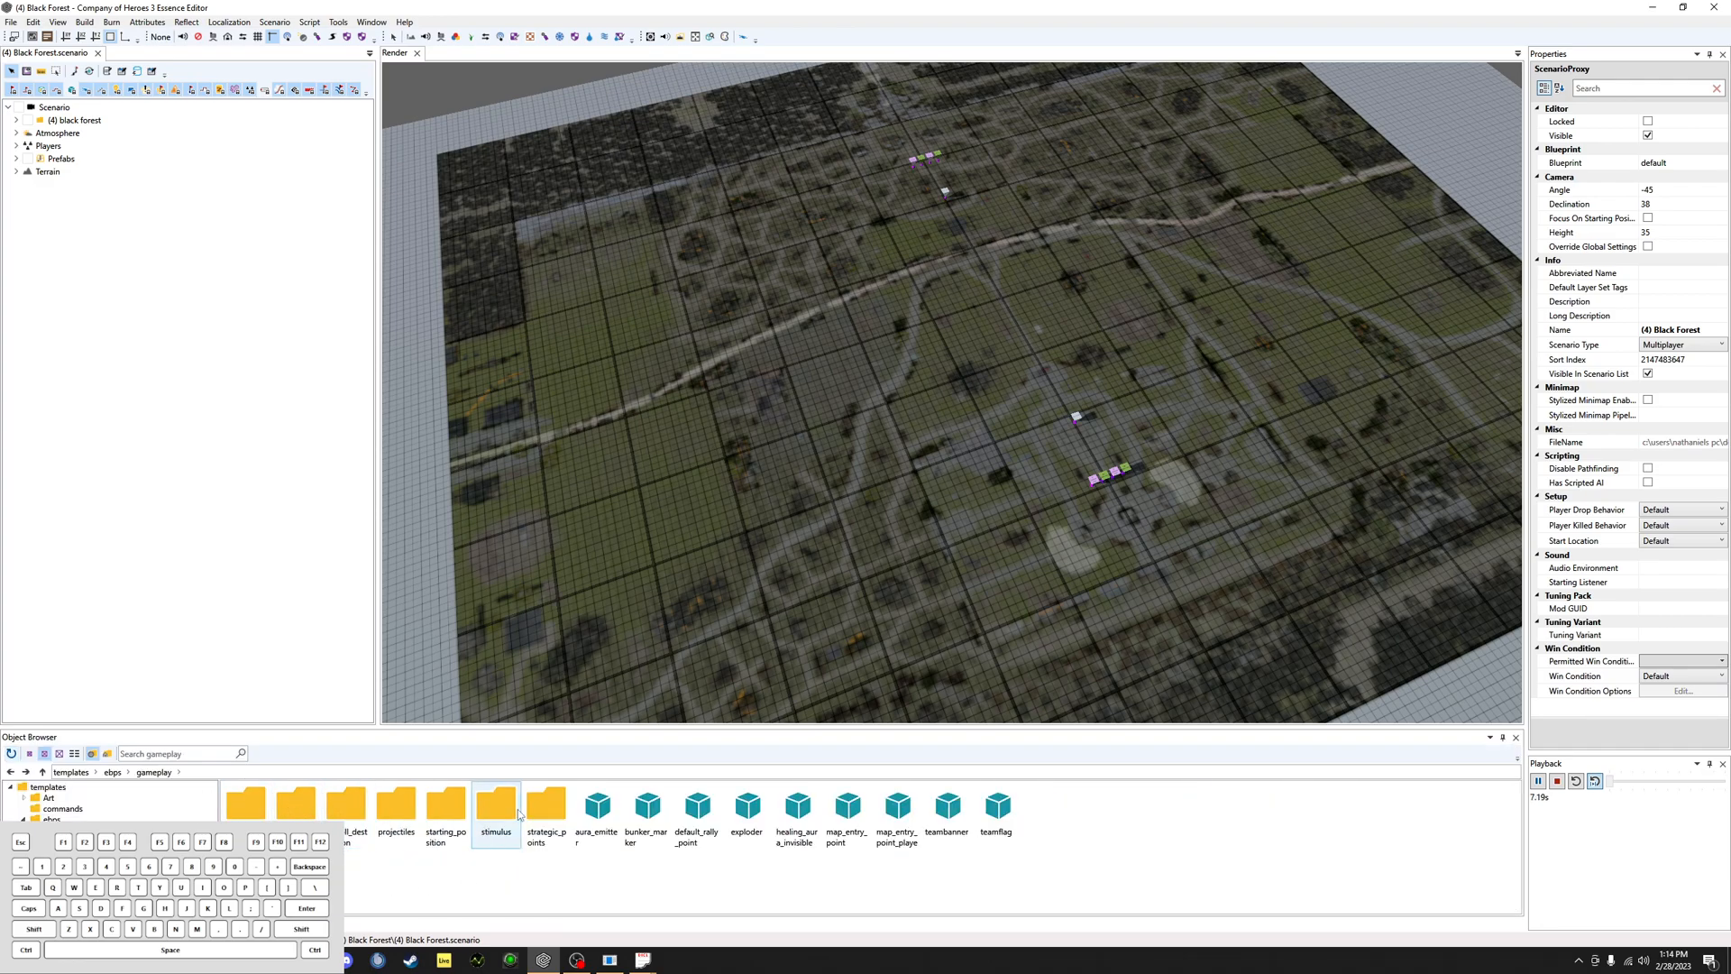
pyautogui.doubleClick(546, 805)
pyautogui.doubleClick(447, 805)
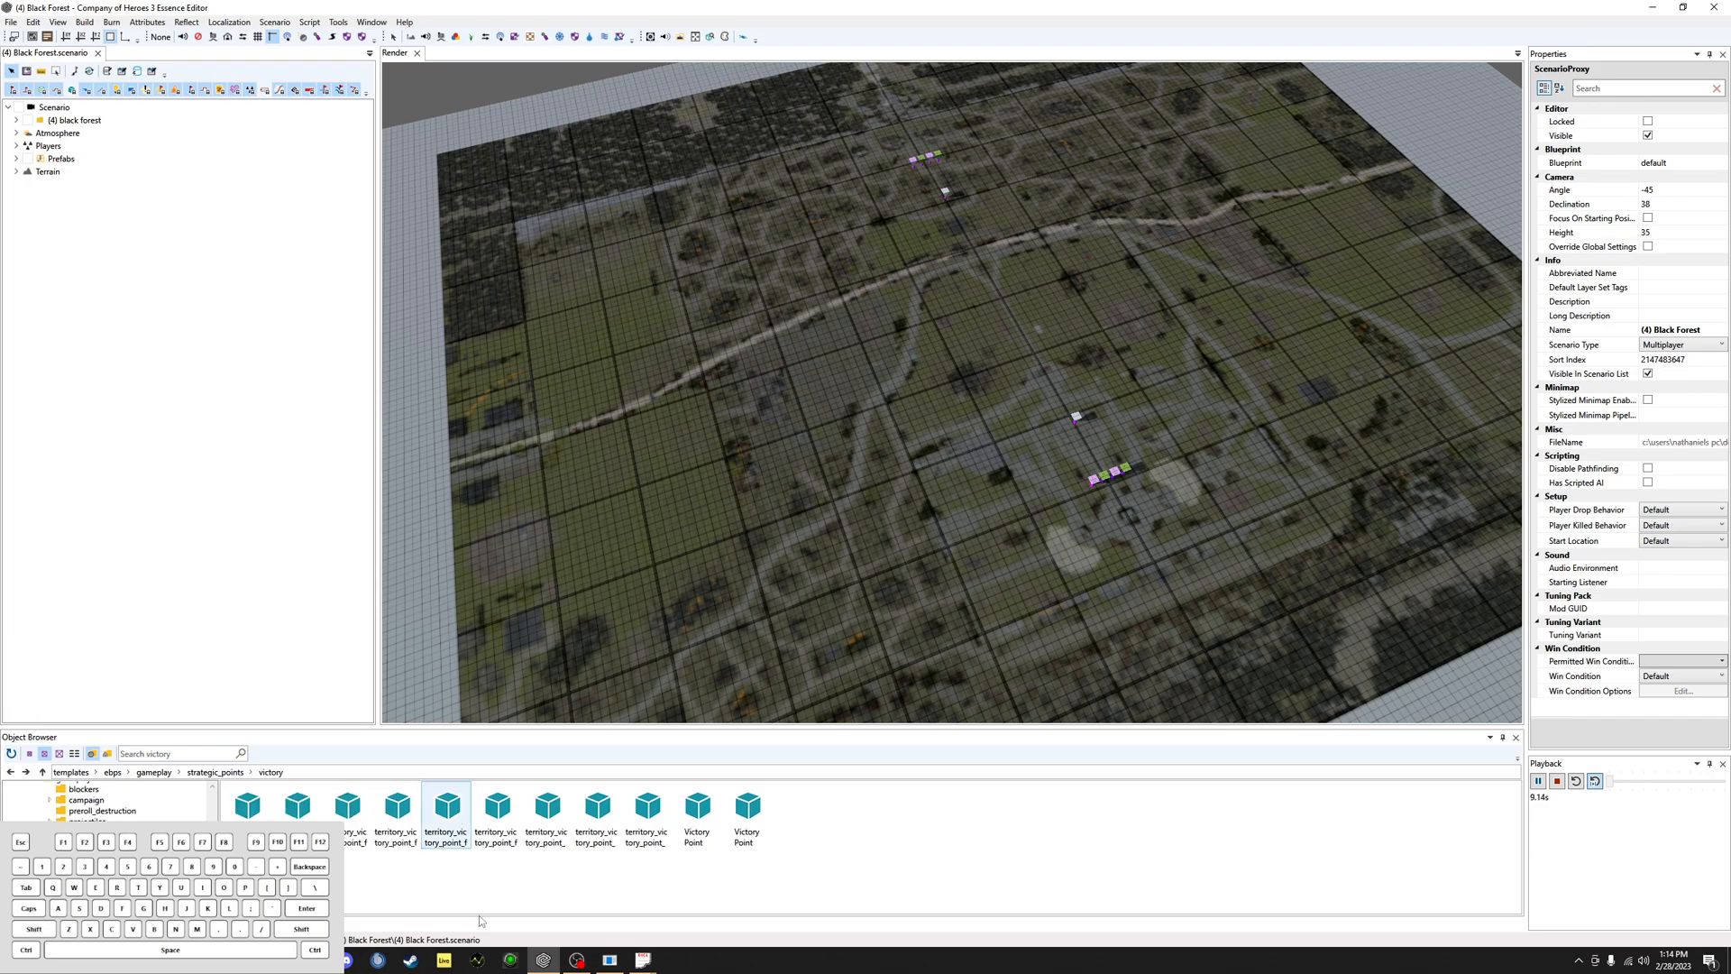
pyautogui.click(700, 822)
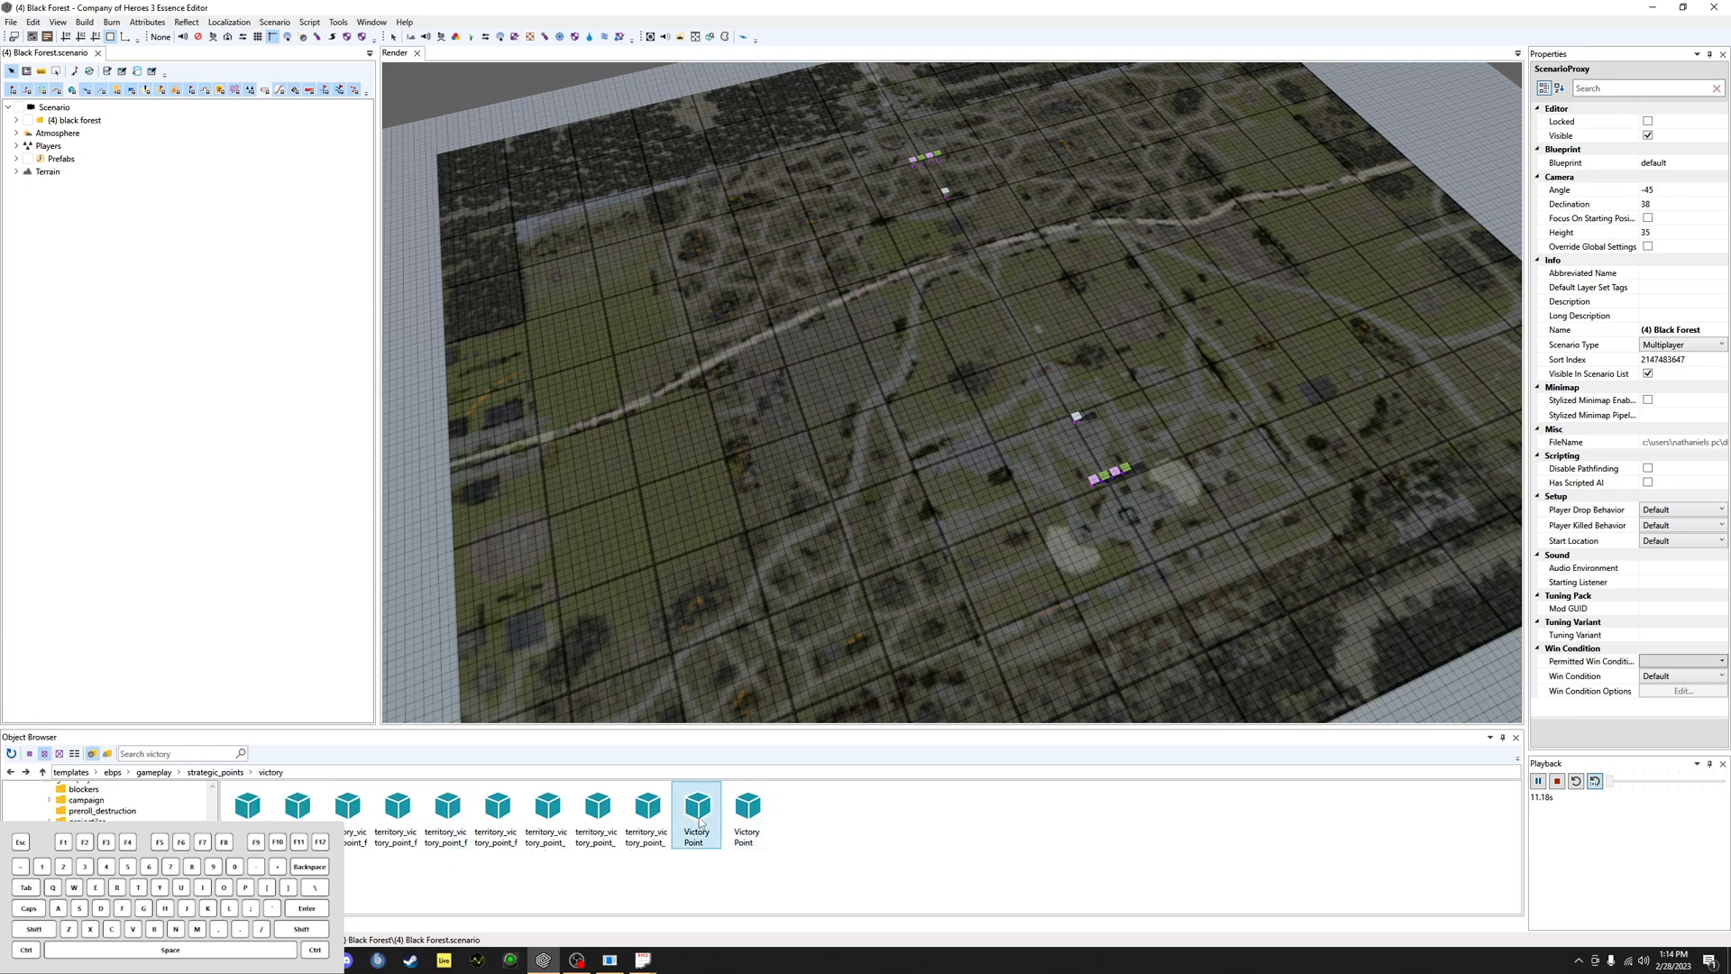
pyautogui.click(1003, 300)
pyautogui.scroll(2, 1110, 397)
pyautogui.scroll(8, 1109, 397)
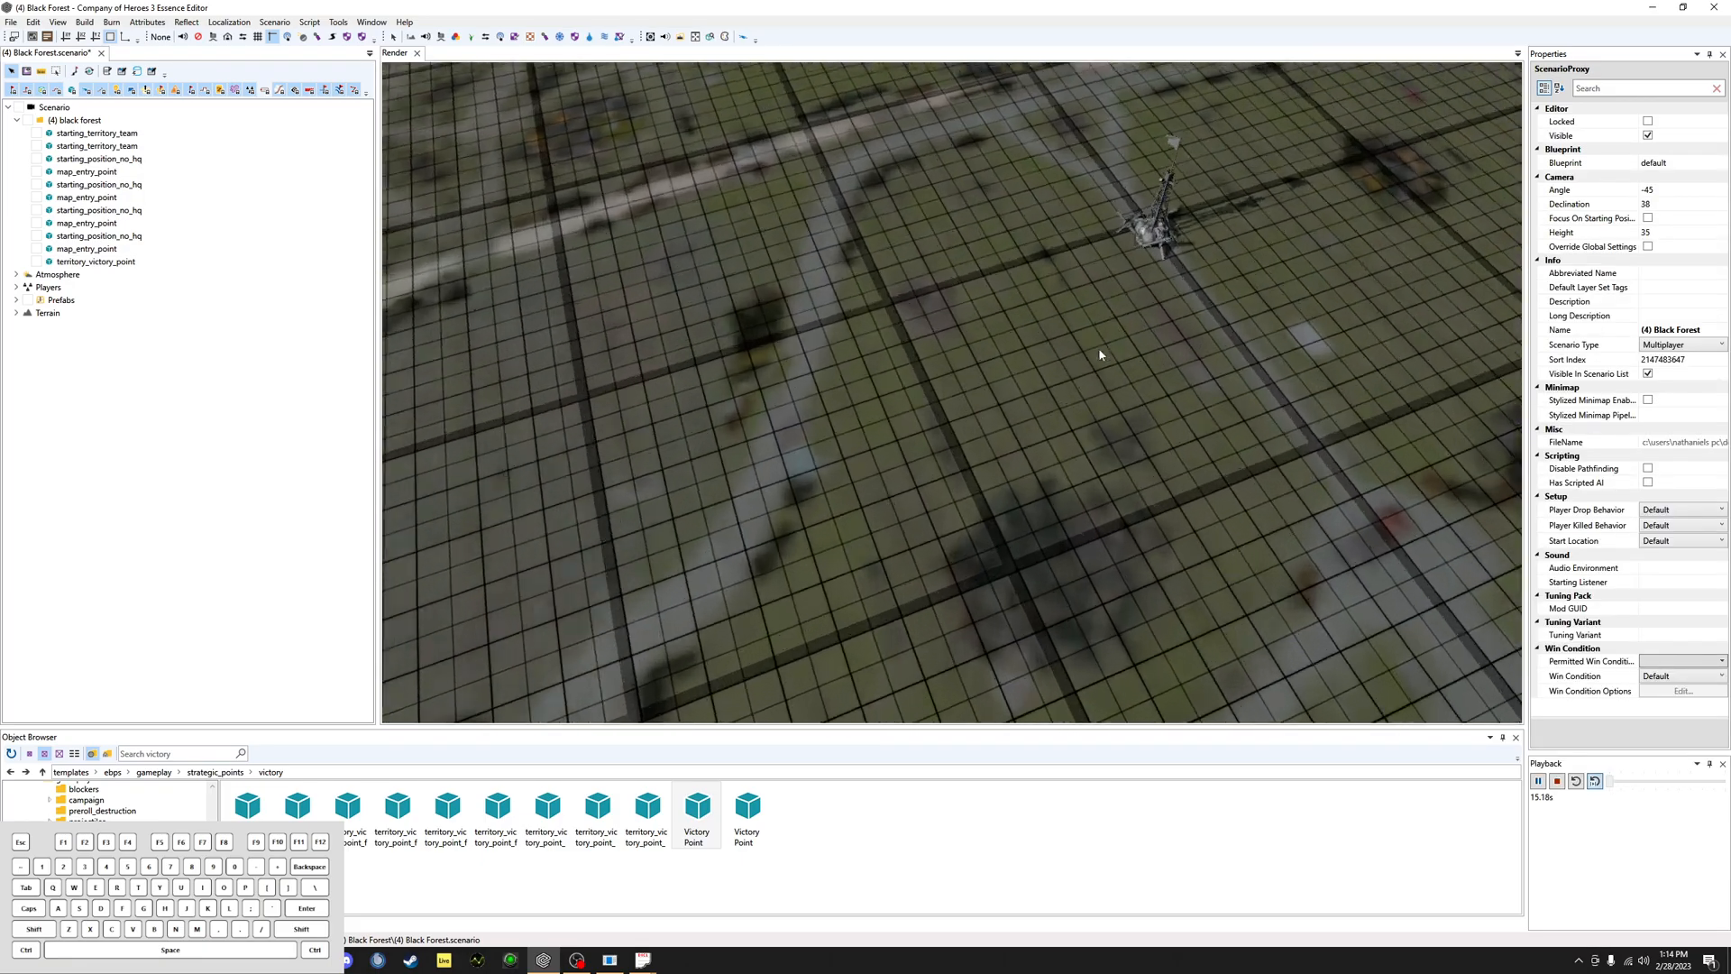
pyautogui.keyDown('alt'); pyautogui.moveTo(505, 361); pyautogui.dragTo(435, 171); pyautogui.keyUp('alt')
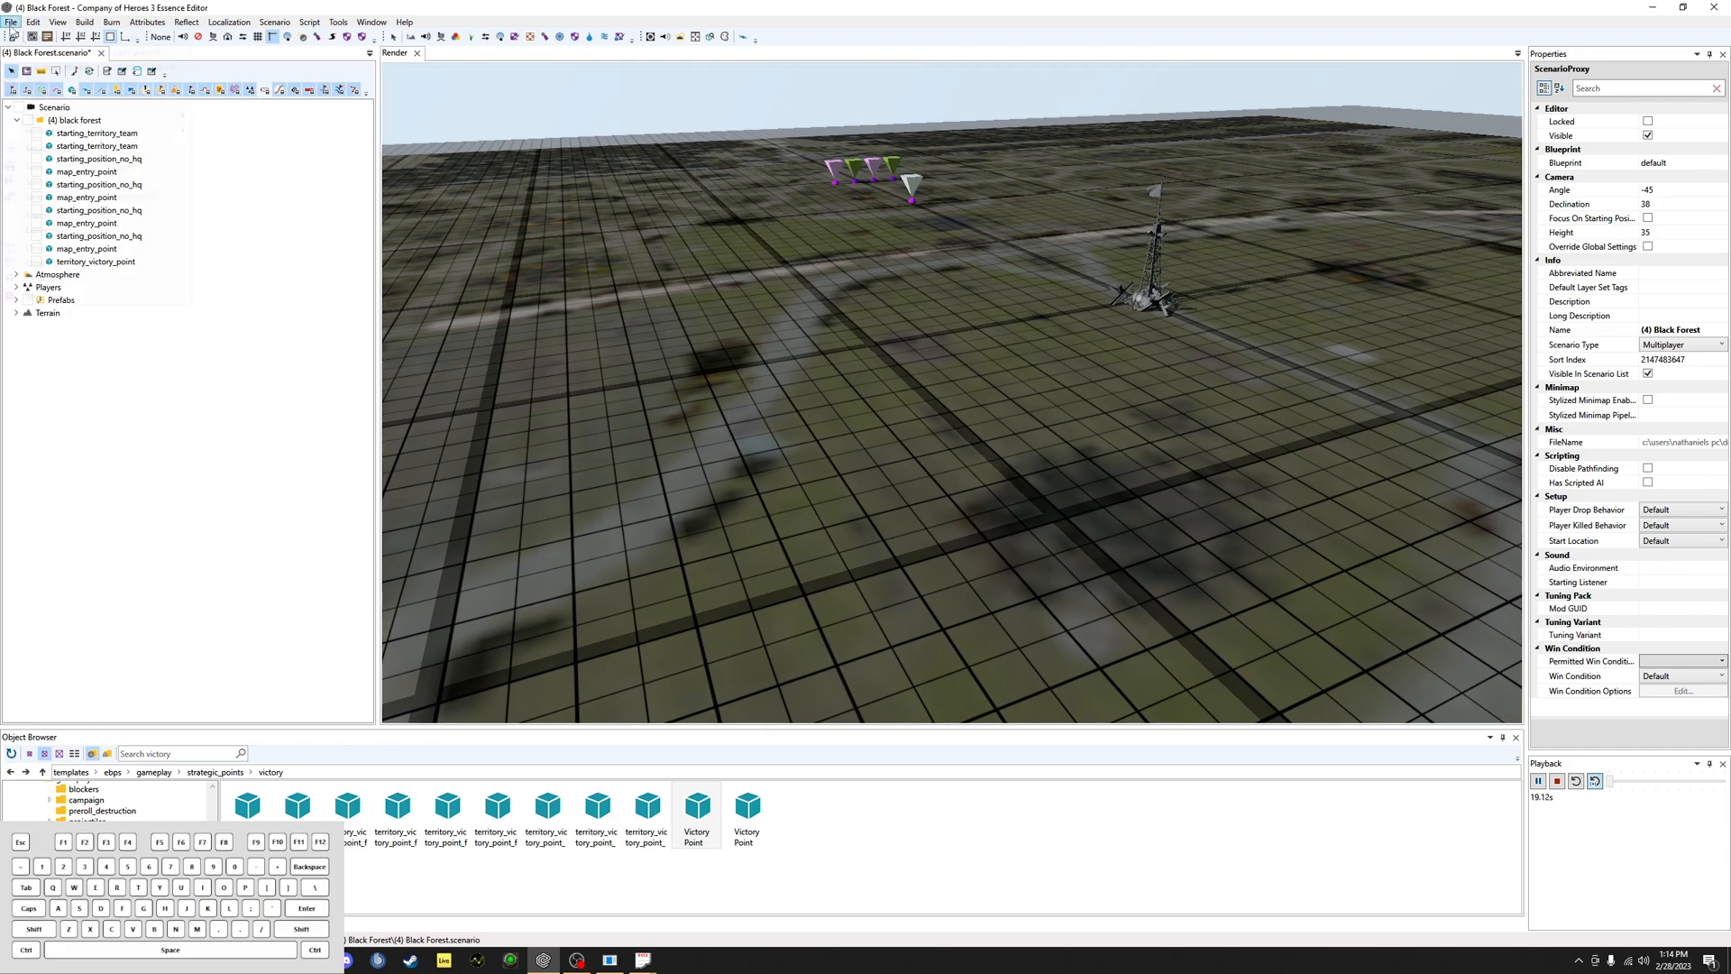
pyautogui.click(11, 22)
pyautogui.click(48, 173)
# Step: Open the mod file Duplicate black forest.coh3mod from the Duplicate black forest folder in CoH3 maps
pyautogui.click(9, 22)
pyautogui.click(9, 21)
pyautogui.click(9, 22)
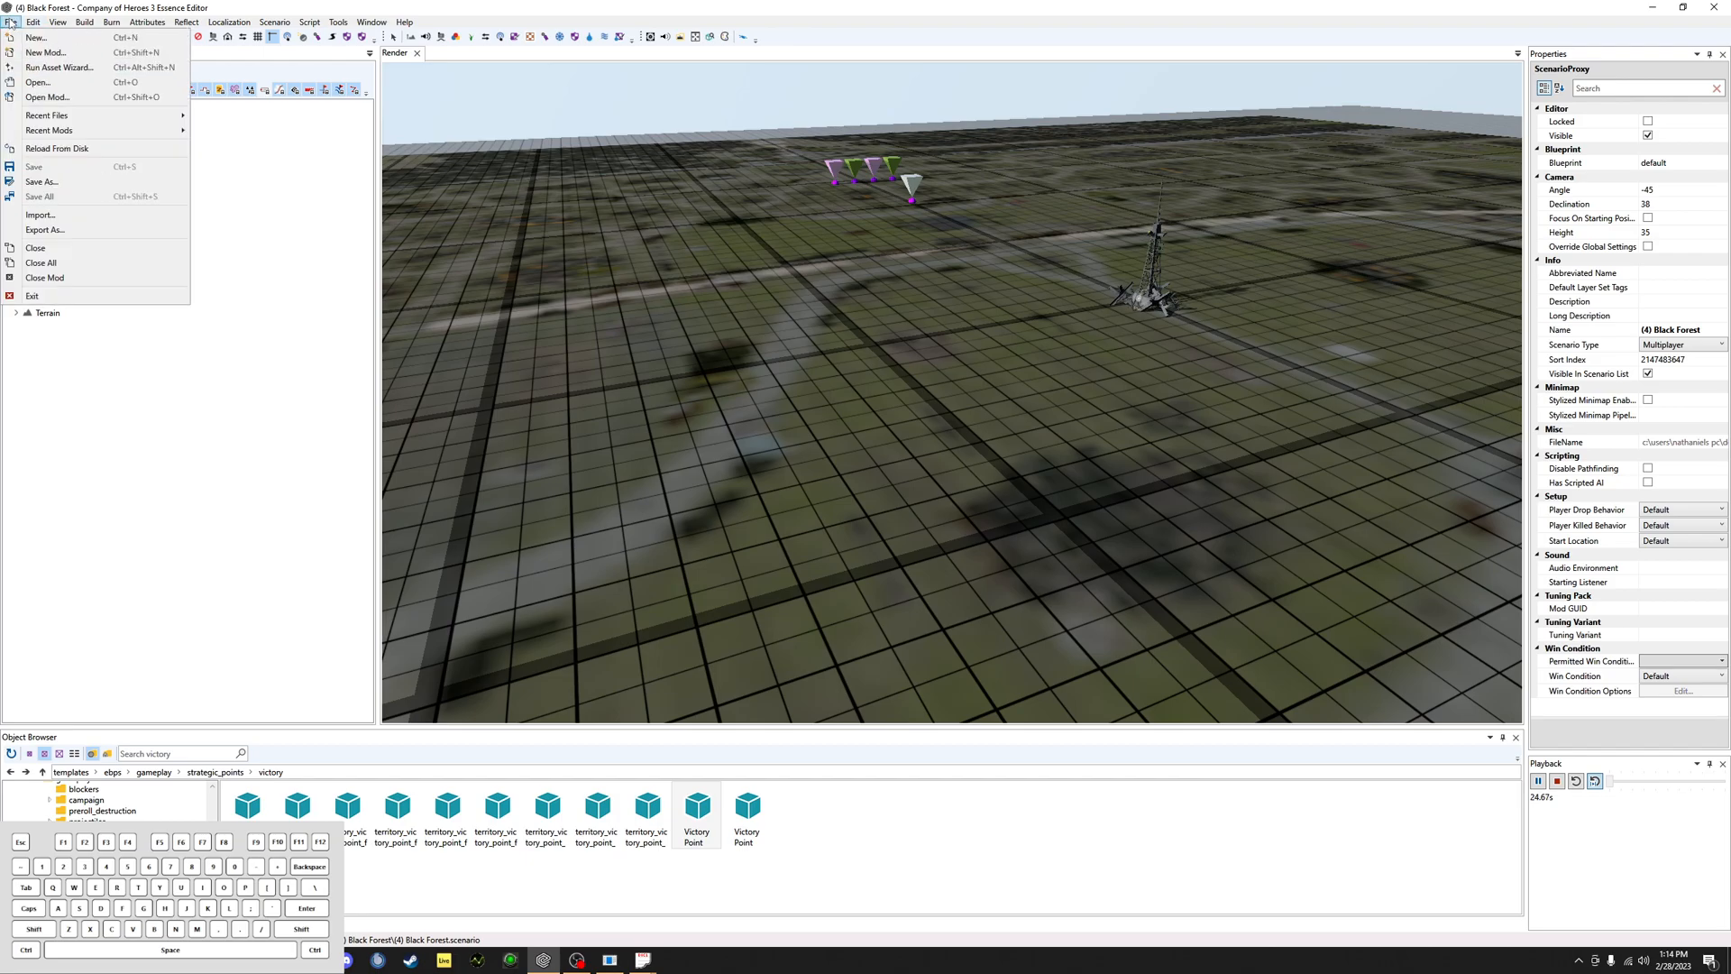
pyautogui.click(14, 99)
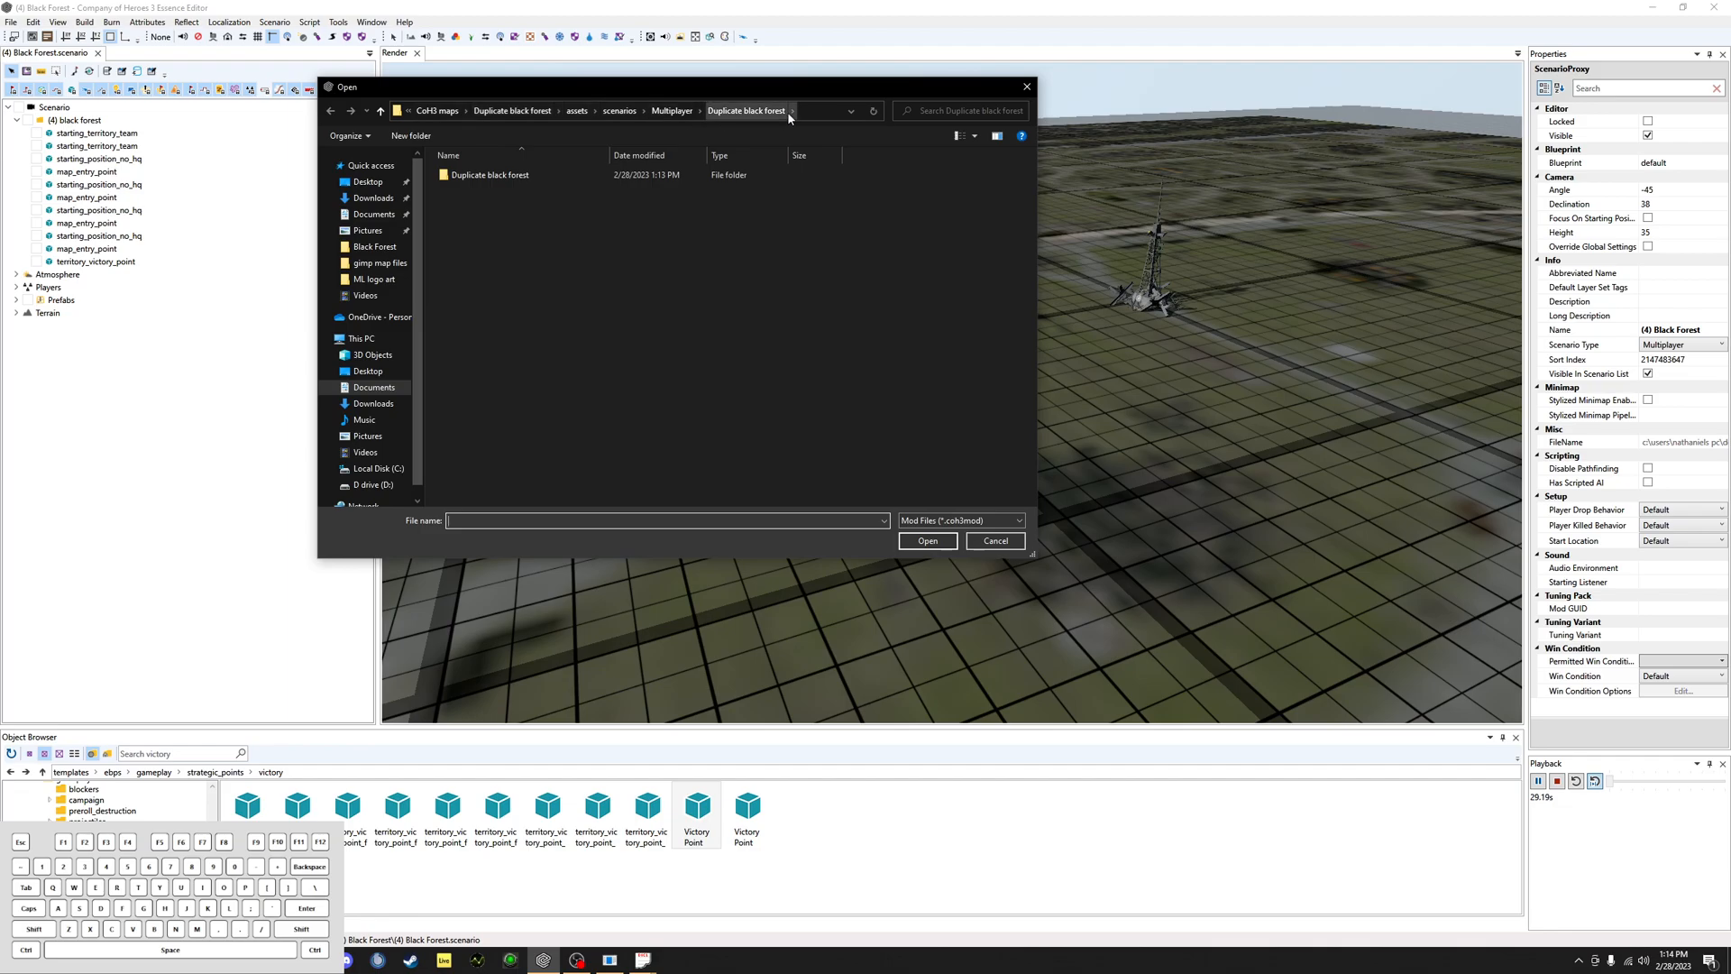
pyautogui.click(519, 111)
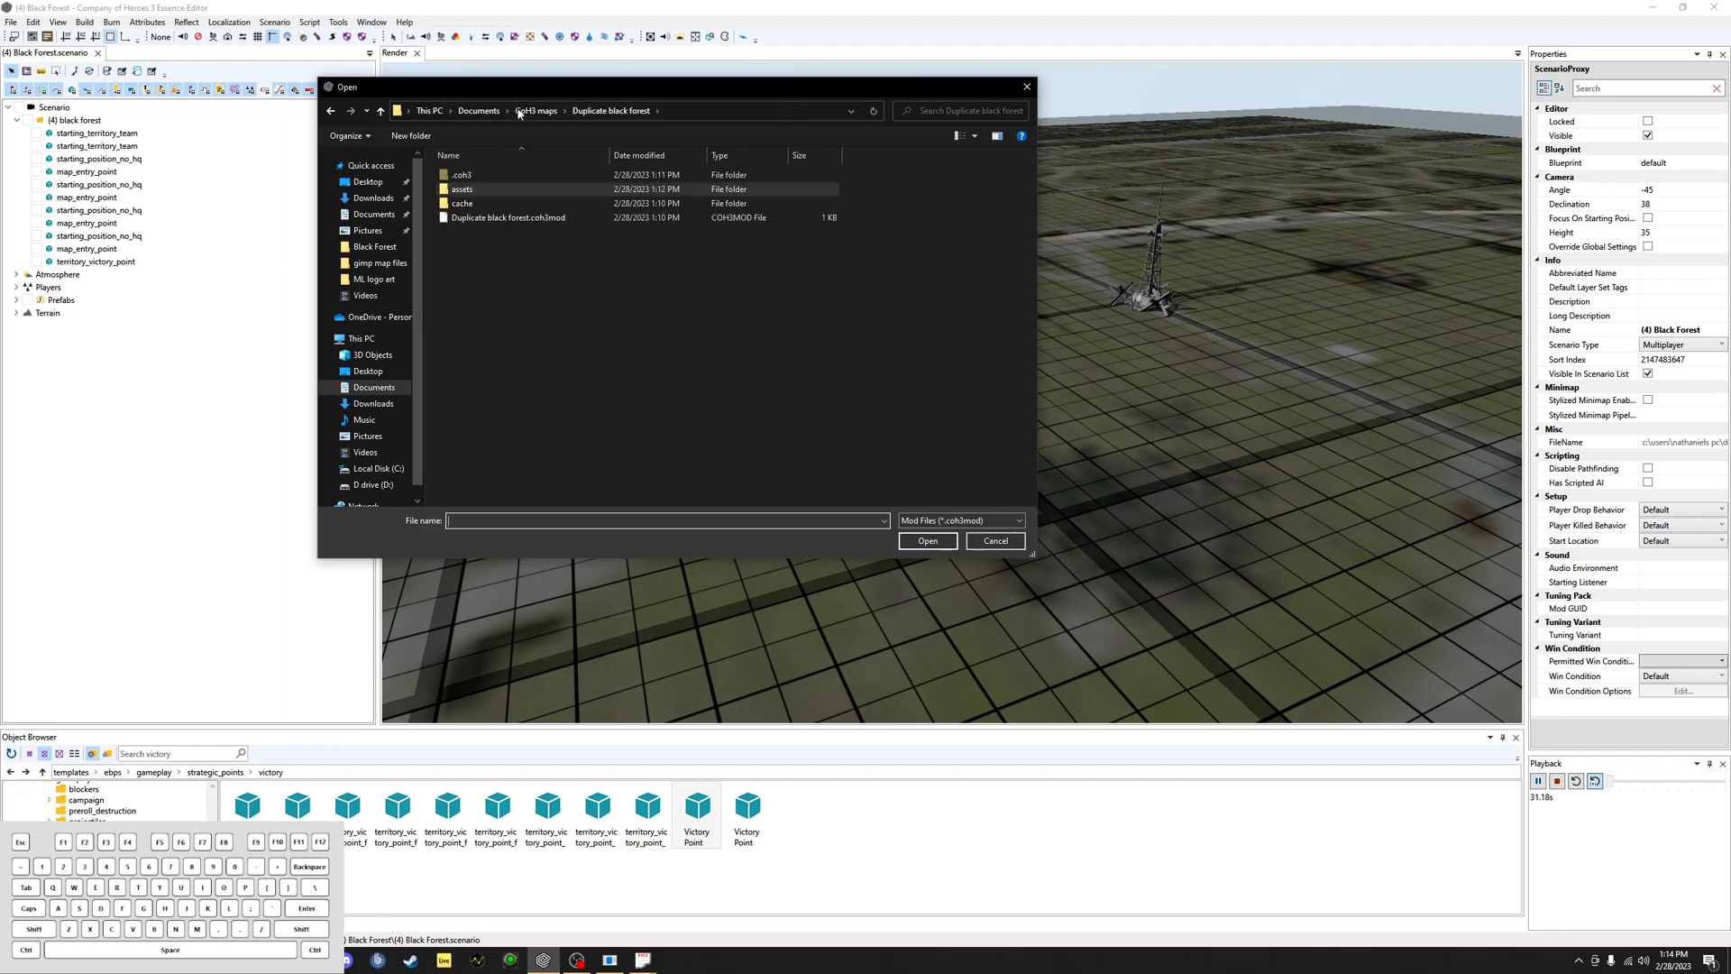
pyautogui.click(469, 219)
pyautogui.click(916, 541)
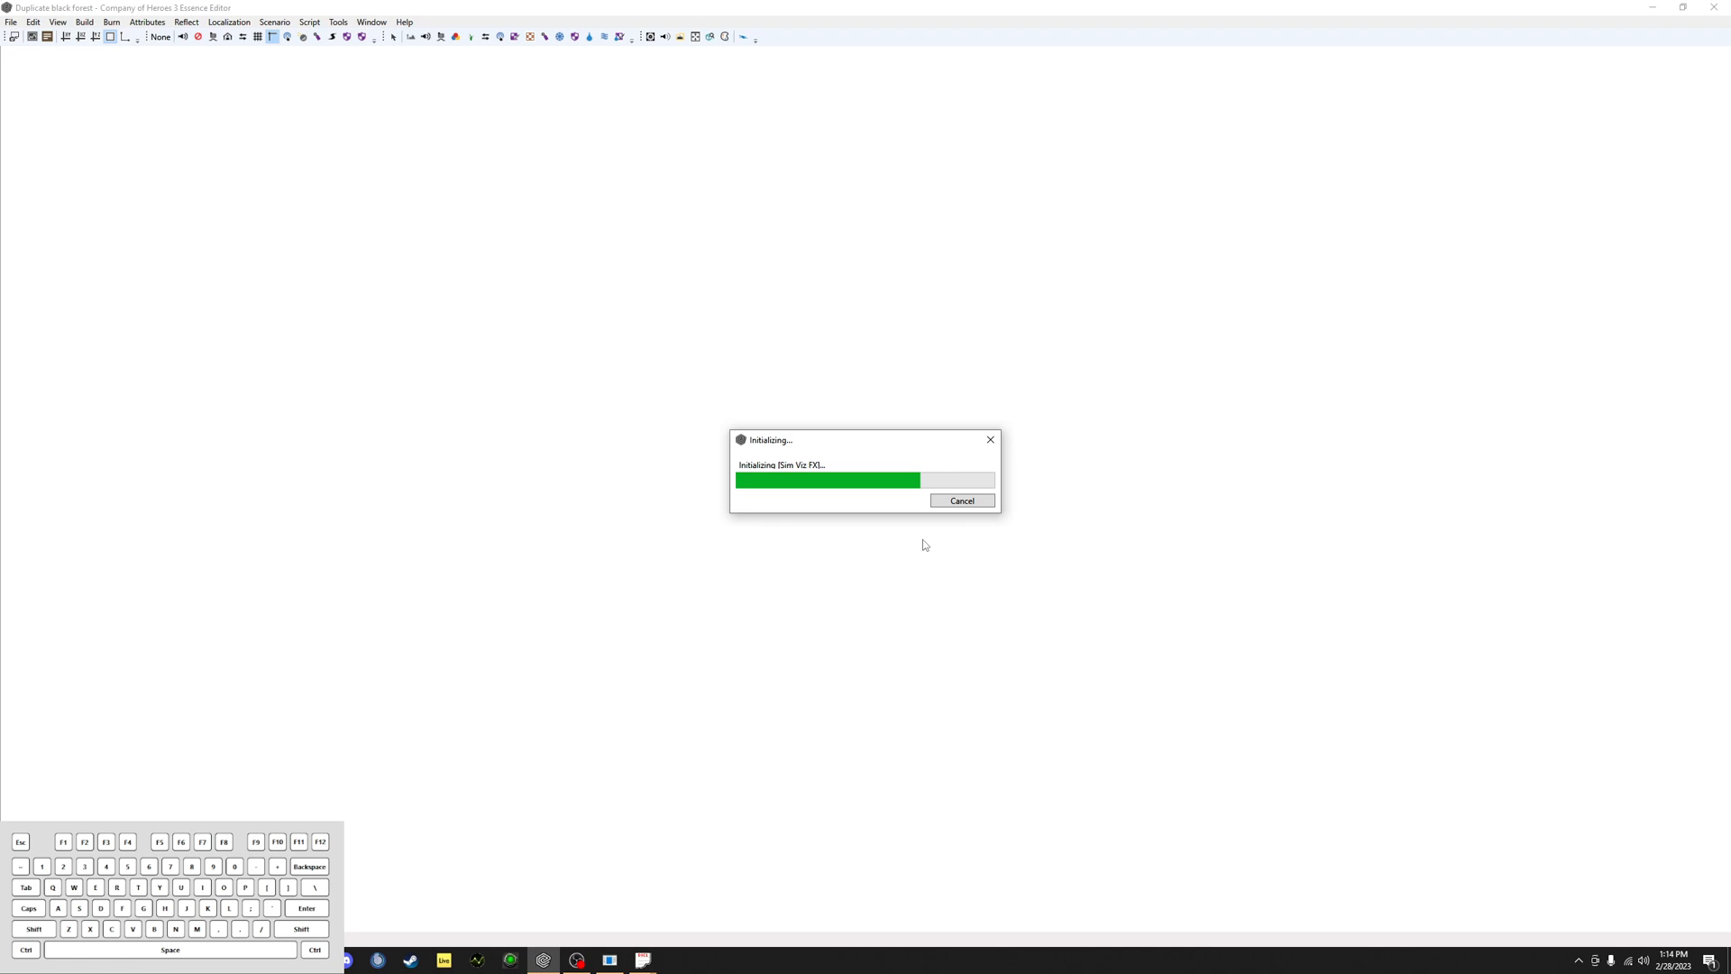
# Step: Inspect the duplicate map up close and from above to check whether the Victory Point added to the original is present
pyautogui.scroll(10, 1210, 316)
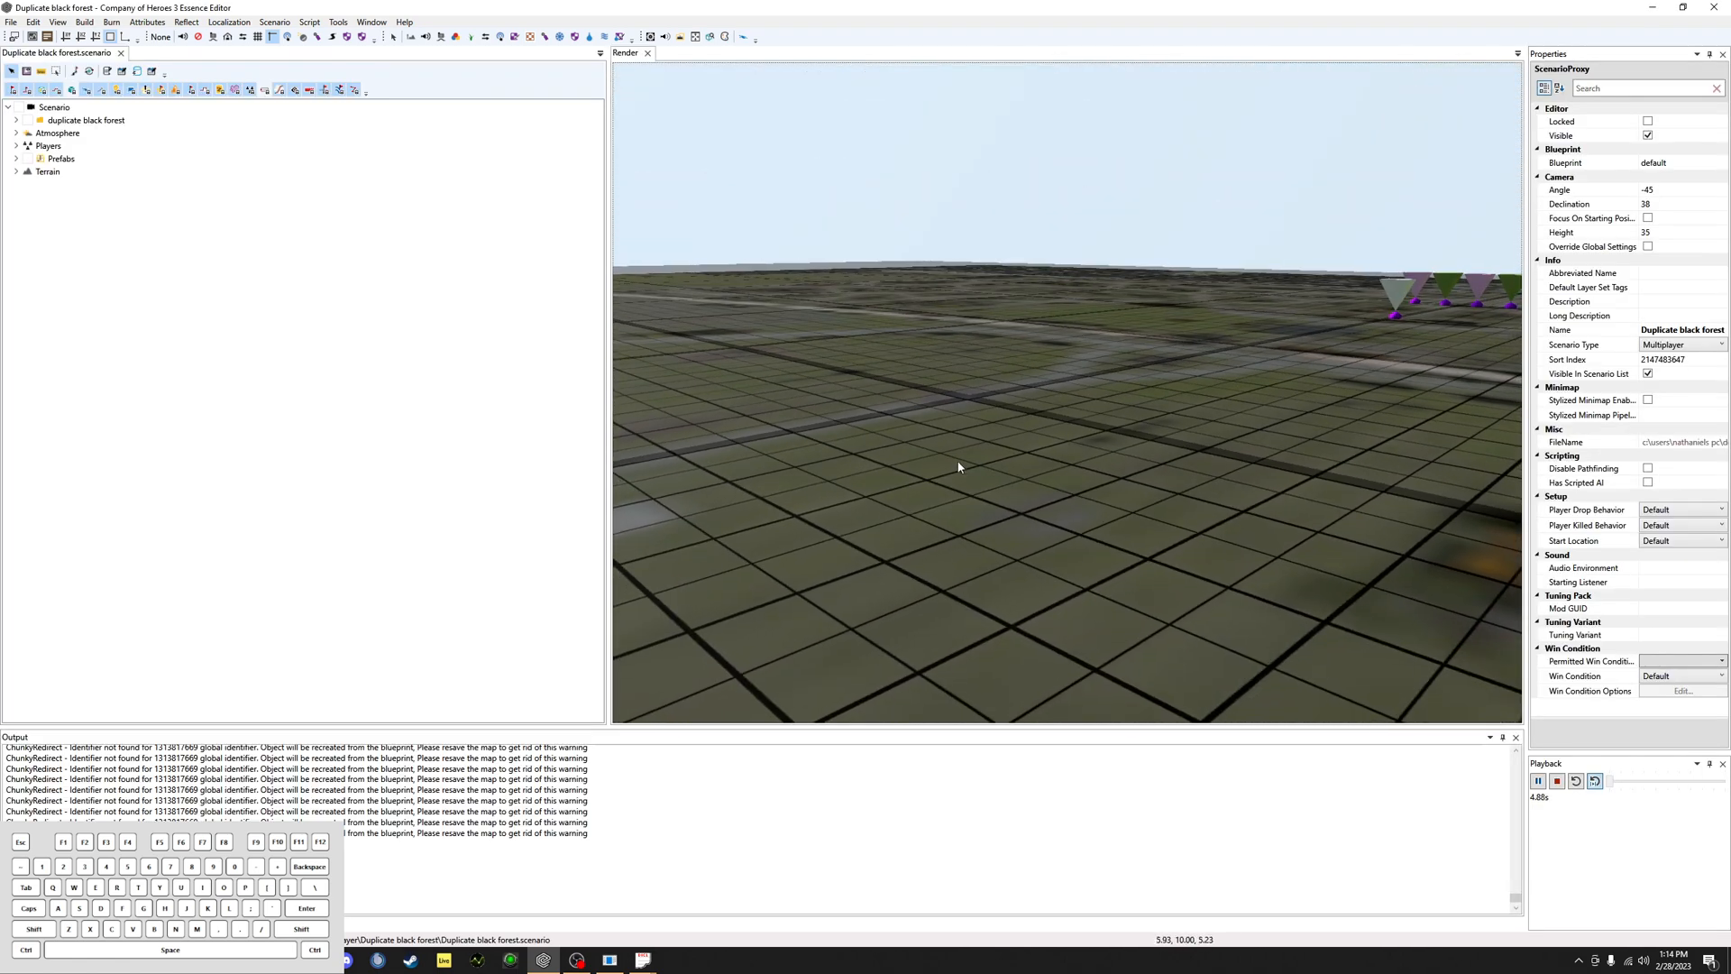
pyautogui.keyDown('alt'); pyautogui.moveTo(977, 385); pyautogui.dragTo(1148, 493); pyautogui.keyUp('alt')
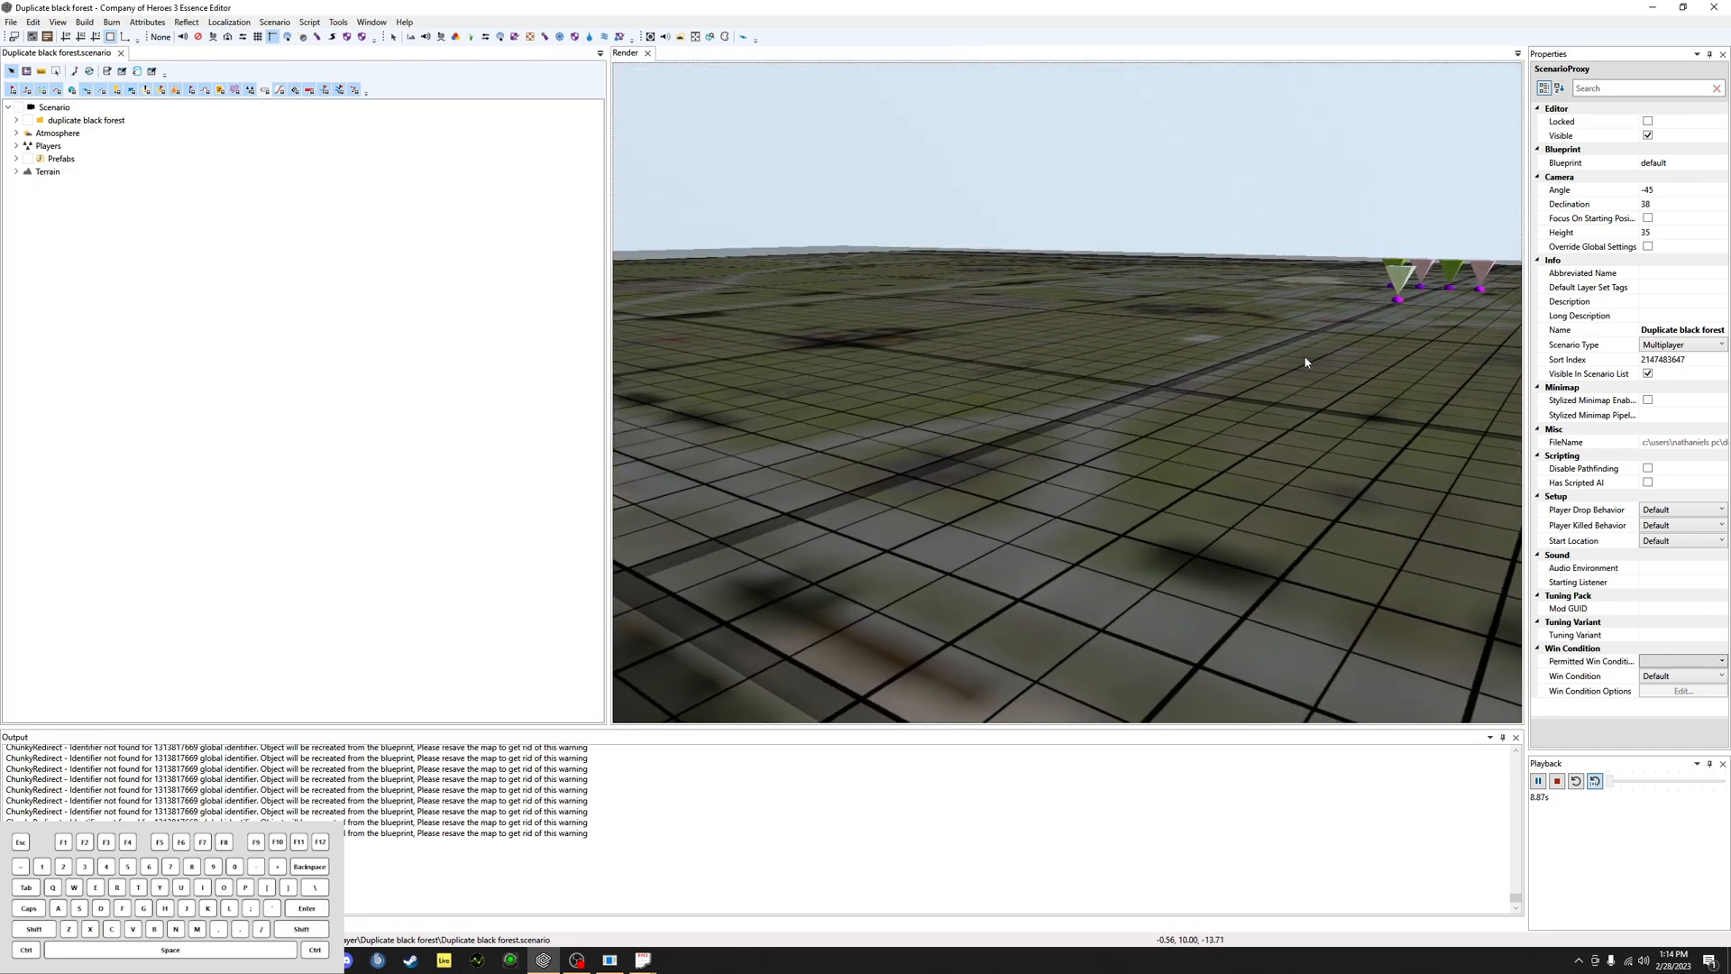
pyautogui.scroll(-8, 1049, 392)
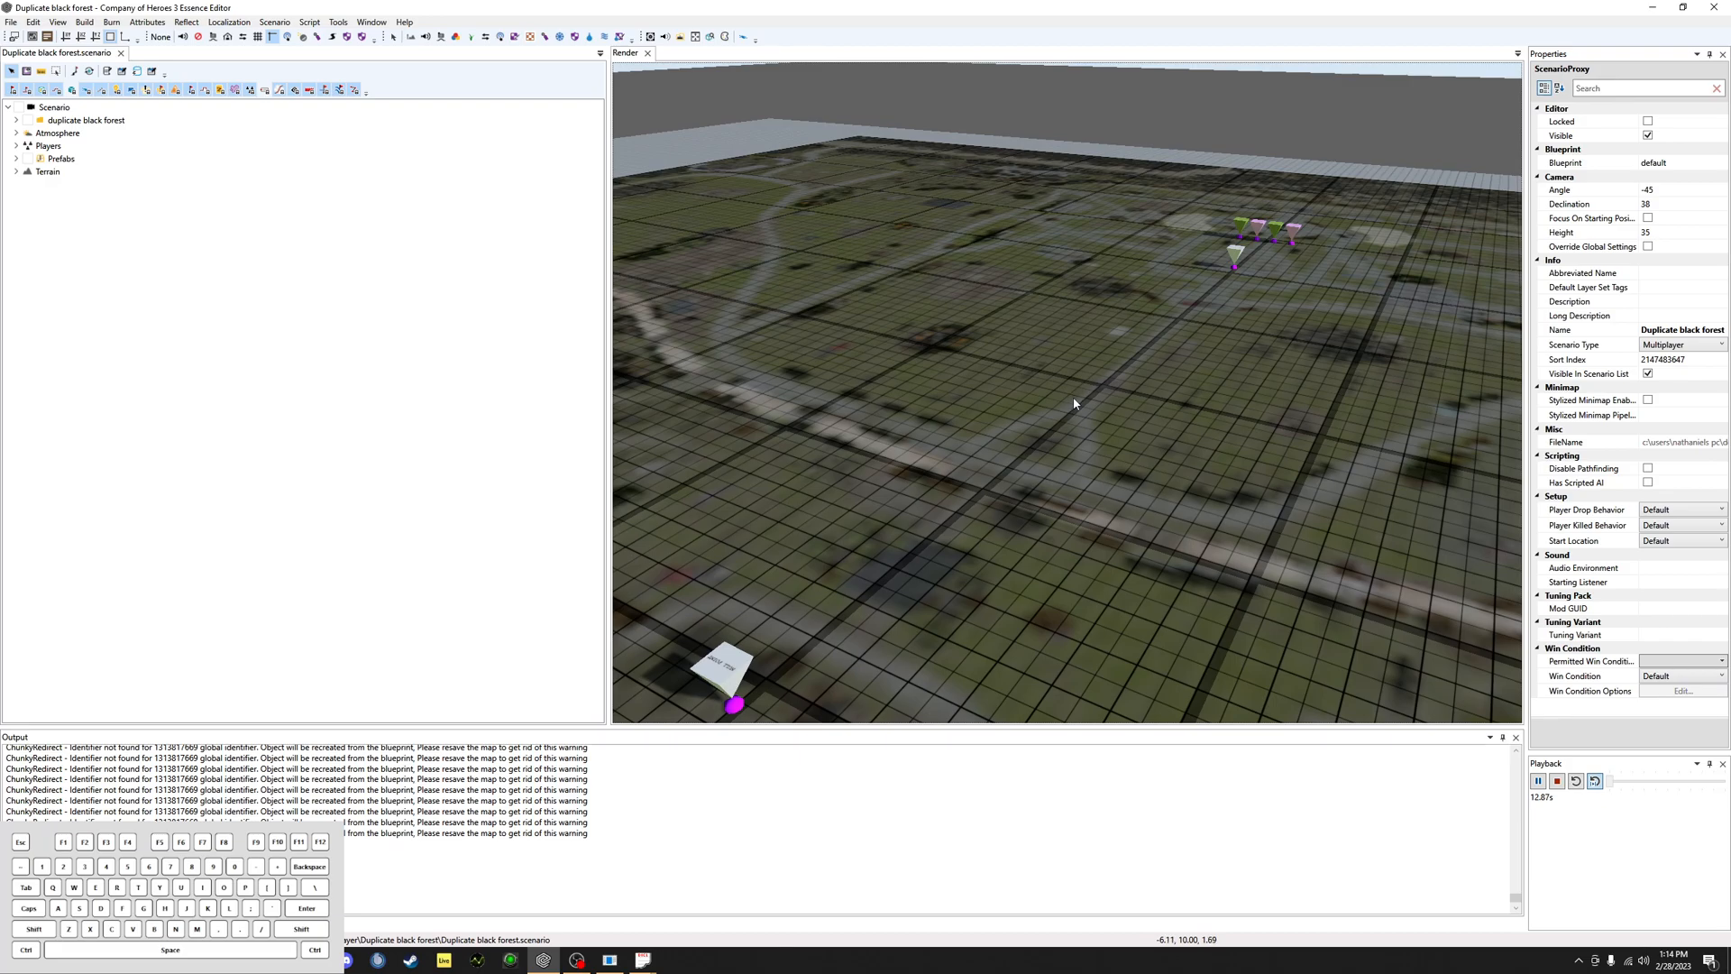
pyautogui.scroll(-5, 1072, 403)
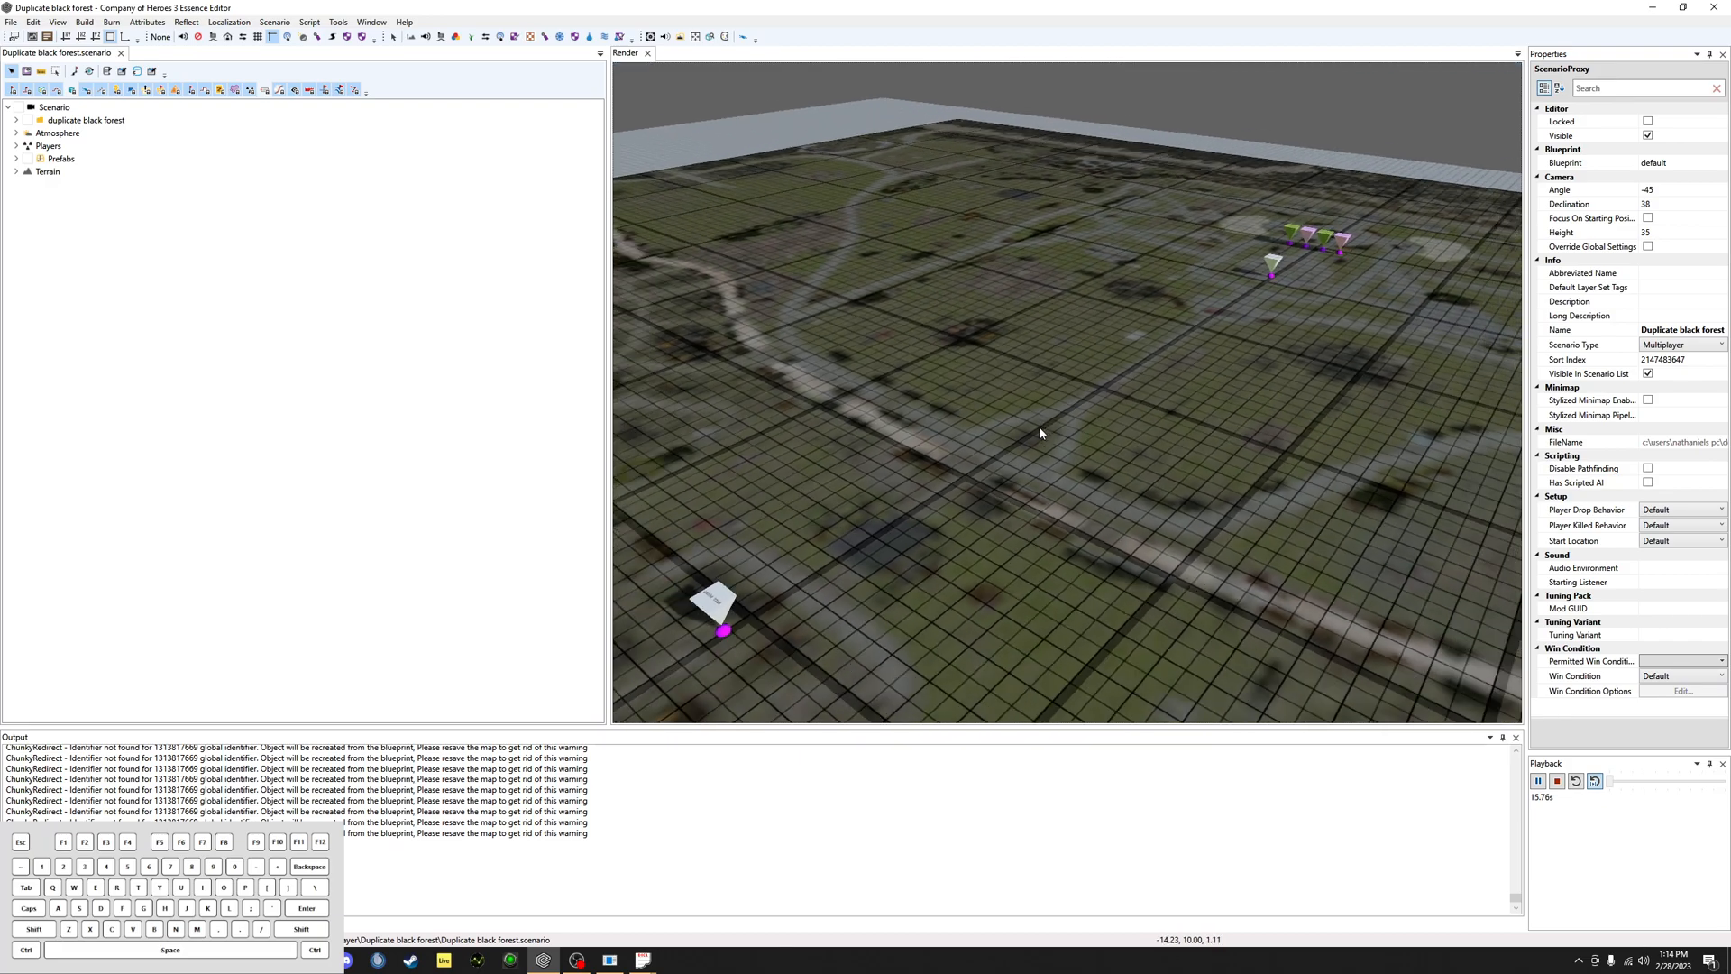
pyautogui.keyDown('alt'); pyautogui.moveTo(1128, 397); pyautogui.dragTo(1250, 397); pyautogui.keyUp('alt')
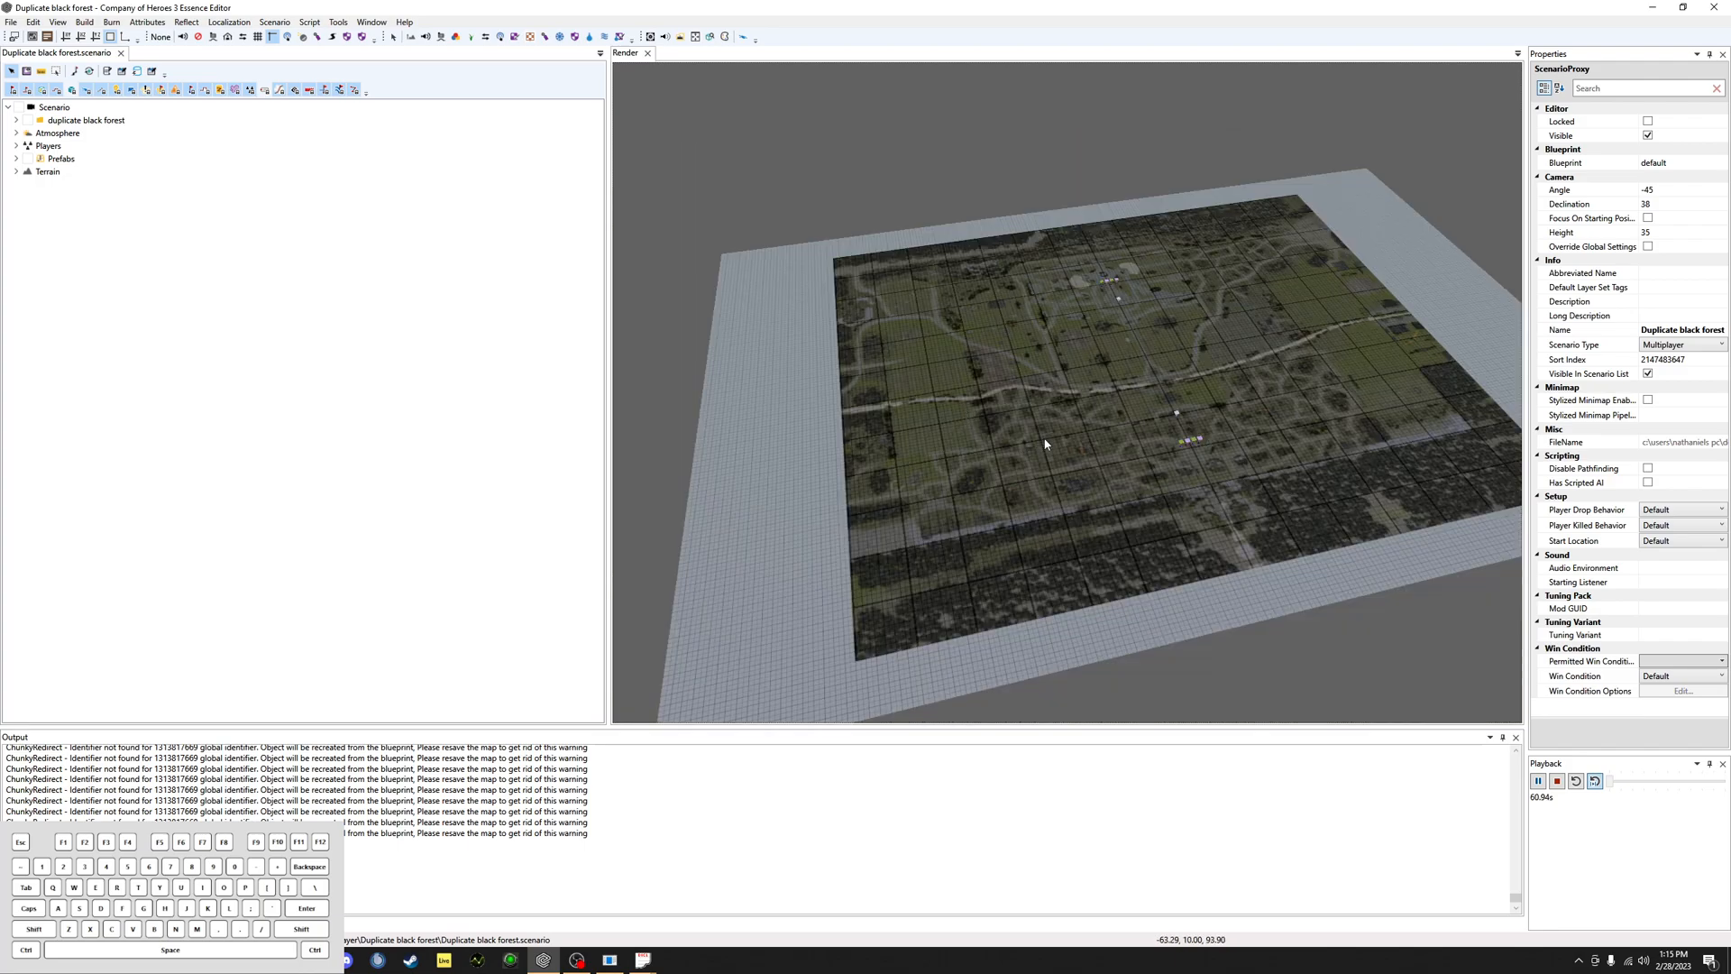
pyautogui.moveTo(1042, 437); pyautogui.dragTo(1195, 419, button='middle')
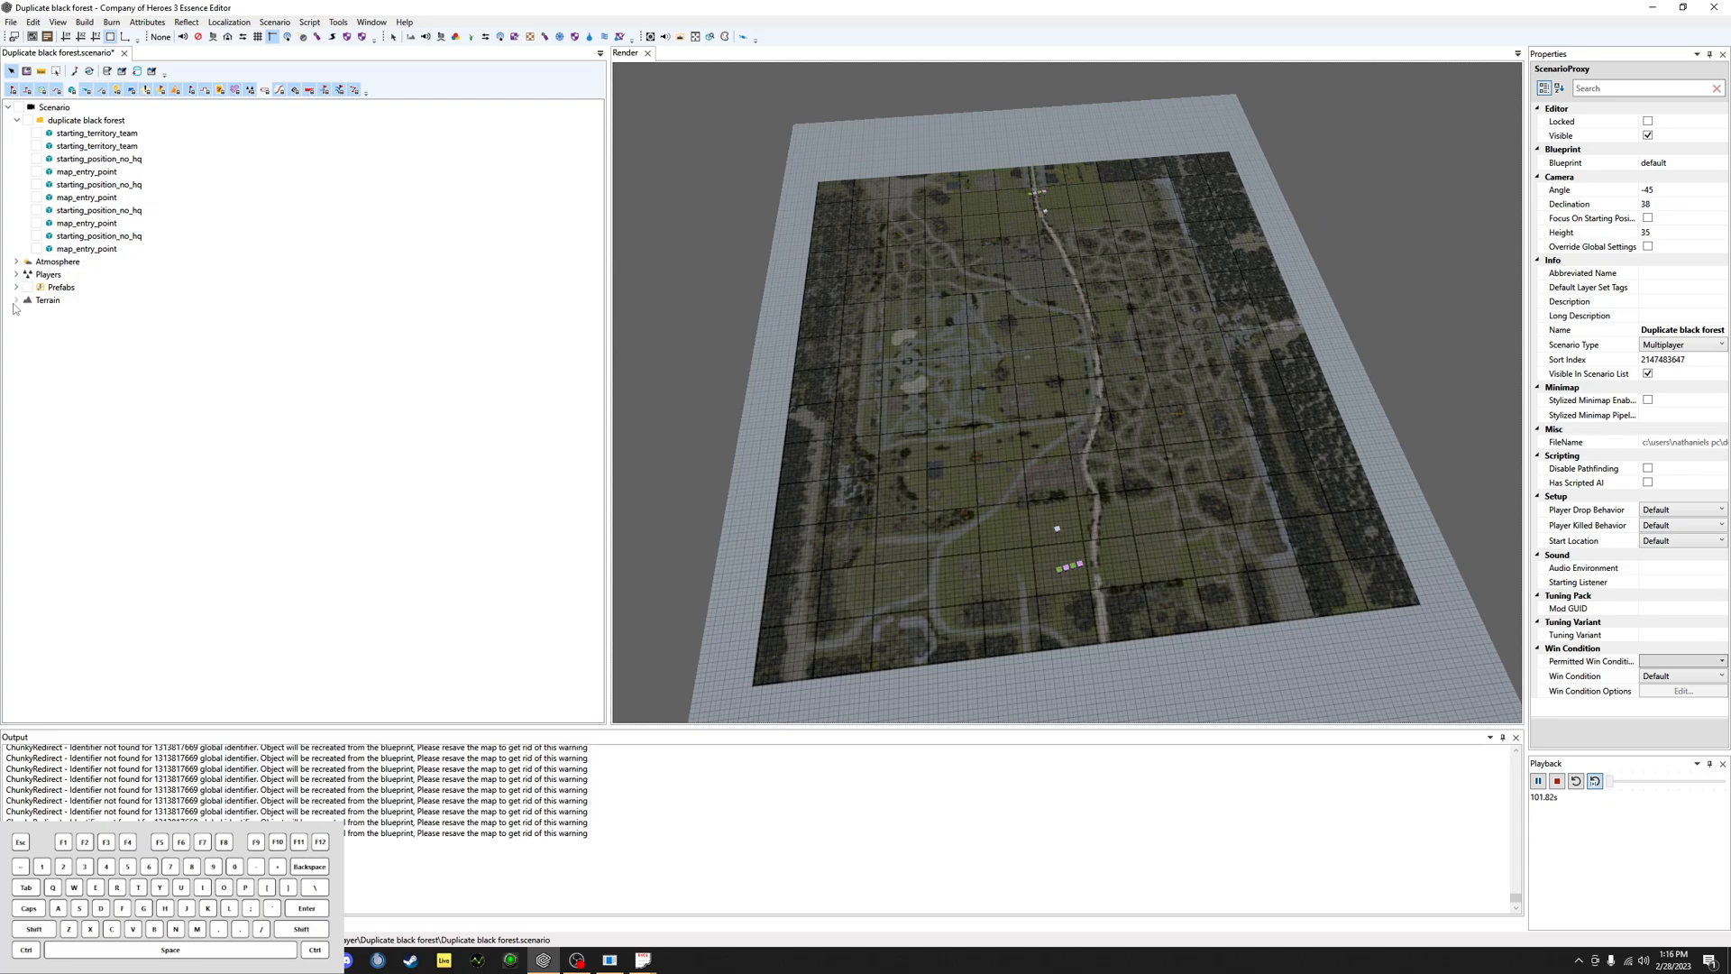
# Step: Choose the terrain's Colour Map for painting and set the brush size to 32
pyautogui.click(17, 300)
pyautogui.click(64, 327)
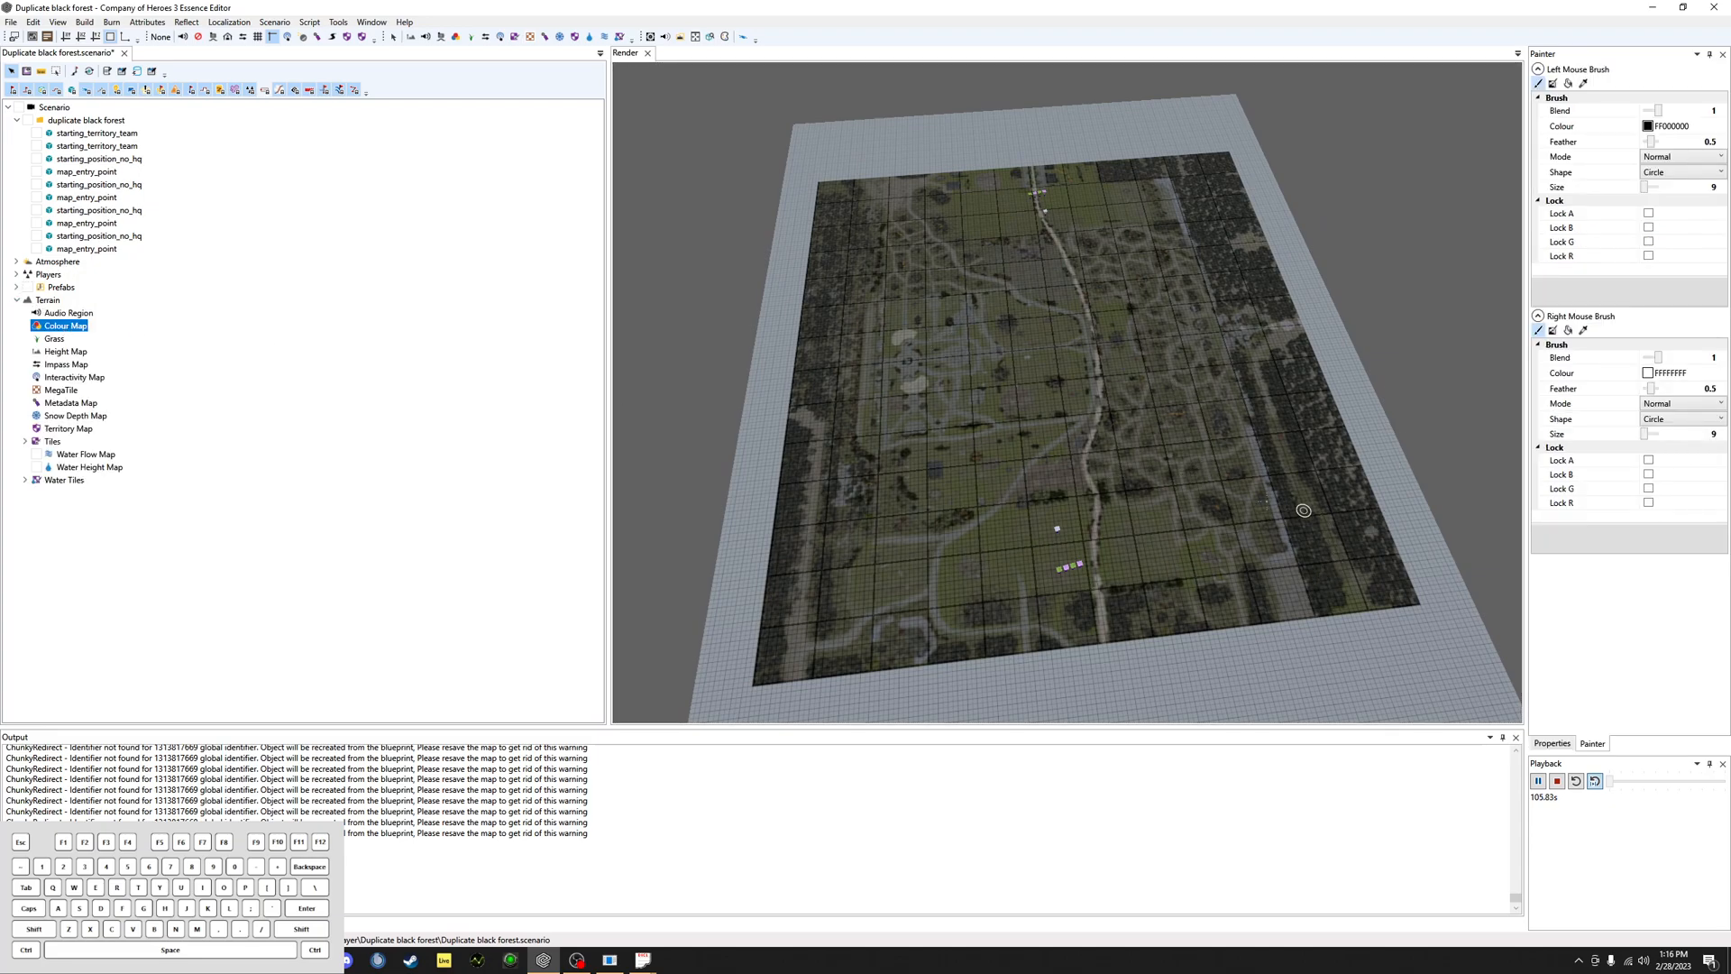
pyautogui.click(1696, 186)
pyautogui.click(1724, 187)
pyautogui.click(1723, 184)
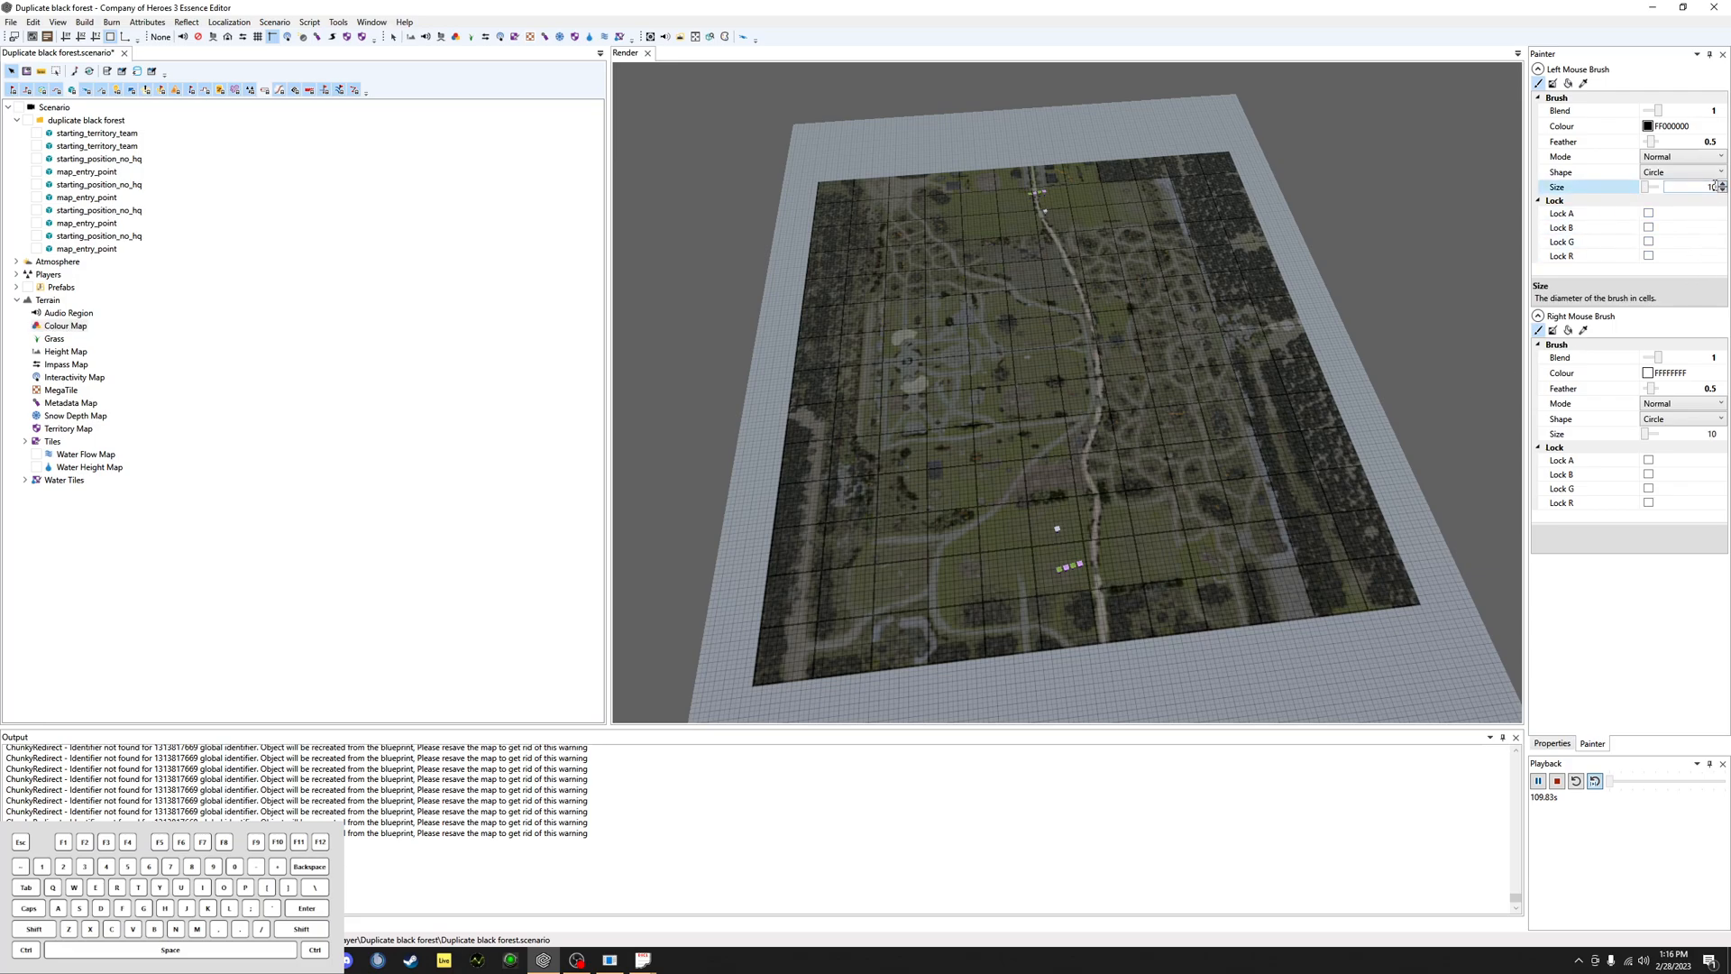
pyautogui.write('32')
# Step: Try a white brush stroke across the lower central part of the map and undo it
pyautogui.moveTo(1117, 644); pyautogui.dragTo(992, 500, button='right')
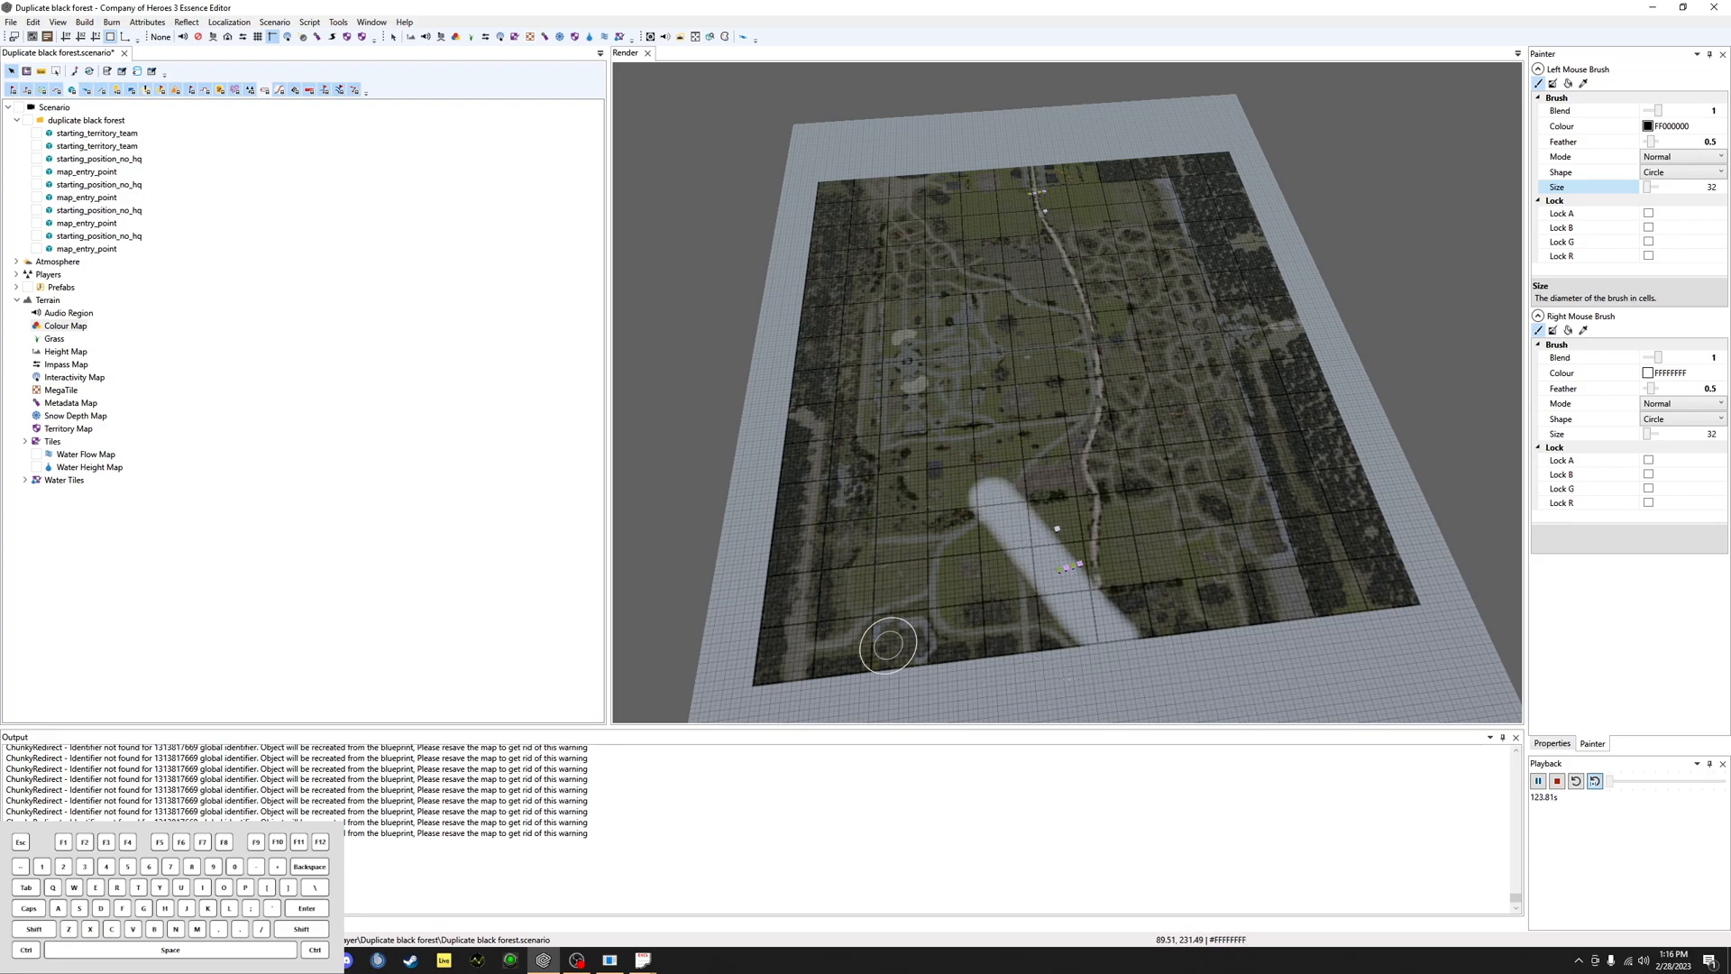
pyautogui.hotkey('ctrl', 'z')
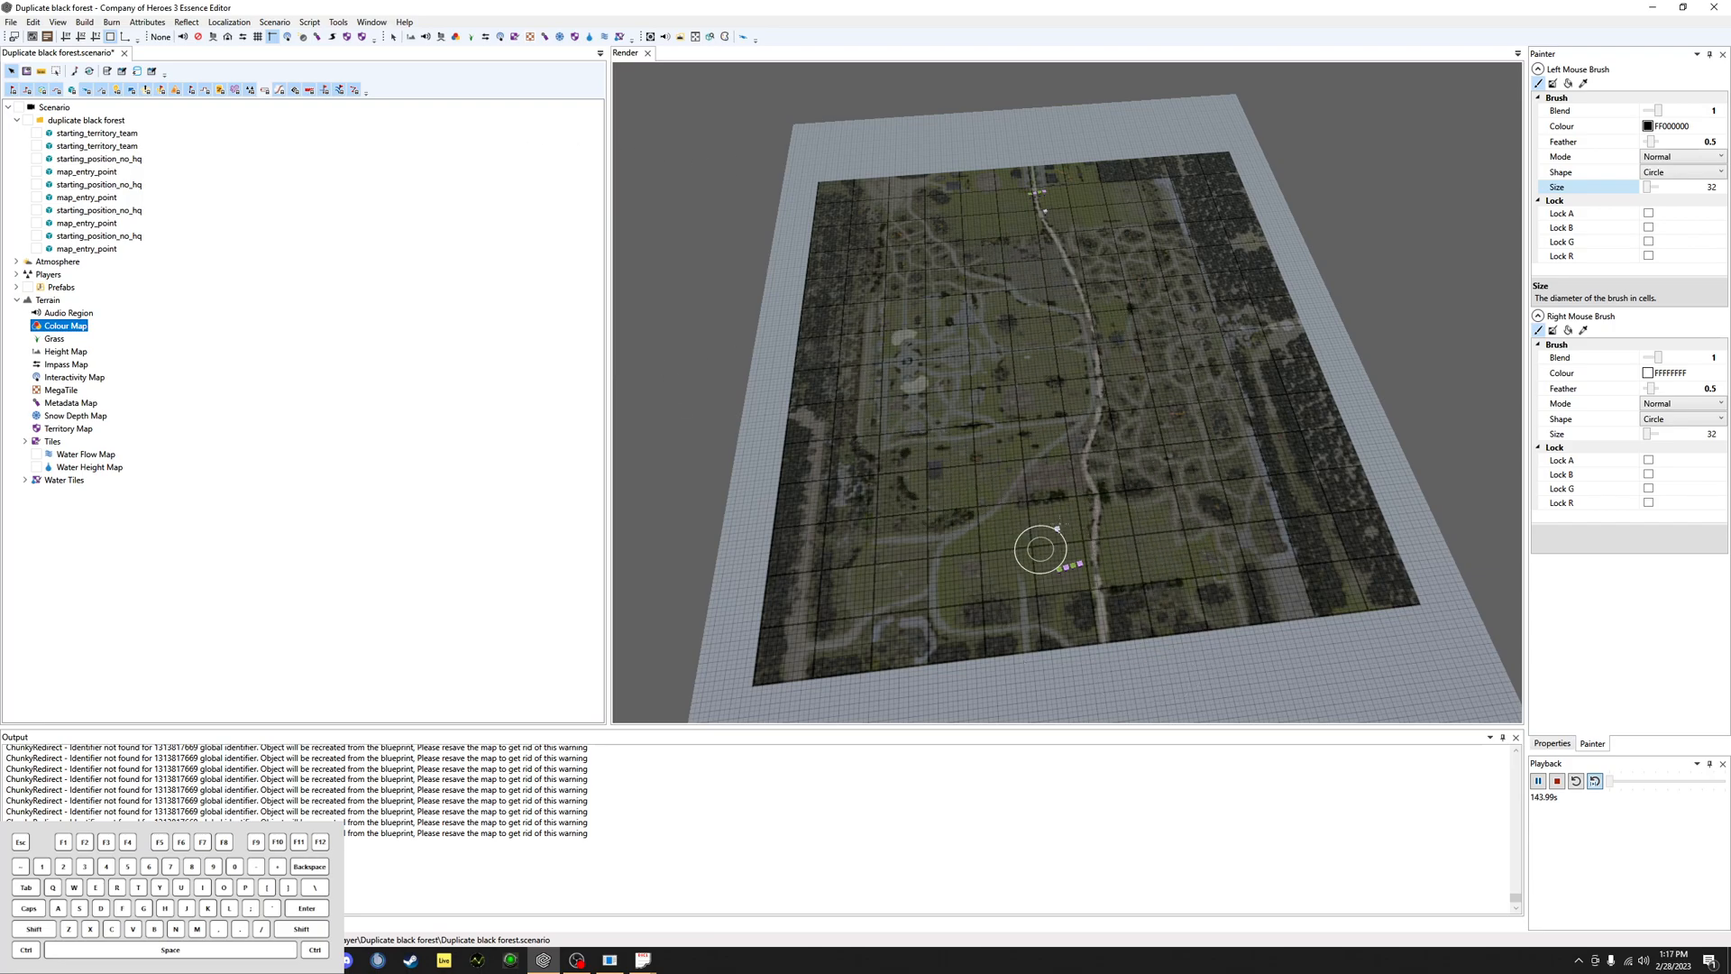
# Step: Leave colour painting and examine the map's main road, central paths and village area from several angles
pyautogui.scroll(5, 1041, 622)
pyautogui.scroll(-5, 1064, 520)
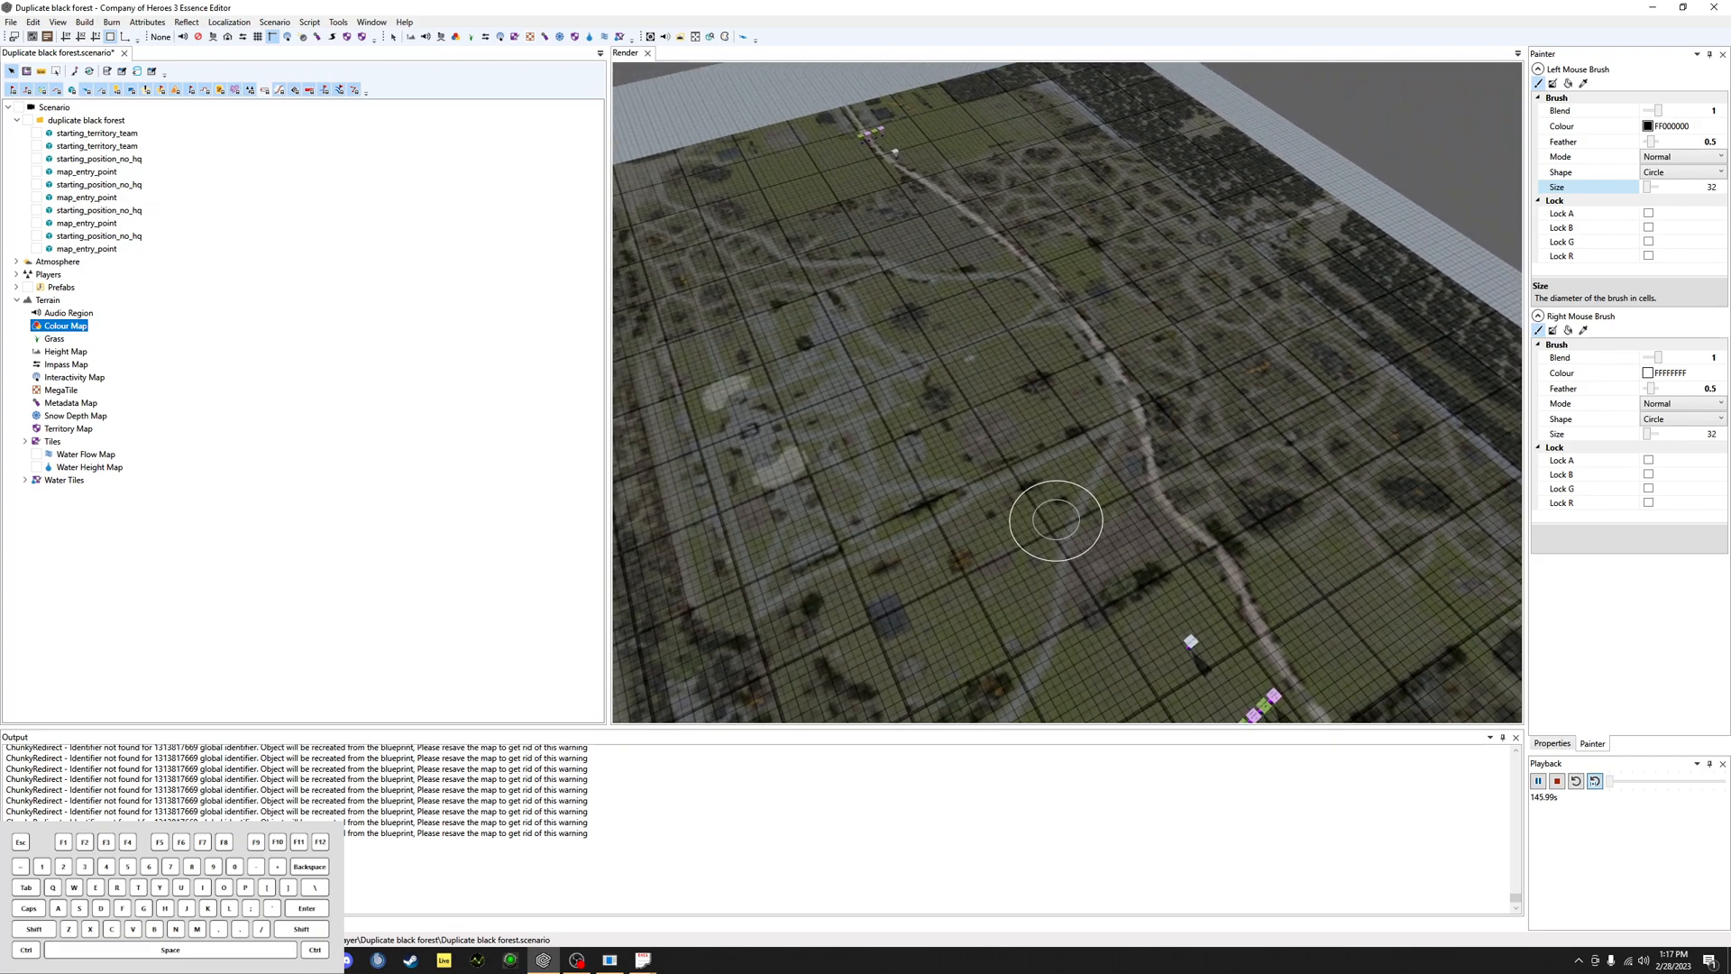
pyautogui.moveTo(1056, 520)
pyautogui.mouseDown(button='middle')
pyautogui.moveTo(1074, 518)
pyautogui.moveTo(1056, 521)
pyautogui.mouseUp(button='middle')
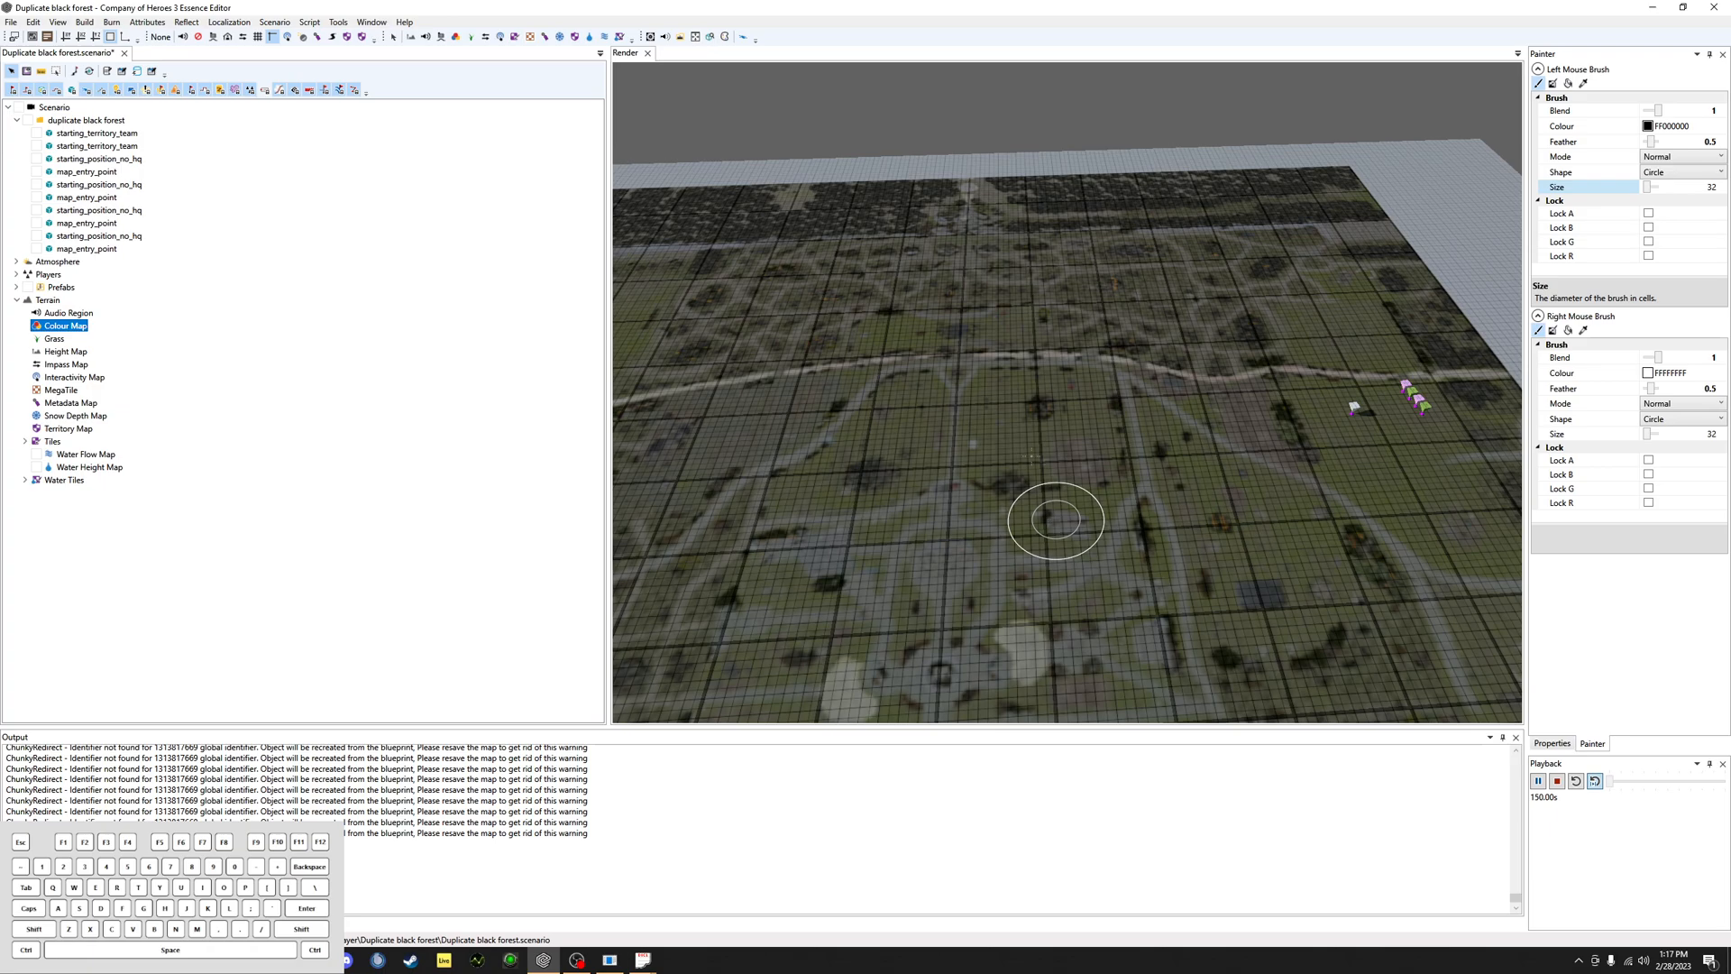
pyautogui.moveTo(1209, 418); pyautogui.dragTo(1176, 391, button='middle')
pyautogui.scroll(-3, 1180, 394)
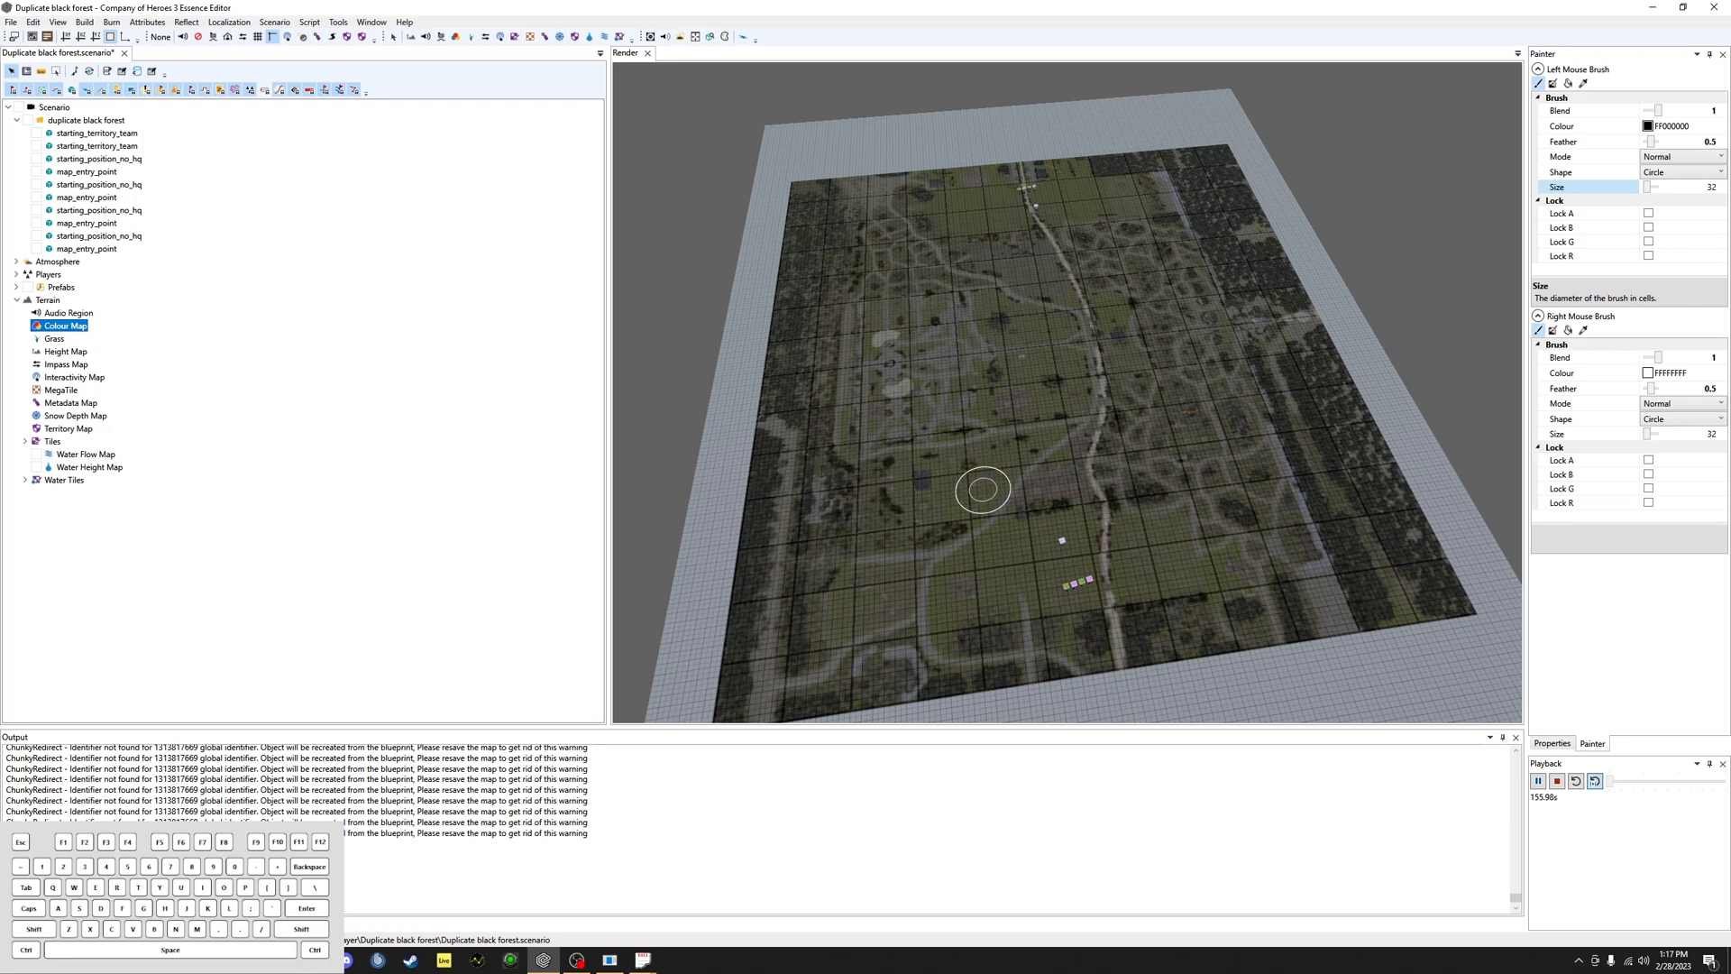
pyautogui.scroll(4, 1073, 505)
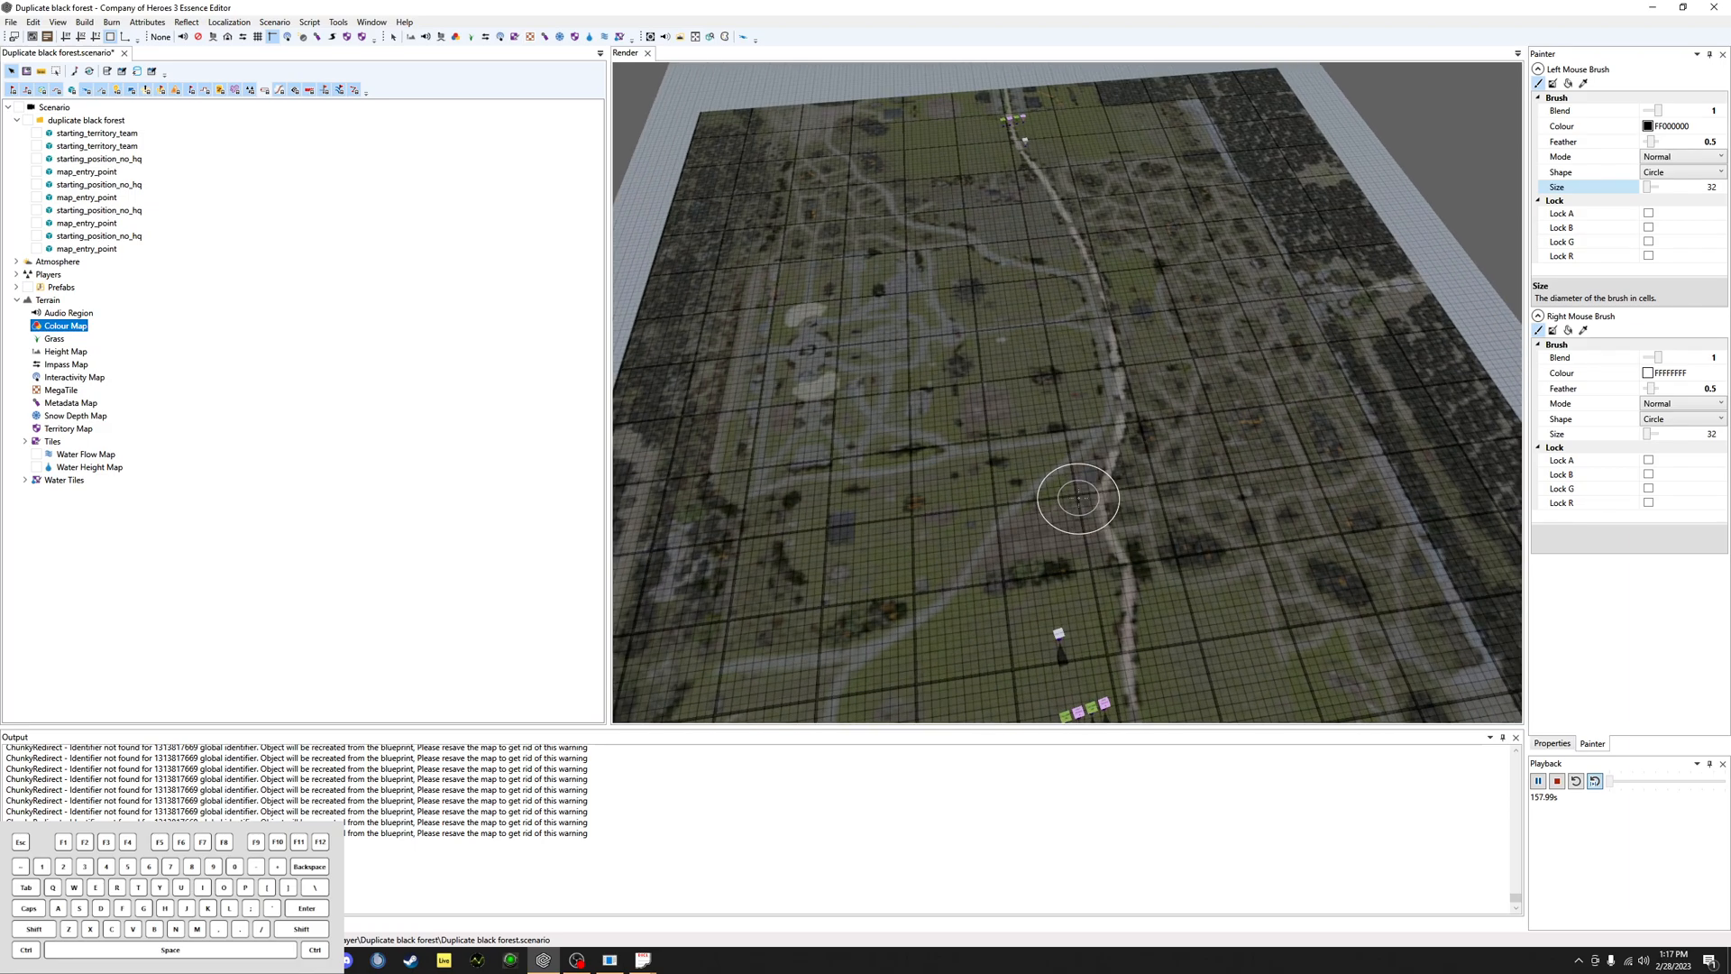
pyautogui.moveTo(1079, 498); pyautogui.dragTo(1078, 496, button='middle')
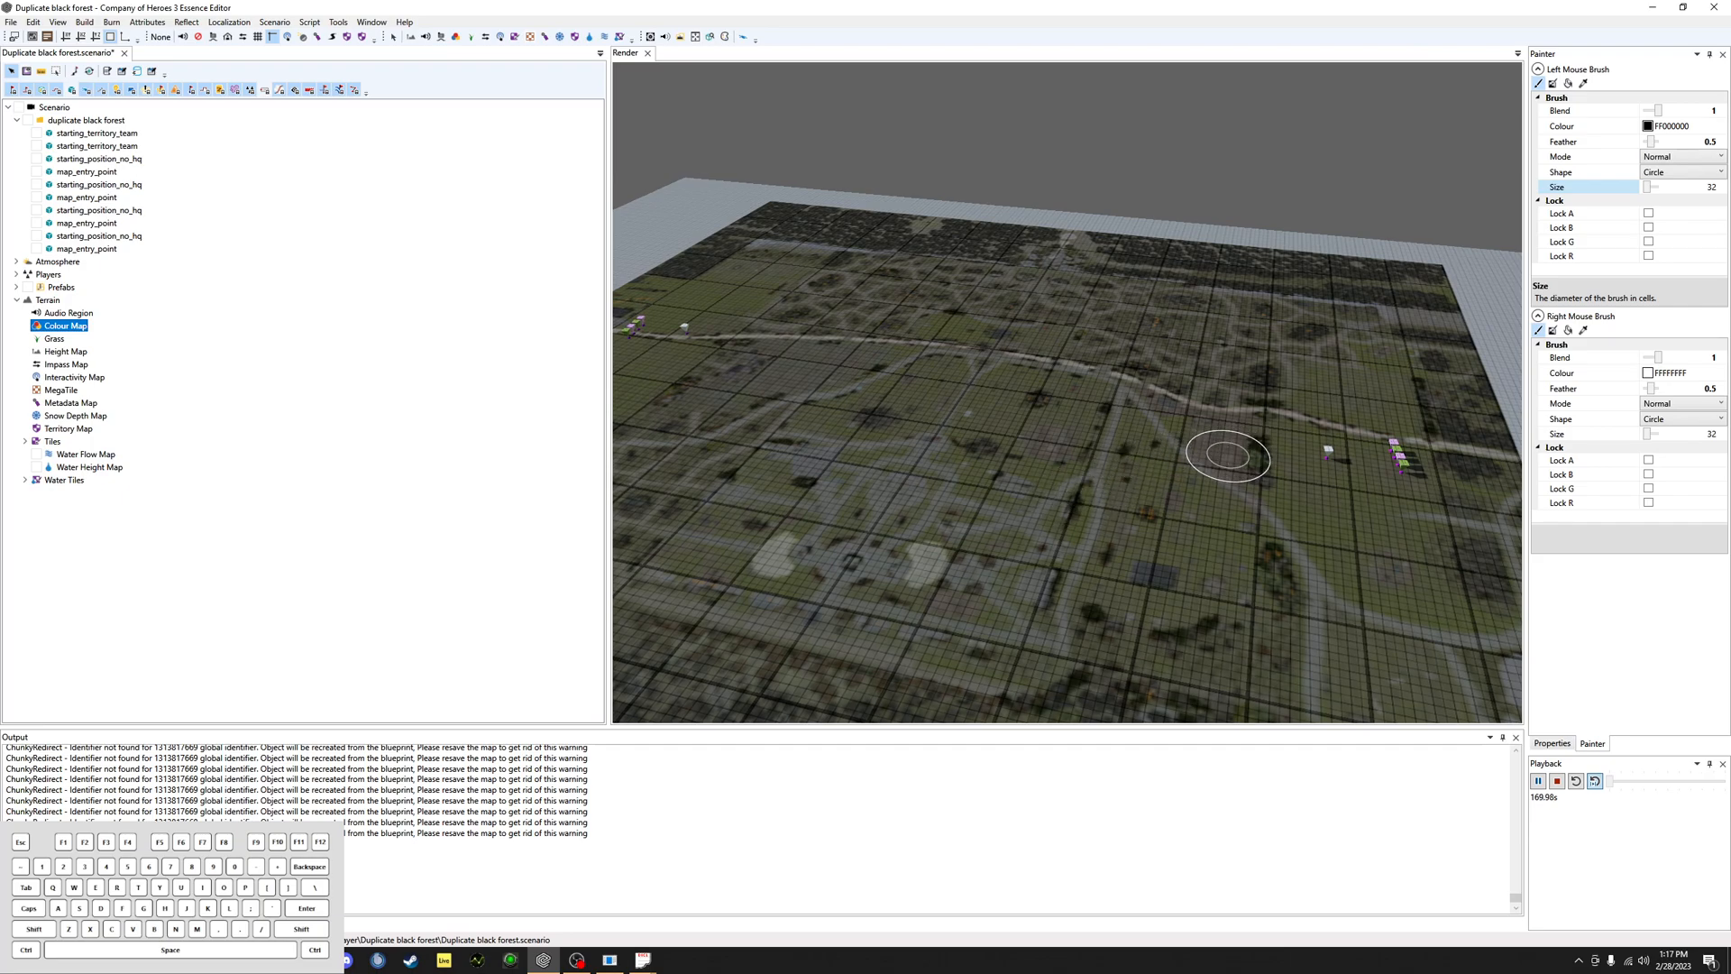
pyautogui.moveTo(1233, 451); pyautogui.dragTo(1228, 456, button='middle')
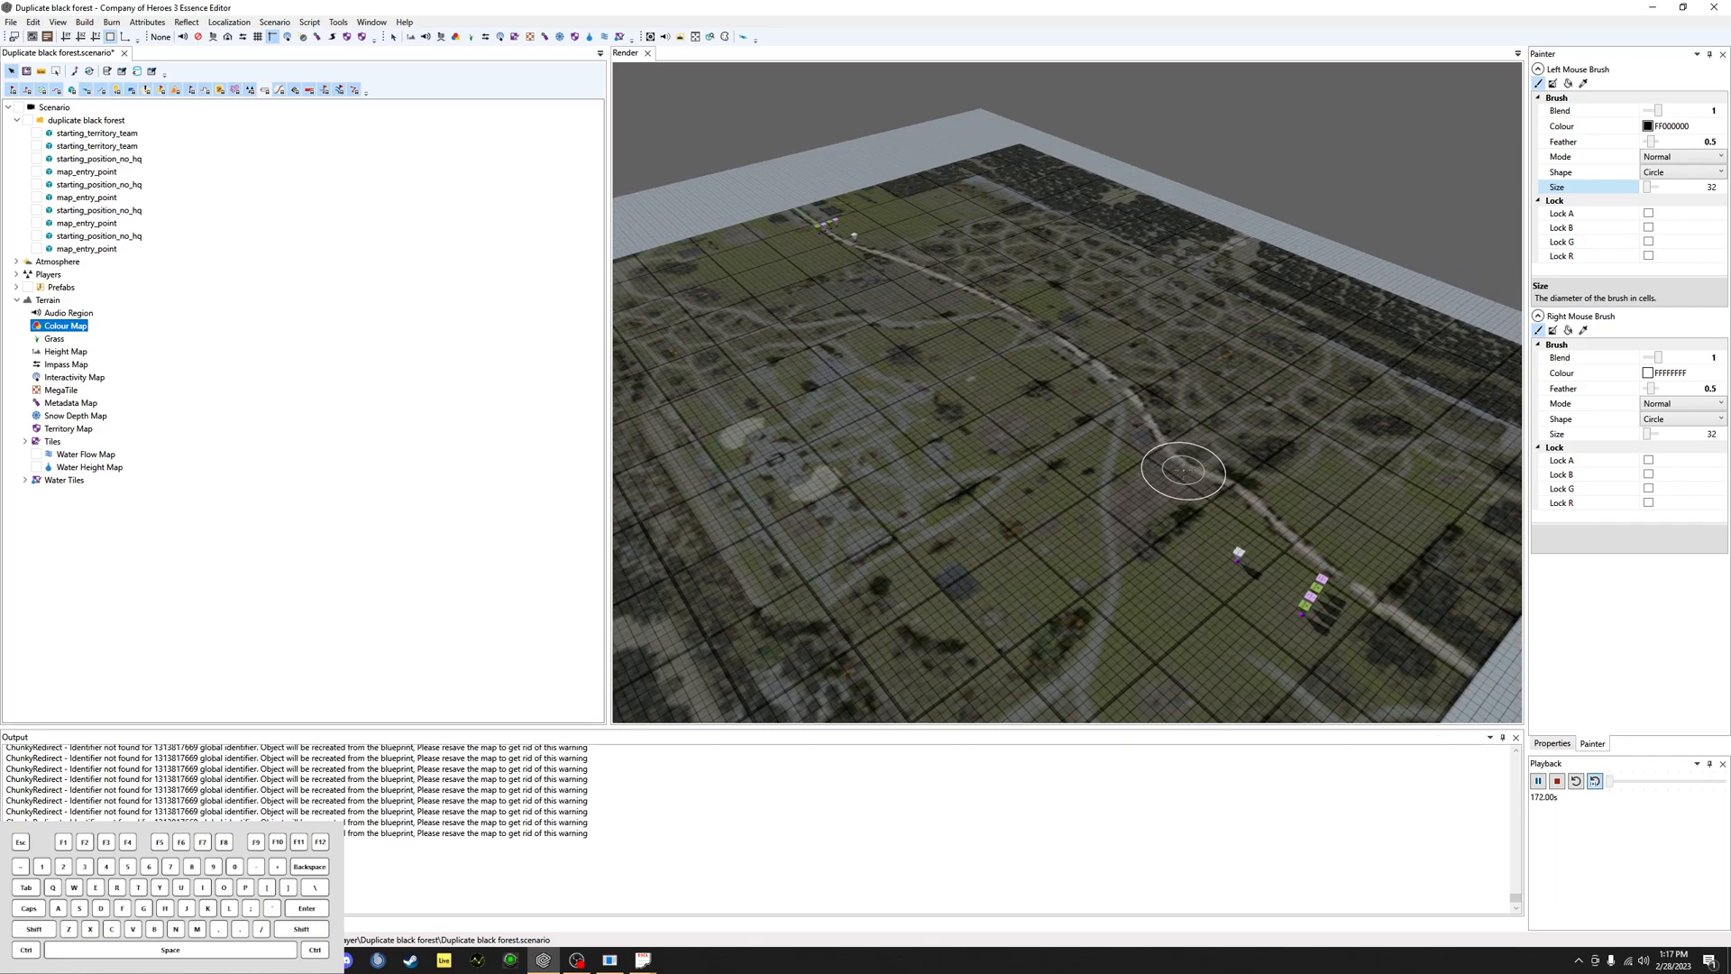
pyautogui.scroll(-1, 1169, 463)
pyautogui.scroll(-1, 1170, 464)
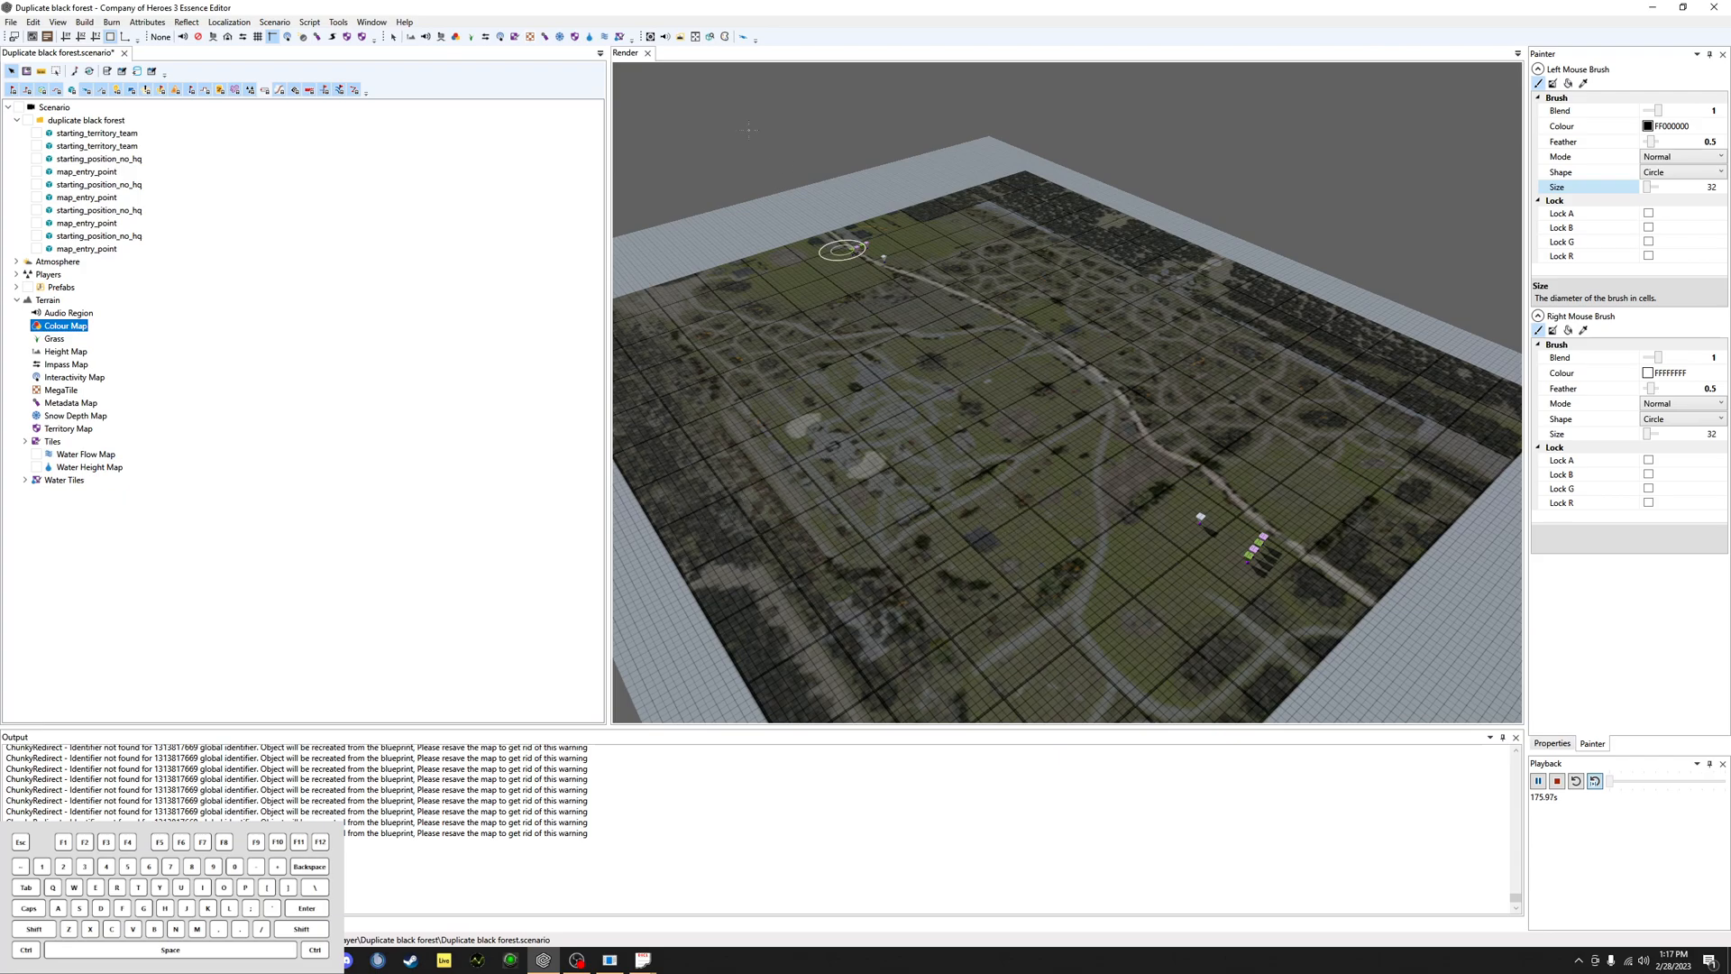
pyautogui.click(393, 37)
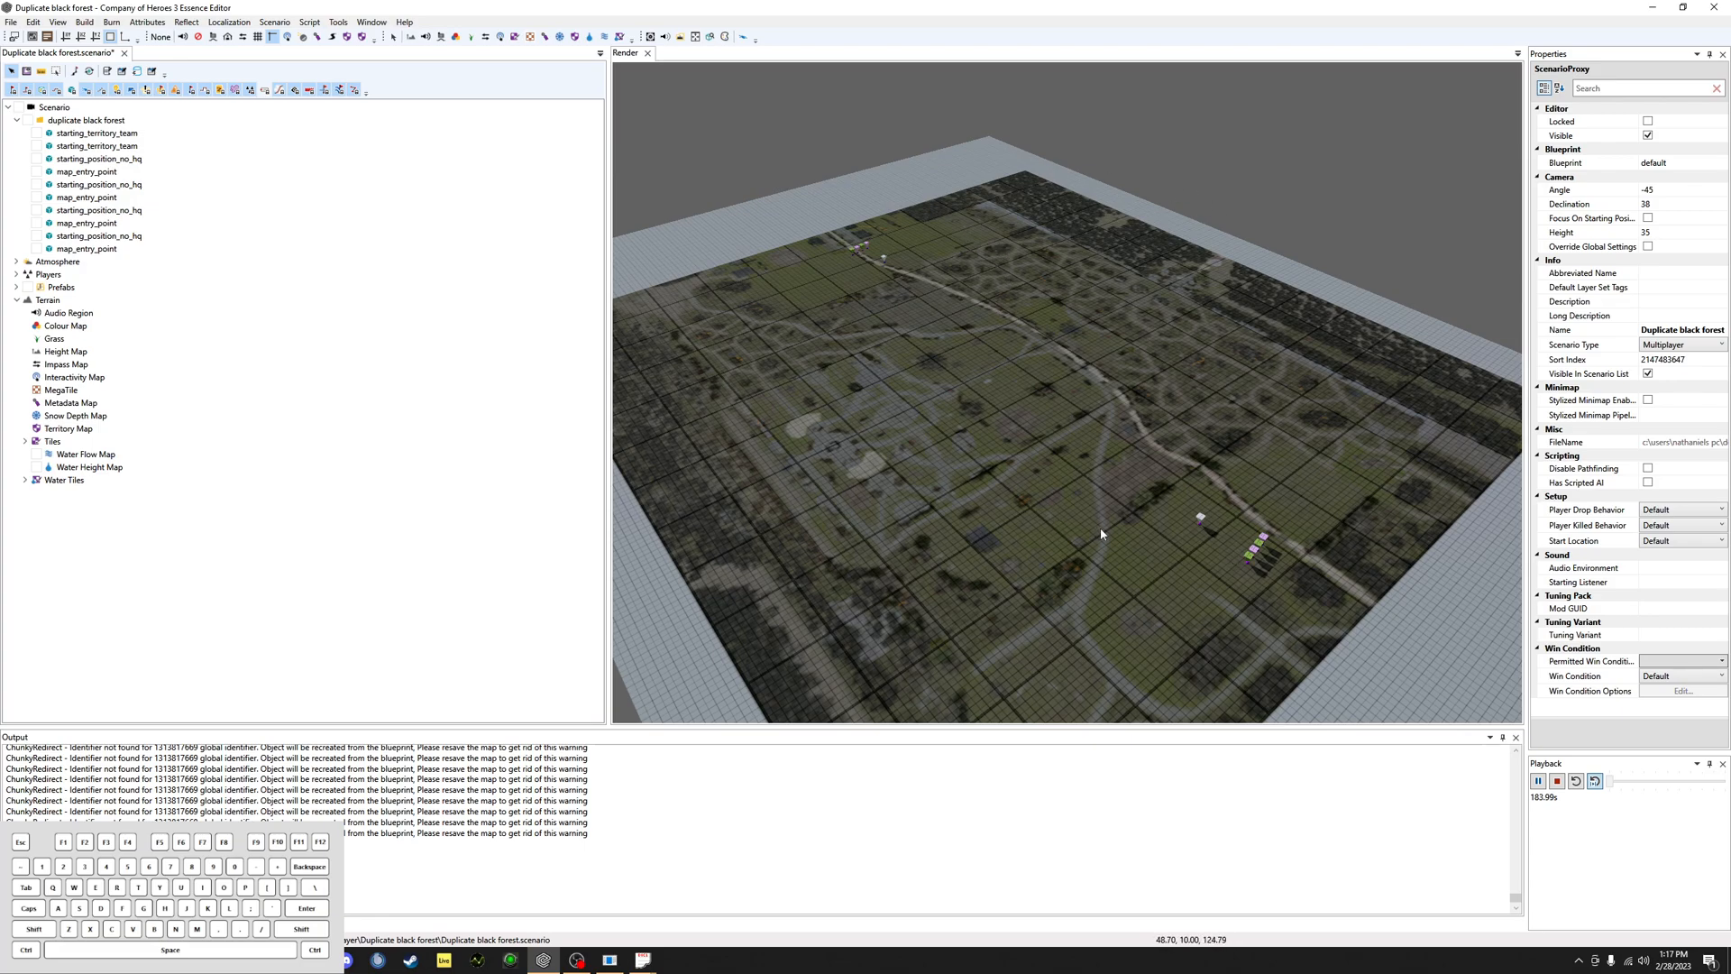
pyautogui.moveTo(1100, 528); pyautogui.dragTo(1101, 527, button='middle')
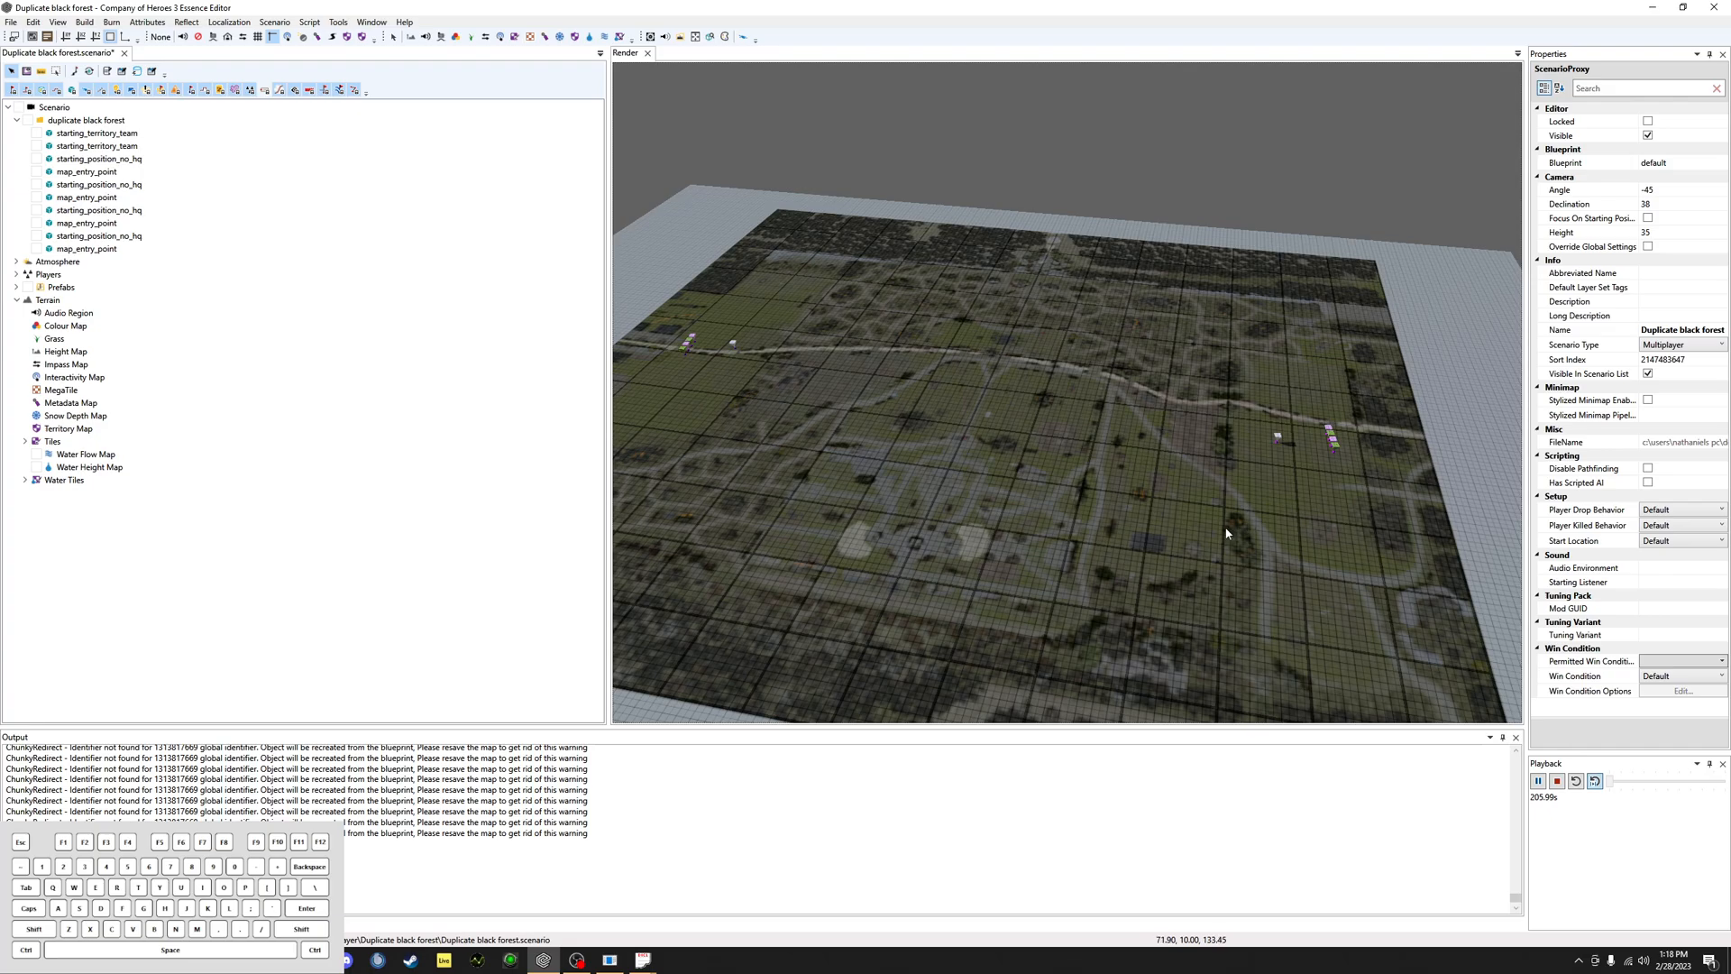
pyautogui.scroll(6, 1196, 555)
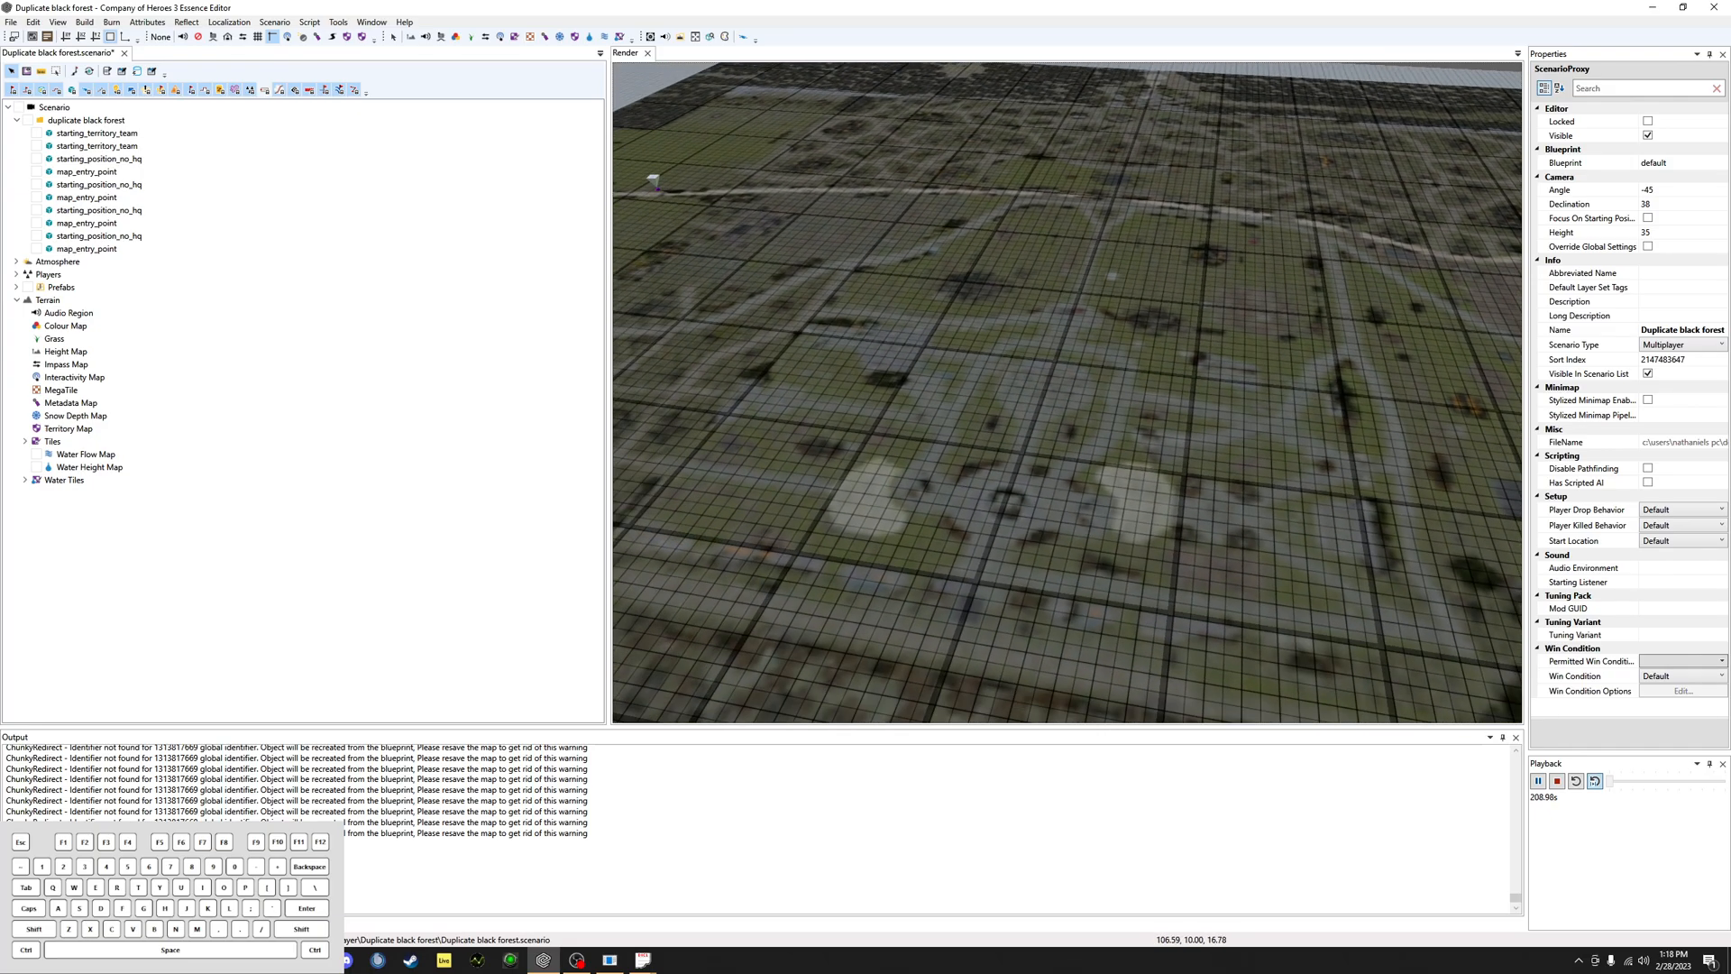
pyautogui.moveTo(1046, 510); pyautogui.dragTo(1057, 573, button='middle')
pyautogui.scroll(-2, 1074, 560)
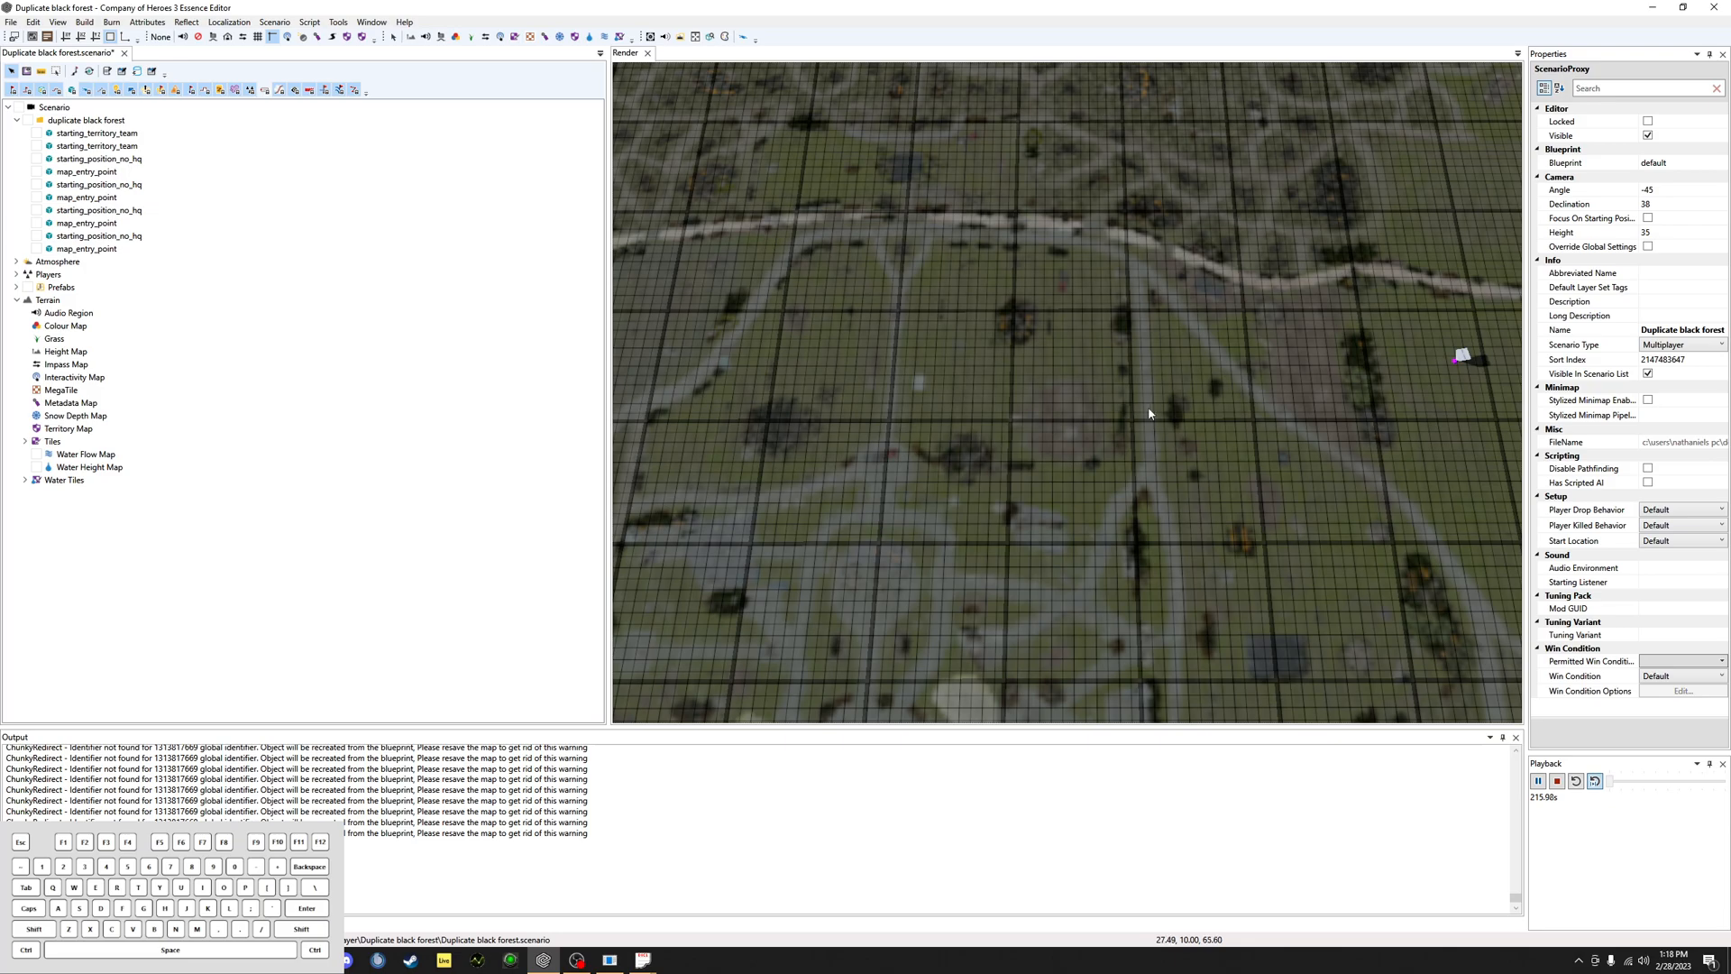
pyautogui.moveTo(1211, 395); pyautogui.dragTo(1213, 325, button='middle')
pyautogui.scroll(-2, 1203, 303)
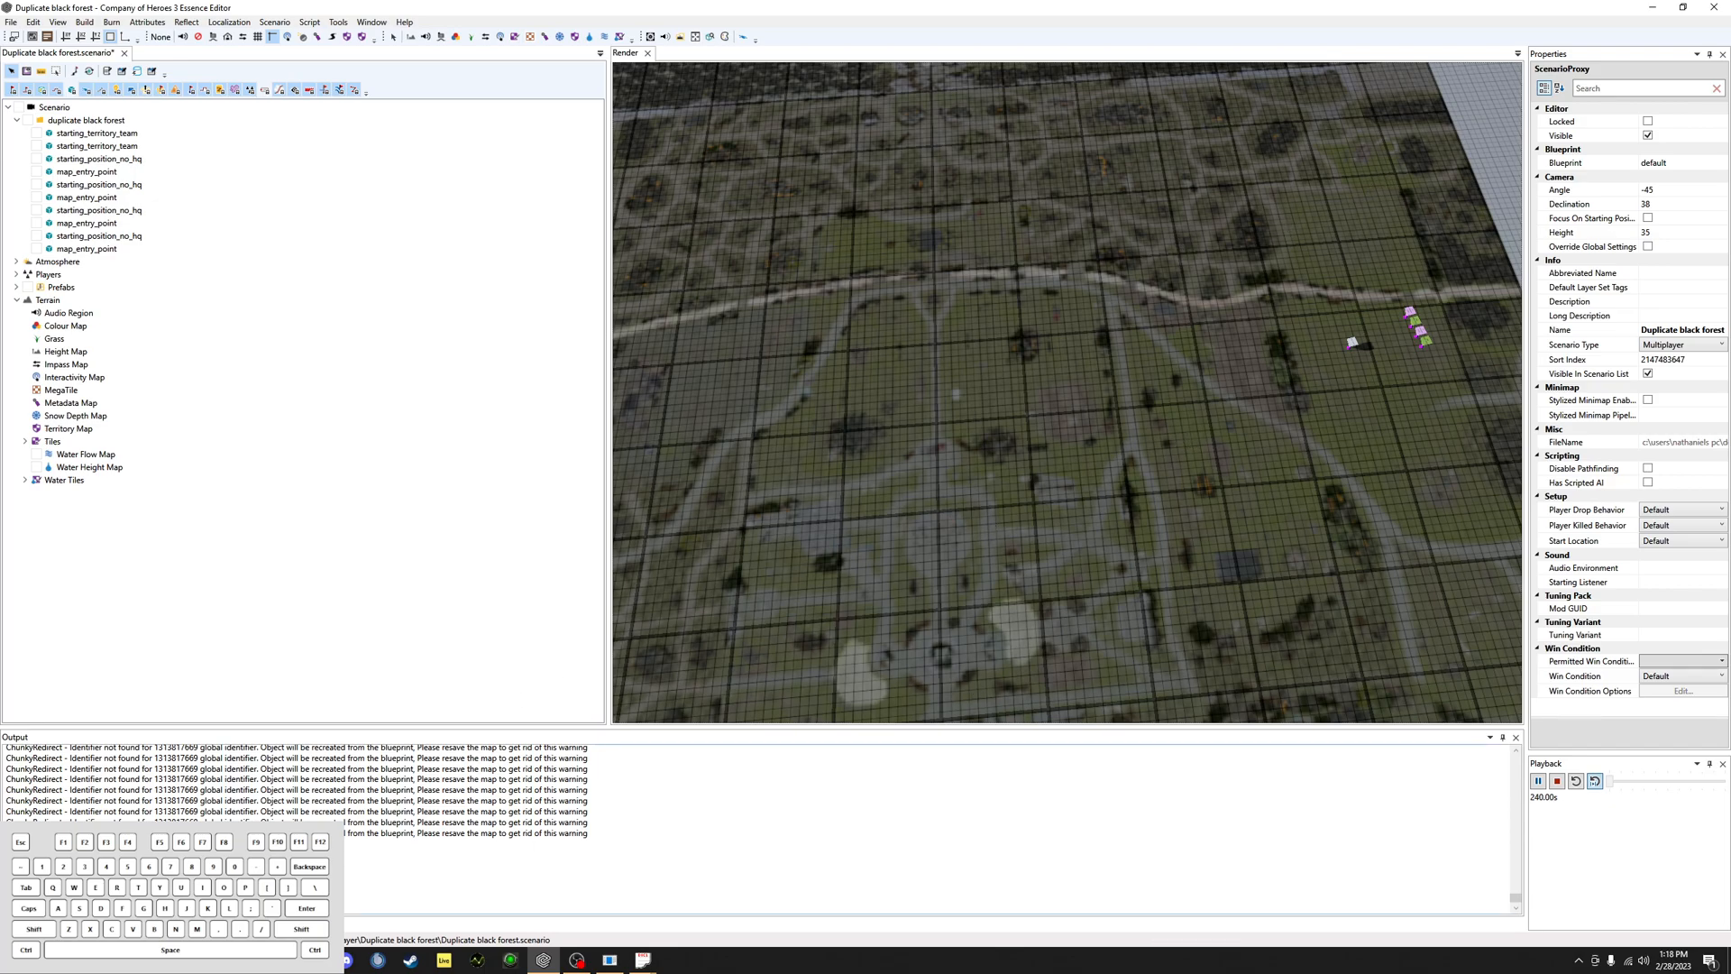
# Step: Browse the object templates to ebps > environment > nature > cliffs_rocks
pyautogui.click(32, 924)
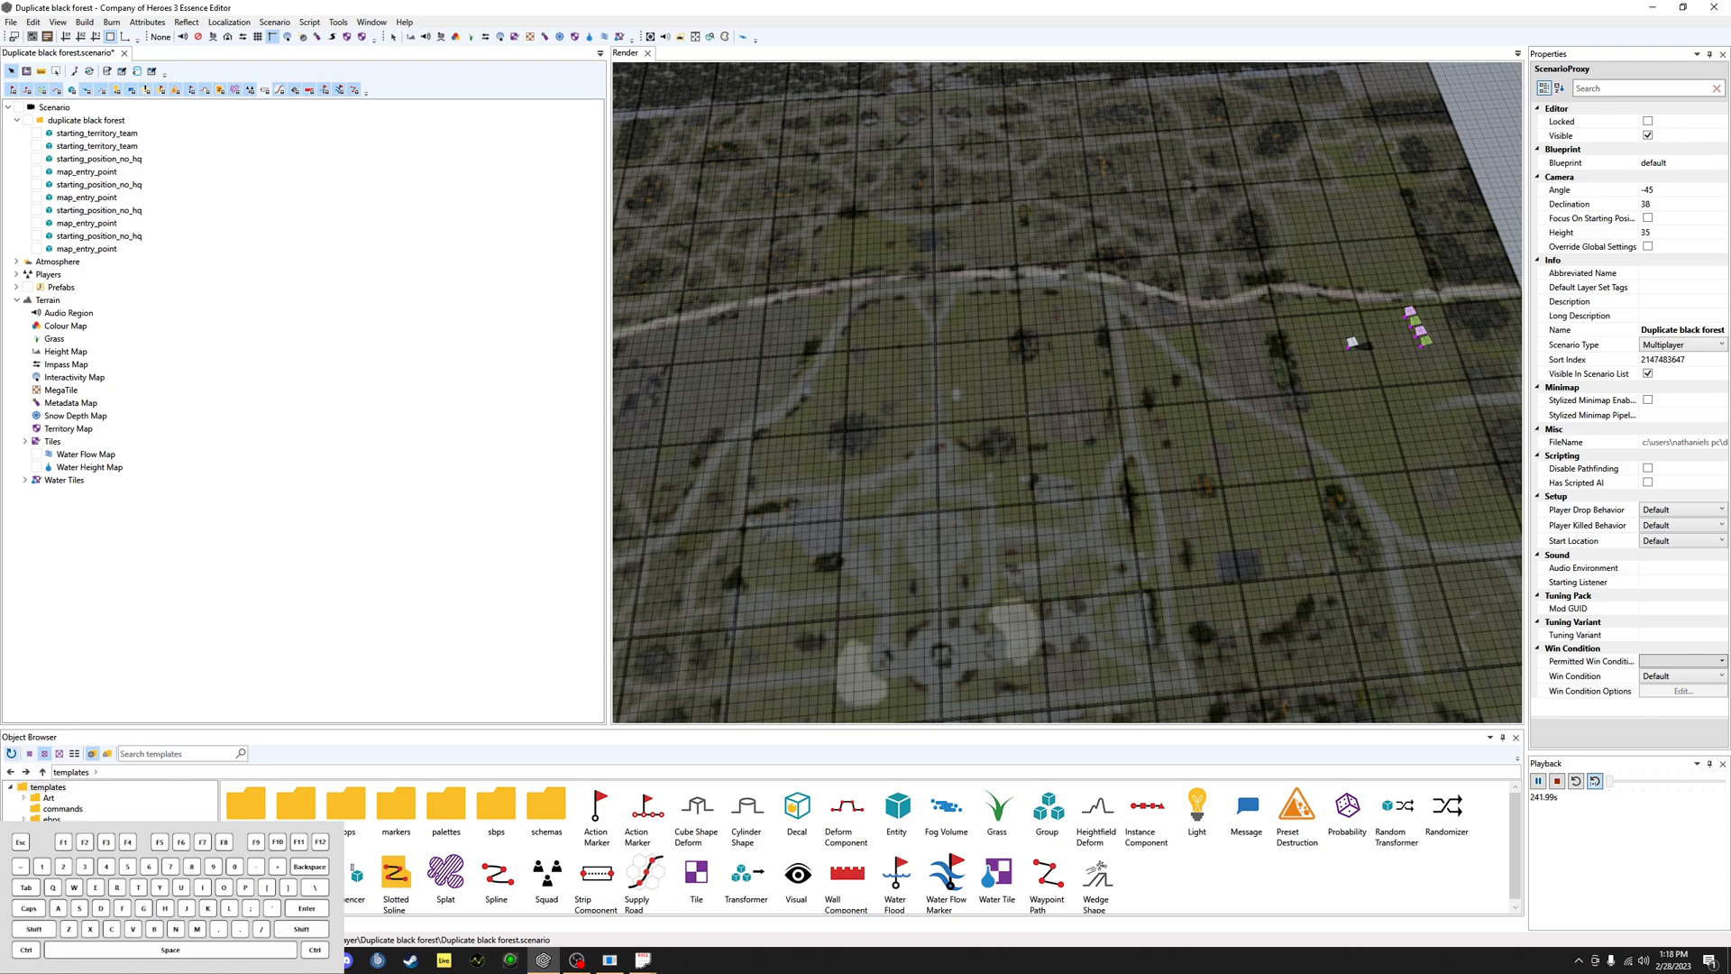
pyautogui.doubleClick(353, 813)
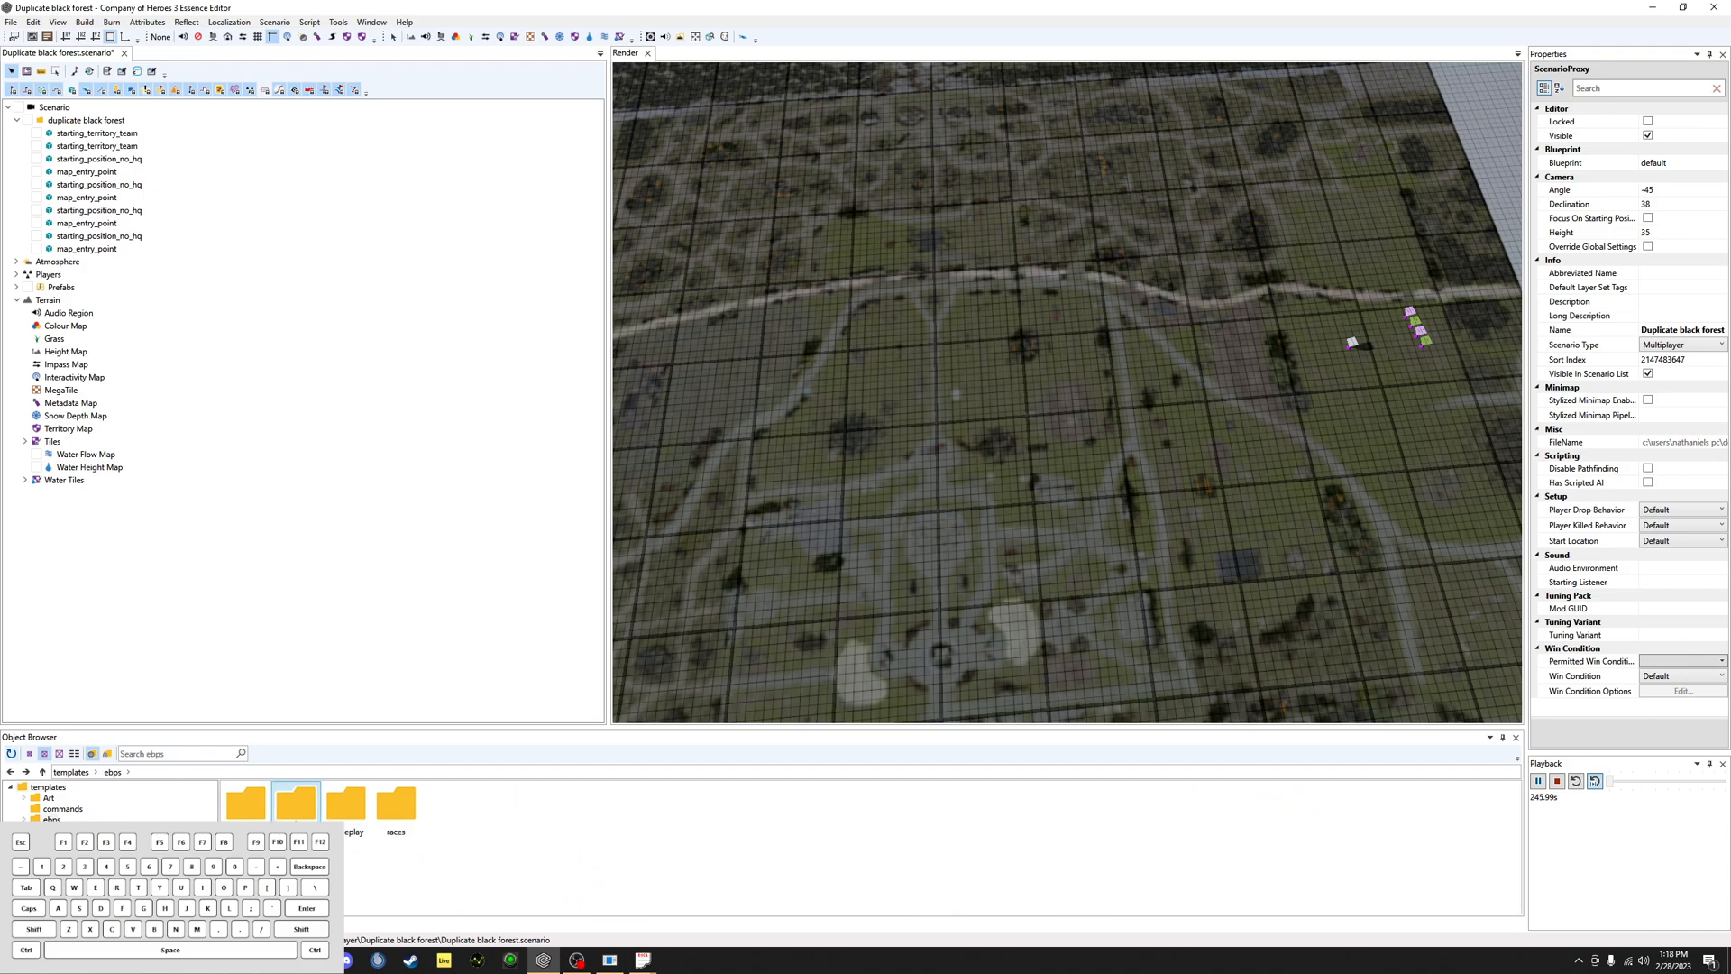
pyautogui.doubleClick(296, 805)
pyautogui.doubleClick(591, 805)
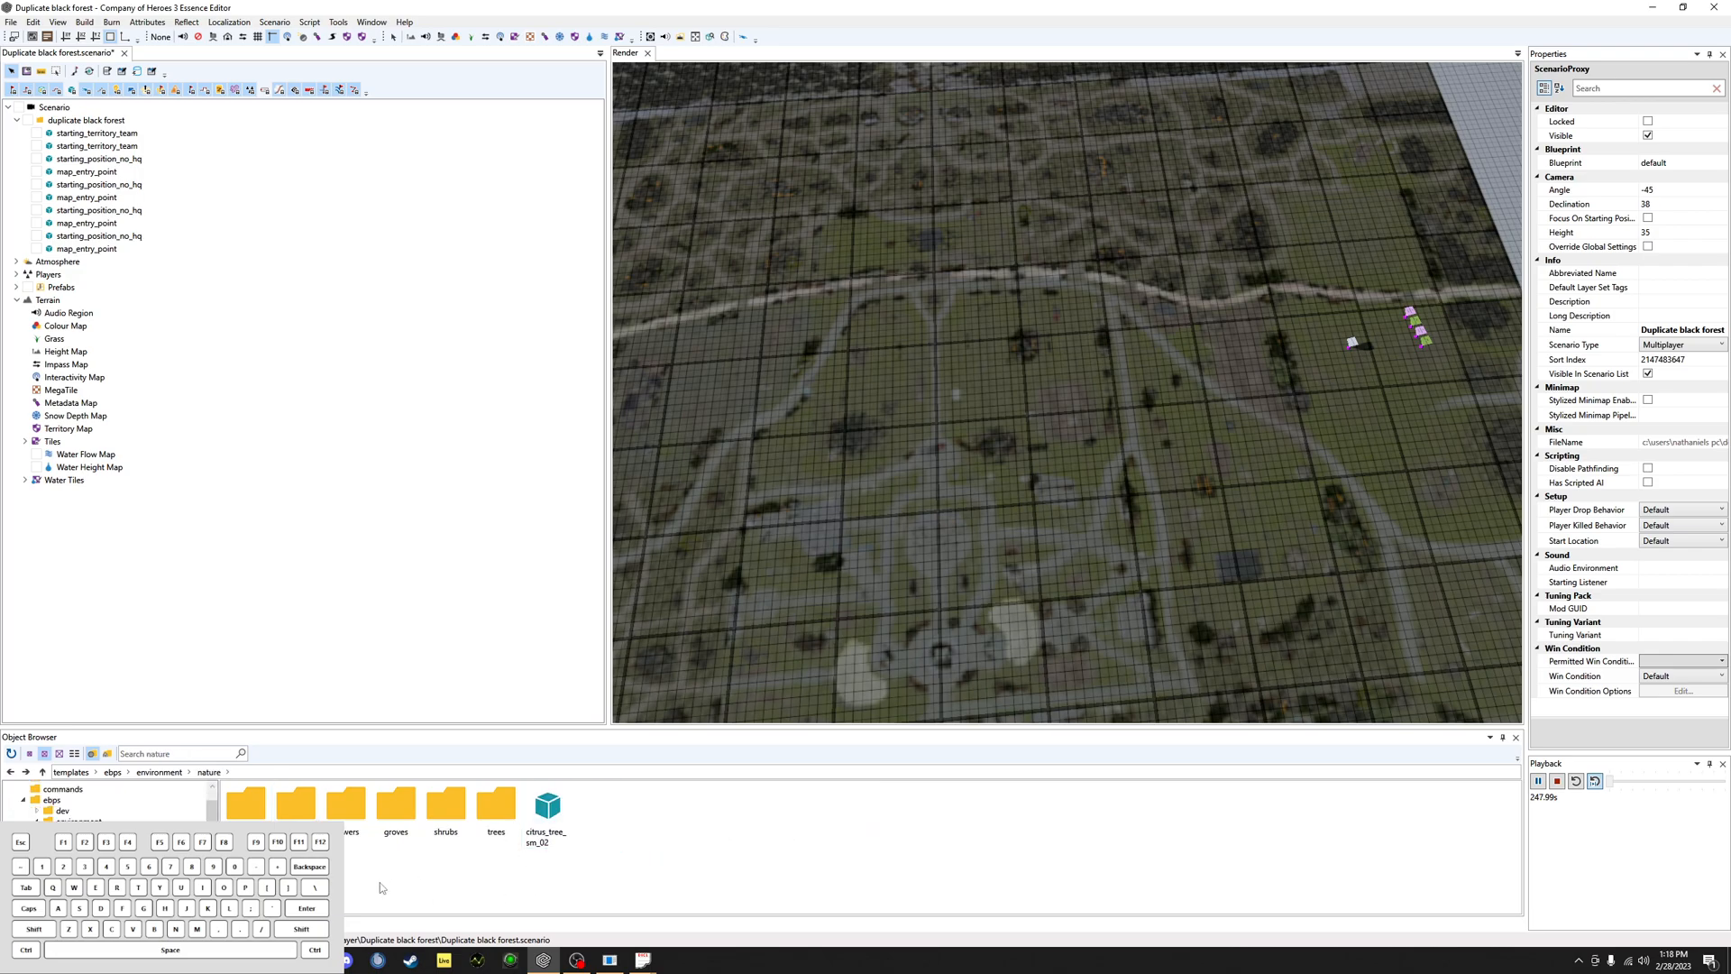
pyautogui.doubleClick(296, 805)
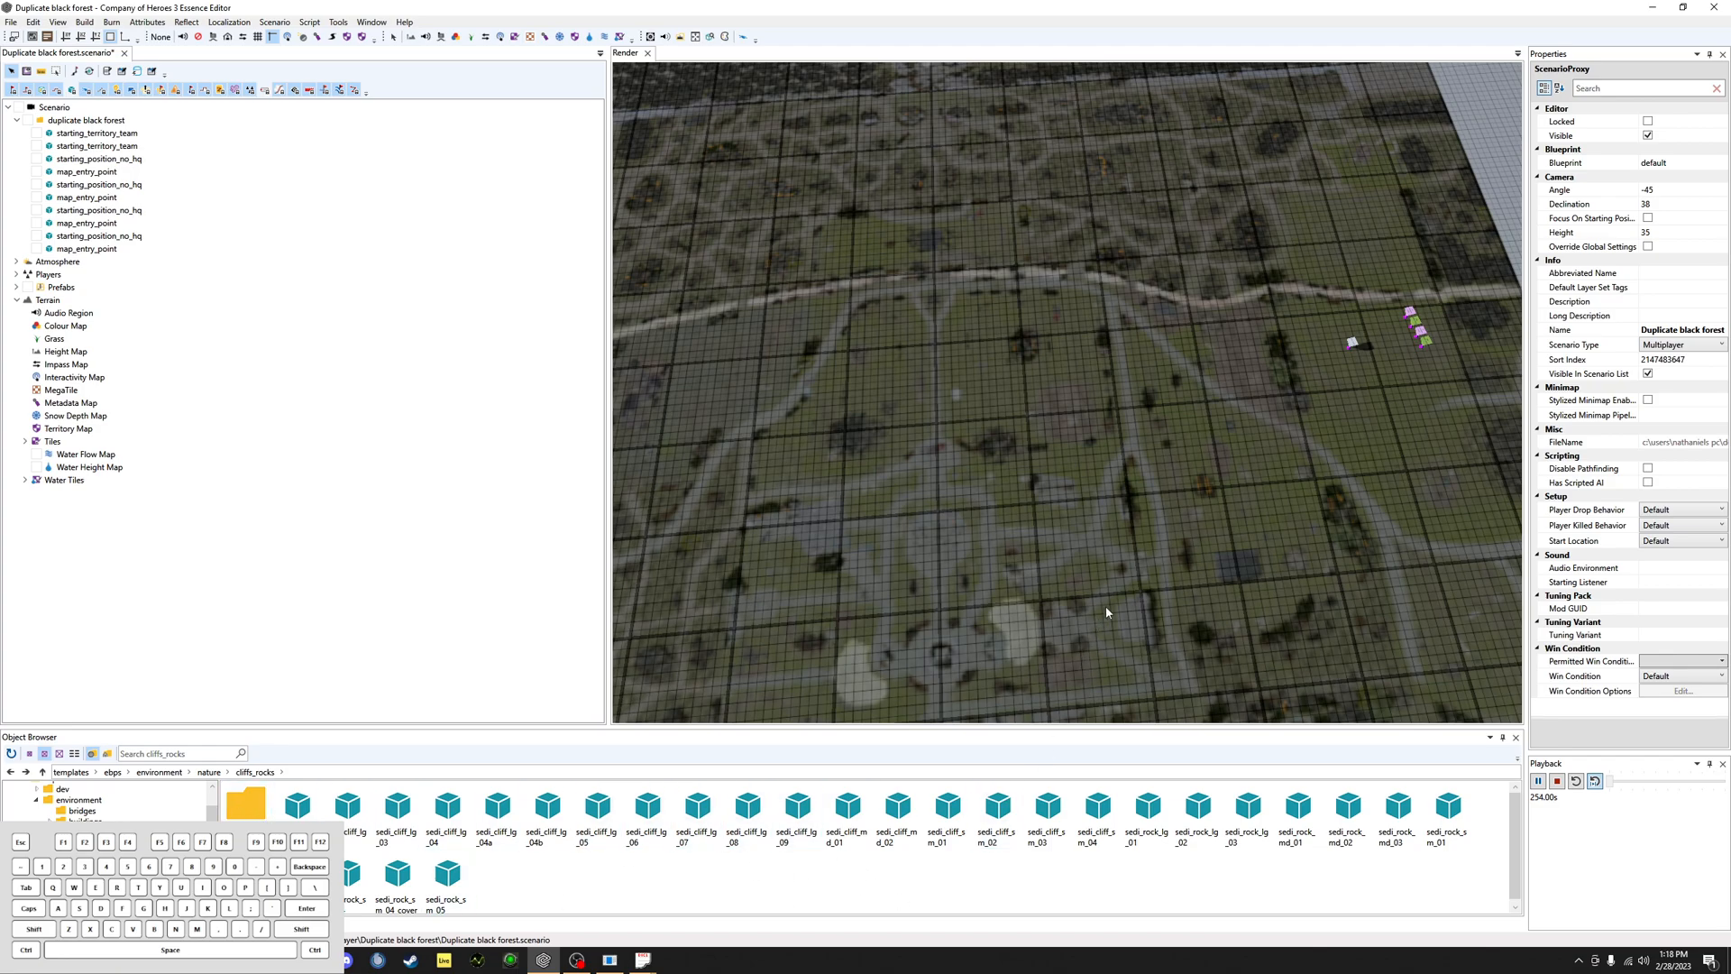
# Step: Try the first large cliff model beside the dark rock patch near the map's centre, inspect its size, and undo the placement
pyautogui.scroll(5, 1102, 610)
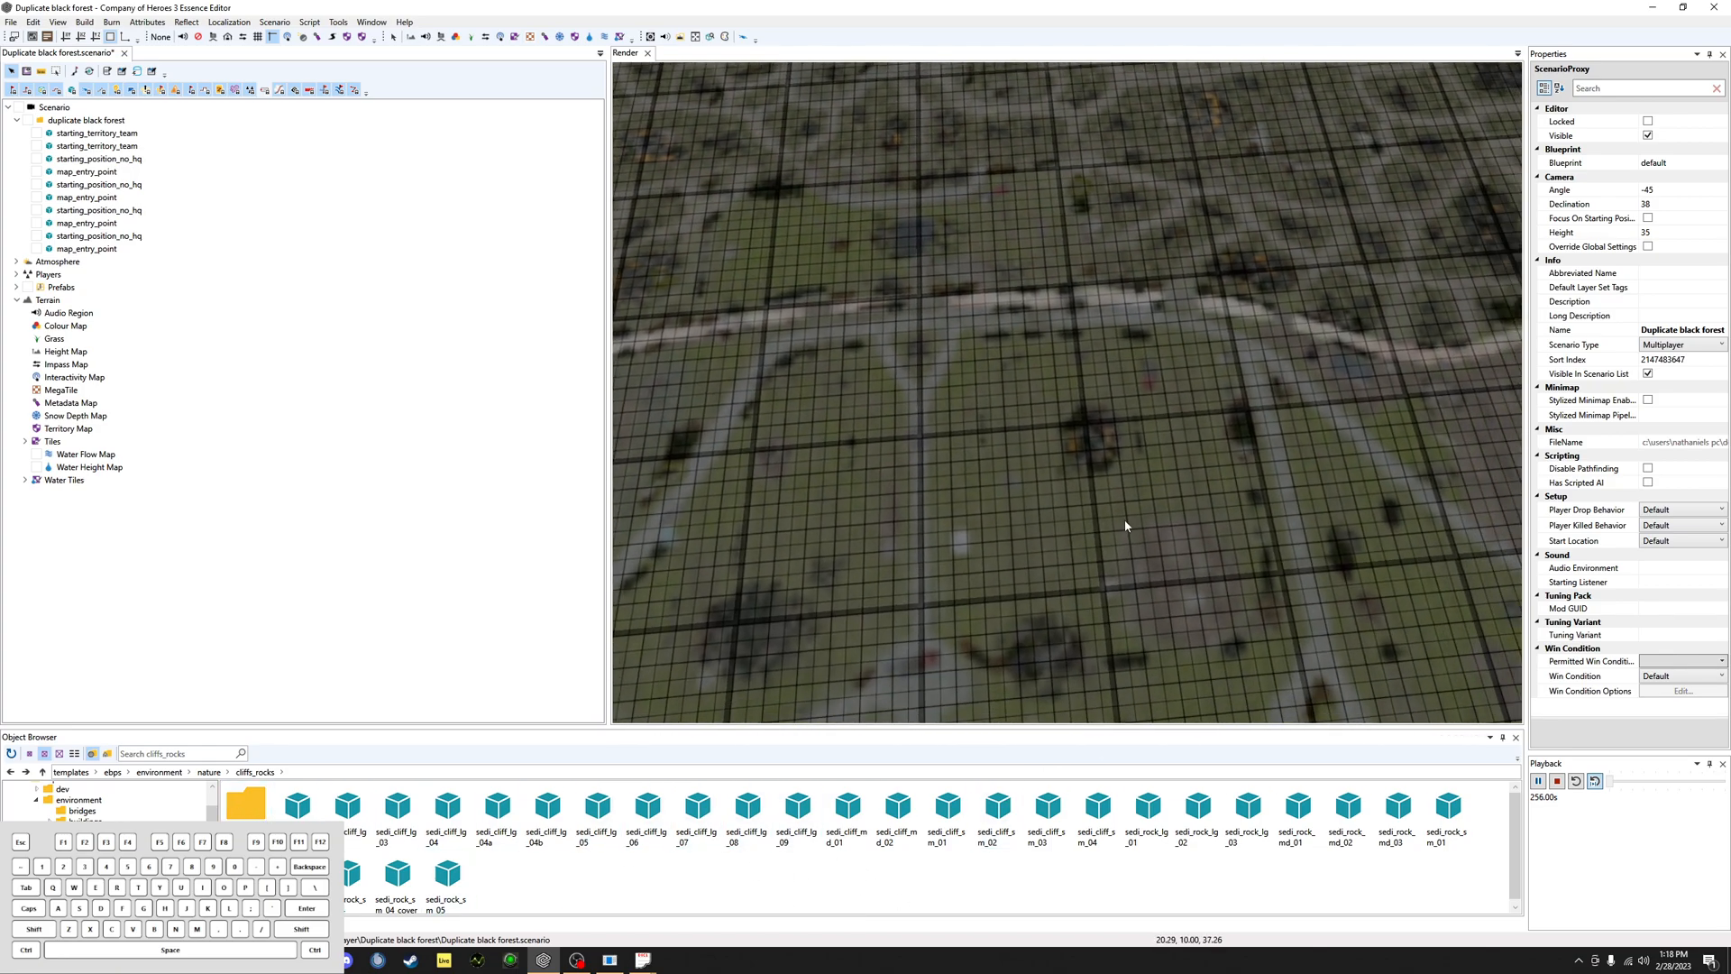
pyautogui.scroll(3, 1091, 440)
pyautogui.moveTo(1140, 545); pyautogui.dragTo(1164, 450, button='middle')
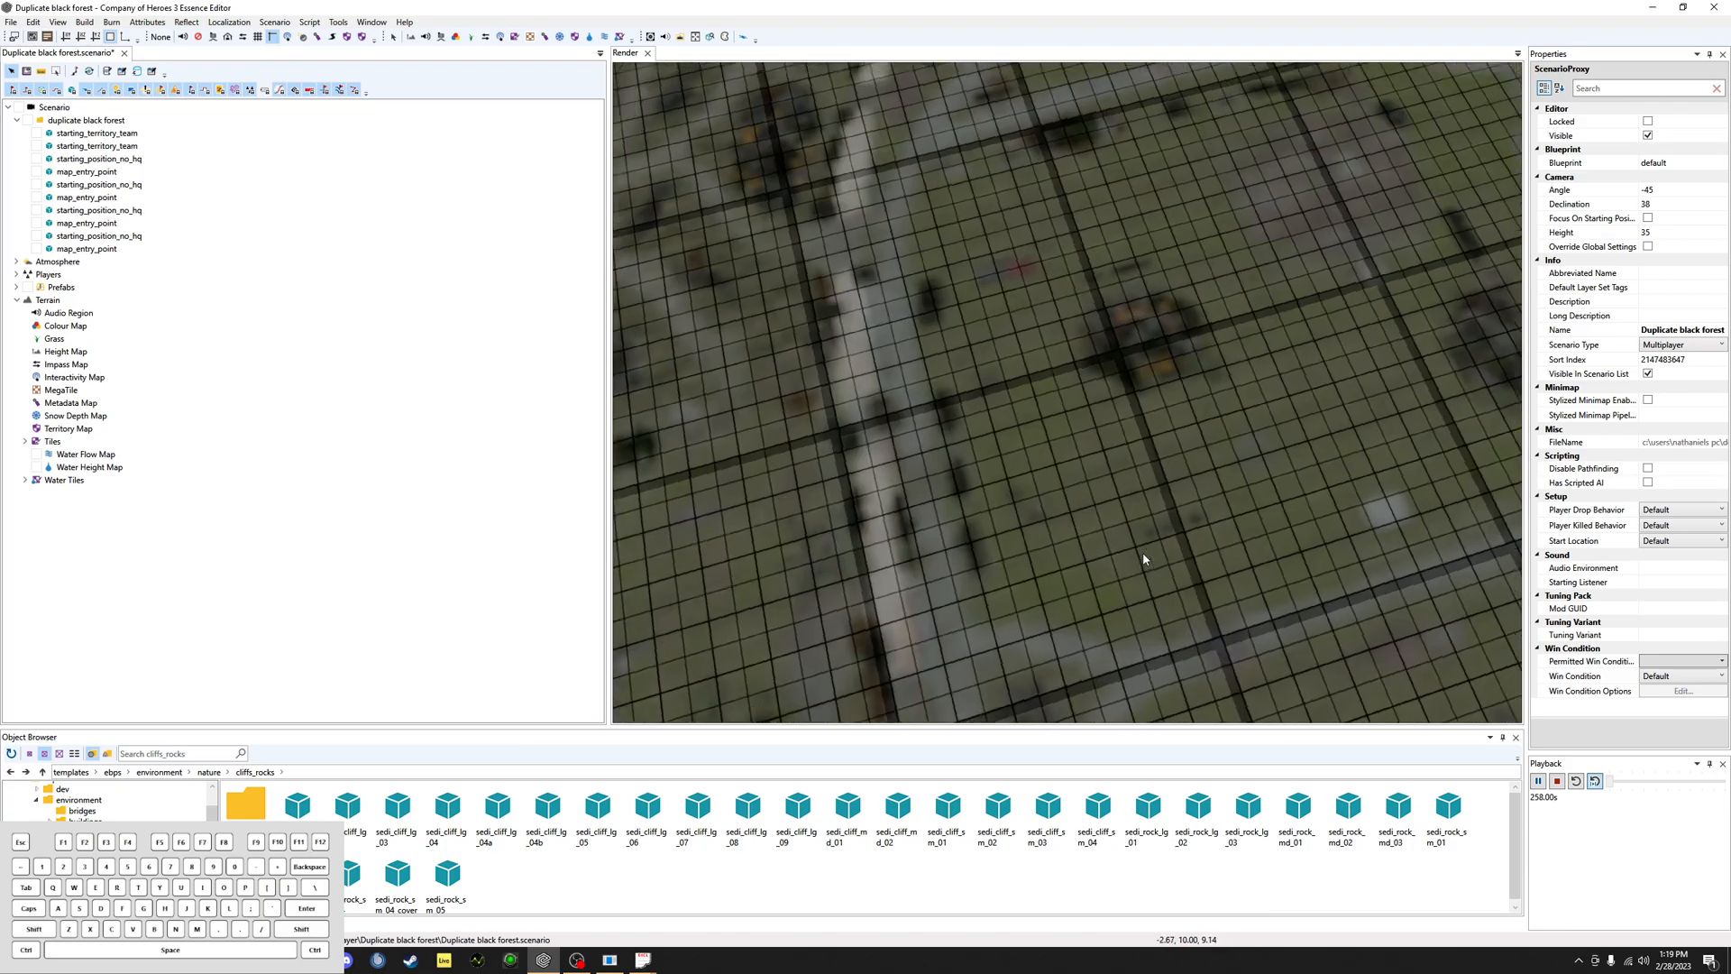
pyautogui.scroll(3, 1149, 445)
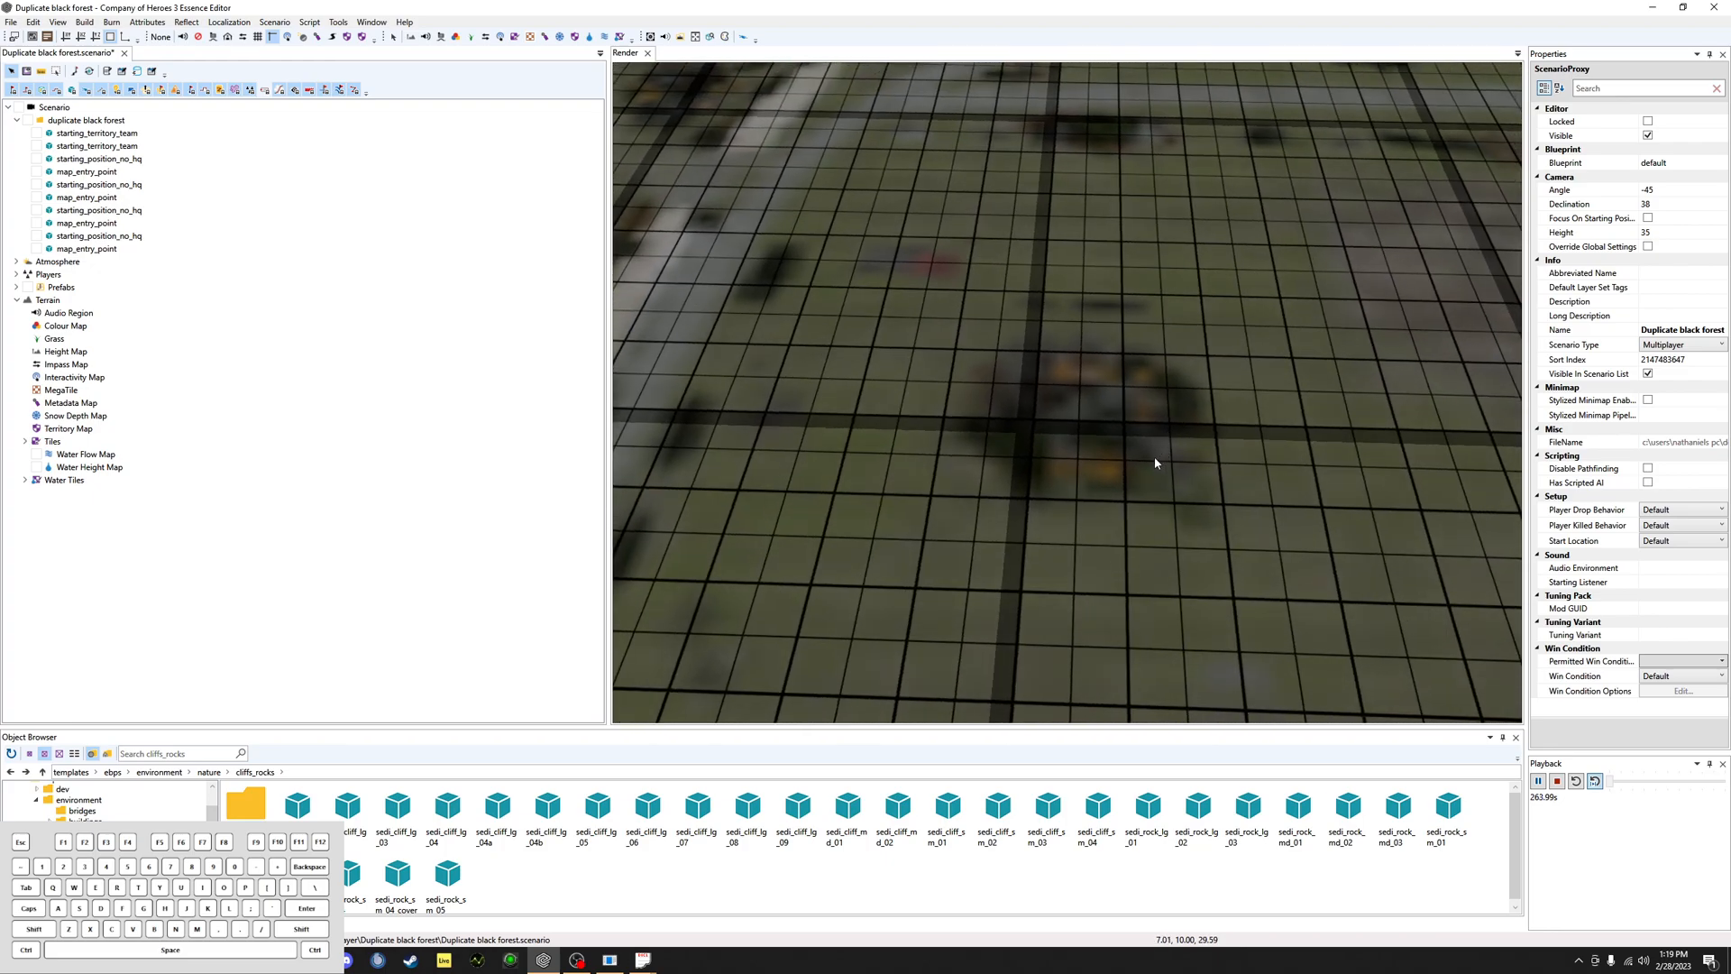
pyautogui.scroll(-10, 1043, 375)
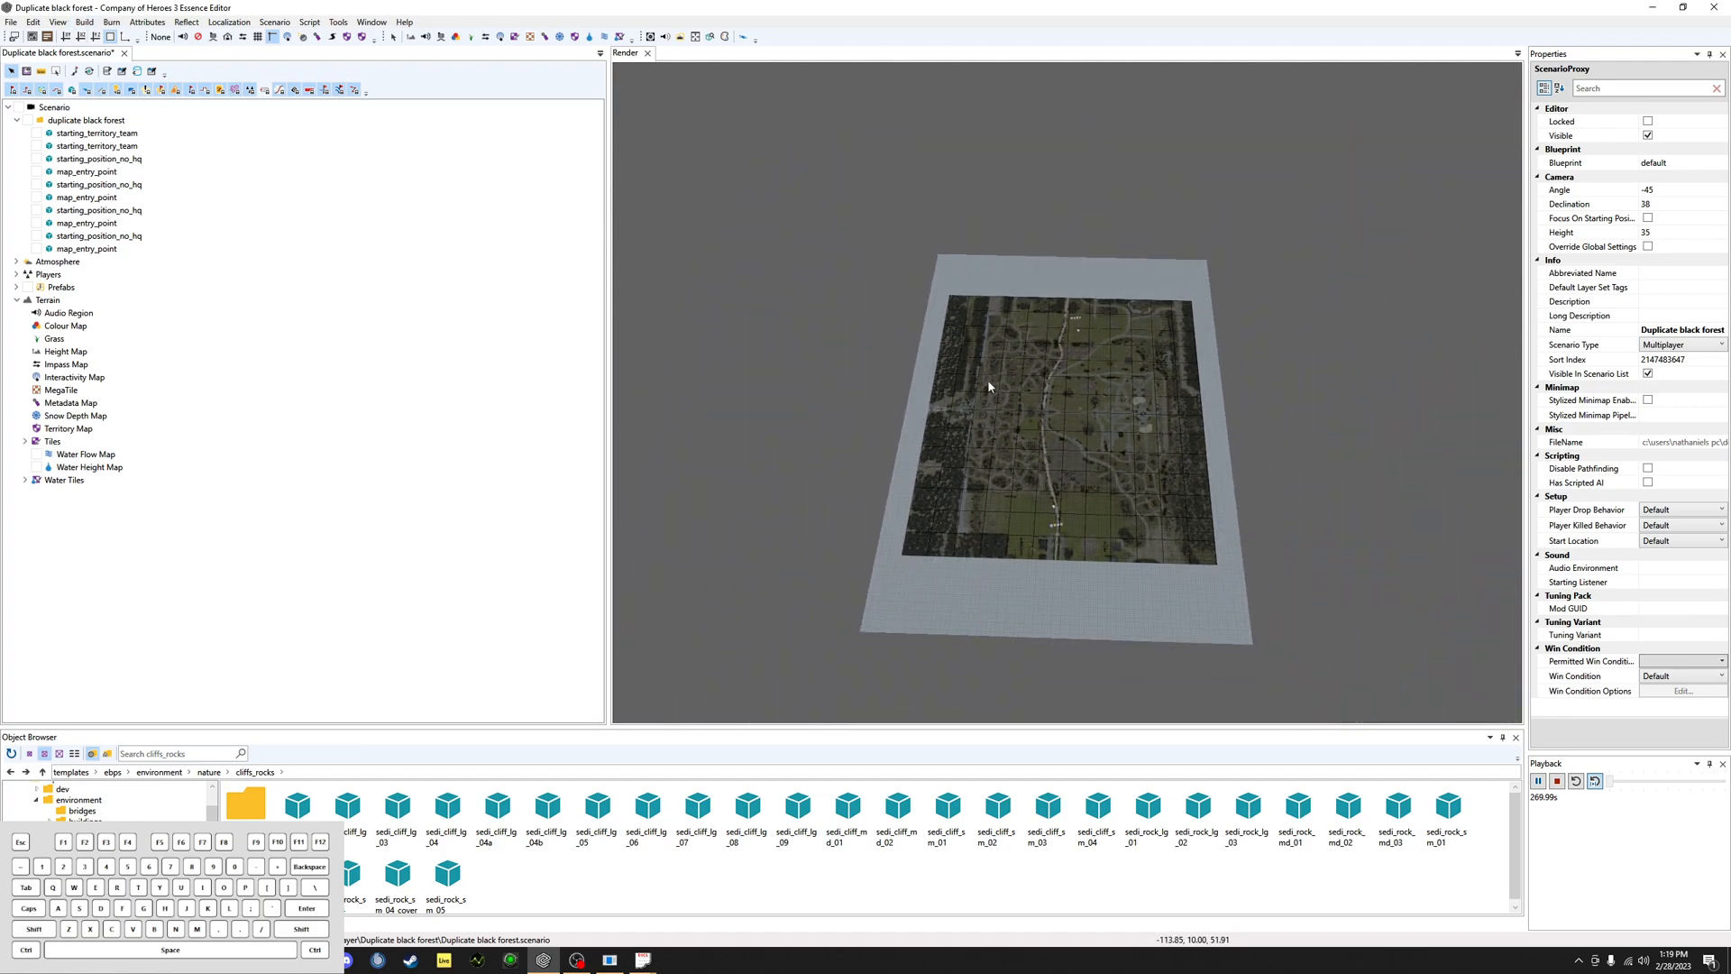
pyautogui.scroll(10, 1078, 448)
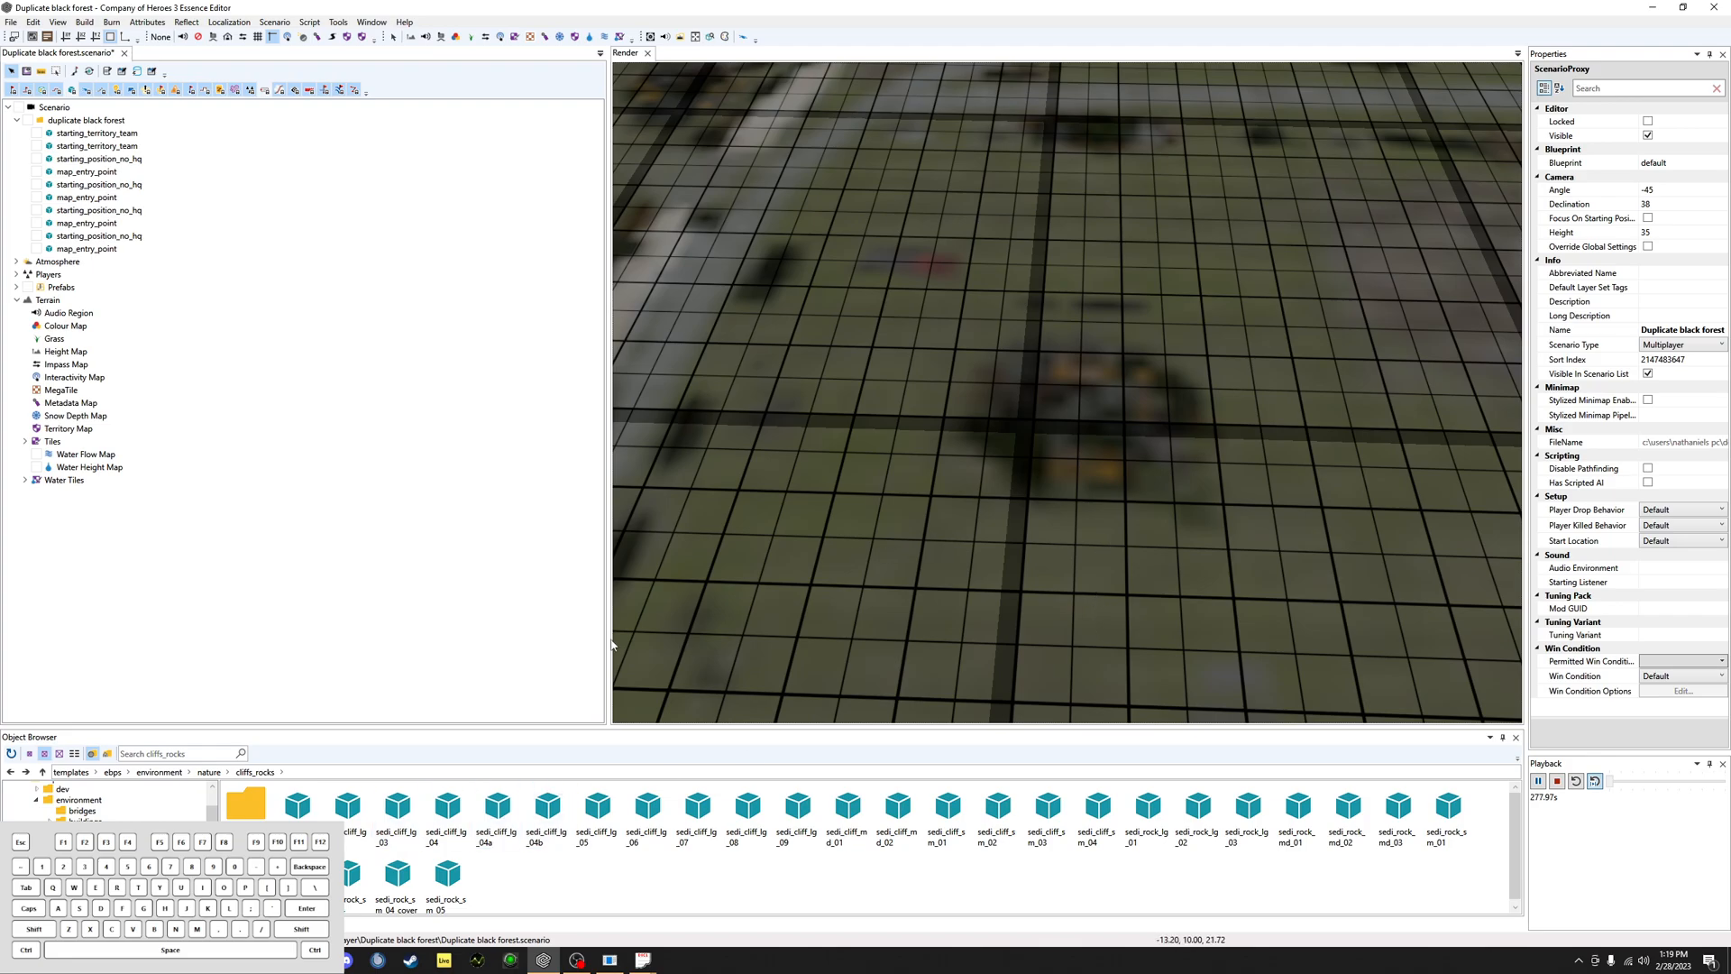
pyautogui.click(311, 806)
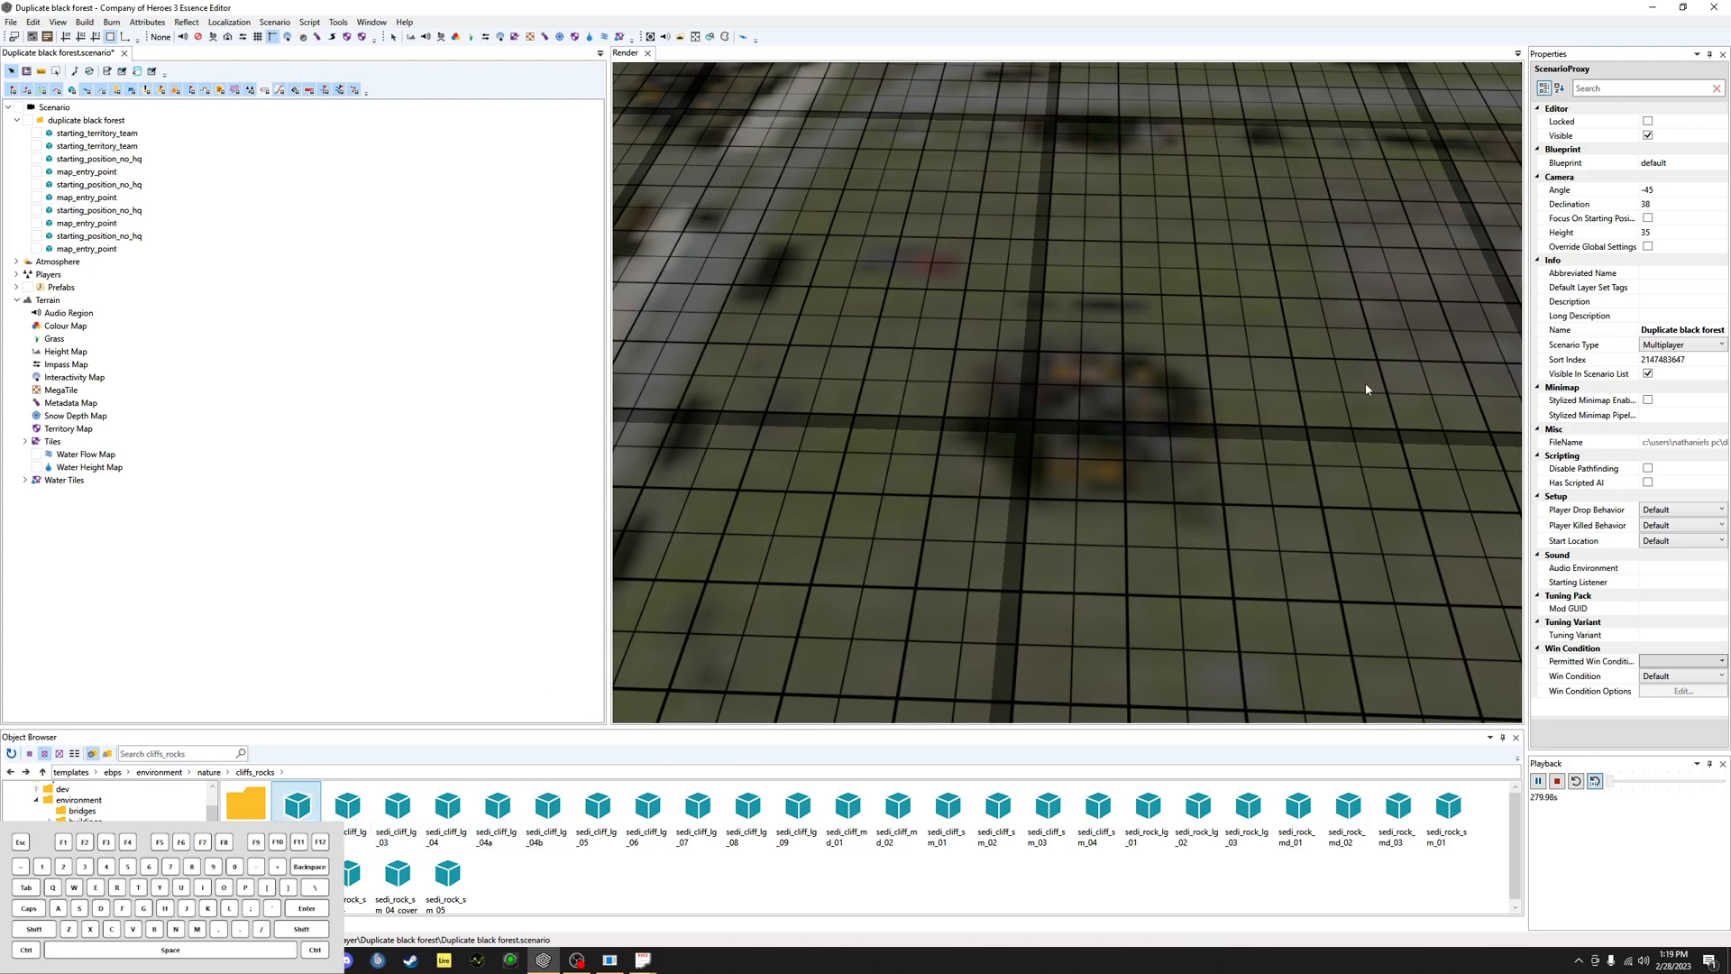
pyautogui.click(1359, 406)
pyautogui.scroll(3, 1358, 408)
pyautogui.moveTo(1358, 409); pyautogui.dragTo(1174, 405, button='middle')
pyautogui.hotkey('ctrl', 'z')
# Step: Try the sedi_cliff_lg_02 model near the dark rock patch, inspect it from different angles, and remove it
pyautogui.click(347, 816)
pyautogui.scroll(-2, 1005, 417)
pyautogui.click(1127, 361)
pyautogui.moveTo(1127, 360); pyautogui.dragTo(1308, 435, button='middle')
pyautogui.moveTo(1195, 602); pyautogui.dragTo(1219, 469, button='middle')
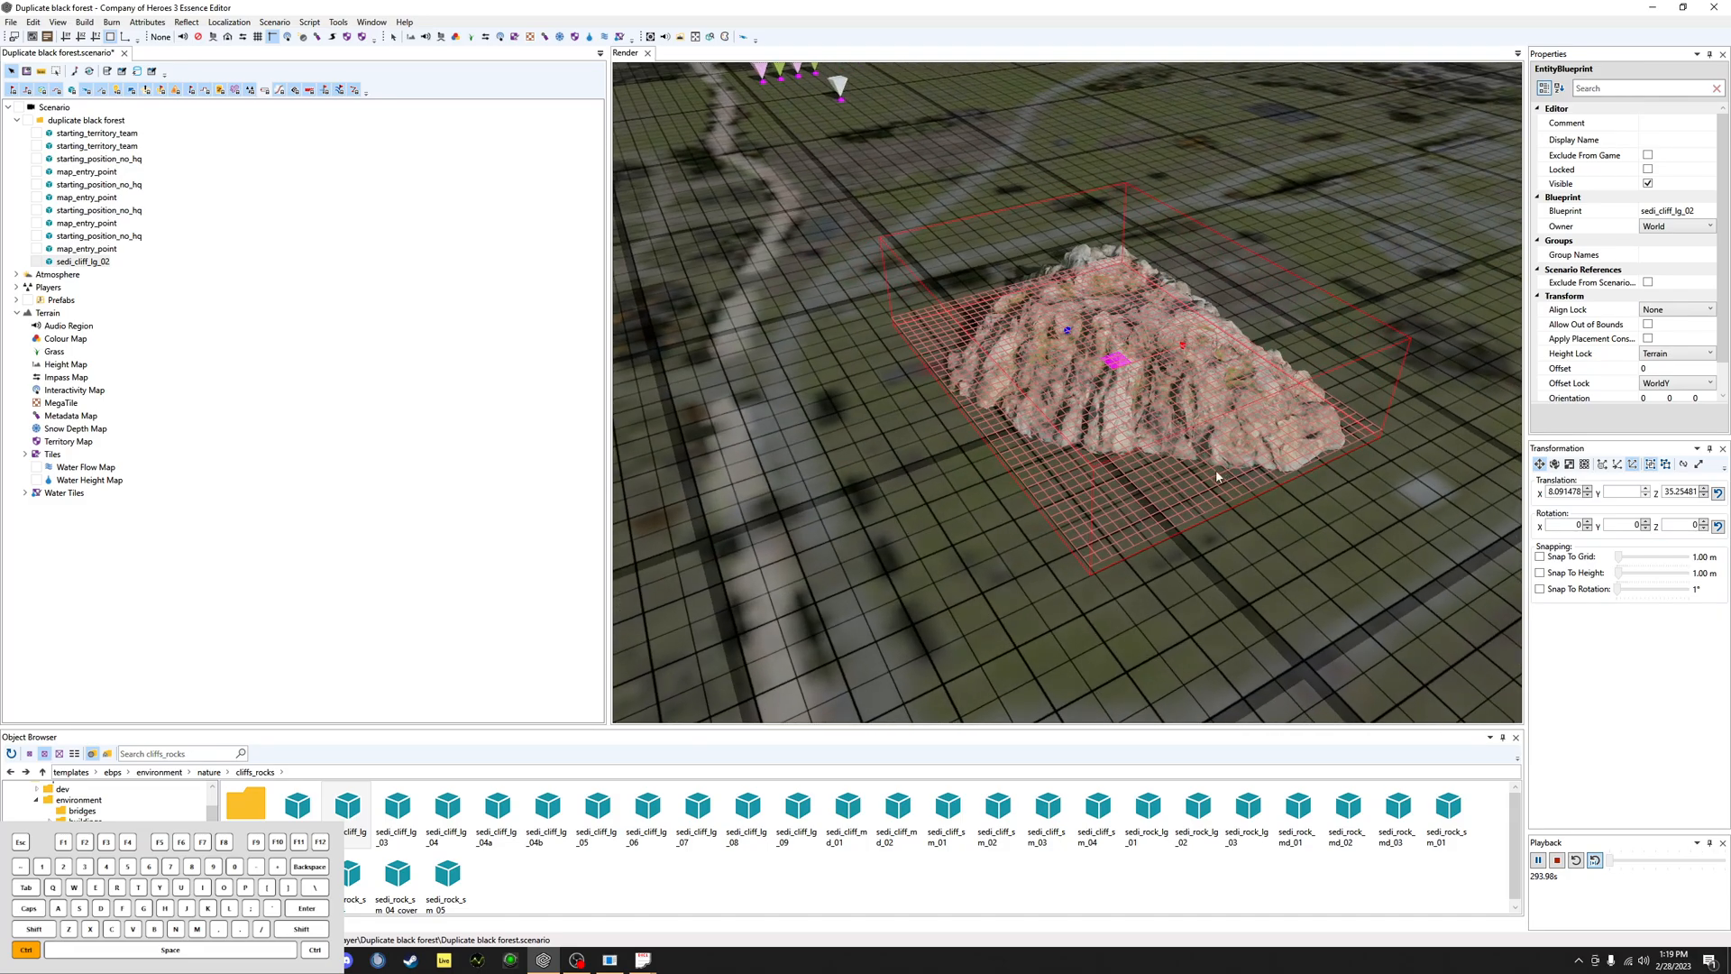
pyautogui.press('Delete')
# Step: Try the sedi_cliff_lg_03 model near the dark rock patch and undo its placement
pyautogui.click(410, 831)
pyautogui.moveTo(412, 833); pyautogui.dragTo(1173, 458)
pyautogui.moveTo(1173, 458); pyautogui.dragTo(932, 542, button='middle')
pyautogui.hotkey('ctrl', 'z')
# Step: Place a sedi_cliff_lg_04a cliff just beside the dark rock patch near the map's centre
pyautogui.click(514, 814)
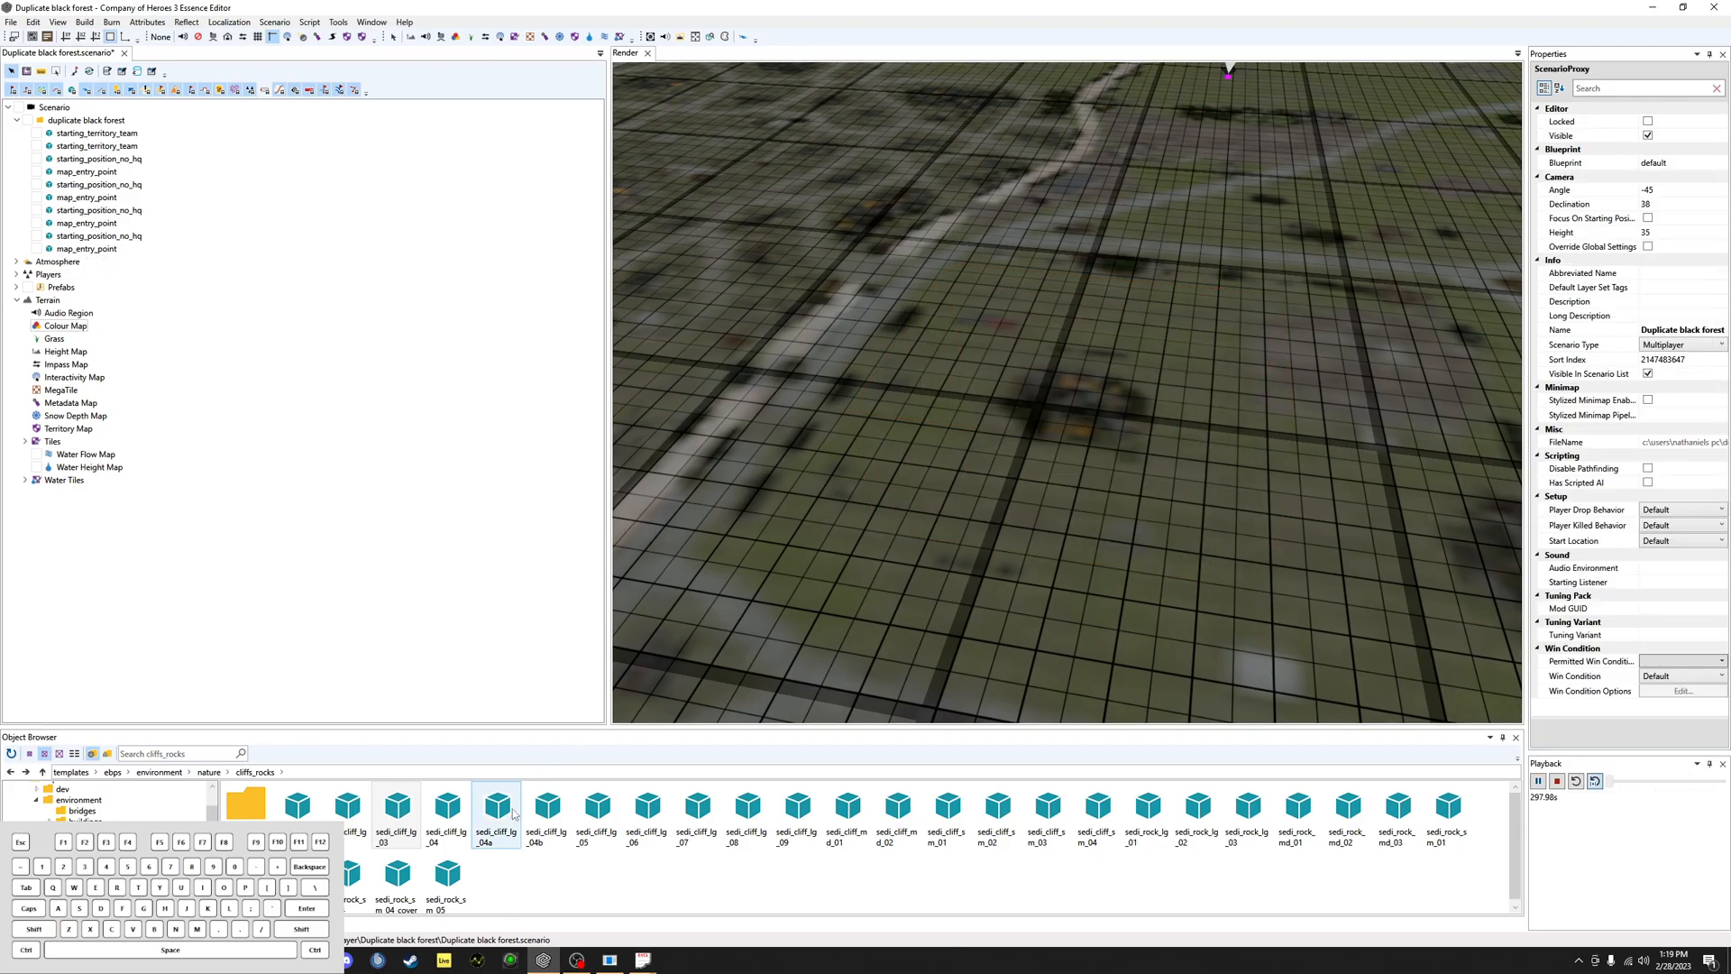
pyautogui.moveTo(514, 813); pyautogui.dragTo(1193, 429)
pyautogui.moveTo(1195, 428); pyautogui.dragTo(1162, 489, button='middle')
pyautogui.click(1163, 487)
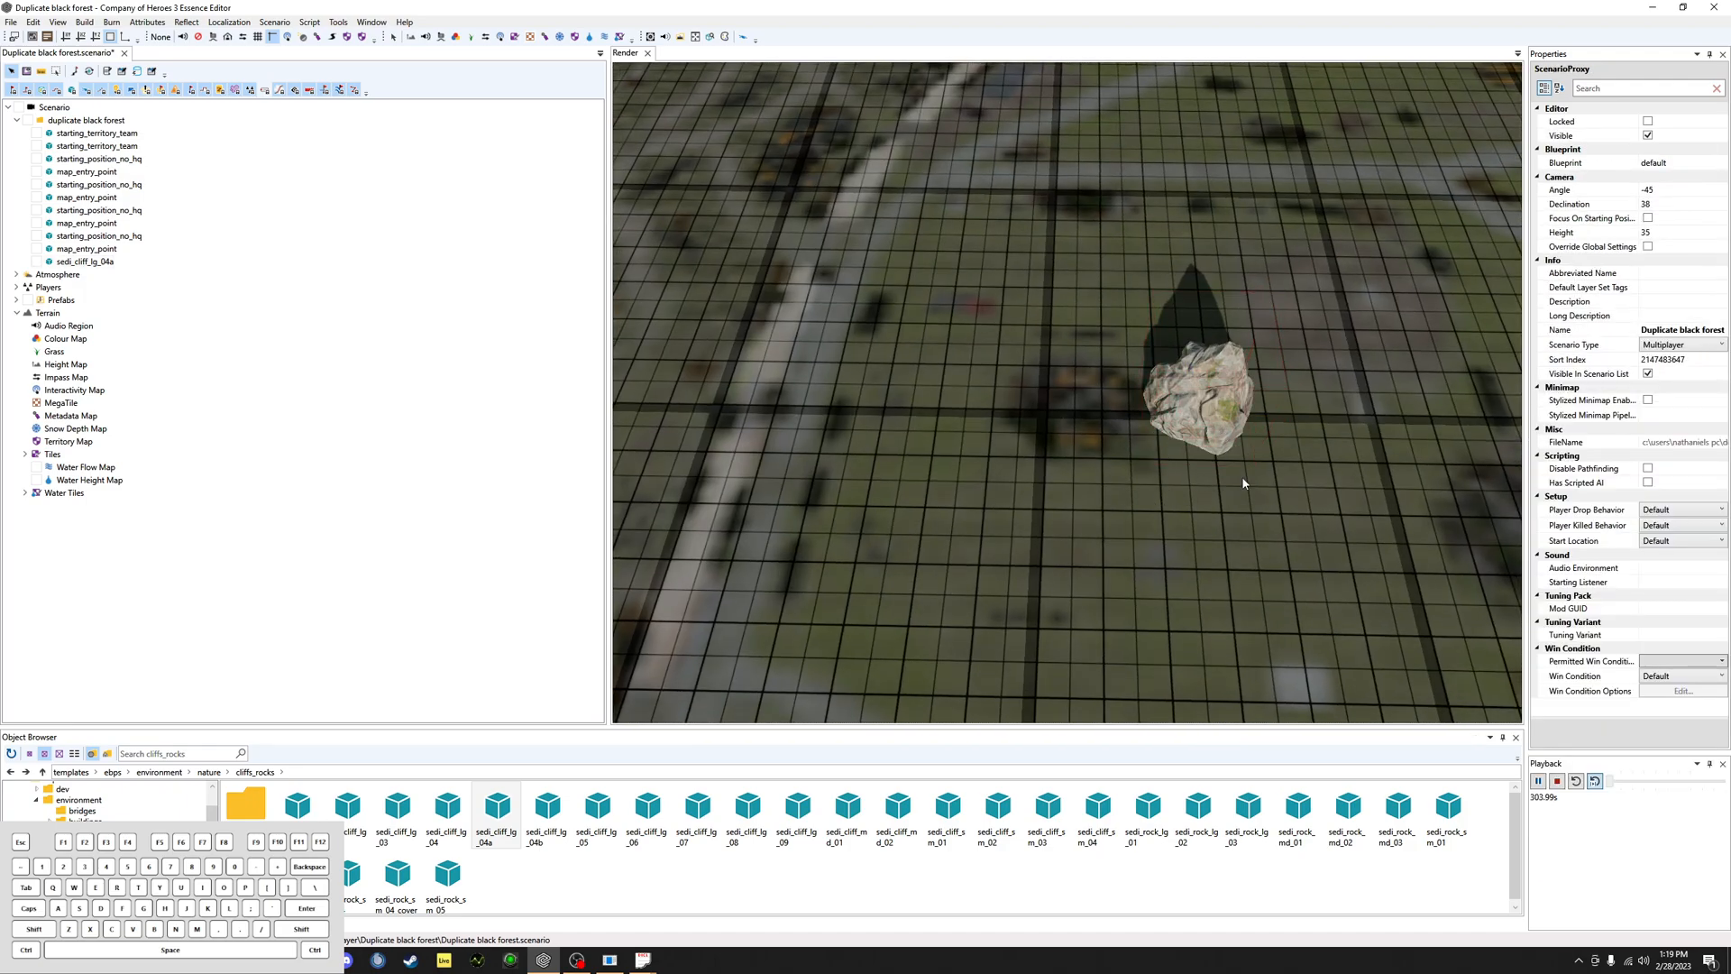
# Step: Move the placed cliff onto the dark rock patch, at about X 2.49 and Z 32.21
pyautogui.scroll(4, 1316, 480)
pyautogui.moveTo(1317, 480); pyautogui.dragTo(1379, 433, button='middle')
pyautogui.click(1338, 358)
pyautogui.moveTo(1338, 358); pyautogui.dragTo(1265, 451, button='middle')
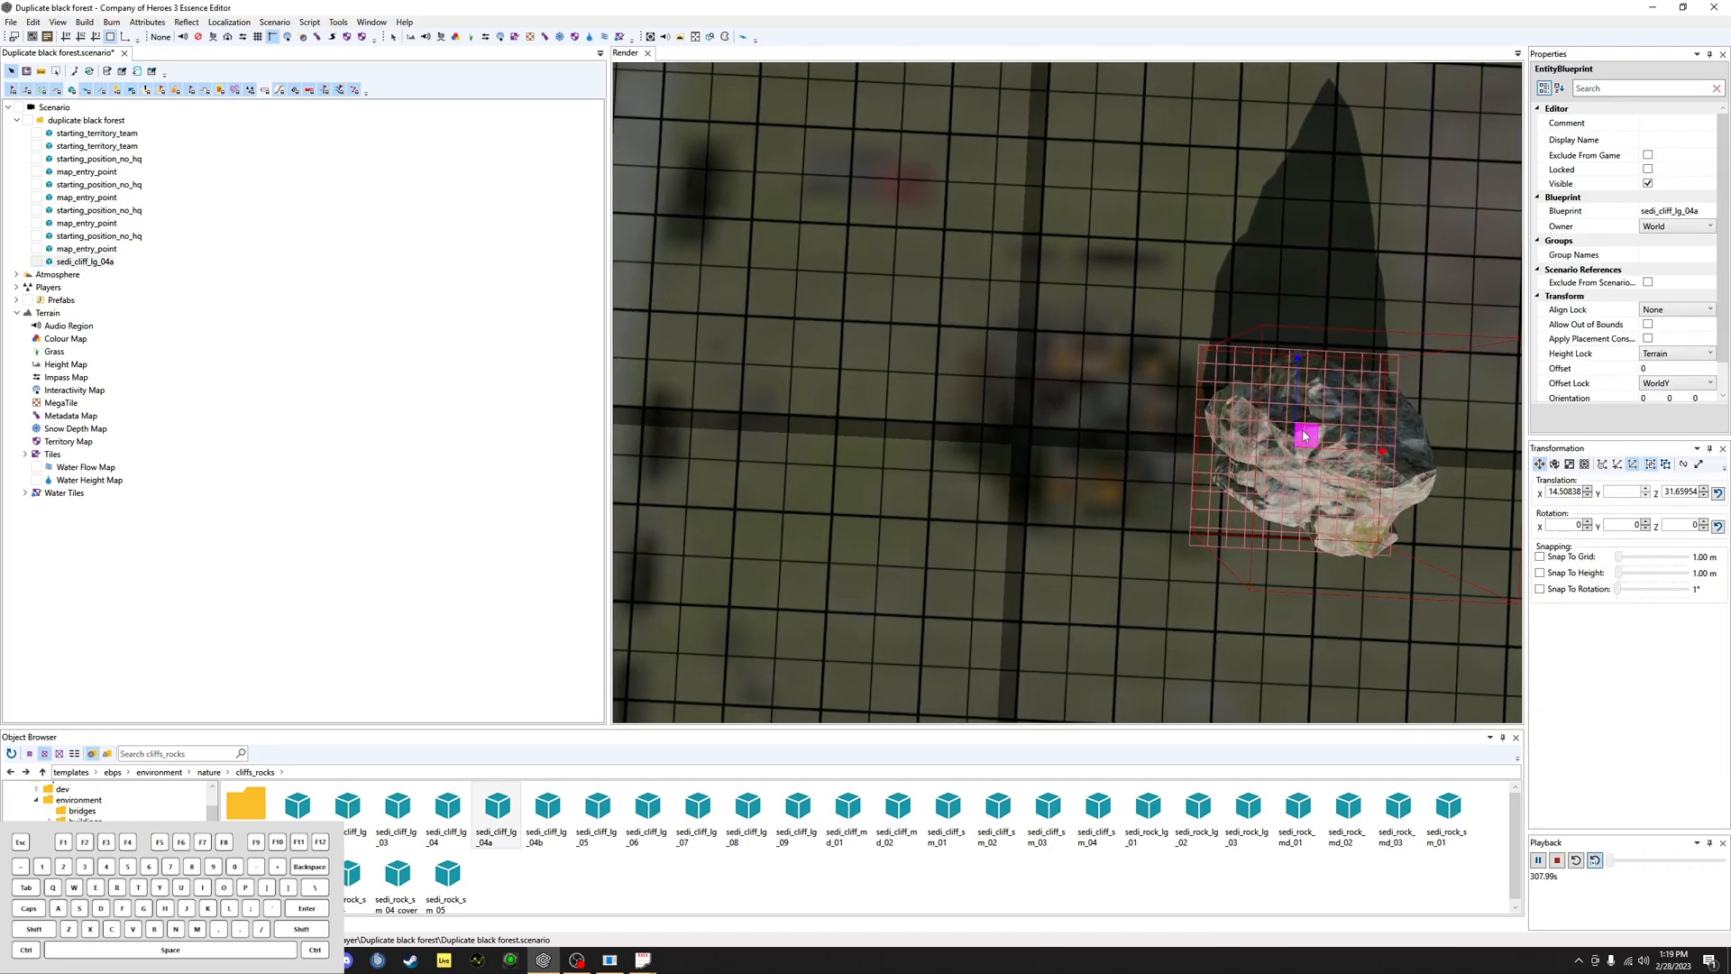
pyautogui.moveTo(1297, 439); pyautogui.dragTo(1037, 514)
pyautogui.moveTo(1037, 514); pyautogui.dragTo(983, 469, button='middle')
pyautogui.moveTo(1104, 406); pyautogui.dragTo(1136, 392, button='middle')
pyautogui.moveTo(1202, 375); pyautogui.dragTo(1091, 369)
pyautogui.moveTo(1092, 369); pyautogui.dragTo(1190, 582, button='middle')
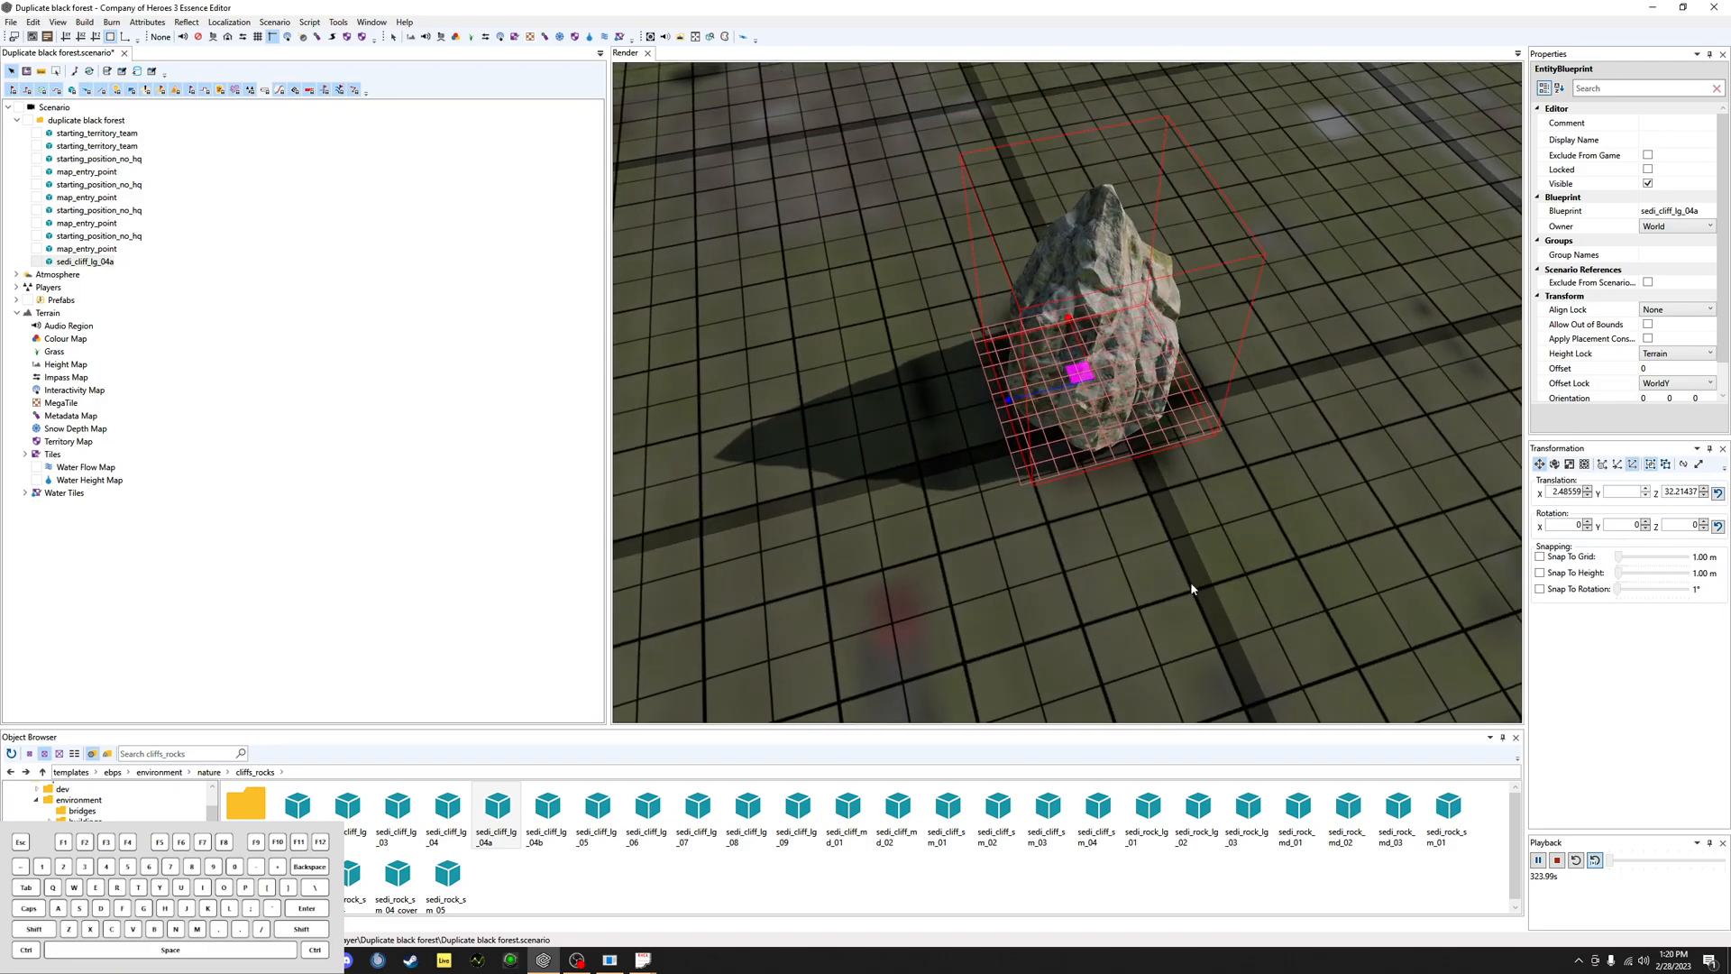
# Step: Set the cliff's scale to 1.1 and check how it covers the rock patch
pyautogui.click(1190, 584)
pyautogui.moveTo(1164, 462); pyautogui.dragTo(913, 523, button='middle')
pyautogui.click(1102, 374)
pyautogui.scroll(-1, 1615, 403)
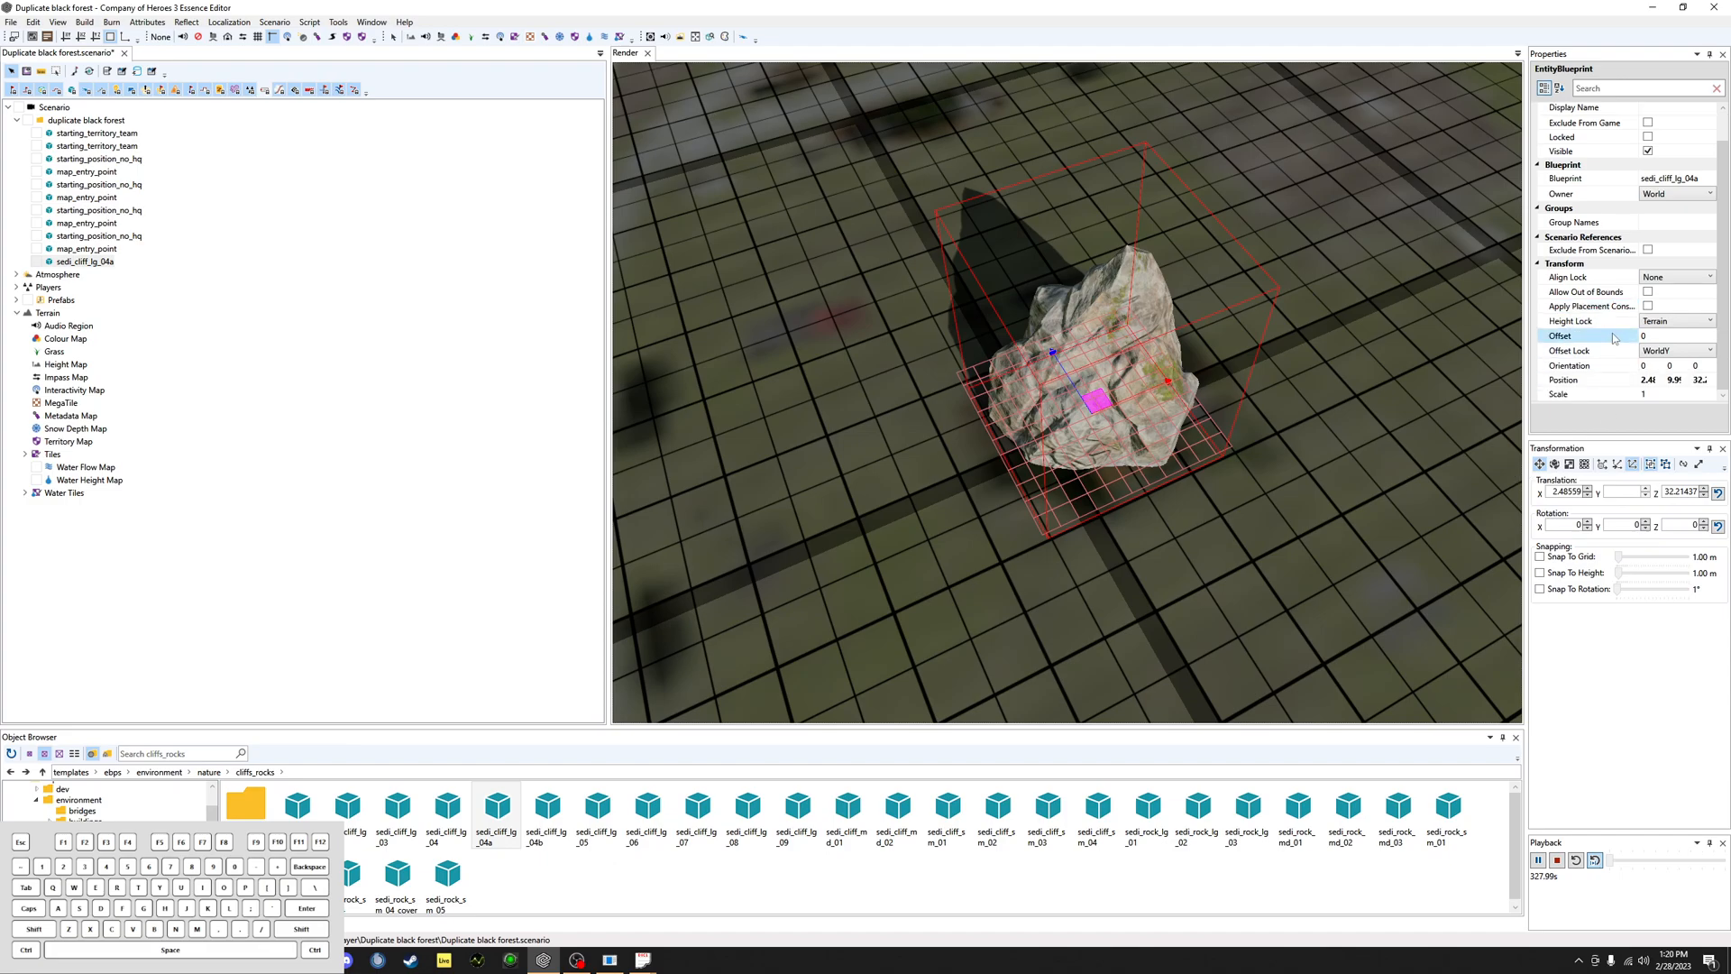
pyautogui.click(1661, 394)
pyautogui.doubleClick(1656, 393)
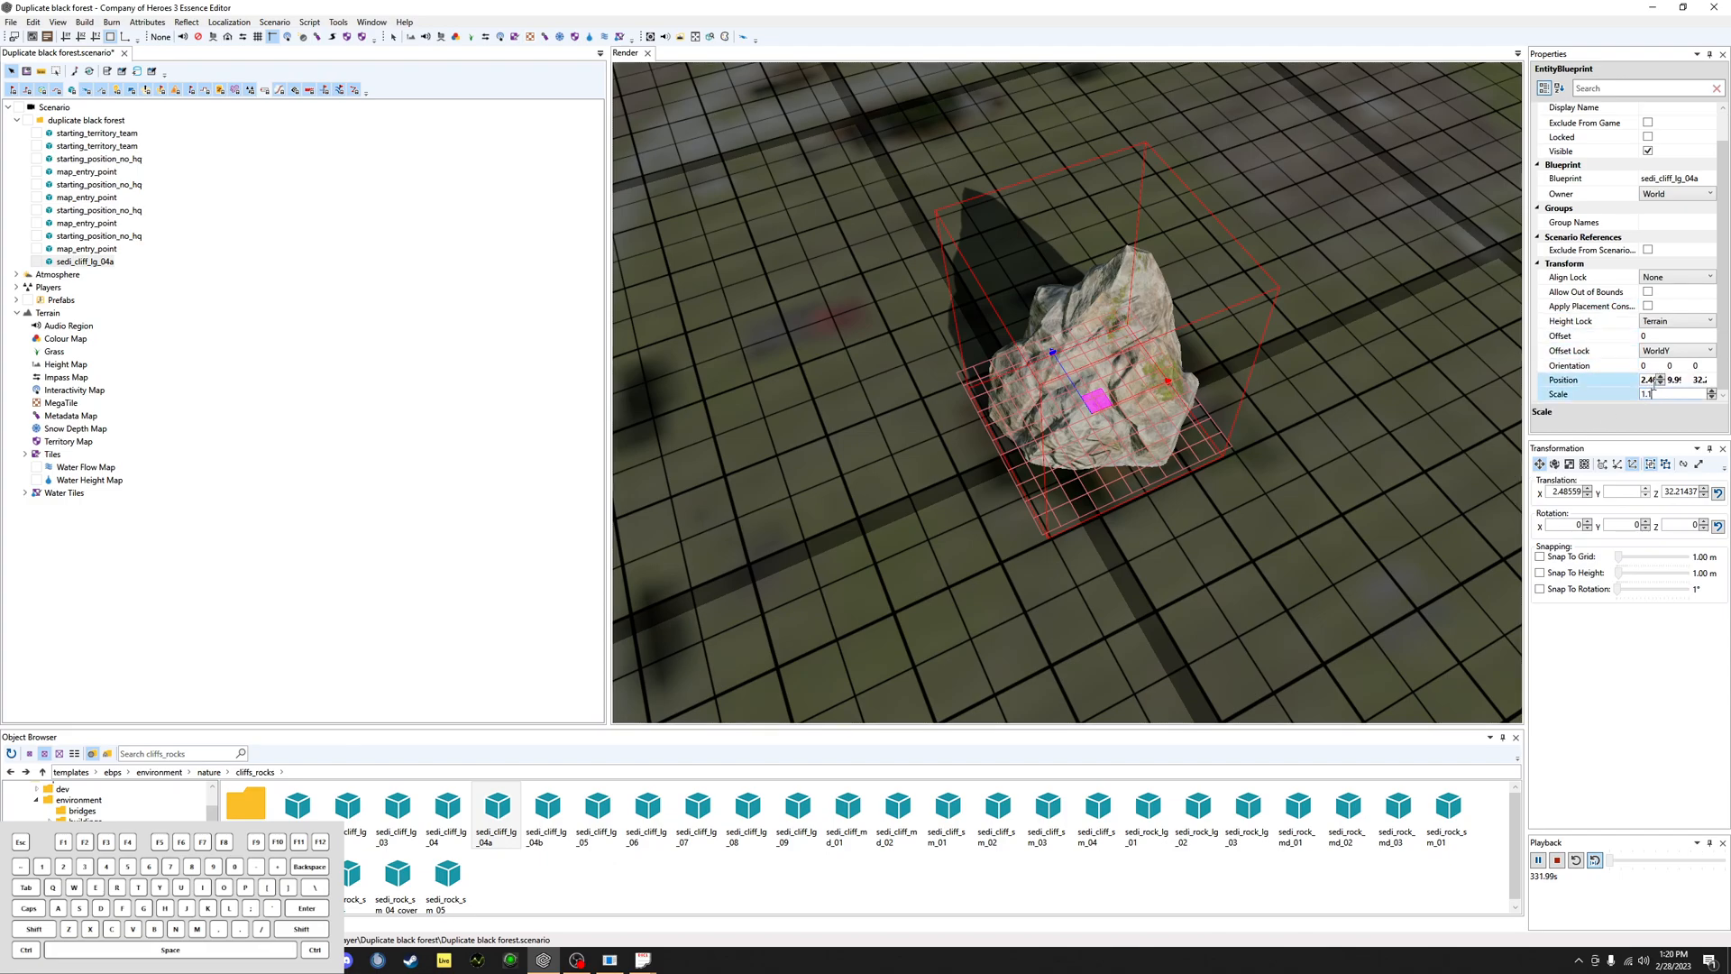
pyautogui.write('1.1')
pyautogui.press('Return')
pyautogui.click(1264, 526)
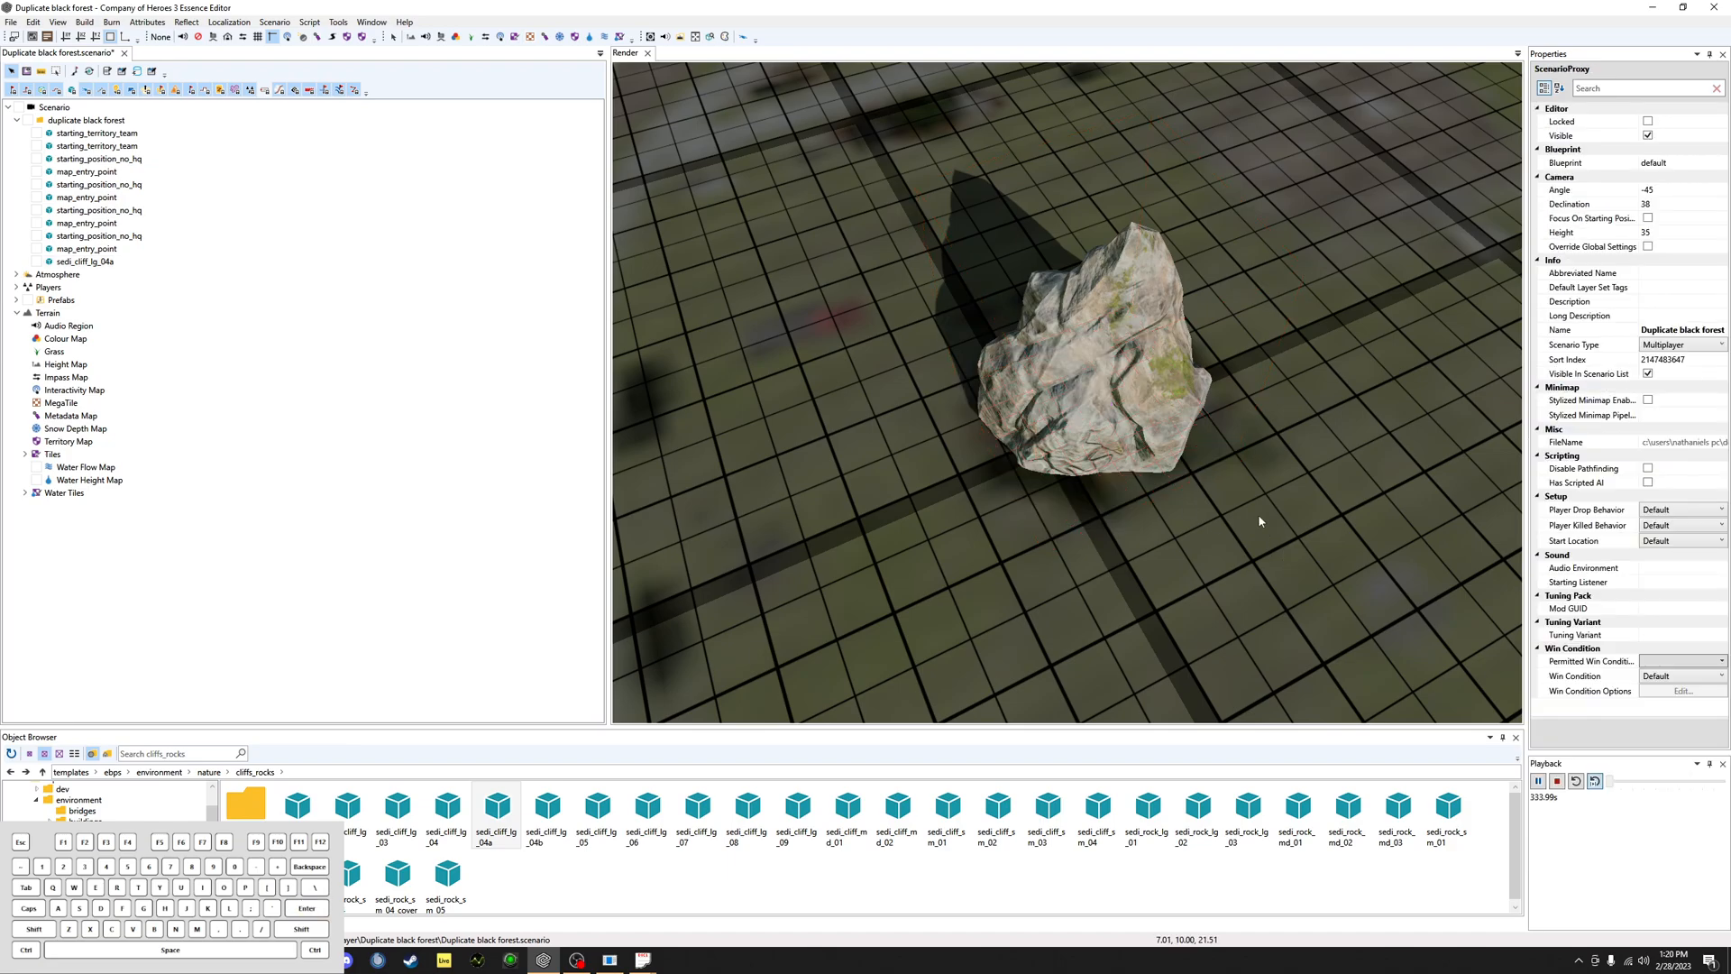
pyautogui.click(1263, 397)
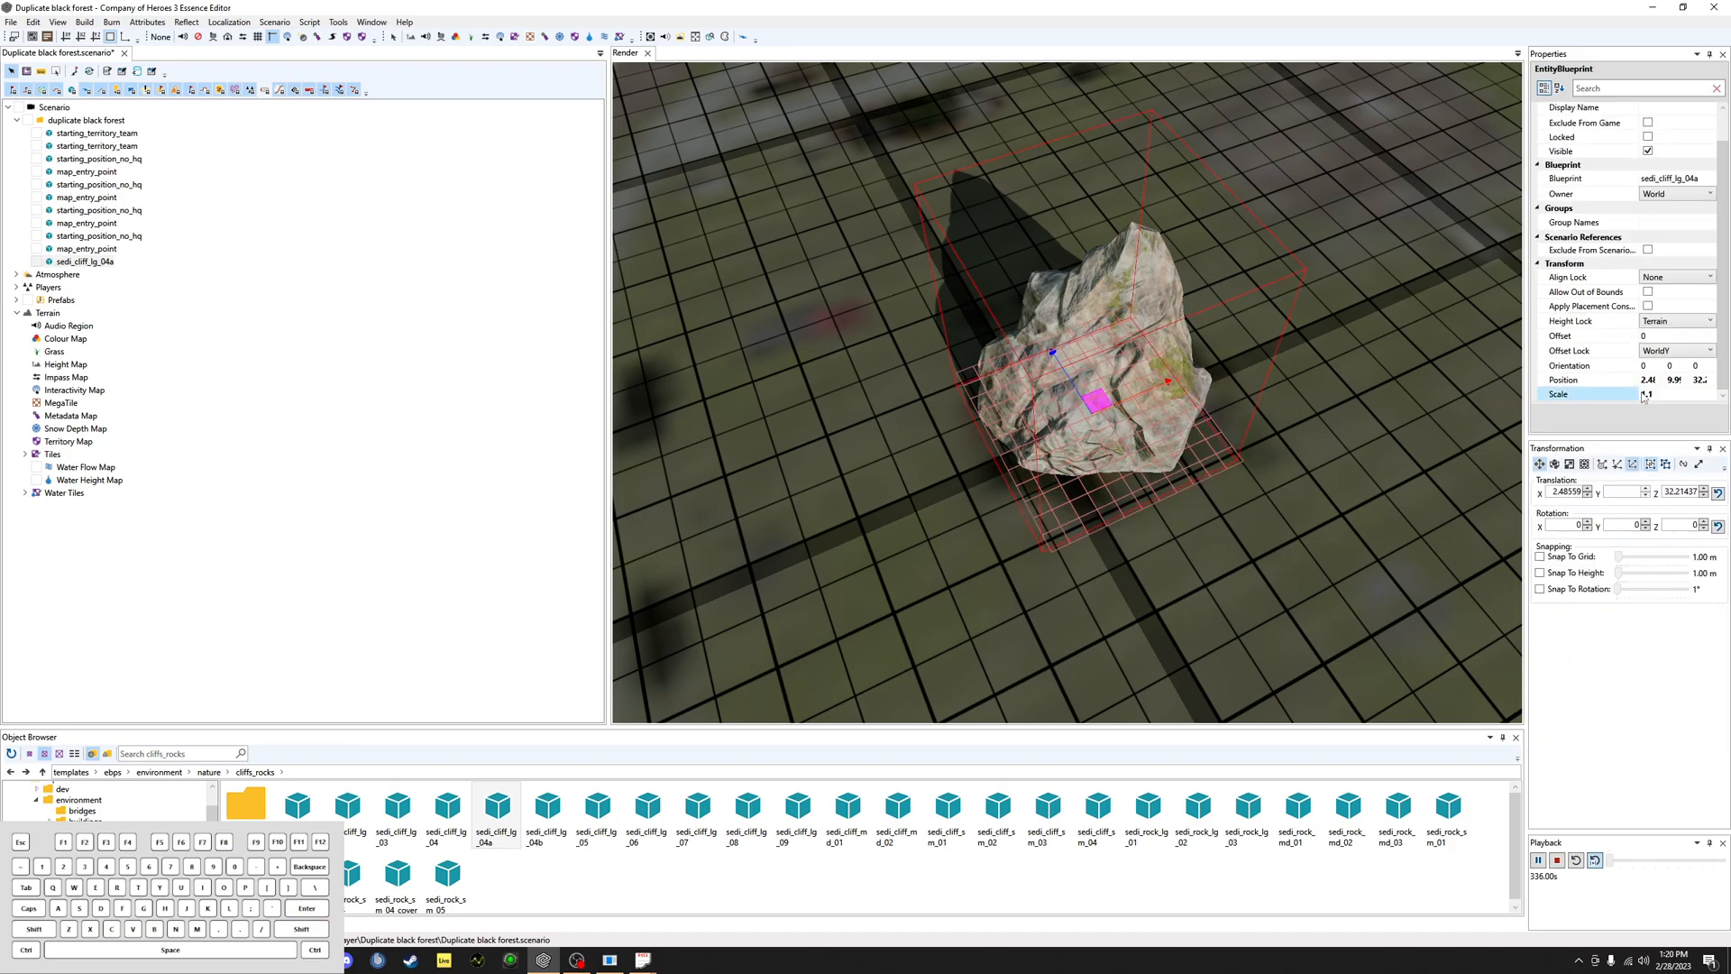
# Step: Try the cliff at scales of 0.1 and 1.0 and return its scale to 1.1
pyautogui.click(1712, 397)
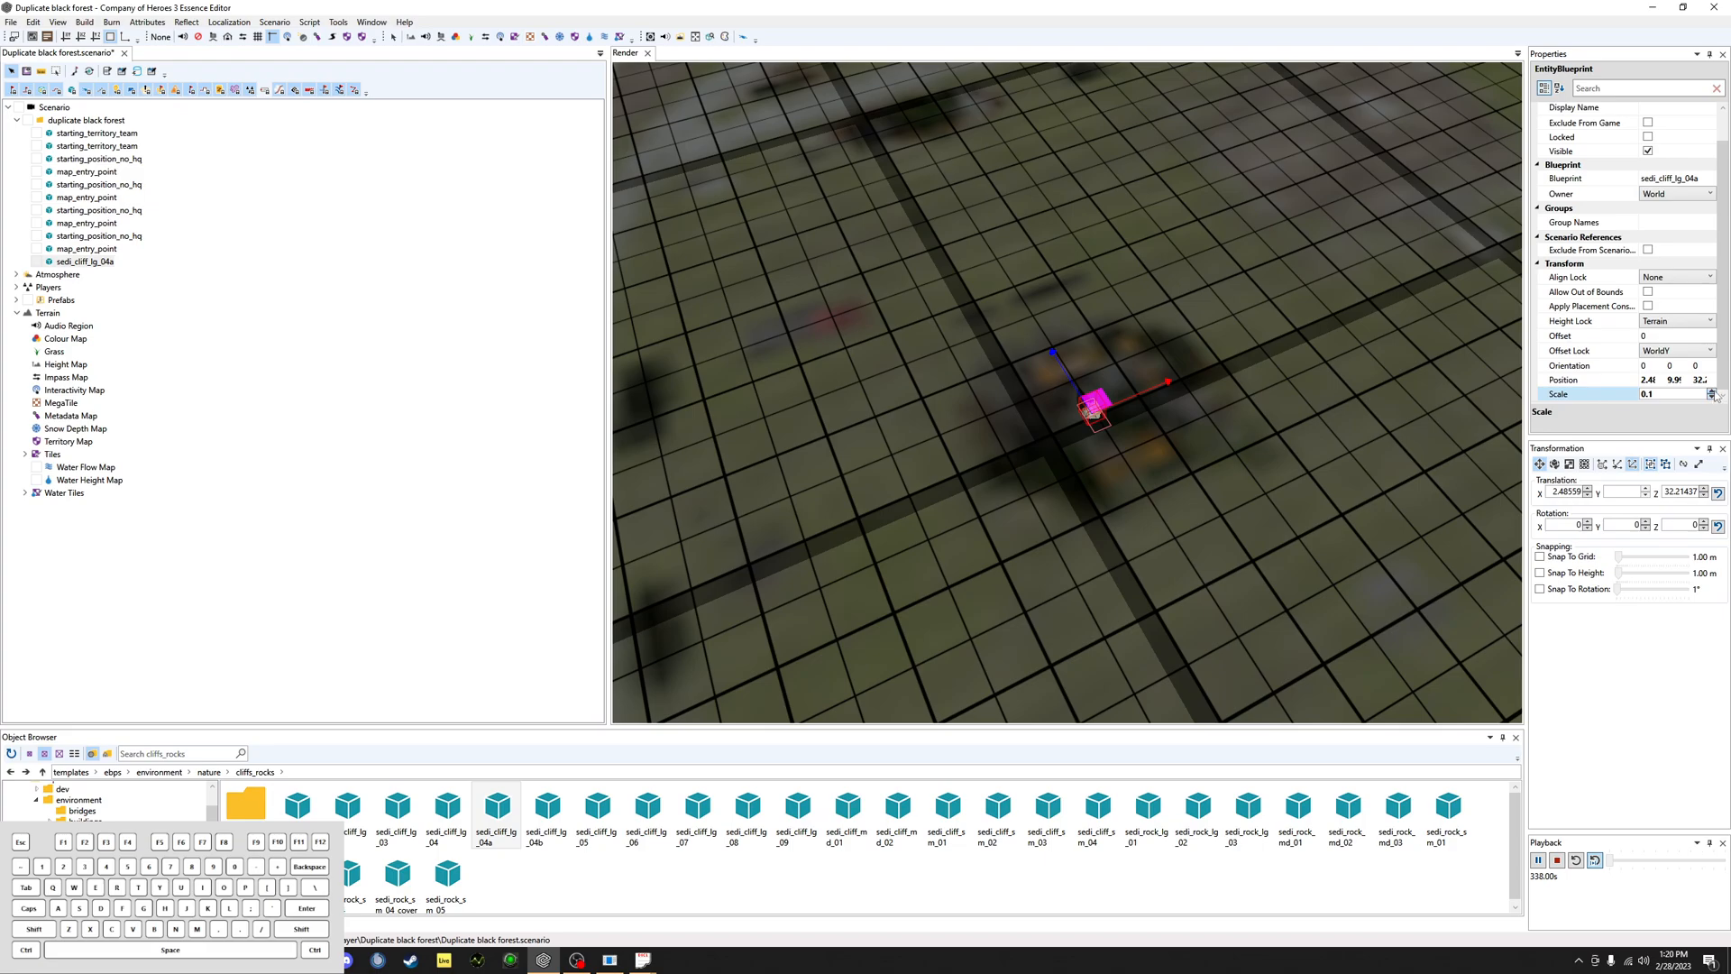
pyautogui.click(1712, 392)
pyautogui.doubleClick(1658, 398)
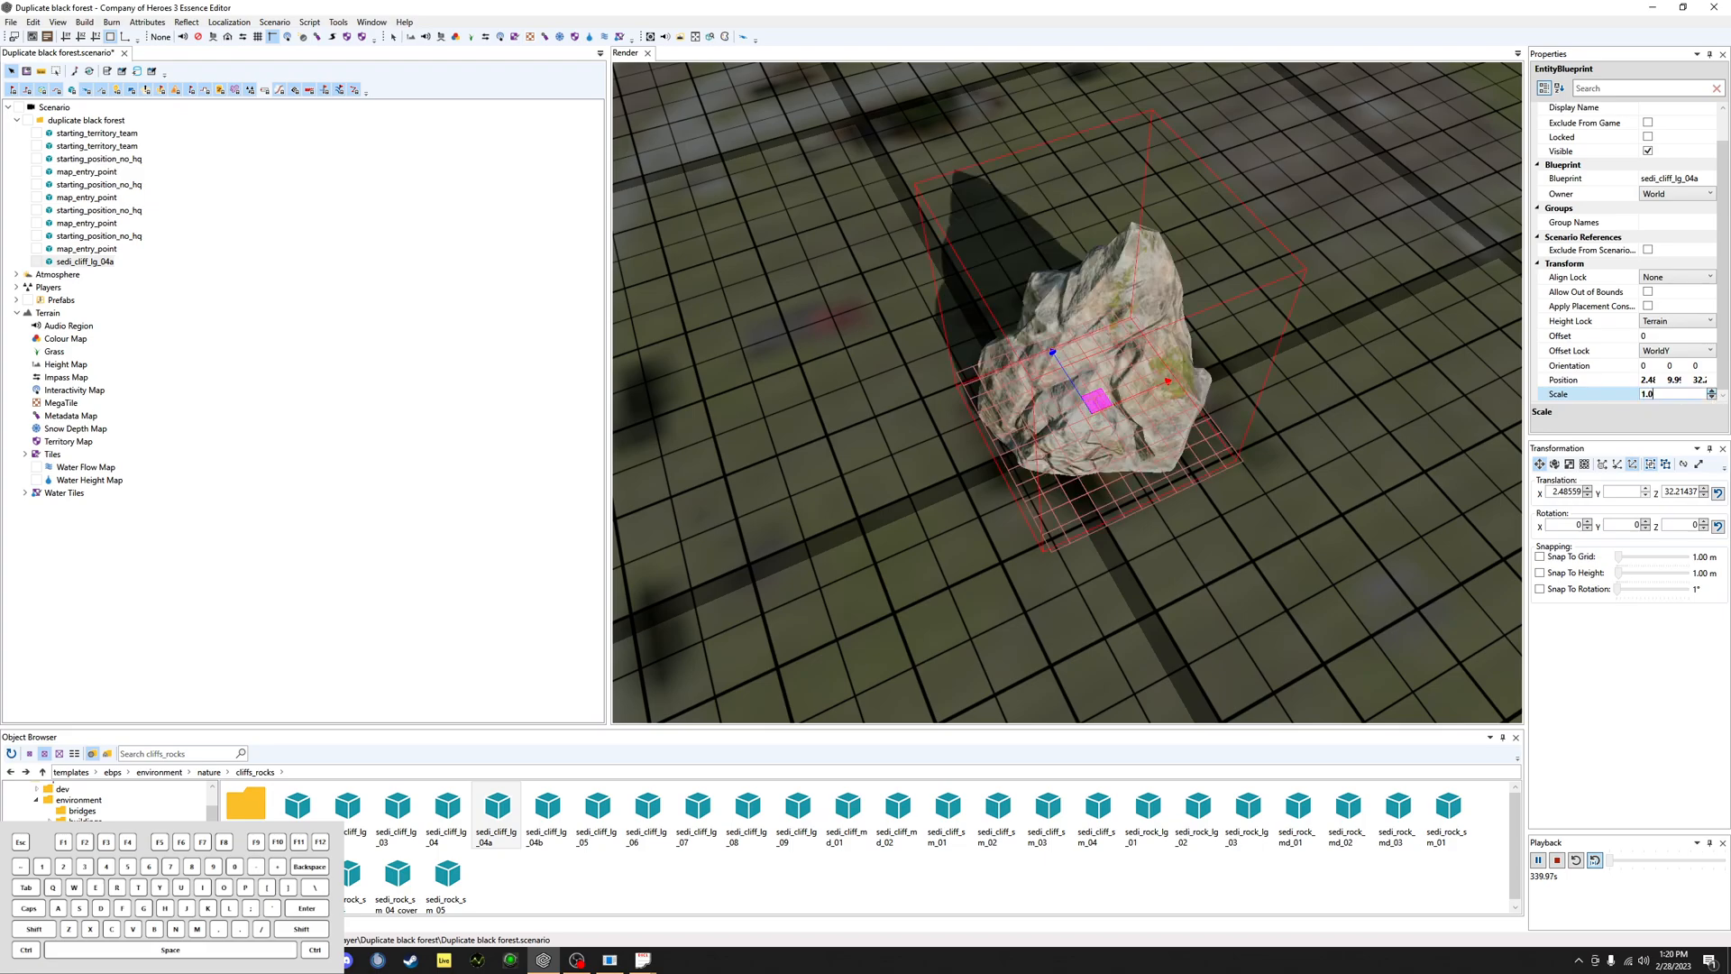
pyautogui.press('Return')
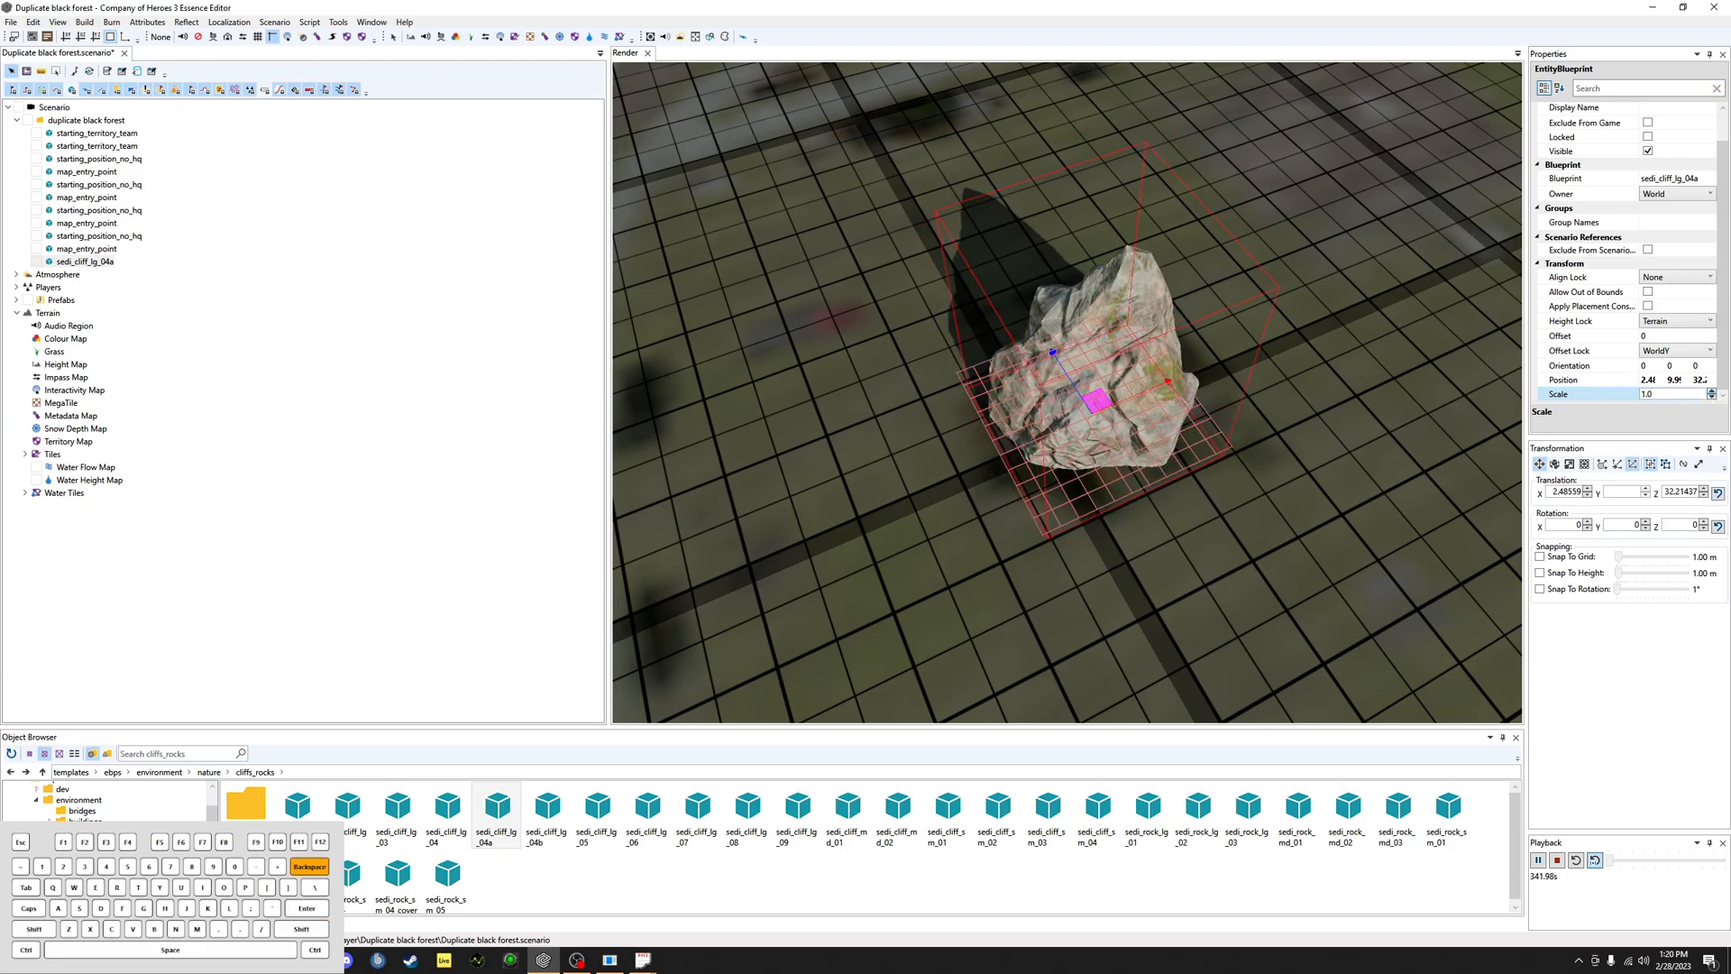
pyautogui.click(1713, 392)
pyautogui.click(1392, 552)
pyautogui.click(1207, 396)
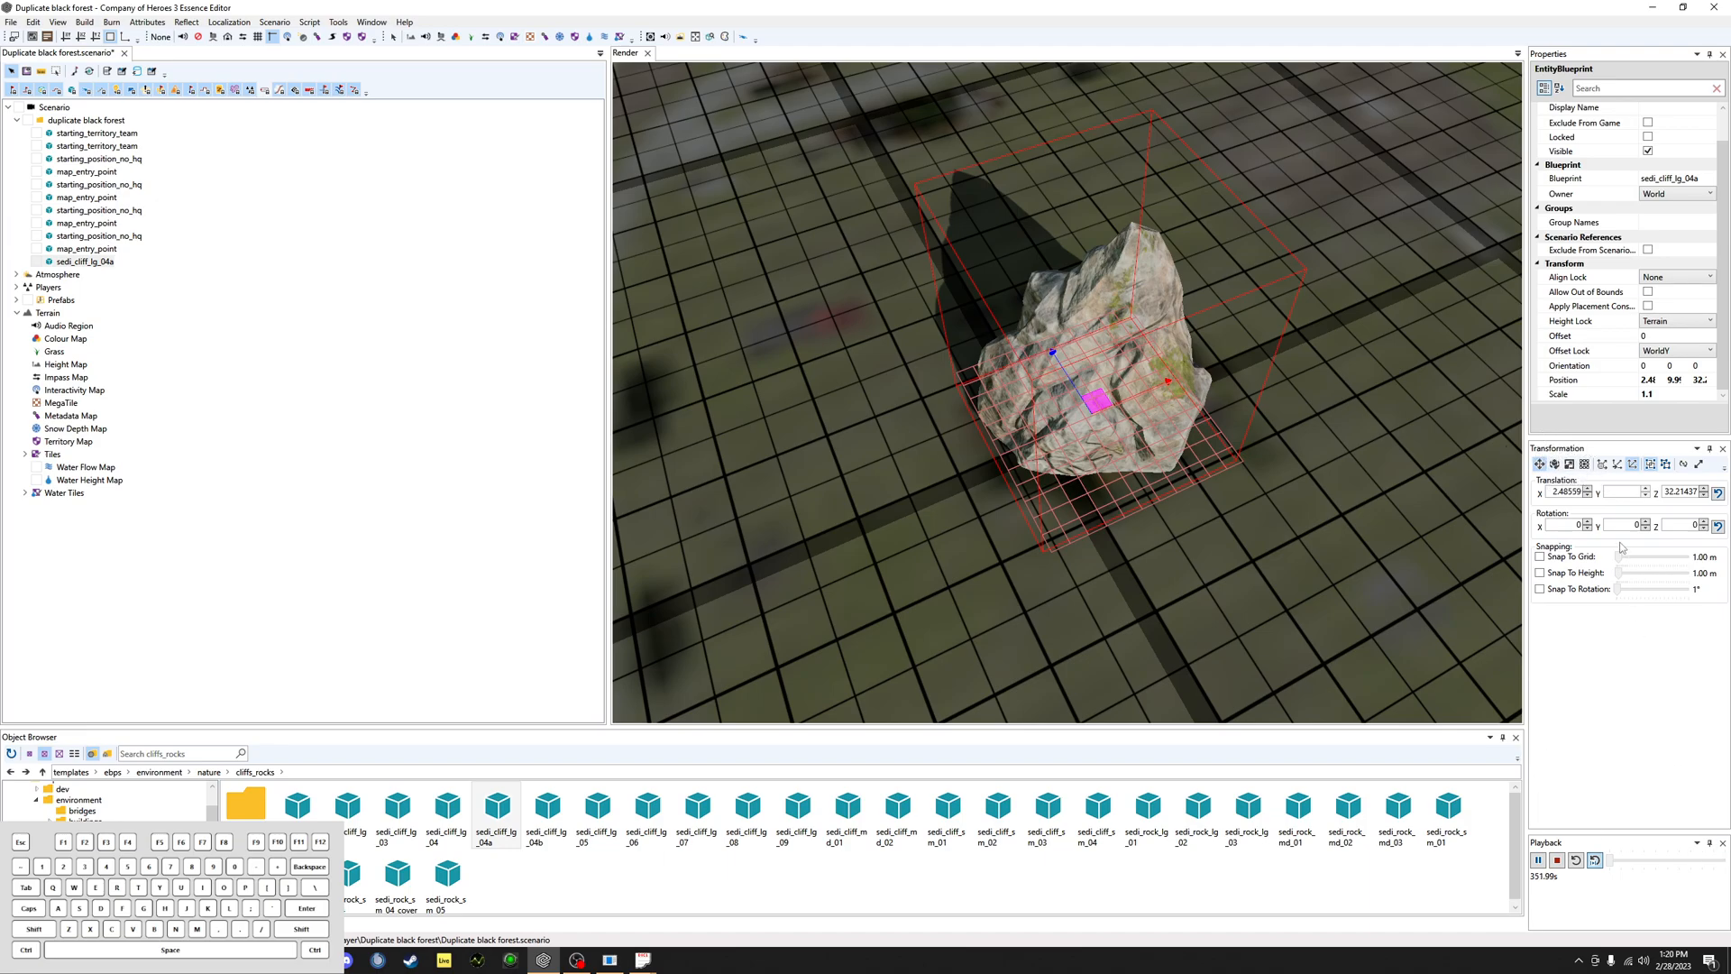
# Step: Try scaling the cliff freehand with the scale gizmo and reset its scale to 1.1
pyautogui.click(1570, 463)
pyautogui.moveTo(1154, 383); pyautogui.dragTo(1154, 415, button='middle')
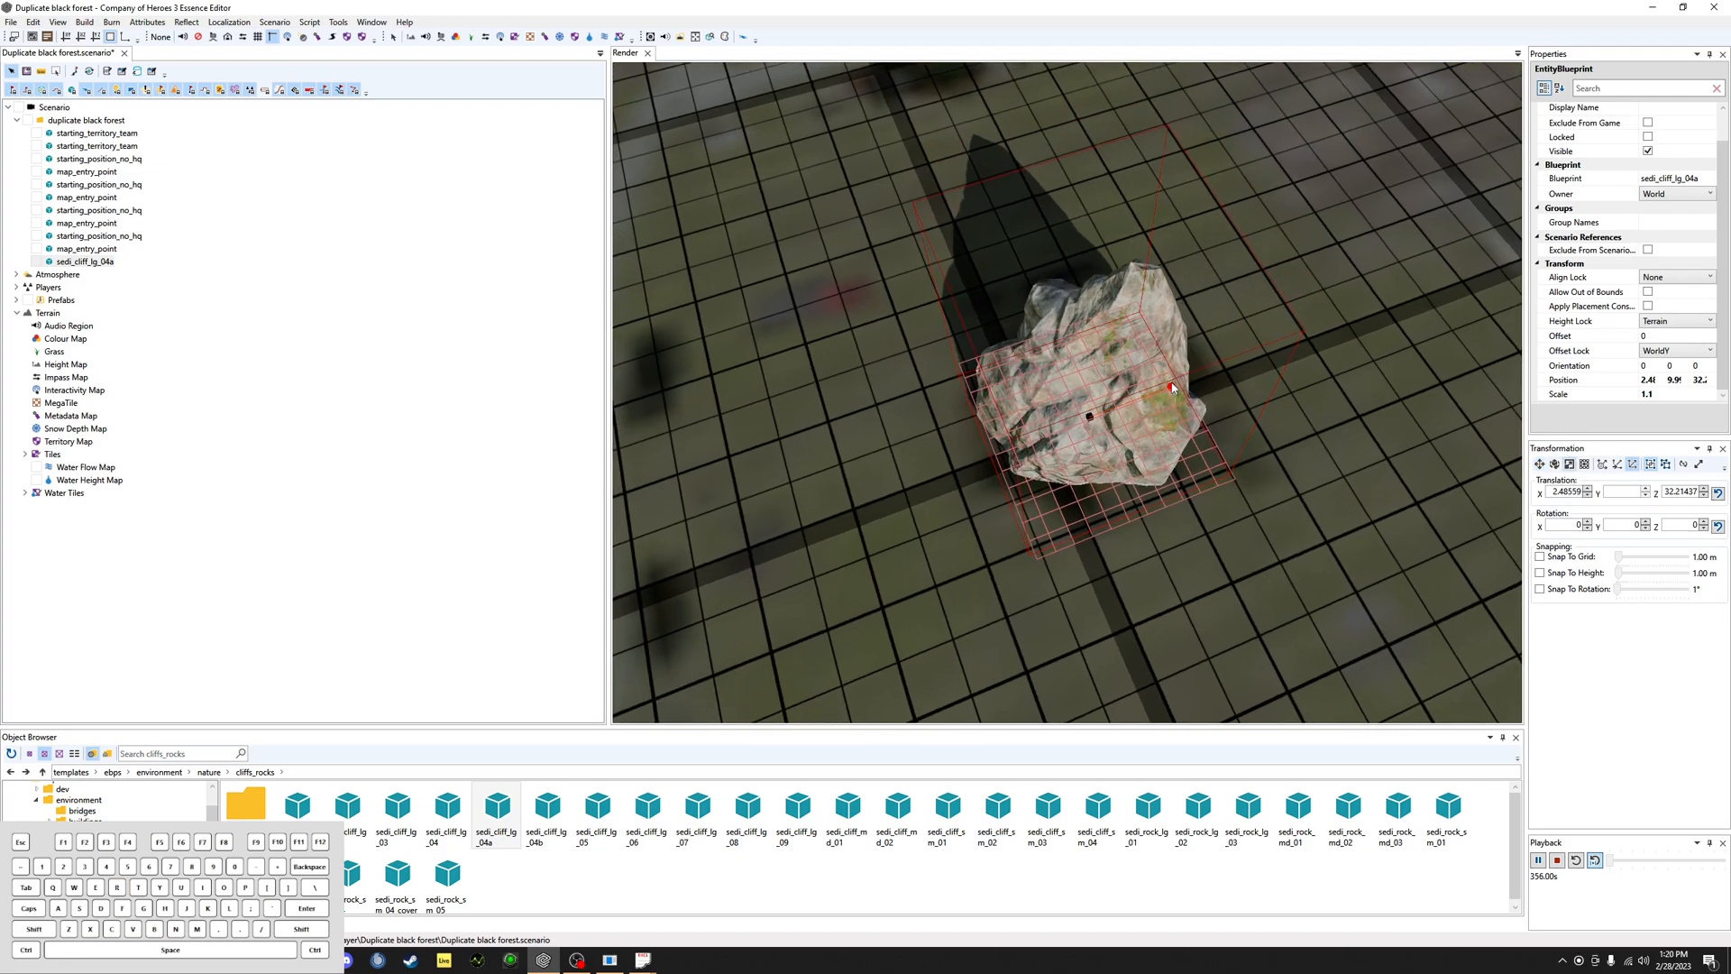
pyautogui.moveTo(1169, 390)
pyautogui.mouseDown()
pyautogui.moveTo(1127, 407)
pyautogui.moveTo(1171, 386)
pyautogui.mouseUp()
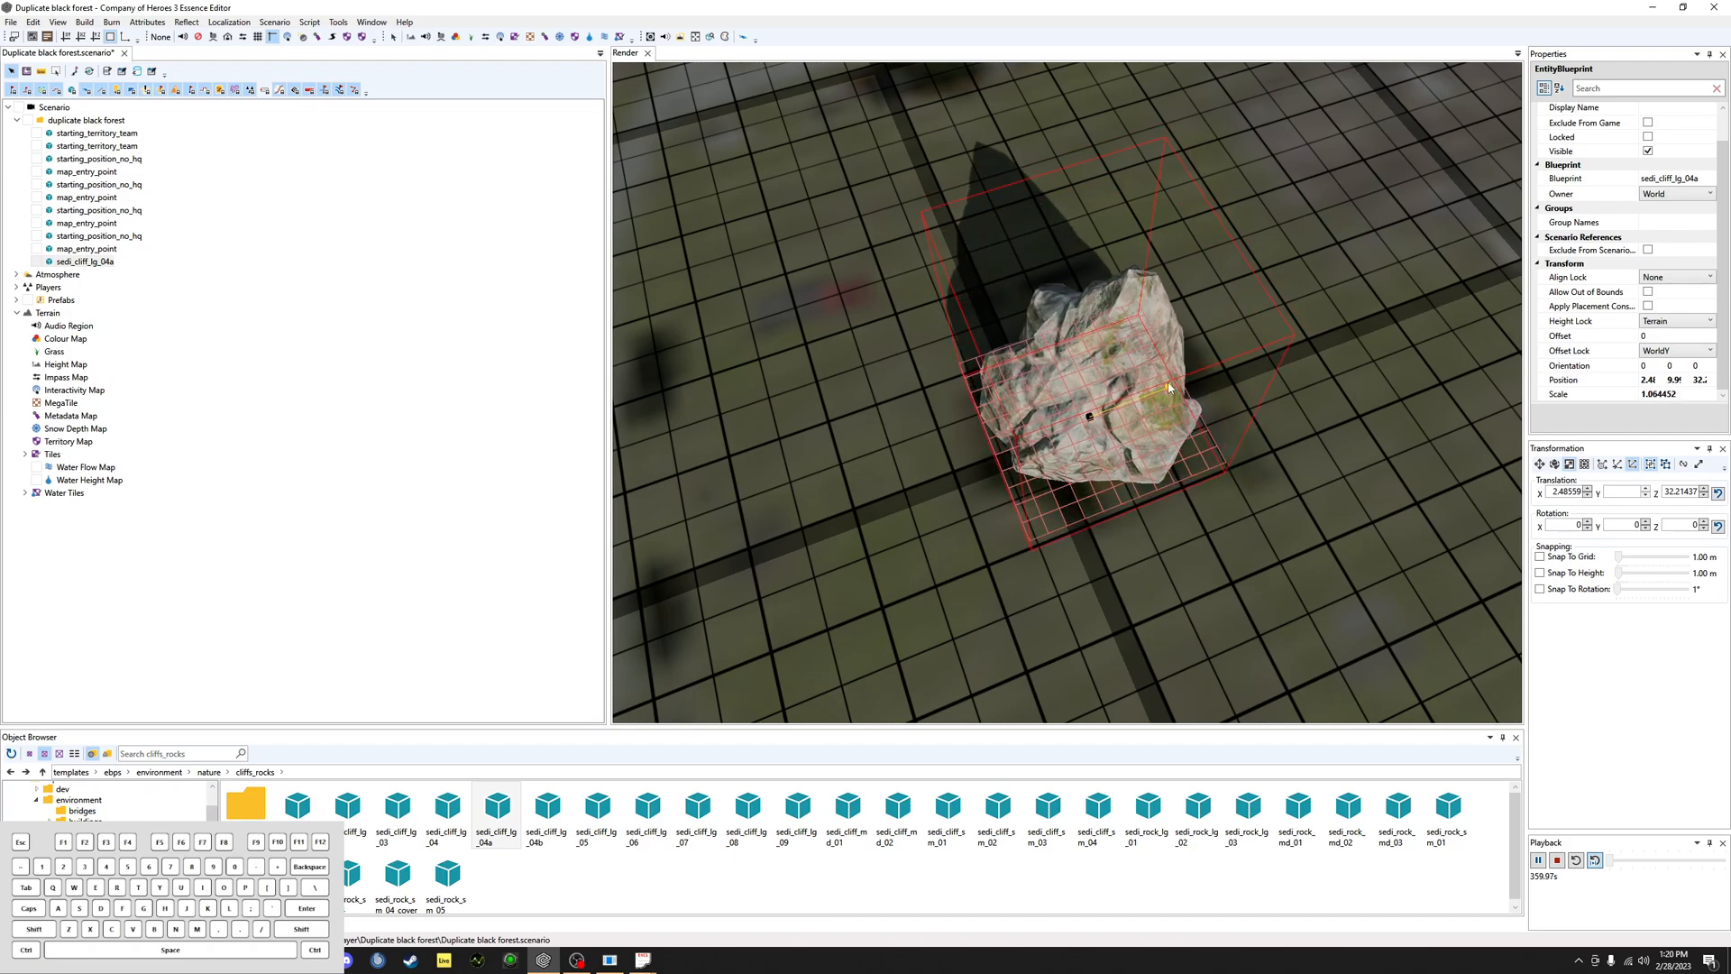
pyautogui.click(1644, 395)
pyautogui.click(1644, 395)
pyautogui.write('1.1')
pyautogui.press('Return')
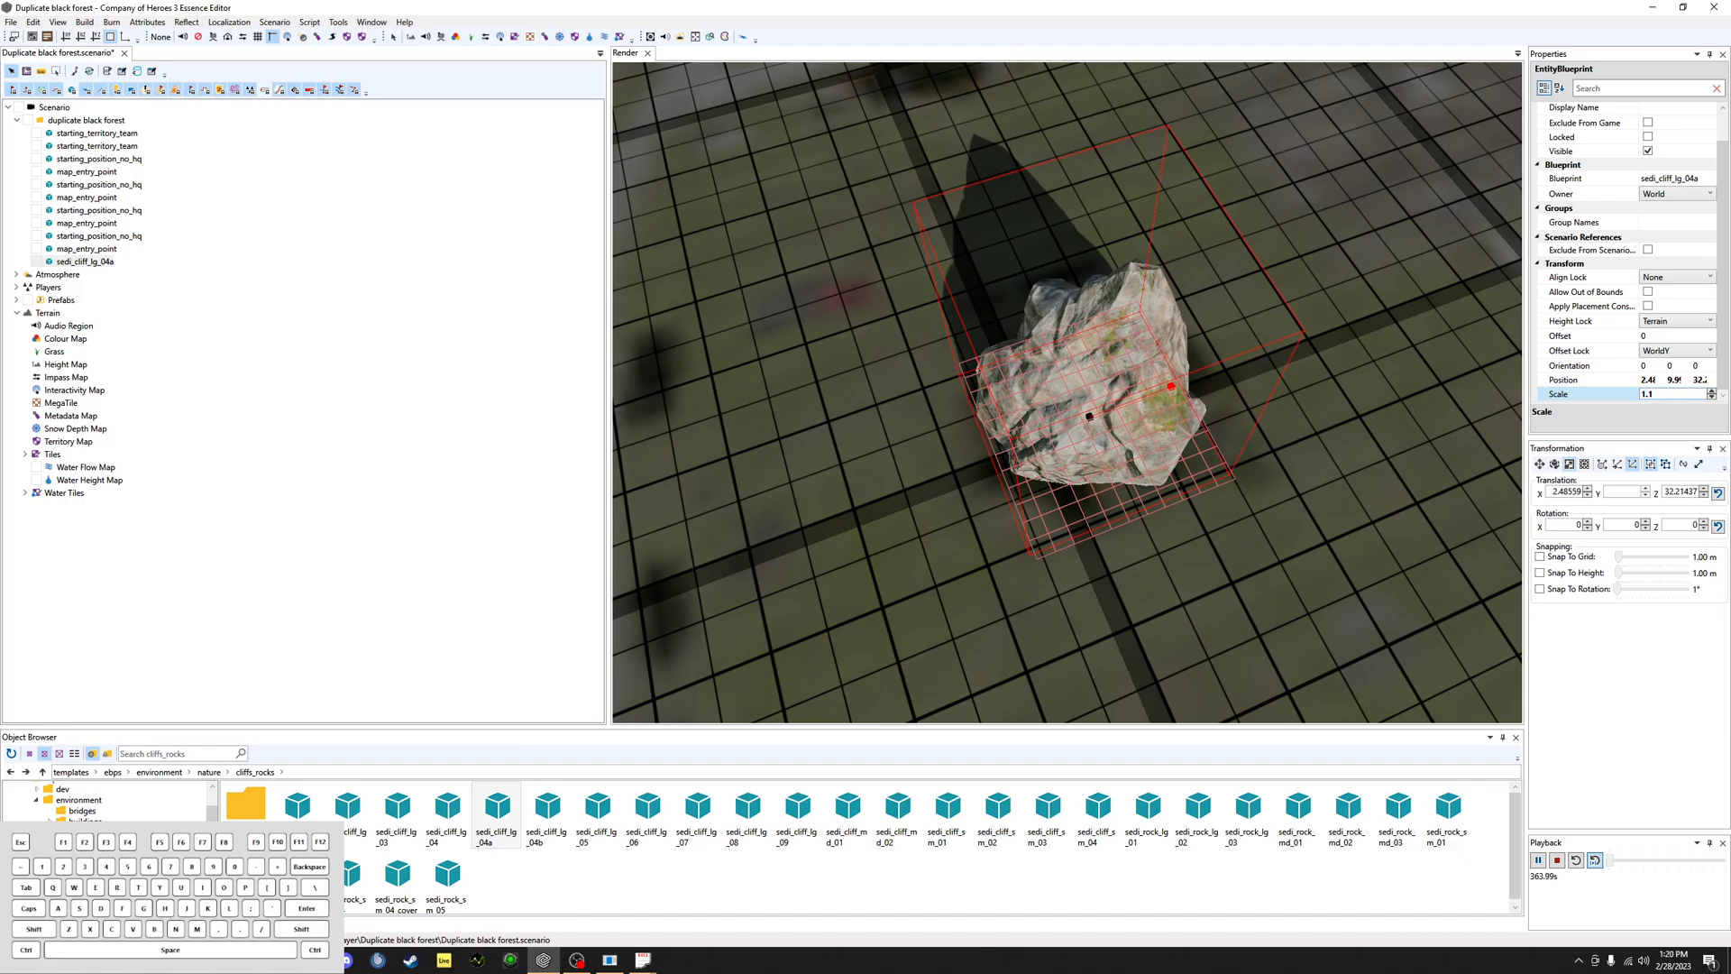
# Step: Inspect the sedi_cliff_lg_04a cliff from several sides and convert it from an entity to a visual
pyautogui.moveTo(1162, 599); pyautogui.dragTo(1299, 577, button='middle')
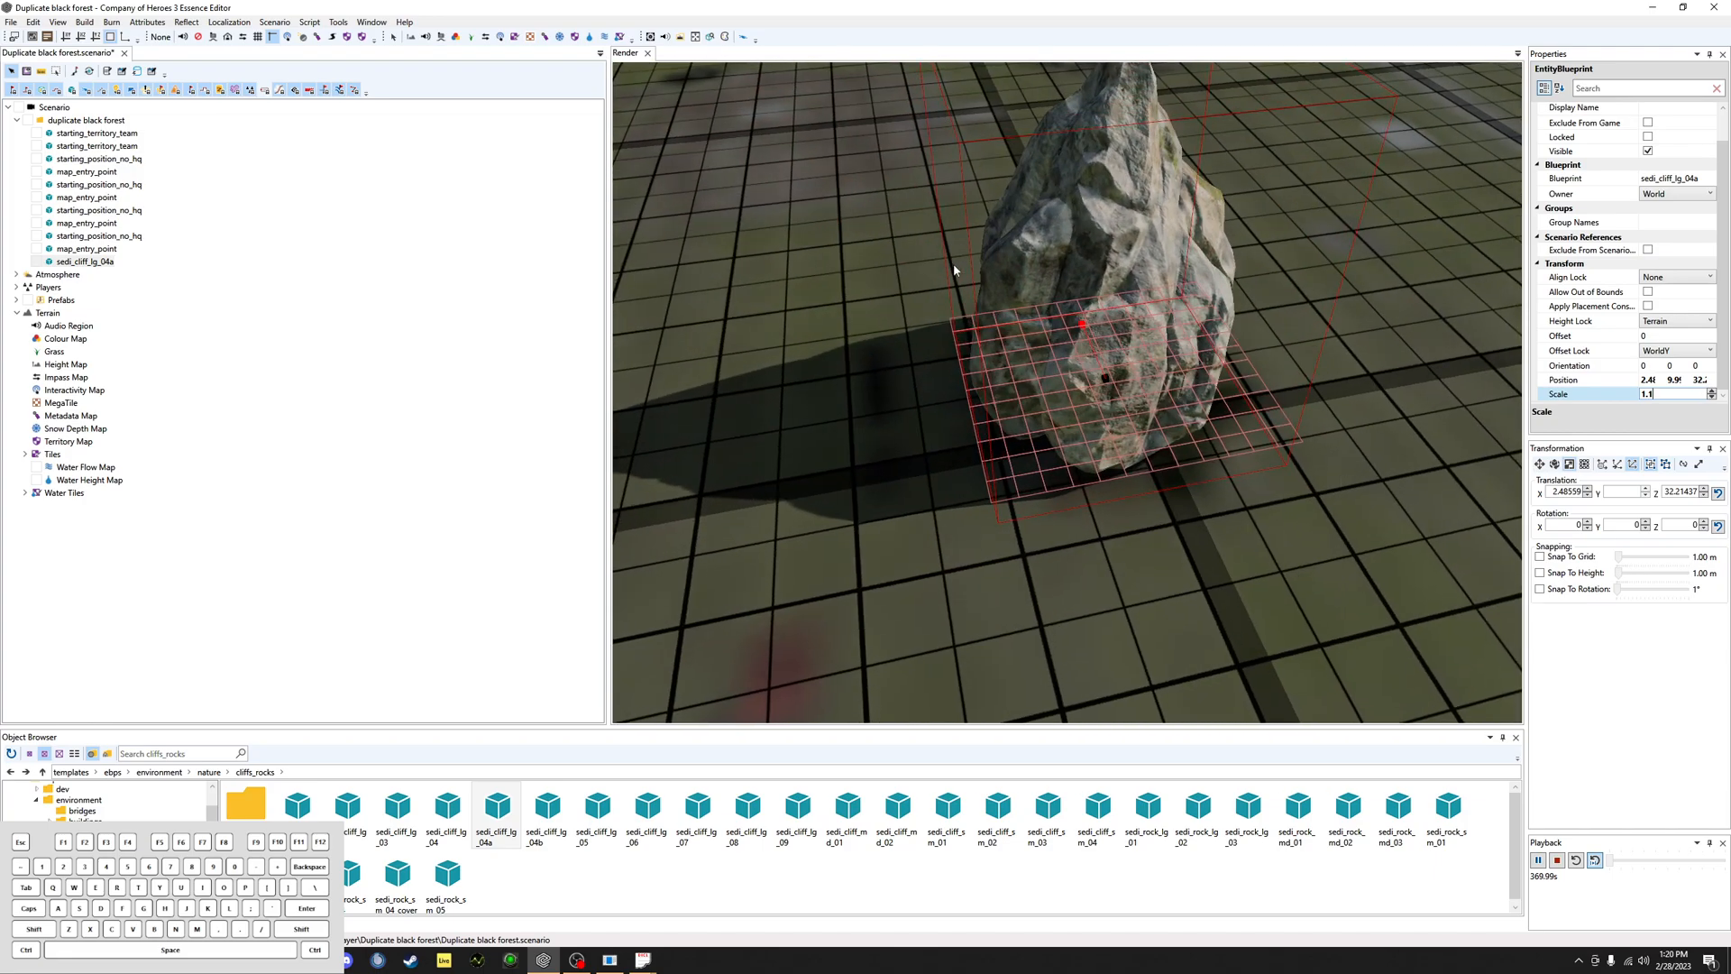
pyautogui.moveTo(1192, 271); pyautogui.dragTo(1092, 260, button='middle')
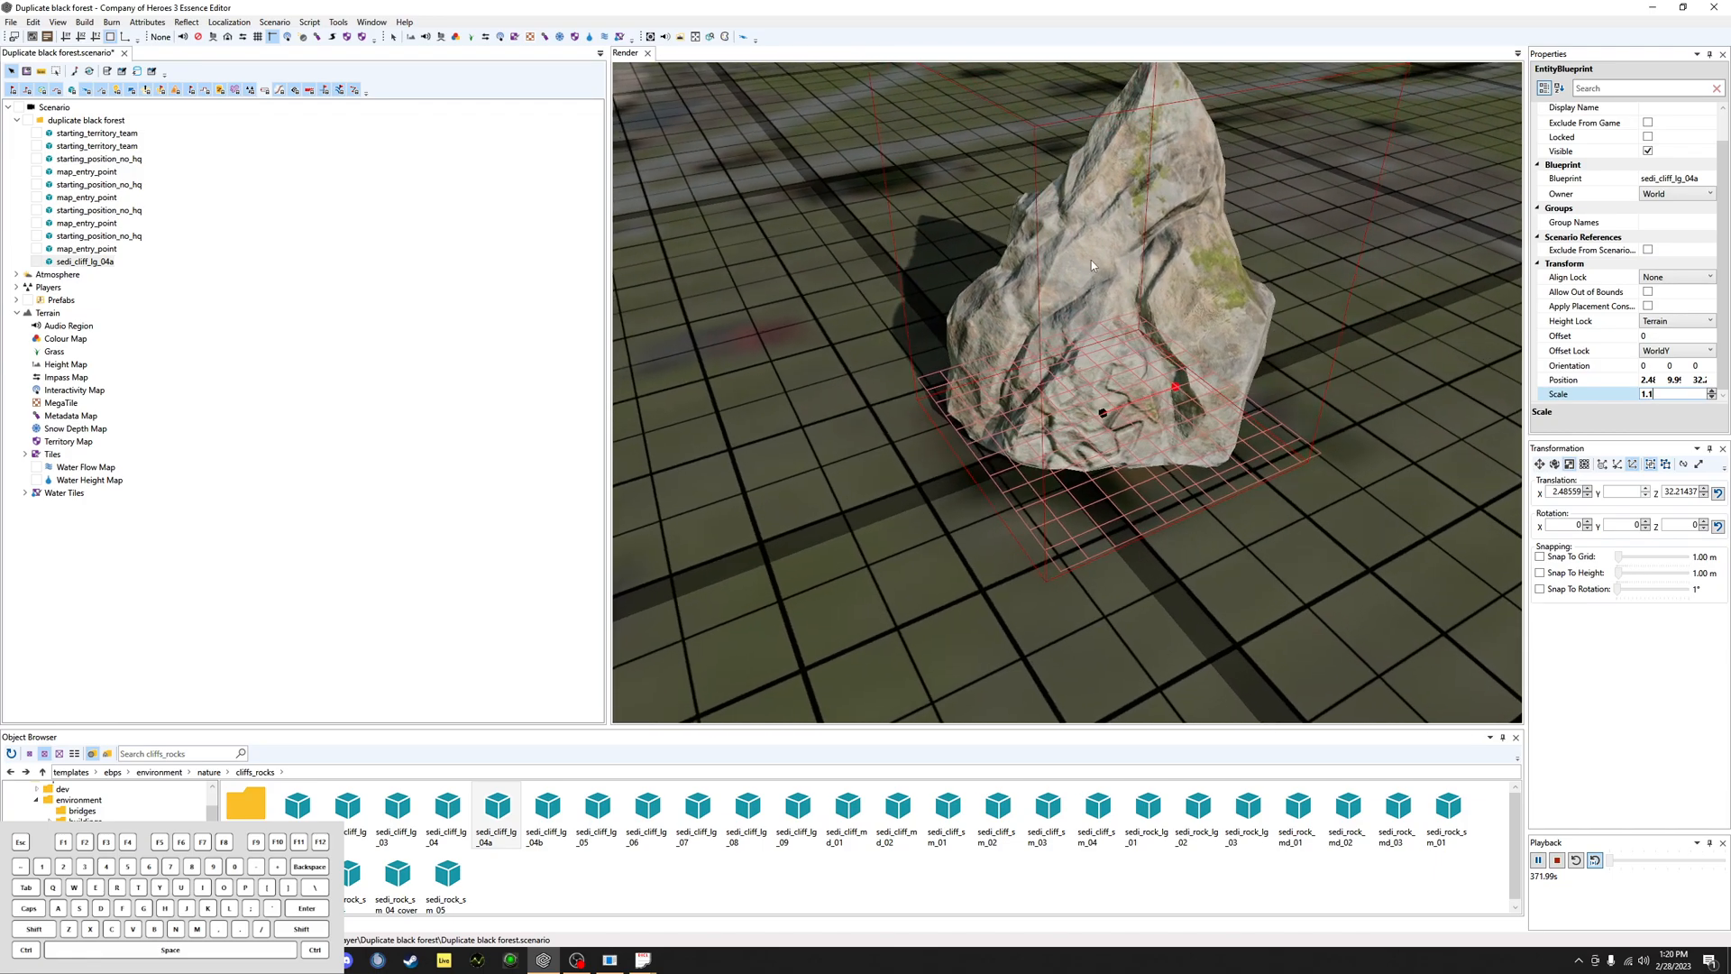
pyautogui.click(1134, 626)
pyautogui.click(1208, 435)
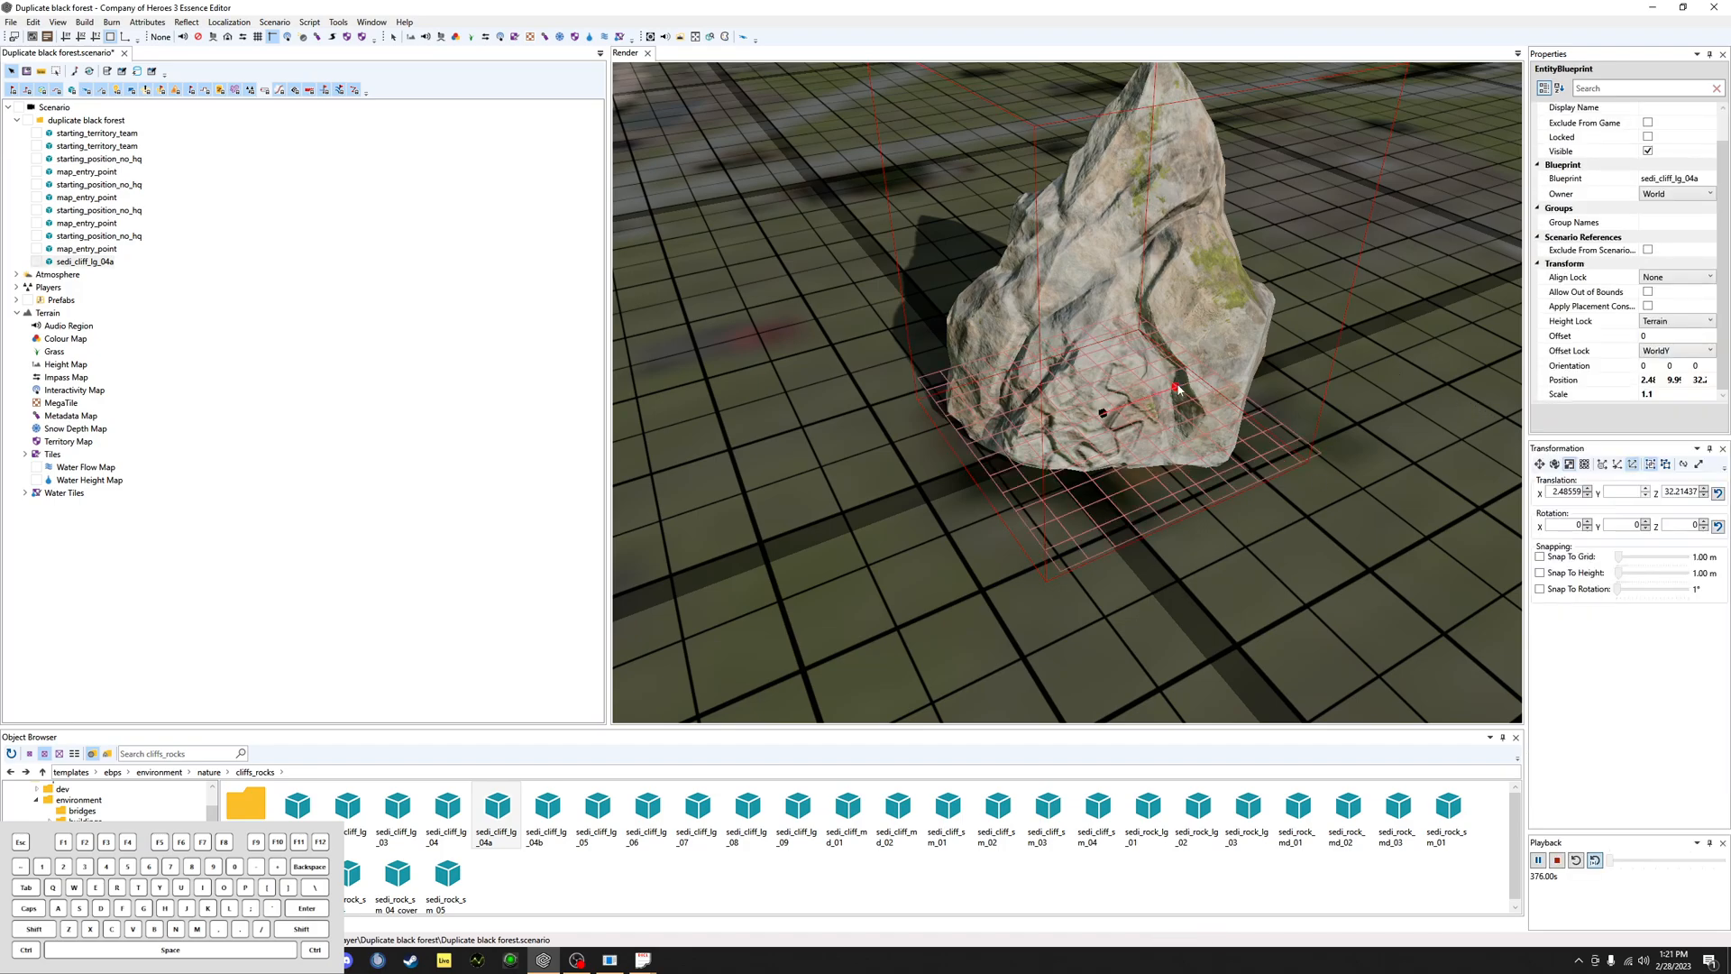
pyautogui.moveTo(1184, 470); pyautogui.dragTo(1060, 431, button='middle')
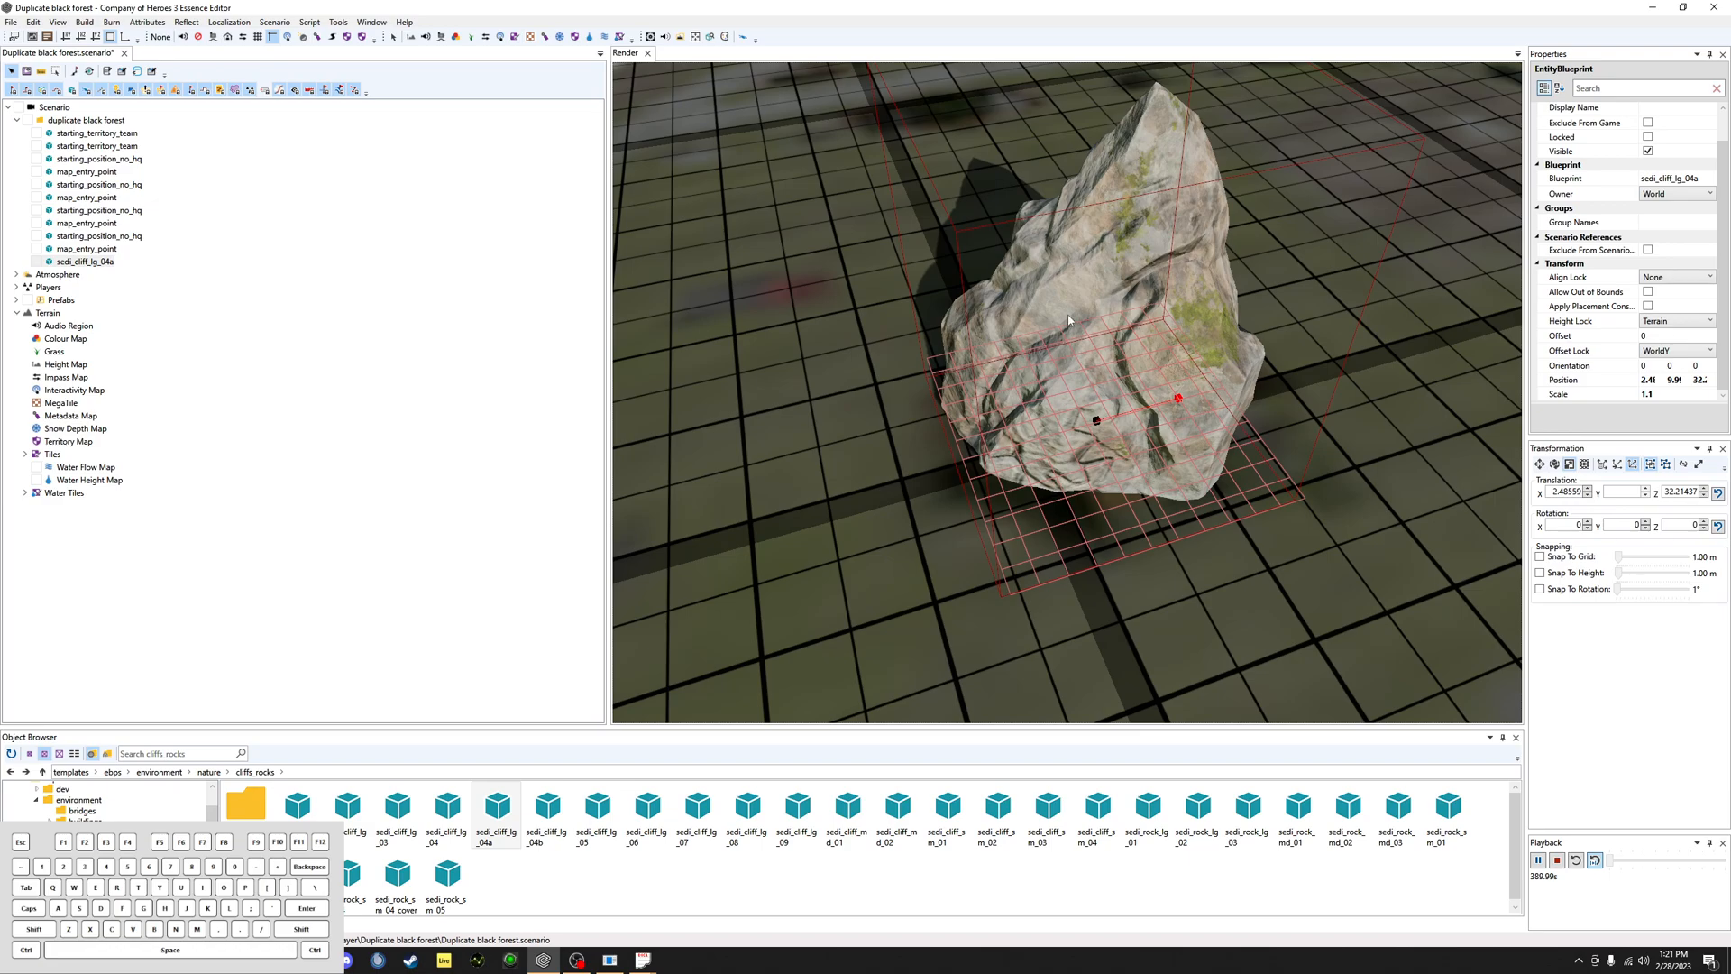
pyautogui.moveTo(1213, 316)
pyautogui.mouseDown(button='middle')
pyautogui.moveTo(1280, 317)
pyautogui.moveTo(1182, 316)
pyautogui.moveTo(1196, 313)
pyautogui.mouseUp(button='middle')
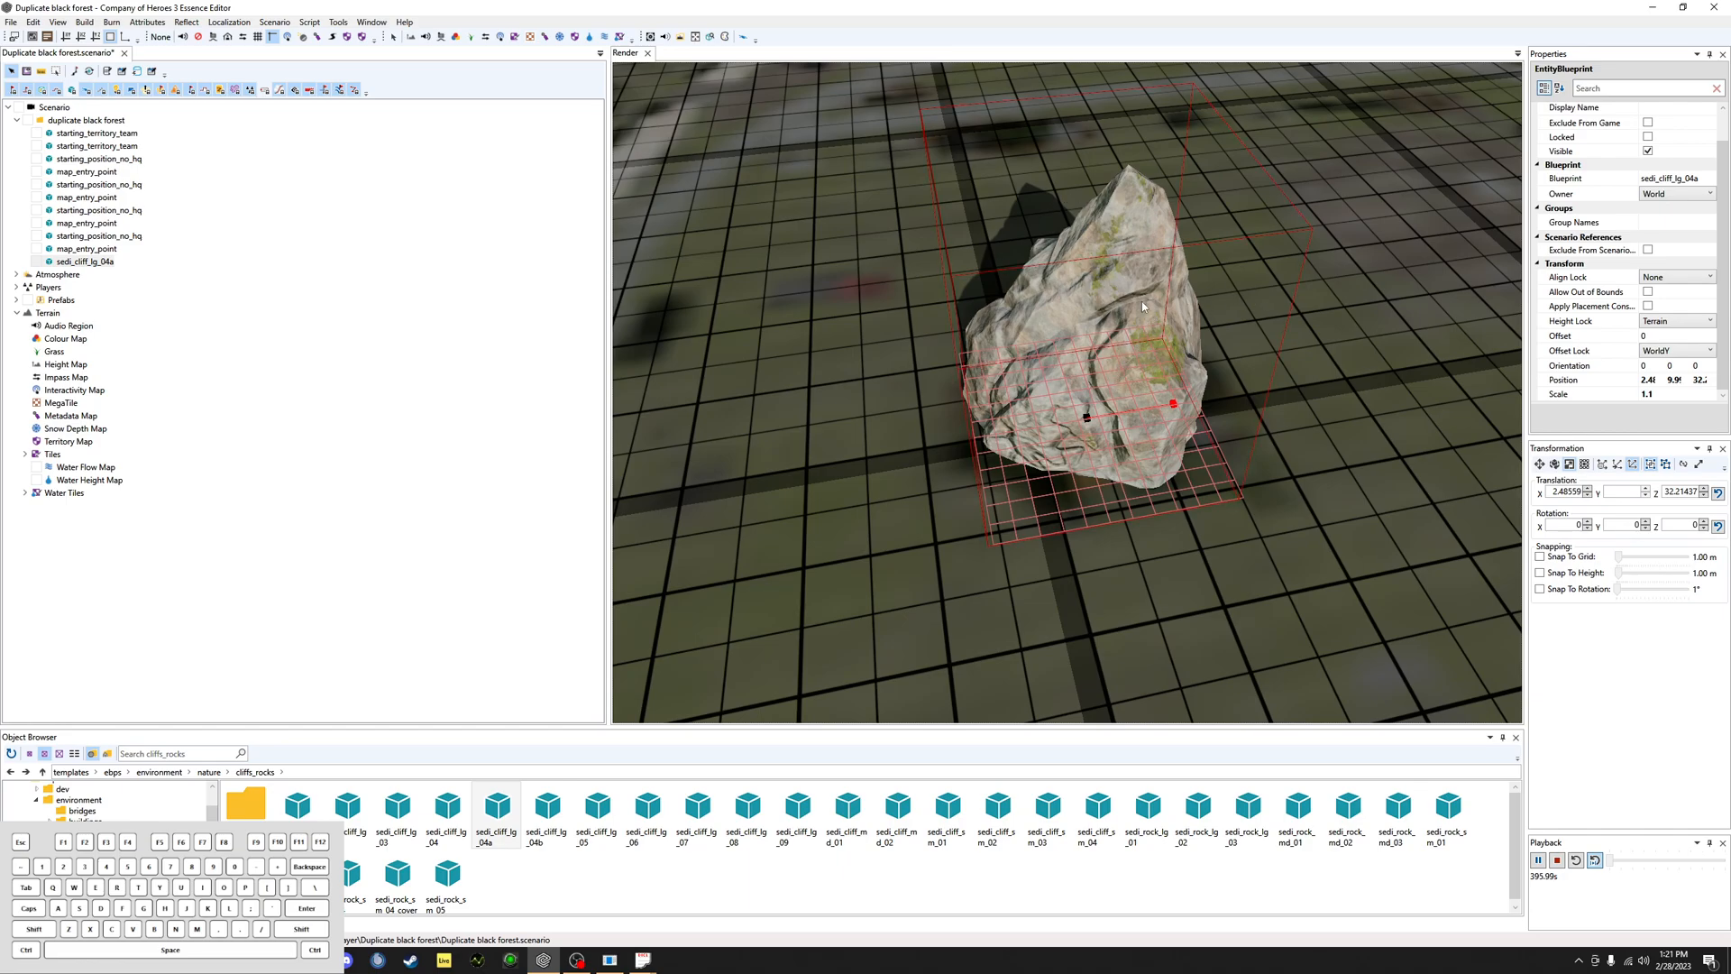
pyautogui.rightClick(89, 262)
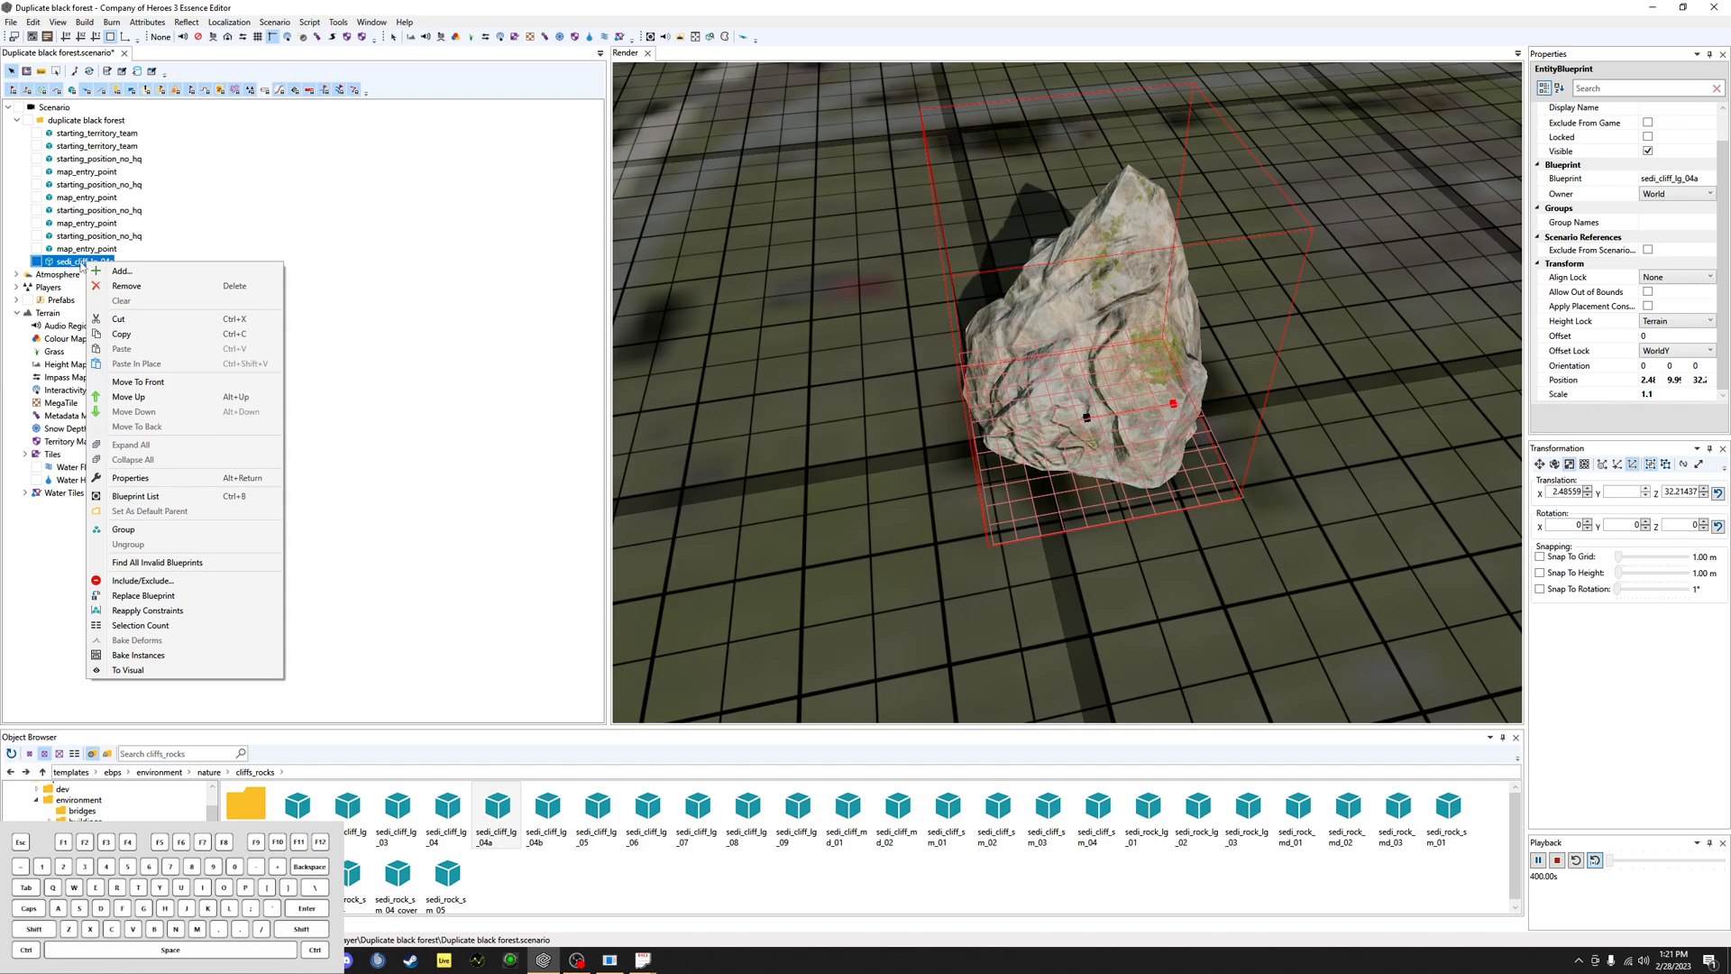
pyautogui.click(118, 673)
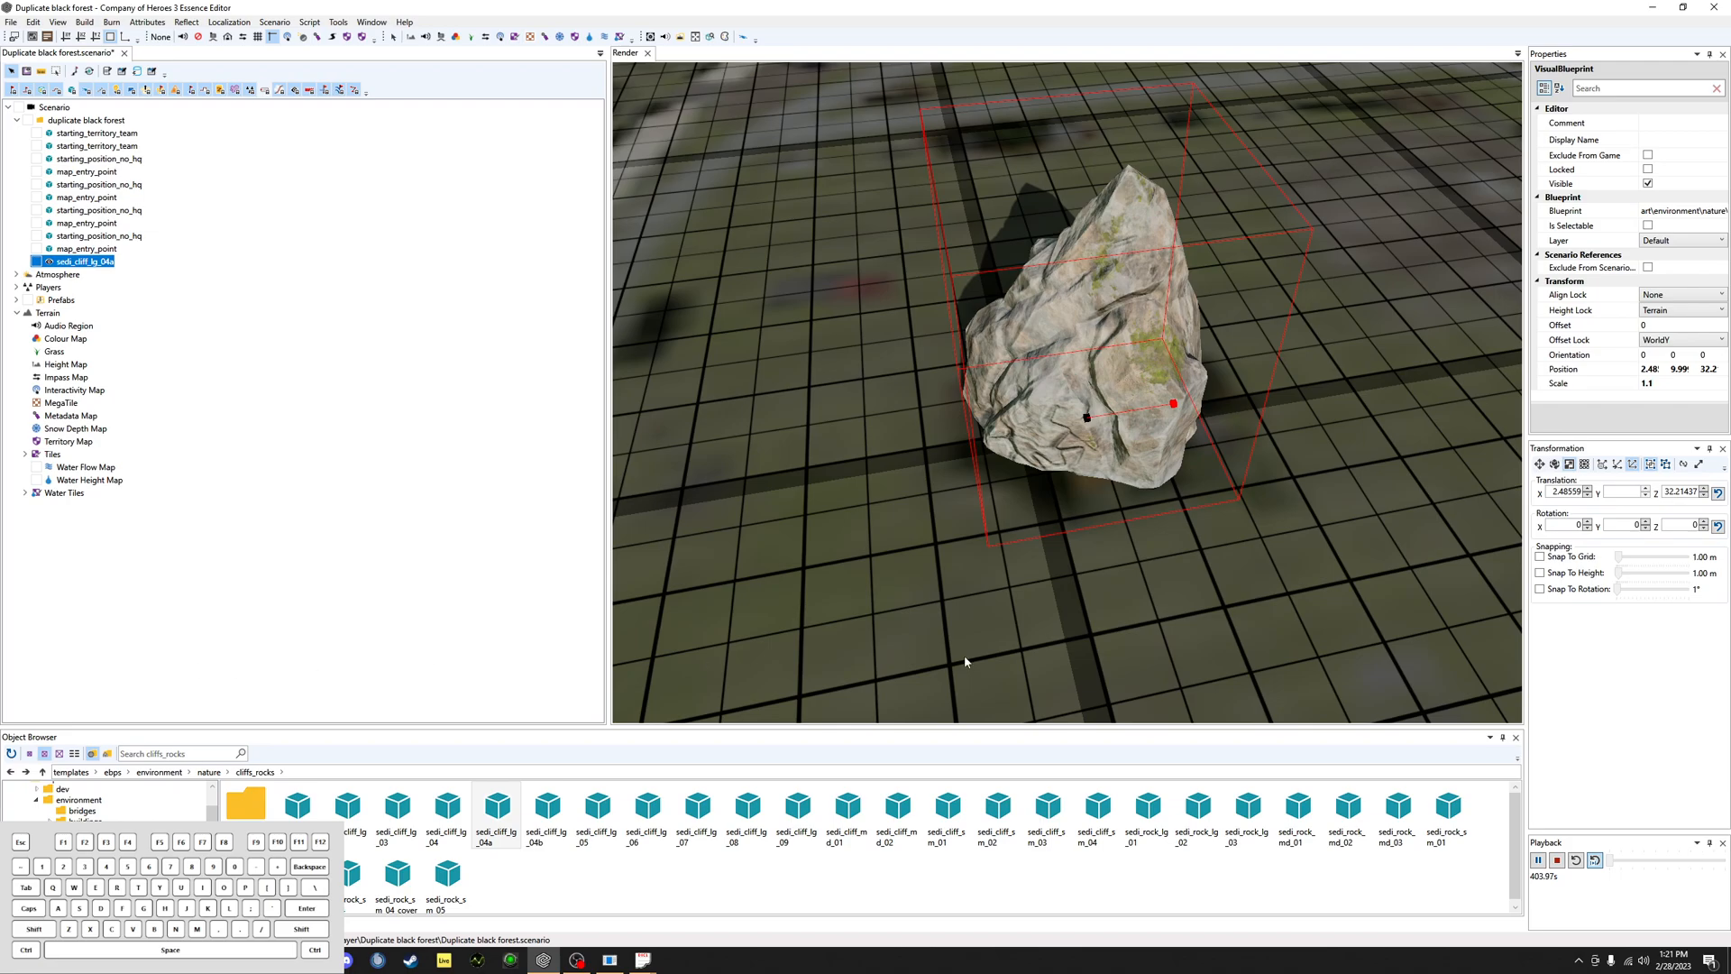
# Step: Compare the converted cliff's properties with those of the map_entry_point entity above it and view the cliff from around
pyautogui.click(64, 251)
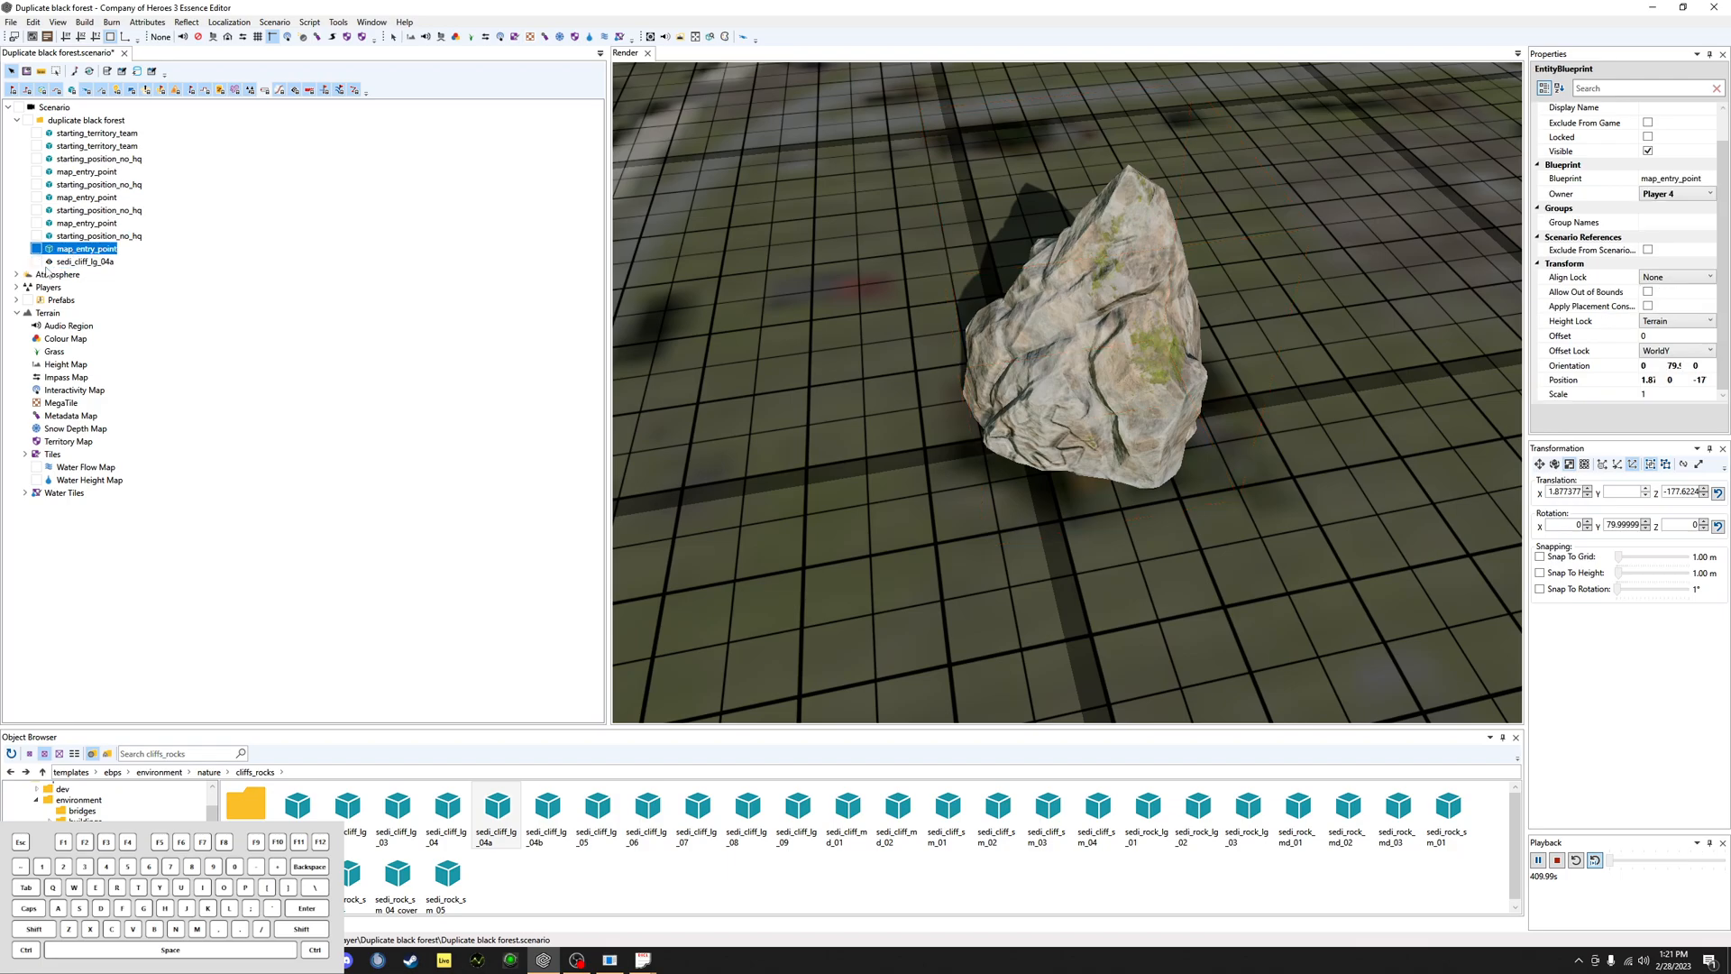
pyautogui.click(50, 263)
pyautogui.moveTo(975, 470); pyautogui.dragTo(1170, 463, button='middle')
pyautogui.moveTo(1020, 473); pyautogui.dragTo(948, 434, button='middle')
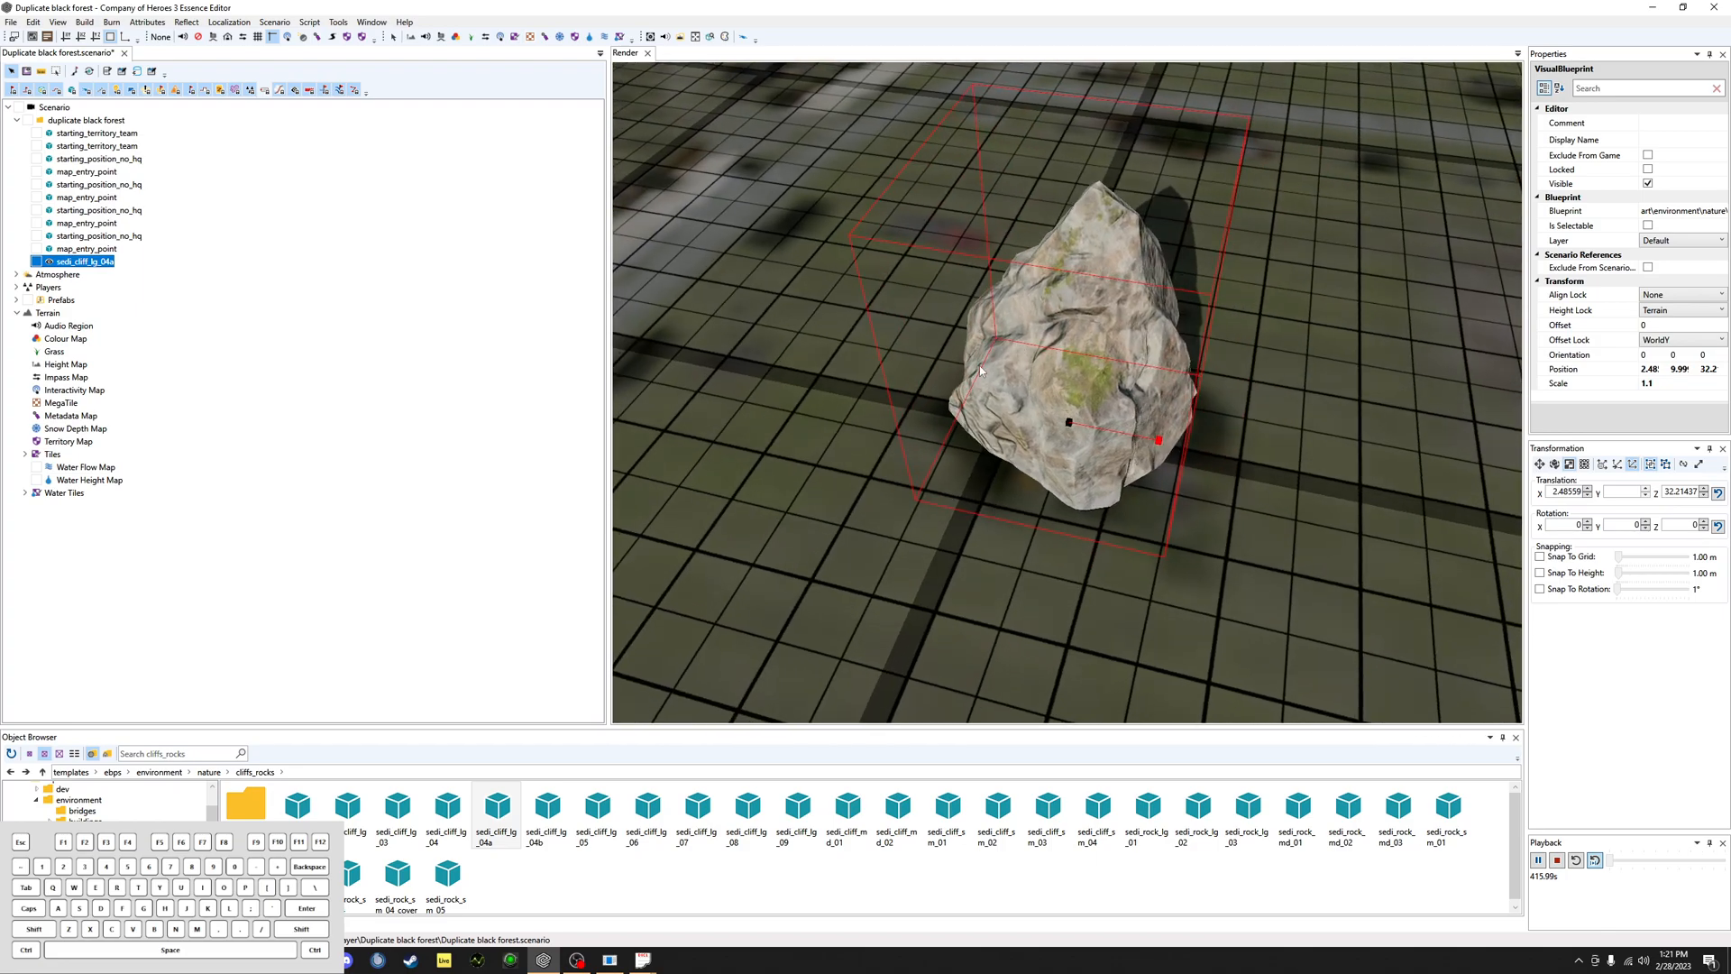
pyautogui.moveTo(928, 420); pyautogui.dragTo(1188, 526, button='middle')
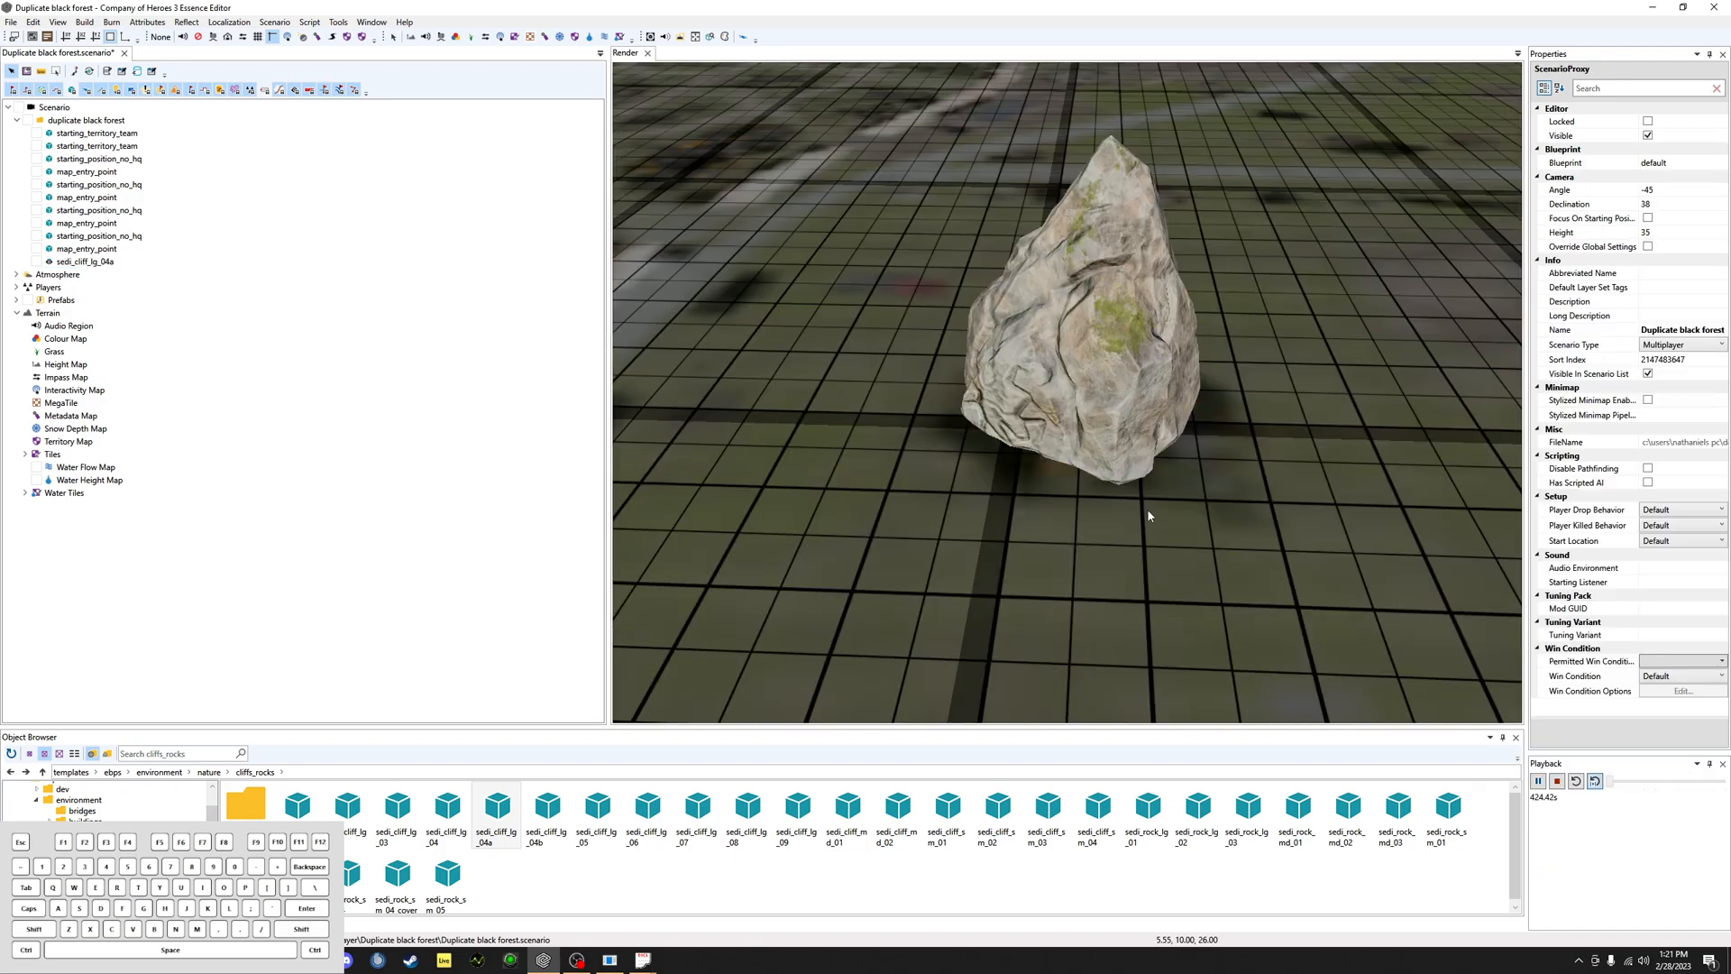
pyautogui.scroll(1, 1150, 509)
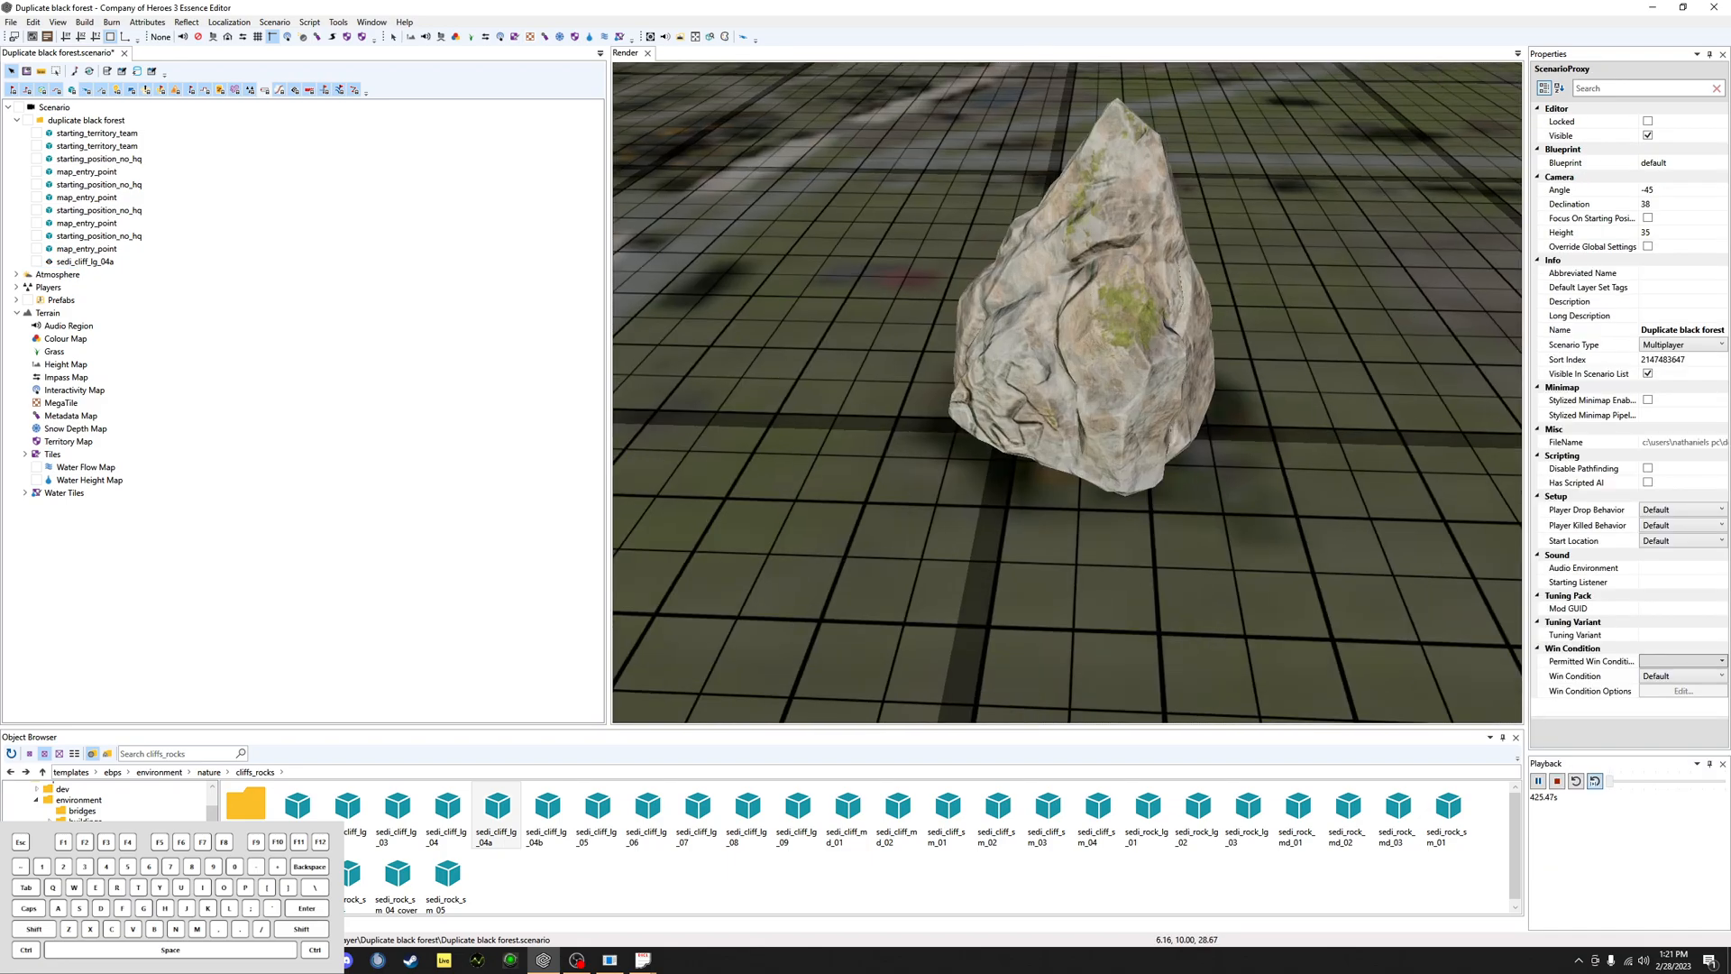
# Step: Add a Spline to the duplicate black forest layer at the cliff
pyautogui.click(93, 121)
pyautogui.rightClick(93, 121)
pyautogui.click(127, 128)
pyautogui.write('spline')
pyautogui.click(745, 353)
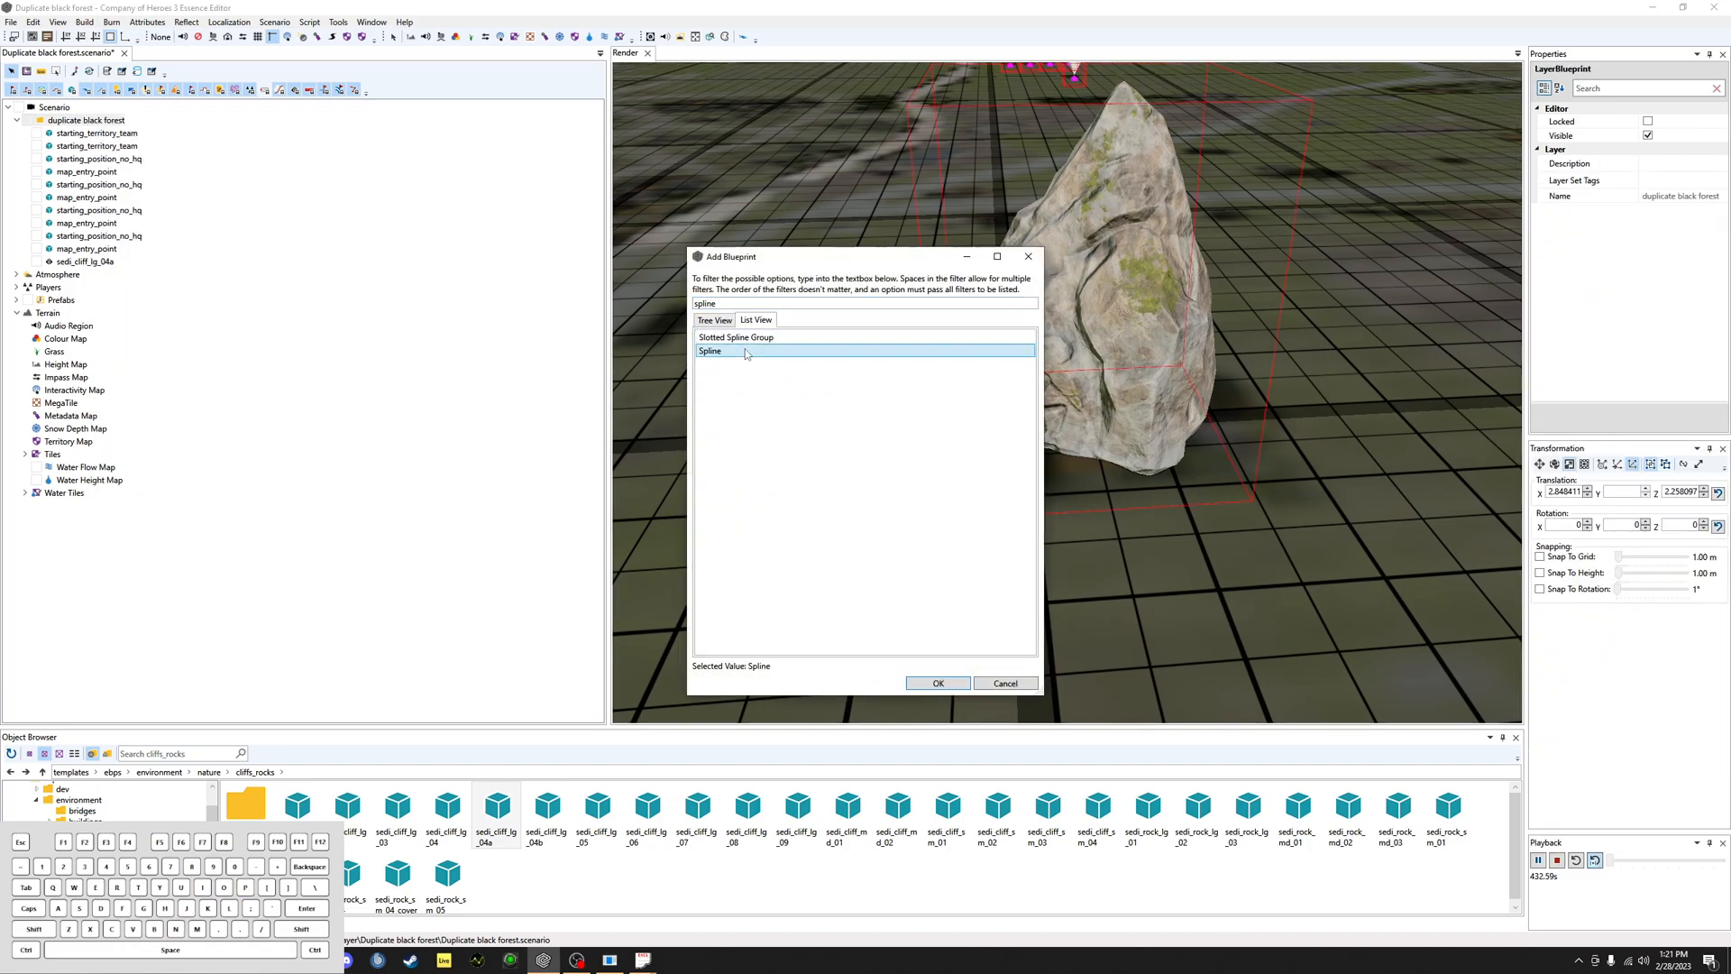
pyautogui.click(938, 683)
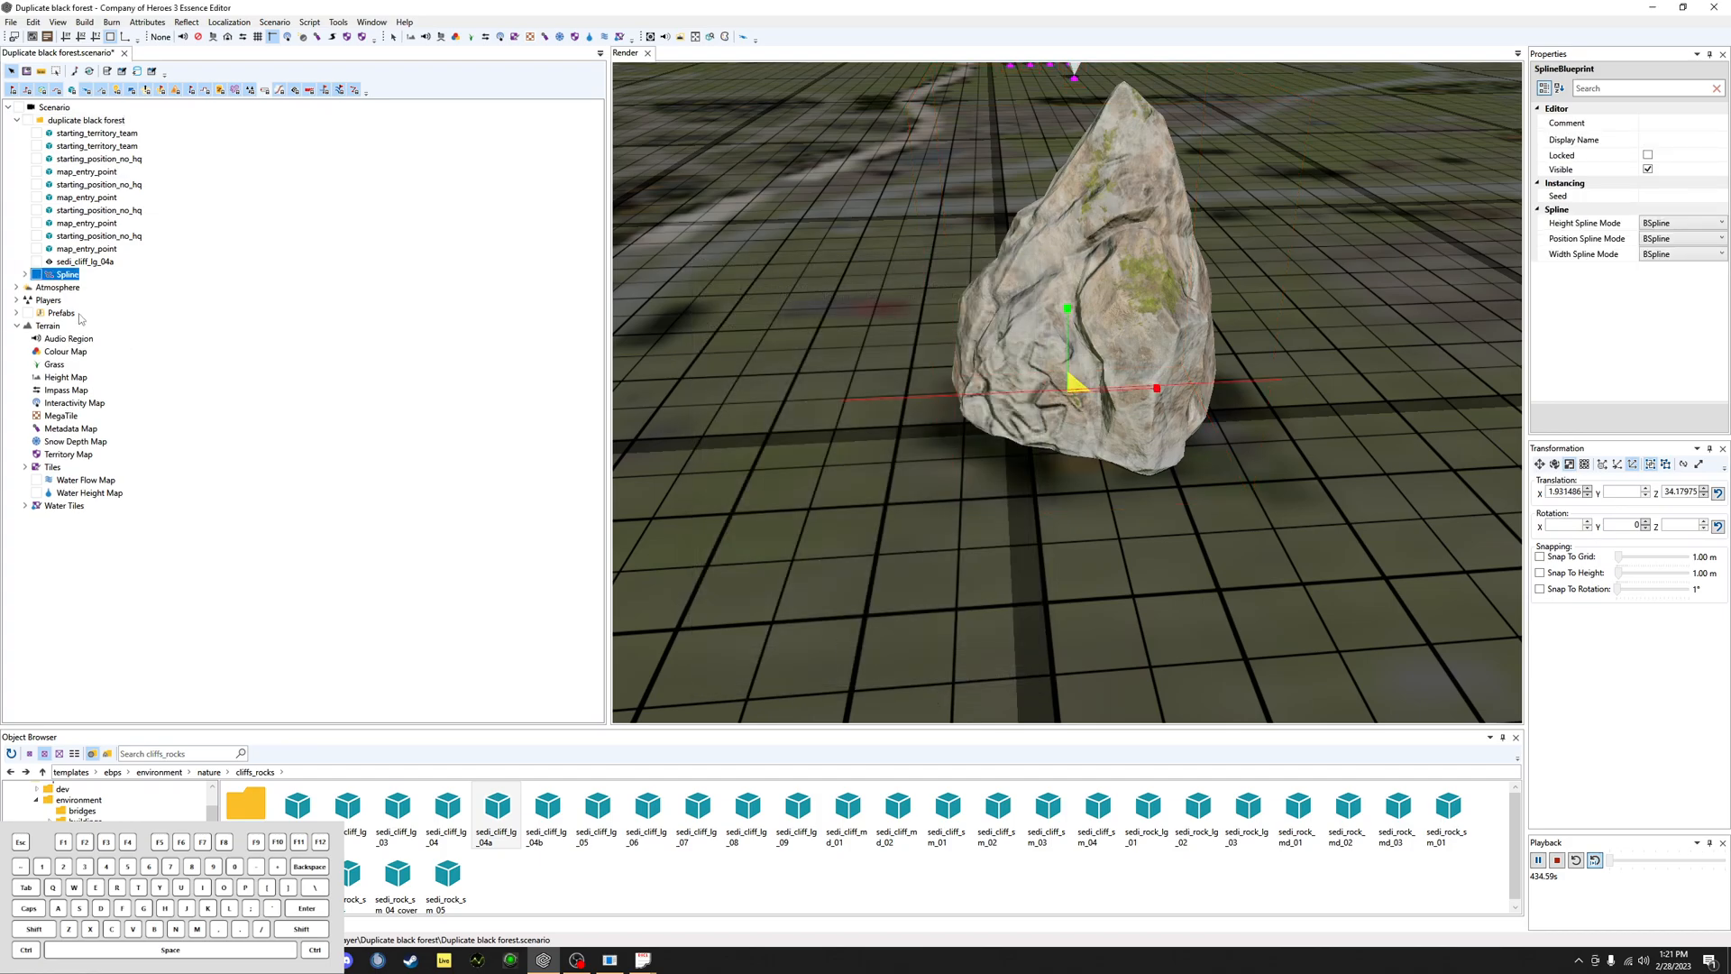
# Step: Add a Wall Component to the new spline
pyautogui.click(24, 274)
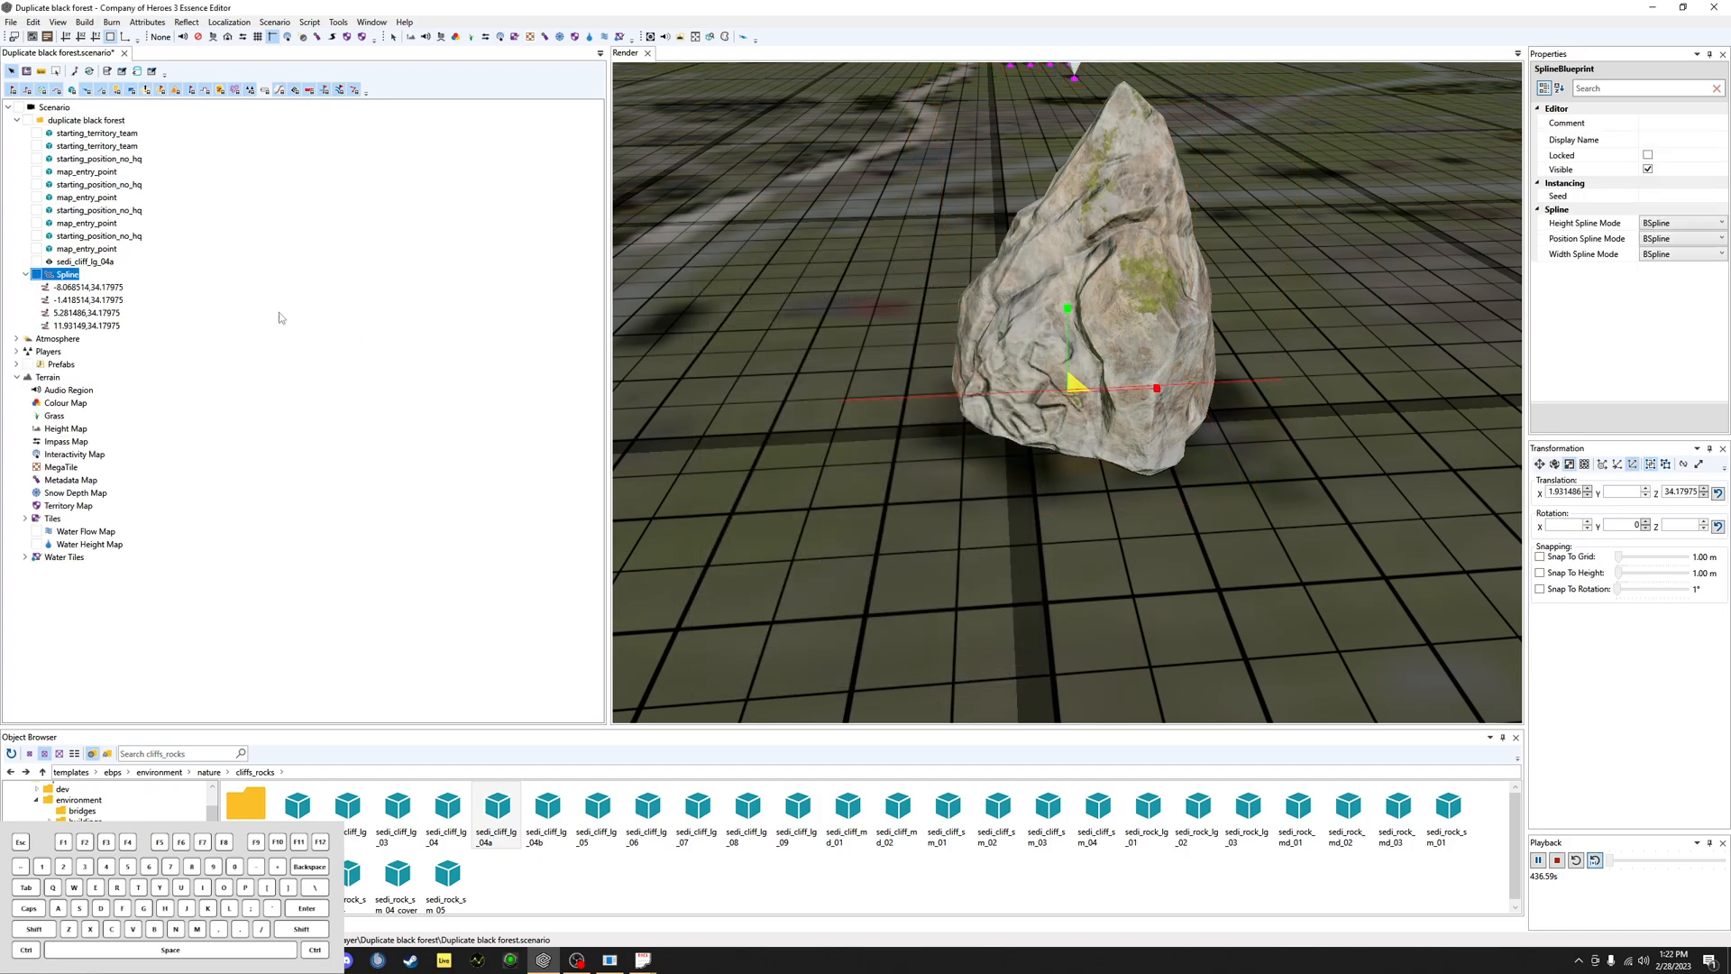
pyautogui.rightClick(55, 274)
pyautogui.click(81, 284)
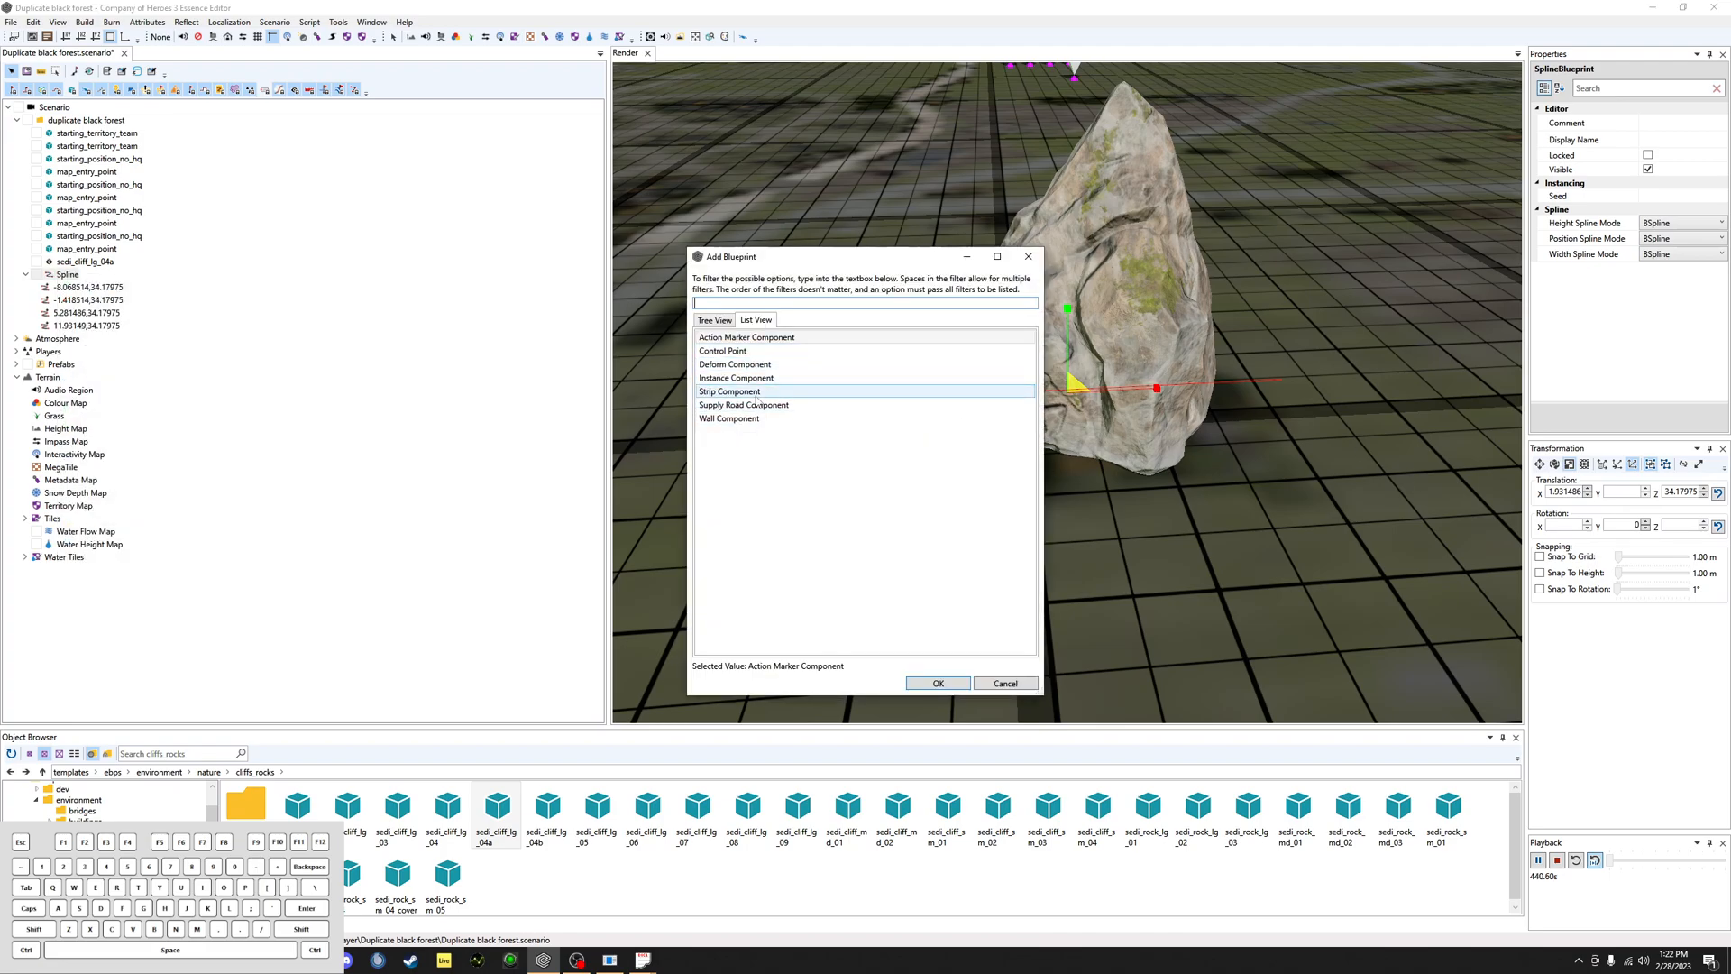
pyautogui.click(722, 420)
pyautogui.click(939, 685)
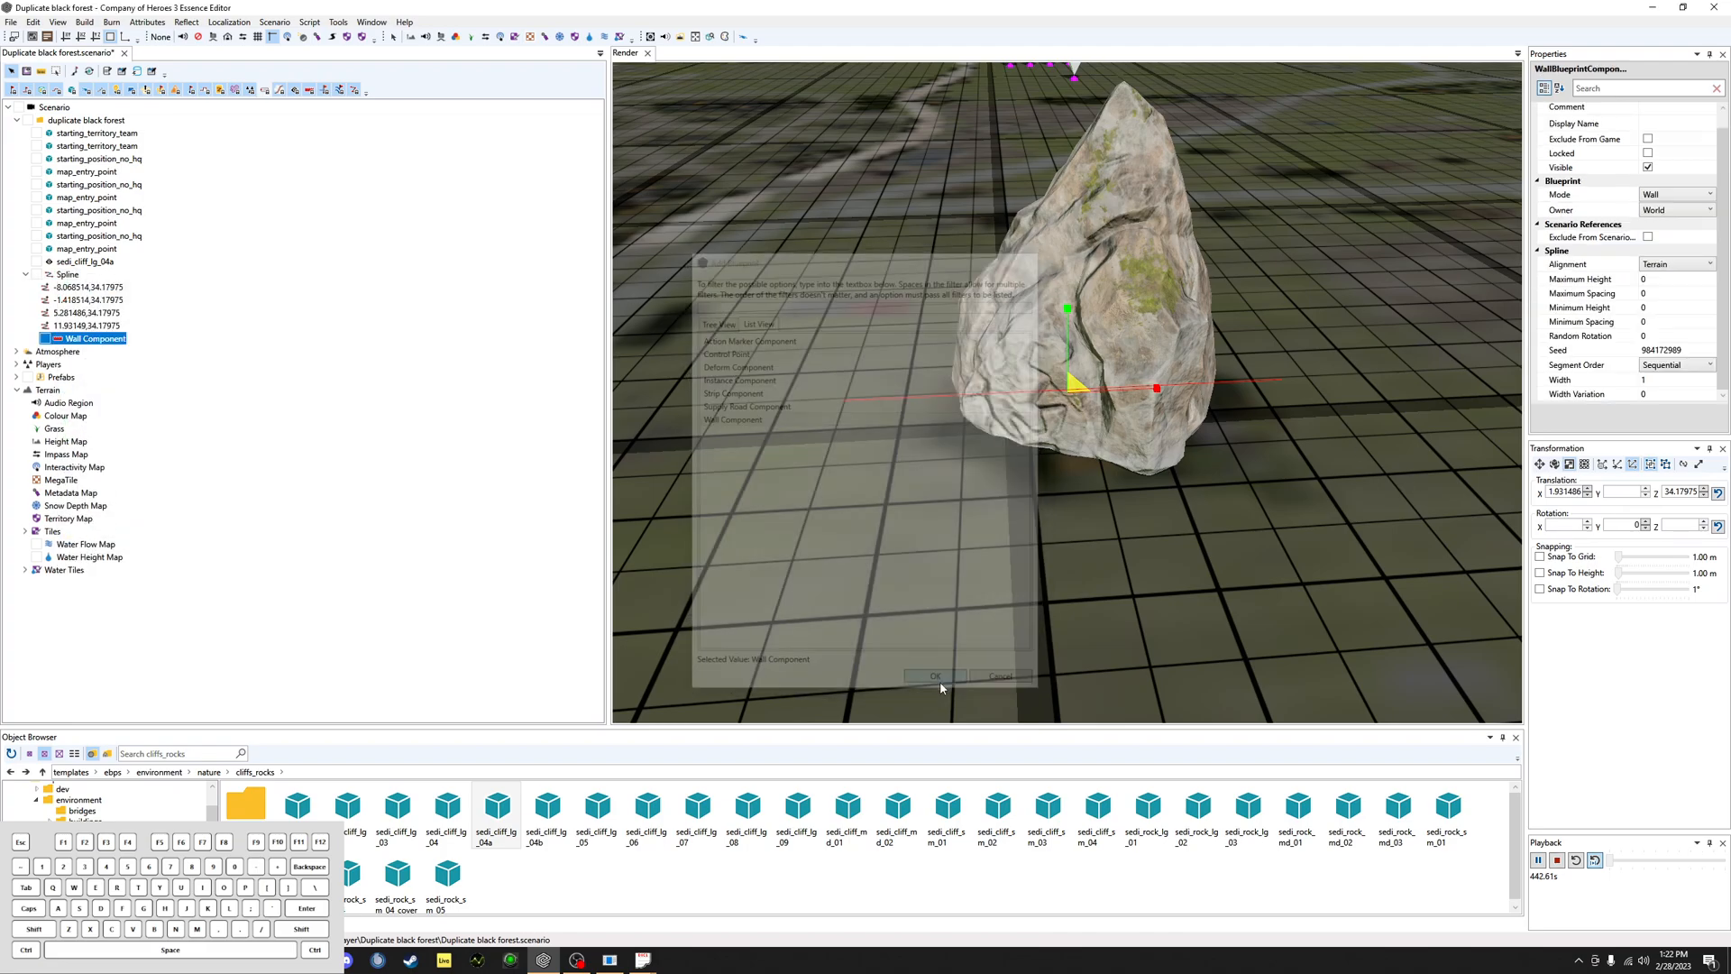
# Step: Add an Entity segment to the spline's Wall Component
pyautogui.rightClick(90, 347)
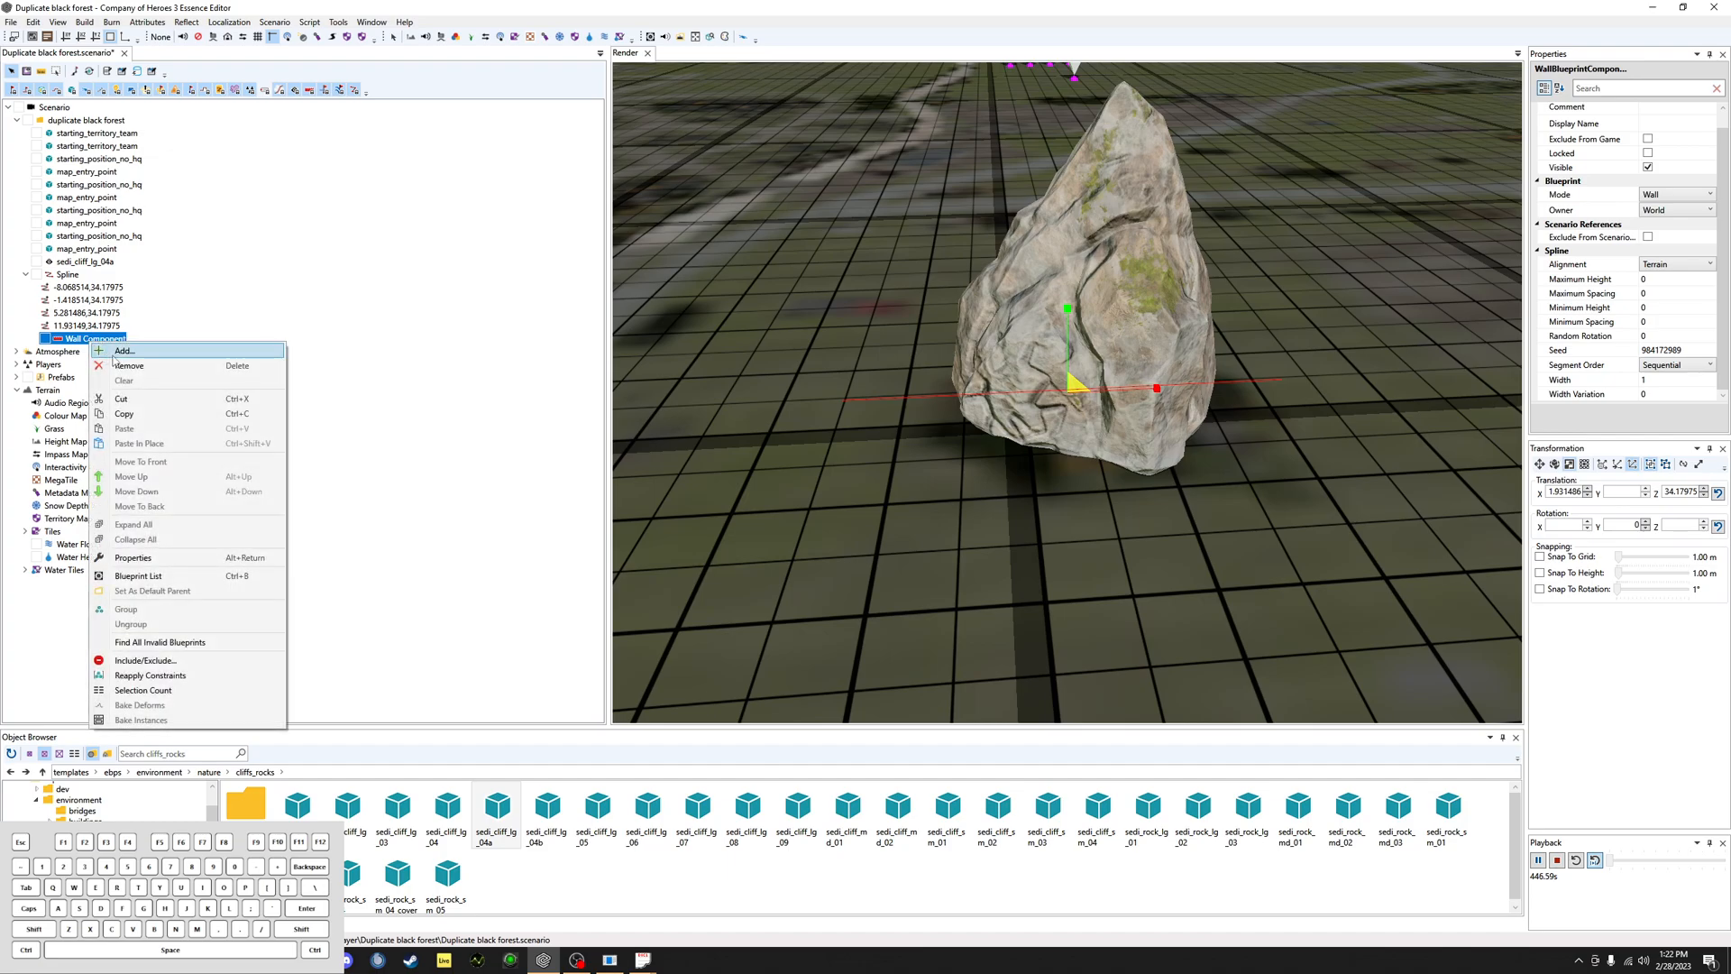
pyautogui.click(114, 360)
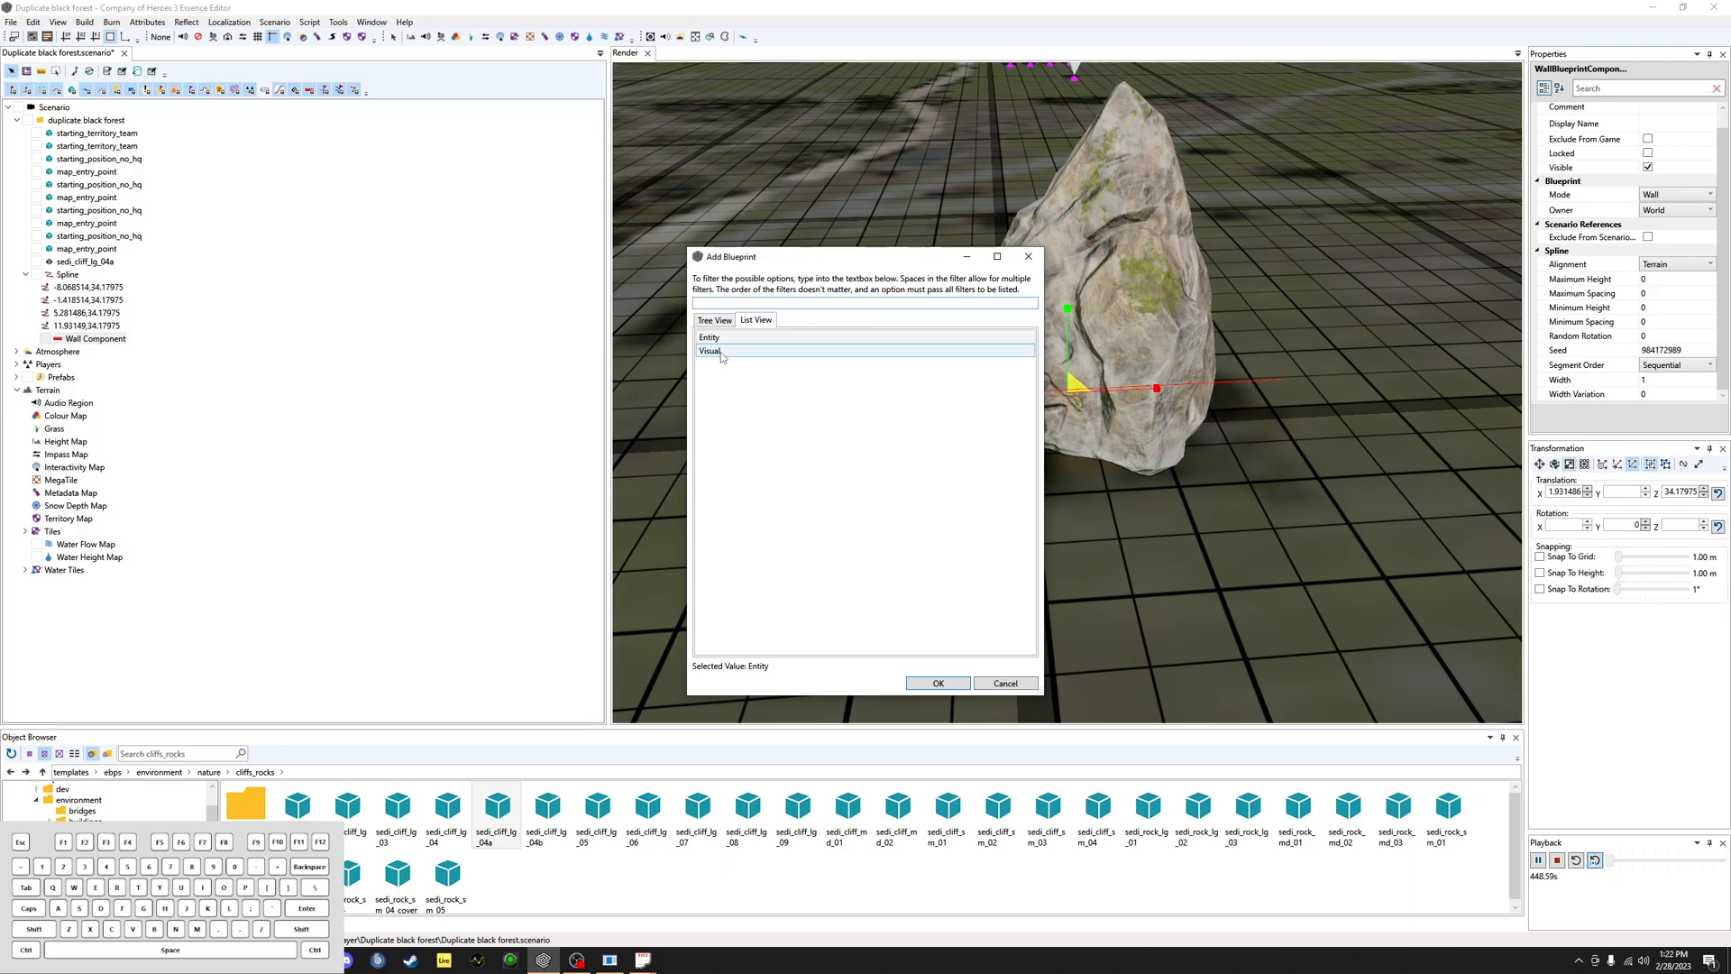
pyautogui.click(934, 684)
# Step: Assign the gb_1x6_move_shot_sight_blocker blueprint from the gameplay blockers folder to the wall's Entity segment
pyautogui.click(1599, 122)
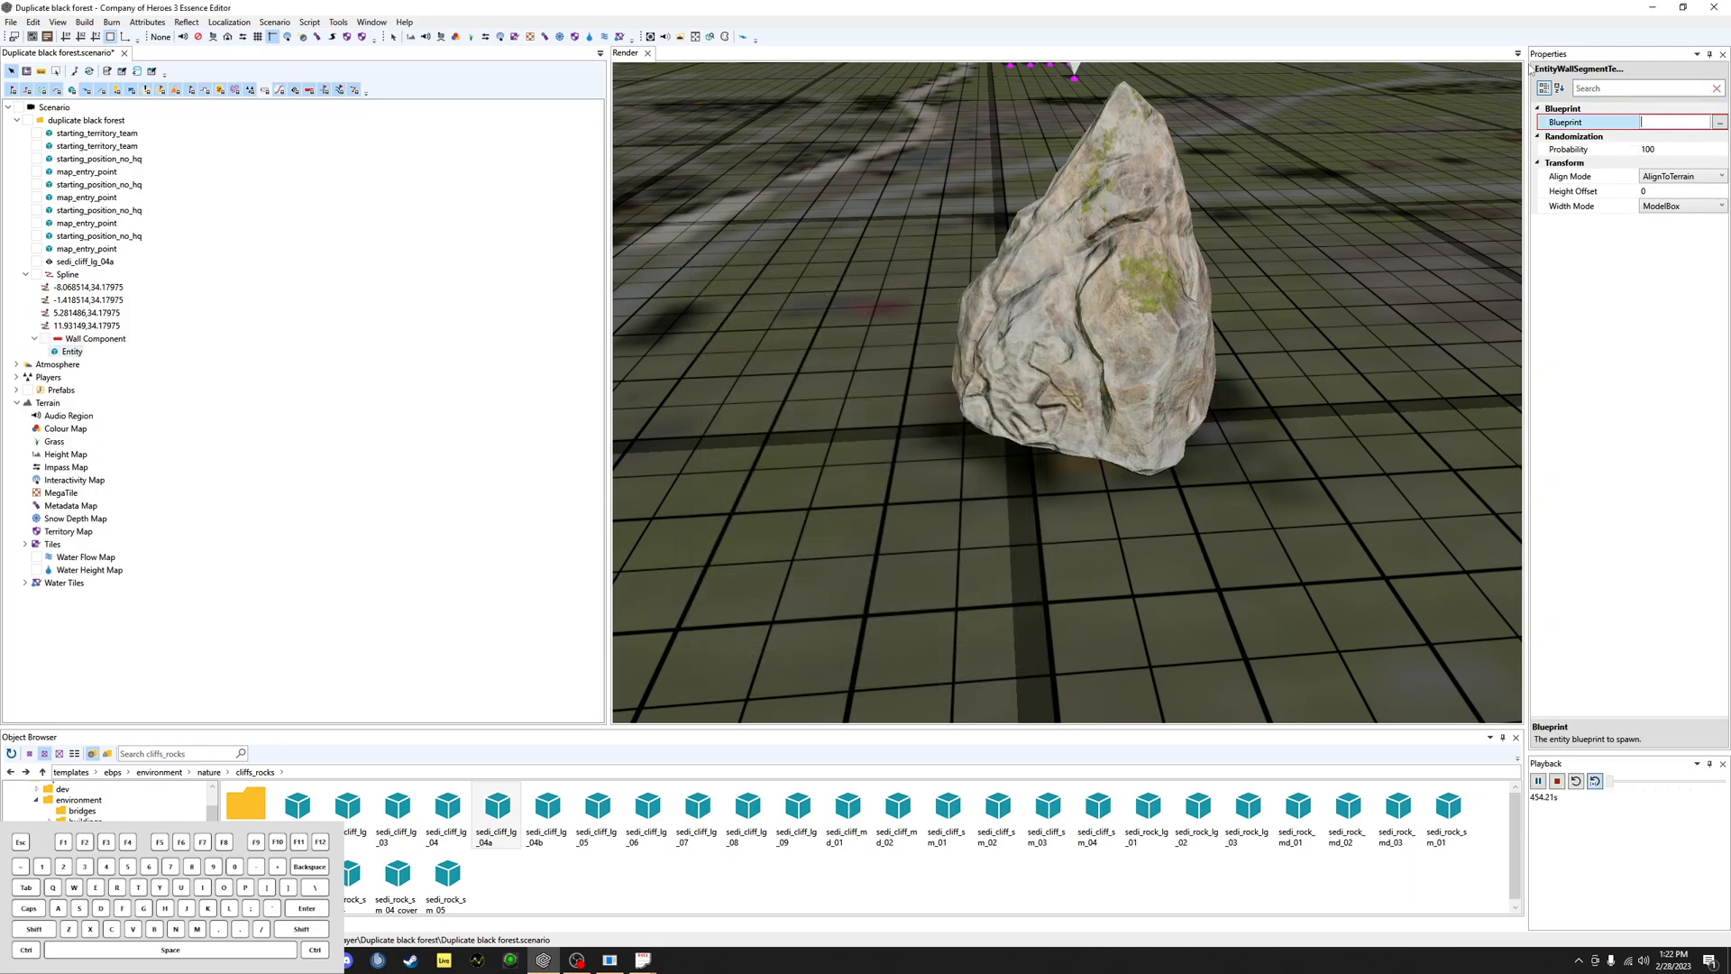
pyautogui.click(72, 351)
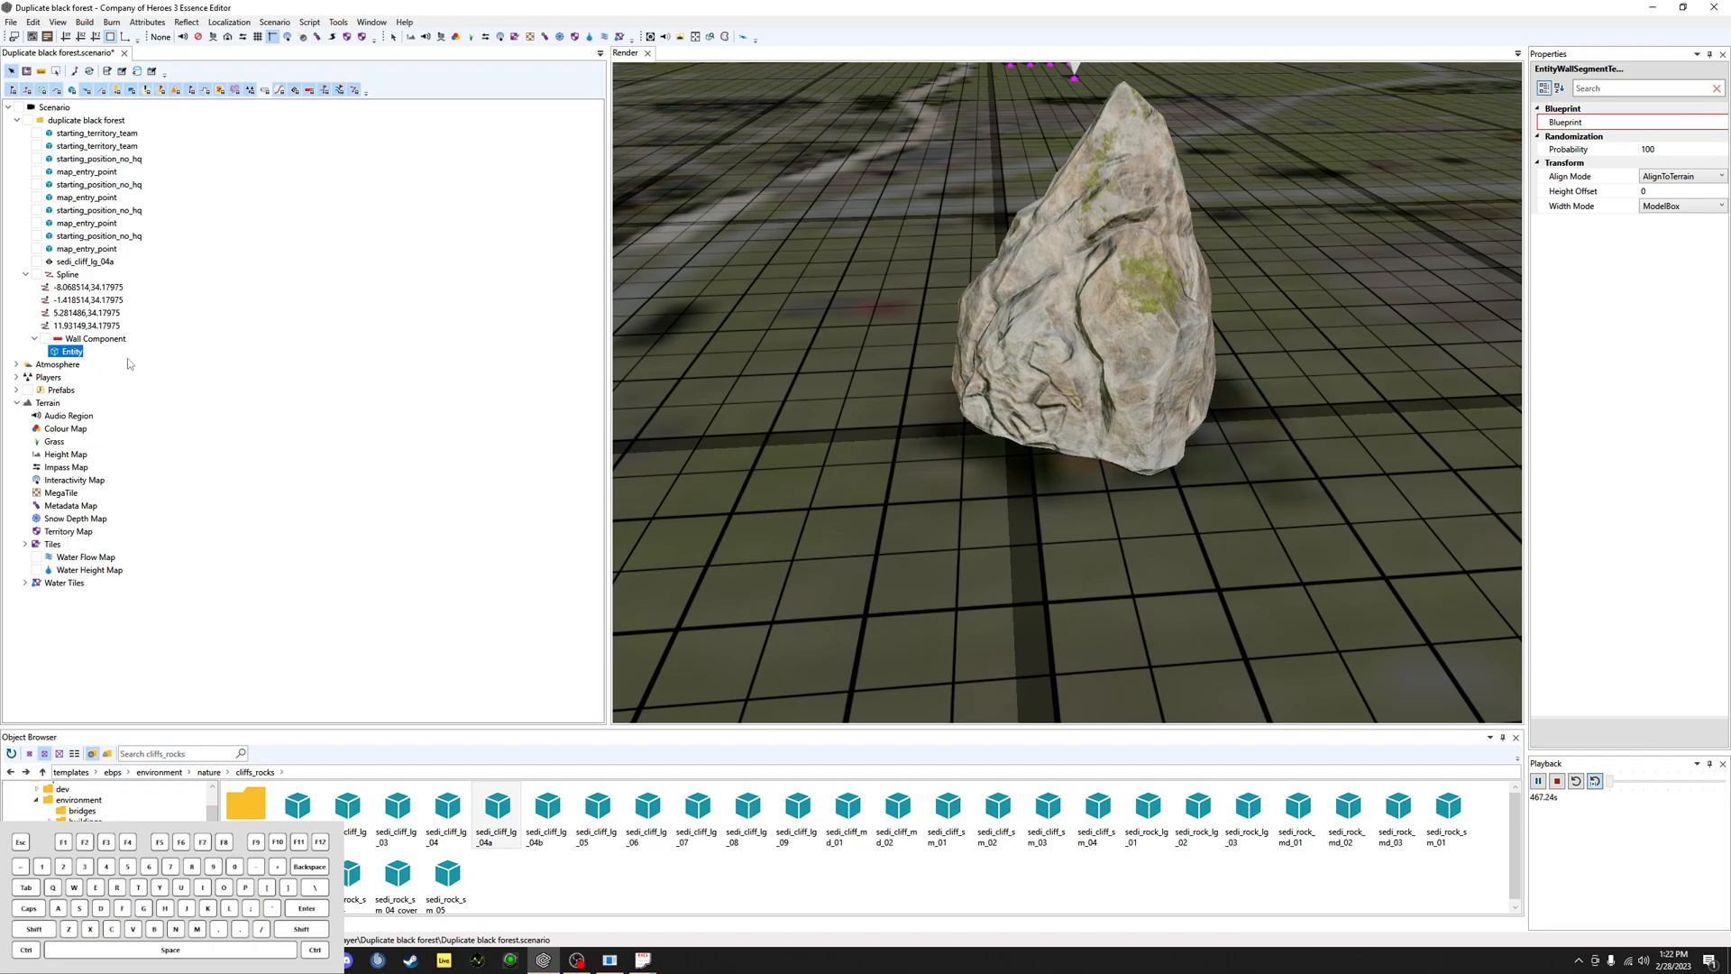
pyautogui.click(1694, 123)
pyautogui.click(1721, 124)
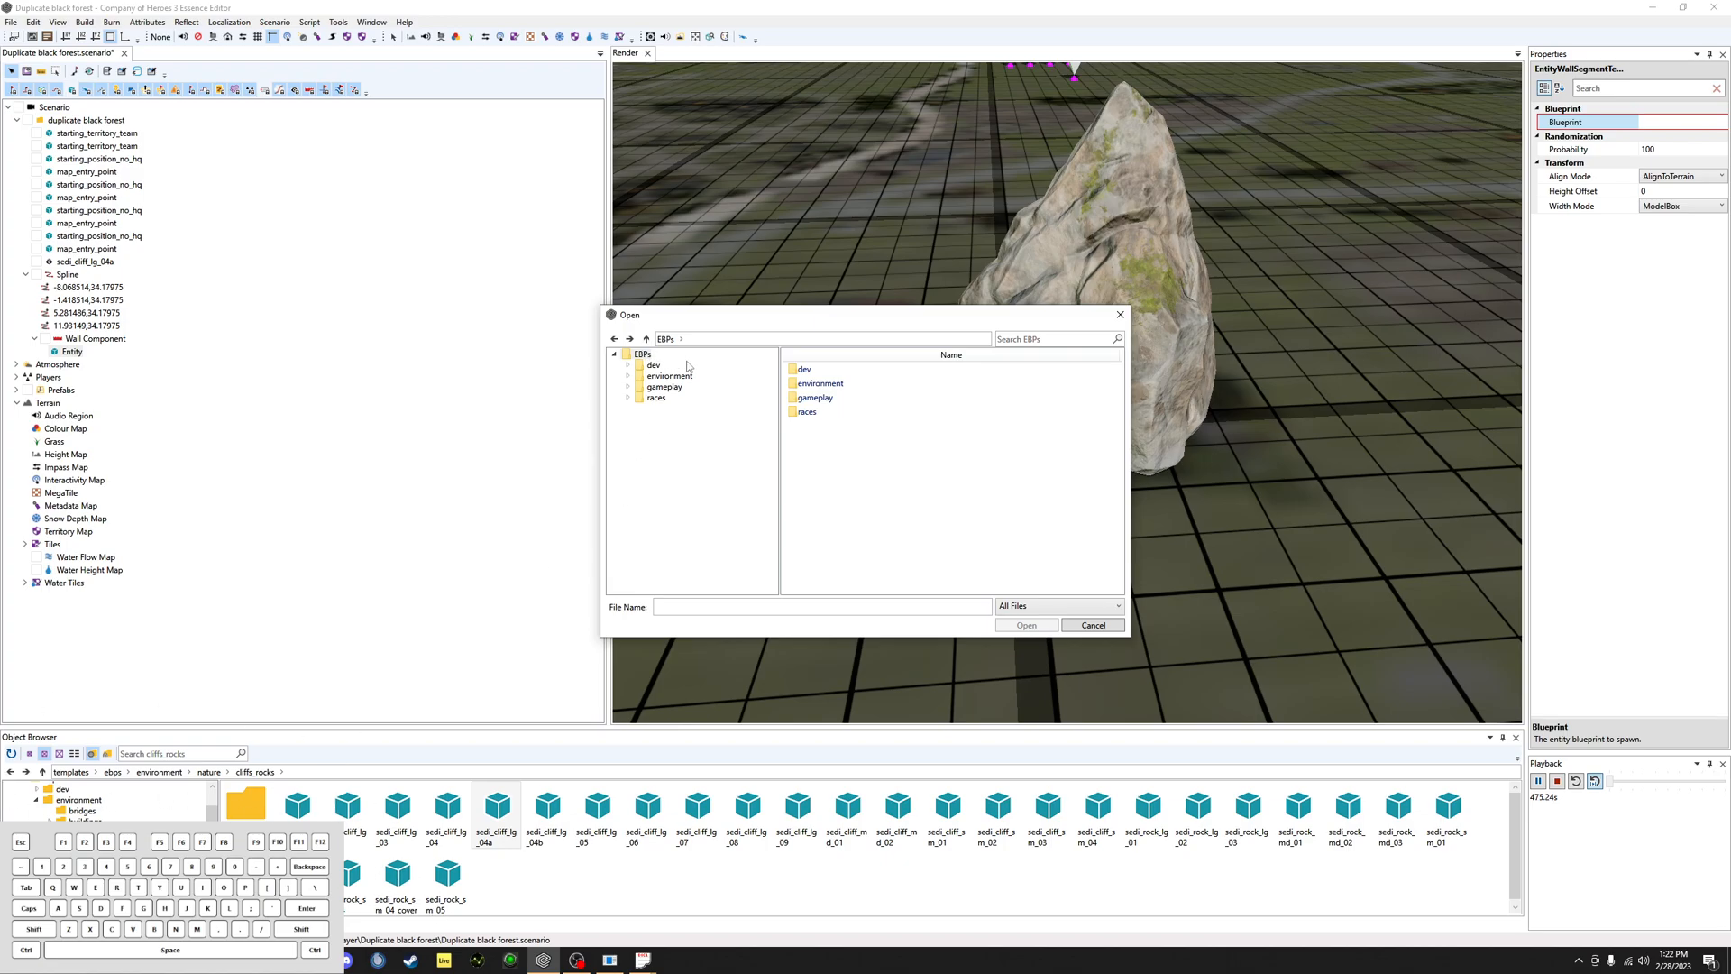
pyautogui.doubleClick(831, 401)
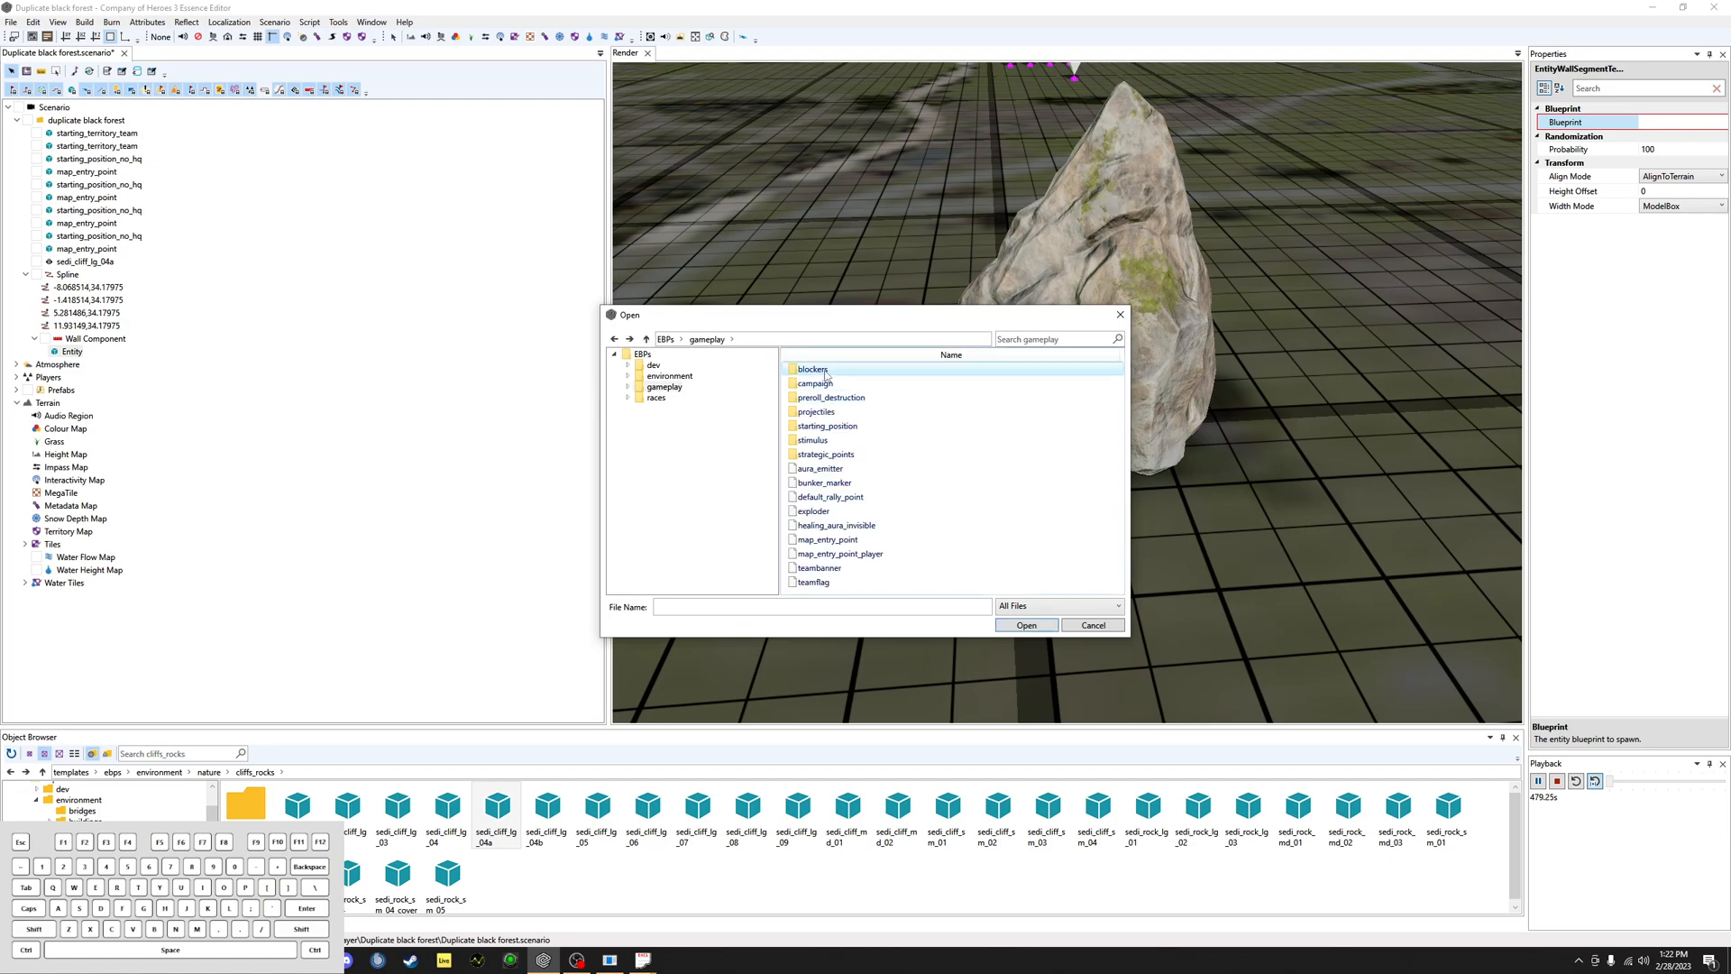
pyautogui.doubleClick(826, 371)
pyautogui.click(857, 426)
pyautogui.click(1027, 626)
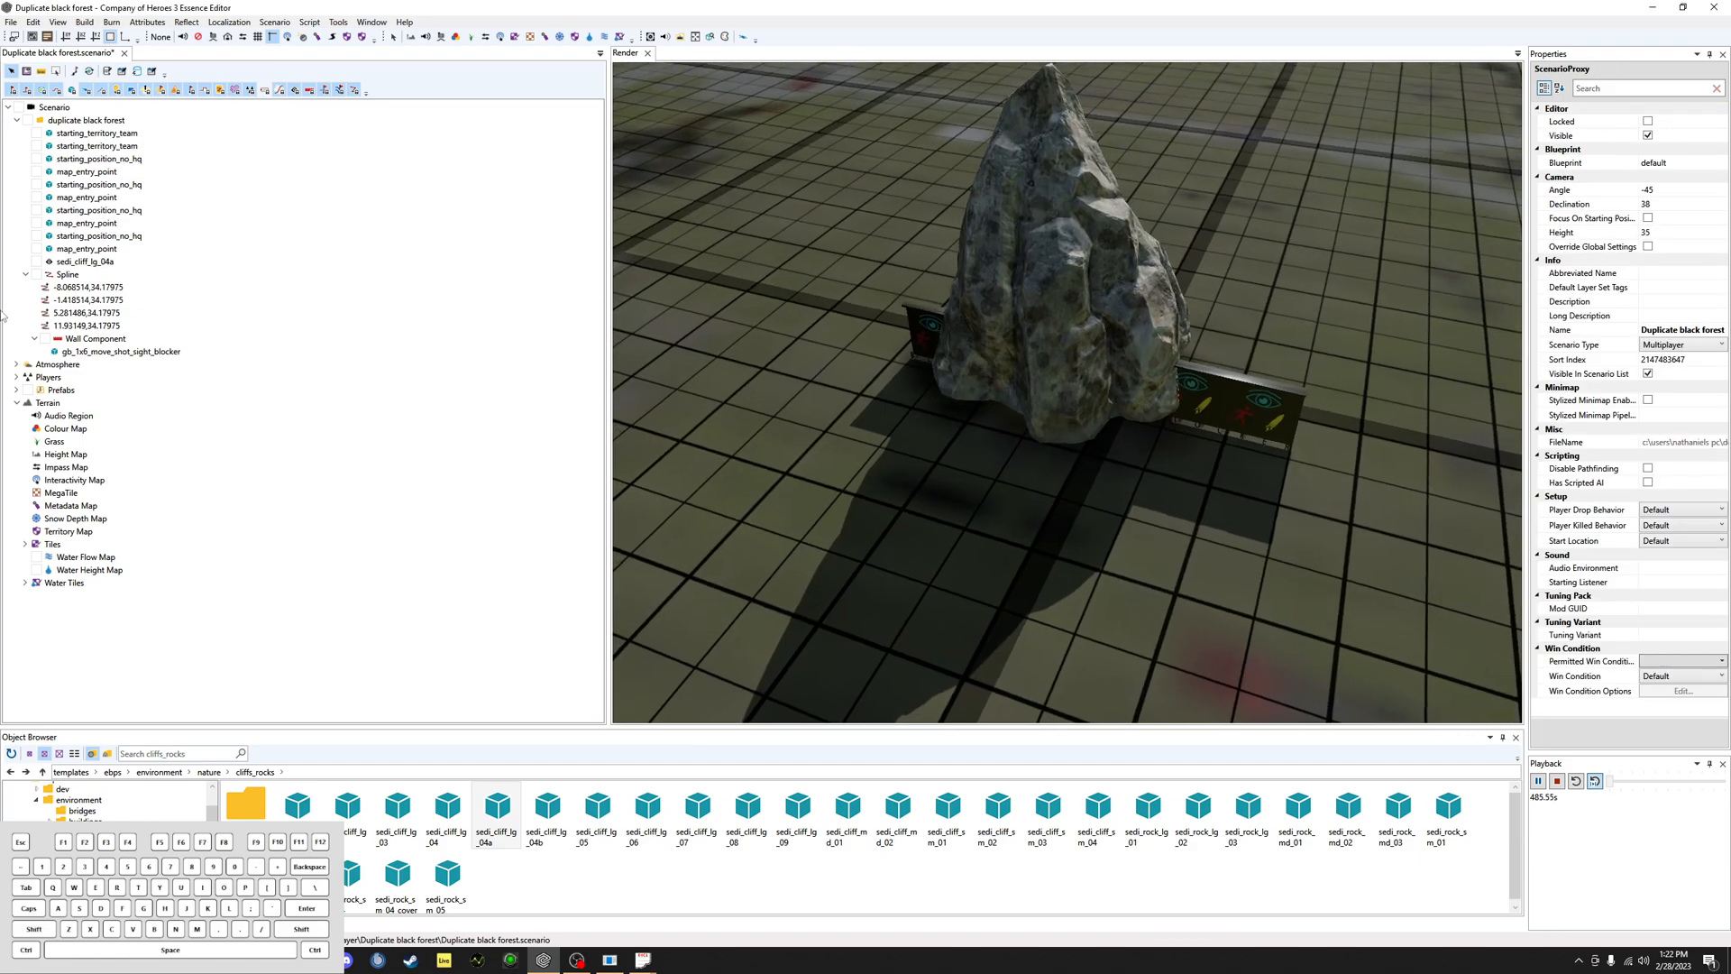
# Step: Move the blocker spline from inside the cliff to its shaded side, at about X 1.93 and Z 38.18
pyautogui.click(65, 275)
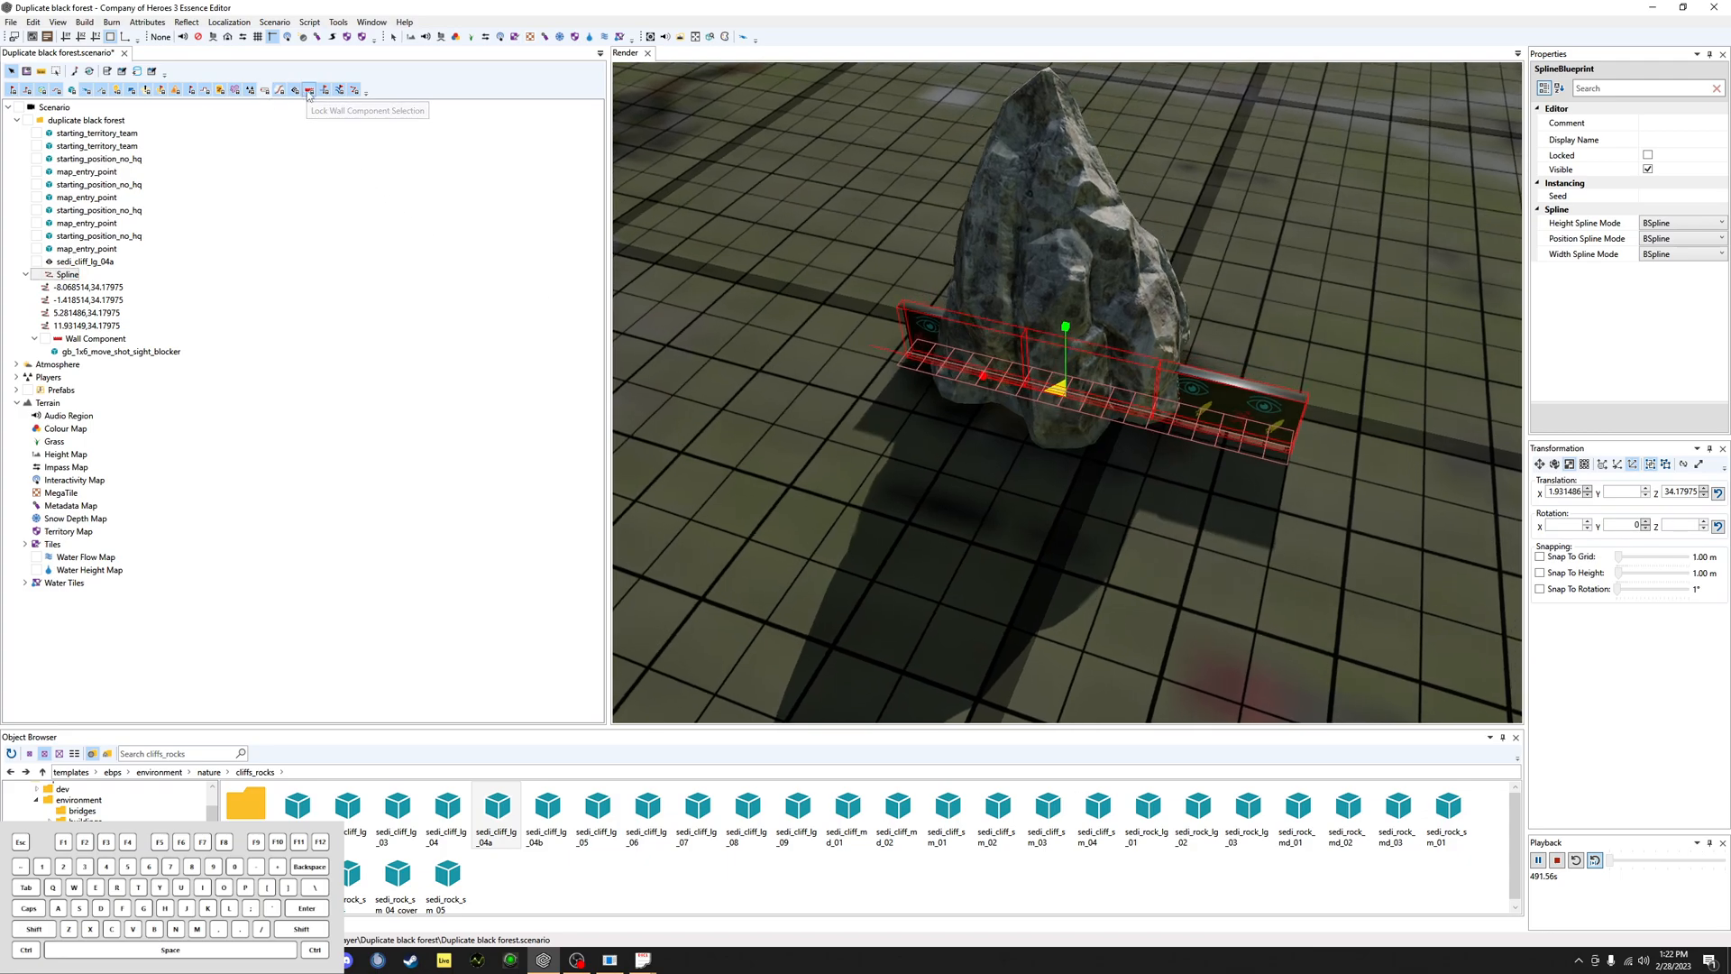
pyautogui.moveTo(865, 343); pyautogui.dragTo(1326, 487, button='middle')
pyautogui.click(1325, 487)
pyautogui.click(1066, 336)
pyautogui.moveTo(1067, 337); pyautogui.dragTo(1262, 307, button='middle')
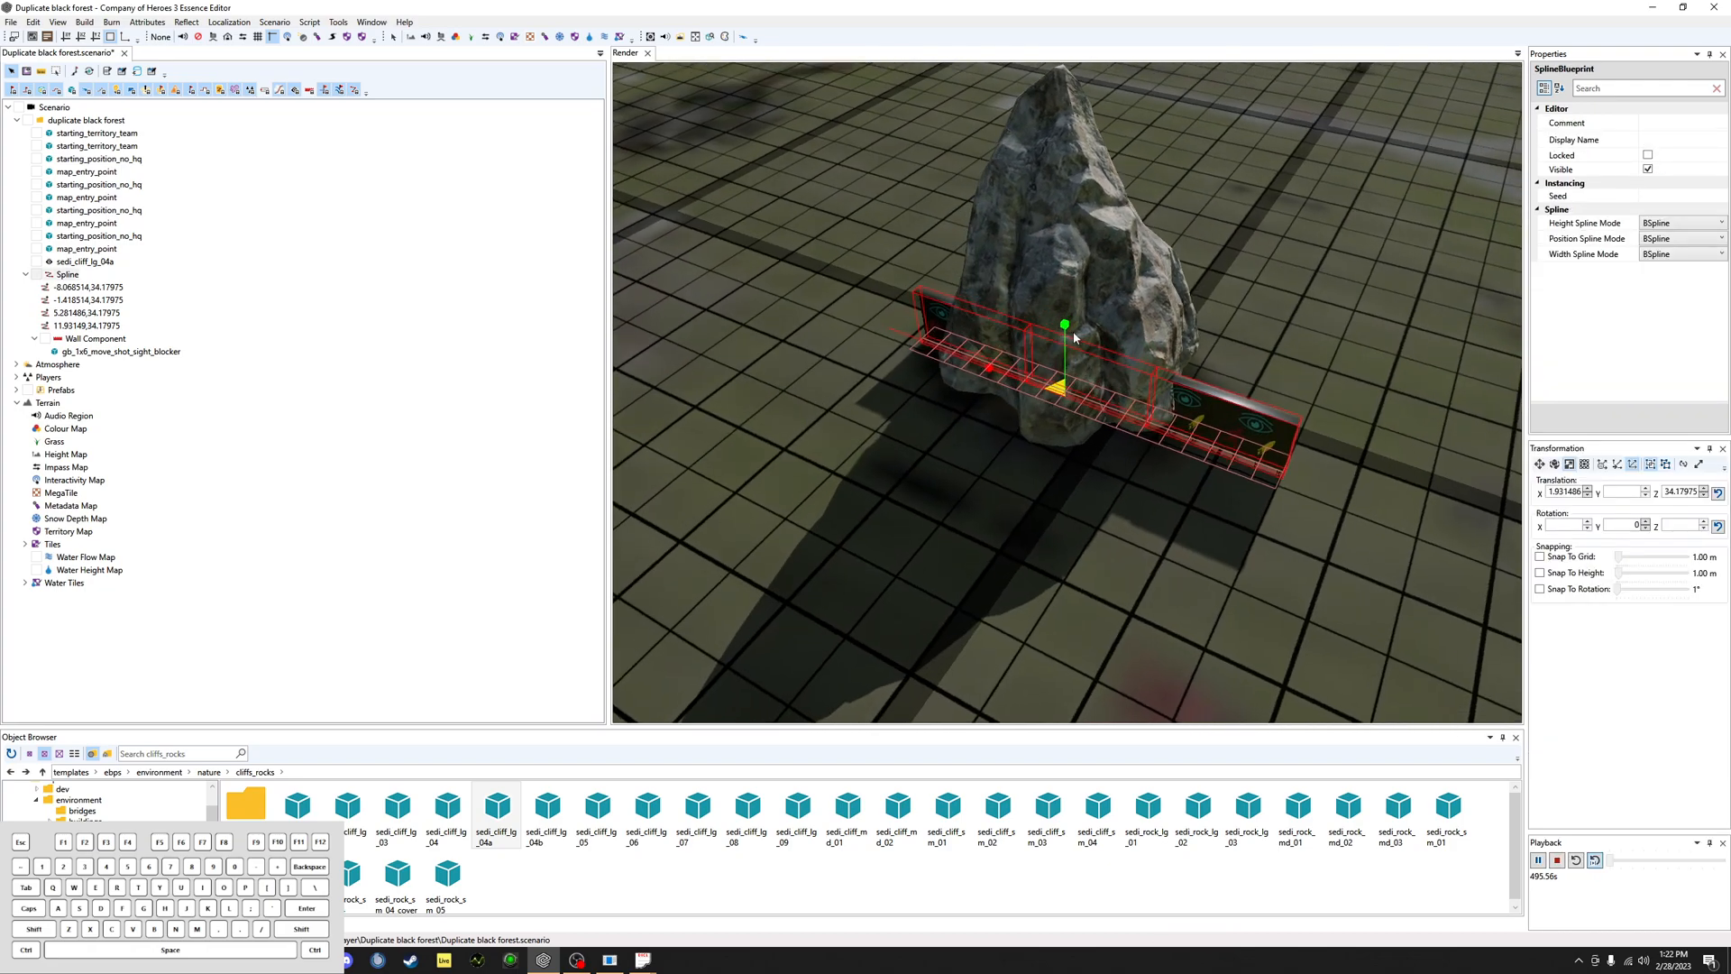
pyautogui.press('w')
pyautogui.moveTo(1200, 424); pyautogui.dragTo(979, 447, button='middle')
pyautogui.moveTo(1014, 415); pyautogui.dragTo(954, 435)
pyautogui.moveTo(954, 434); pyautogui.dragTo(1037, 433, button='middle')
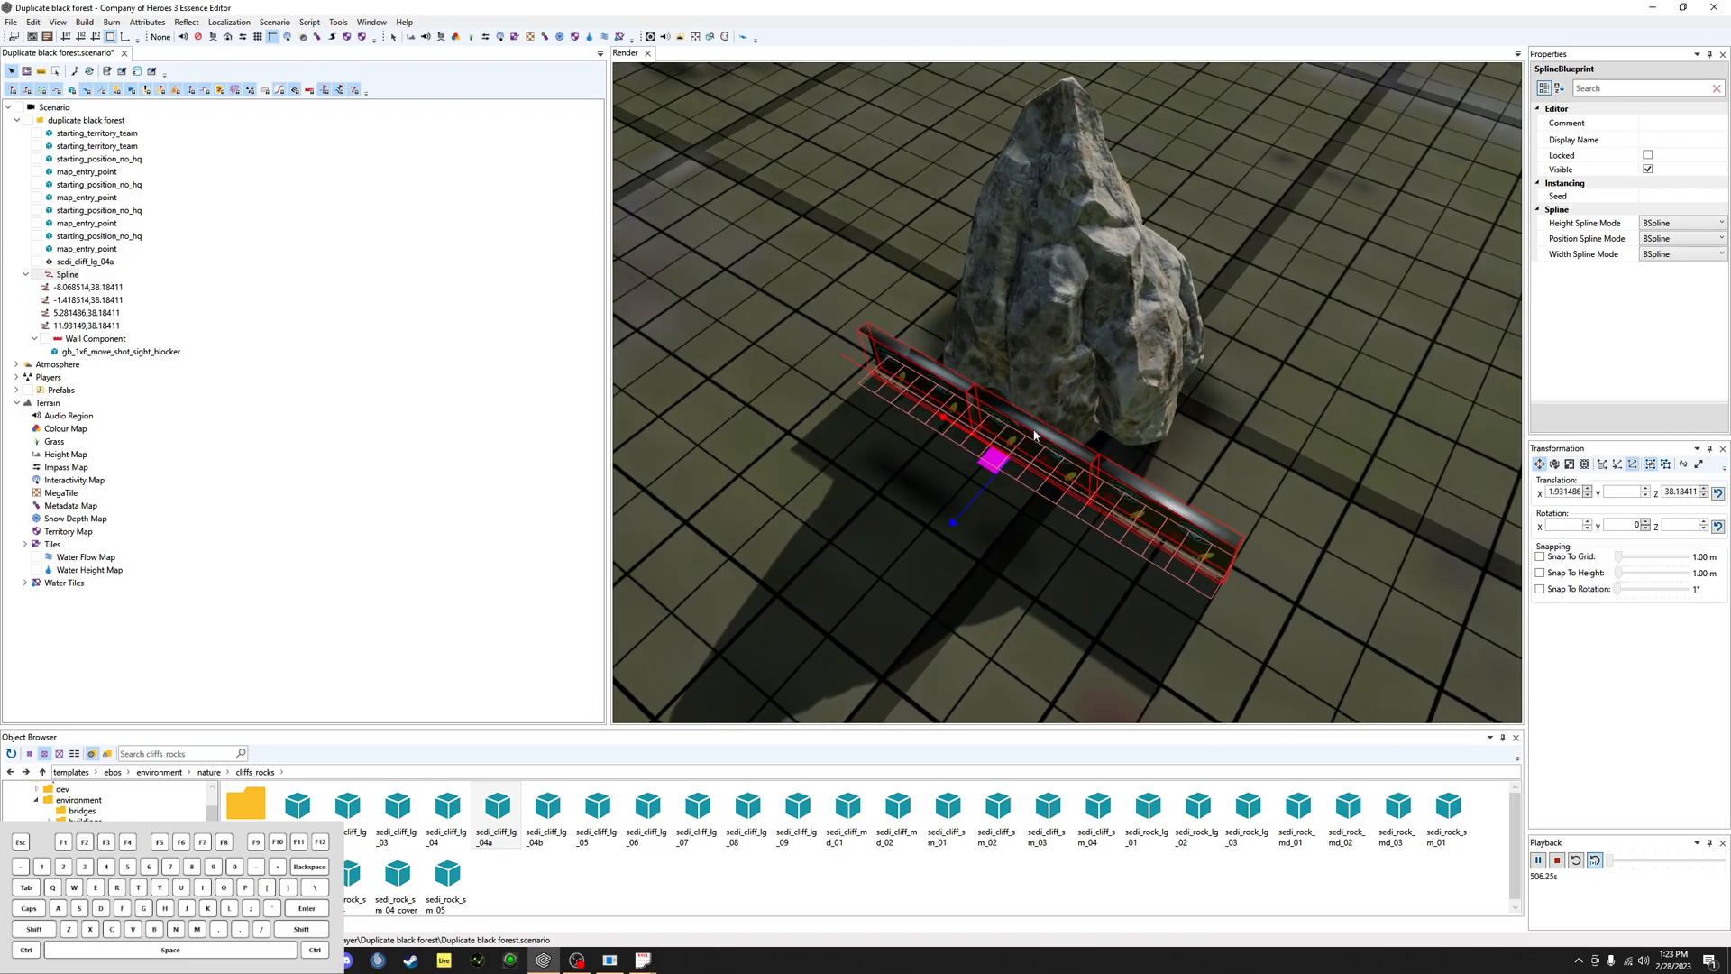
# Step: Bend the spline's end control points toward the cliff, to about X -5.91, Z 33.92 and X 11.43, Z 36.10
pyautogui.press('space')
pyautogui.moveTo(1216, 376); pyautogui.dragTo(1220, 593, button='middle')
pyautogui.click(1219, 597)
pyautogui.moveTo(1219, 597); pyautogui.dragTo(1198, 480)
pyautogui.moveTo(1198, 480); pyautogui.dragTo(1172, 541, button='middle')
pyautogui.click(1145, 636)
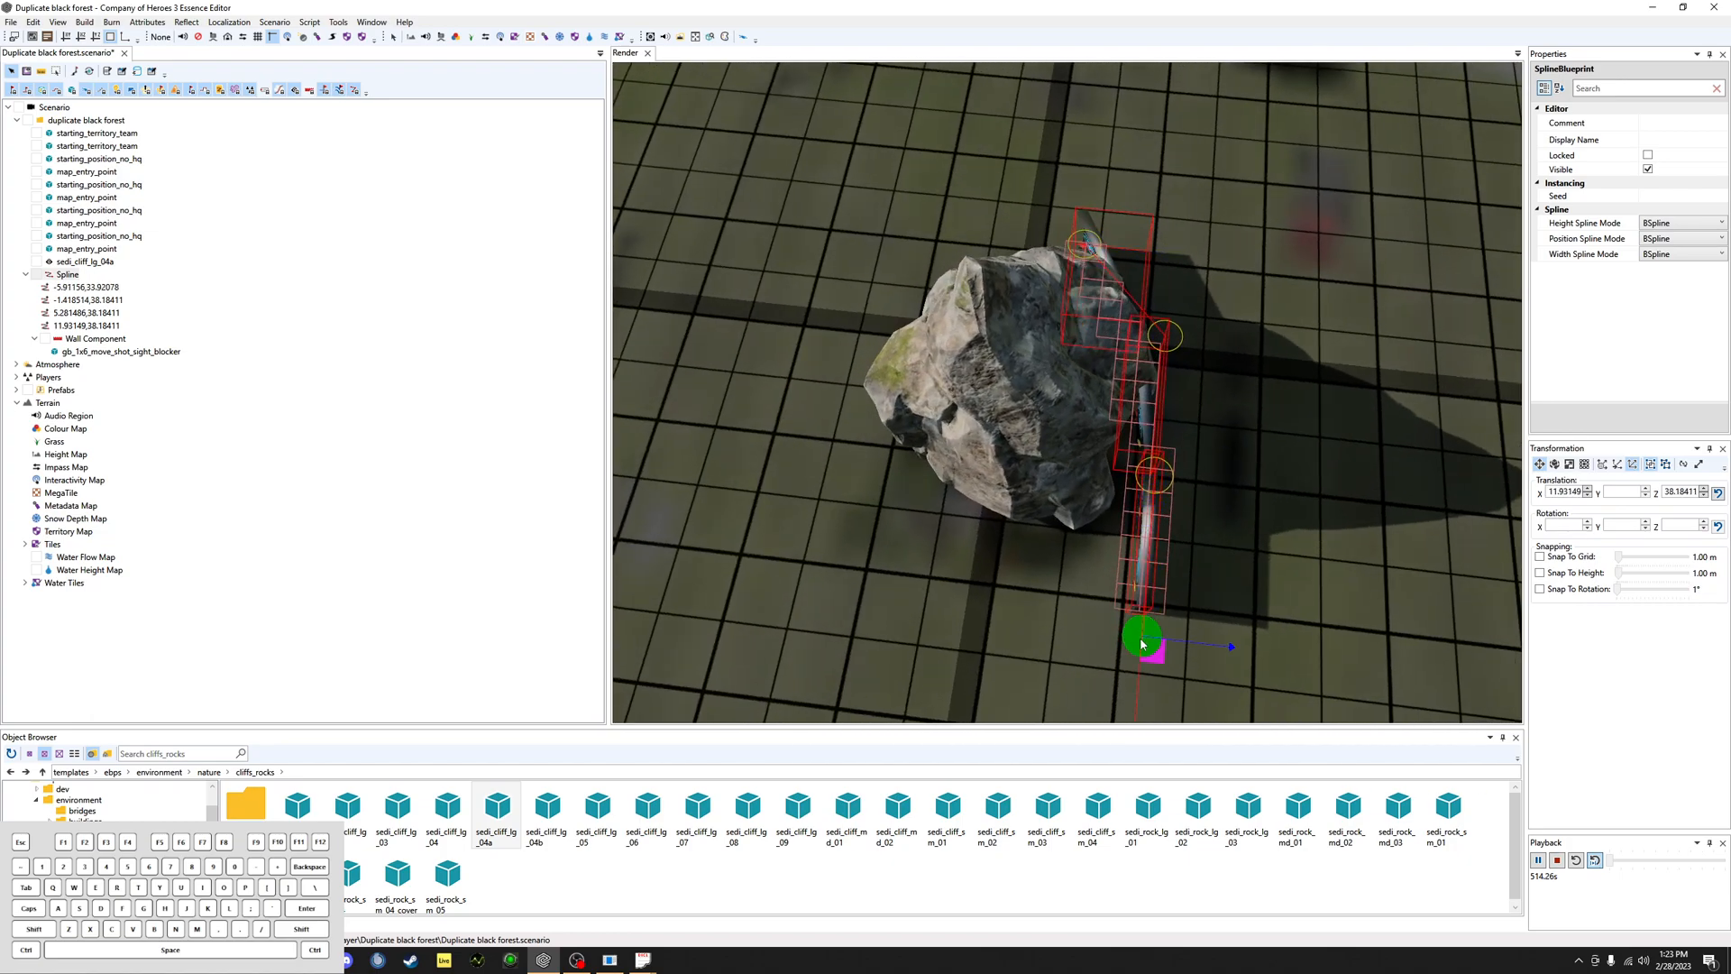
pyautogui.moveTo(1144, 636); pyautogui.dragTo(1105, 636)
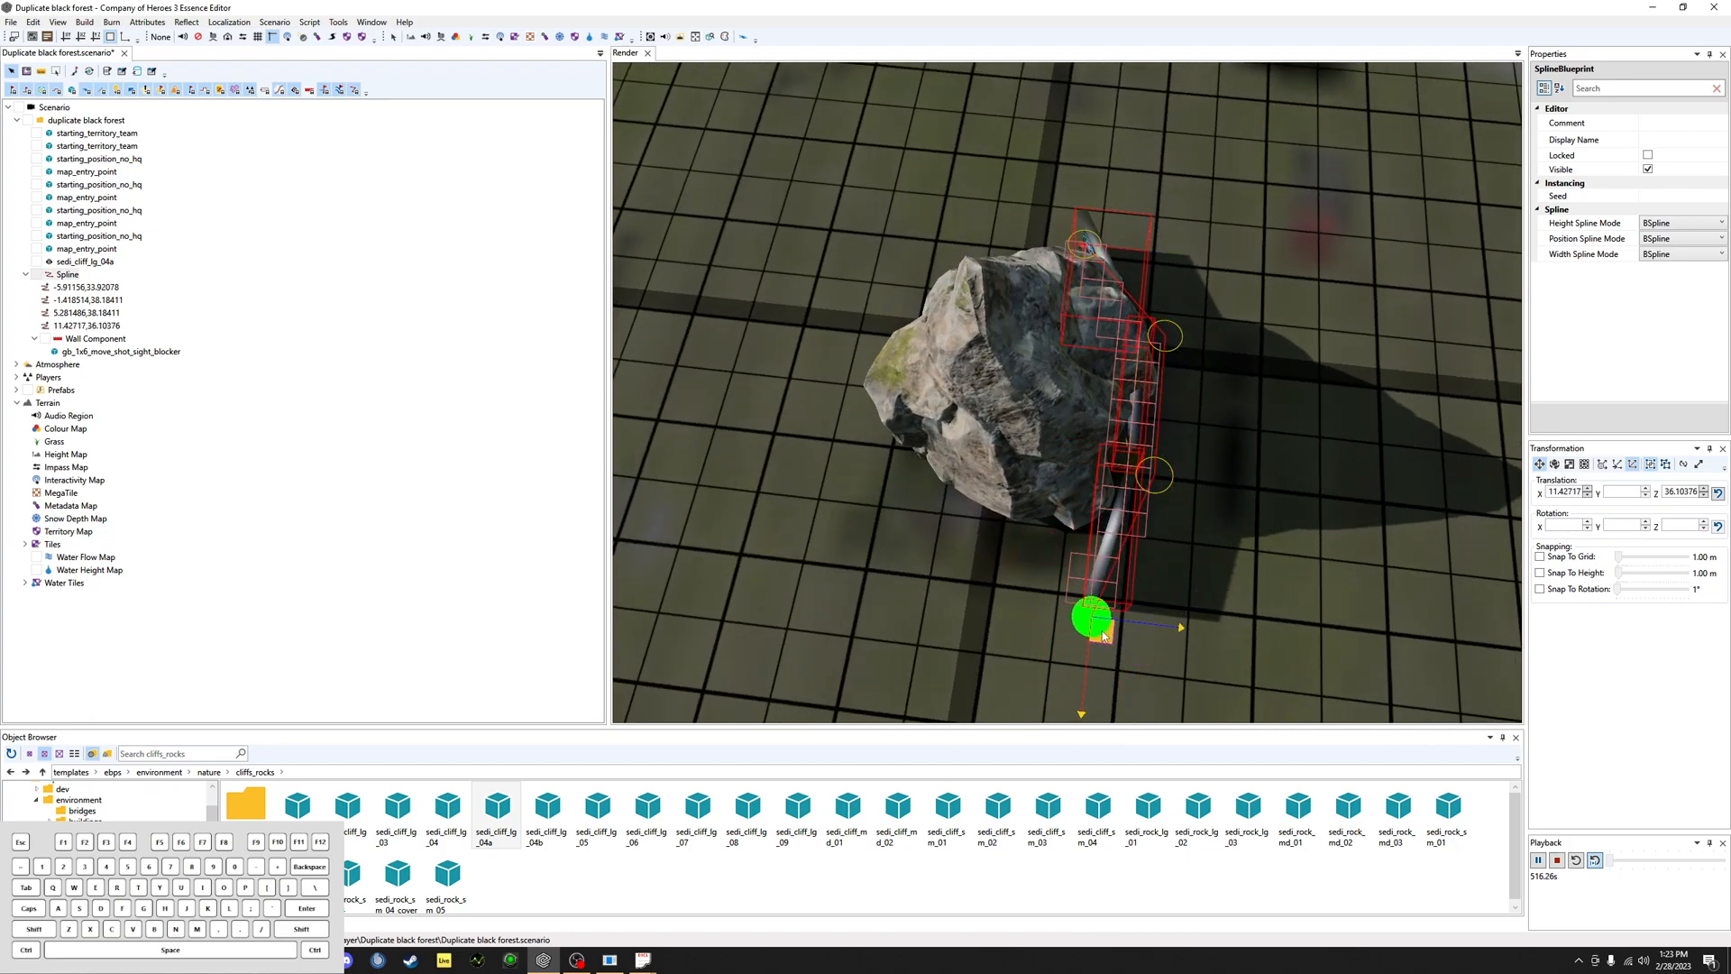
# Step: Extend the blocker spline around the cliff with new end control points at about X 13.17, Z 30.24 and X -5.68, Z 28.38
pyautogui.click(972, 550)
pyautogui.moveTo(978, 542); pyautogui.dragTo(1070, 550, button='middle')
pyautogui.hotkey('ctrl', 'z')
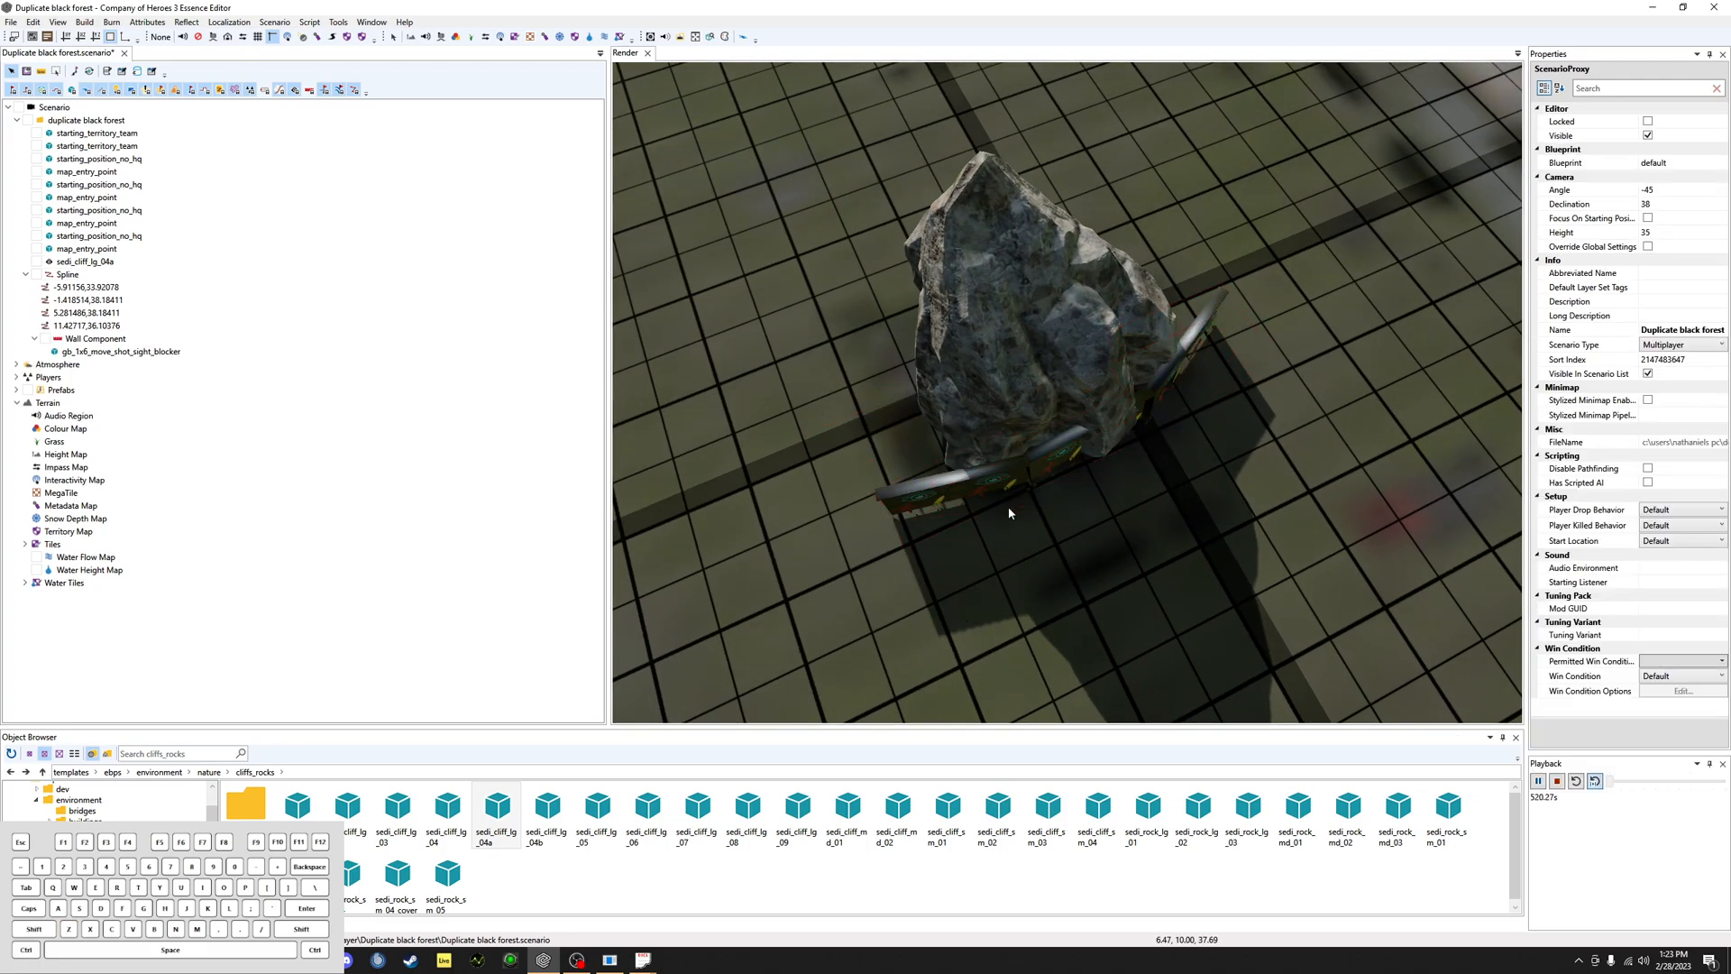
pyautogui.click(977, 499)
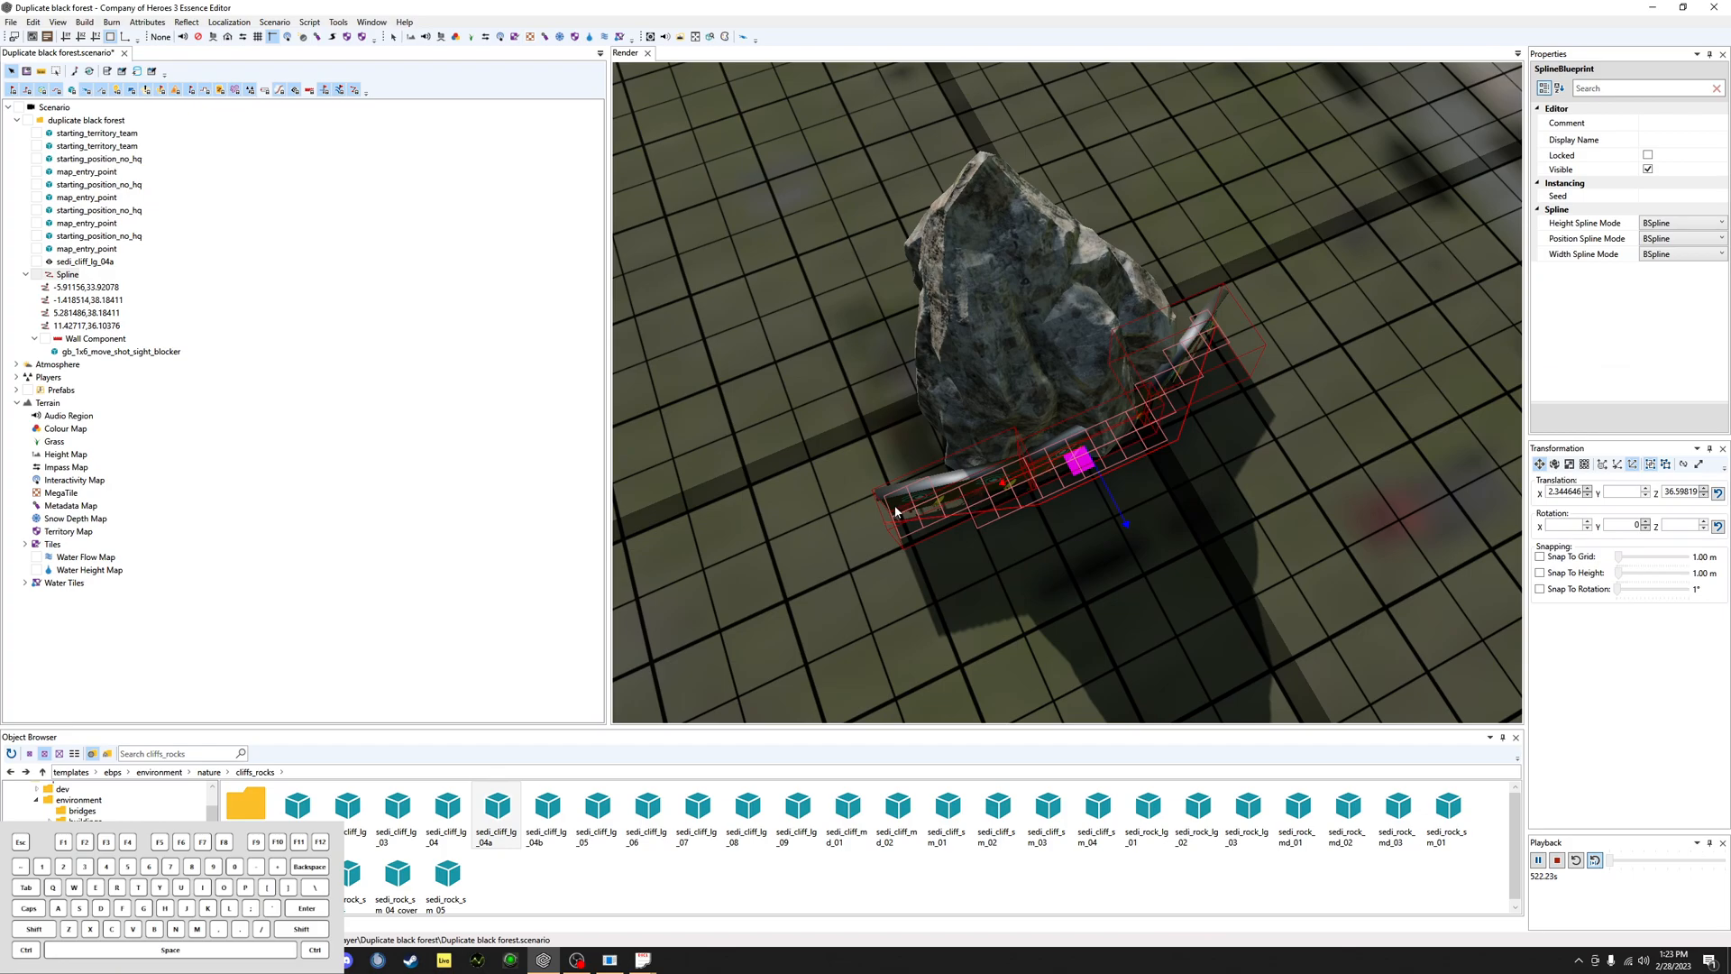
pyautogui.click(805, 430)
pyautogui.moveTo(805, 430); pyautogui.dragTo(1070, 522, button='middle')
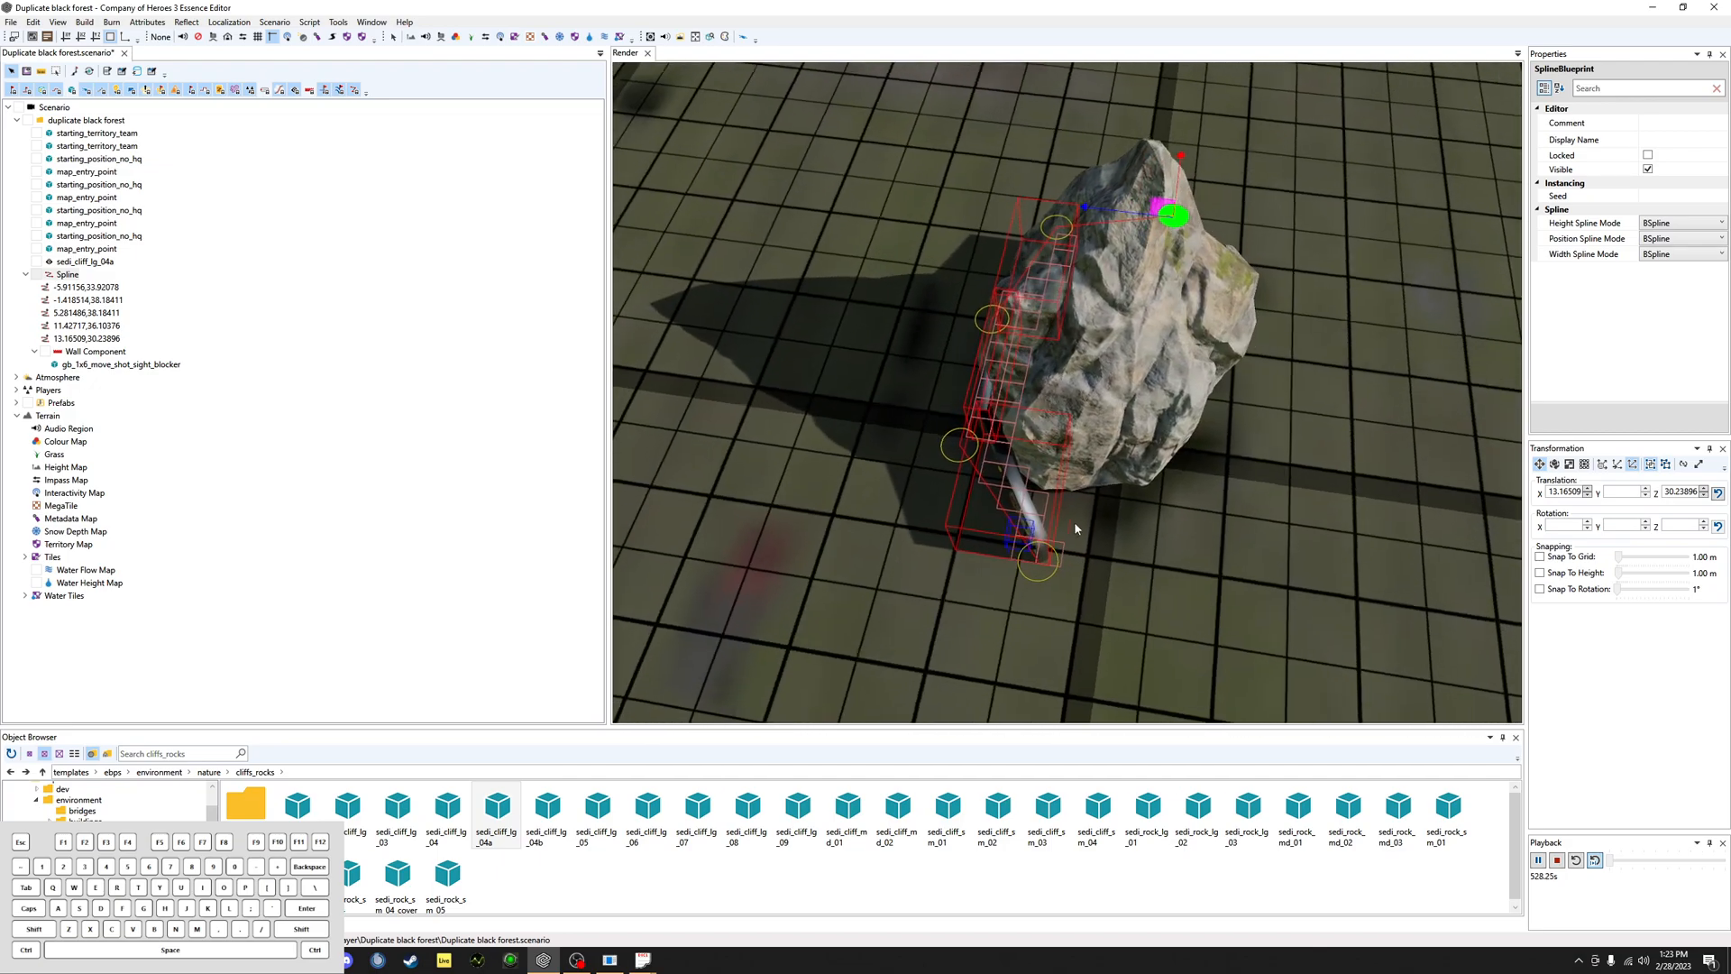
pyautogui.click(1175, 581)
# Step: Move the spline's second control point closer to the cliff, to about X -5.34 and Z 34.52
pyautogui.moveTo(1175, 584); pyautogui.dragTo(1236, 522, button='middle')
pyautogui.click(1198, 521)
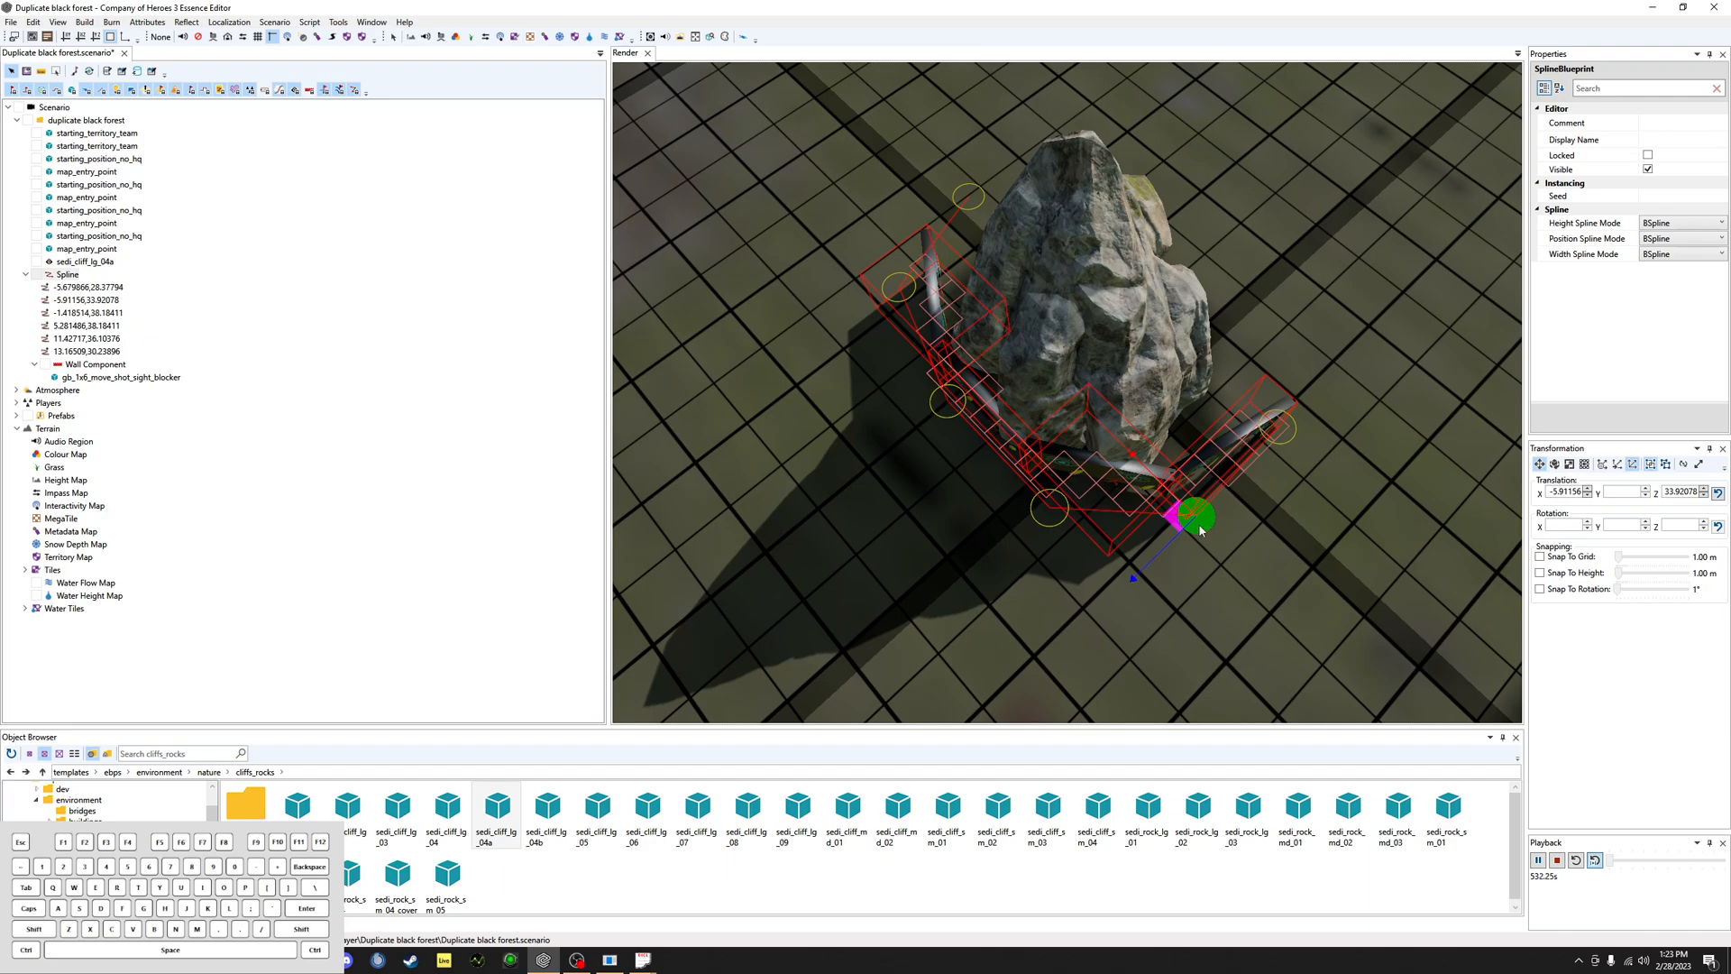
pyautogui.moveTo(1197, 530); pyautogui.dragTo(1036, 413)
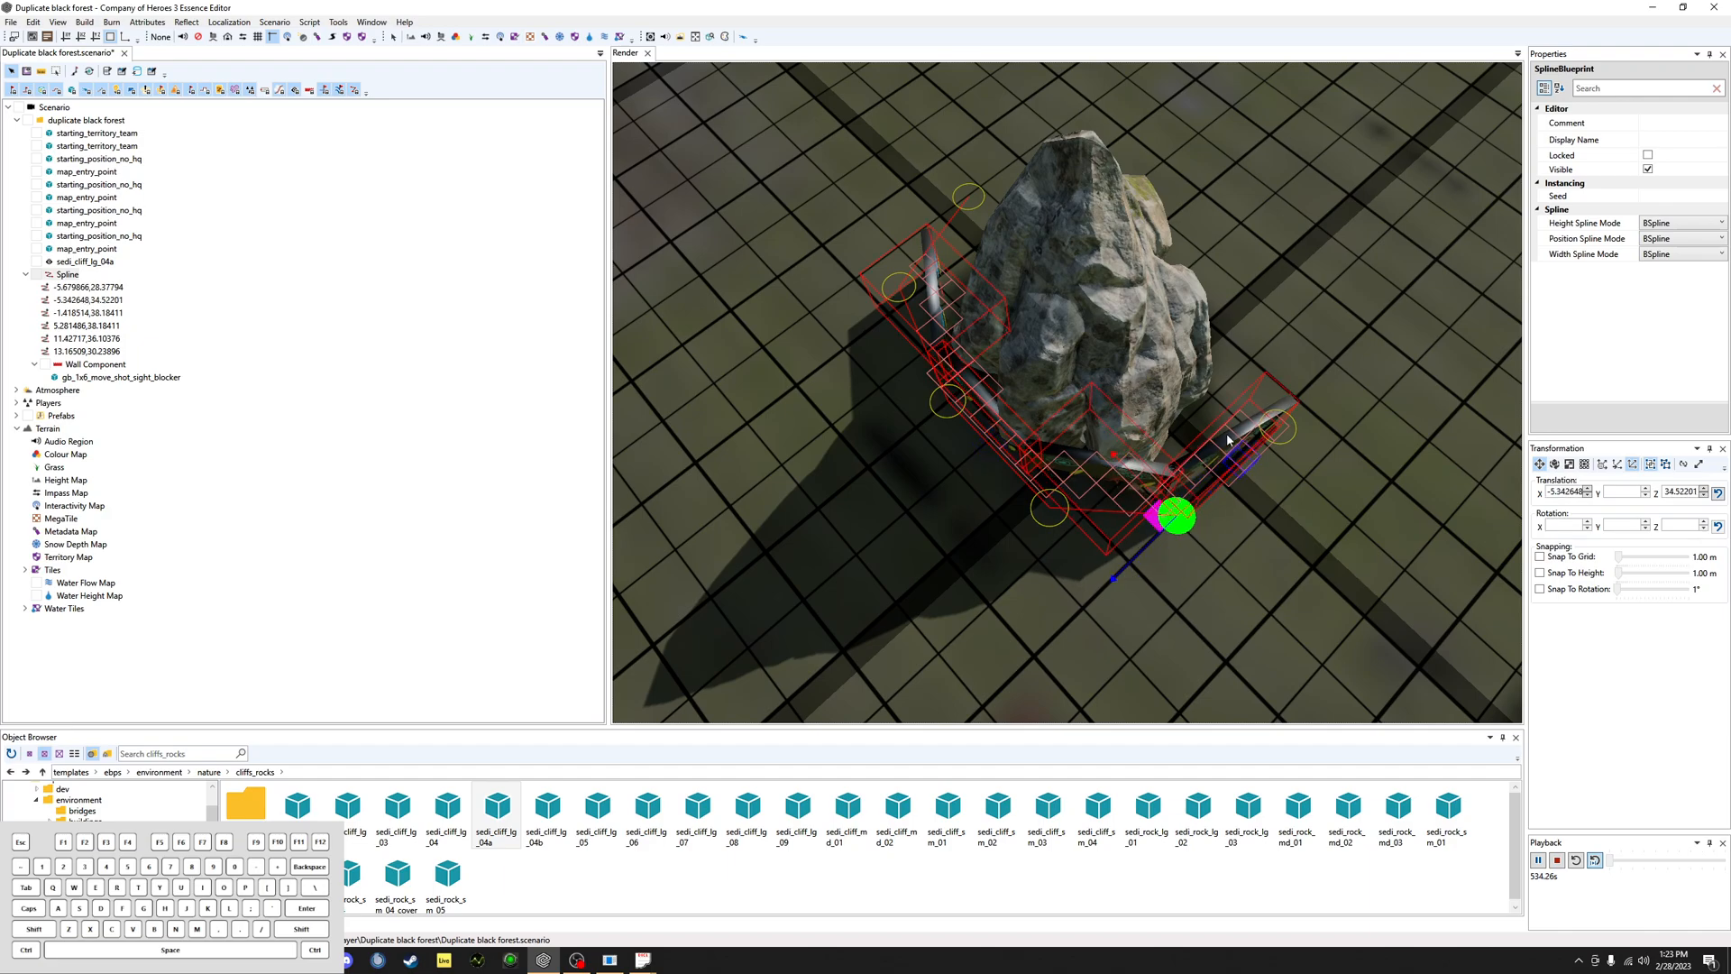
# Step: Pull the blocker spline's two end points in toward the rock, to about -3.66, 28.96 and 12.05, 29.73
pyautogui.click(1275, 429)
pyautogui.moveTo(1267, 428); pyautogui.dragTo(1220, 406)
pyautogui.moveTo(1220, 406); pyautogui.dragTo(888, 397, button='middle')
pyautogui.click(802, 433)
pyautogui.moveTo(803, 433); pyautogui.dragTo(817, 426)
pyautogui.moveTo(831, 426); pyautogui.dragTo(1074, 387, button='middle')
pyautogui.press('space')
pyautogui.moveTo(938, 496); pyautogui.dragTo(1123, 554, button='middle')
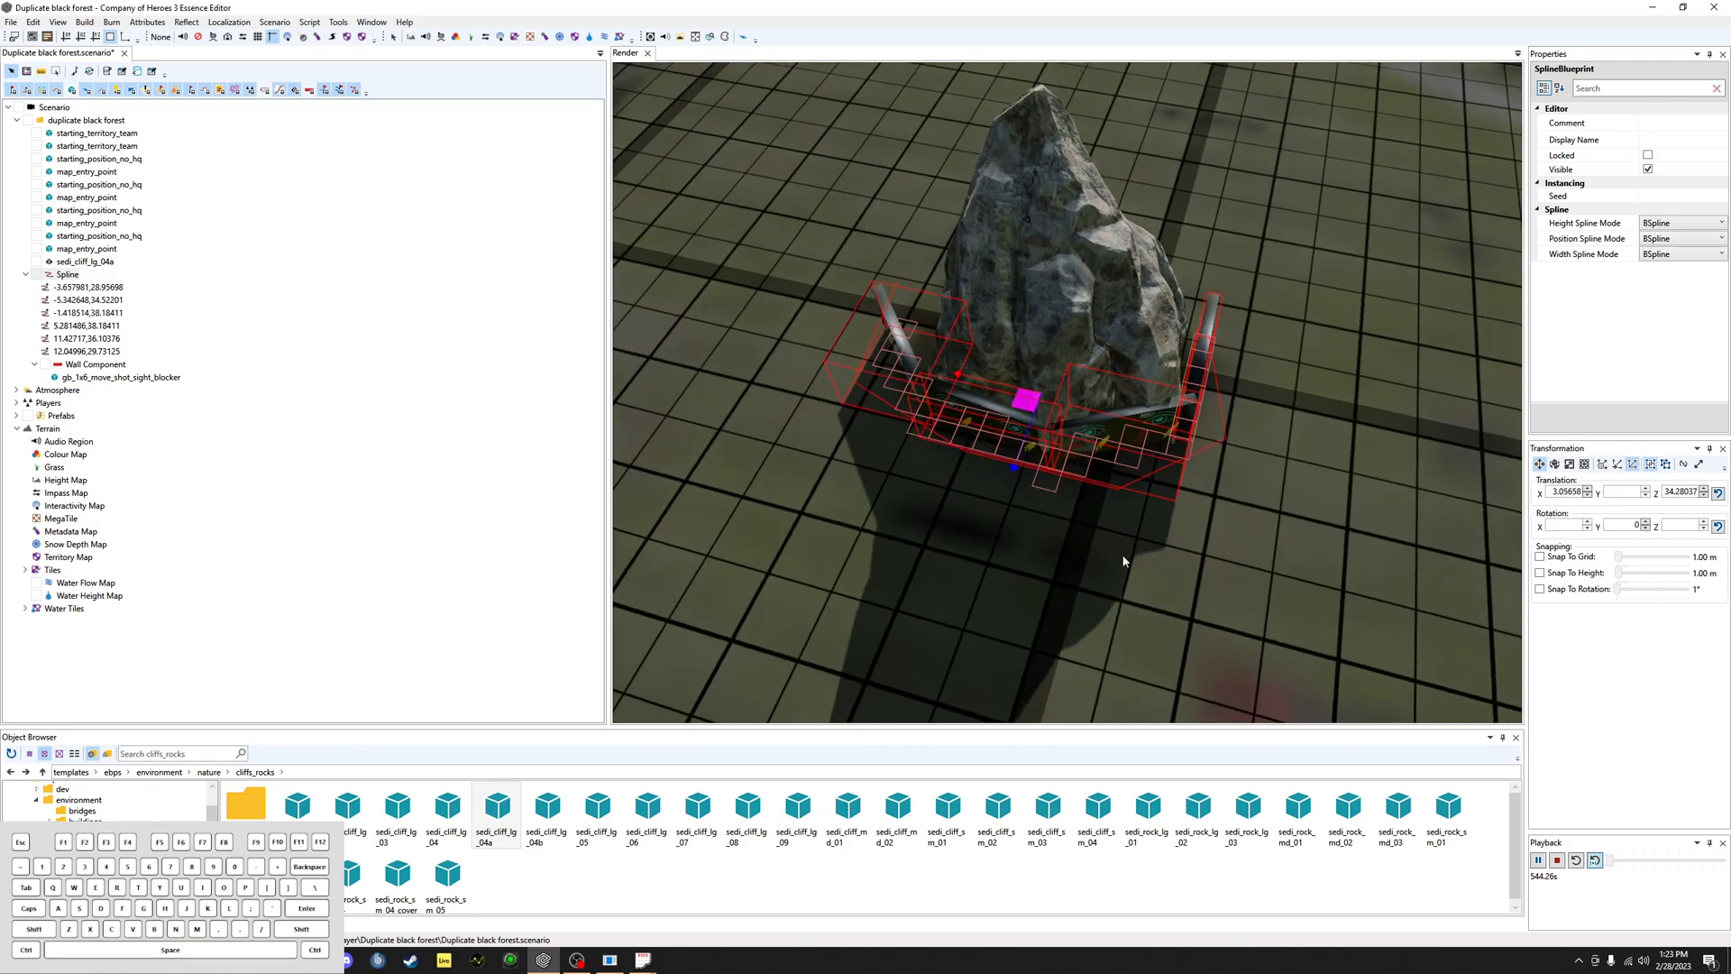
# Step: Delete the spline's end point at about 12.05, 29.73 to shorten the wall of blockers
pyautogui.click(1124, 554)
pyautogui.moveTo(835, 219); pyautogui.dragTo(873, 257, button='middle')
pyautogui.click(900, 471)
pyautogui.moveTo(900, 472); pyautogui.dragTo(853, 521, button='middle')
pyautogui.press('space')
pyautogui.click(829, 486)
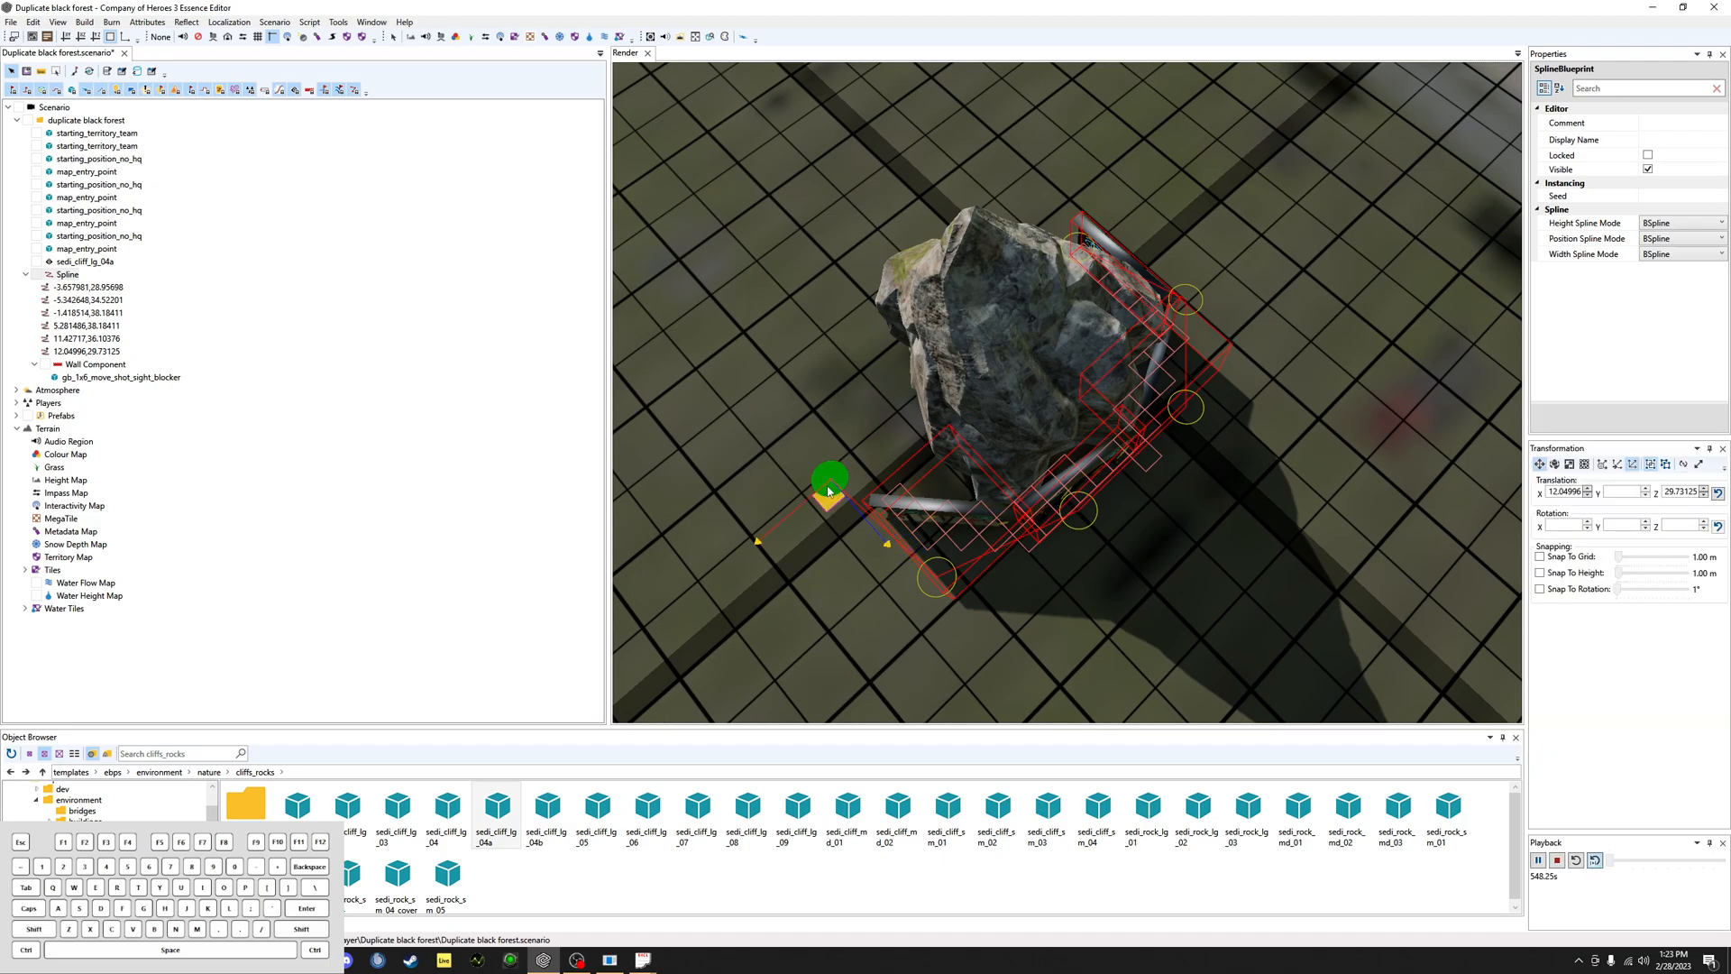
pyautogui.press('Delete')
pyautogui.click(1139, 468)
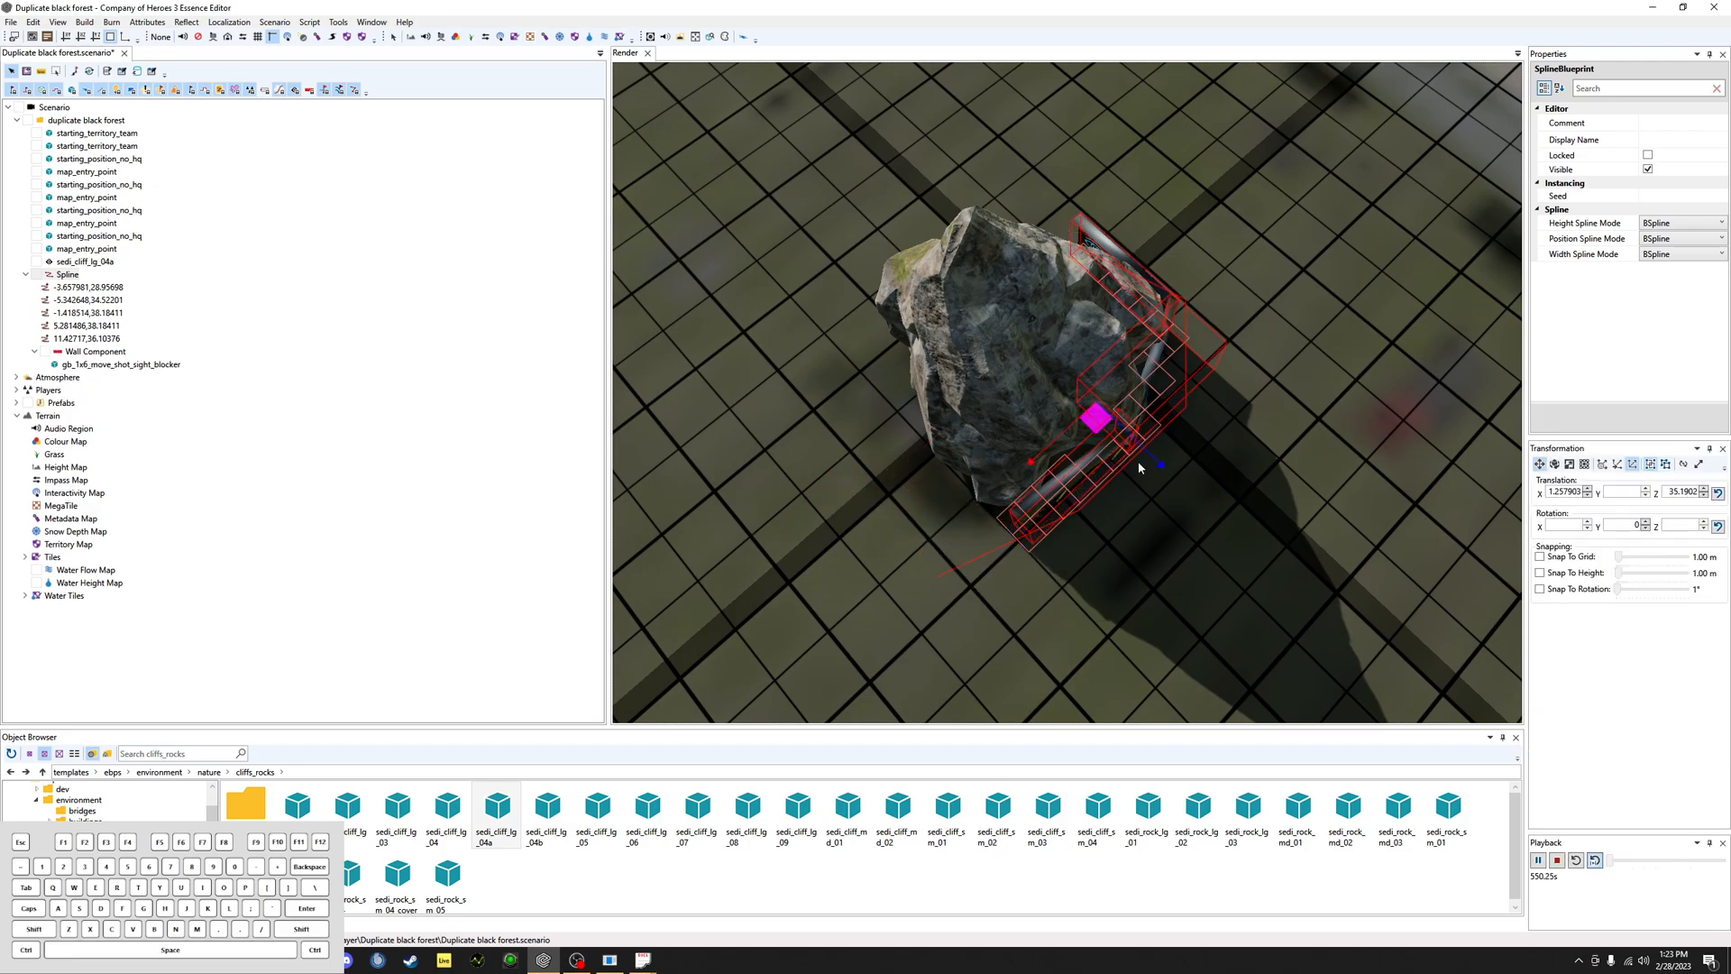
# Step: Duplicate the blocker spline and place the copy on the rock's uncovered side, at about X 4.48, Z 29.56
pyautogui.moveTo(1157, 537); pyautogui.dragTo(712, 482, button='middle')
pyautogui.moveTo(1242, 422); pyautogui.dragTo(888, 431, button='middle')
pyautogui.click(406, 444)
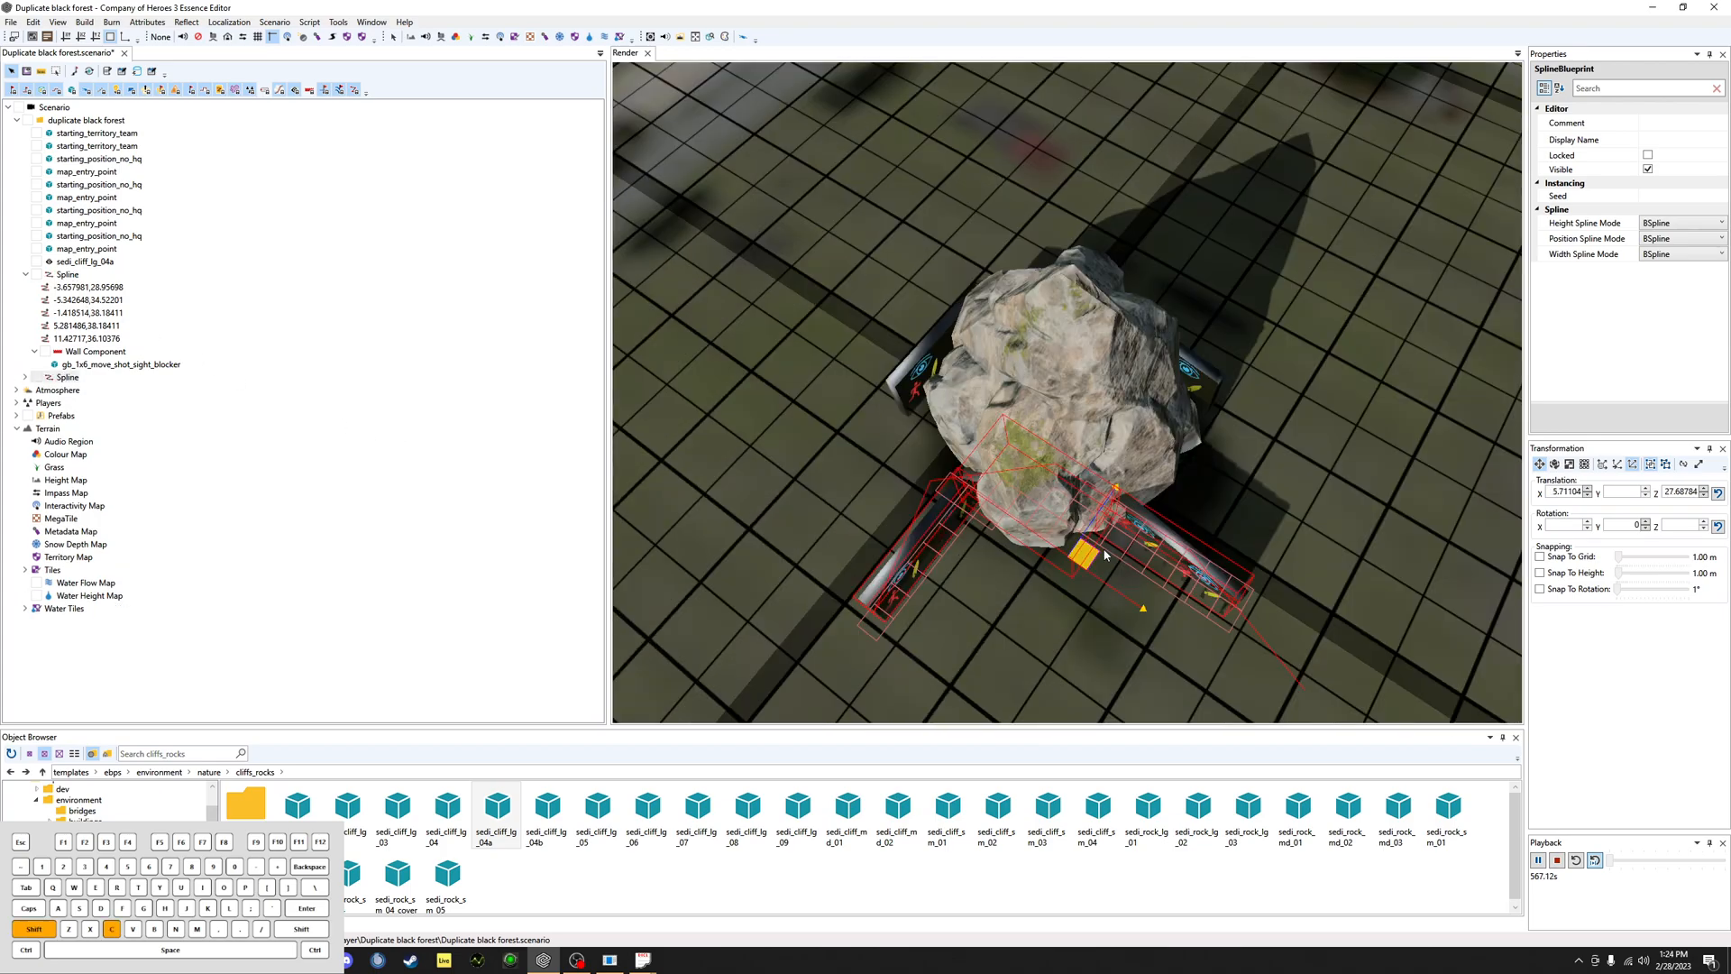
pyautogui.keyDown('shift'); pyautogui.moveTo(1079, 545); pyautogui.dragTo(1066, 492); pyautogui.keyUp('shift')
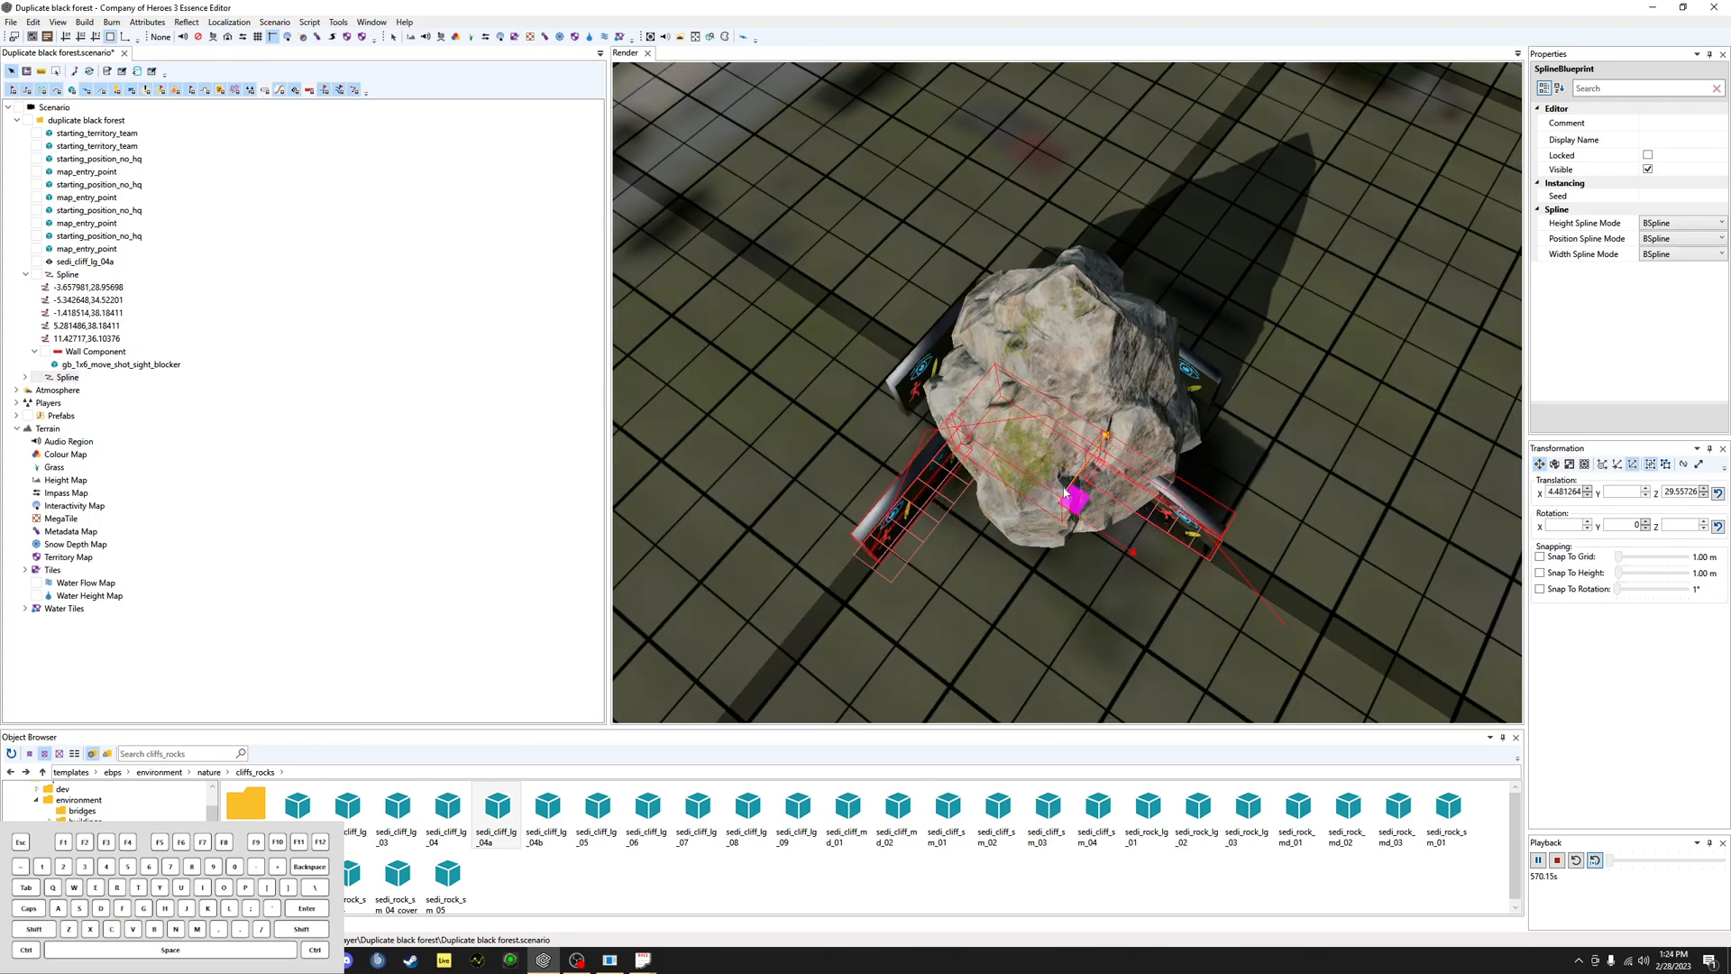
pyautogui.moveTo(1112, 421); pyautogui.dragTo(1008, 358, button='middle')
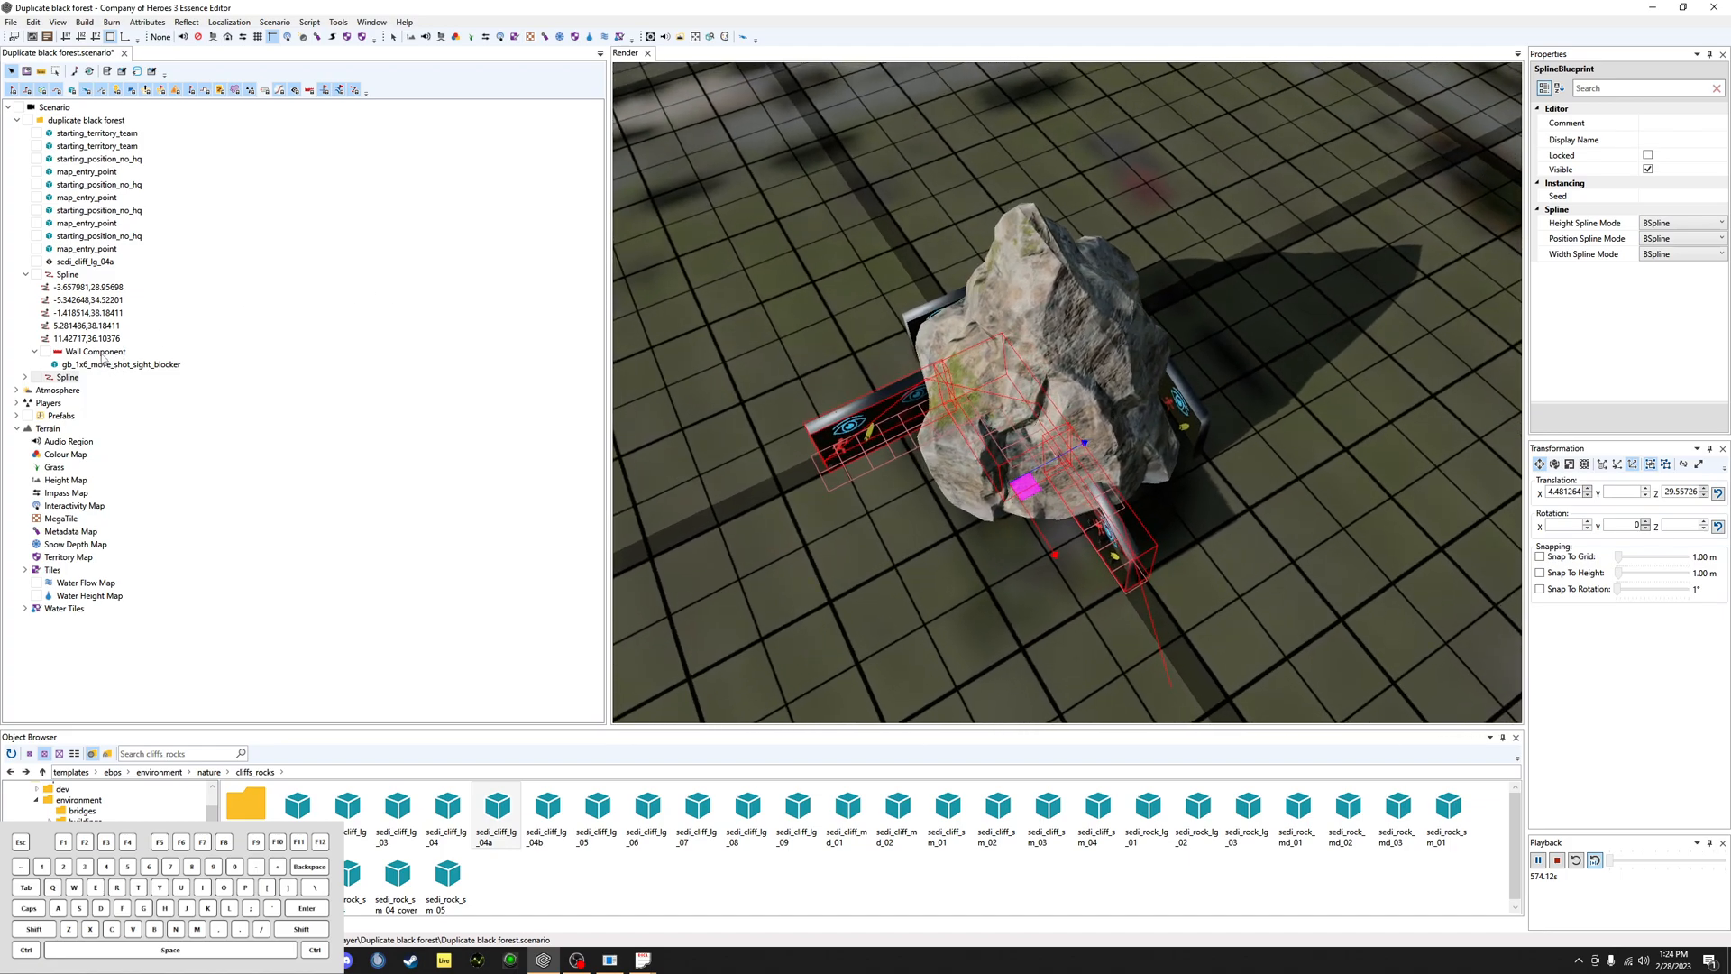
# Step: Copy the first blocker spline and paste it in place in the duplicate black forest layer
pyautogui.rightClick(70, 275)
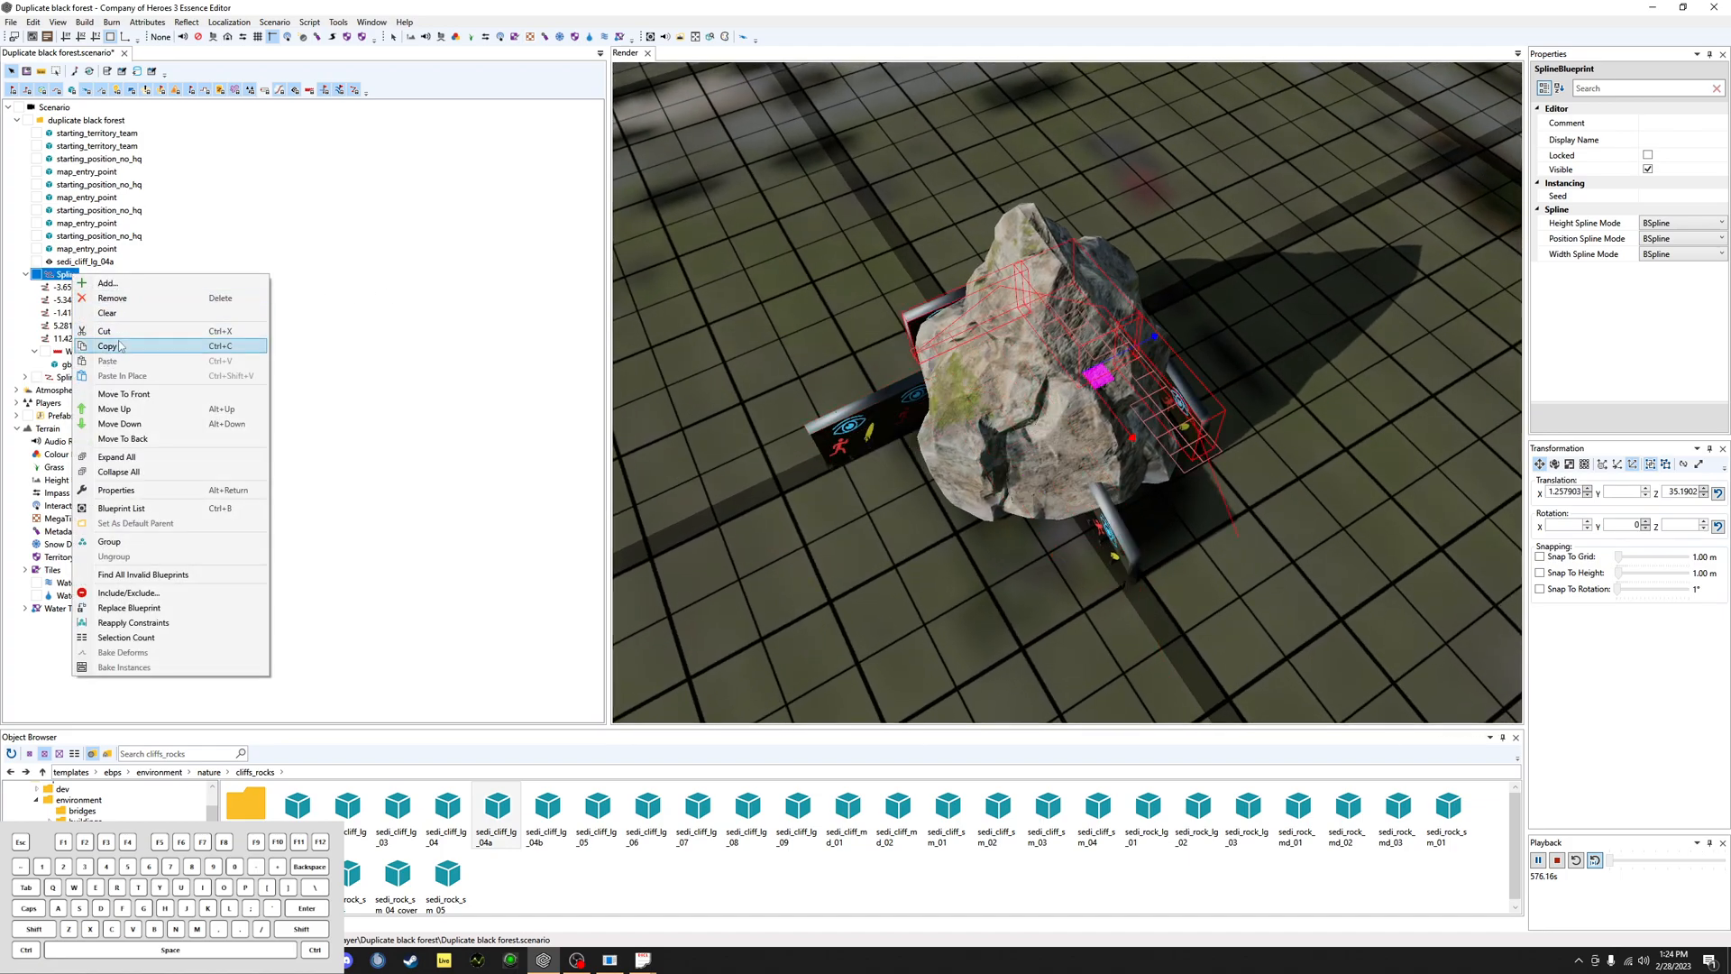
pyautogui.rightClick(92, 123)
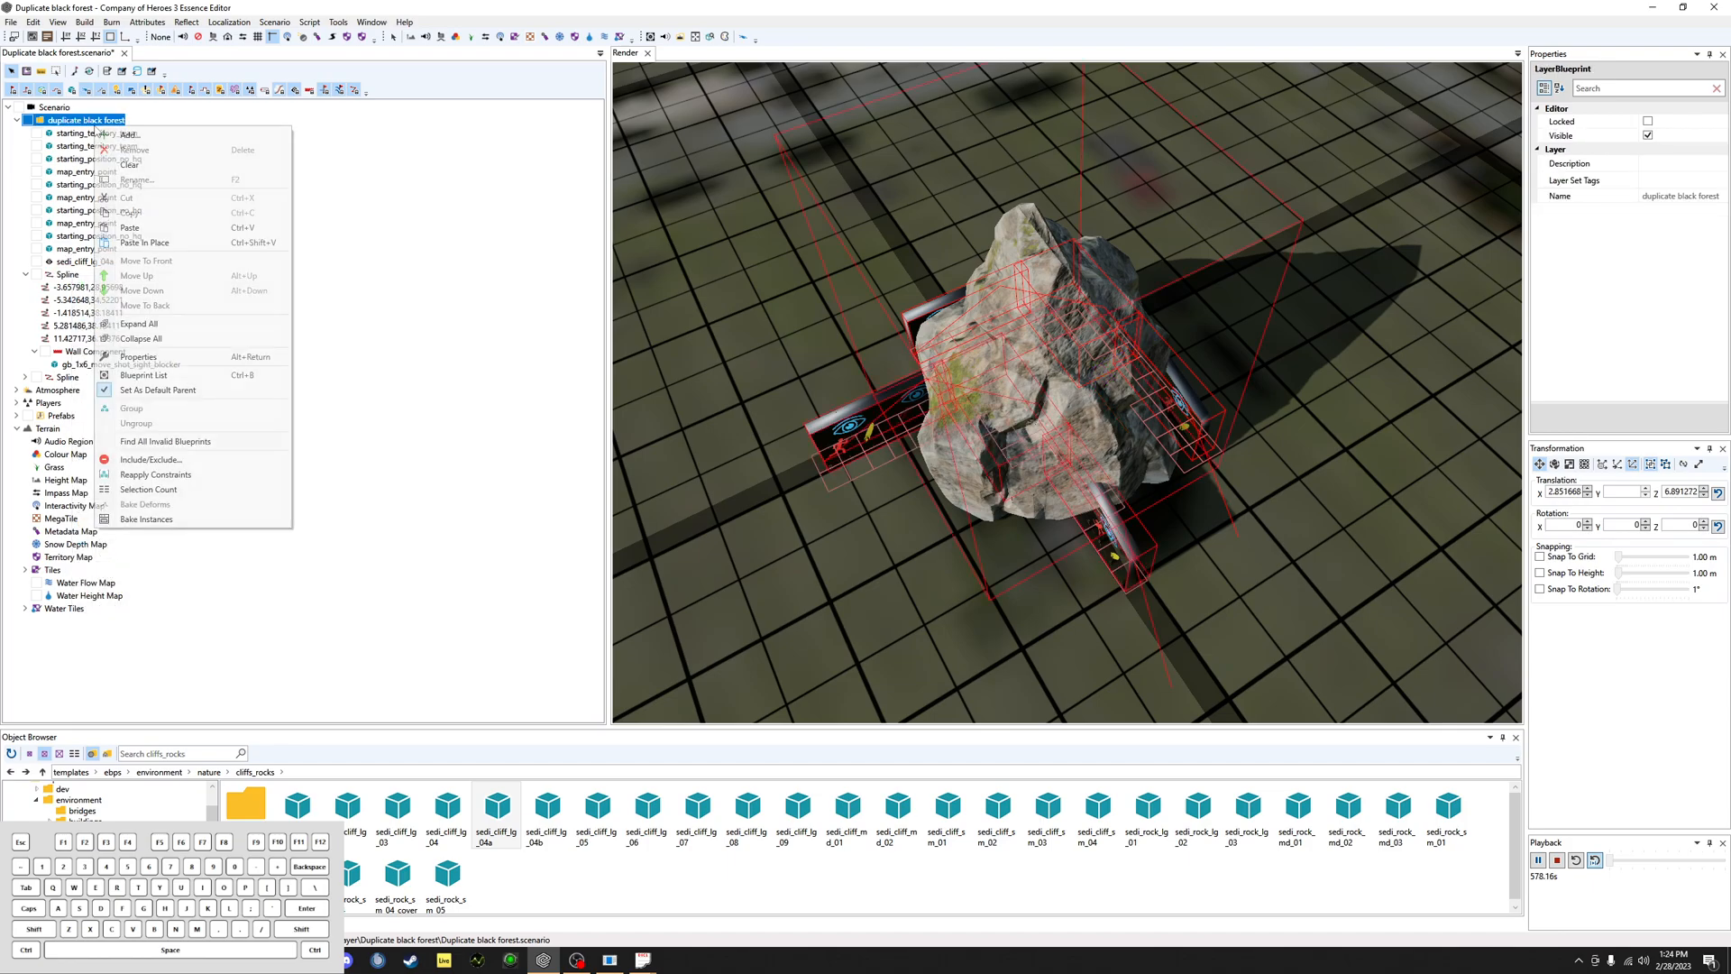
pyautogui.click(42, 119)
pyautogui.click(65, 275)
pyautogui.moveTo(60, 280); pyautogui.dragTo(79, 279)
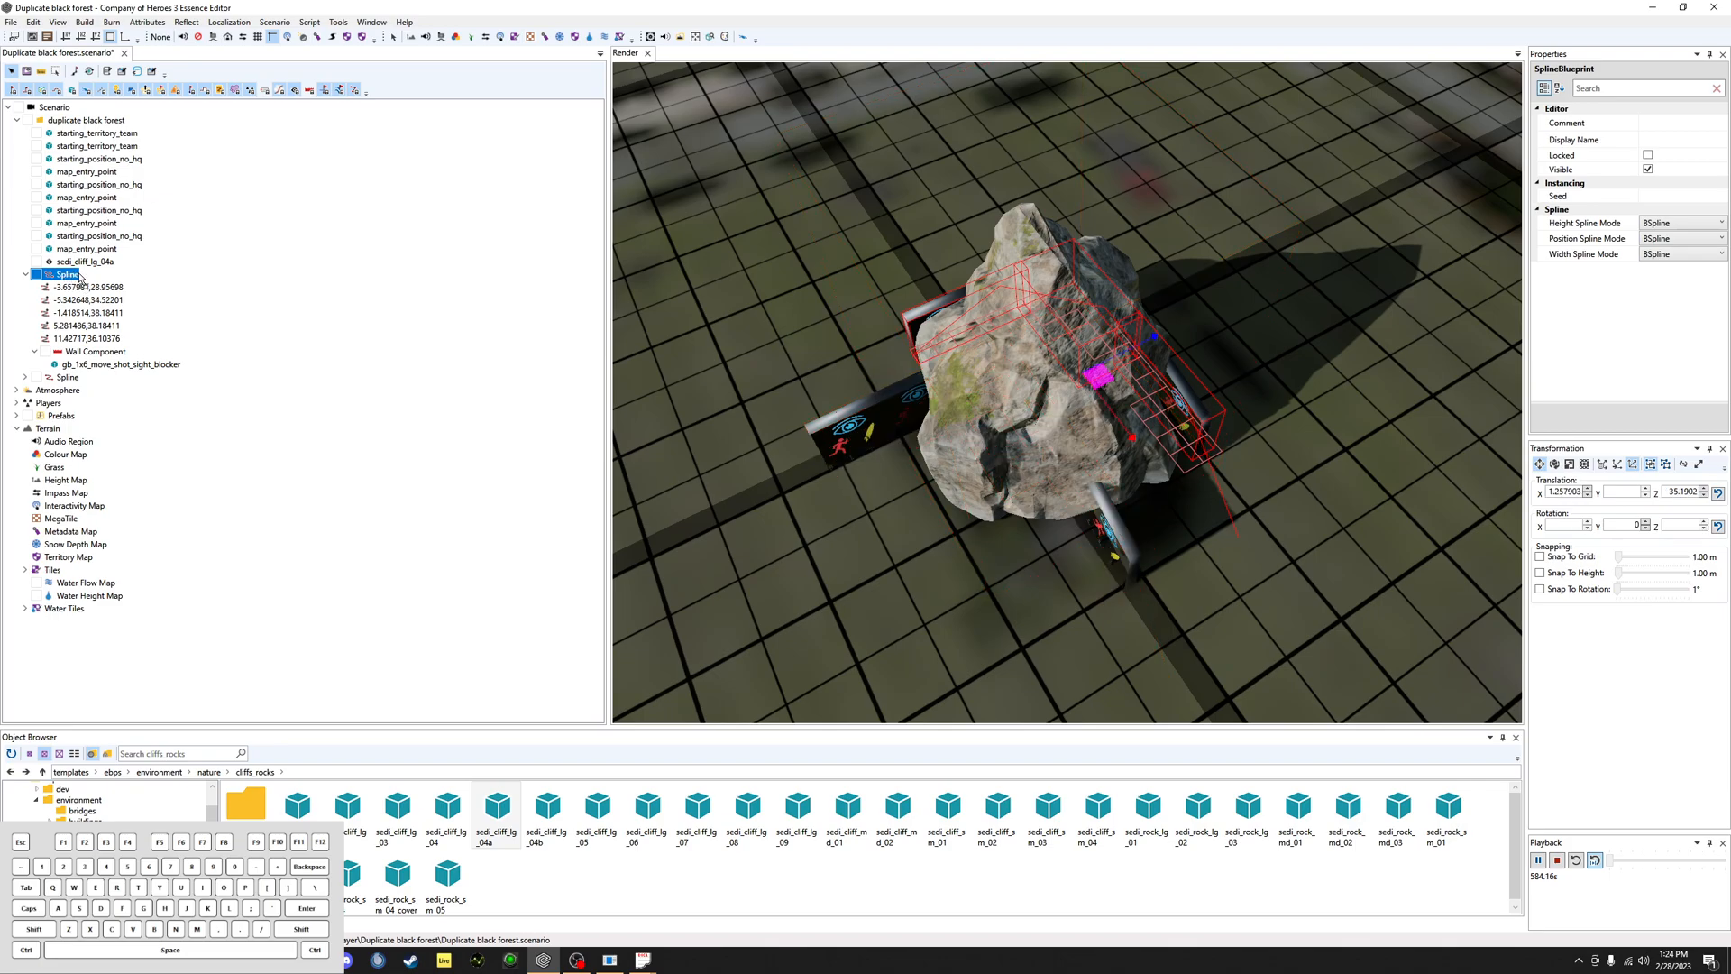
pyautogui.moveTo(74, 278); pyautogui.dragTo(72, 279)
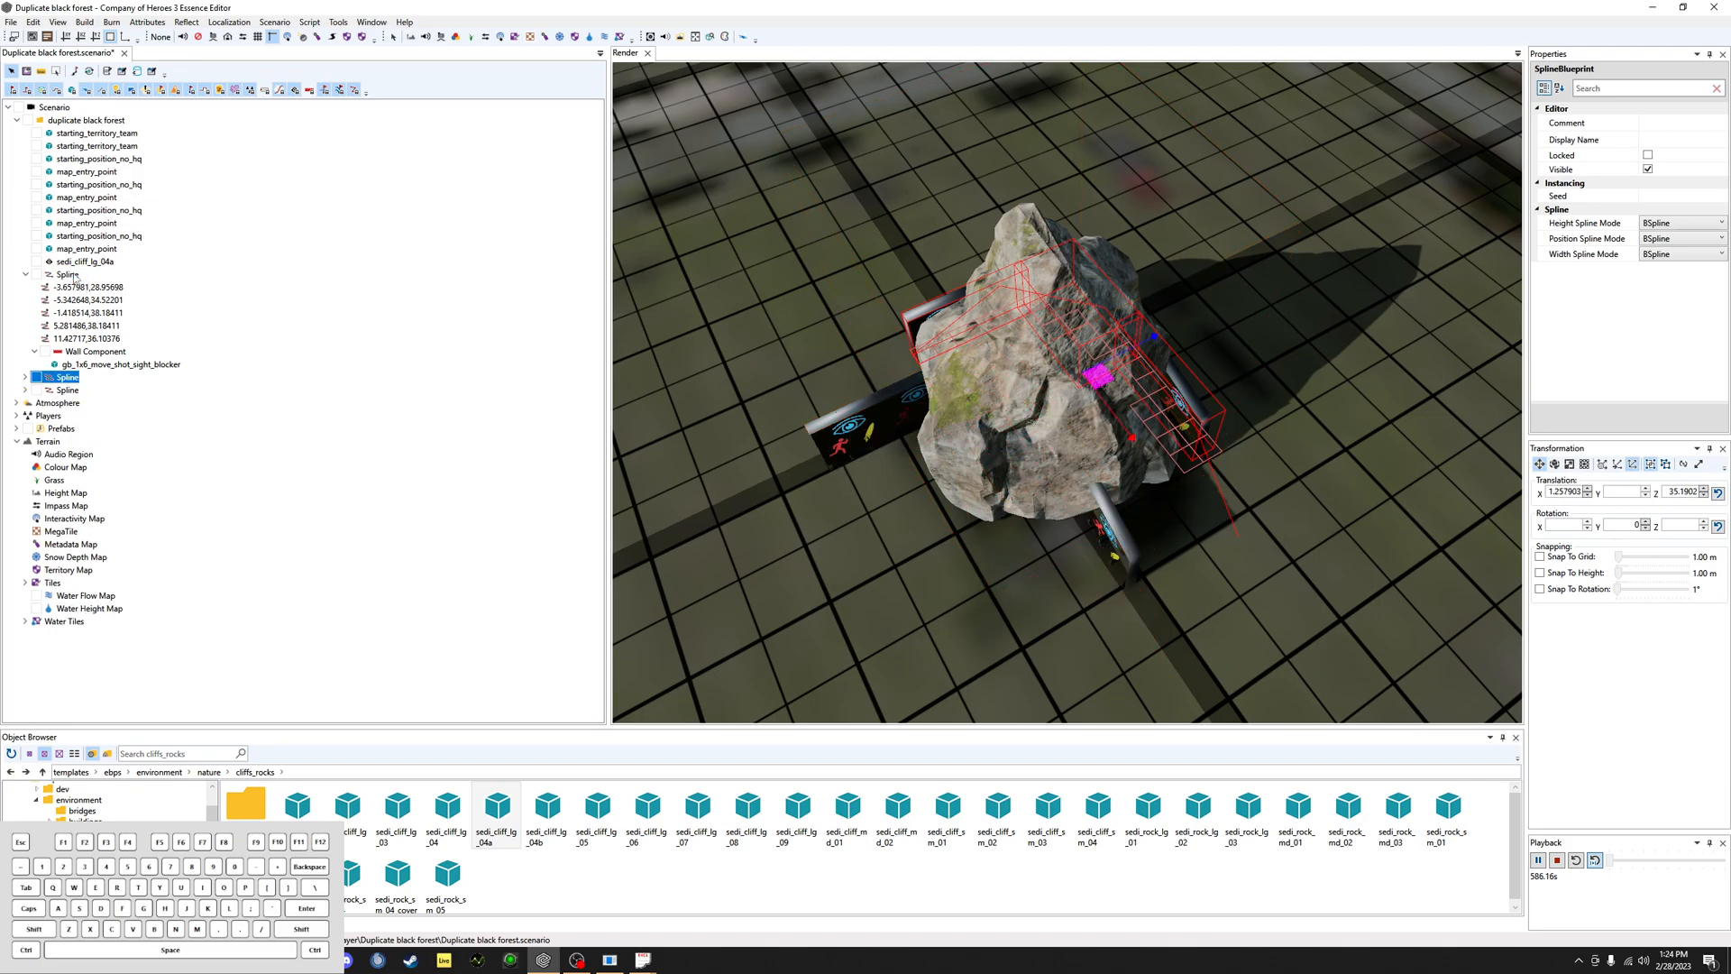
# Step: Try moving the pasted spline away from the original, undo the move and delete the extra copy
pyautogui.press('alt')
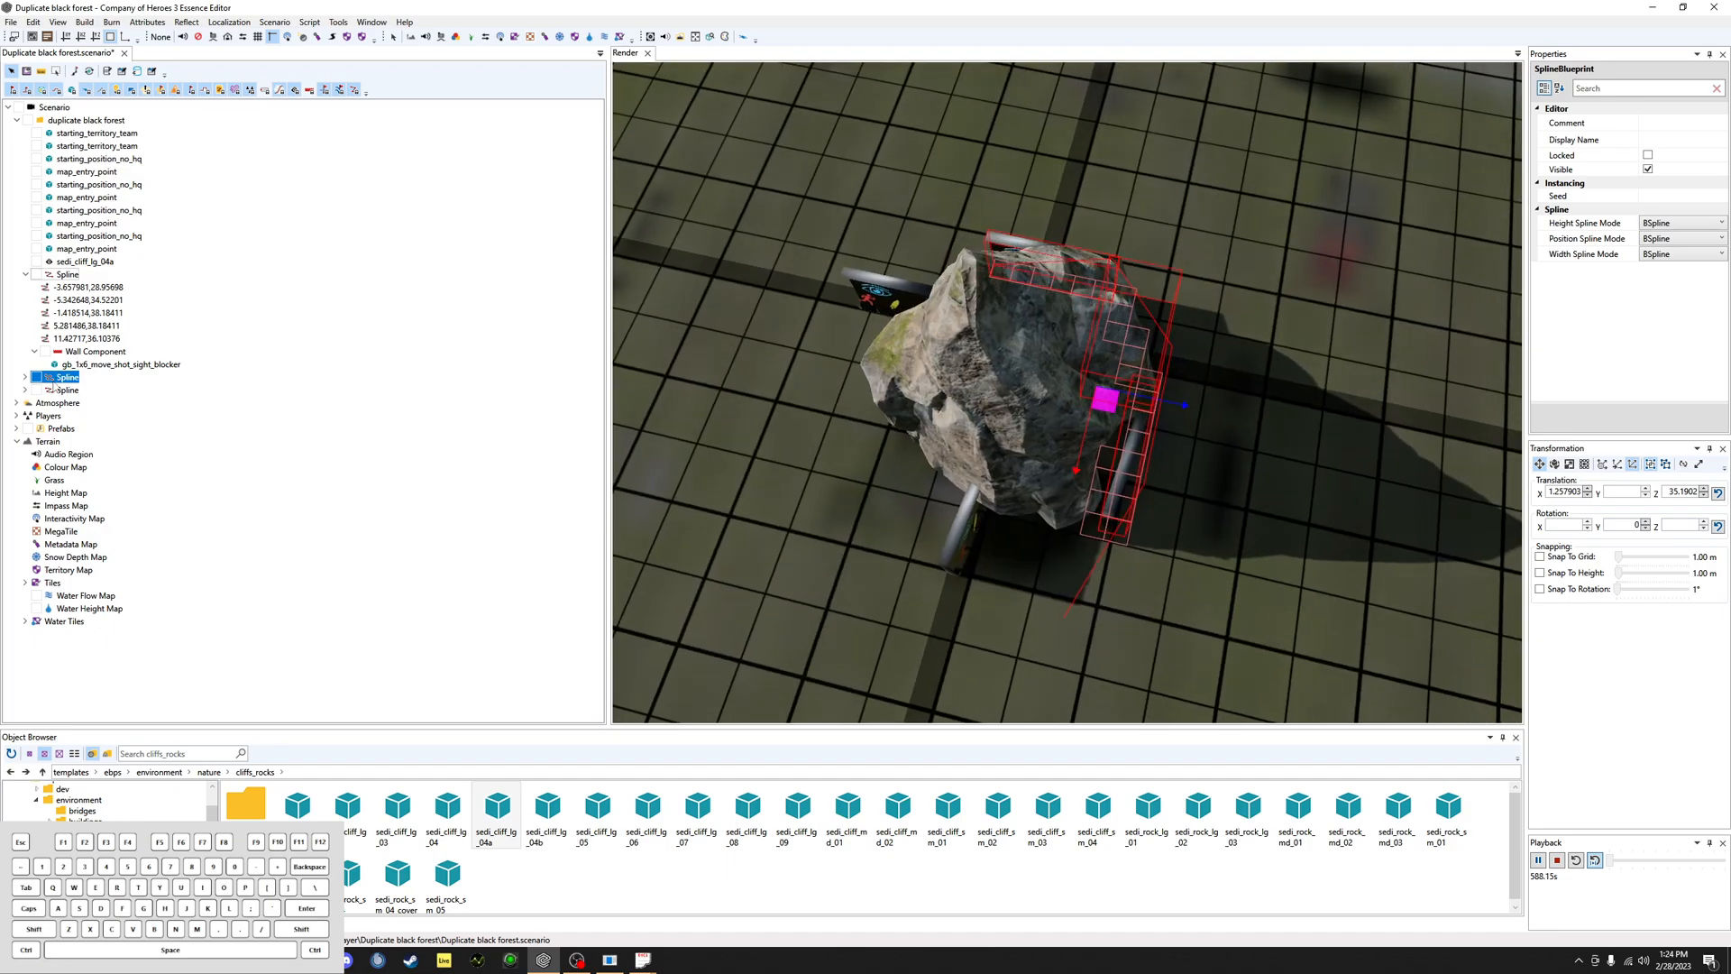
pyautogui.moveTo(1163, 403); pyautogui.dragTo(1324, 439)
pyautogui.moveTo(1344, 441); pyautogui.dragTo(1345, 444, button='middle')
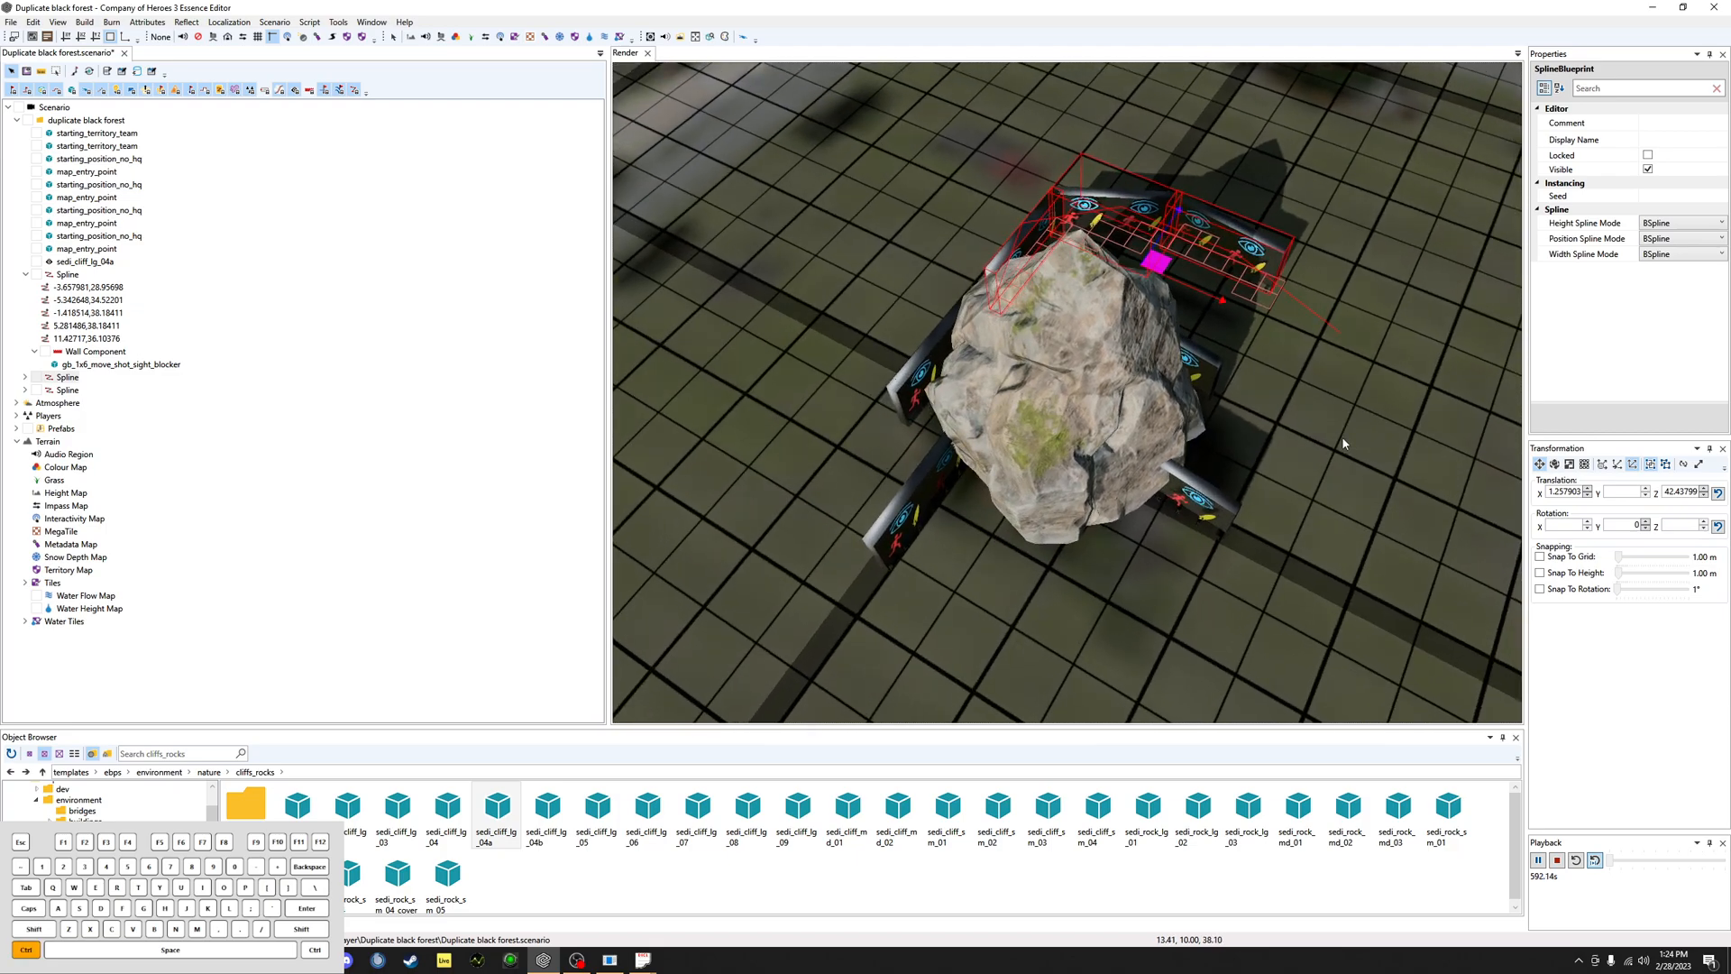
pyautogui.hotkey('ctrl', 'z')
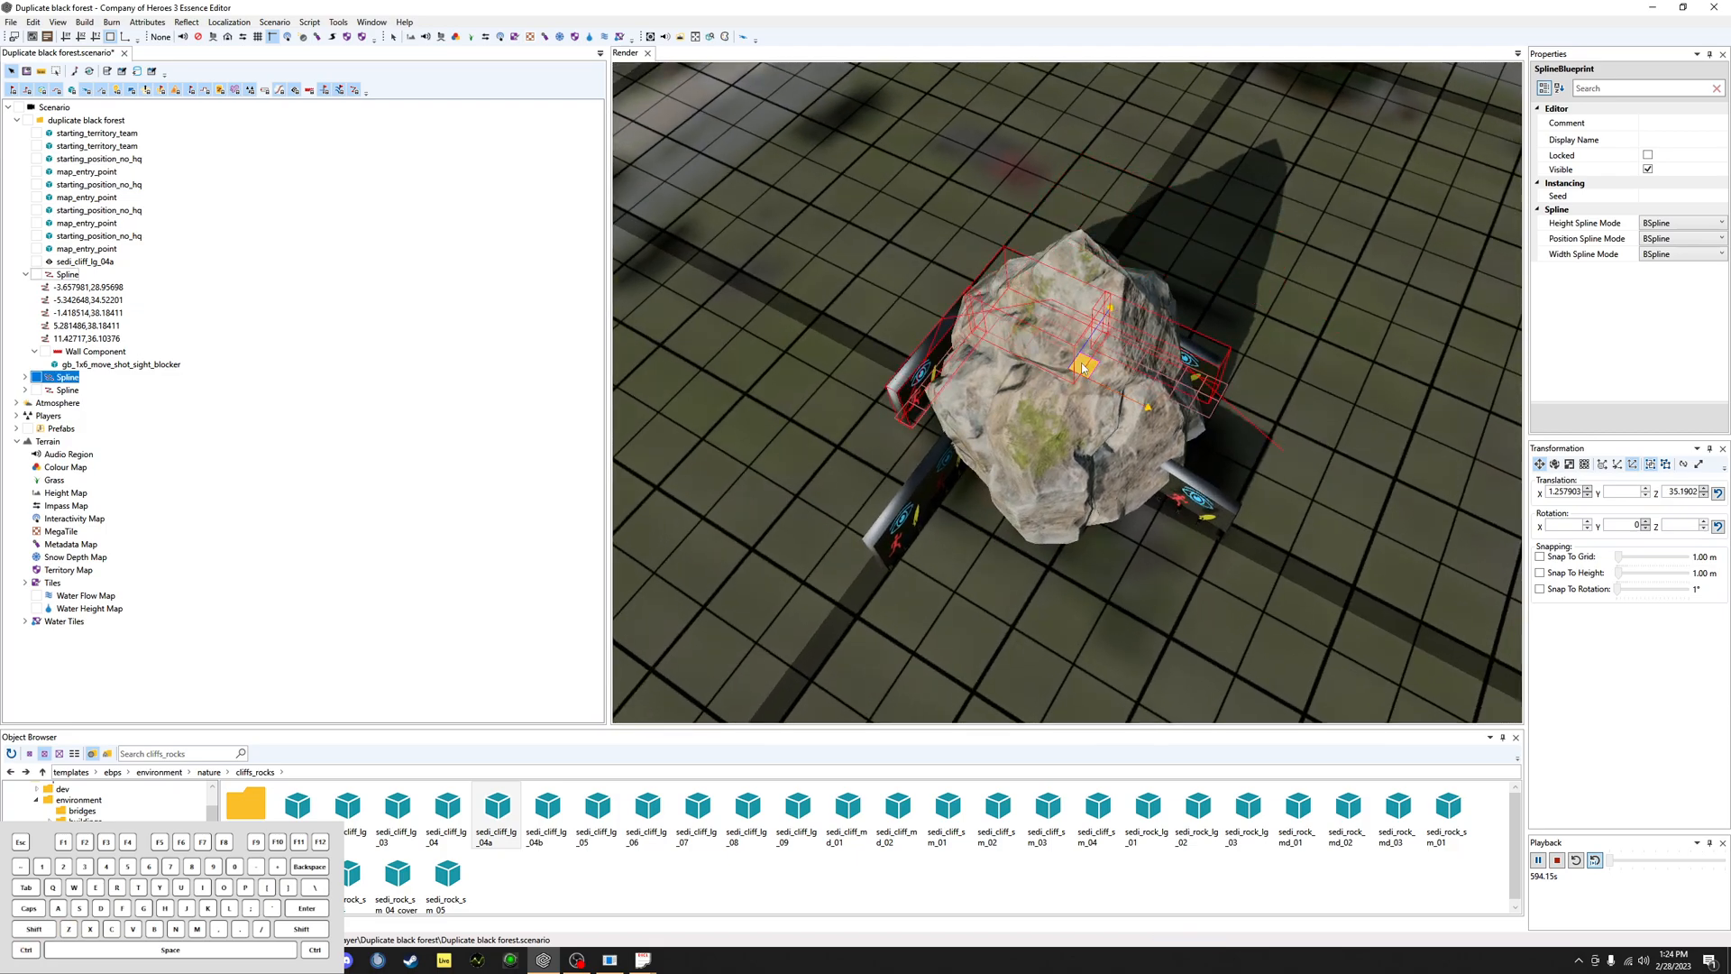
pyautogui.keyDown('shift'); pyautogui.moveTo(1083, 368); pyautogui.dragTo(1174, 442); pyautogui.keyUp('shift')
pyautogui.press('Delete')
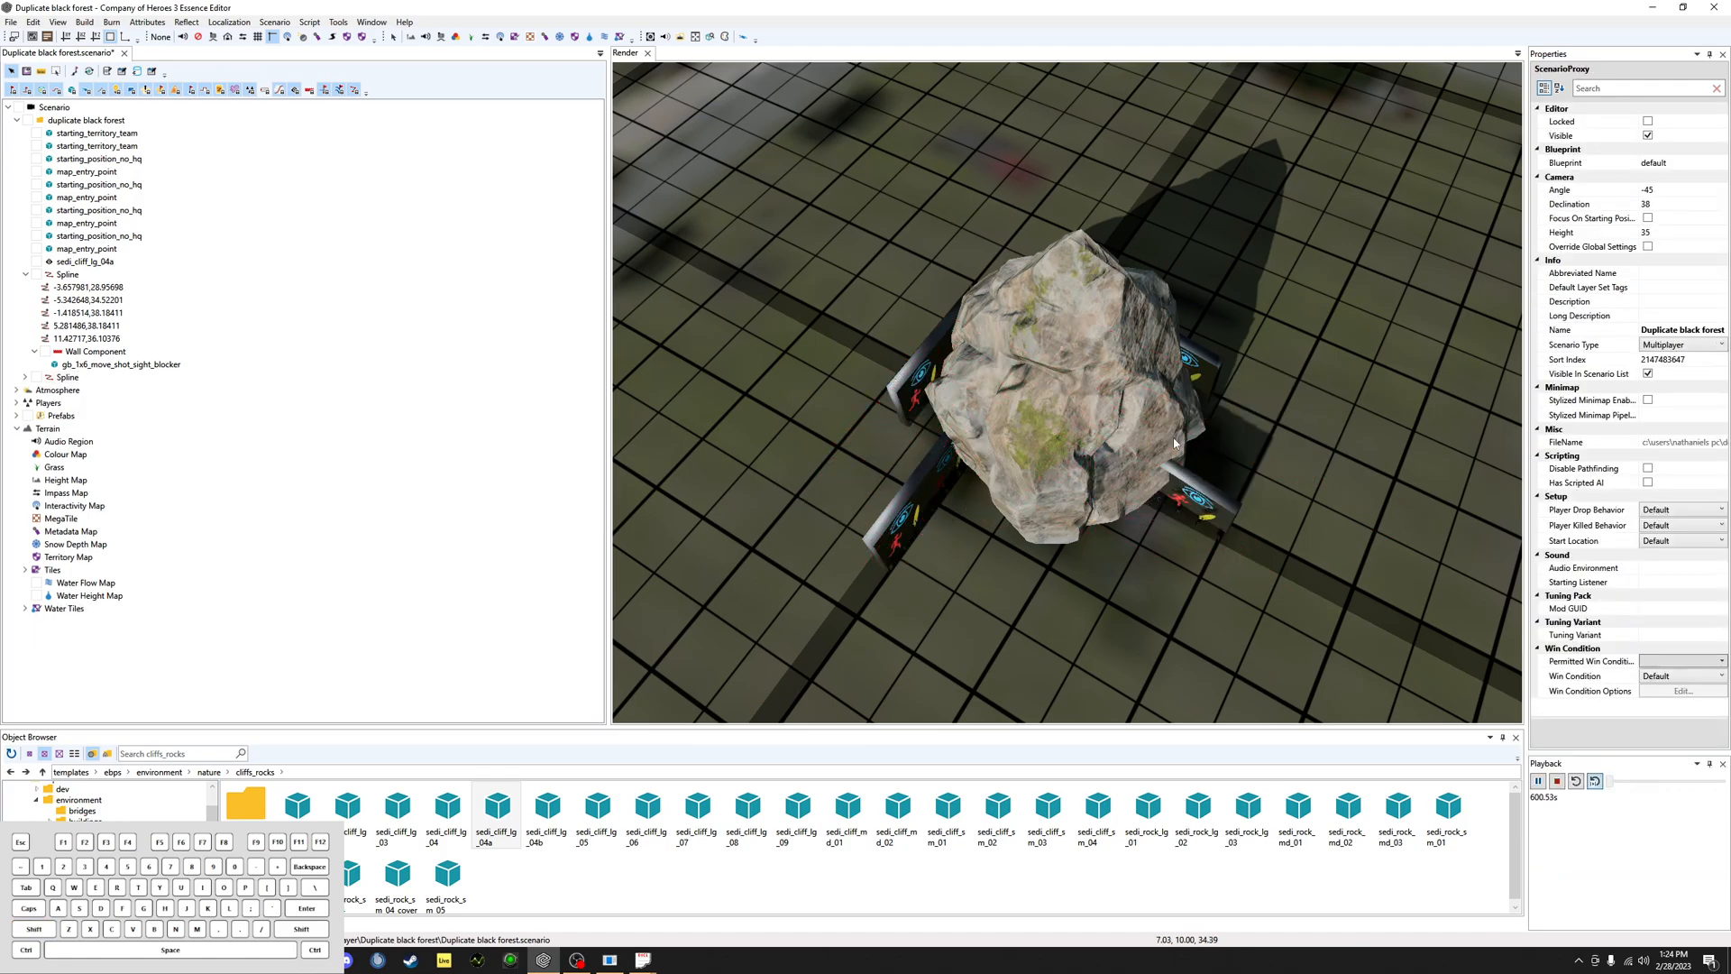
# Step: Rotate the second blocker spline and shift it so it follows the rock's uncovered side
pyautogui.click(1198, 495)
pyautogui.moveTo(1198, 494)
pyautogui.mouseDown(button='middle')
pyautogui.moveTo(1263, 498)
pyautogui.moveTo(1214, 500)
pyautogui.mouseUp(button='middle')
pyautogui.press('e')
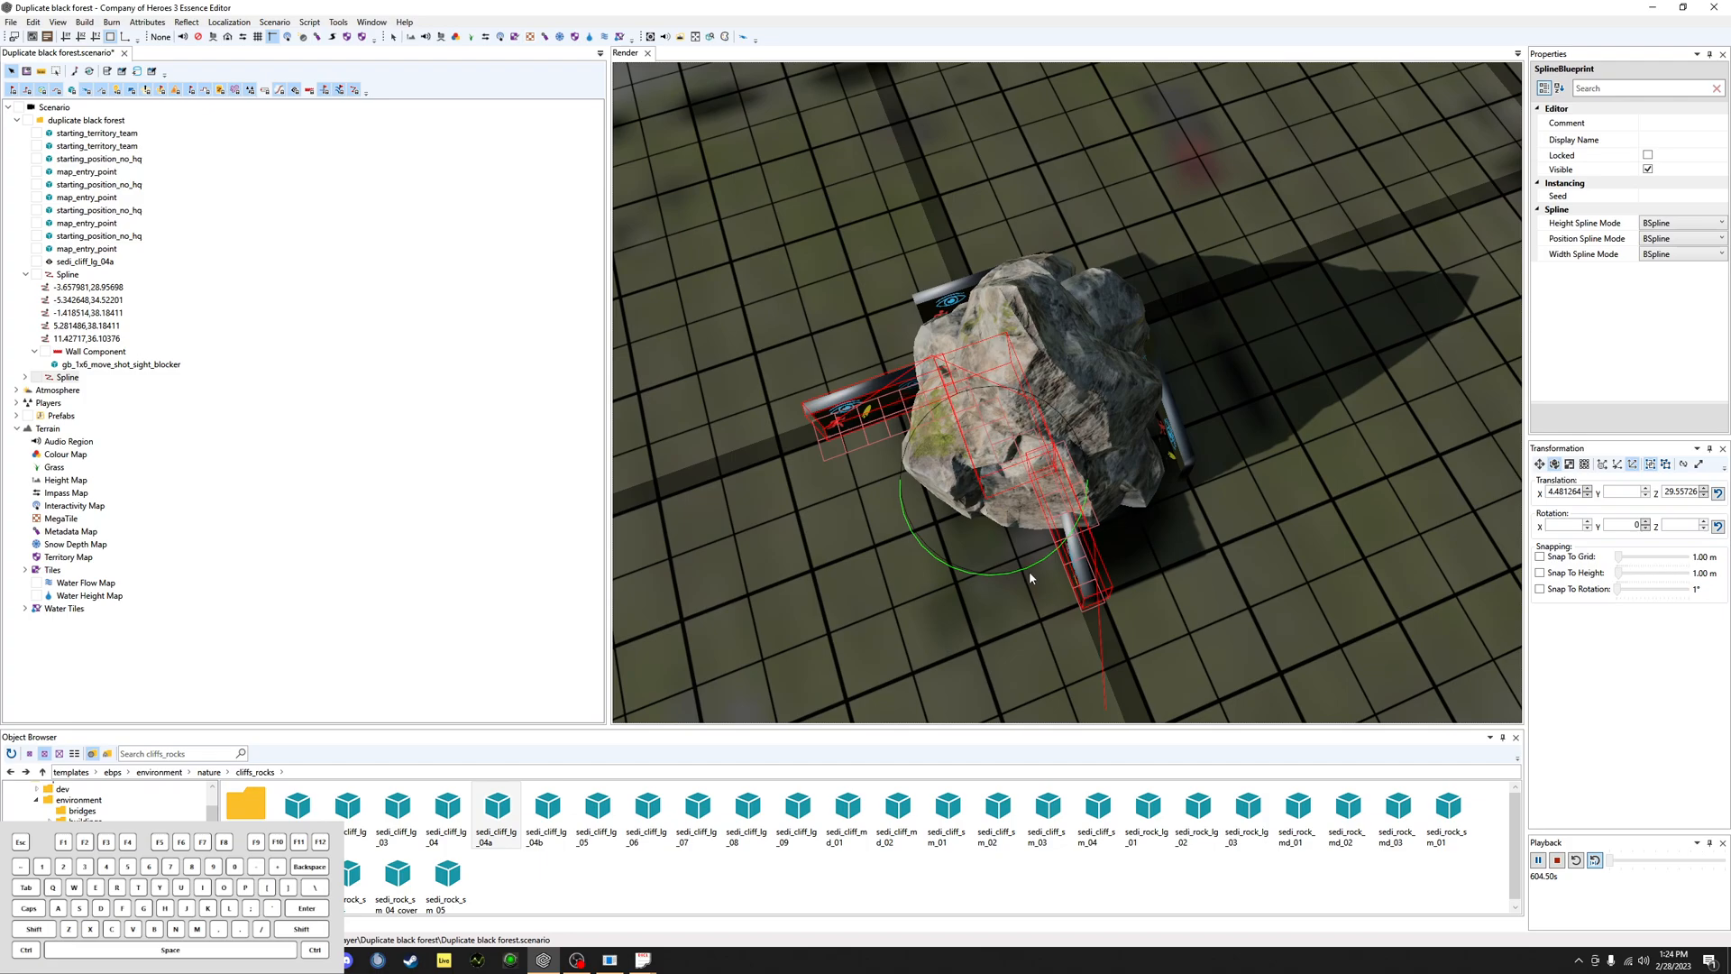
pyautogui.moveTo(1028, 578); pyautogui.dragTo(911, 548)
pyautogui.press('w')
pyautogui.moveTo(952, 561); pyautogui.dragTo(915, 502, button='middle')
pyautogui.moveTo(961, 439); pyautogui.dragTo(969, 439)
# Step: Adjust the second spline's control points so its blockers fit around the rock's base
pyautogui.moveTo(968, 439); pyautogui.dragTo(1214, 543, button='middle')
pyautogui.press('space')
pyautogui.click(1241, 496)
pyautogui.moveTo(1389, 550); pyautogui.dragTo(1230, 497, button='middle')
pyautogui.moveTo(997, 579); pyautogui.dragTo(988, 586)
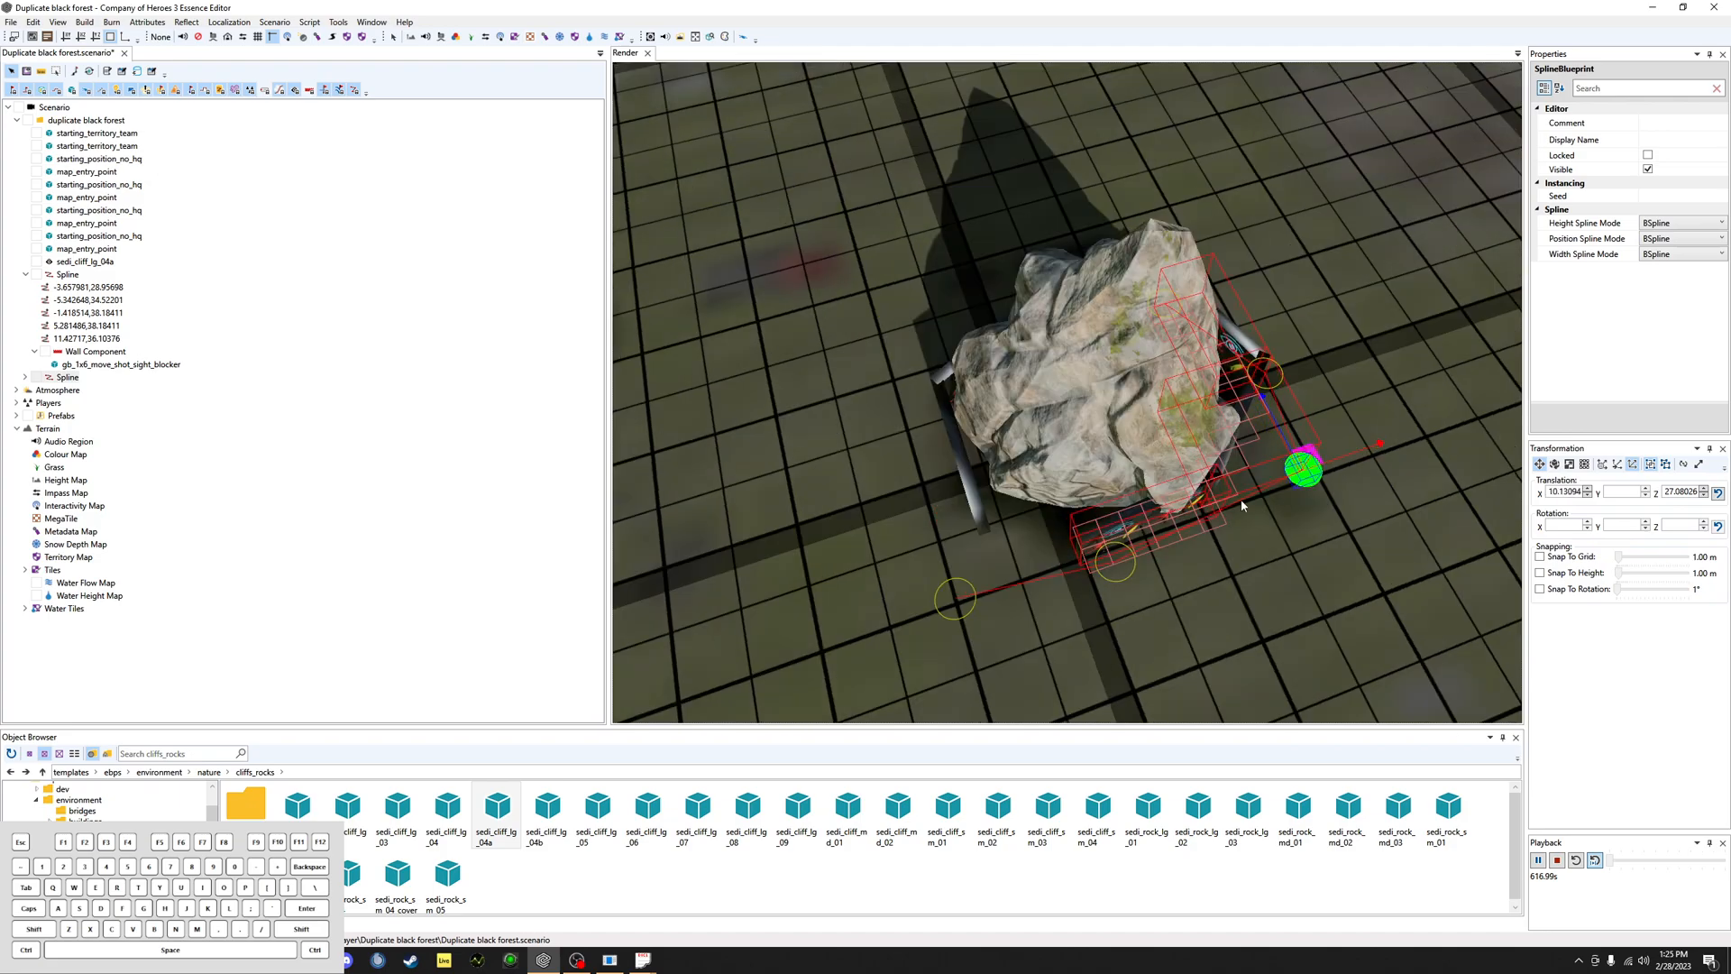
pyautogui.click(1109, 577)
pyautogui.moveTo(1109, 577); pyautogui.dragTo(1102, 591, button='middle')
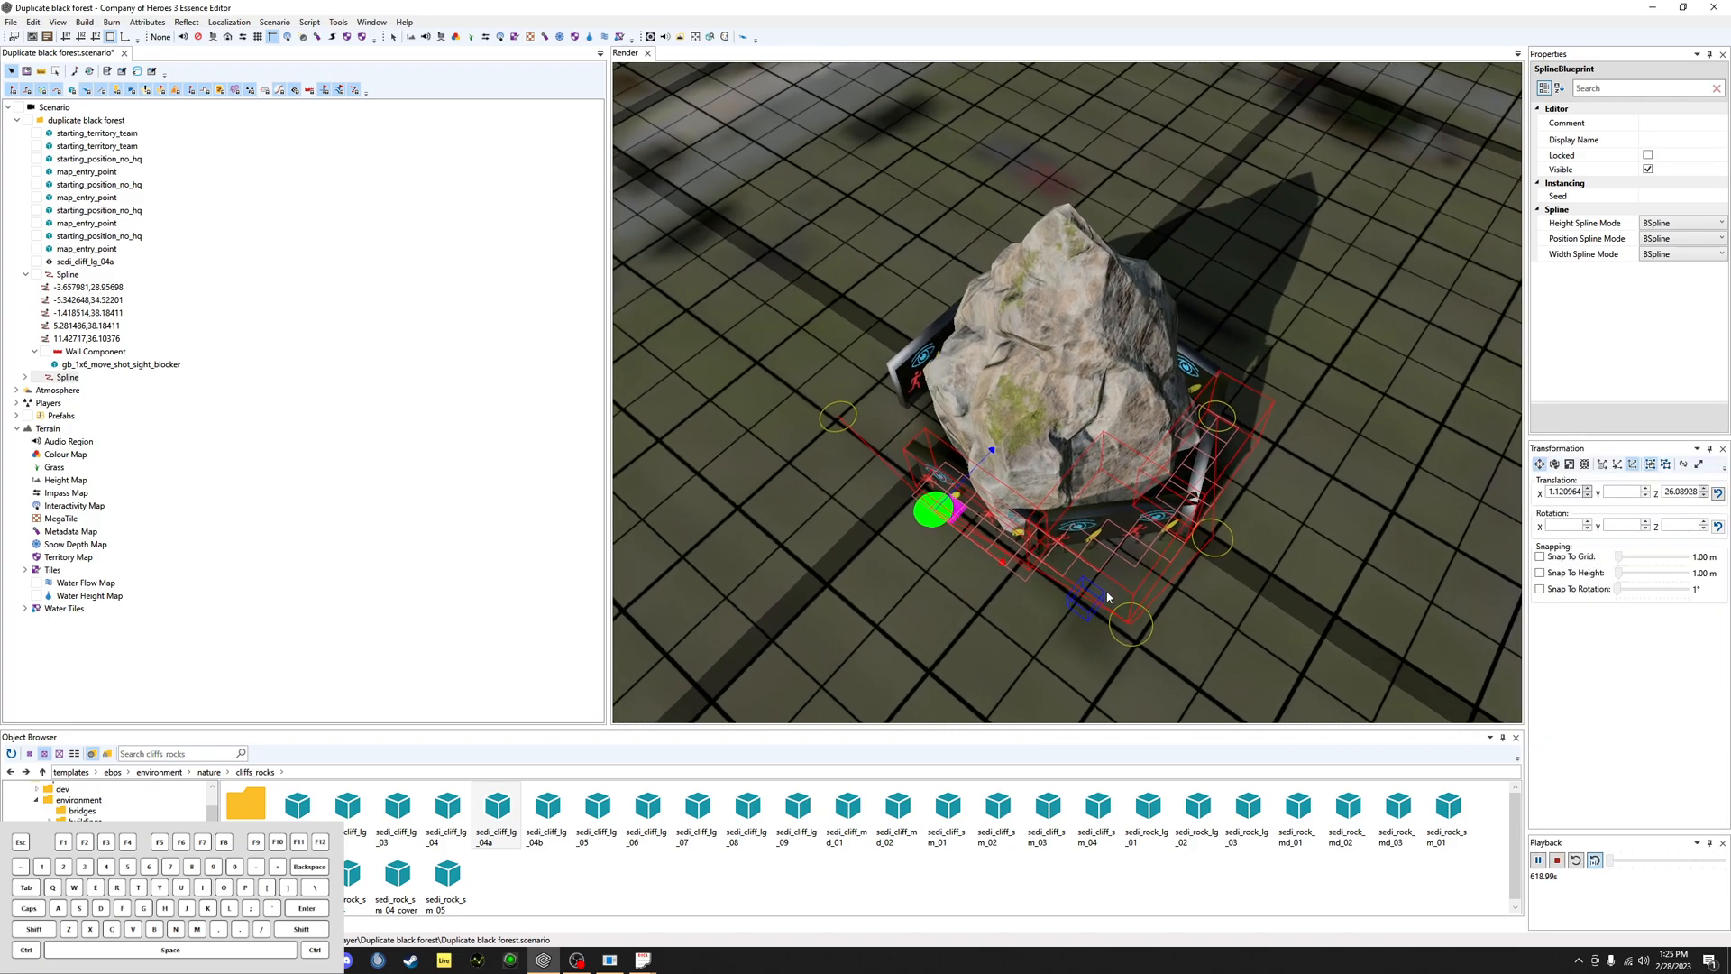
pyautogui.press('space')
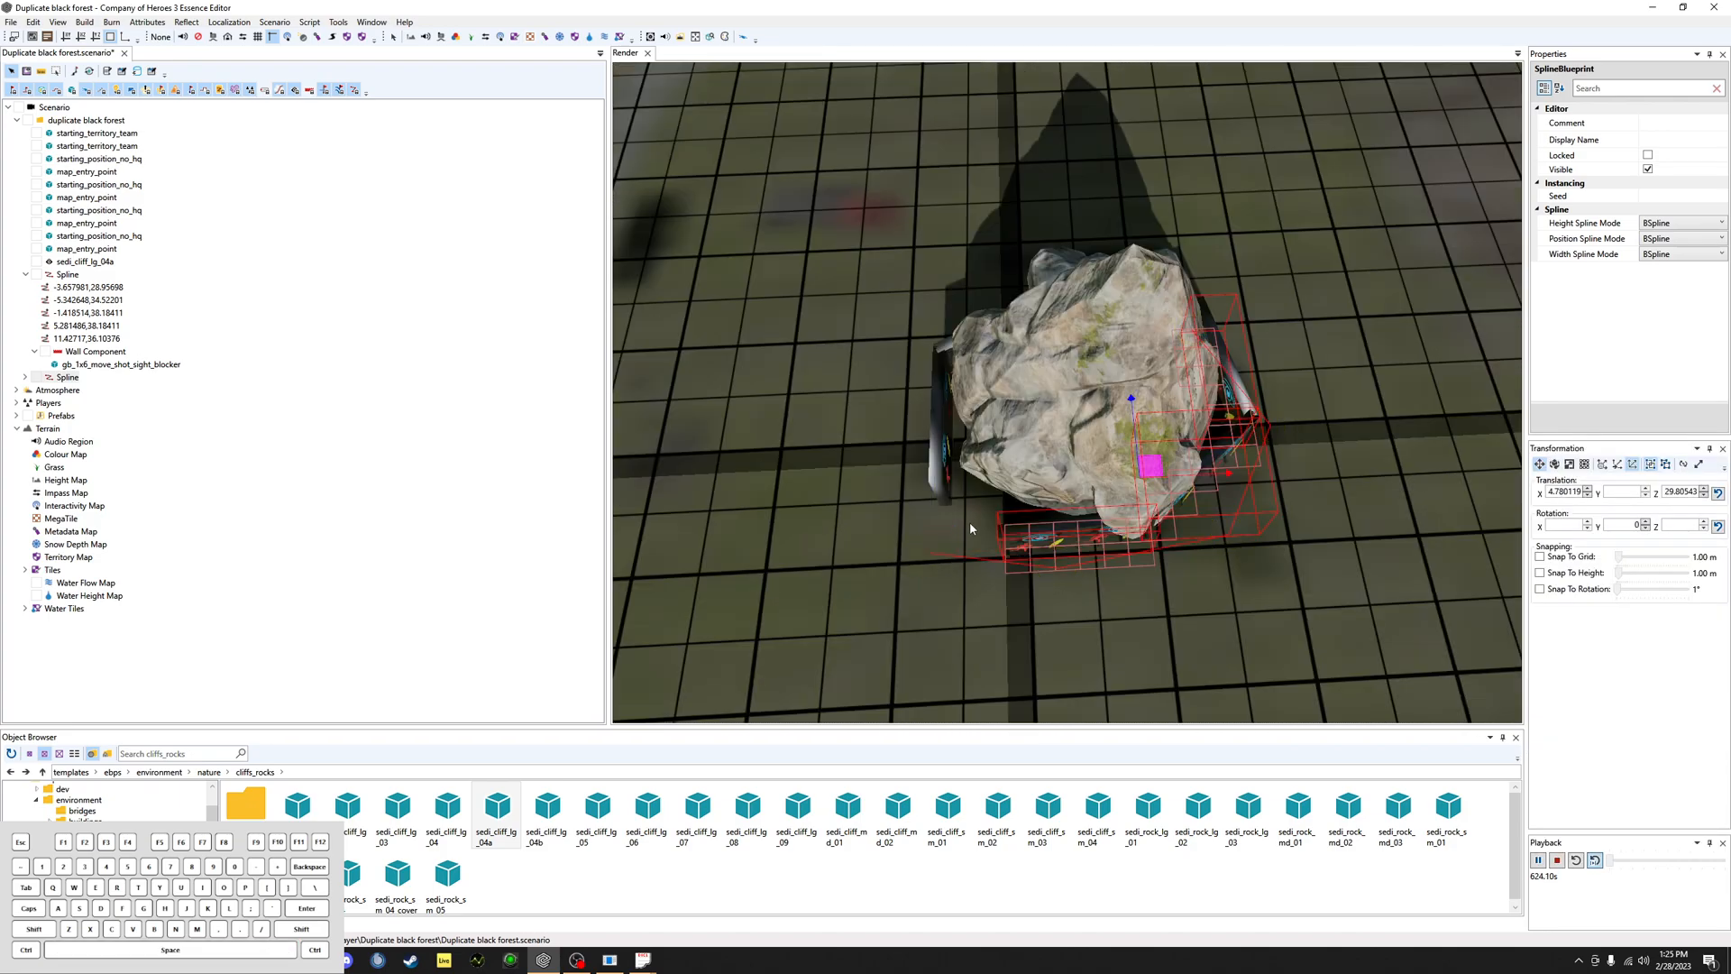
pyautogui.moveTo(972, 530); pyautogui.dragTo(1068, 552, button='middle')
pyautogui.click(1070, 572)
# Step: Browse the object library to the blockers folder under ebps > gameplay
pyautogui.moveTo(1183, 539); pyautogui.dragTo(511, 616, button='middle')
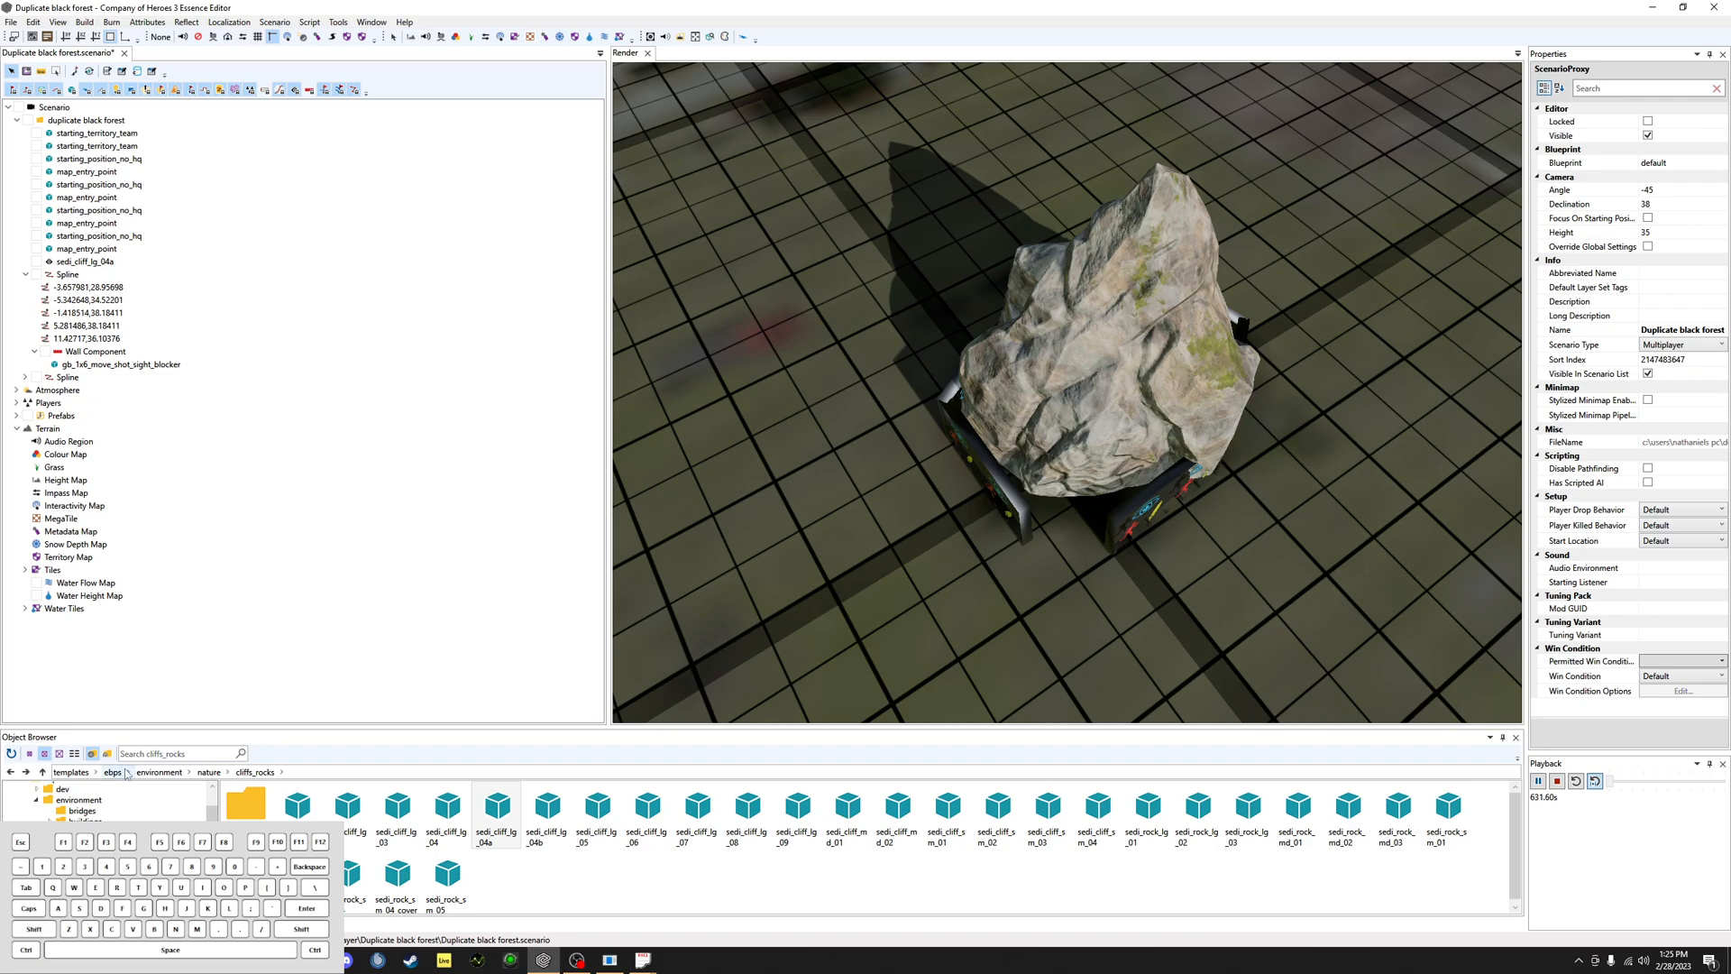
pyautogui.moveTo(1061, 532); pyautogui.dragTo(1130, 569, button='middle')
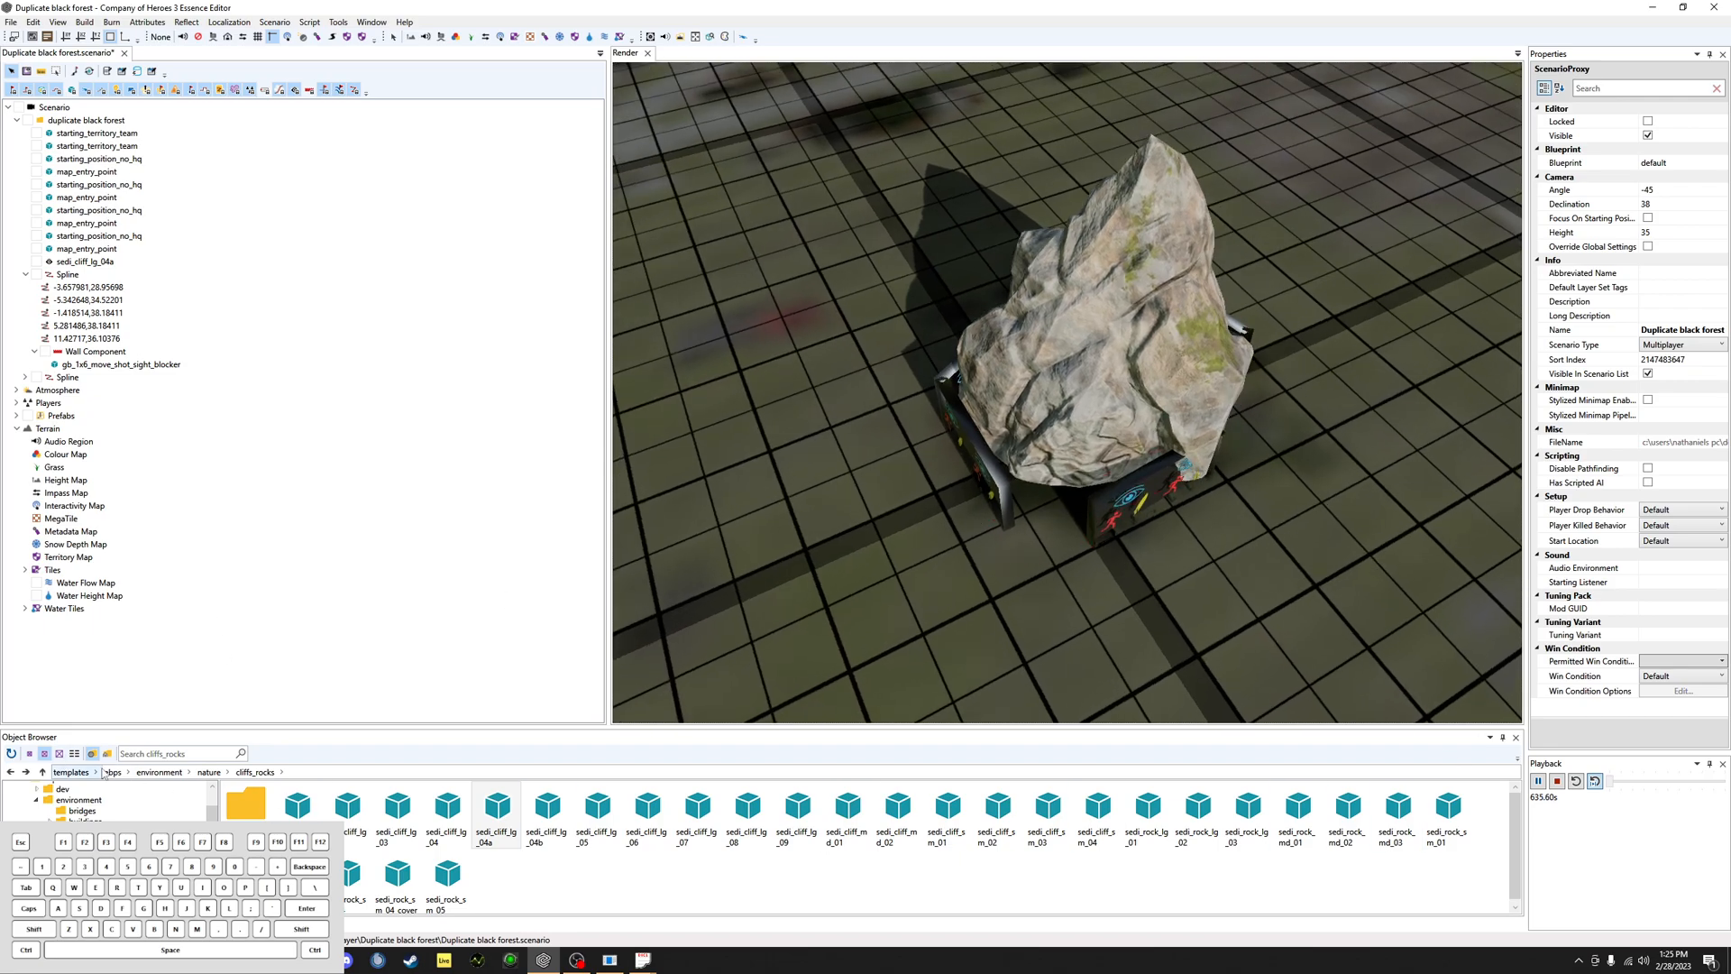
pyautogui.click(112, 772)
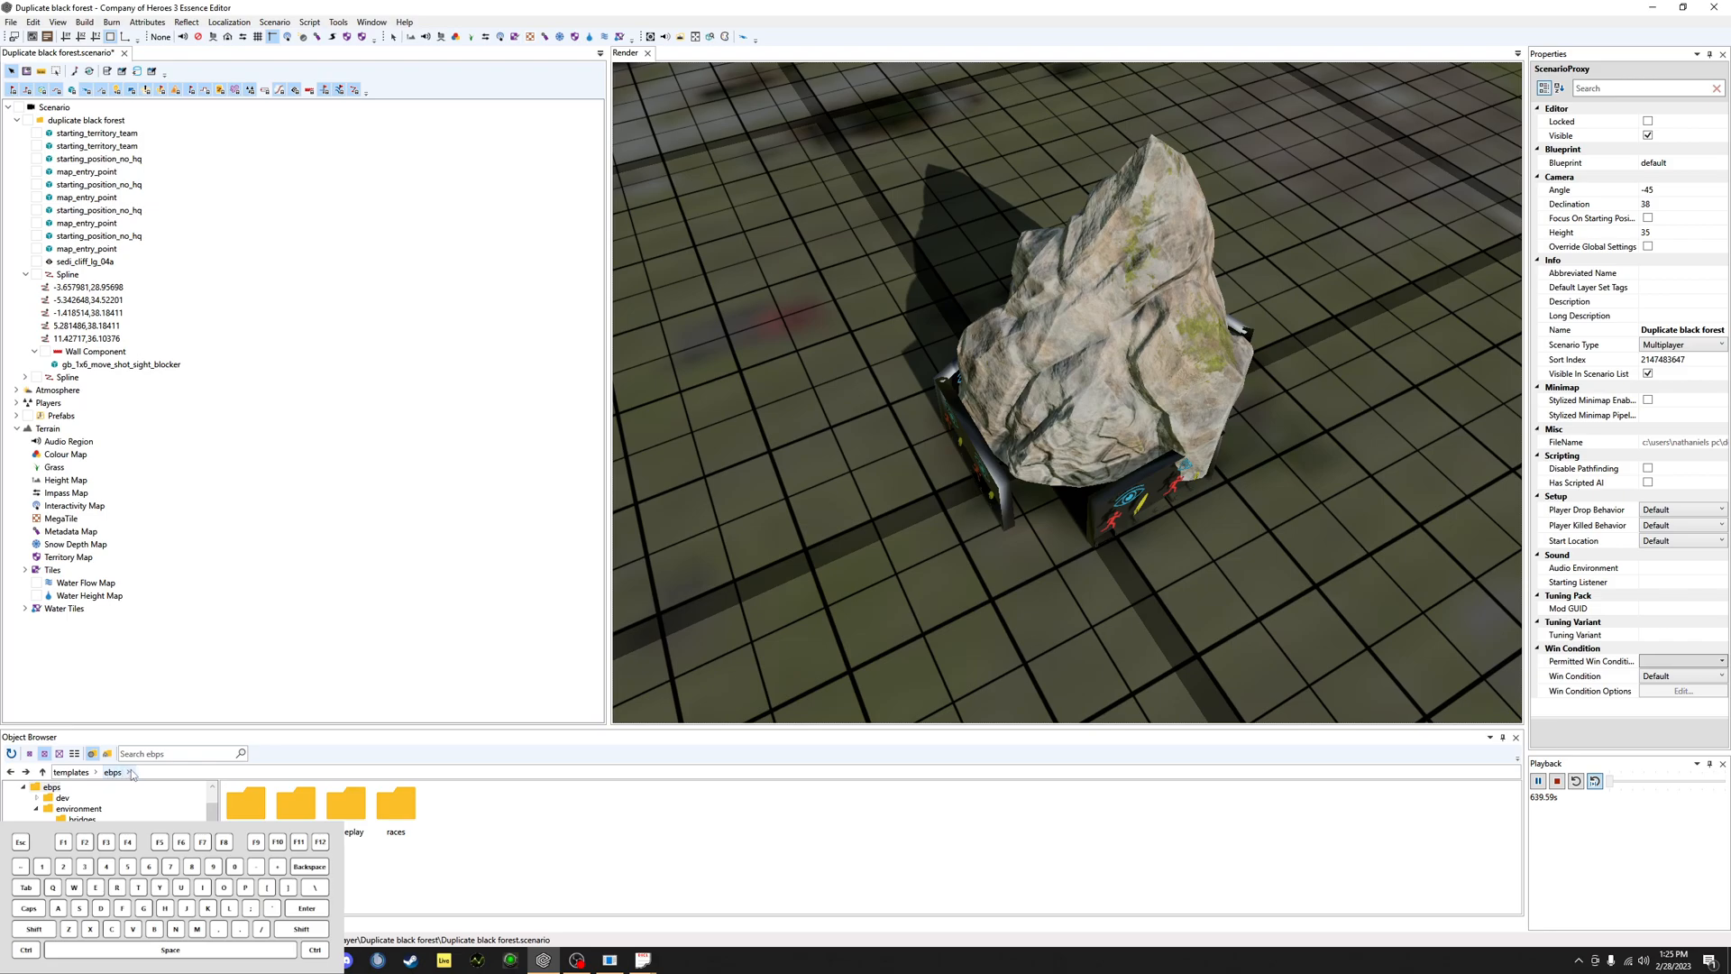
pyautogui.click(357, 819)
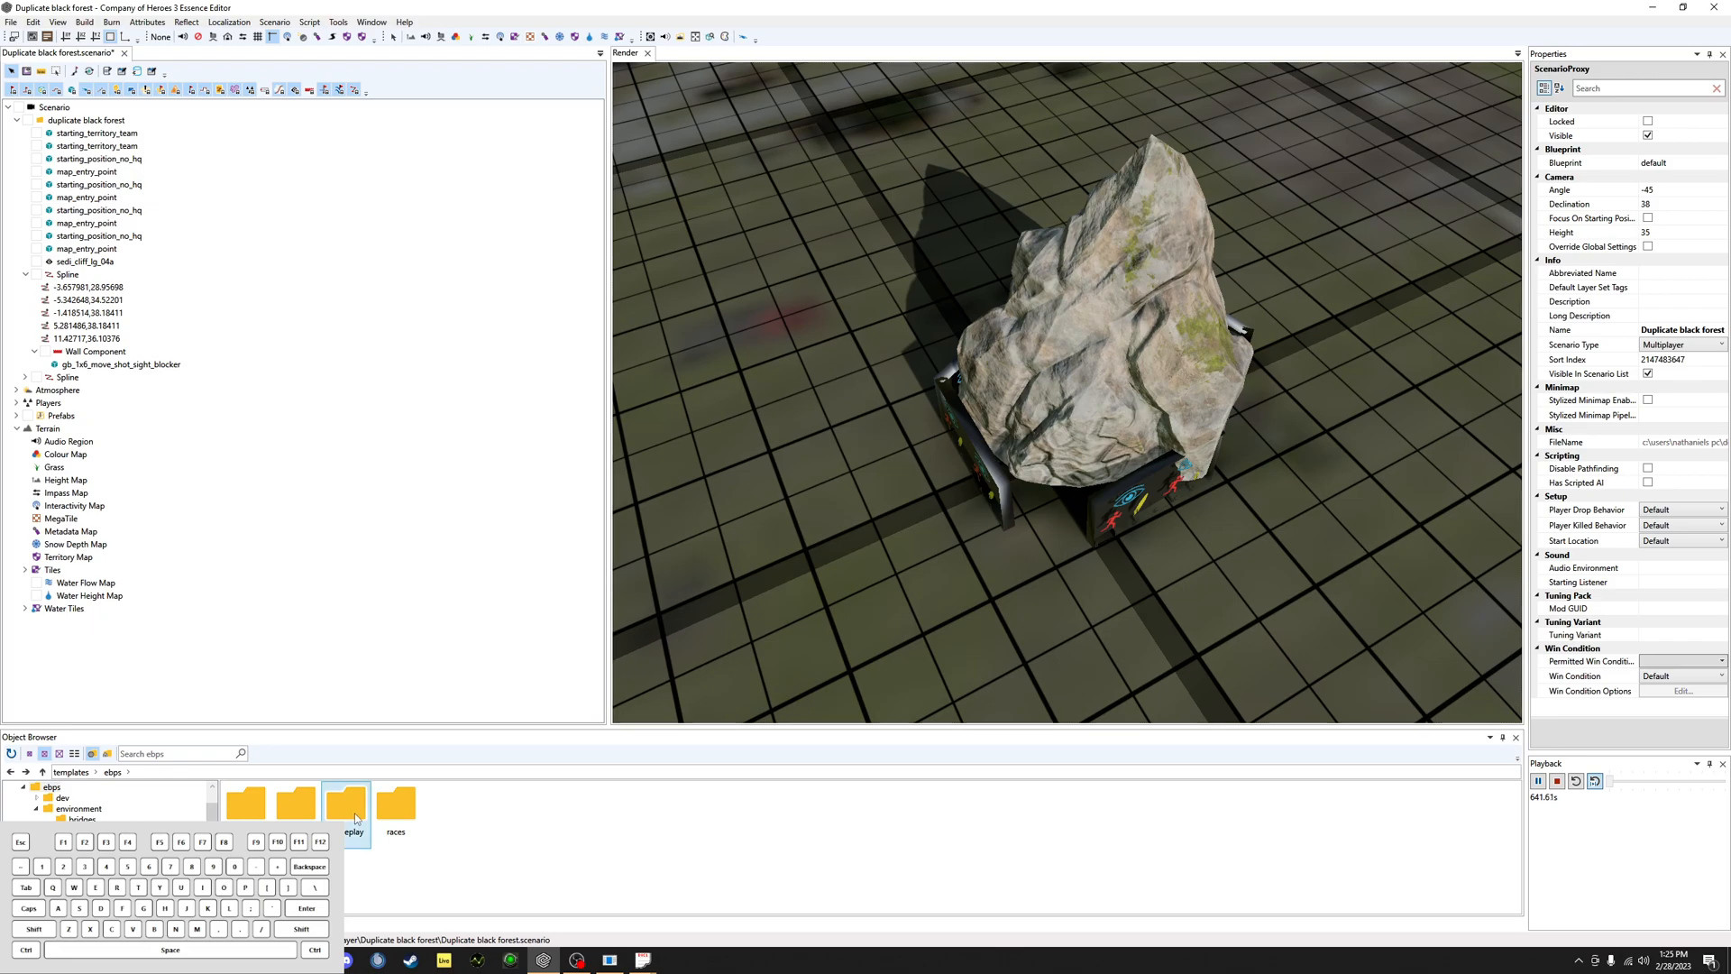
pyautogui.doubleClick(356, 819)
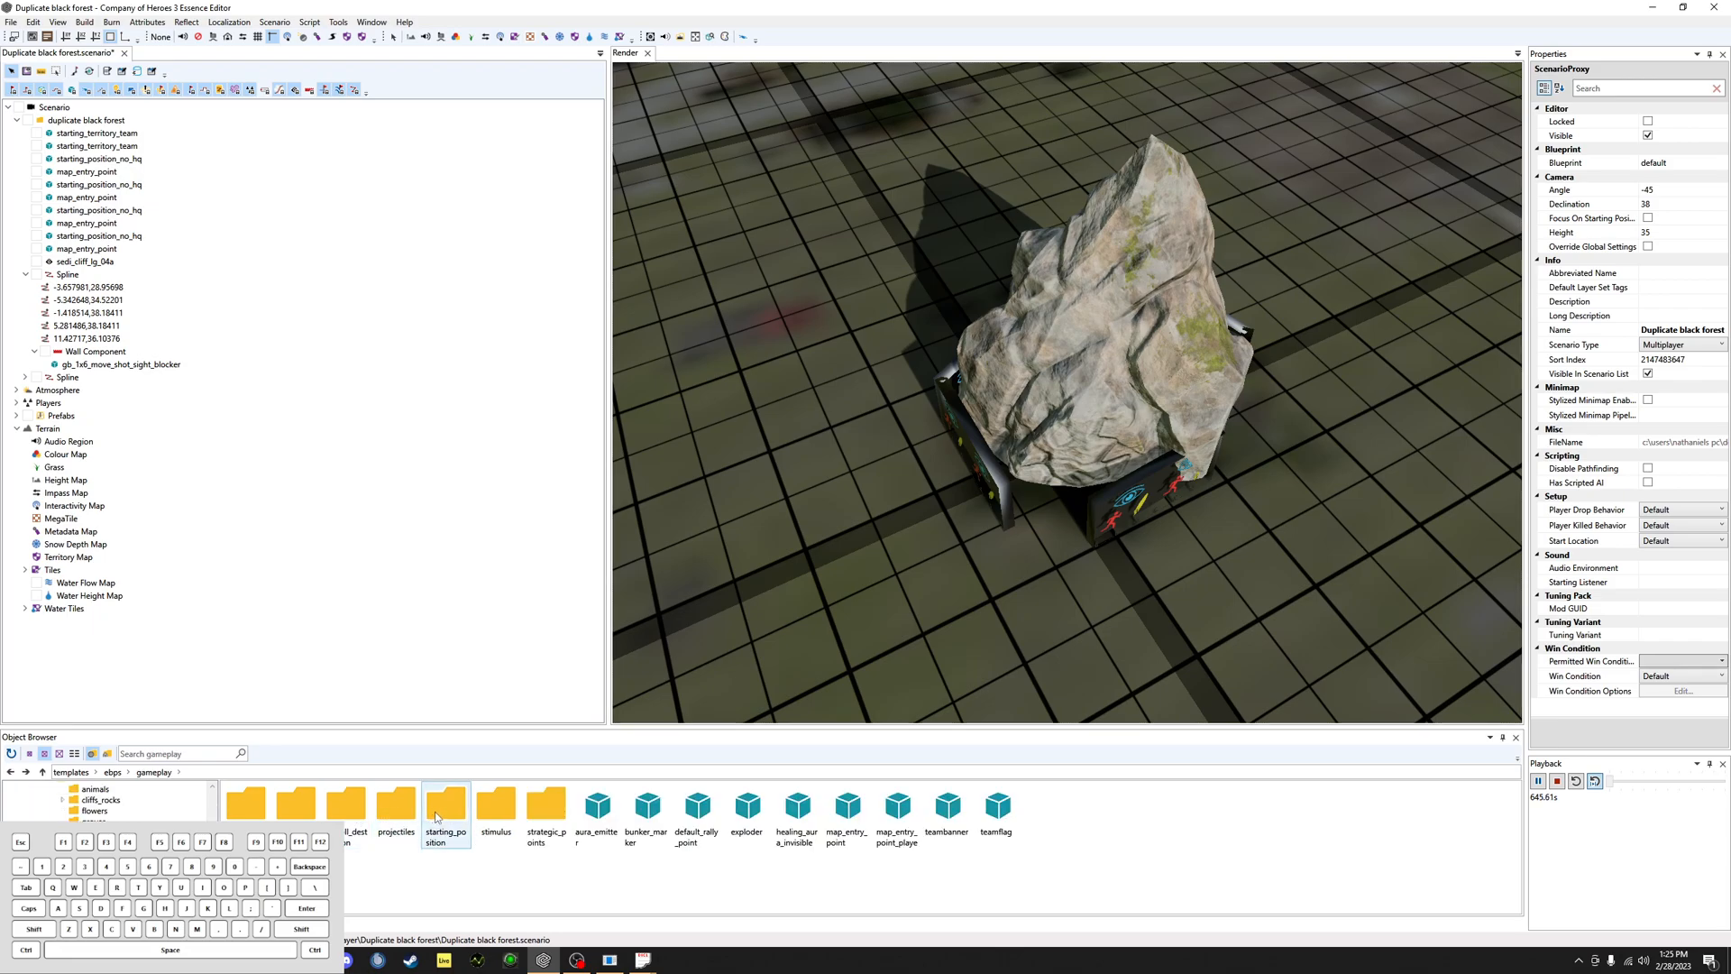
pyautogui.doubleClick(253, 808)
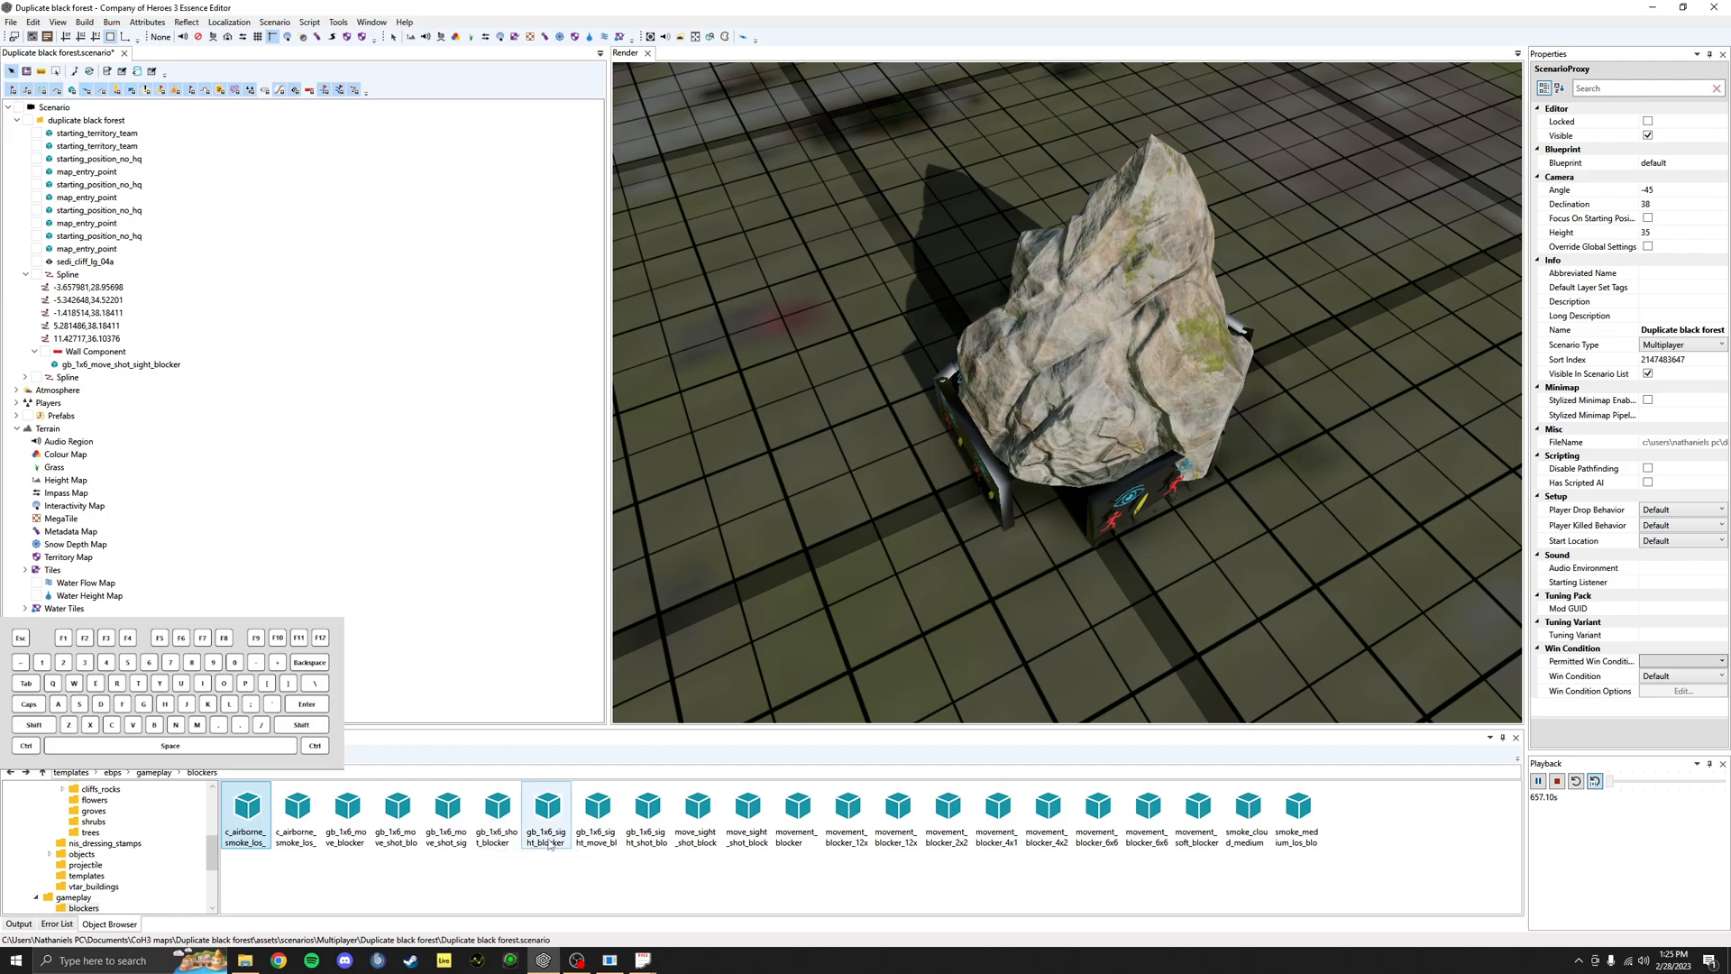
# Step: Place a gb_1x6_move_shot_sight_blocker in the remaining gap by the rock, rotated 33° at about X -1.25, Z 28.97
pyautogui.click(446, 839)
pyautogui.moveTo(445, 839); pyautogui.dragTo(1127, 564)
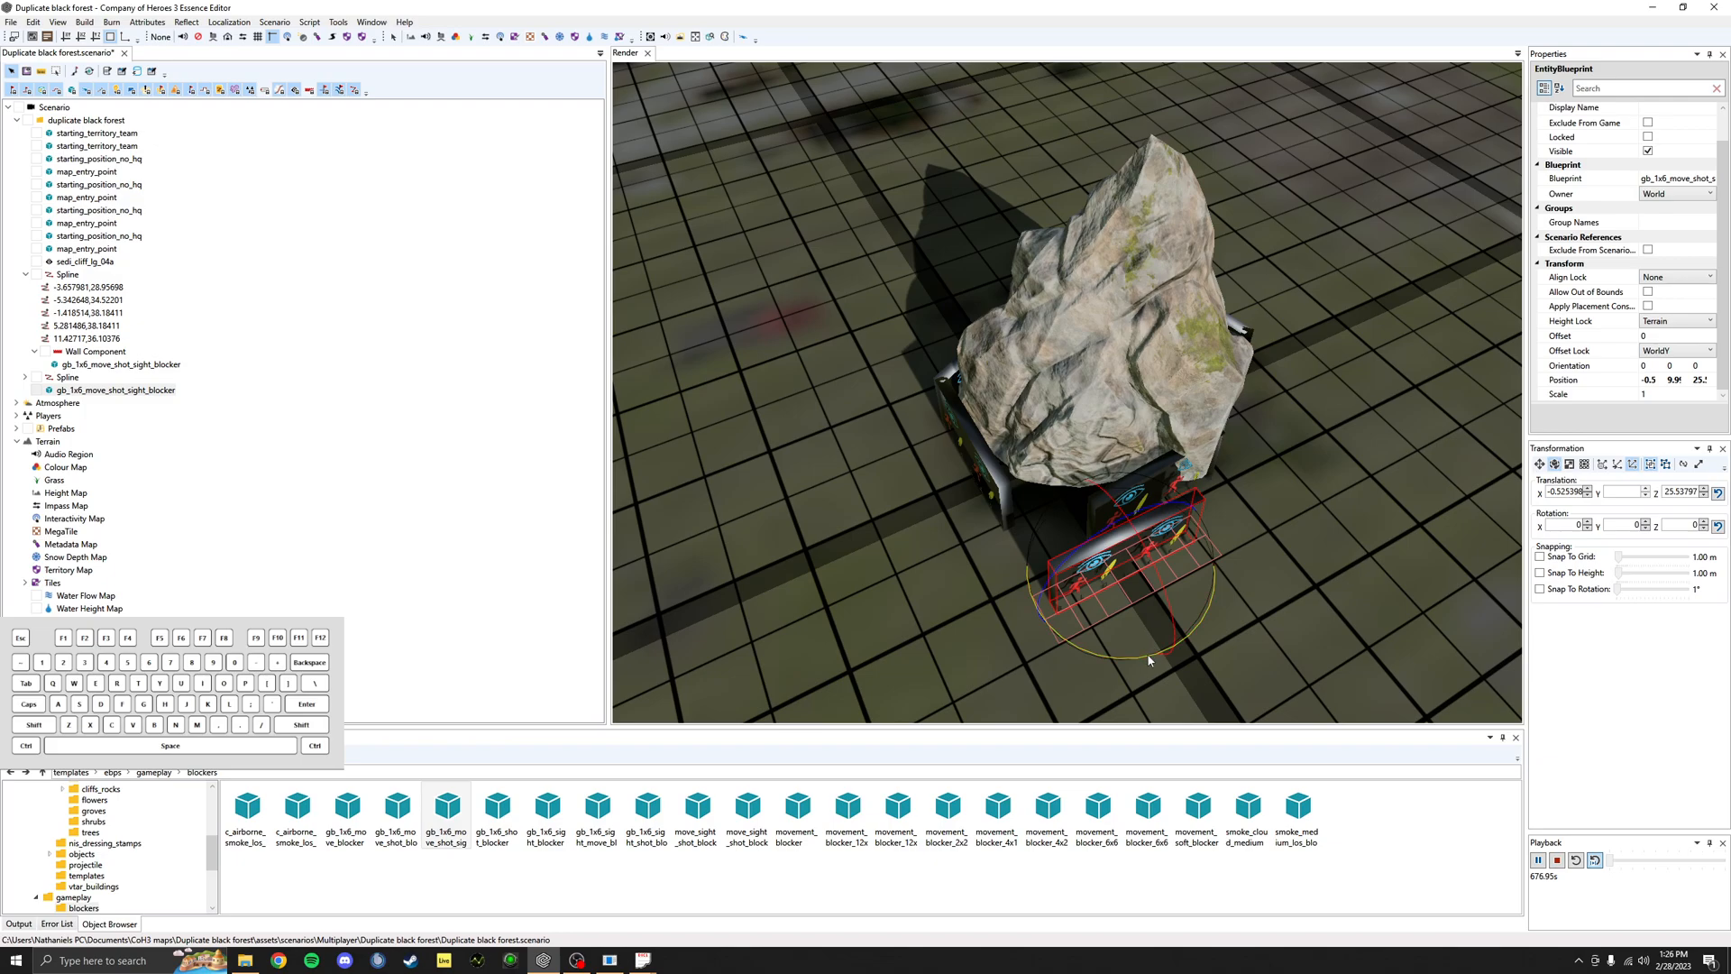
pyautogui.moveTo(1122, 664); pyautogui.dragTo(1065, 503)
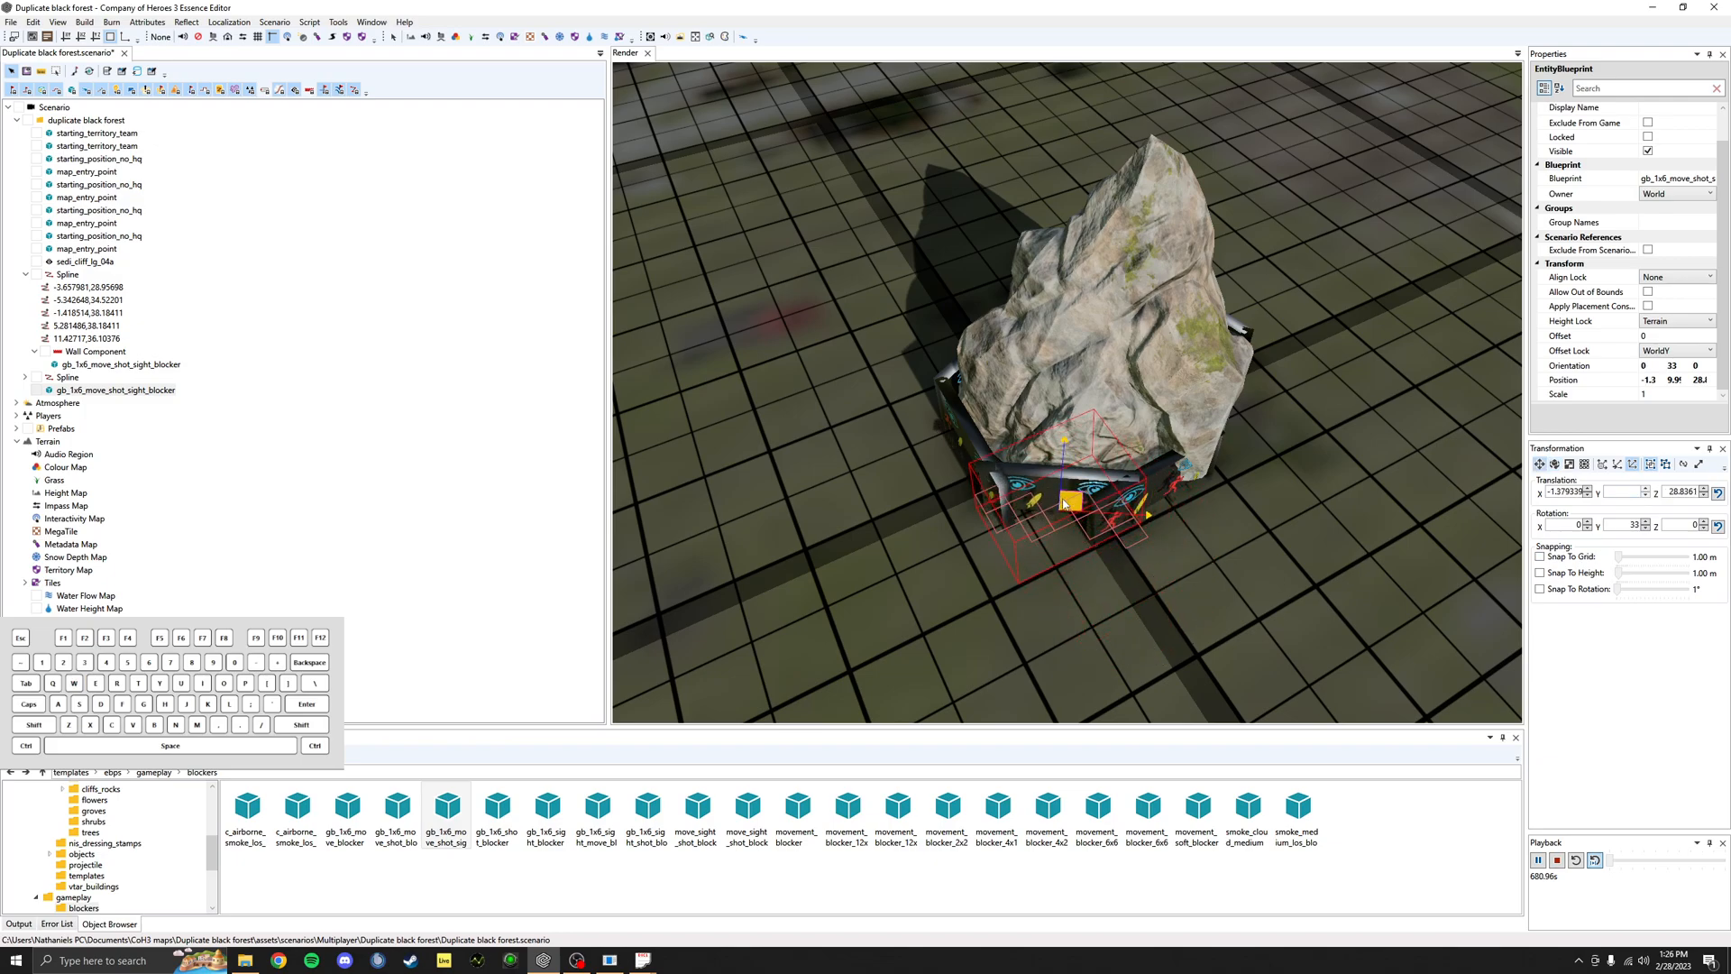
pyautogui.keyDown('alt'); pyautogui.moveTo(1141, 607); pyautogui.dragTo(925, 335); pyautogui.keyUp('alt')
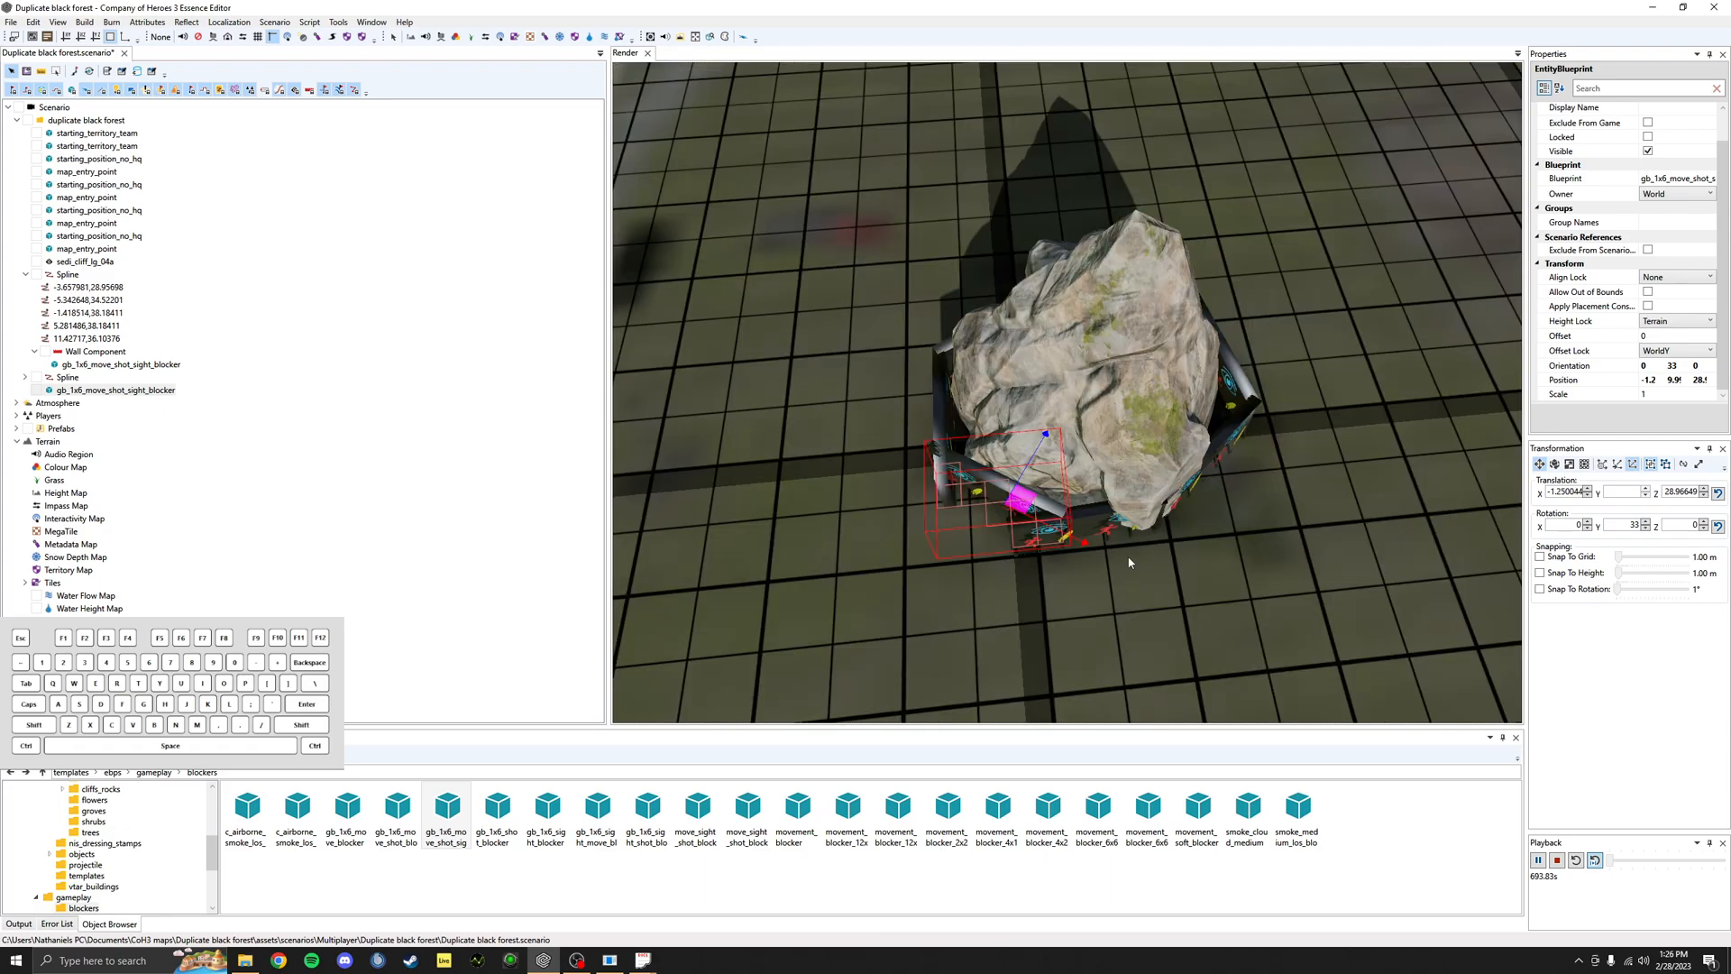
pyautogui.click(1130, 563)
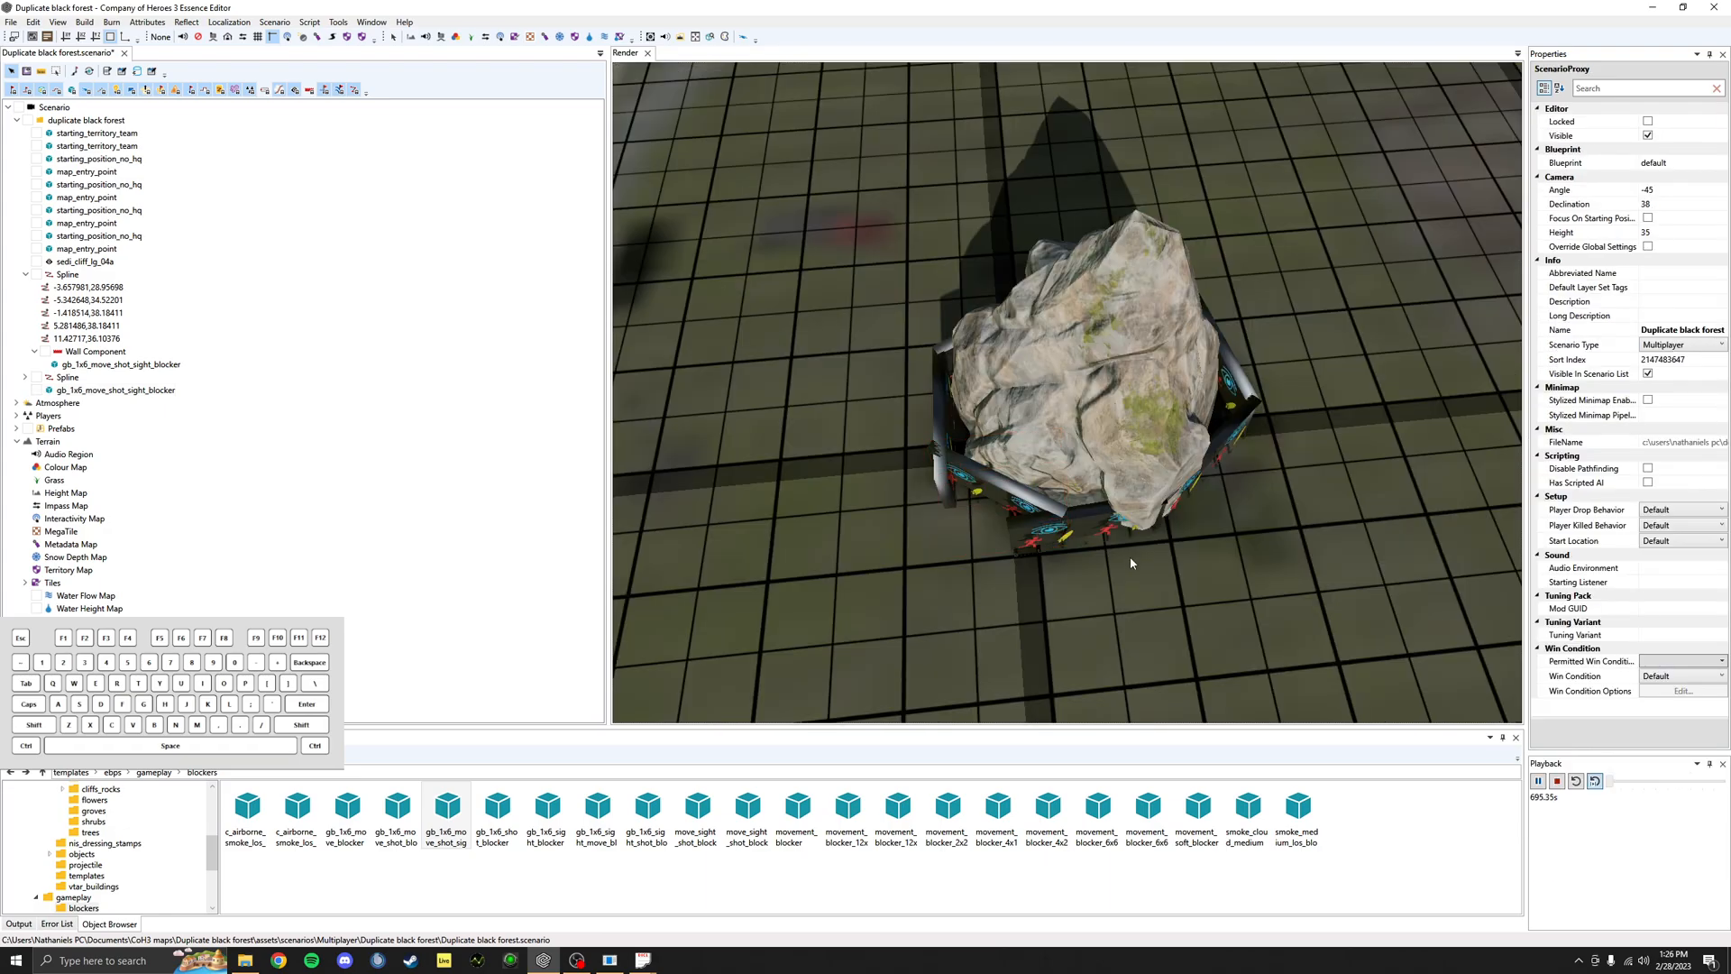
# Step: Display the impass map overlay on the terrain around the rock and its blockers
pyautogui.scroll(-1, 1161, 395)
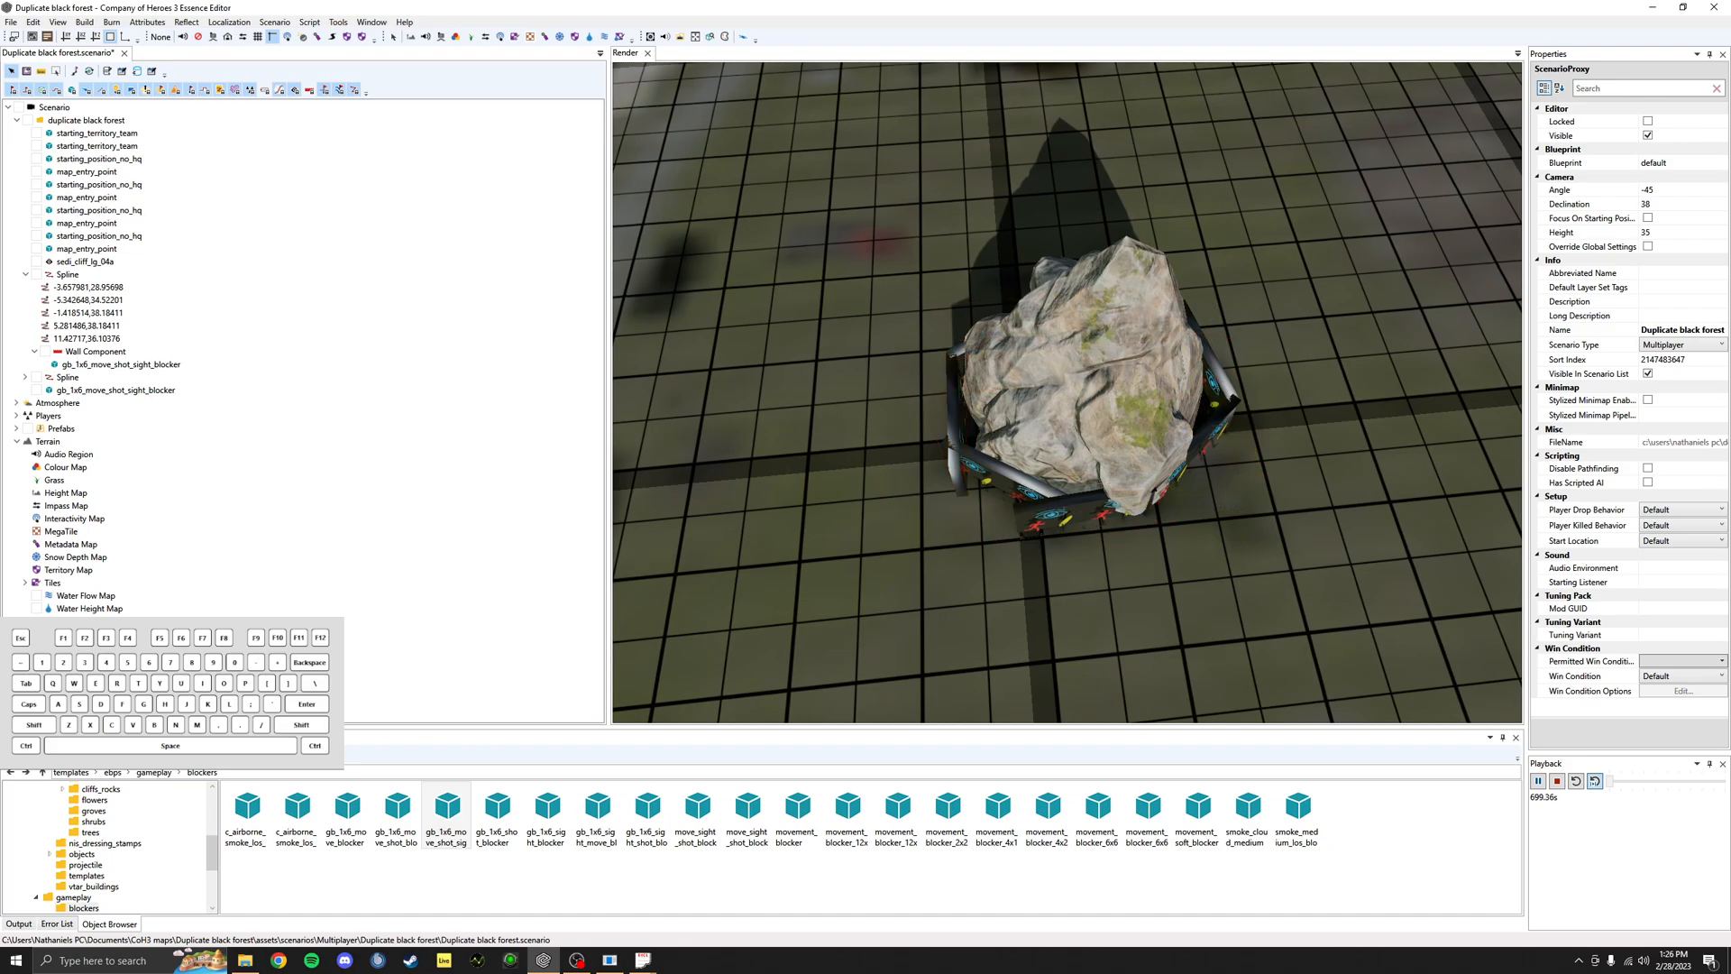
pyautogui.moveTo(1172, 333); pyautogui.dragTo(1198, 316, button='middle')
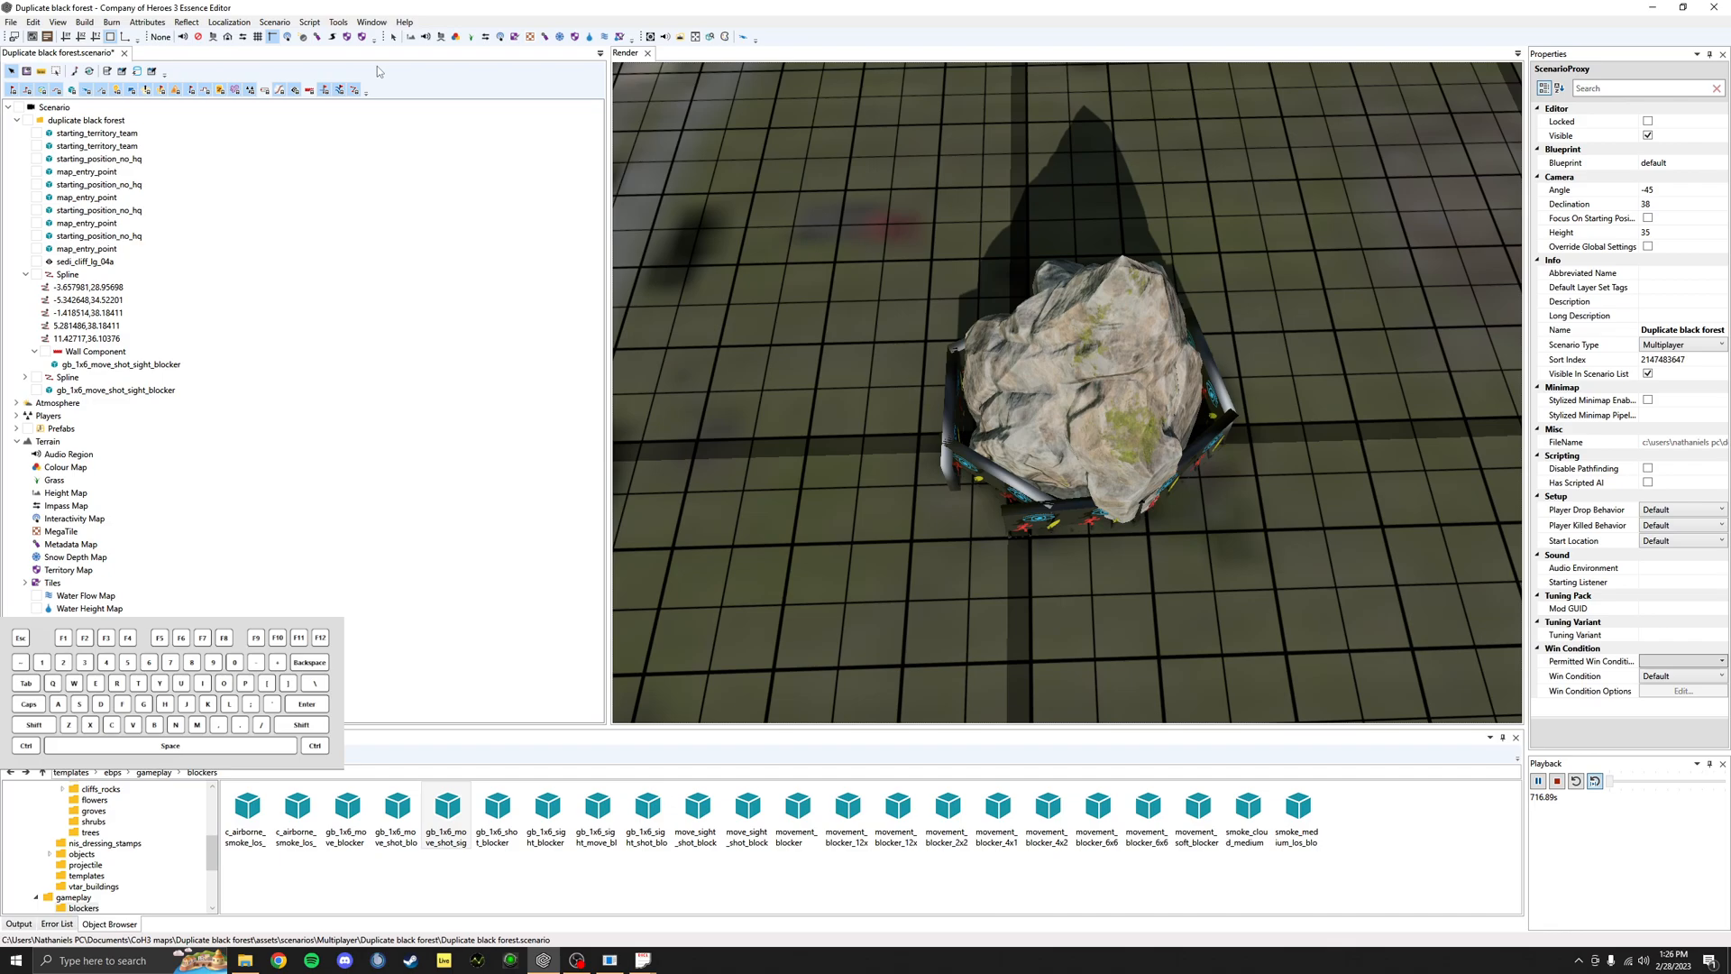
pyautogui.click(486, 38)
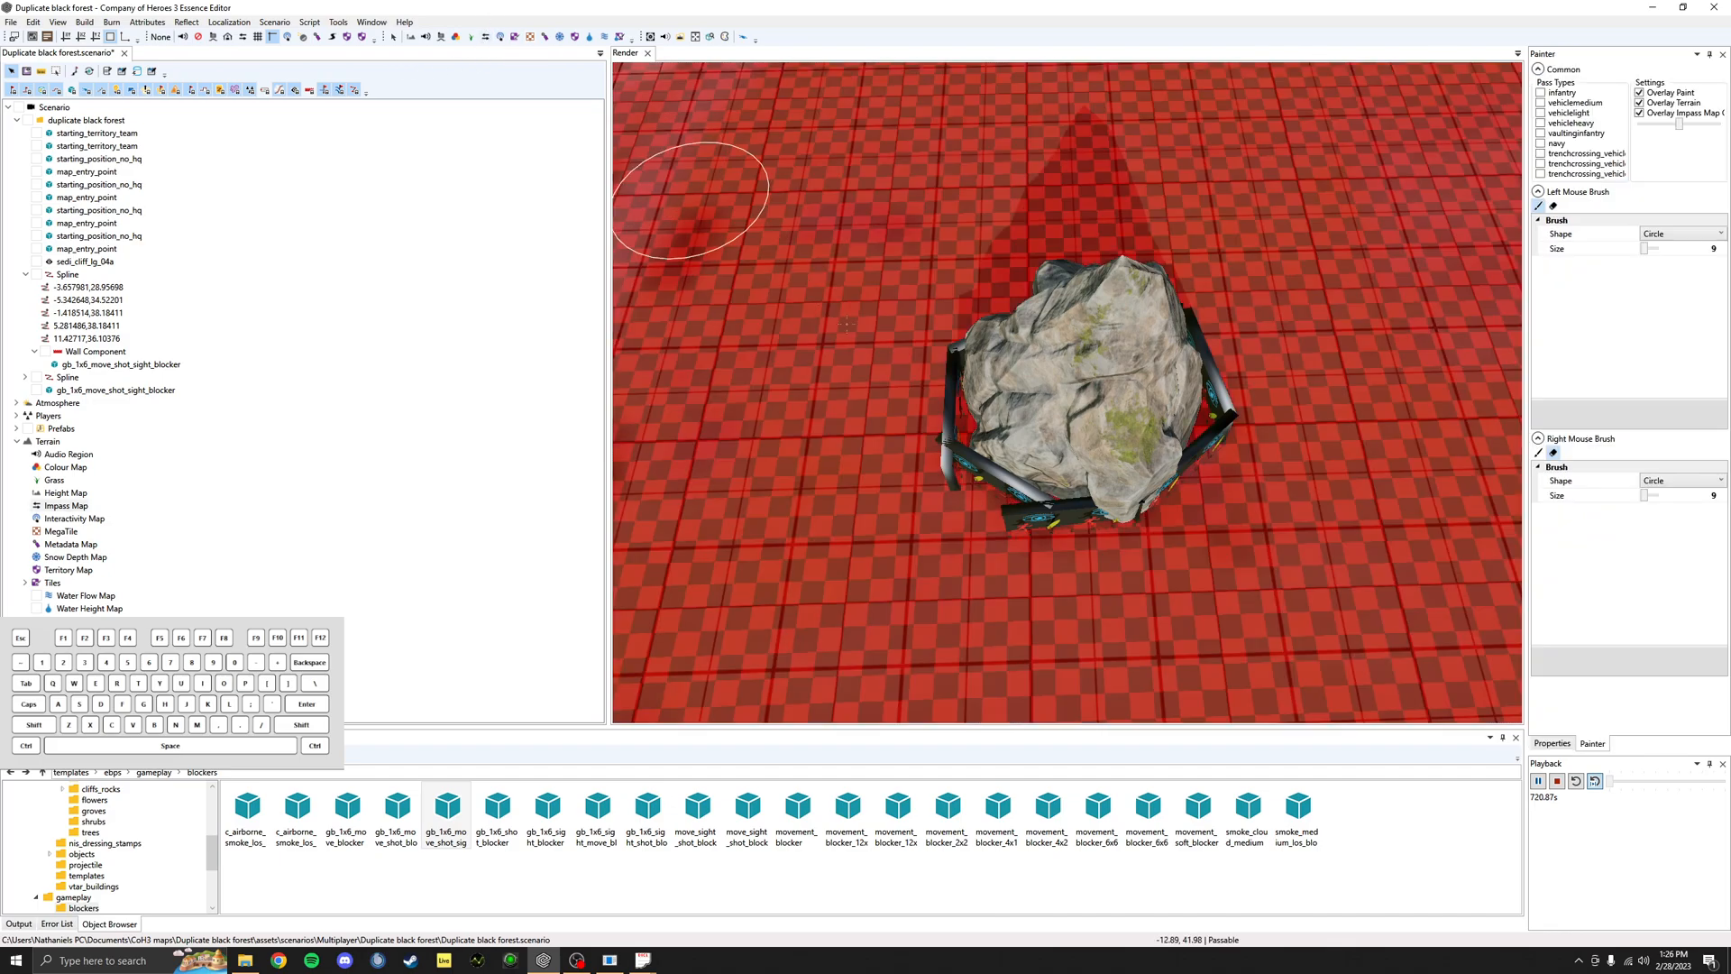
pyautogui.moveTo(1026, 460)
pyautogui.keyDown('alt'); pyautogui.mouseDown()
pyautogui.moveTo(1041, 454)
pyautogui.moveTo(1025, 476)
pyautogui.mouseUp(); pyautogui.keyUp('alt')
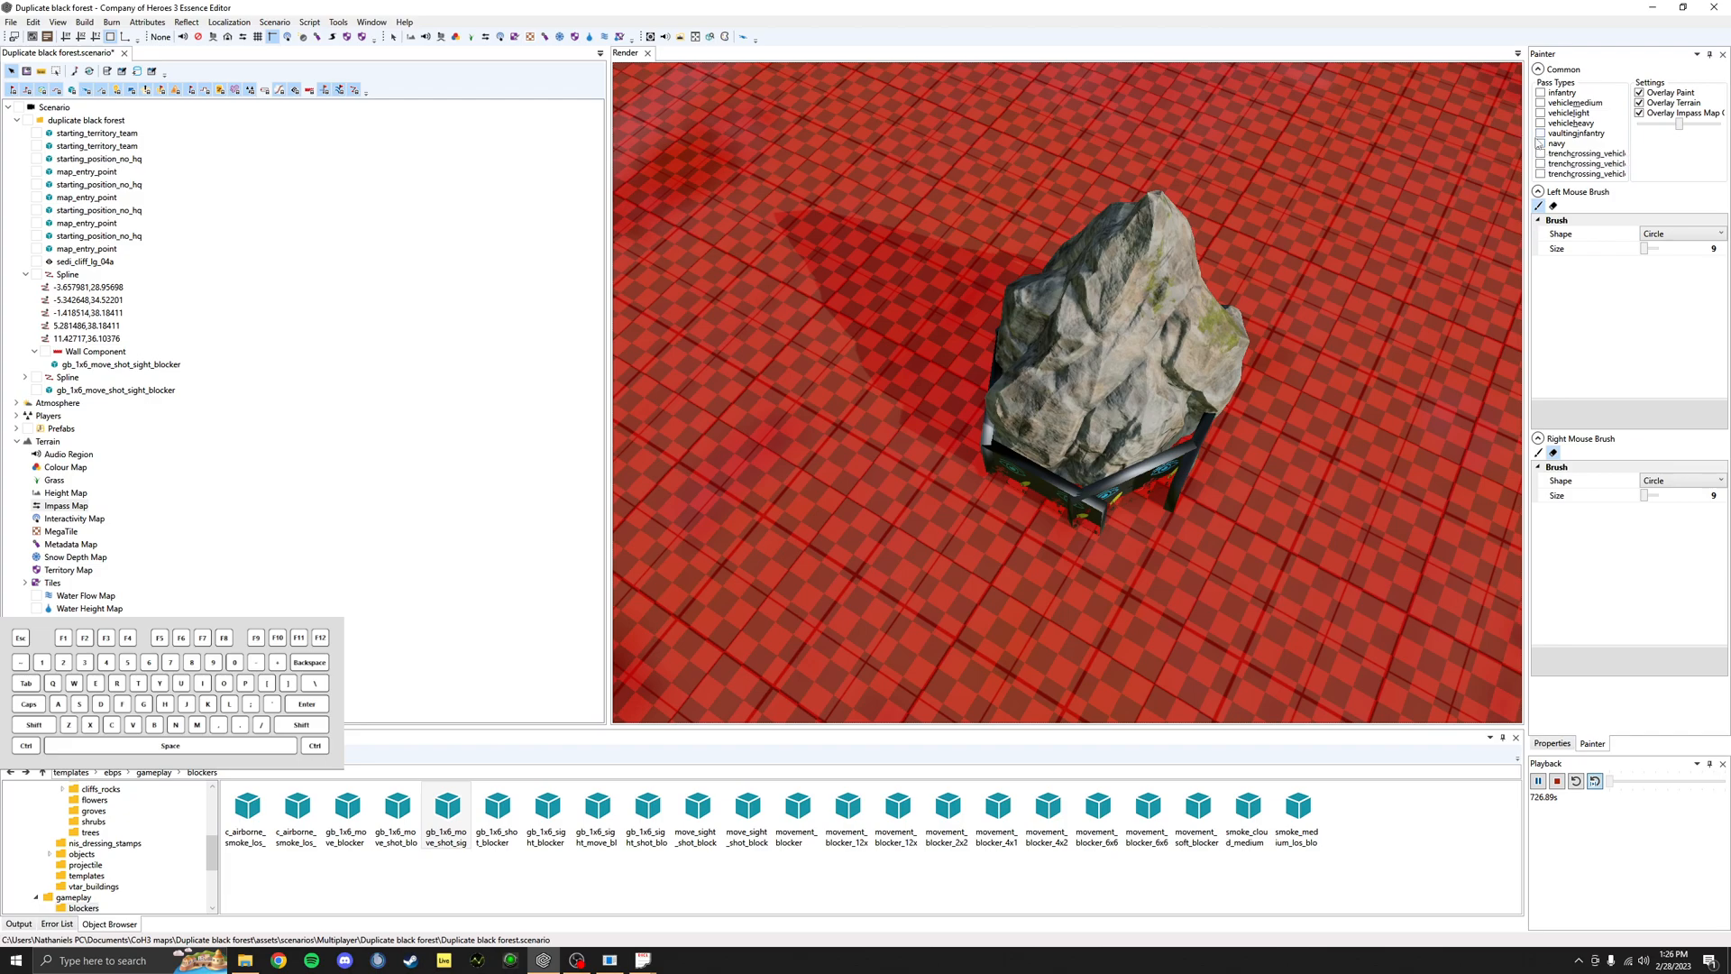
# Step: Enable all pass types except navy for the impass overlay and regenerate the impass data around the blockers
pyautogui.click(1541, 93)
pyautogui.click(1541, 104)
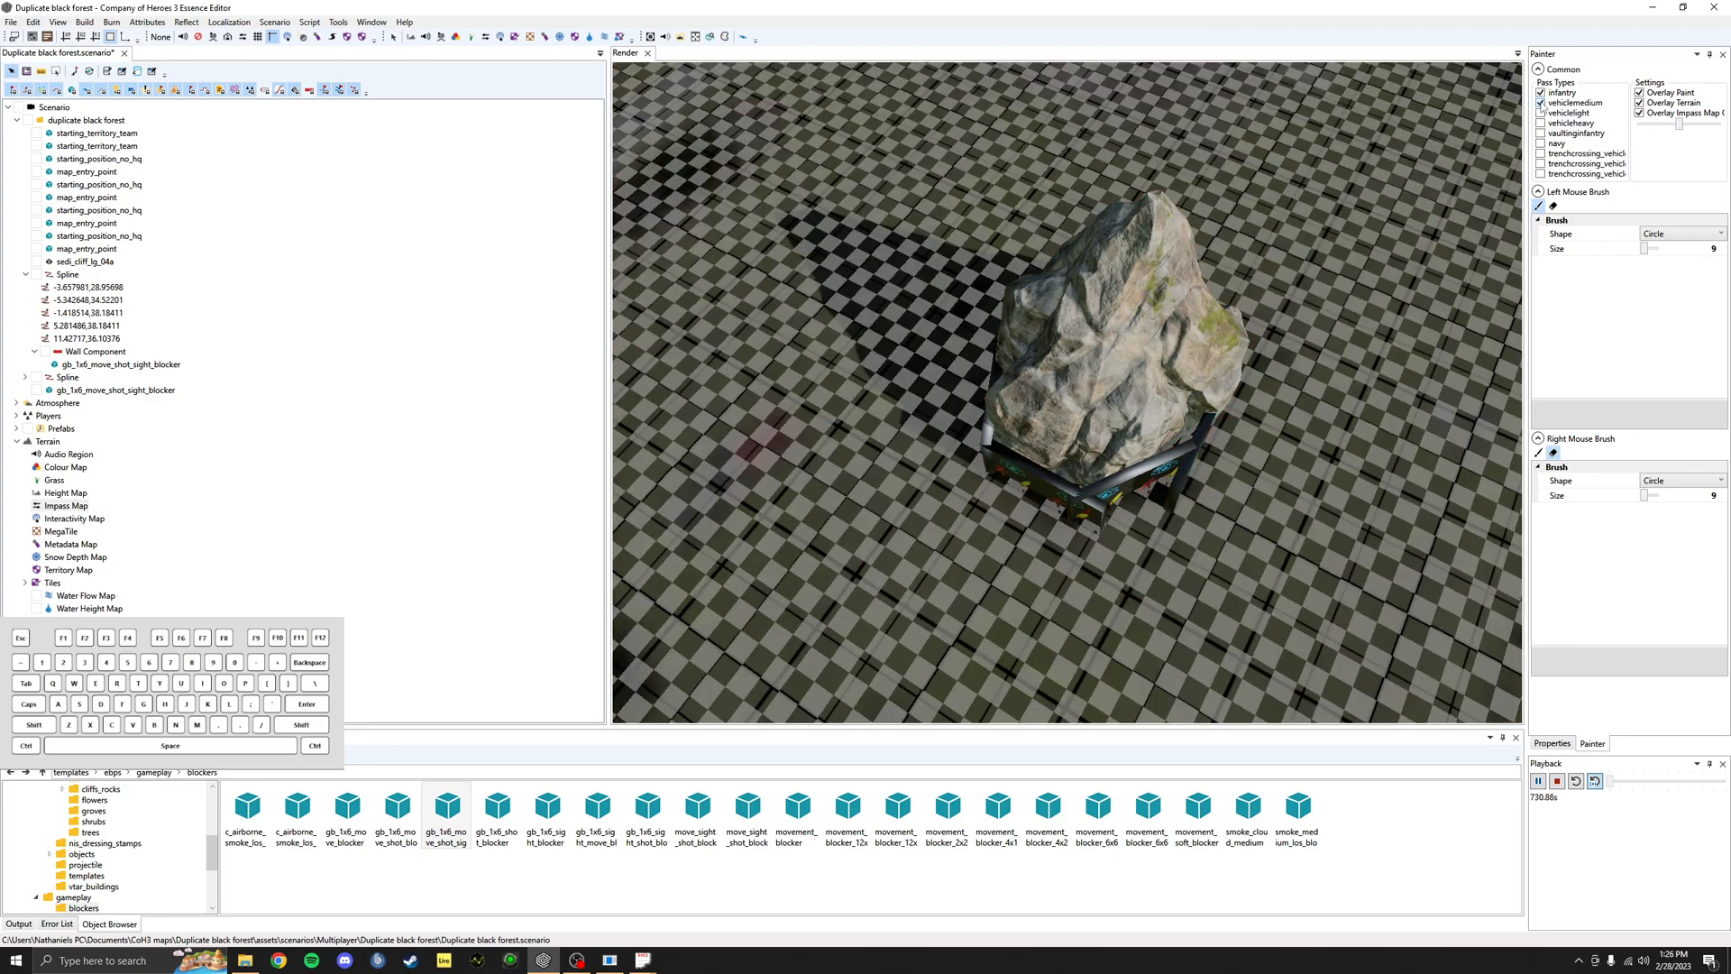
pyautogui.click(1542, 114)
pyautogui.click(1541, 134)
pyautogui.click(1542, 154)
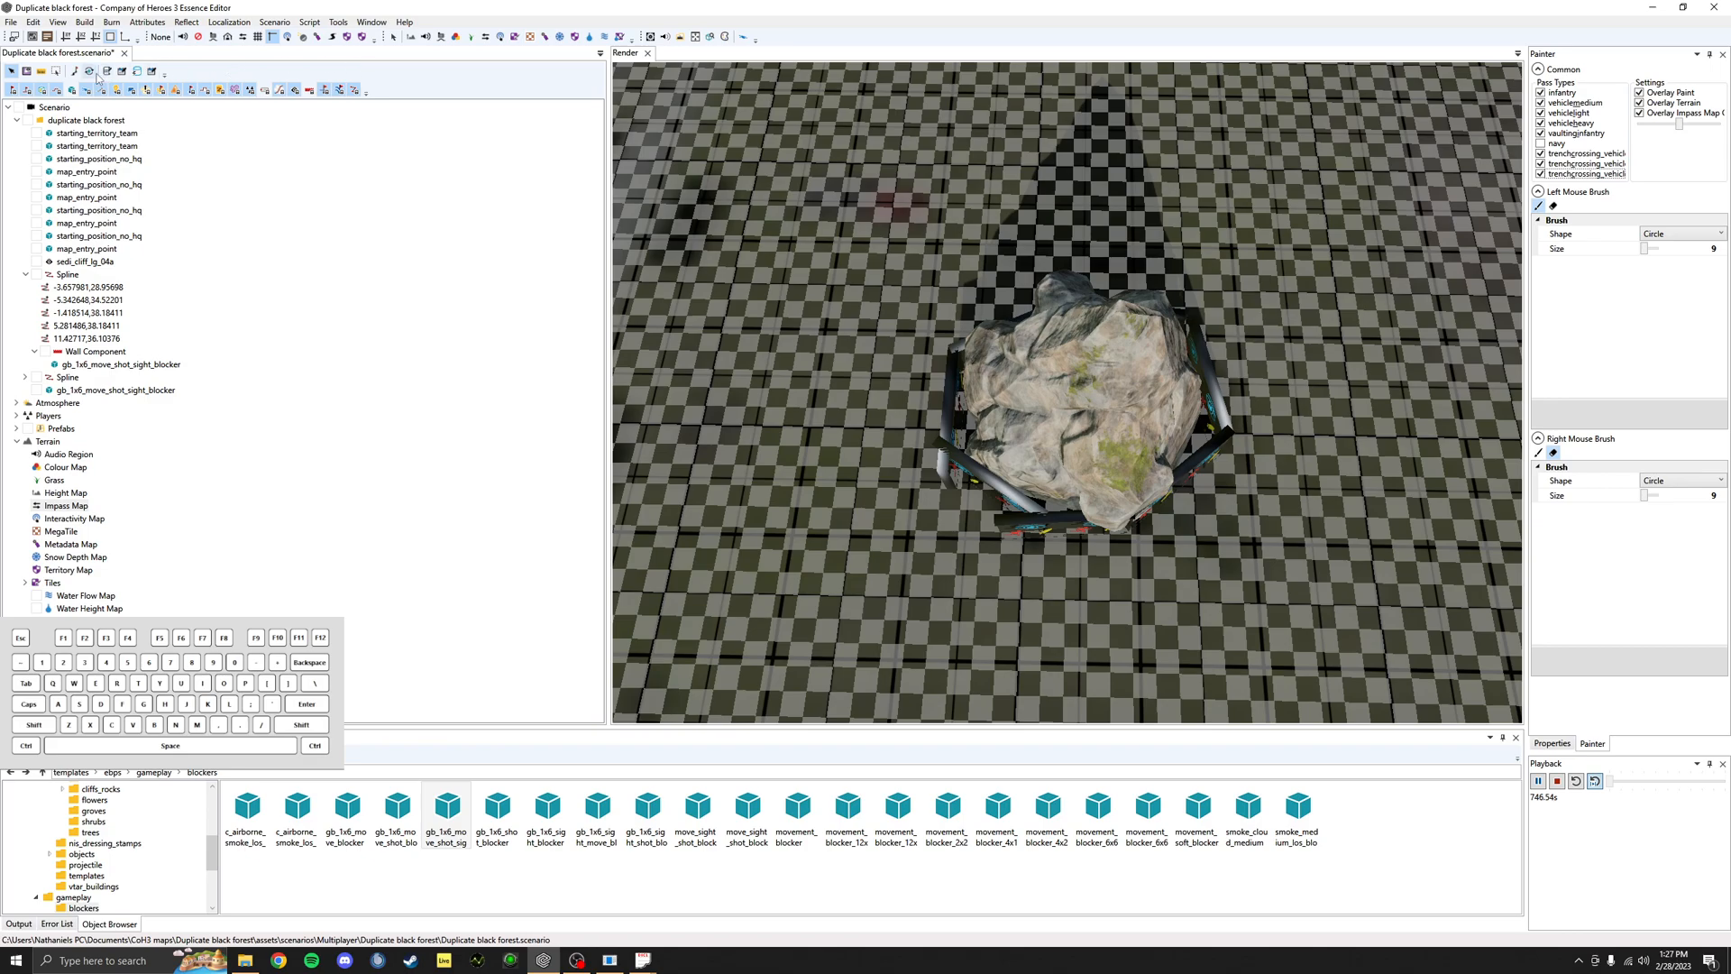
pyautogui.click(94, 75)
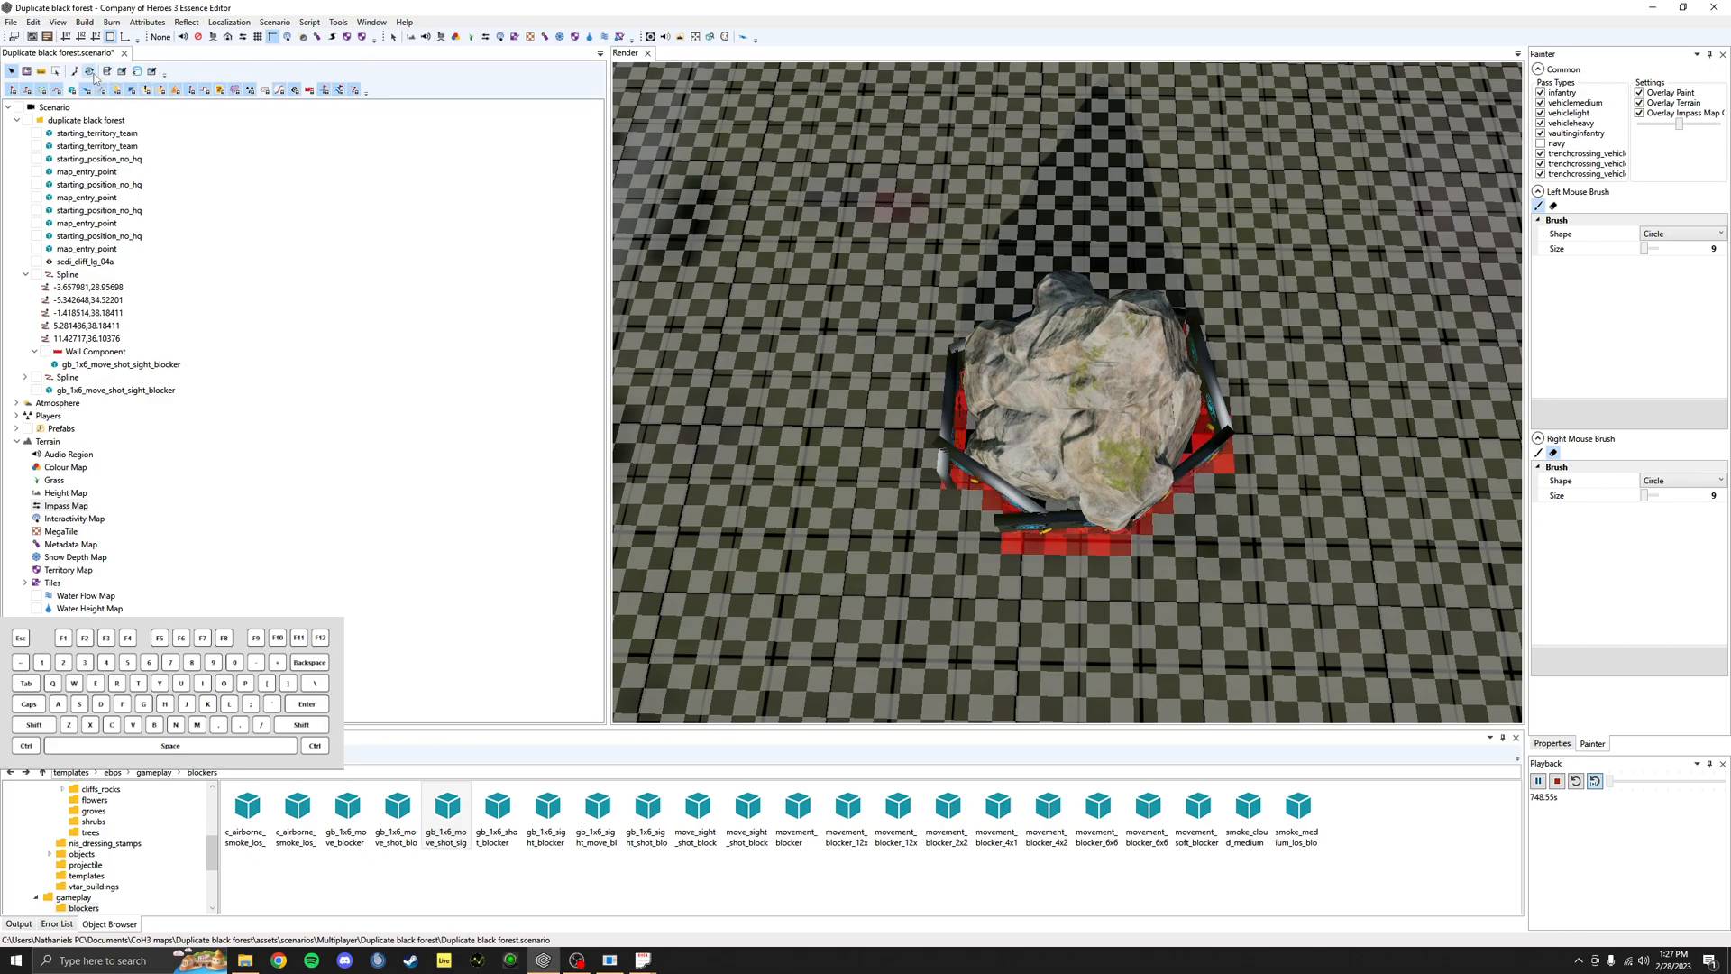
# Step: Hide the sedi_cliff_lg_04a rock and paint the ground inside the blocker ring impassable with the size 9 circle brush
pyautogui.moveTo(942, 514); pyautogui.dragTo(988, 506, button='middle')
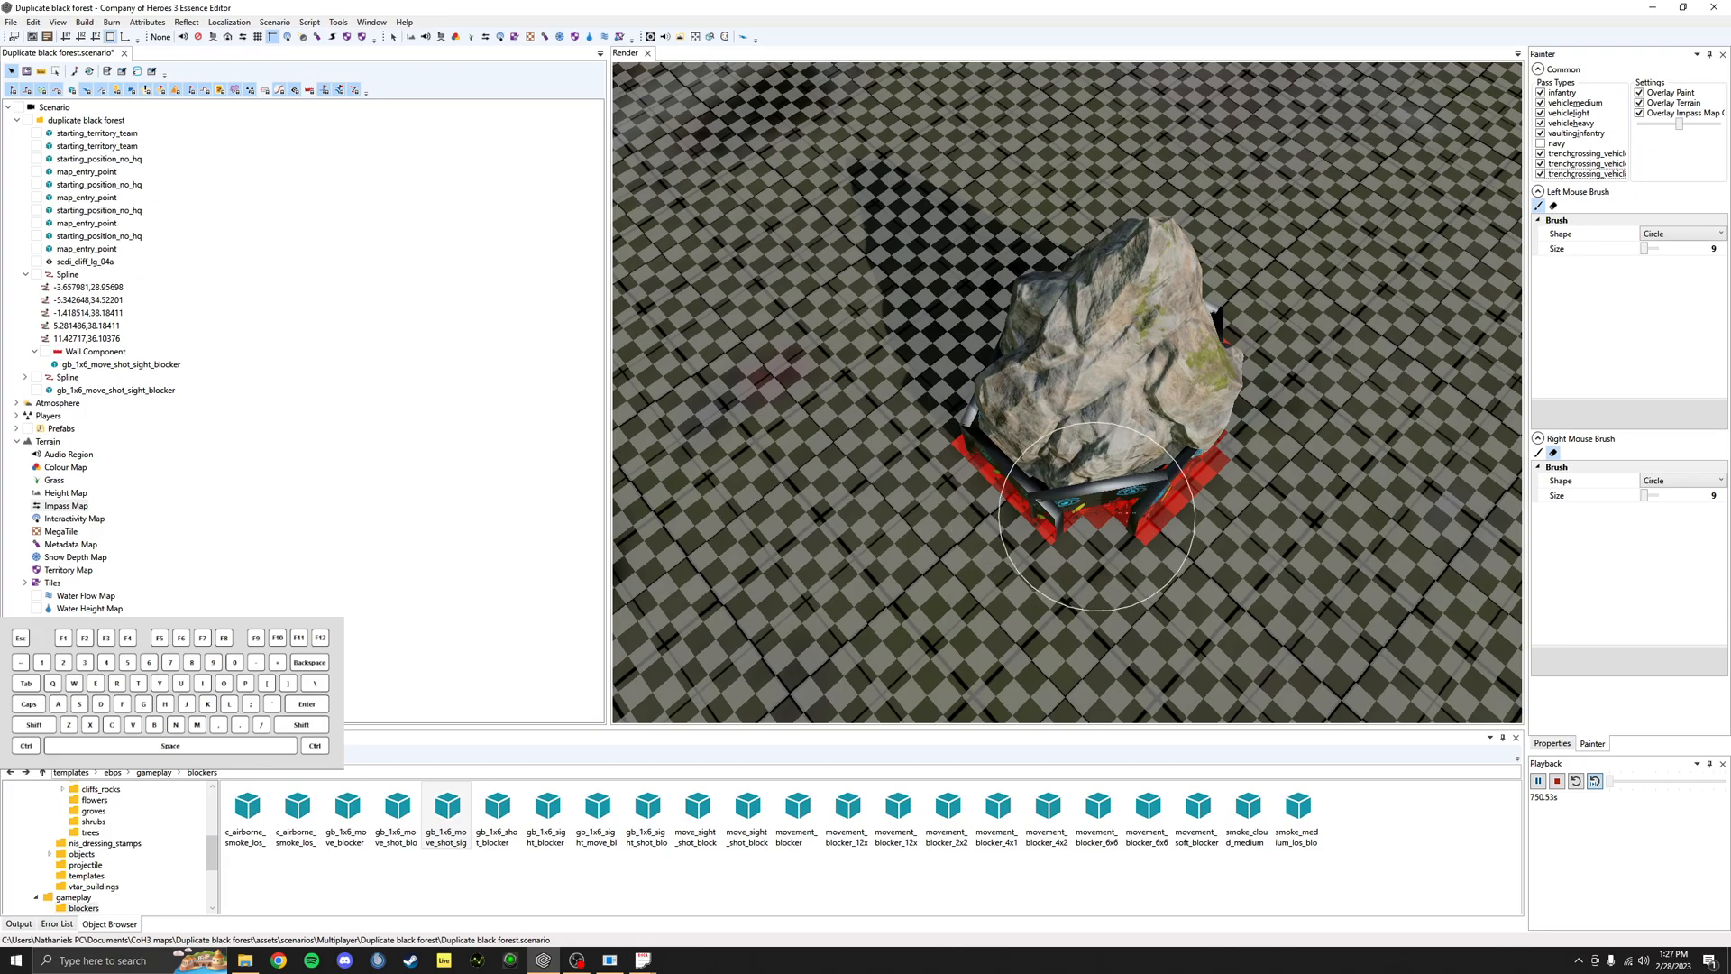
pyautogui.moveTo(1204, 478); pyautogui.dragTo(1069, 478, button='middle')
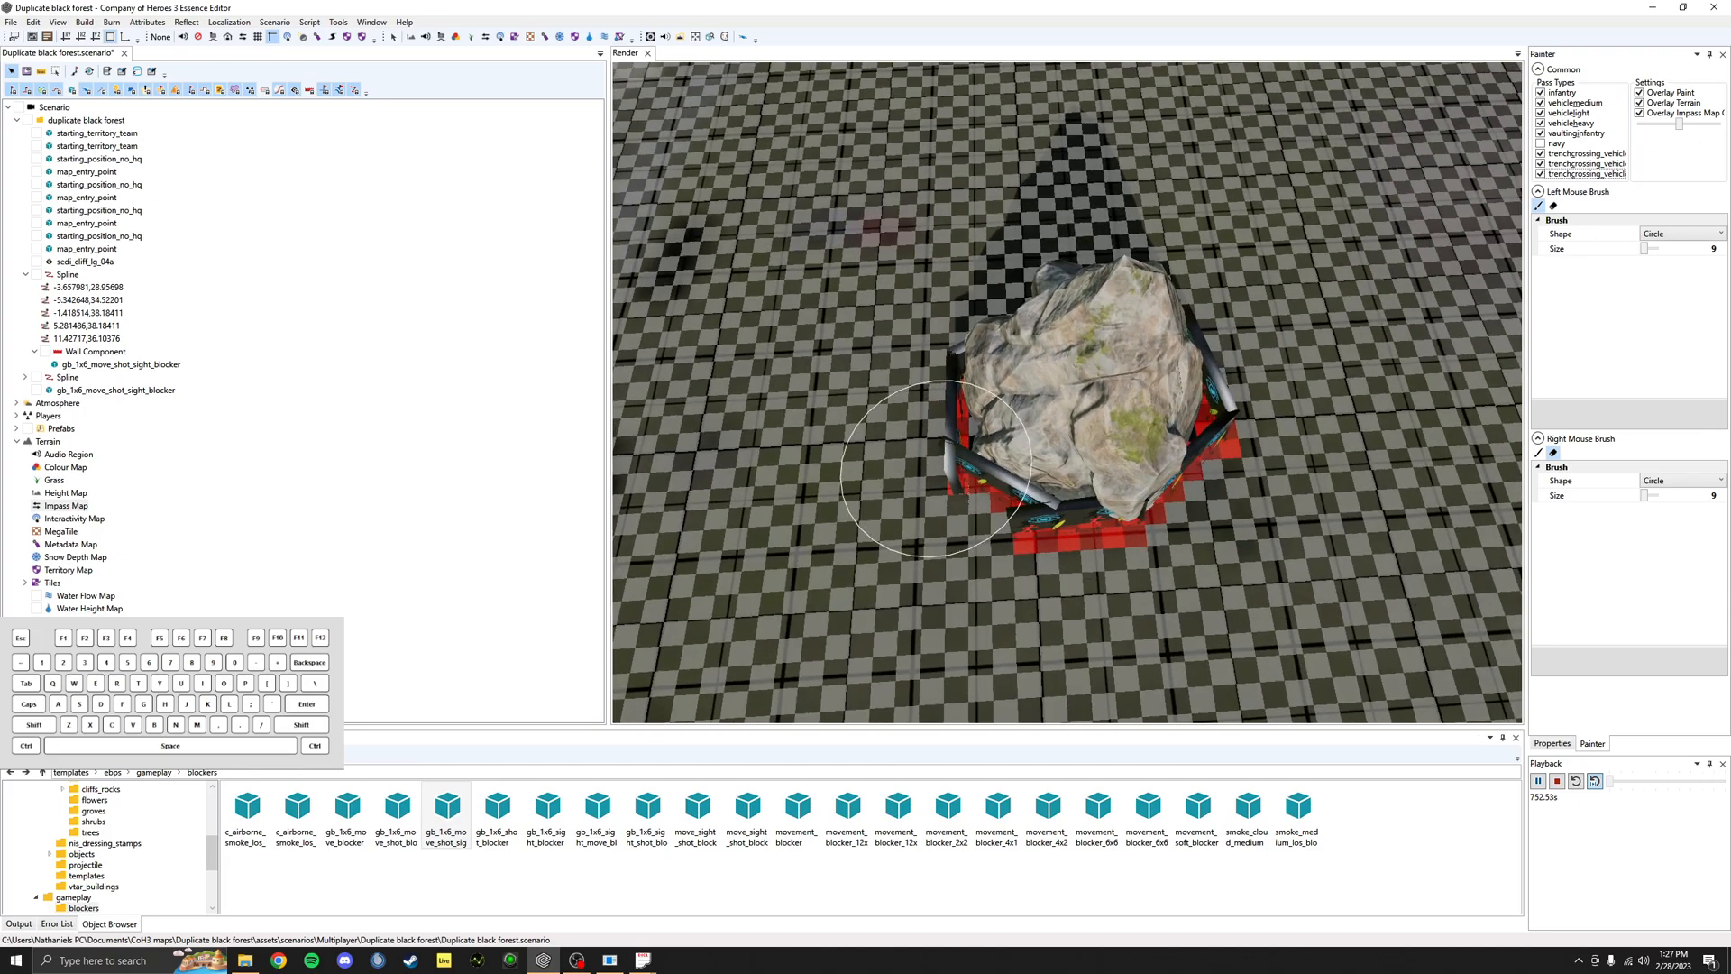
pyautogui.moveTo(1190, 457)
pyautogui.mouseDown(button='middle')
pyautogui.moveTo(1150, 448)
pyautogui.moveTo(1082, 532)
pyautogui.moveTo(1055, 534)
pyautogui.moveTo(1084, 552)
pyautogui.mouseUp(button='middle')
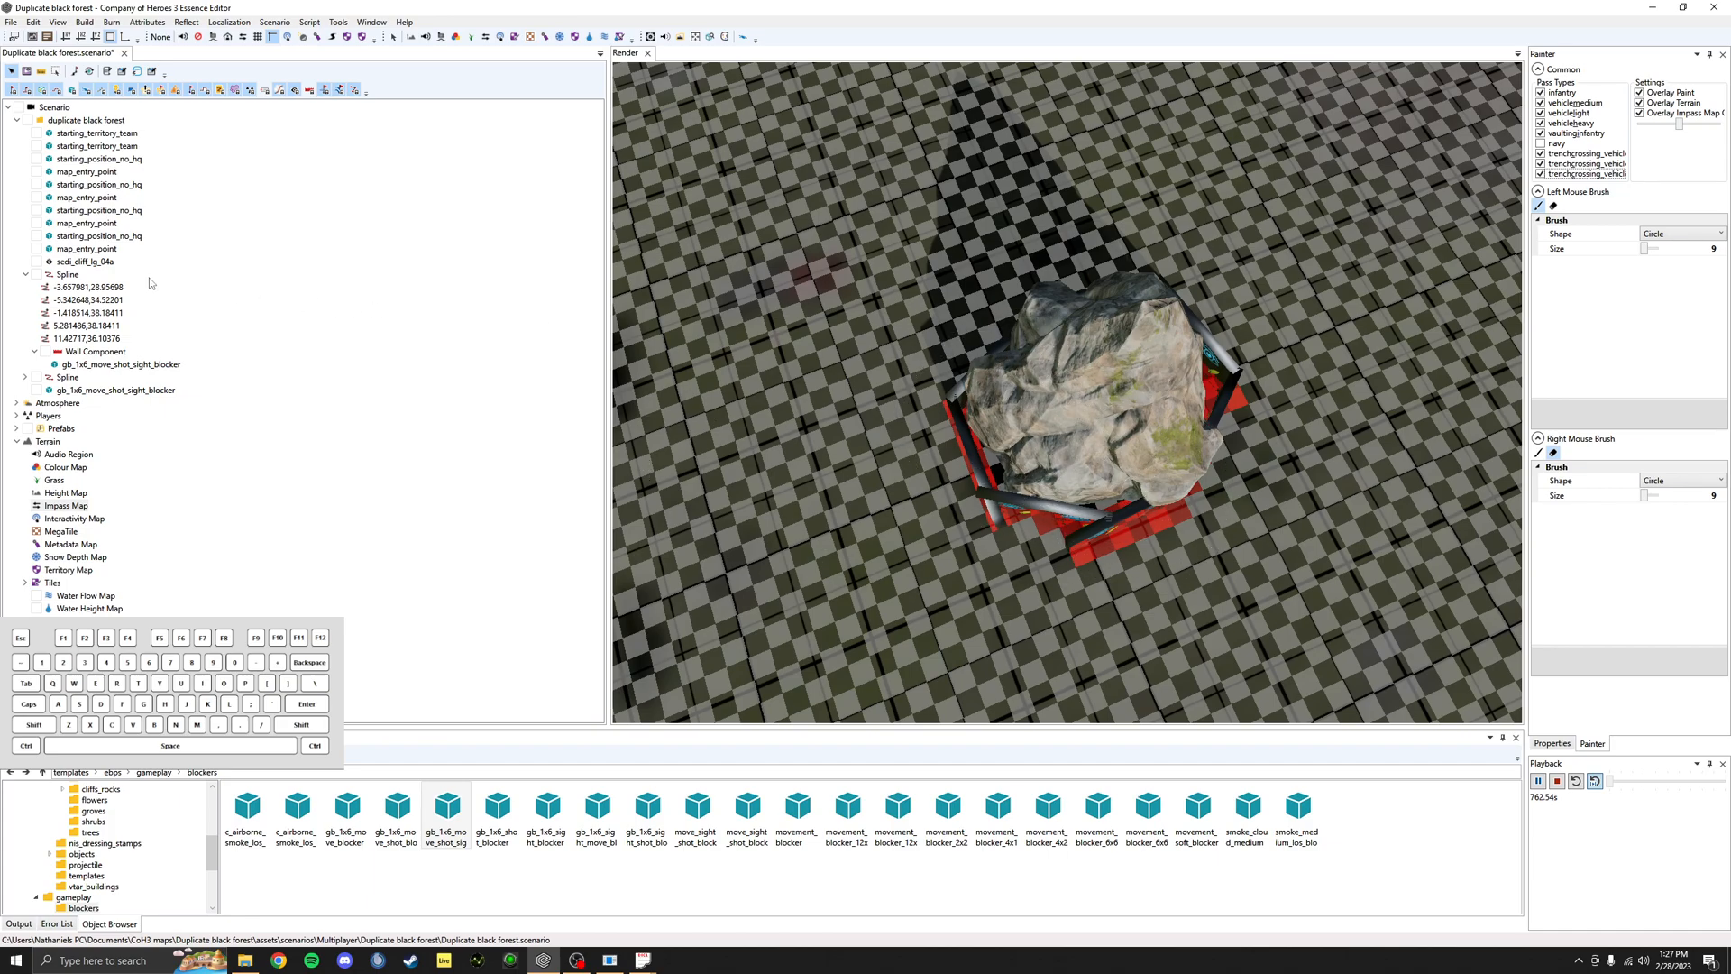
pyautogui.click(37, 261)
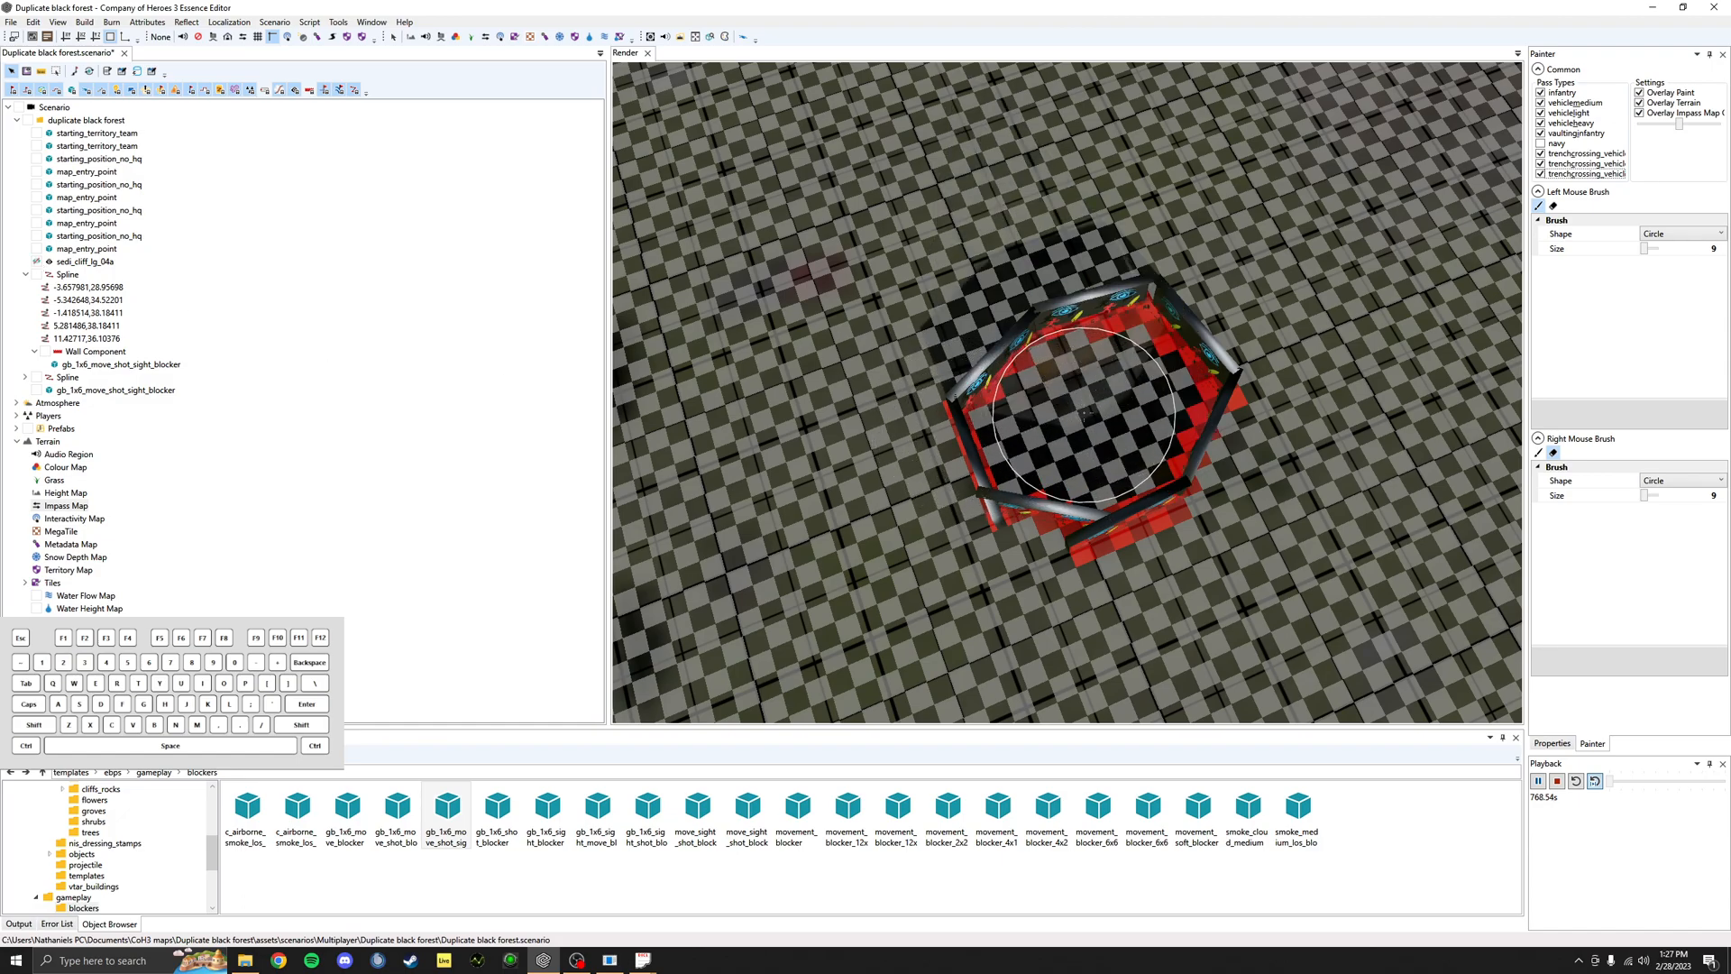
pyautogui.moveTo(1088, 411)
pyautogui.mouseDown()
pyautogui.moveTo(1102, 429)
pyautogui.moveTo(1061, 427)
pyautogui.mouseUp()
pyautogui.moveTo(1042, 424)
pyautogui.mouseDown(button='middle')
pyautogui.moveTo(1017, 411)
pyautogui.moveTo(1341, 171)
pyautogui.mouseUp(button='middle')
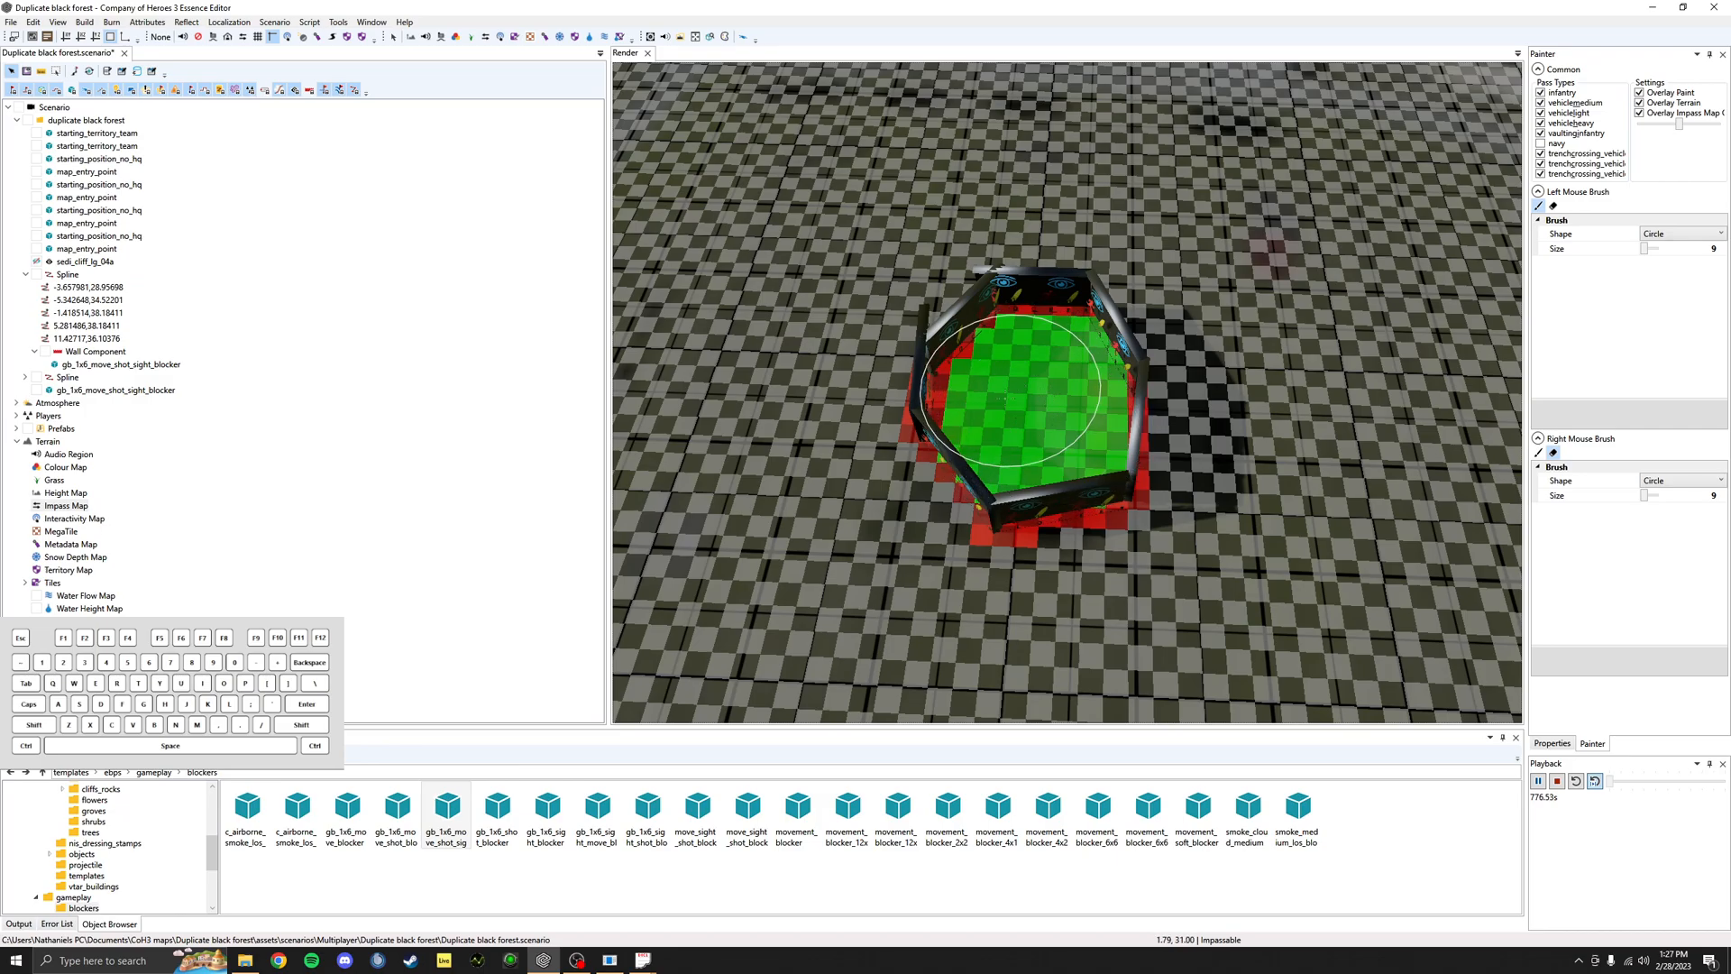
# Step: Show the sedi_cliff_lg_04a rock again over the painted impass area
pyautogui.moveTo(1105, 360)
pyautogui.mouseDown(button='middle')
pyautogui.moveTo(1074, 388)
pyautogui.moveTo(1067, 484)
pyautogui.moveTo(1082, 406)
pyautogui.moveTo(1064, 424)
pyautogui.moveTo(1110, 442)
pyautogui.mouseUp(button='middle')
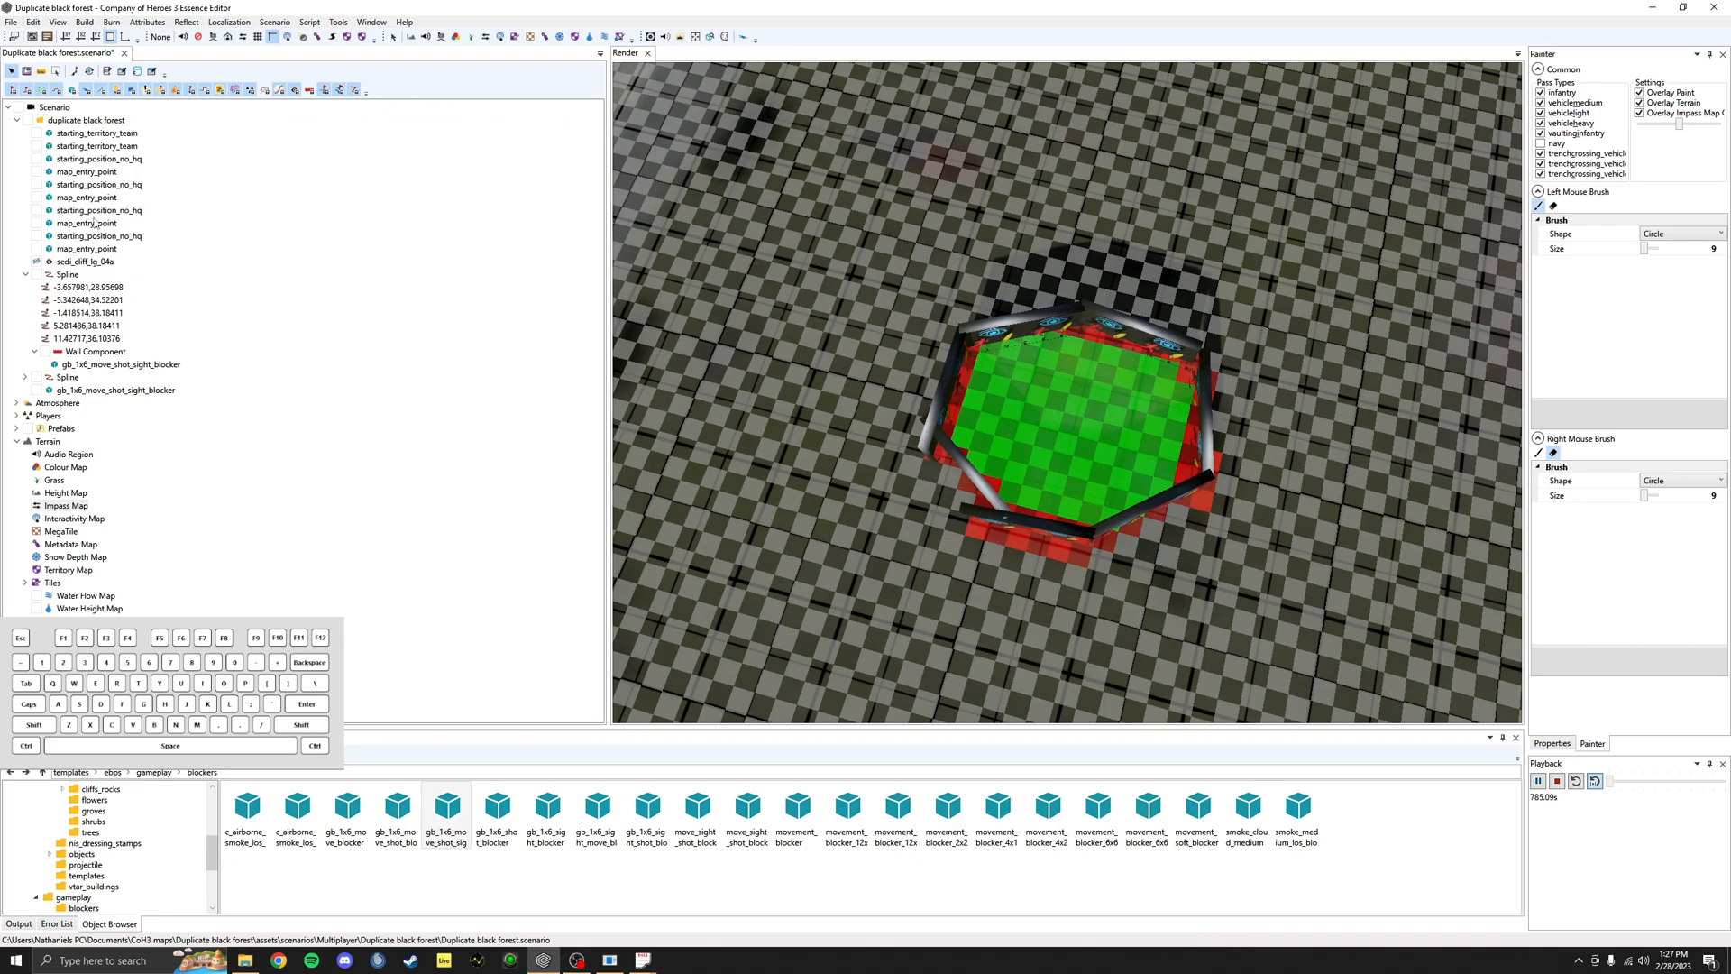
pyautogui.click(38, 263)
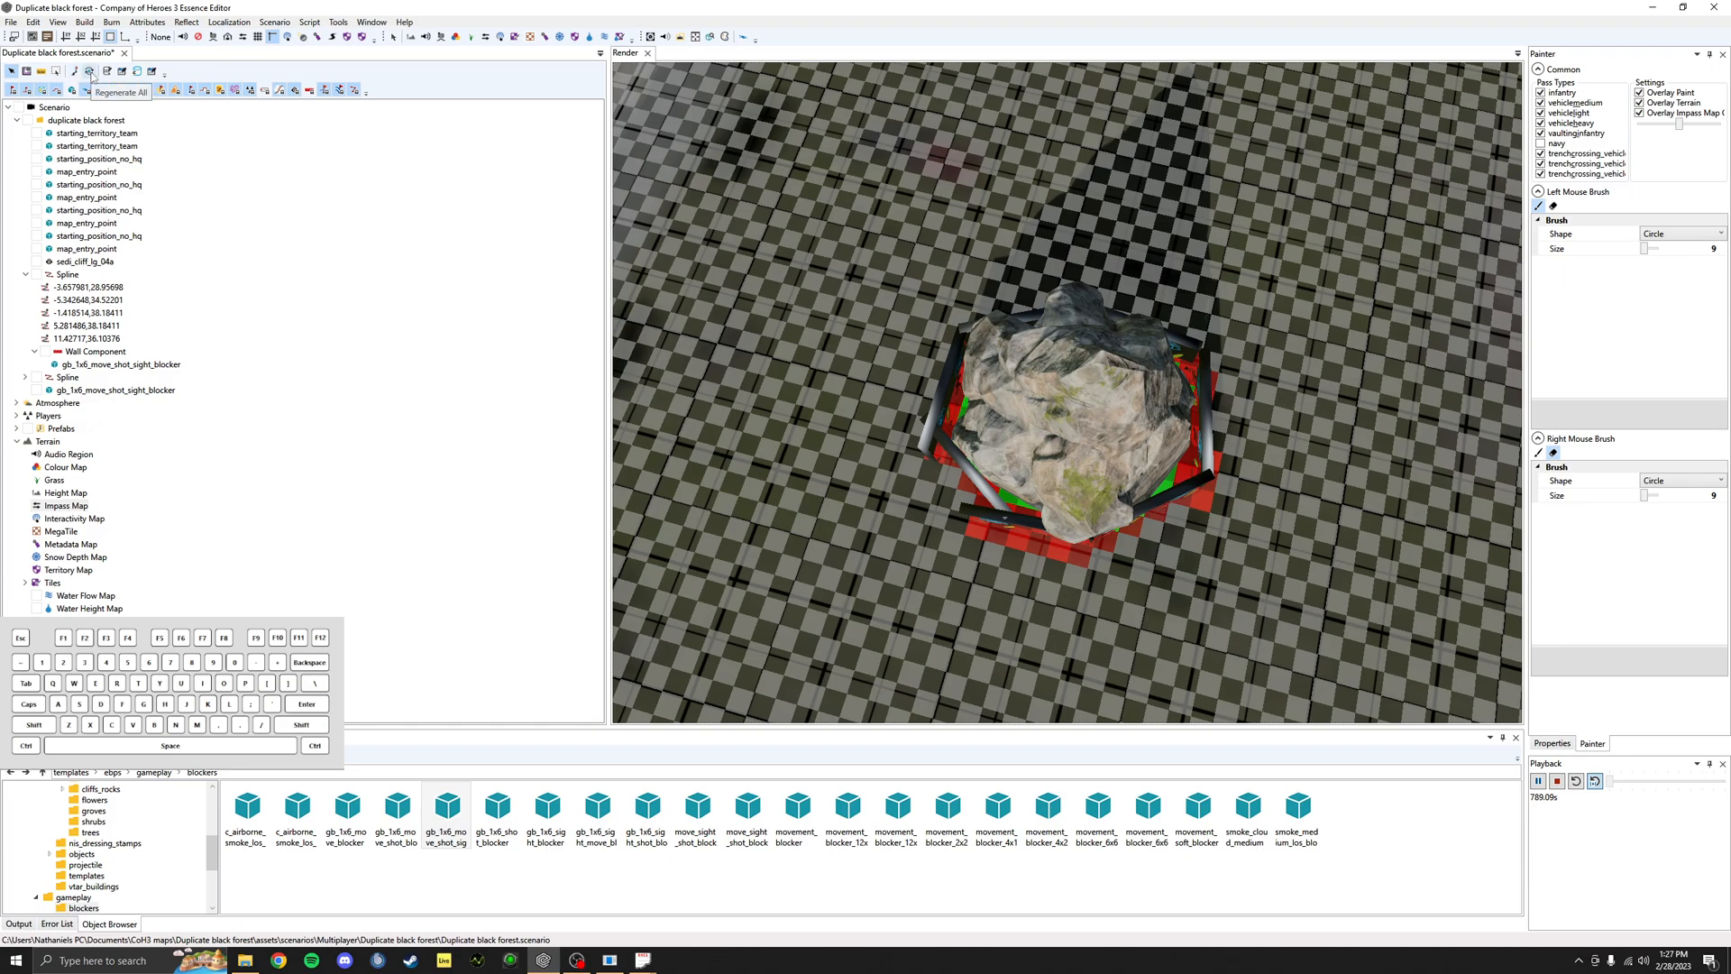
pyautogui.keyDown('alt'); pyautogui.moveTo(1059, 349); pyautogui.dragTo(911, 188); pyautogui.keyUp('alt')
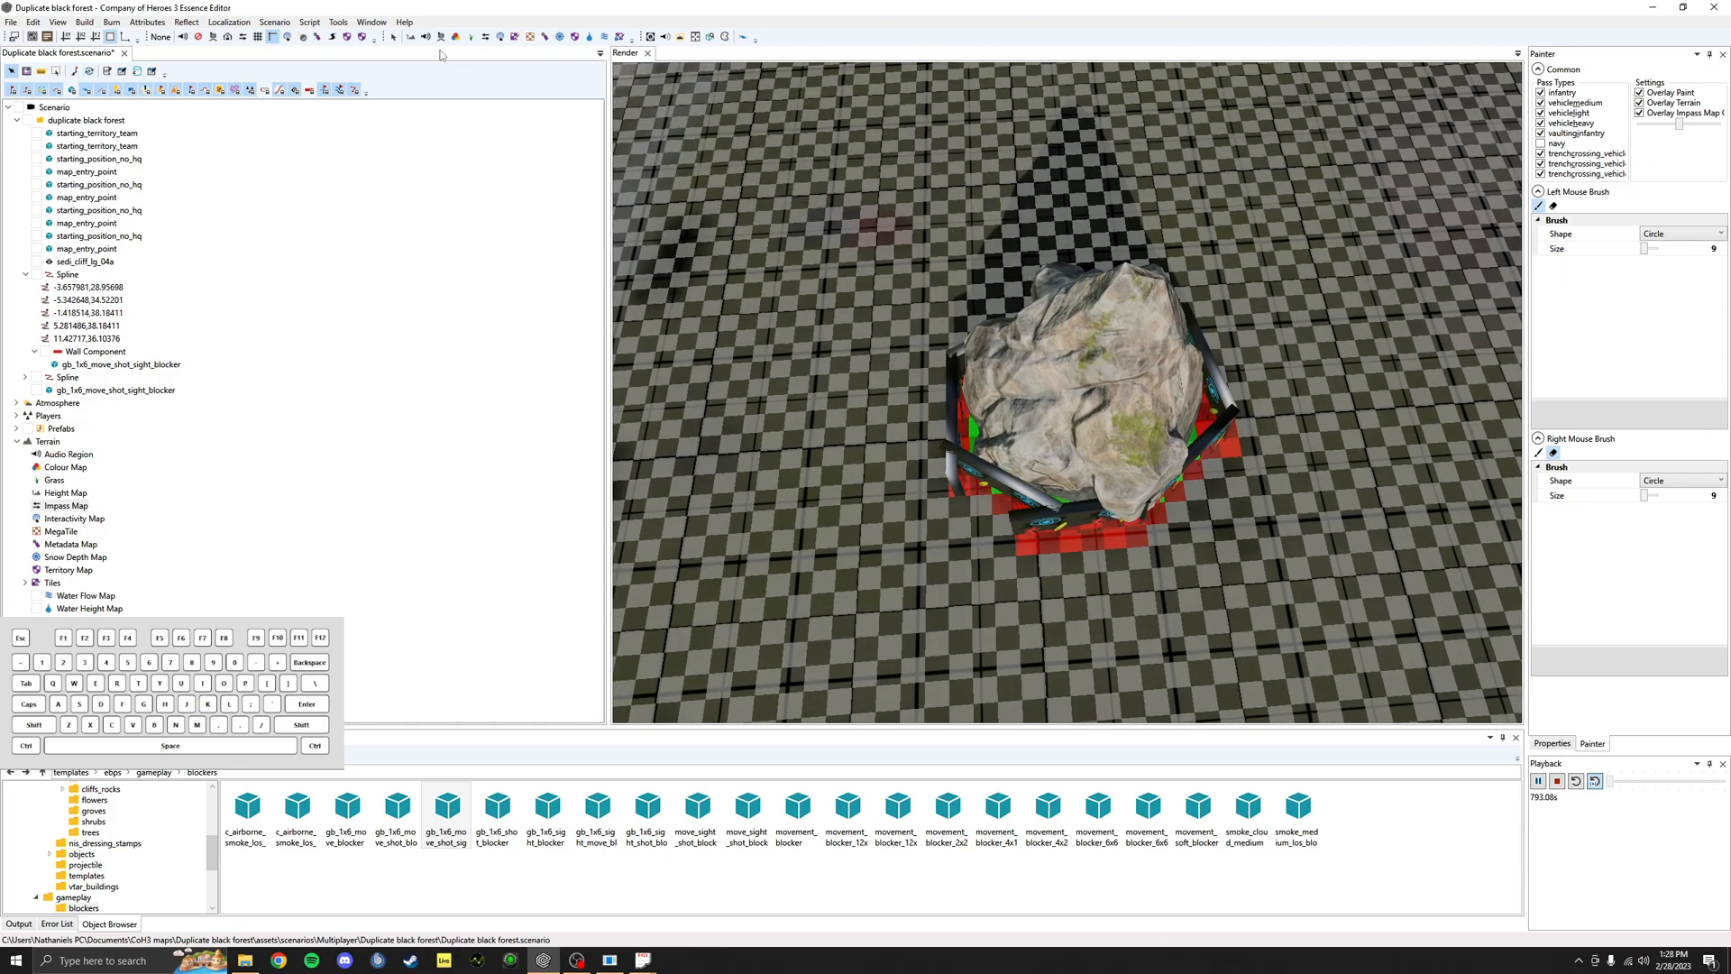
# Step: Leave impass painting and display the path map overlay around the rock and its blockers
pyautogui.click(394, 38)
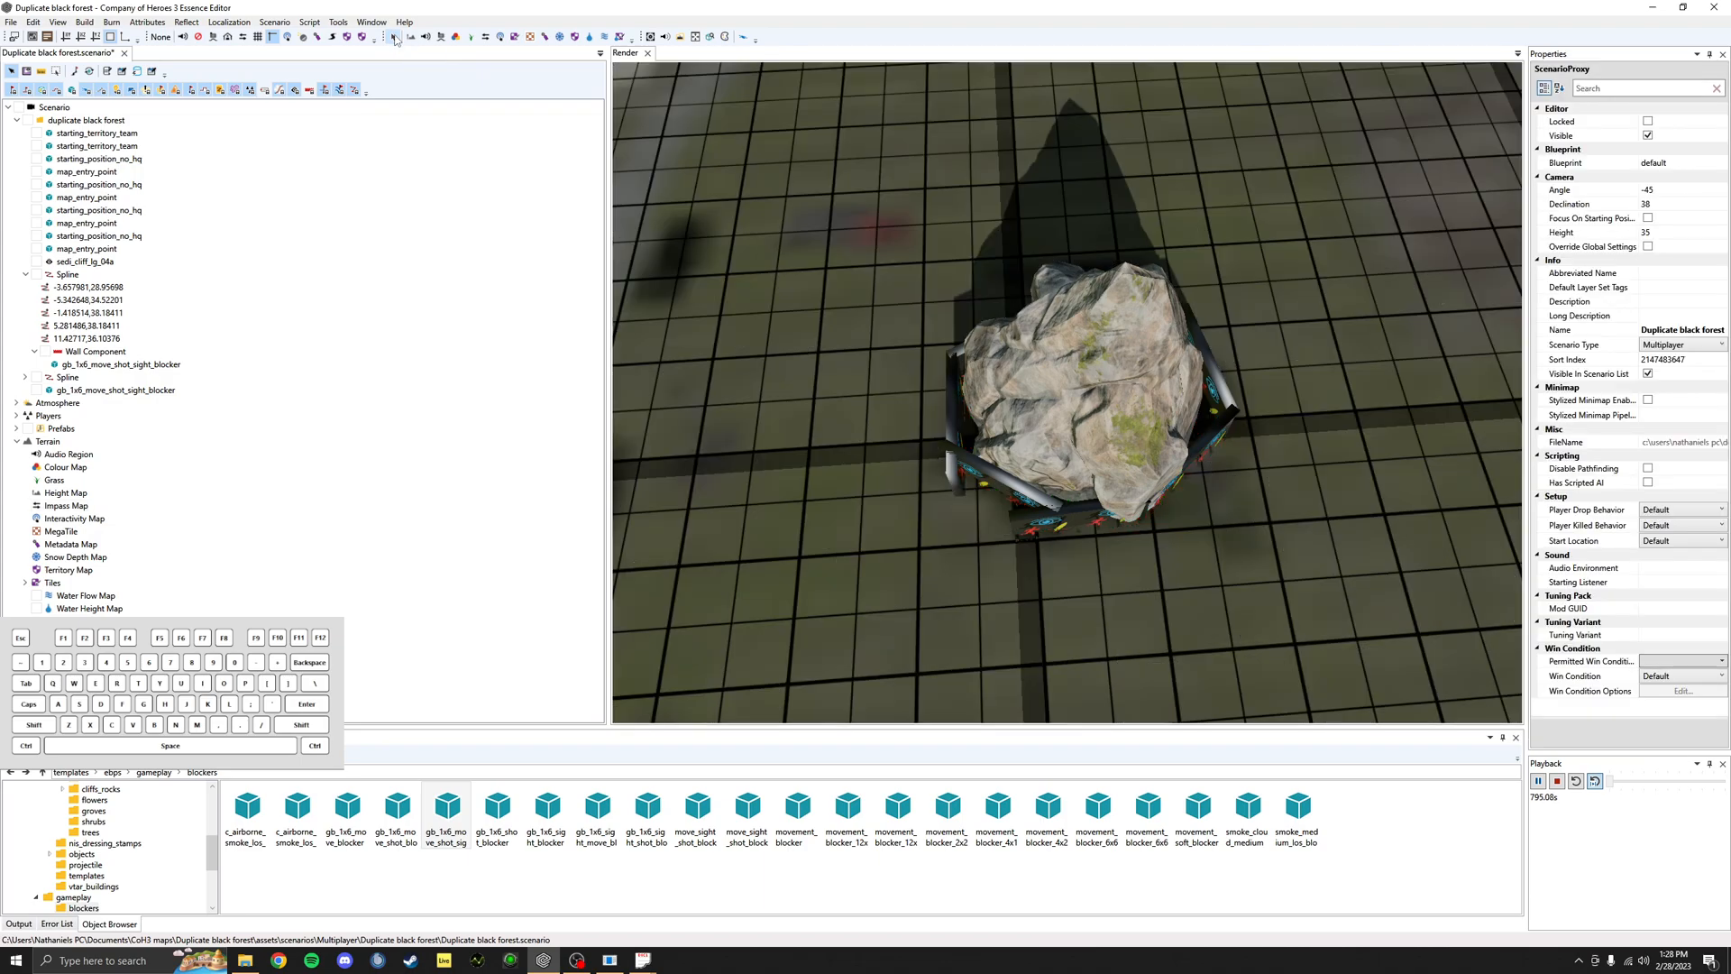
pyautogui.scroll(-3, 1014, 352)
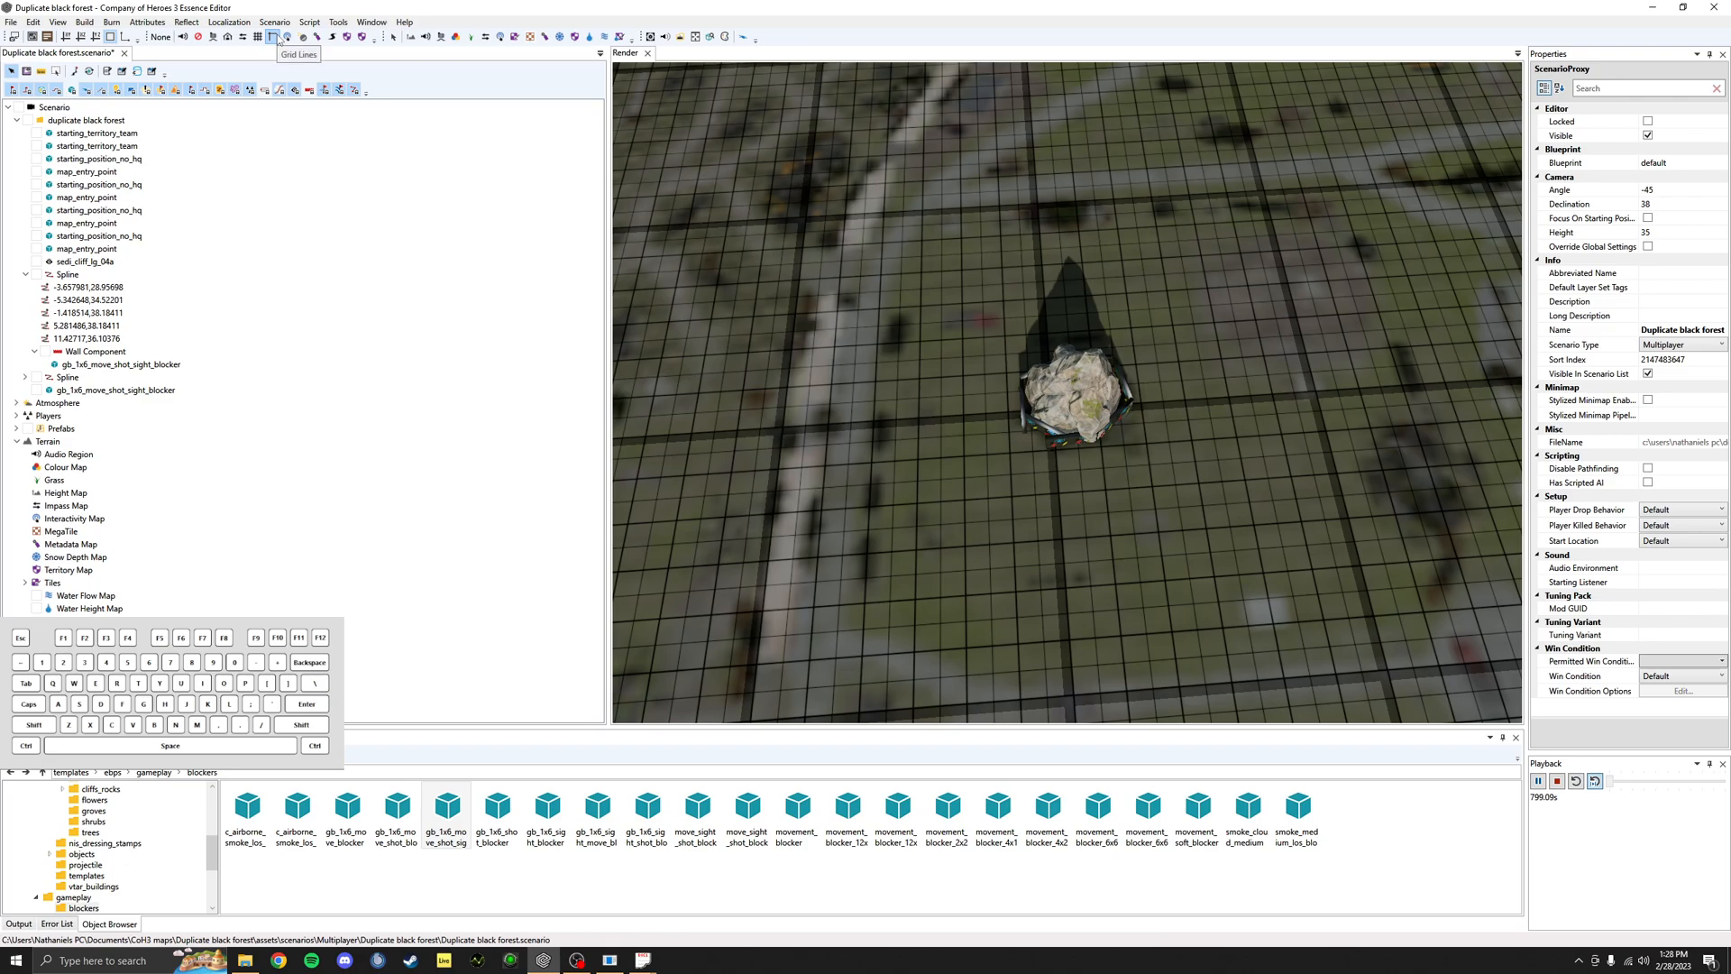
pyautogui.click(334, 37)
pyautogui.moveTo(1239, 591); pyautogui.dragTo(1084, 506, button='middle')
pyautogui.scroll(3, 1290, 554)
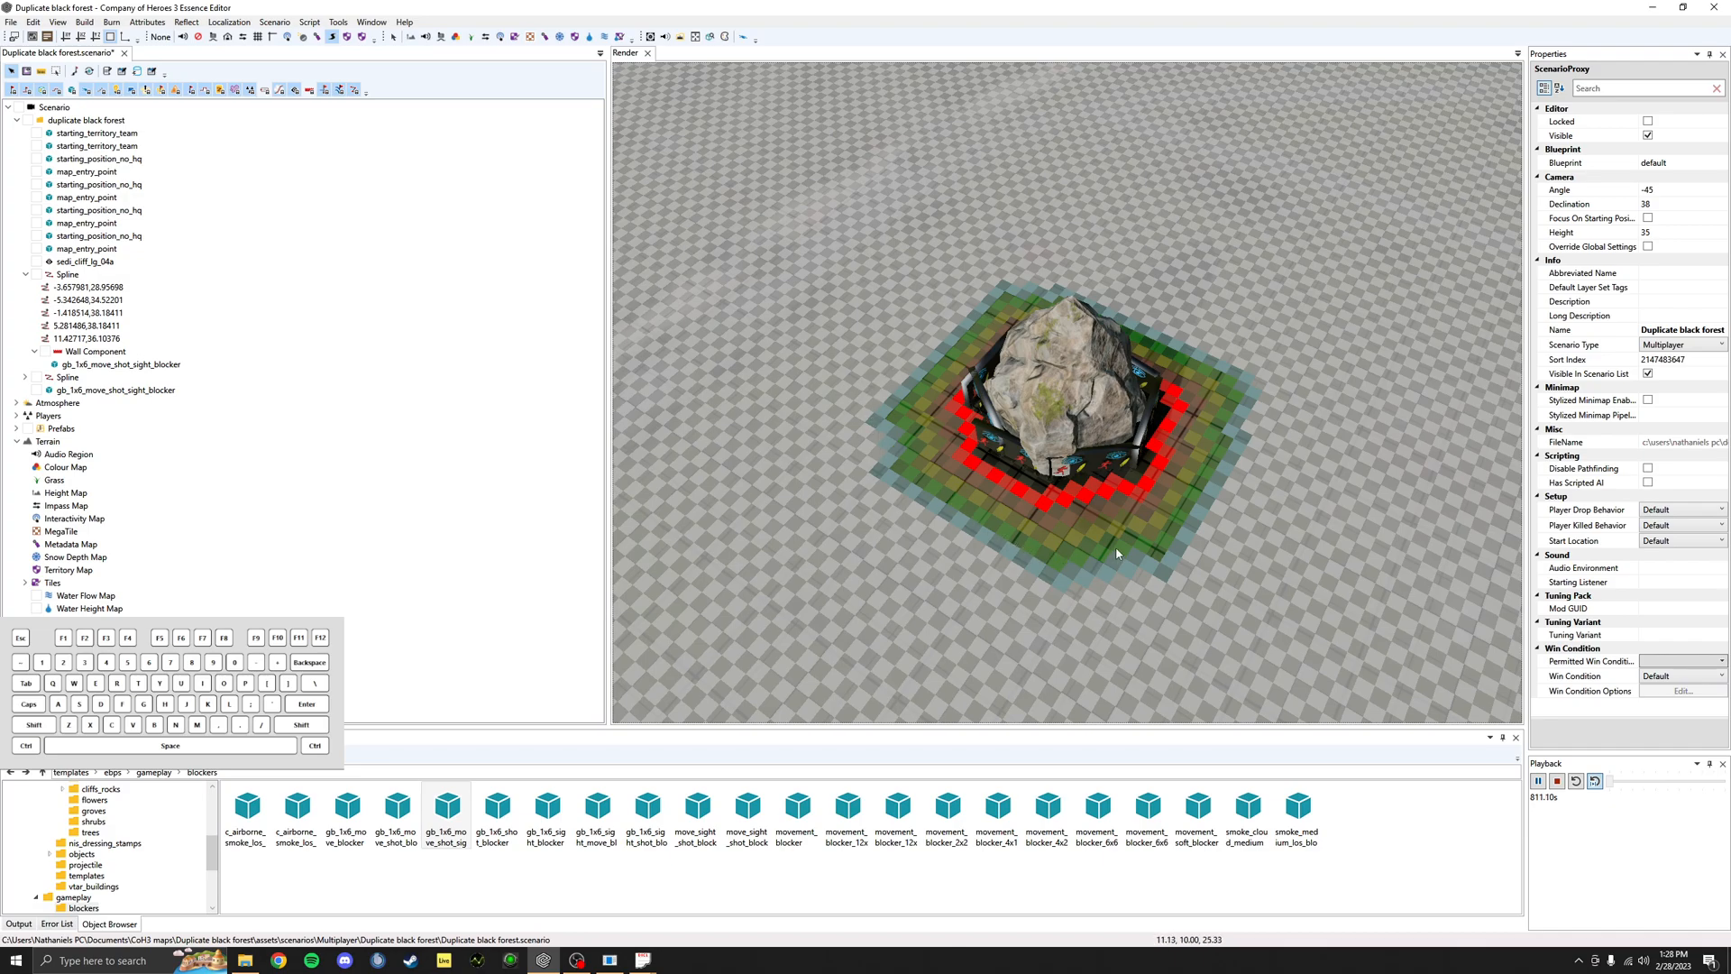
pyautogui.moveTo(1146, 466); pyautogui.dragTo(1226, 544, button='middle')
pyautogui.scroll(-2, 1165, 450)
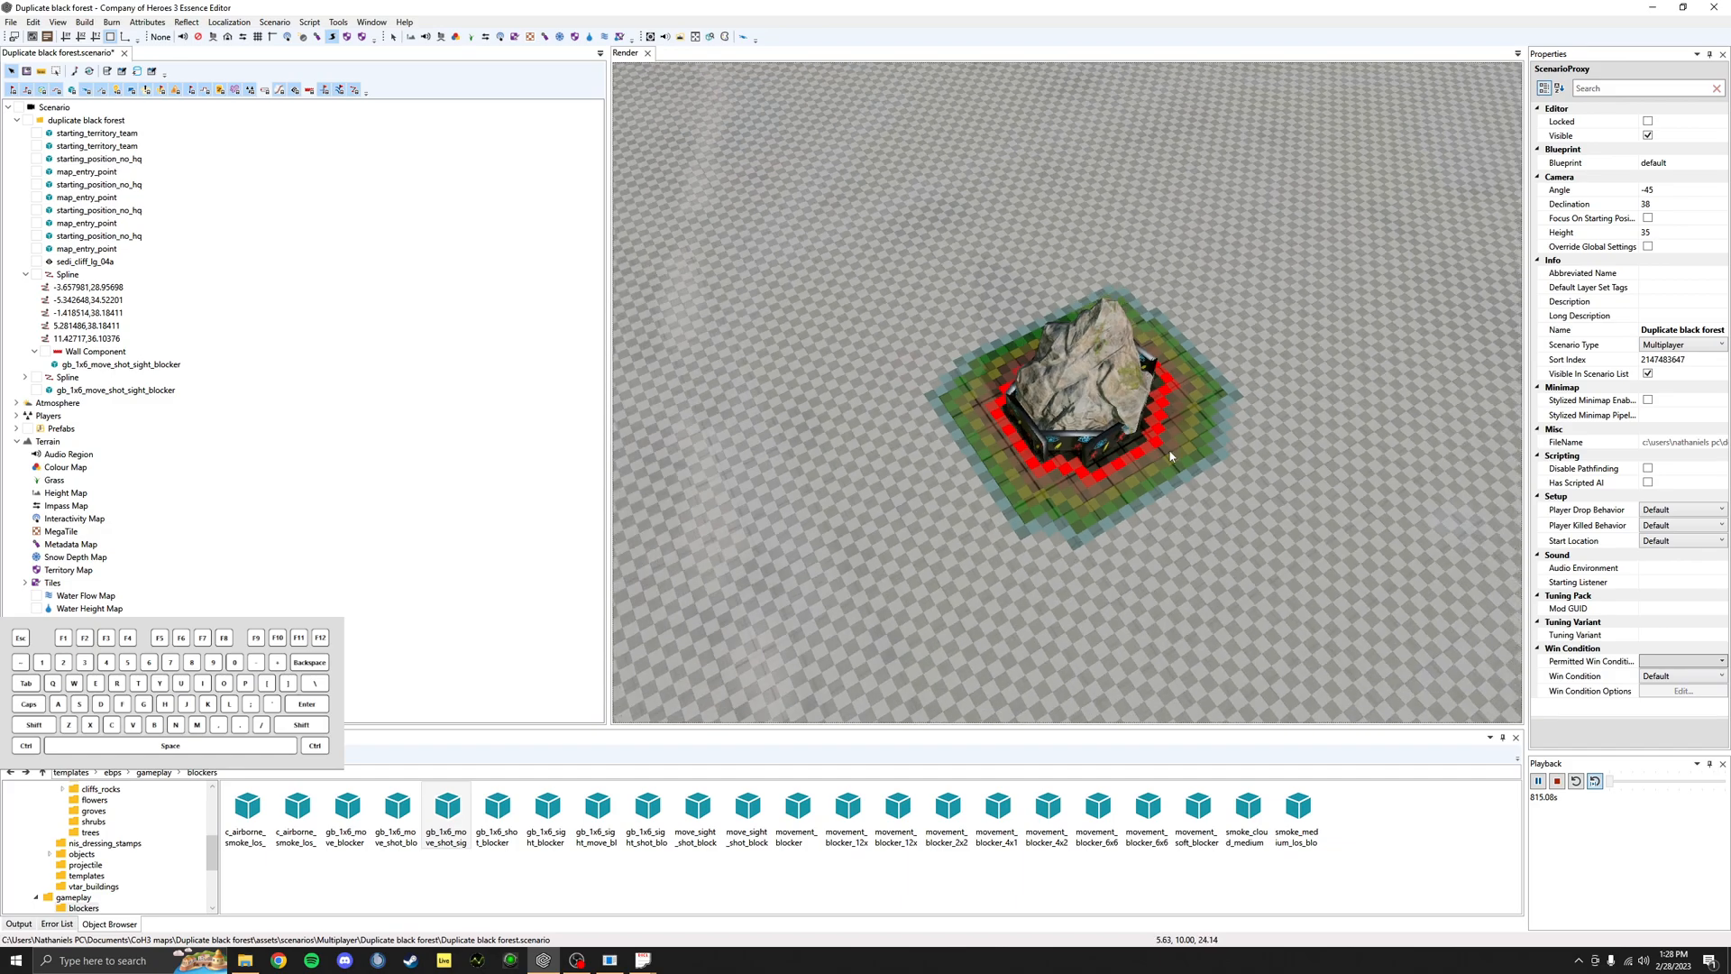
pyautogui.moveTo(1246, 713); pyautogui.dragTo(1106, 530, button='middle')
pyautogui.scroll(5, 1311, 424)
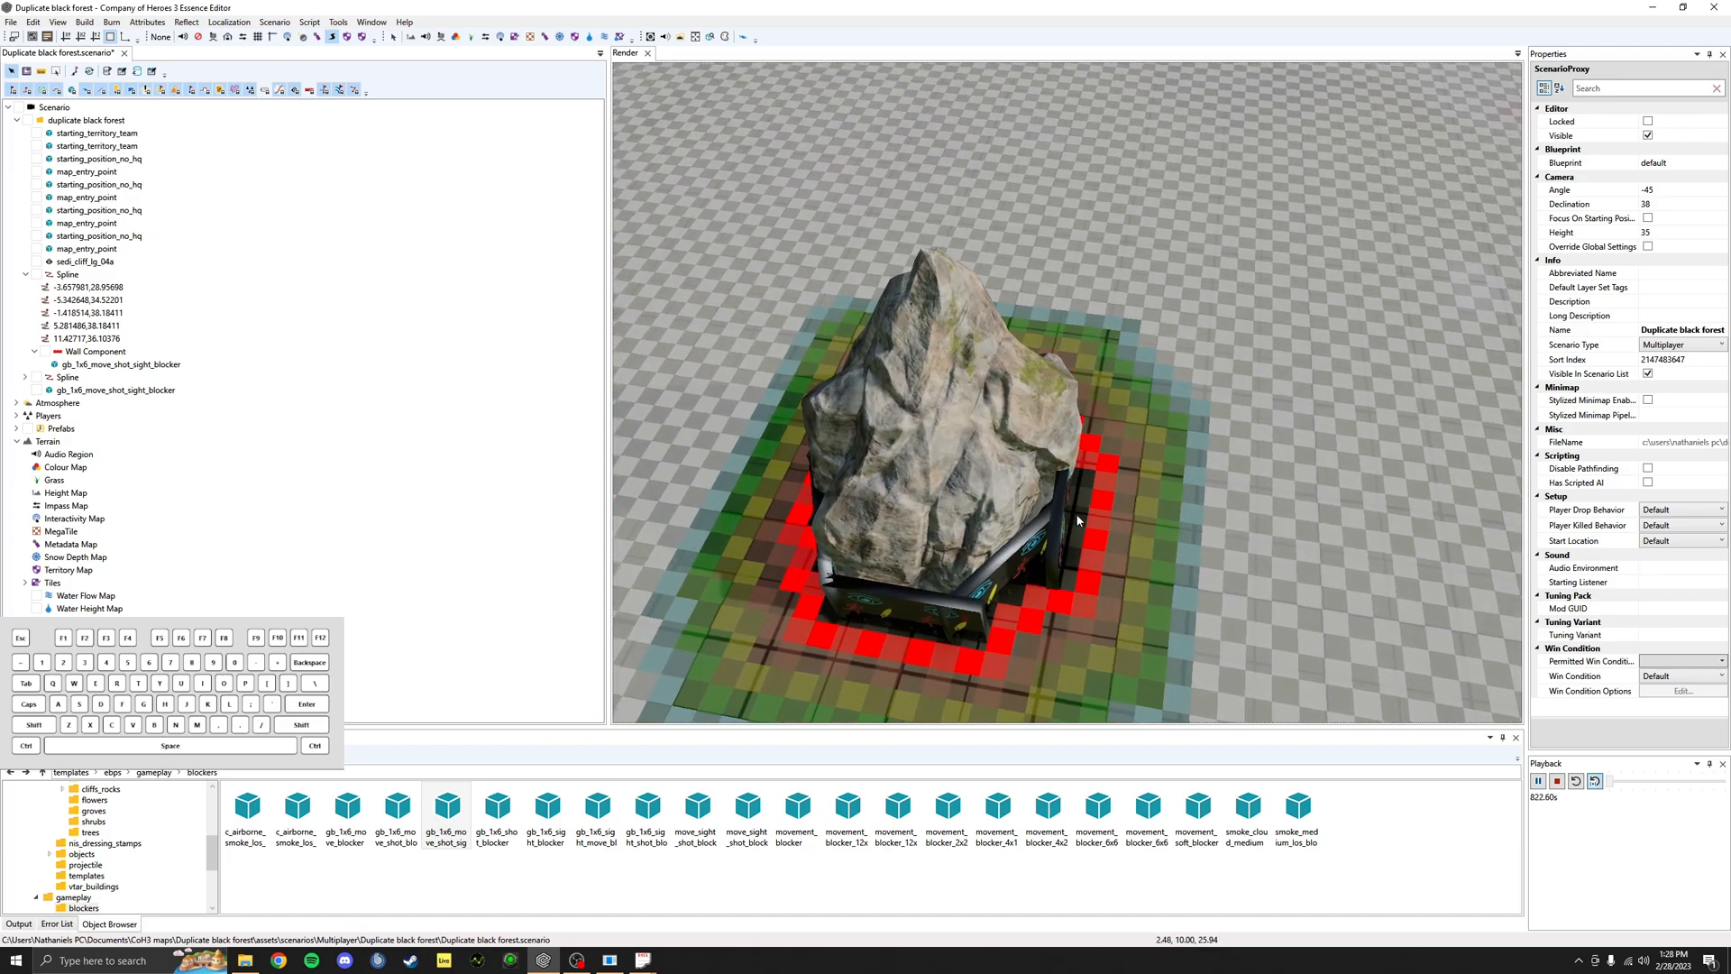
# Step: Hide the cliff rock, both splines and the single blocker, and examine the path map beneath them
pyautogui.click(37, 262)
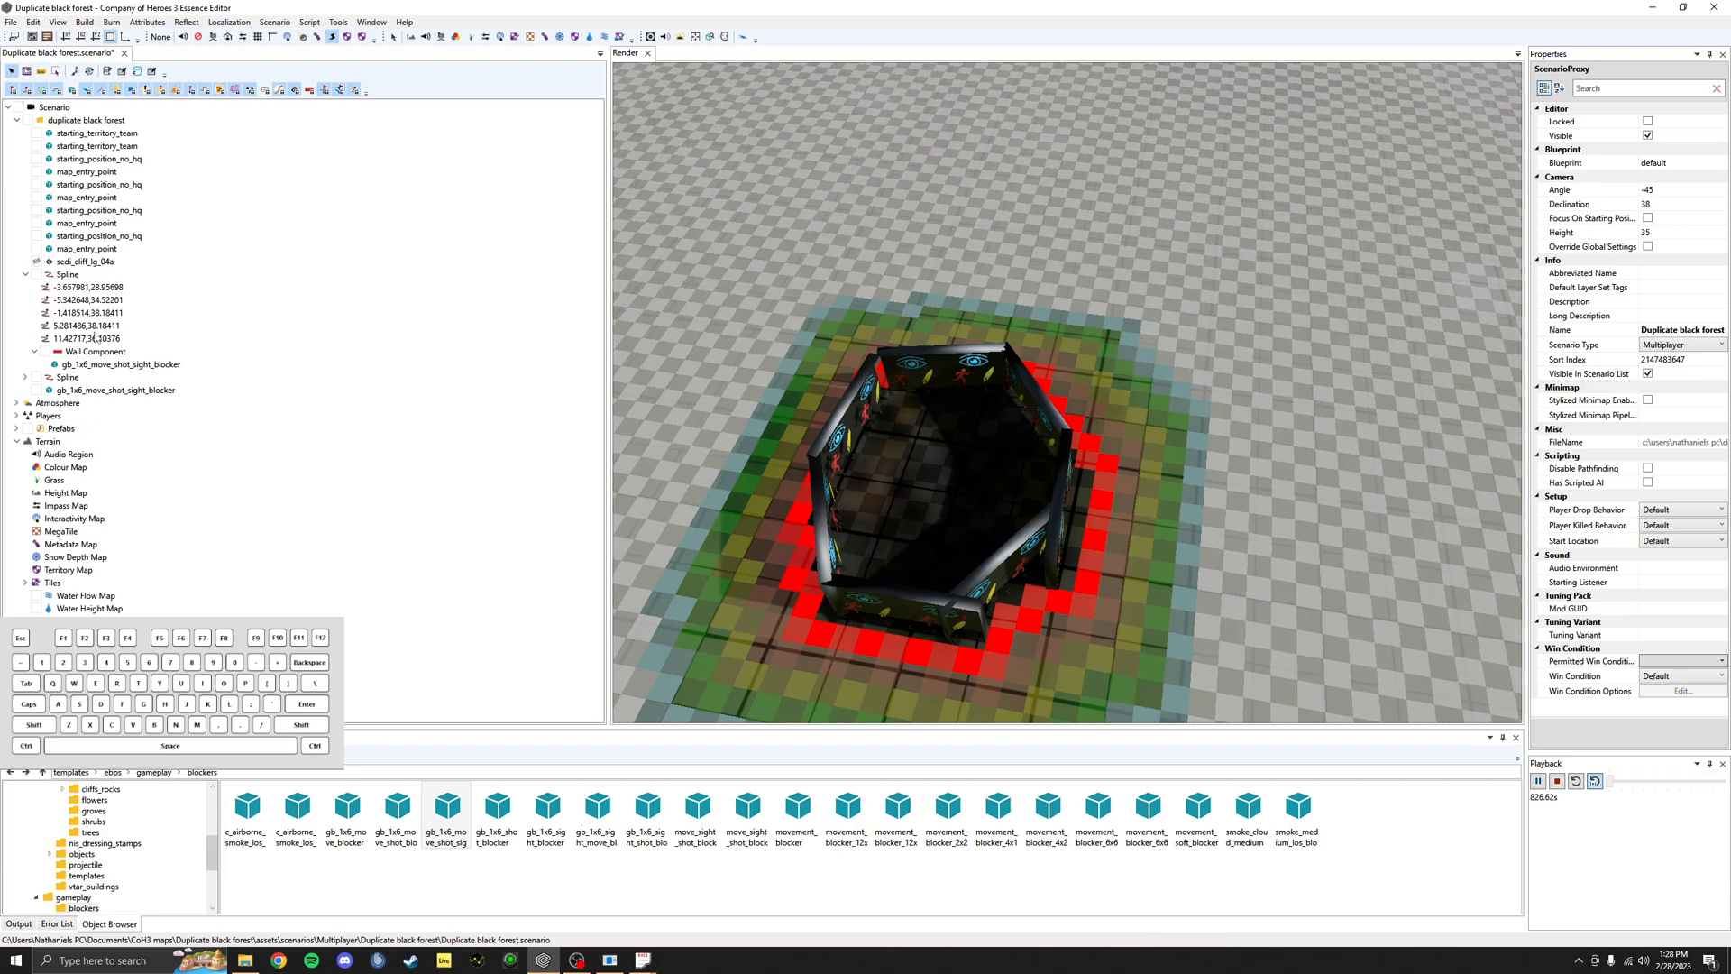
pyautogui.click(36, 274)
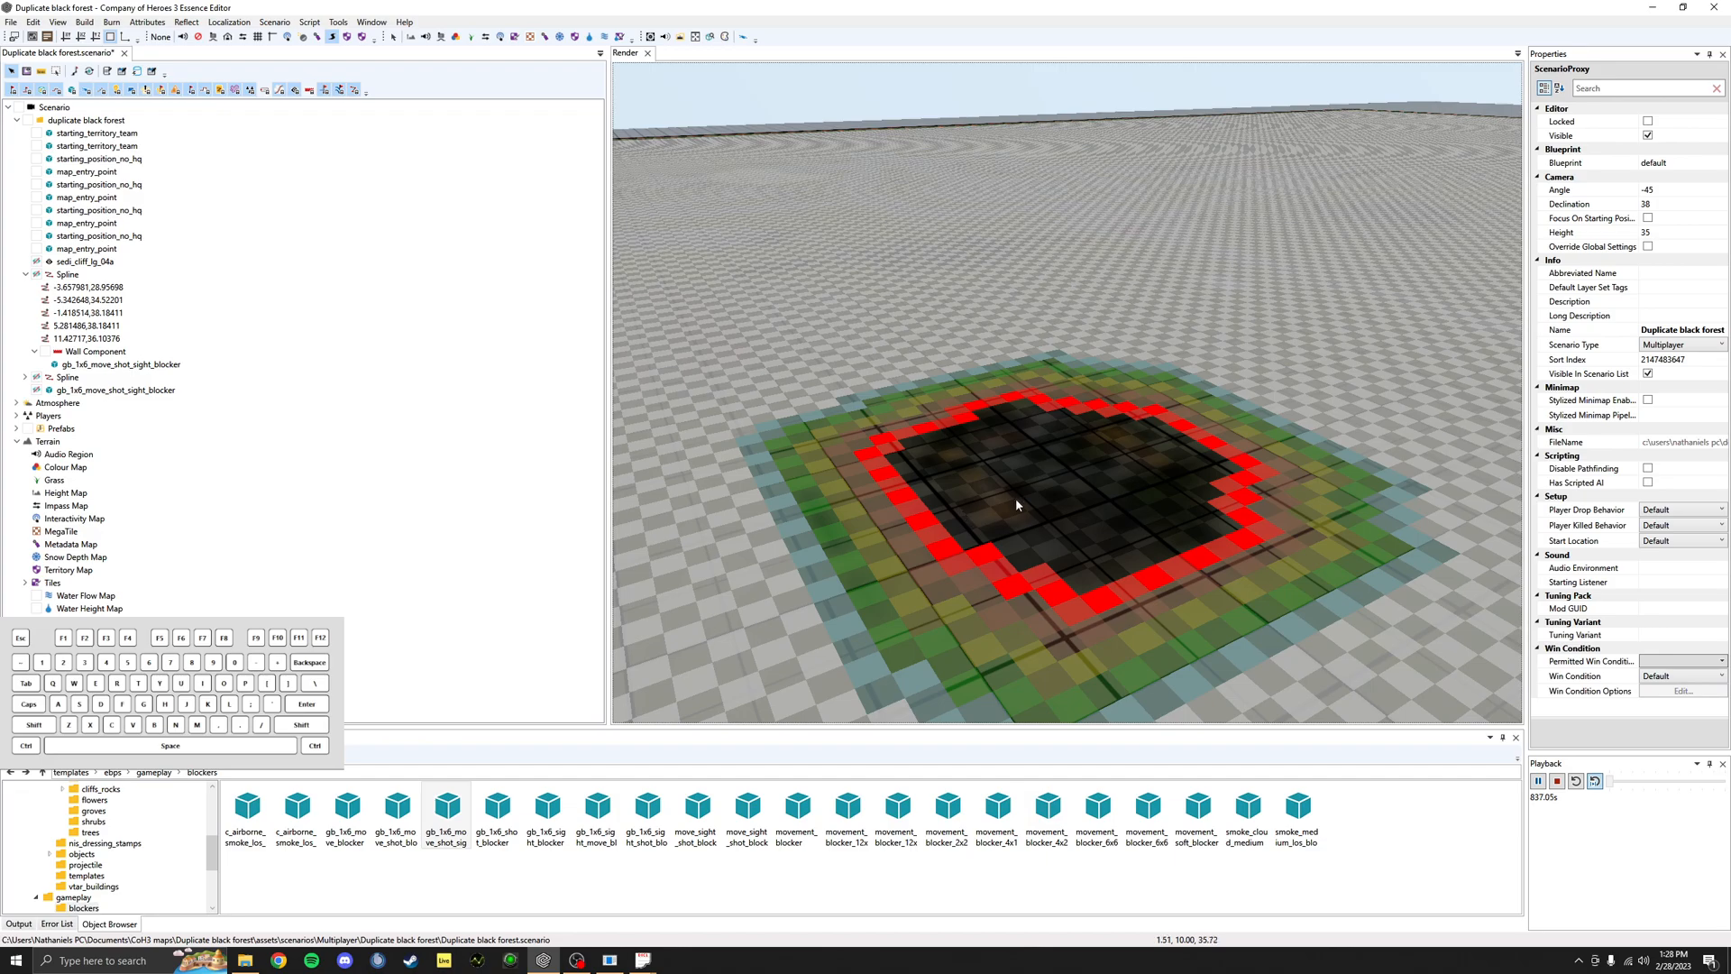
pyautogui.moveTo(1068, 450); pyautogui.dragTo(983, 511, button='middle')
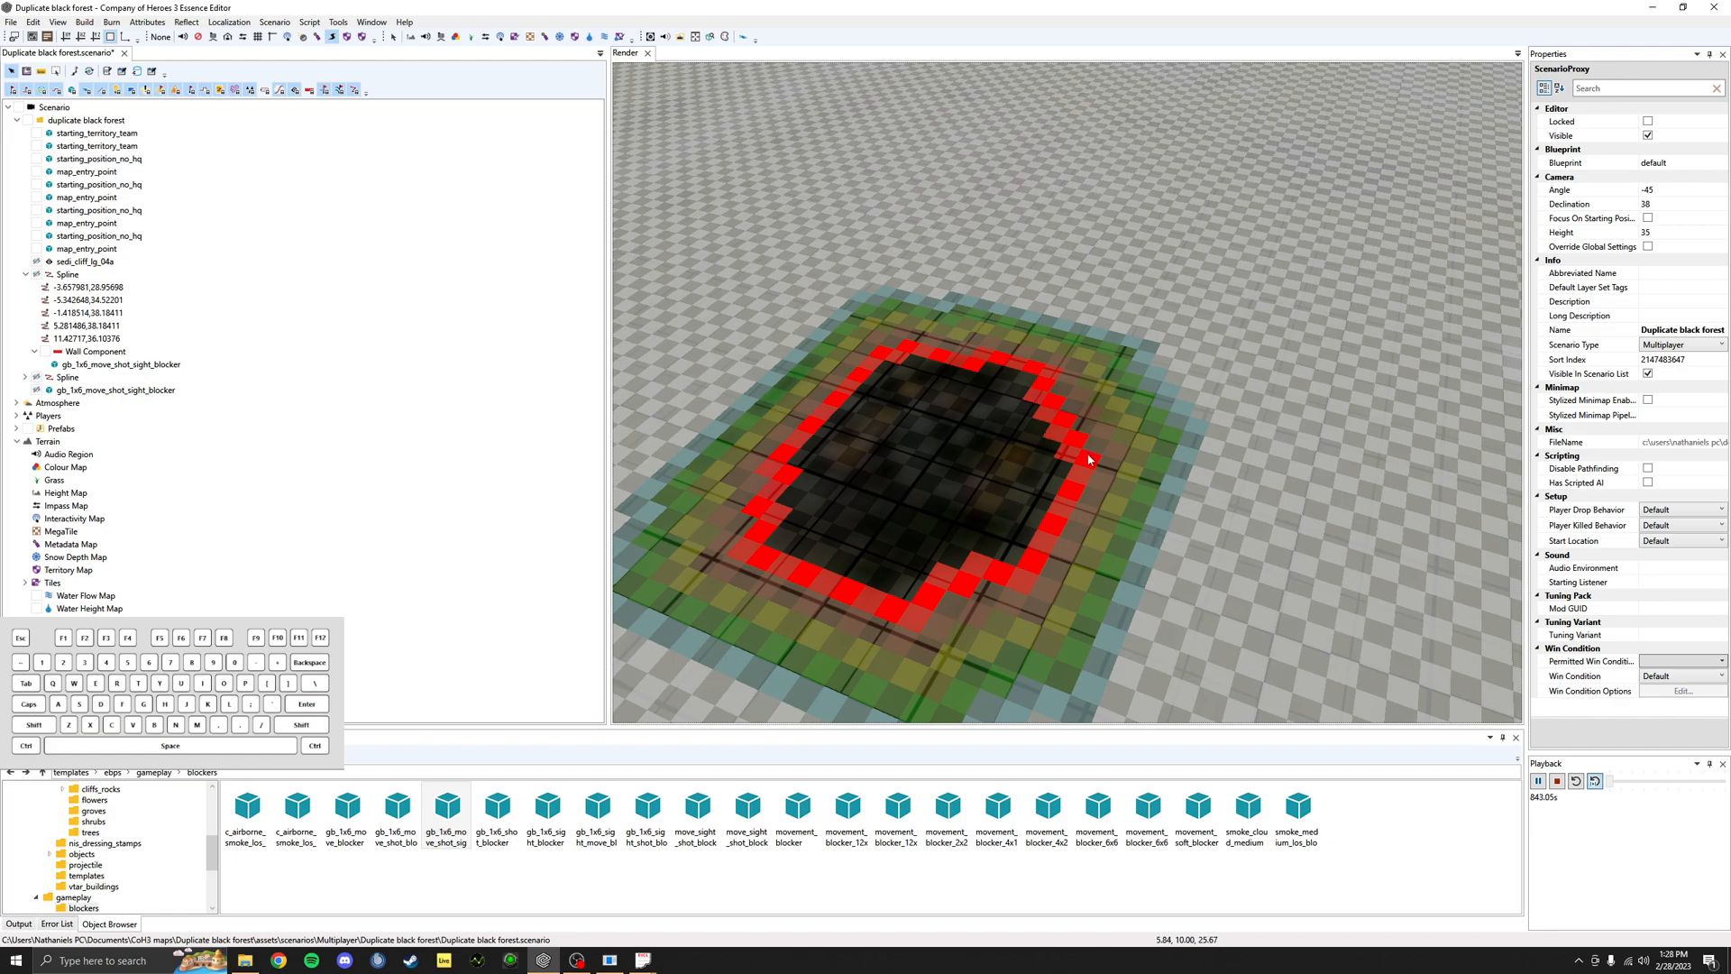
pyautogui.moveTo(1082, 401); pyautogui.dragTo(1109, 442, button='middle')
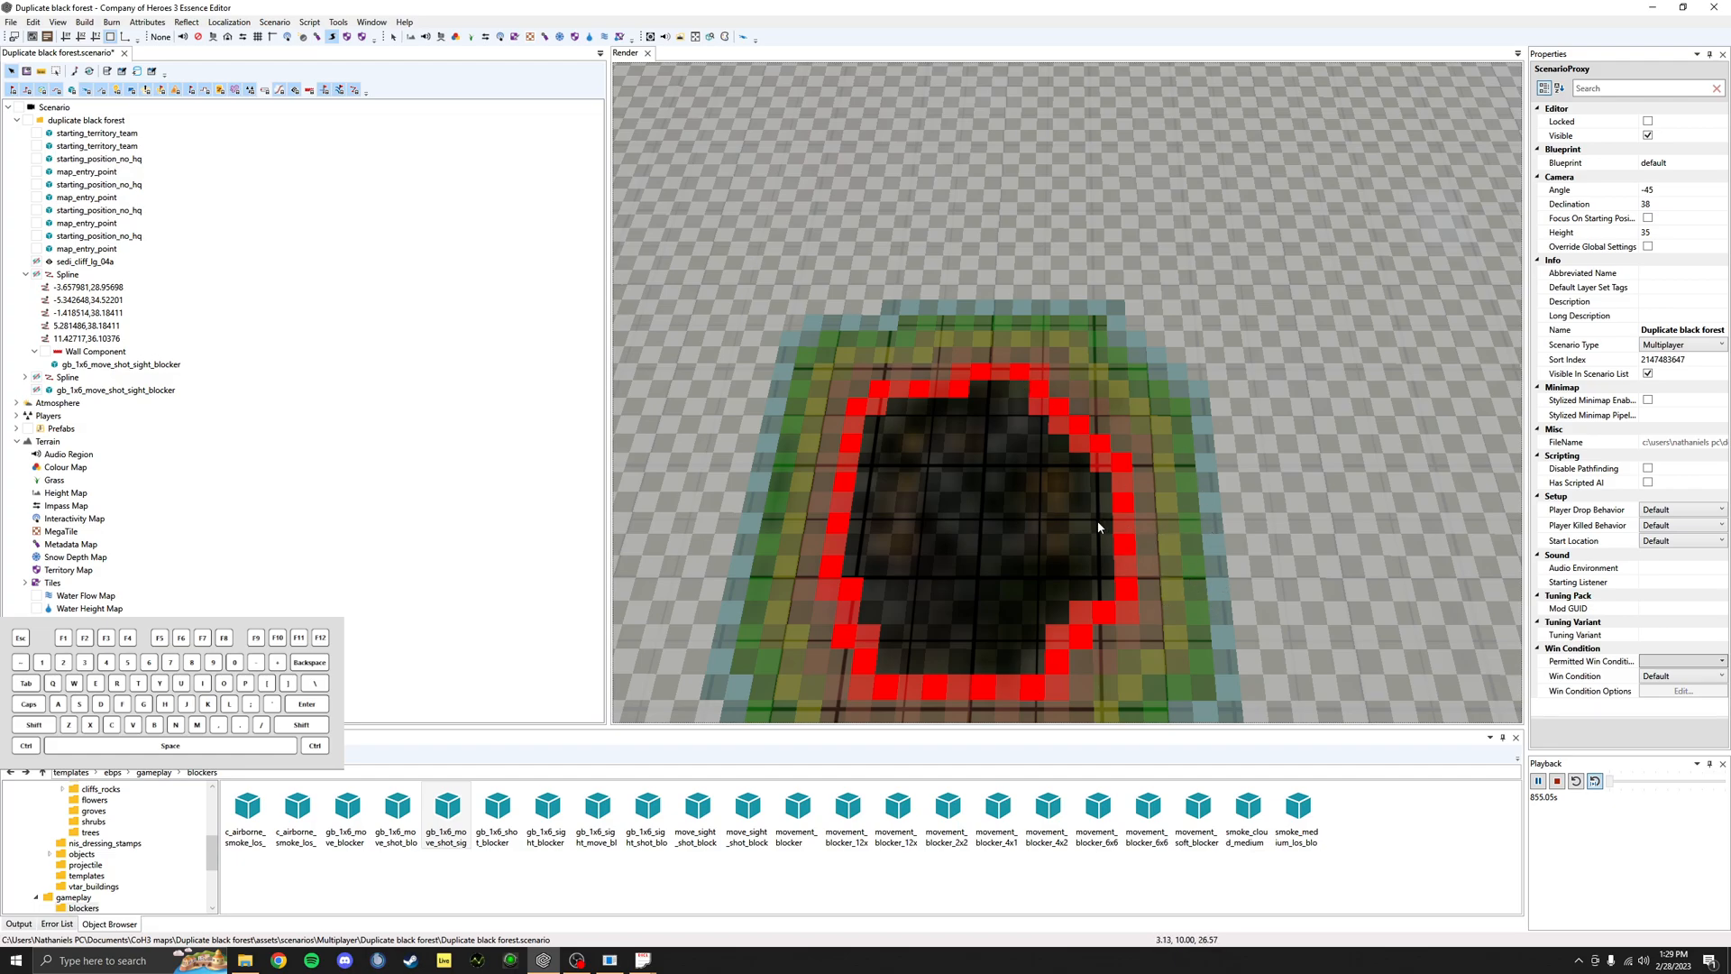
# Step: Make the cliff rock, both splines and the single blocker visible again
pyautogui.click(37, 275)
pyautogui.click(37, 263)
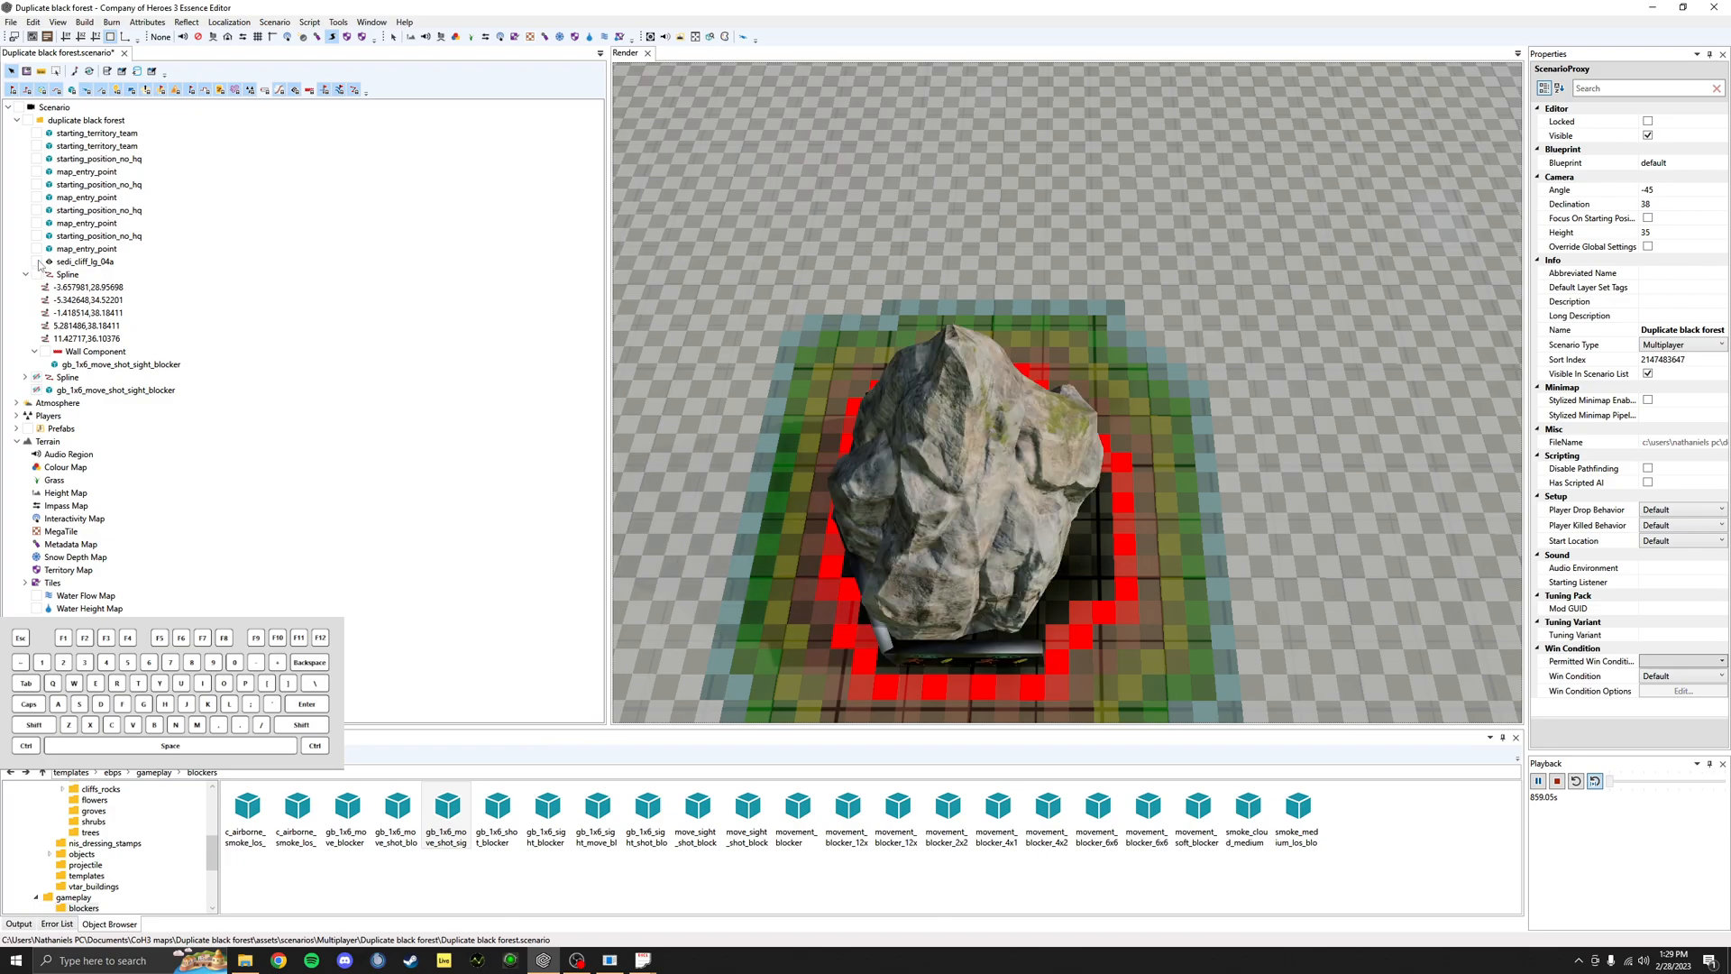
pyautogui.click(37, 378)
pyautogui.click(37, 390)
pyautogui.keyDown('alt'); pyautogui.moveTo(861, 478); pyautogui.dragTo(1055, 407); pyautogui.keyUp('alt')
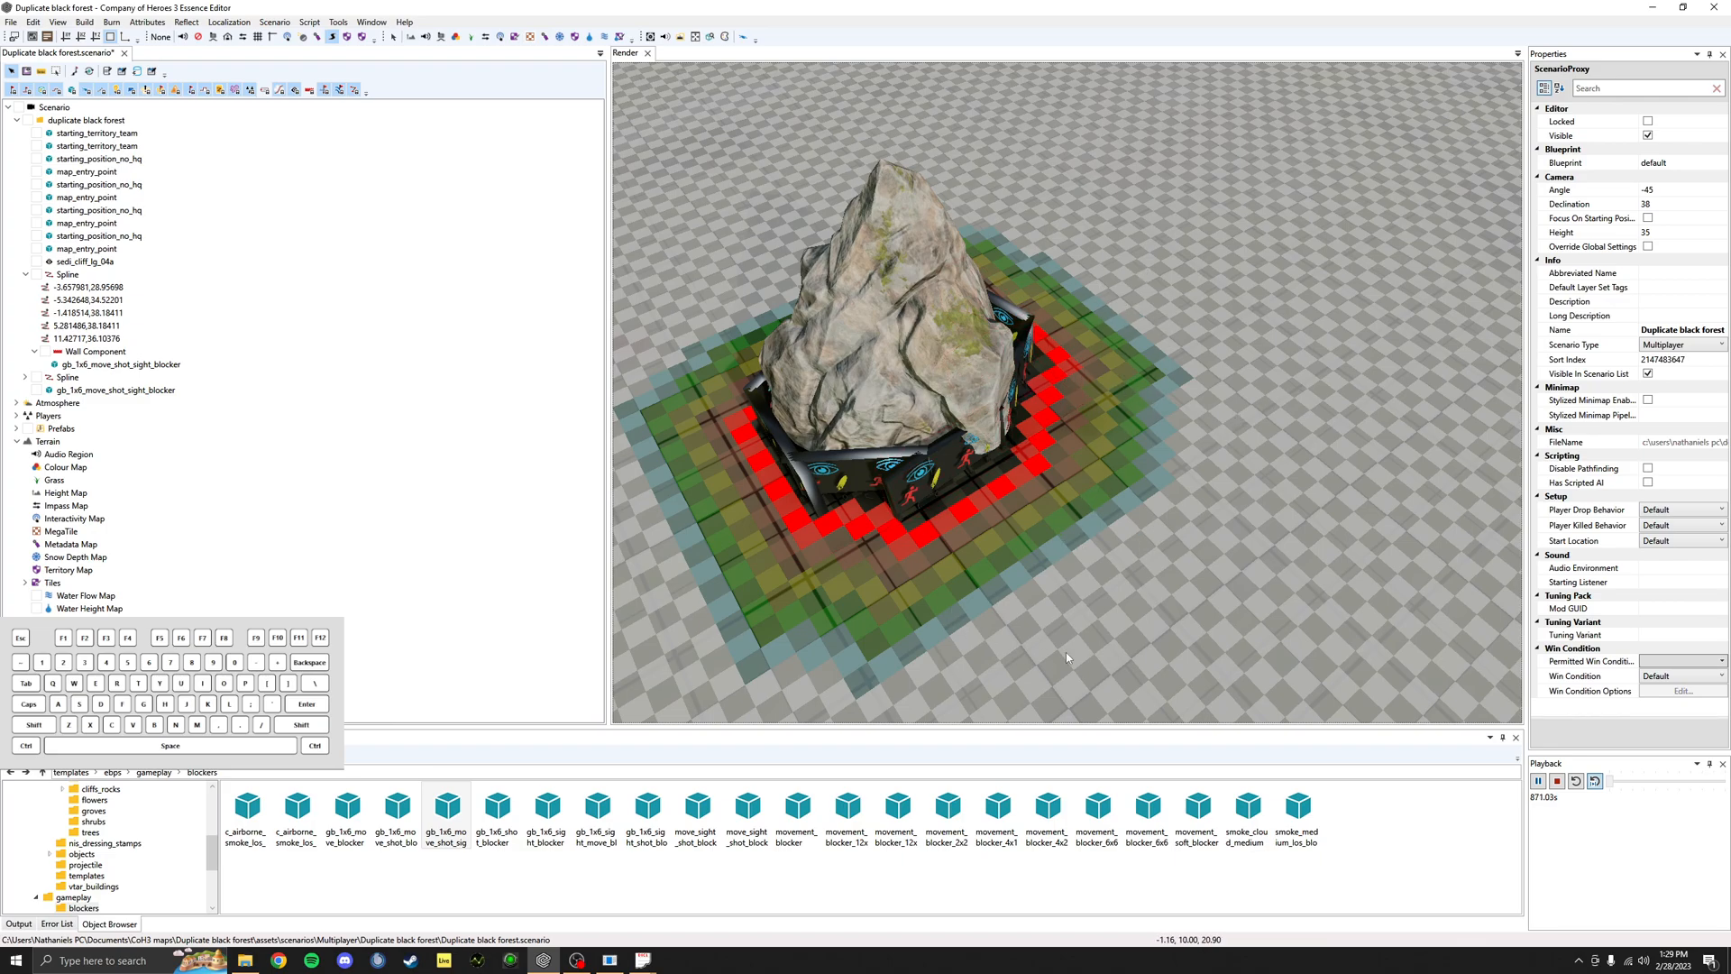
# Step: Clear the path map overlay and view the rock with its blockers on the normal terrain
pyautogui.scroll(-5, 1064, 505)
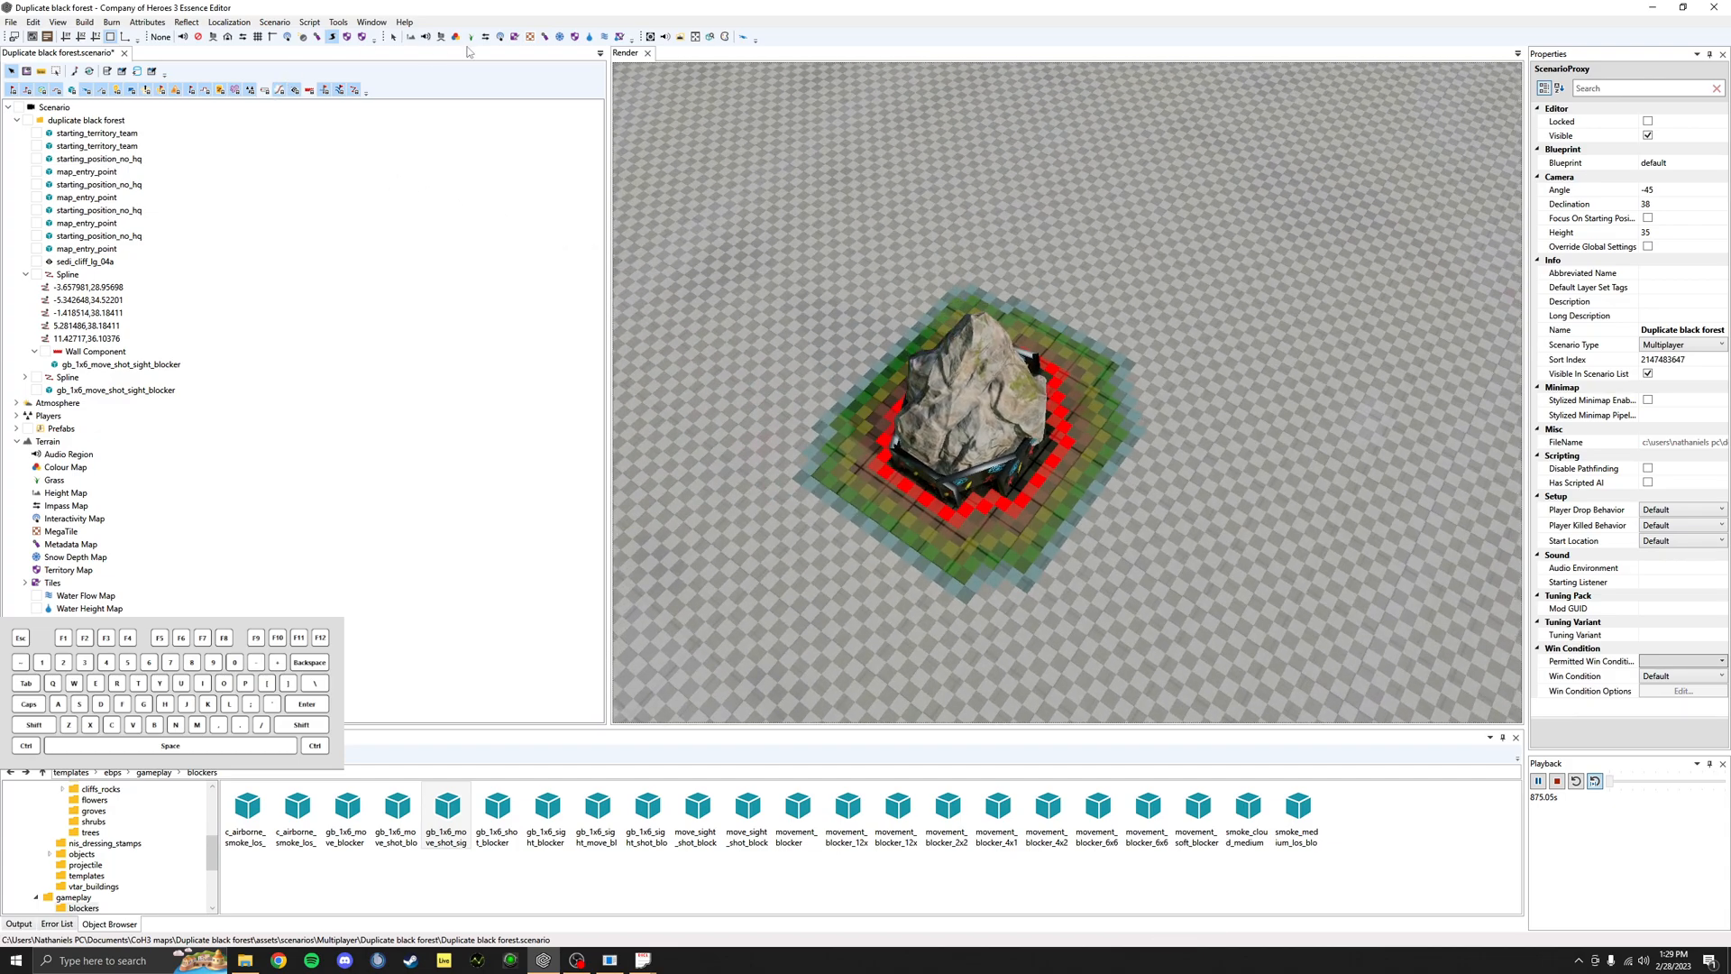
pyautogui.click(160, 36)
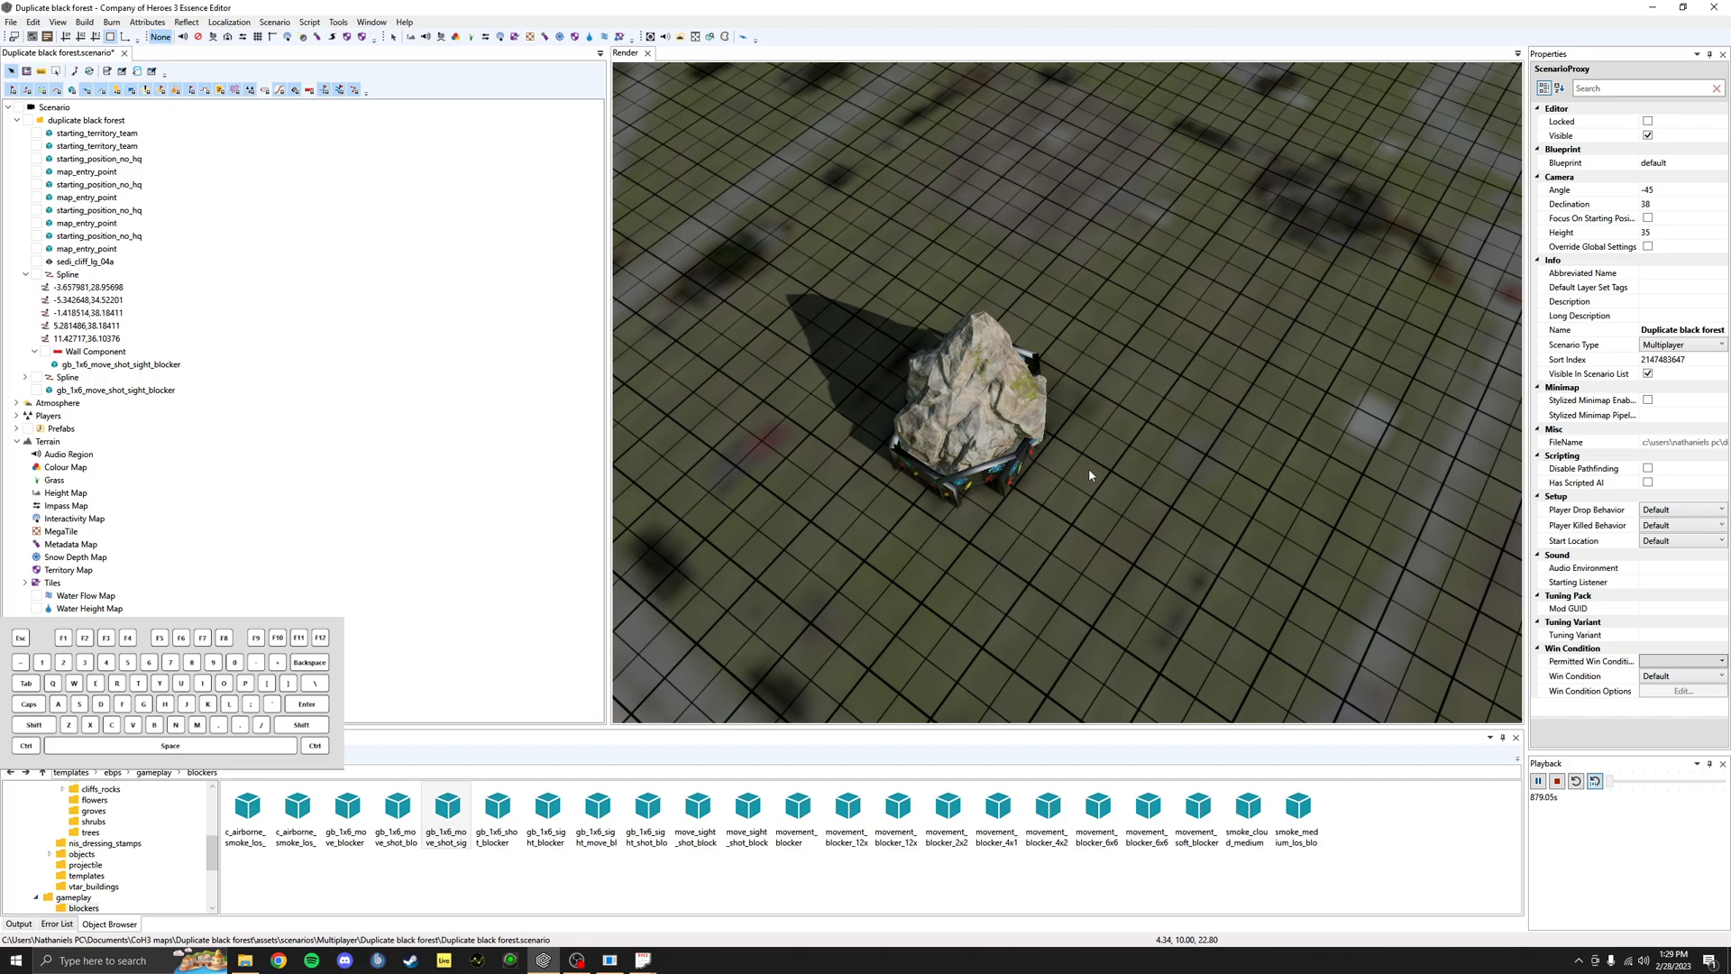
pyautogui.scroll(5, 1091, 469)
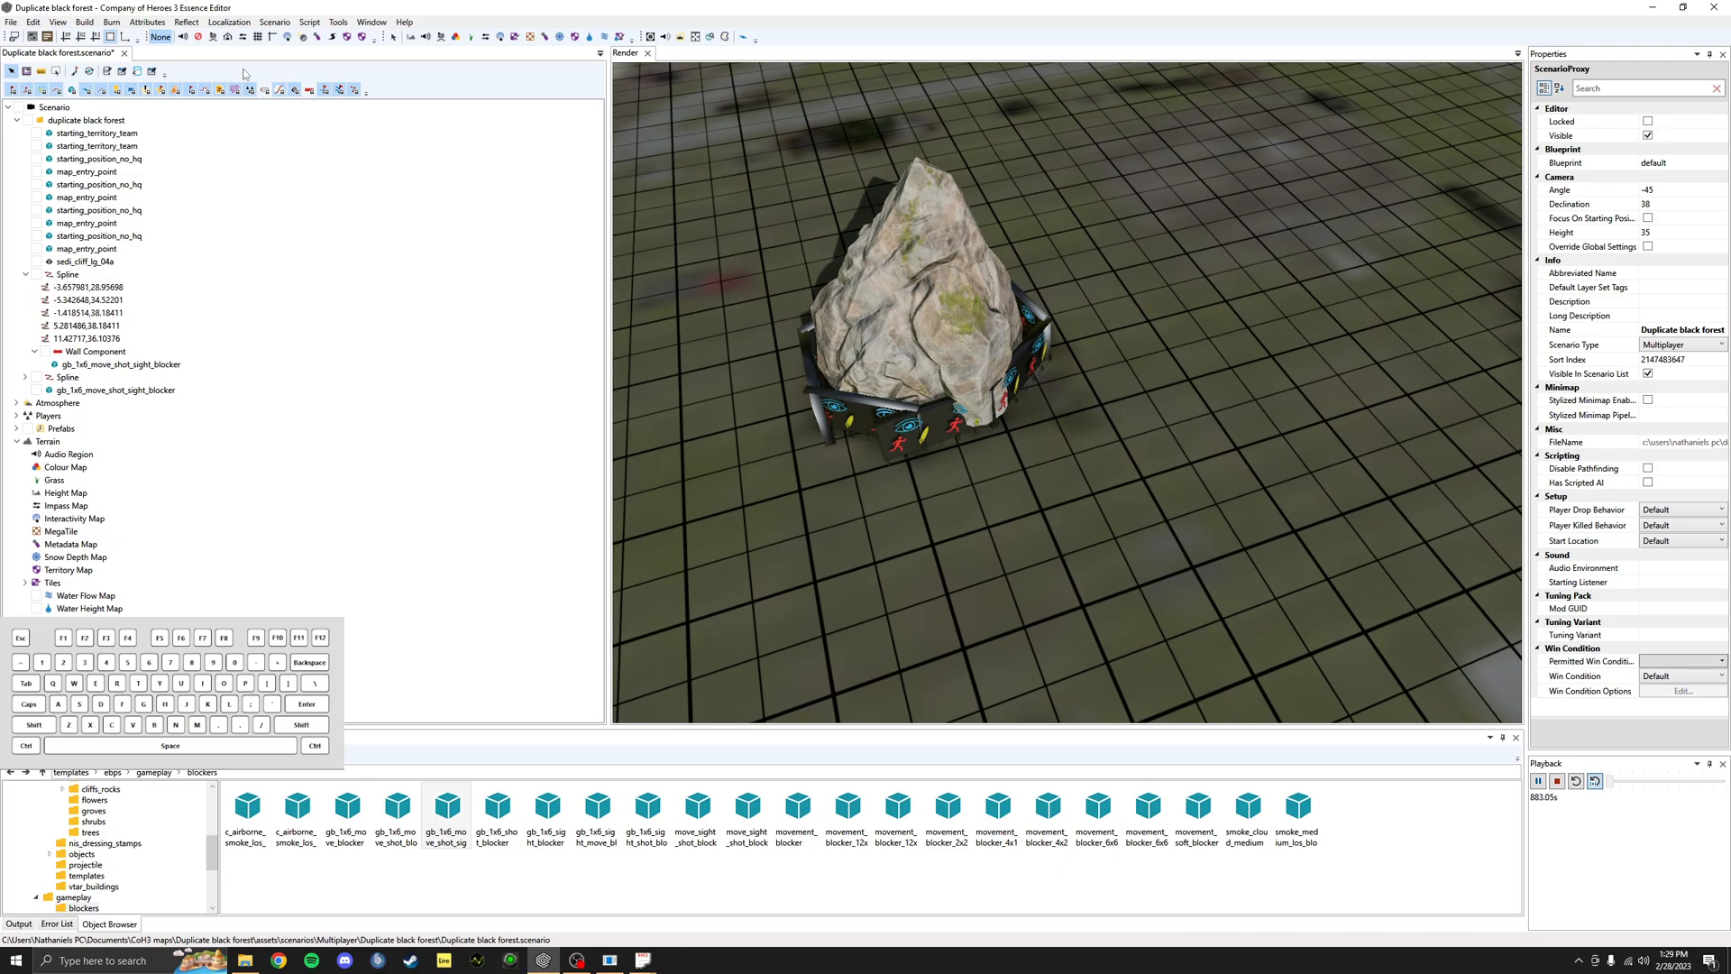
pyautogui.moveTo(929, 550); pyautogui.dragTo(1150, 604, button='middle')
# Step: Bring back the path map overlay and view the far side of the rock
pyautogui.click(334, 38)
pyautogui.moveTo(1073, 379); pyautogui.dragTo(1169, 375, button='middle')
pyautogui.moveTo(922, 234); pyautogui.dragTo(979, 278, button='middle')
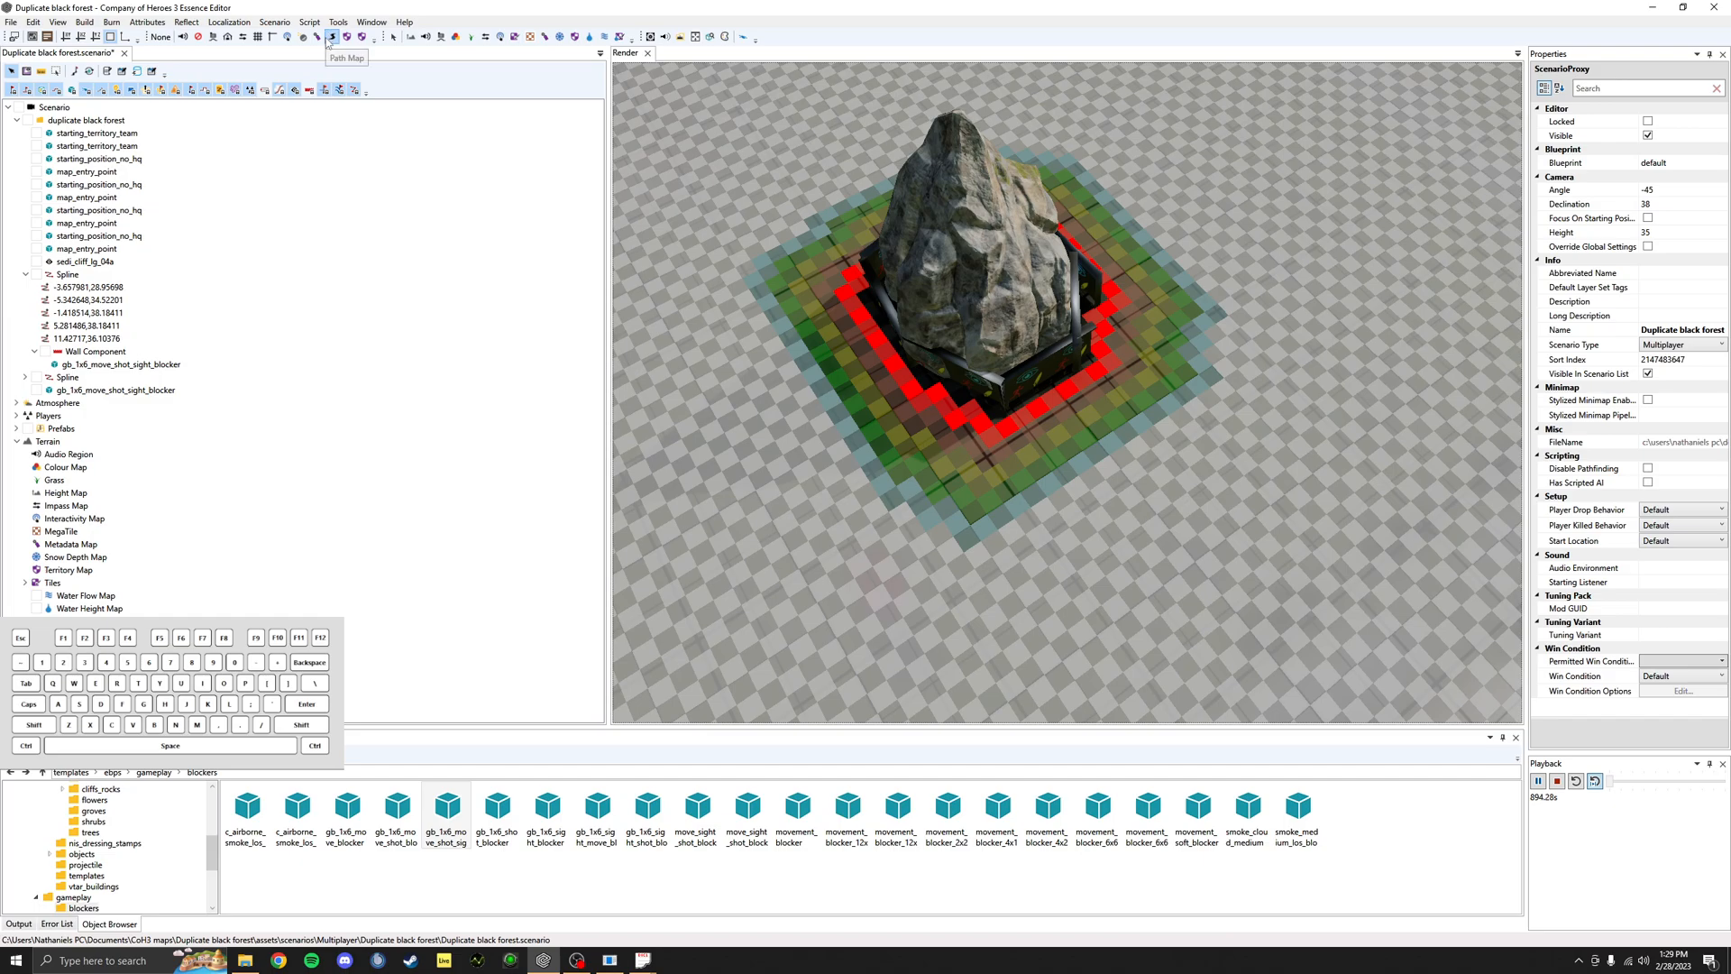
# Step: Reopen the impass map painter and disable every pass type except vehiclelight
pyautogui.click(487, 37)
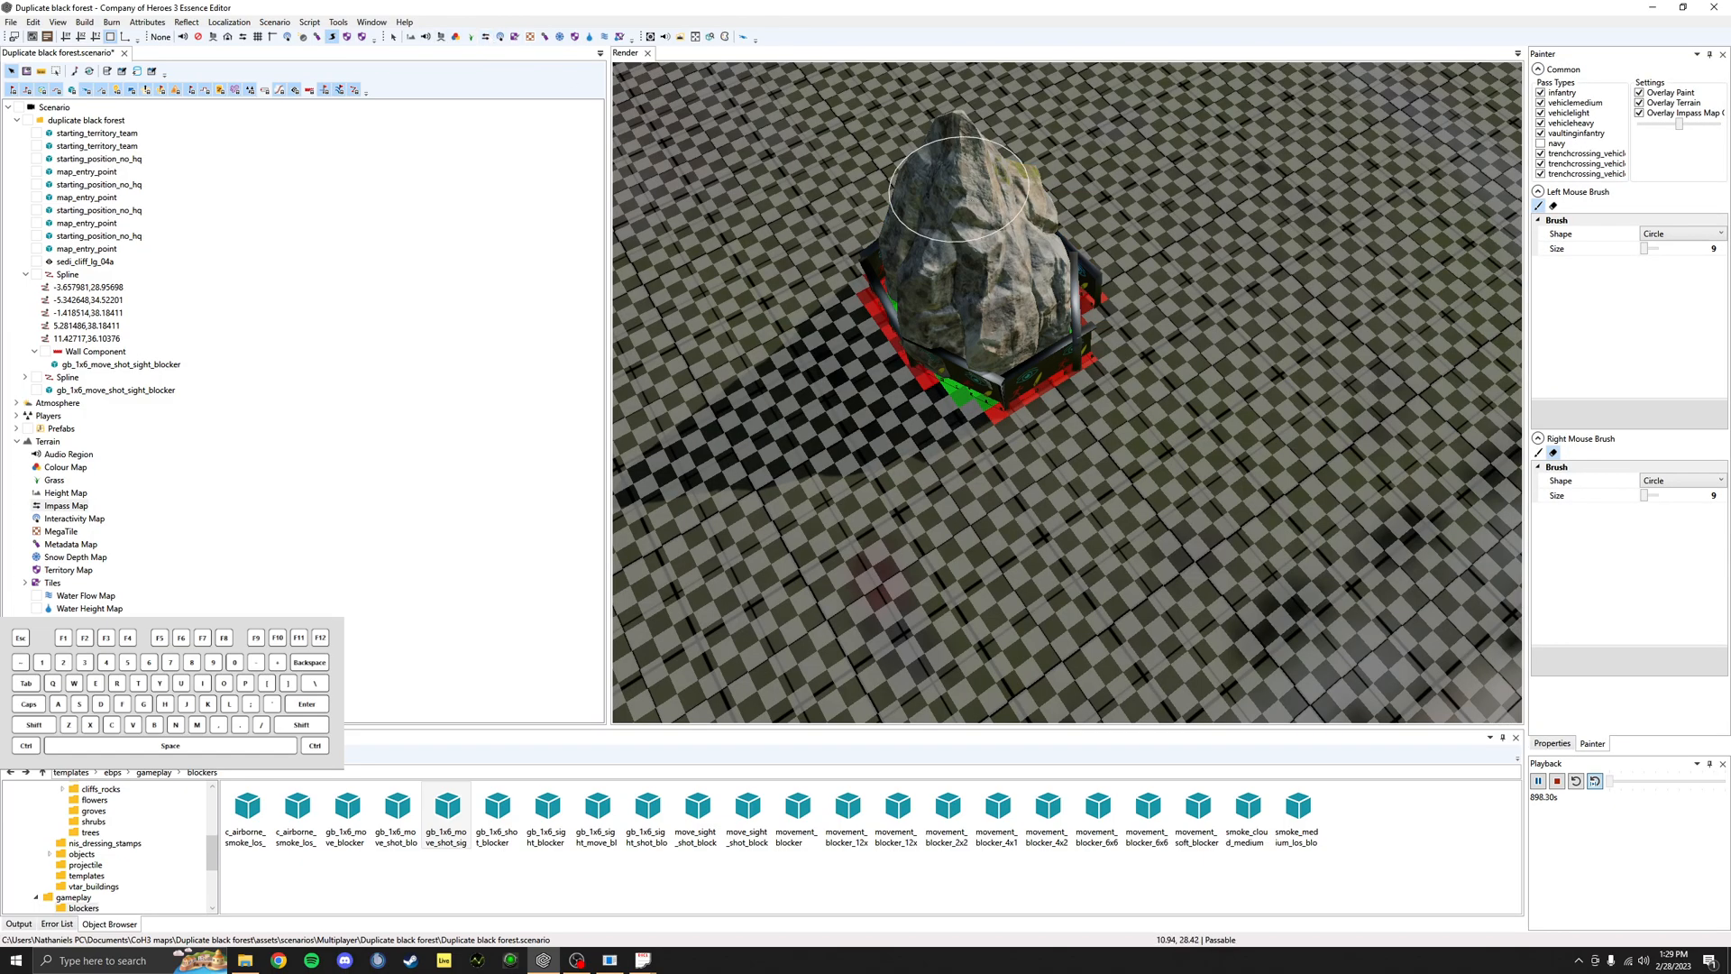
pyautogui.scroll(1, 1004, 192)
pyautogui.moveTo(1005, 193); pyautogui.dragTo(1023, 194, button='middle')
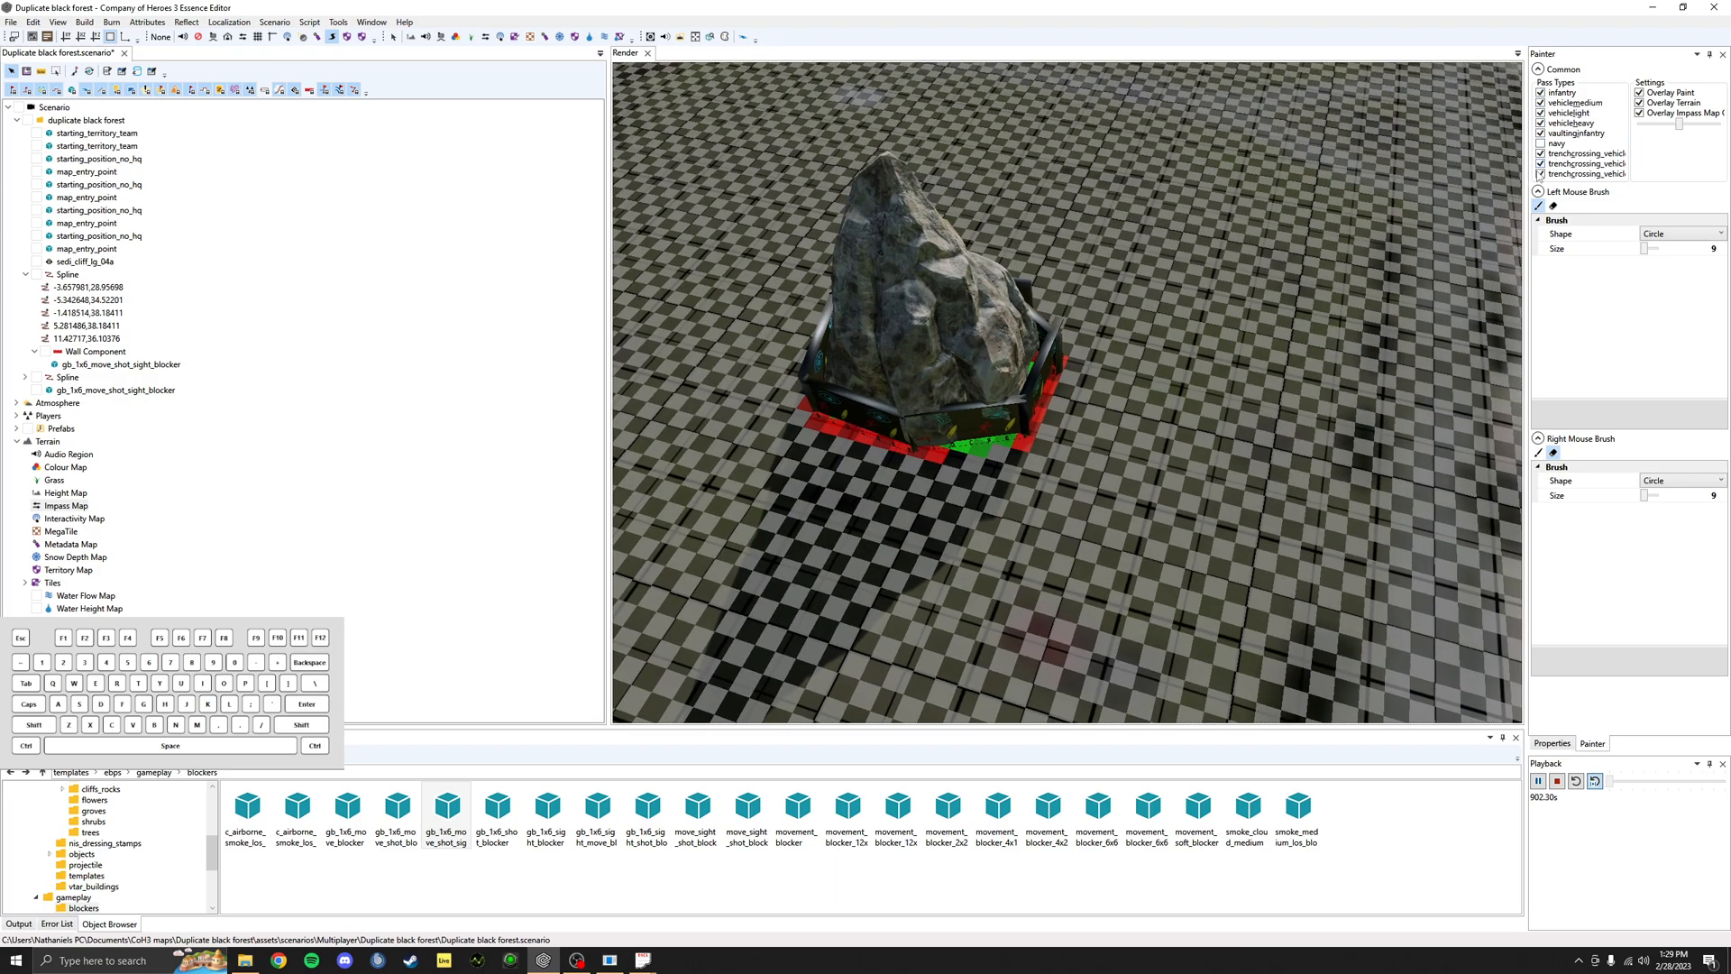
pyautogui.click(1541, 155)
pyautogui.click(1542, 174)
pyautogui.click(1541, 163)
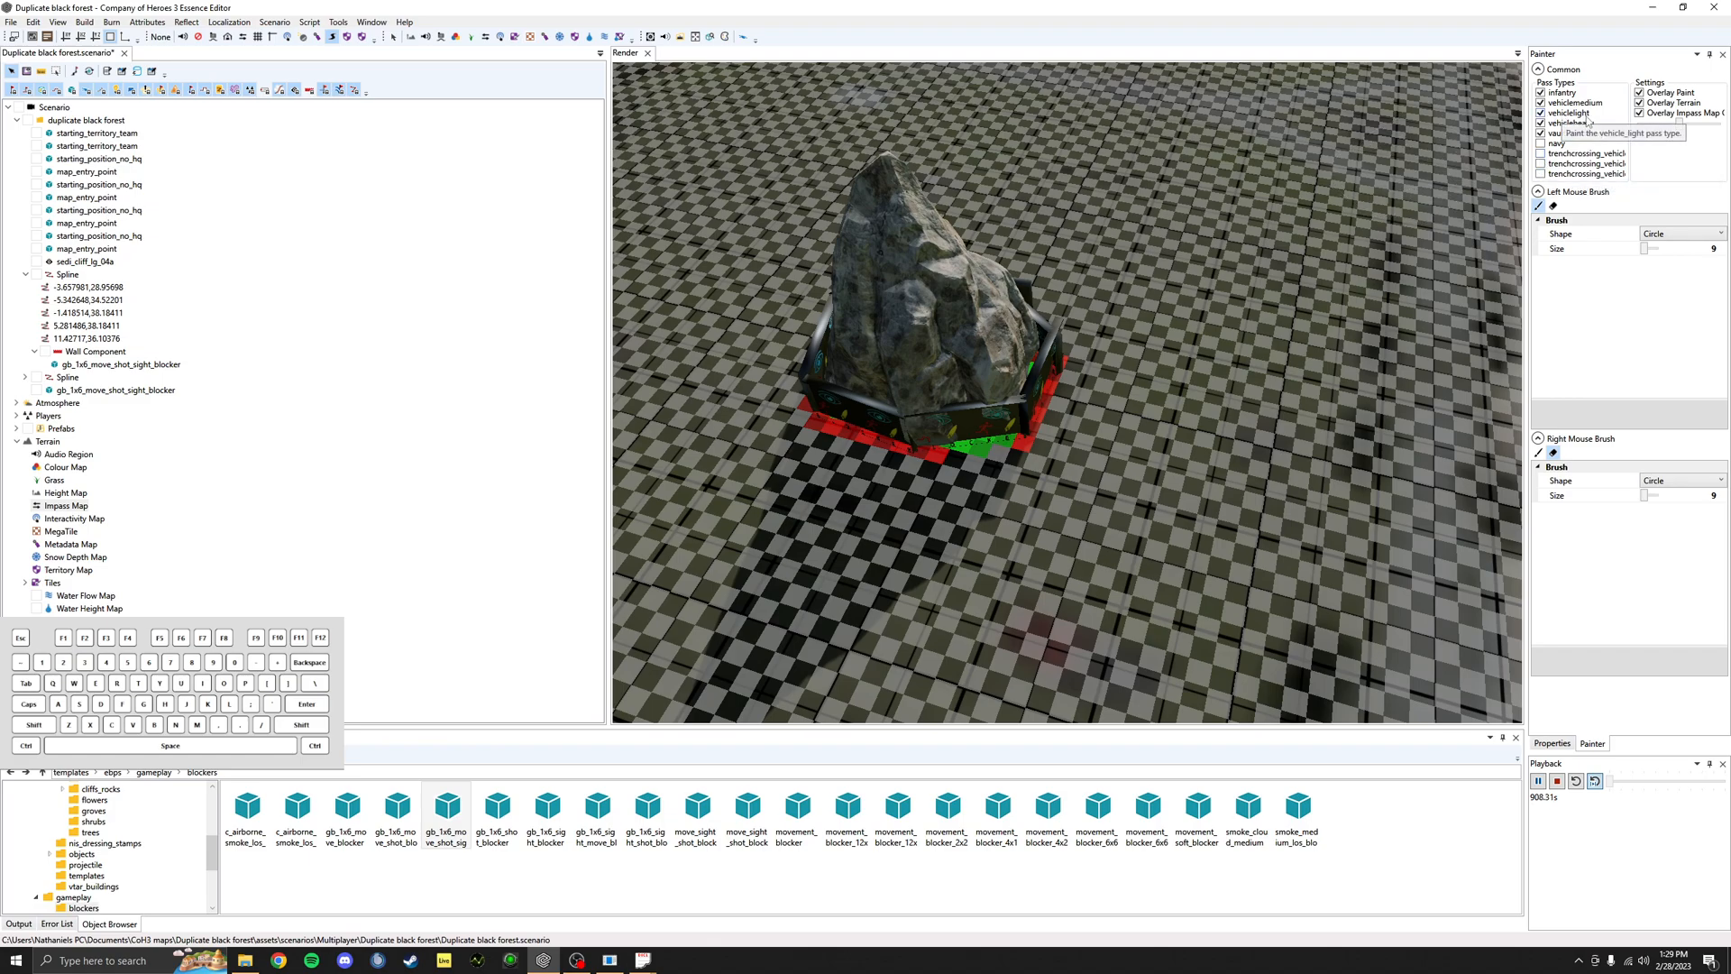
pyautogui.click(1541, 103)
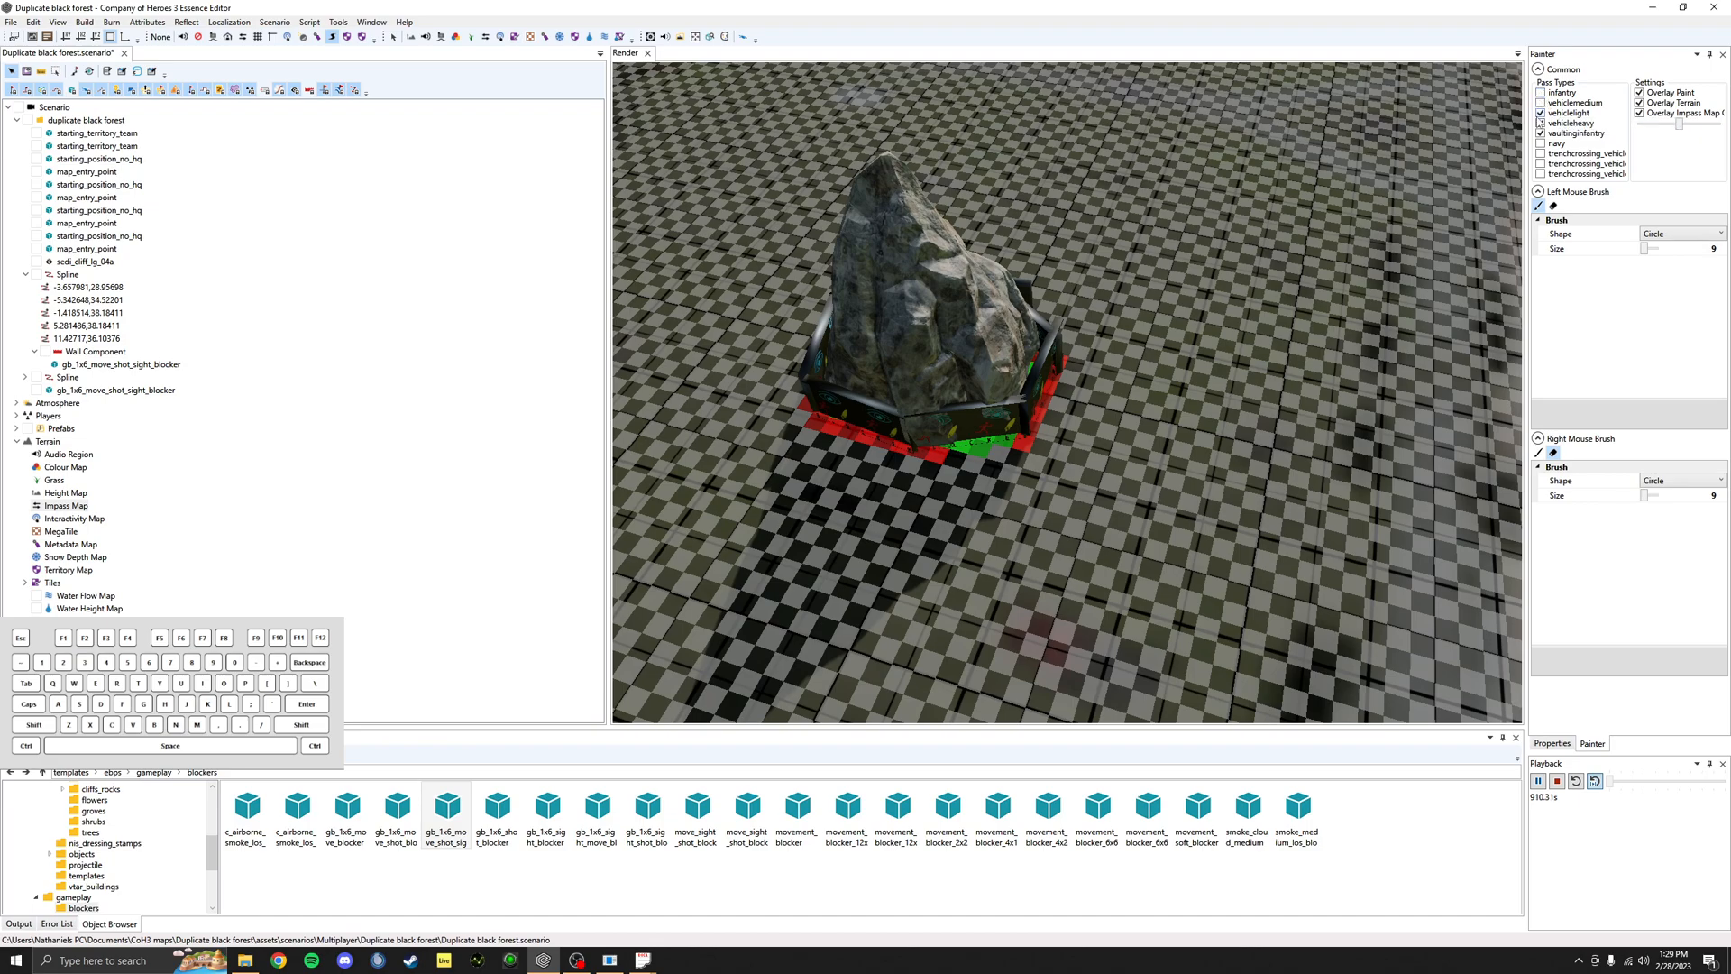
pyautogui.click(1541, 133)
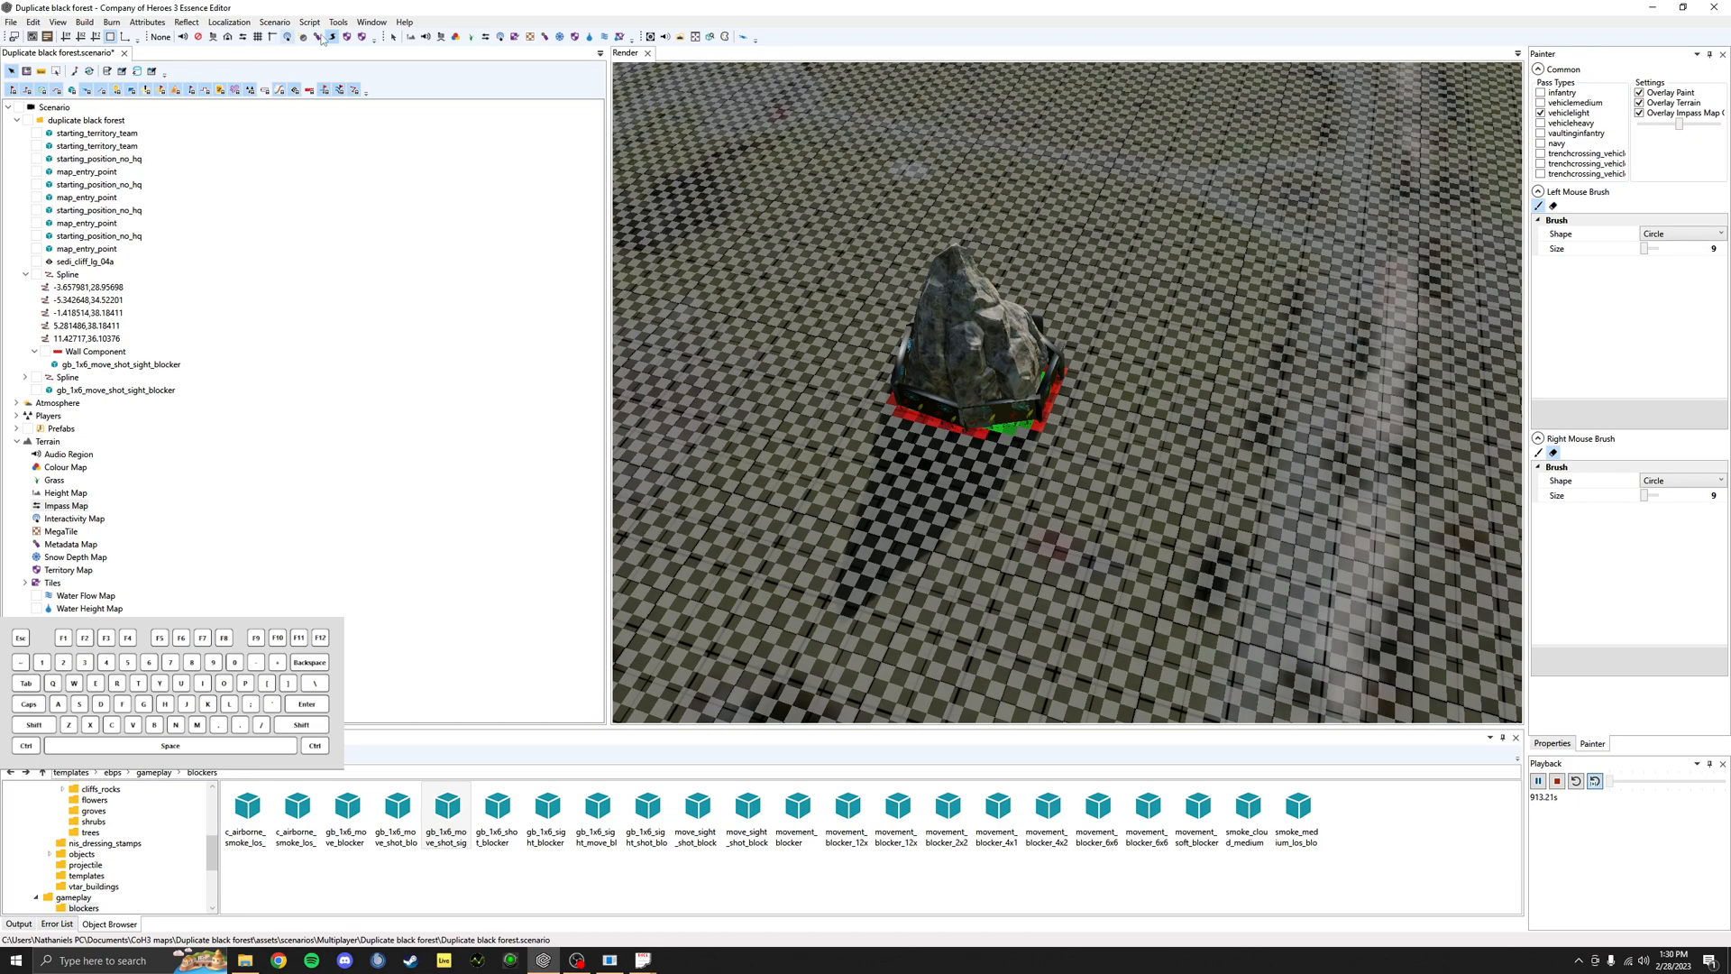
# Step: Return to the selection tool and examine the path map and blockers around the rock from several sides
pyautogui.click(394, 37)
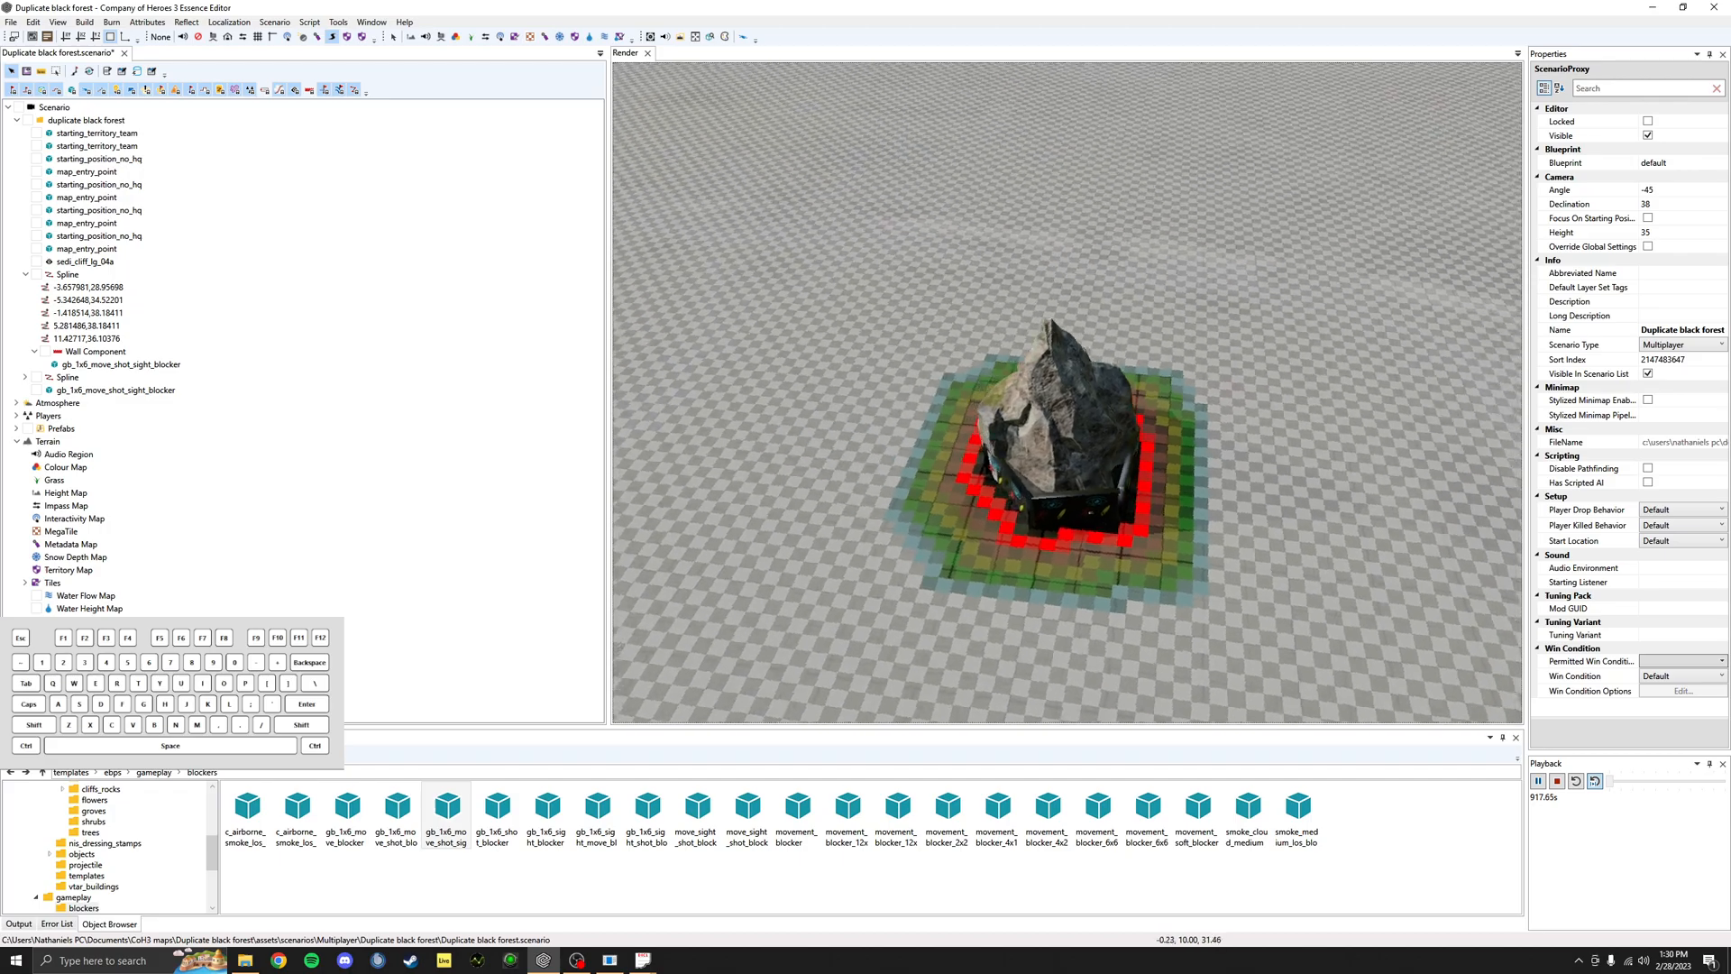
pyautogui.moveTo(992, 338); pyautogui.dragTo(1055, 333, button='middle')
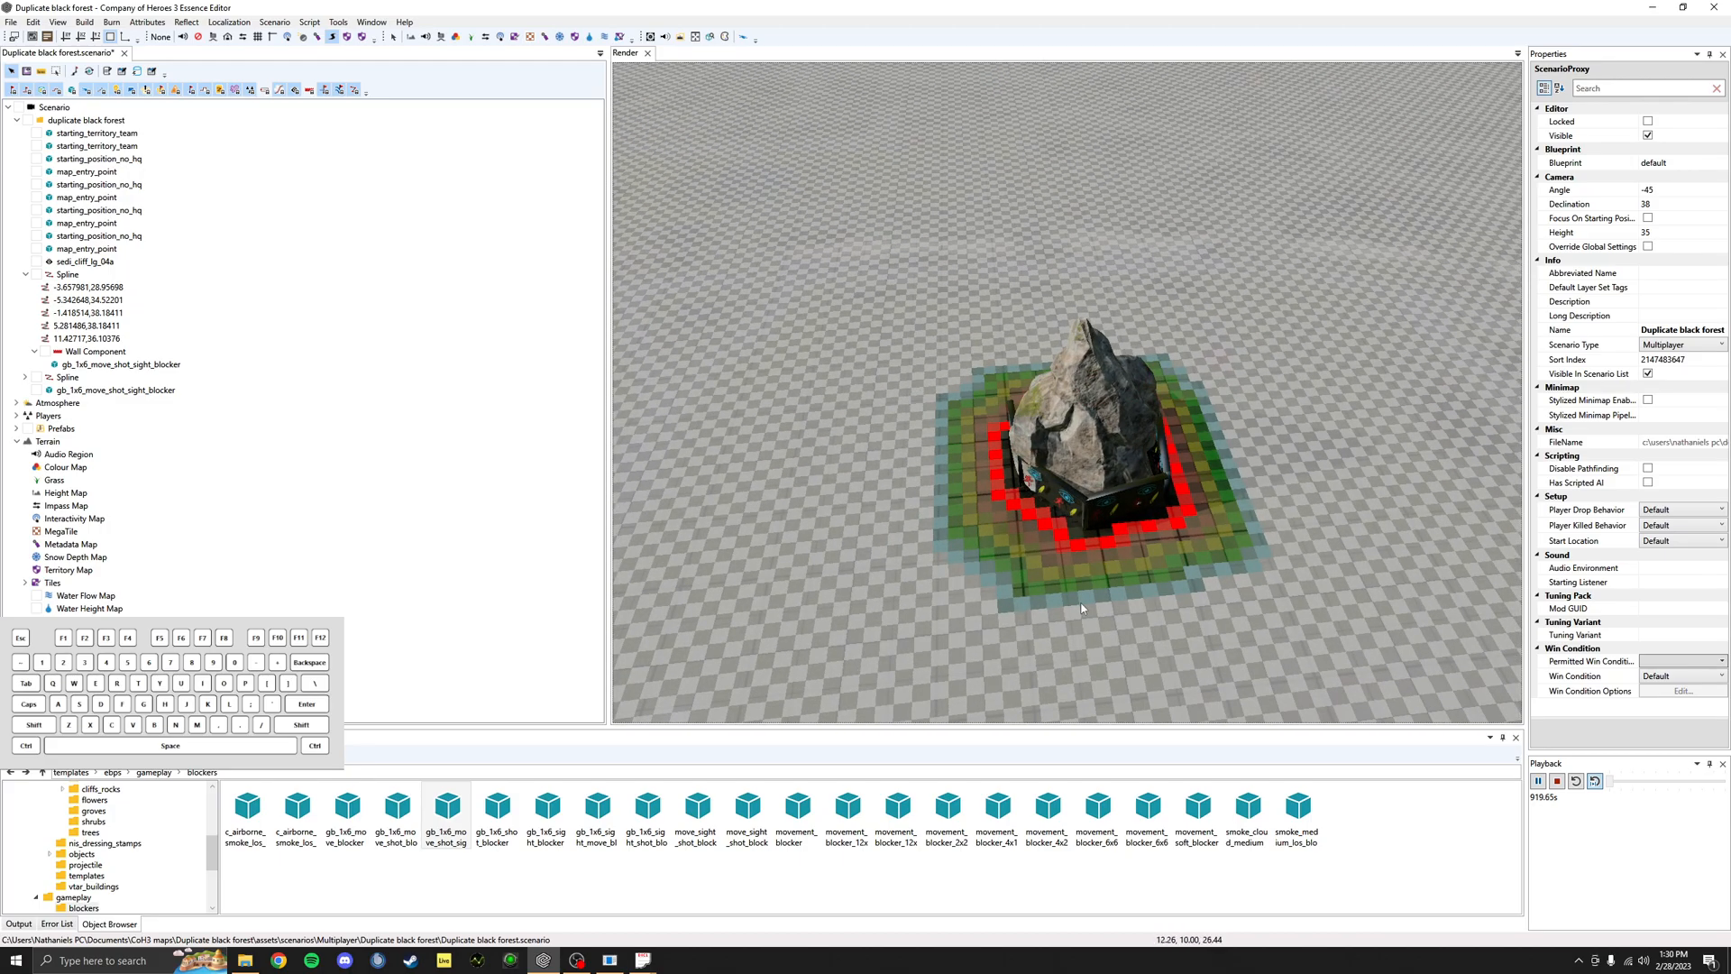
pyautogui.moveTo(916, 421); pyautogui.dragTo(1145, 286, button='middle')
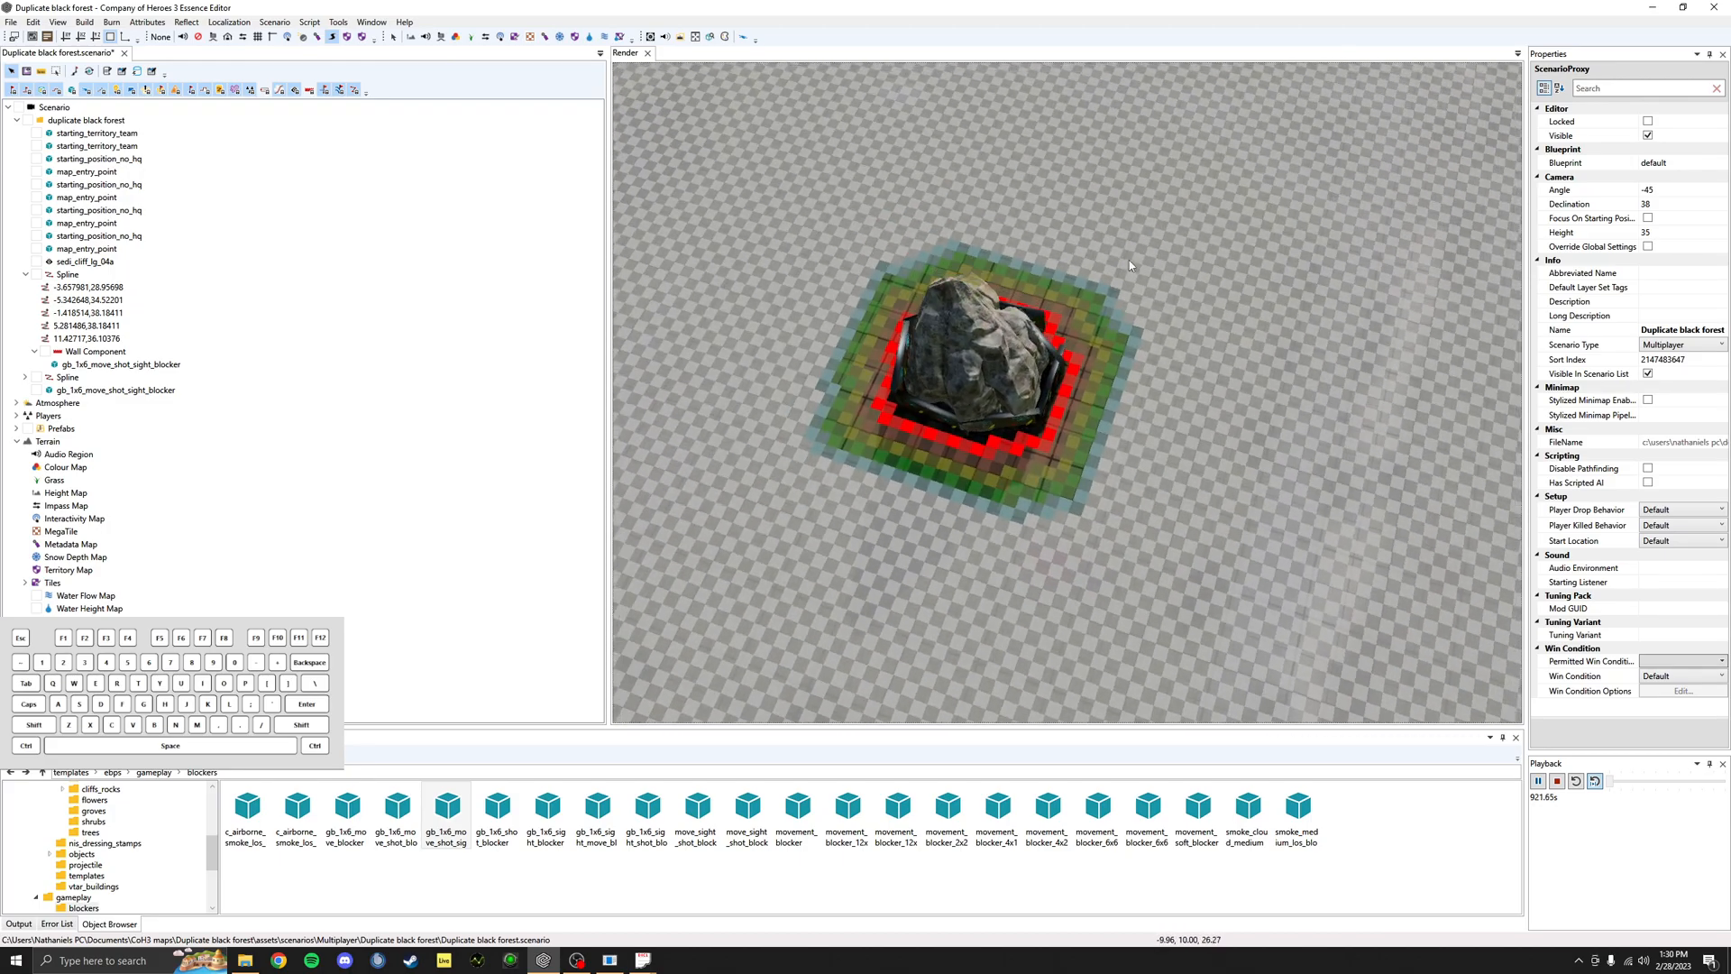
pyautogui.moveTo(1053, 514); pyautogui.dragTo(857, 313, button='middle')
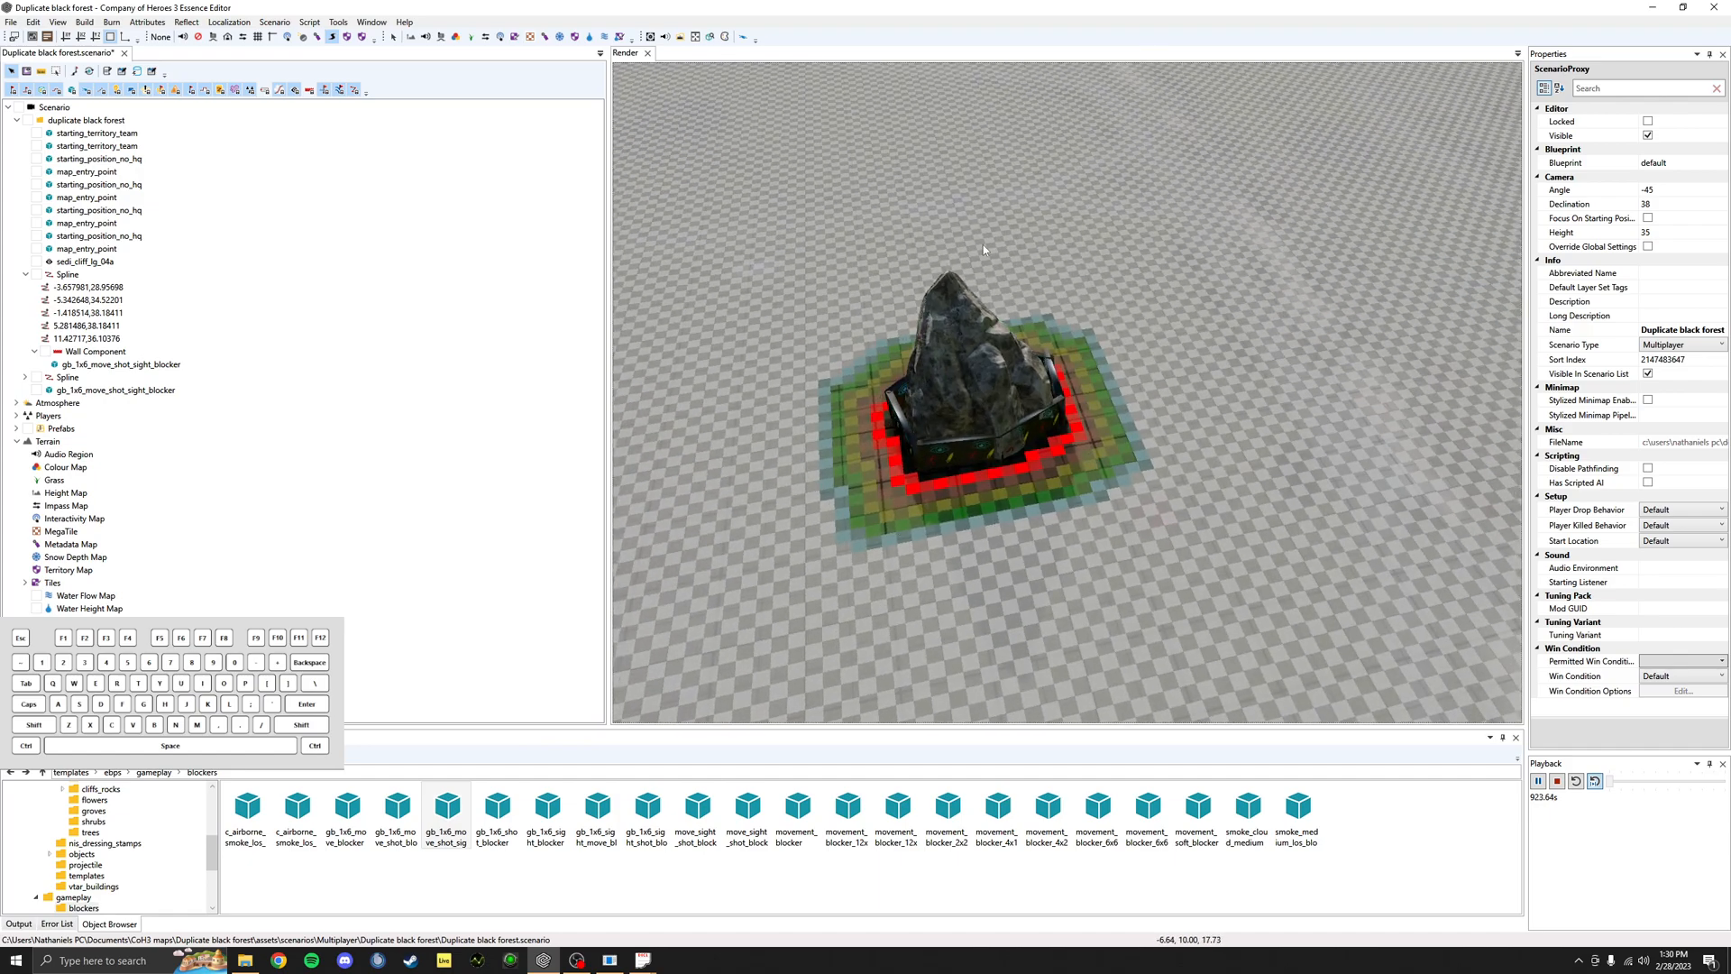
pyautogui.moveTo(909, 413); pyautogui.dragTo(1128, 384, button='middle')
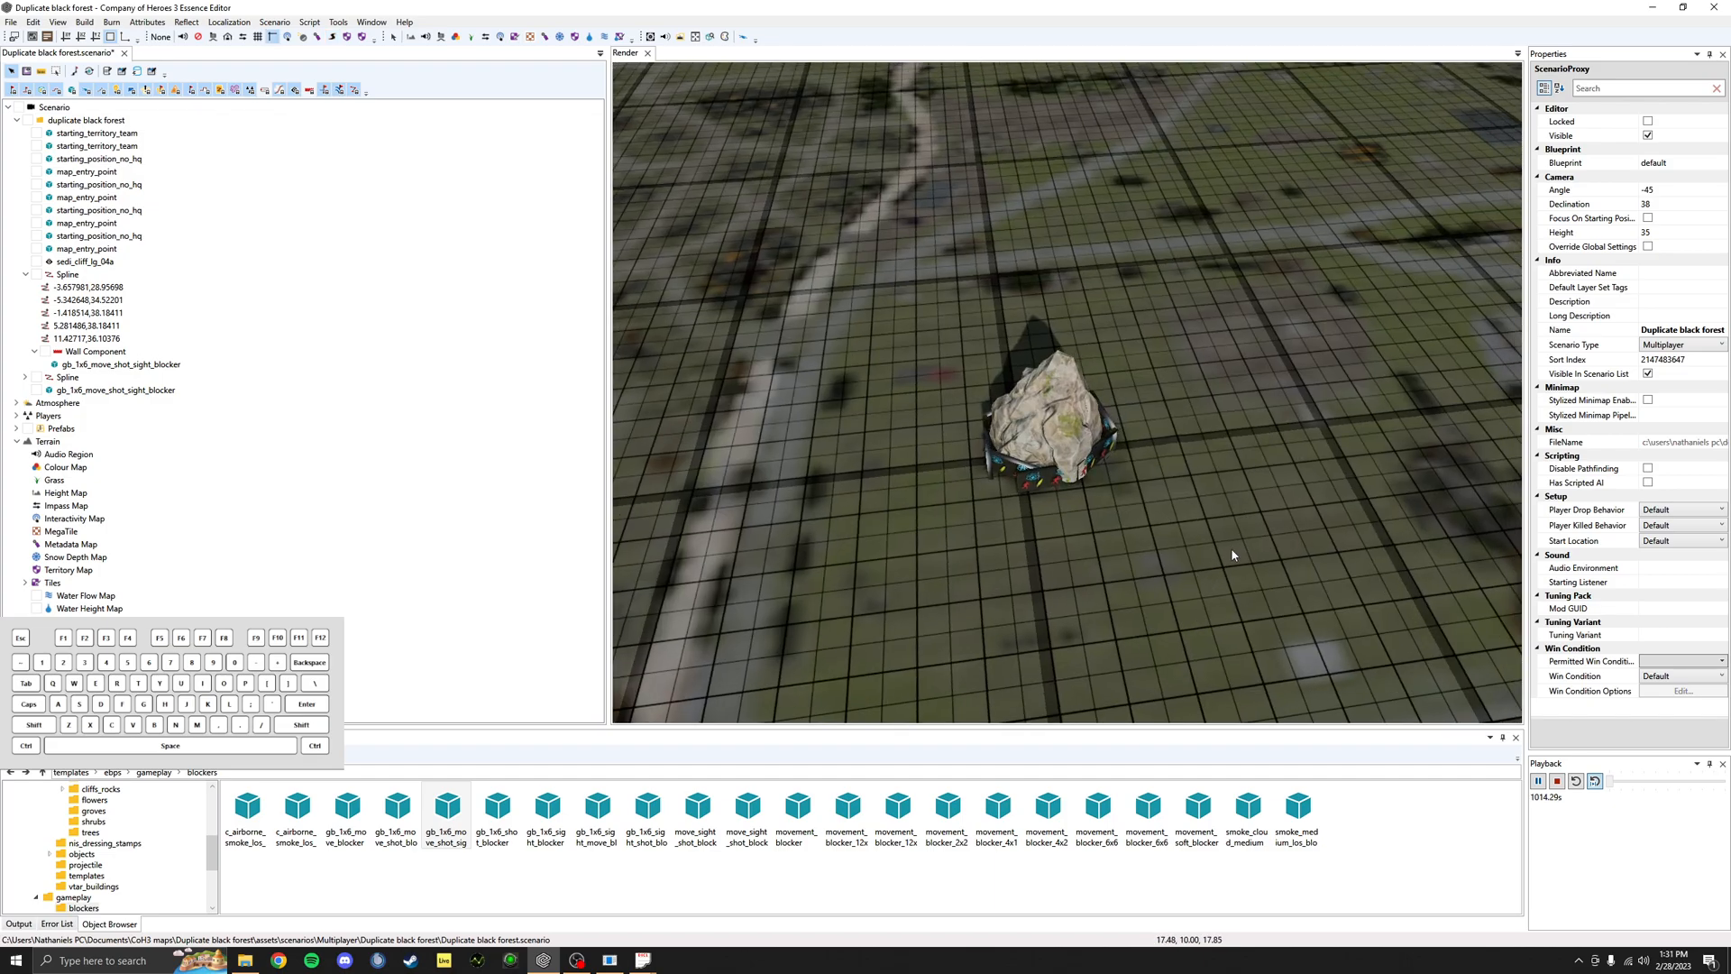
pyautogui.scroll(1, 1254, 527)
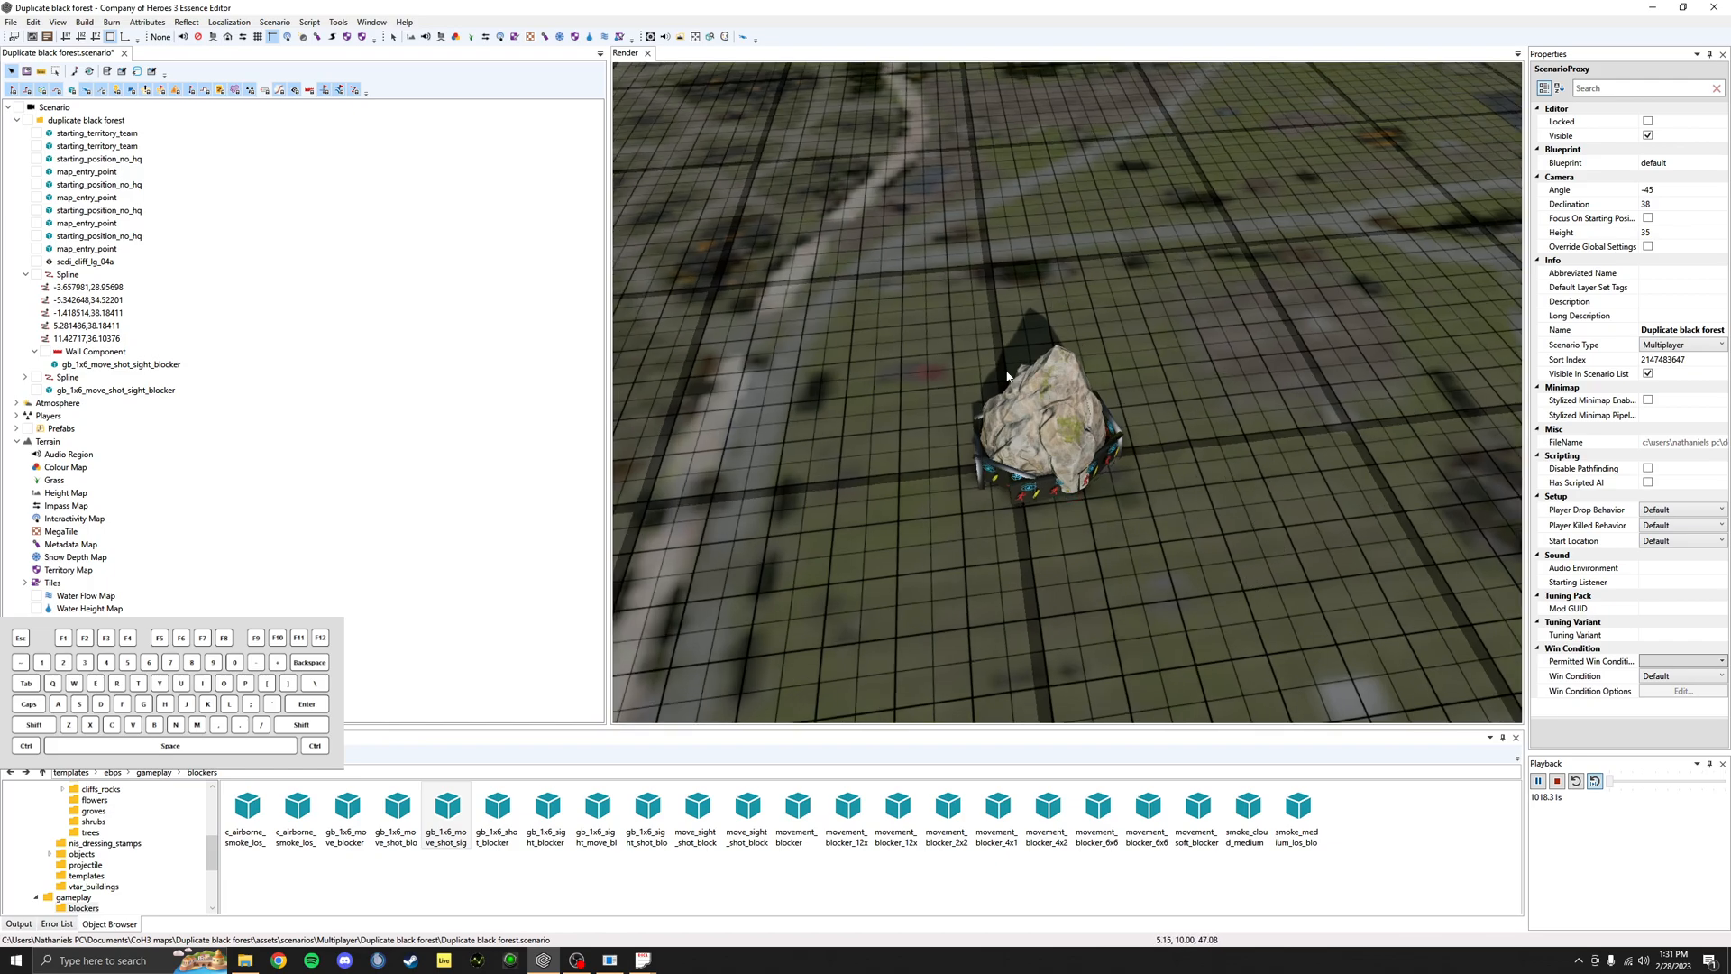
pyautogui.scroll(5, 1241, 593)
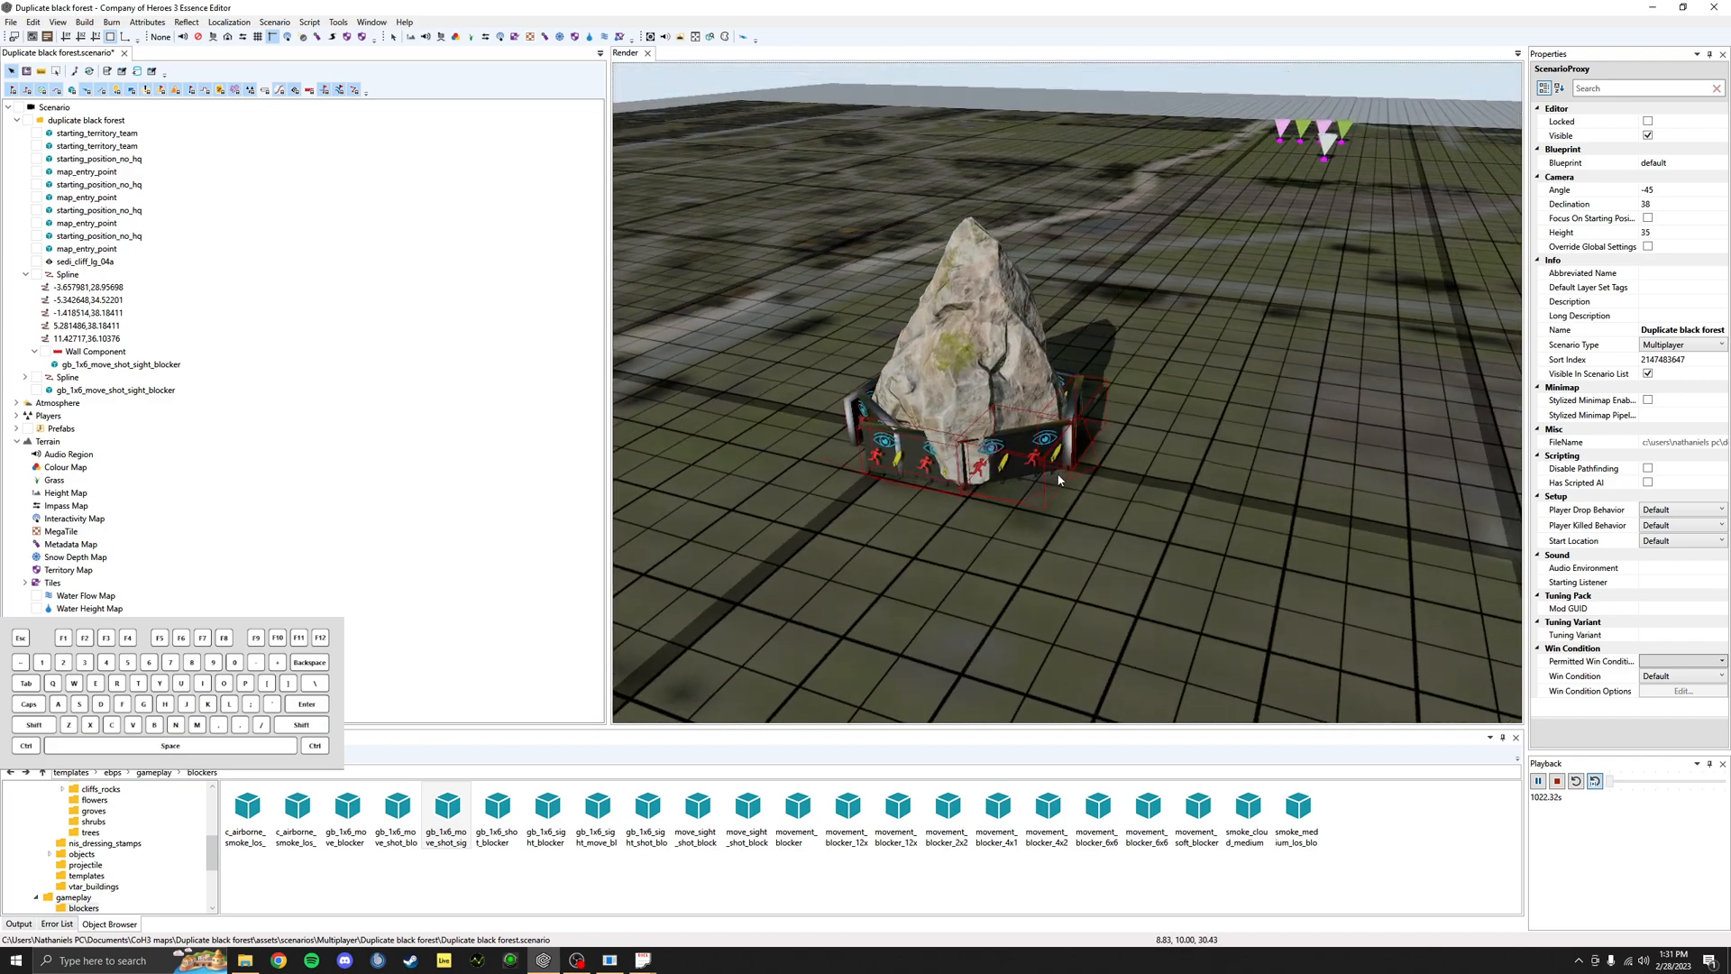
# Step: View the cliff rock and its surrounding blockers from several sides and up close
pyautogui.moveTo(1147, 404)
pyautogui.mouseDown(button='middle')
pyautogui.moveTo(1189, 402)
pyautogui.moveTo(1124, 424)
pyautogui.mouseUp(button='middle')
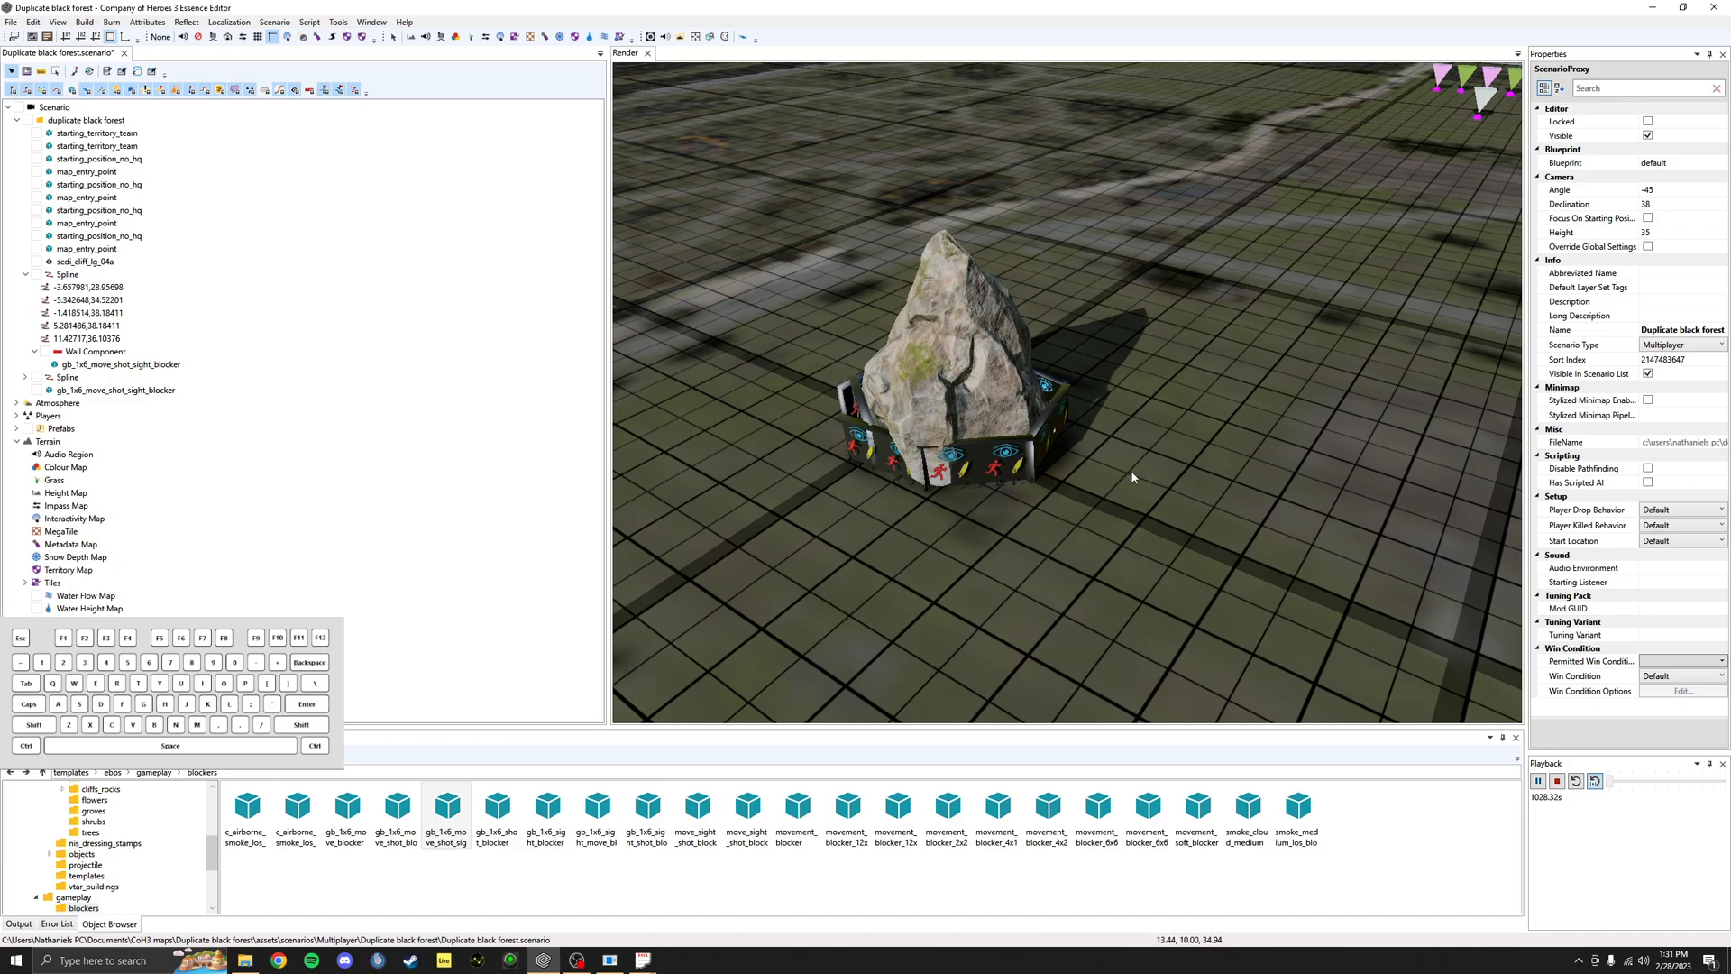
pyautogui.scroll(2, 1133, 477)
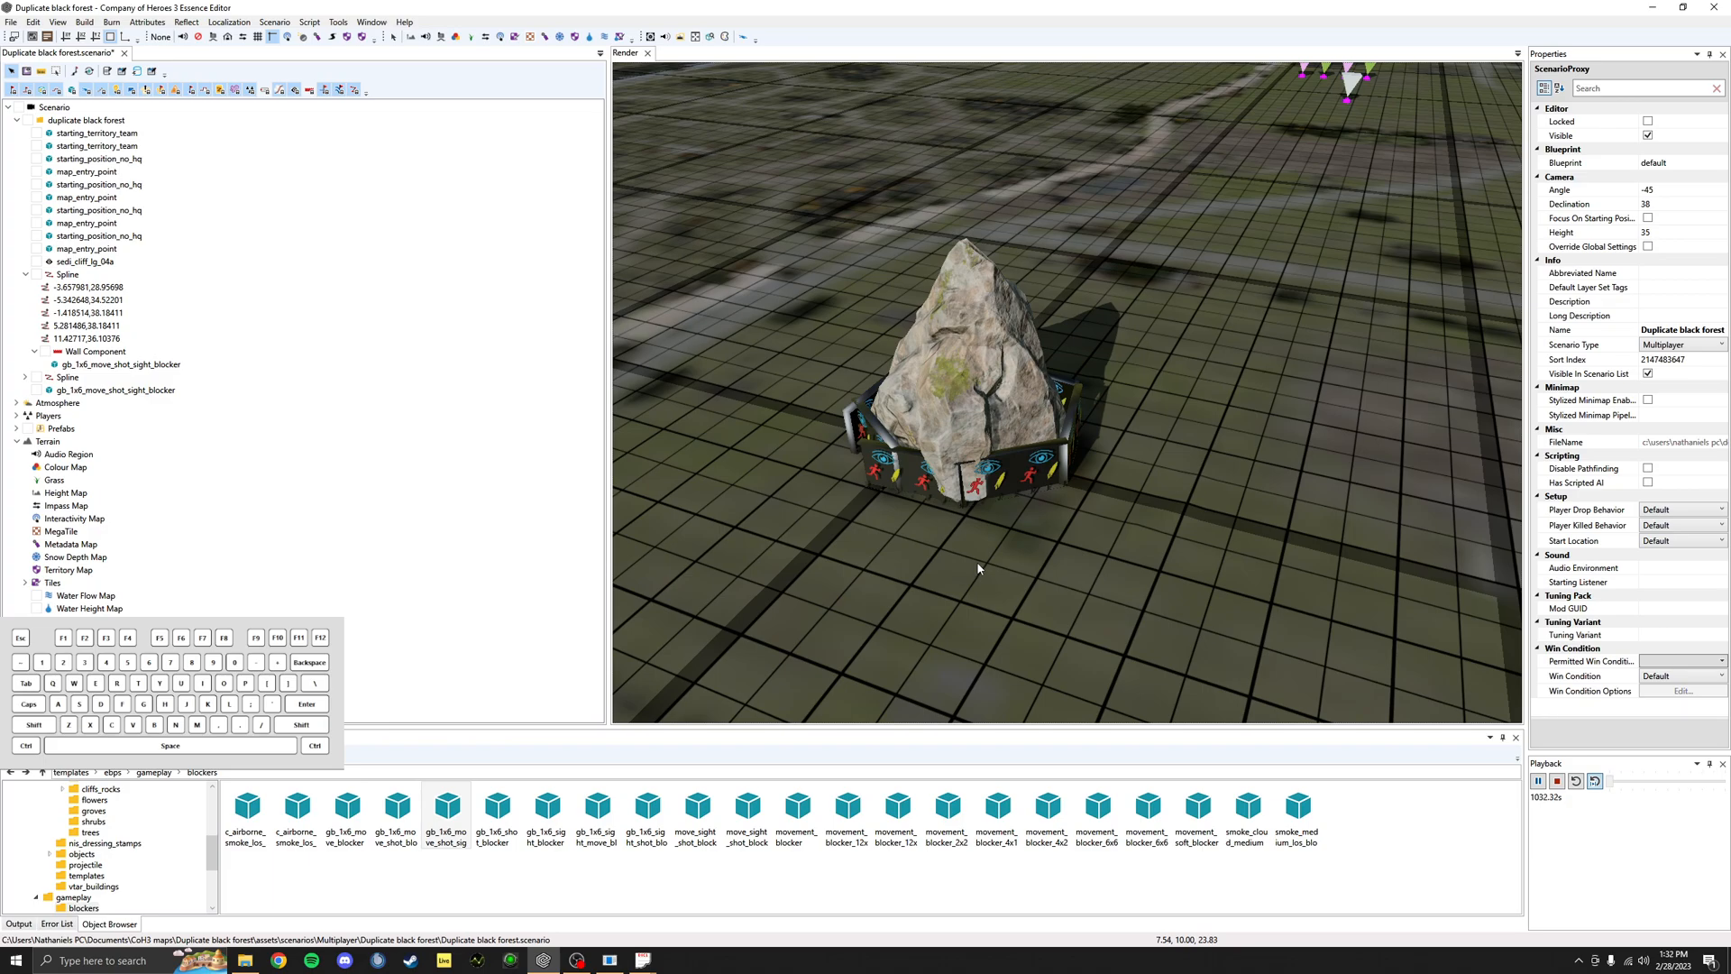
pyautogui.scroll(-3, 1032, 598)
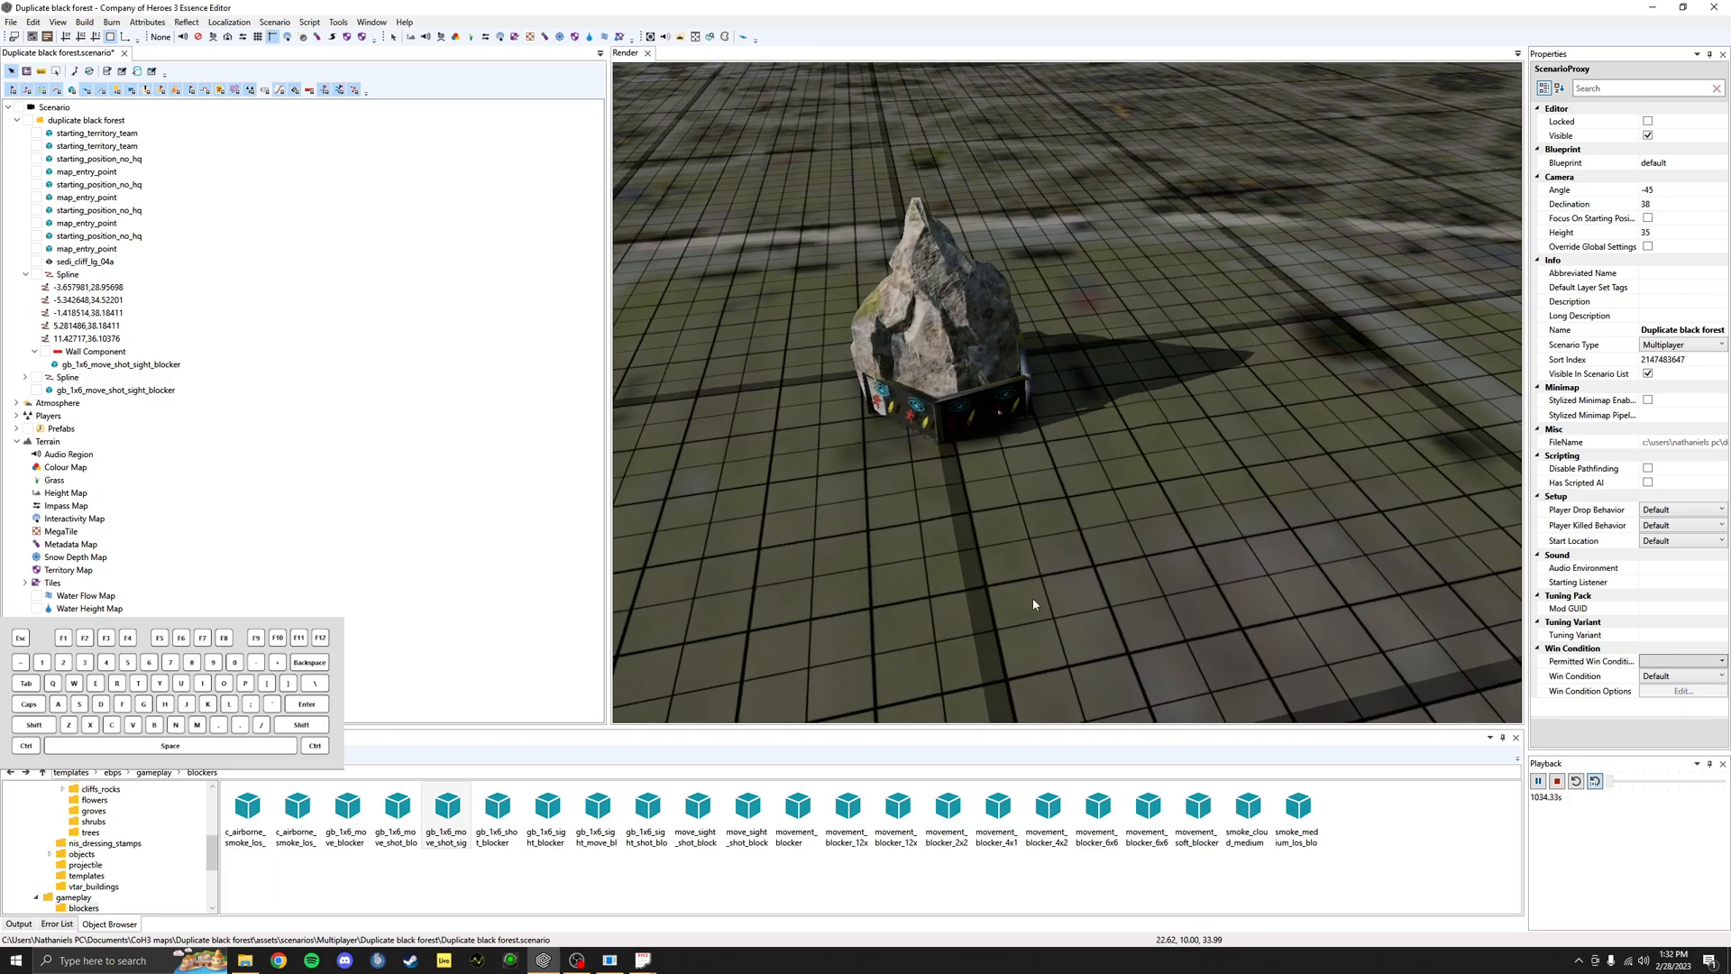
pyautogui.scroll(5, 1037, 582)
pyautogui.moveTo(971, 446); pyautogui.dragTo(1217, 506, button='middle')
pyautogui.moveTo(969, 534); pyautogui.dragTo(1098, 433, button='middle')
# Step: Try Surface alignment on the second blocker spline's wall component, and set its alignment to None
pyautogui.click(1027, 406)
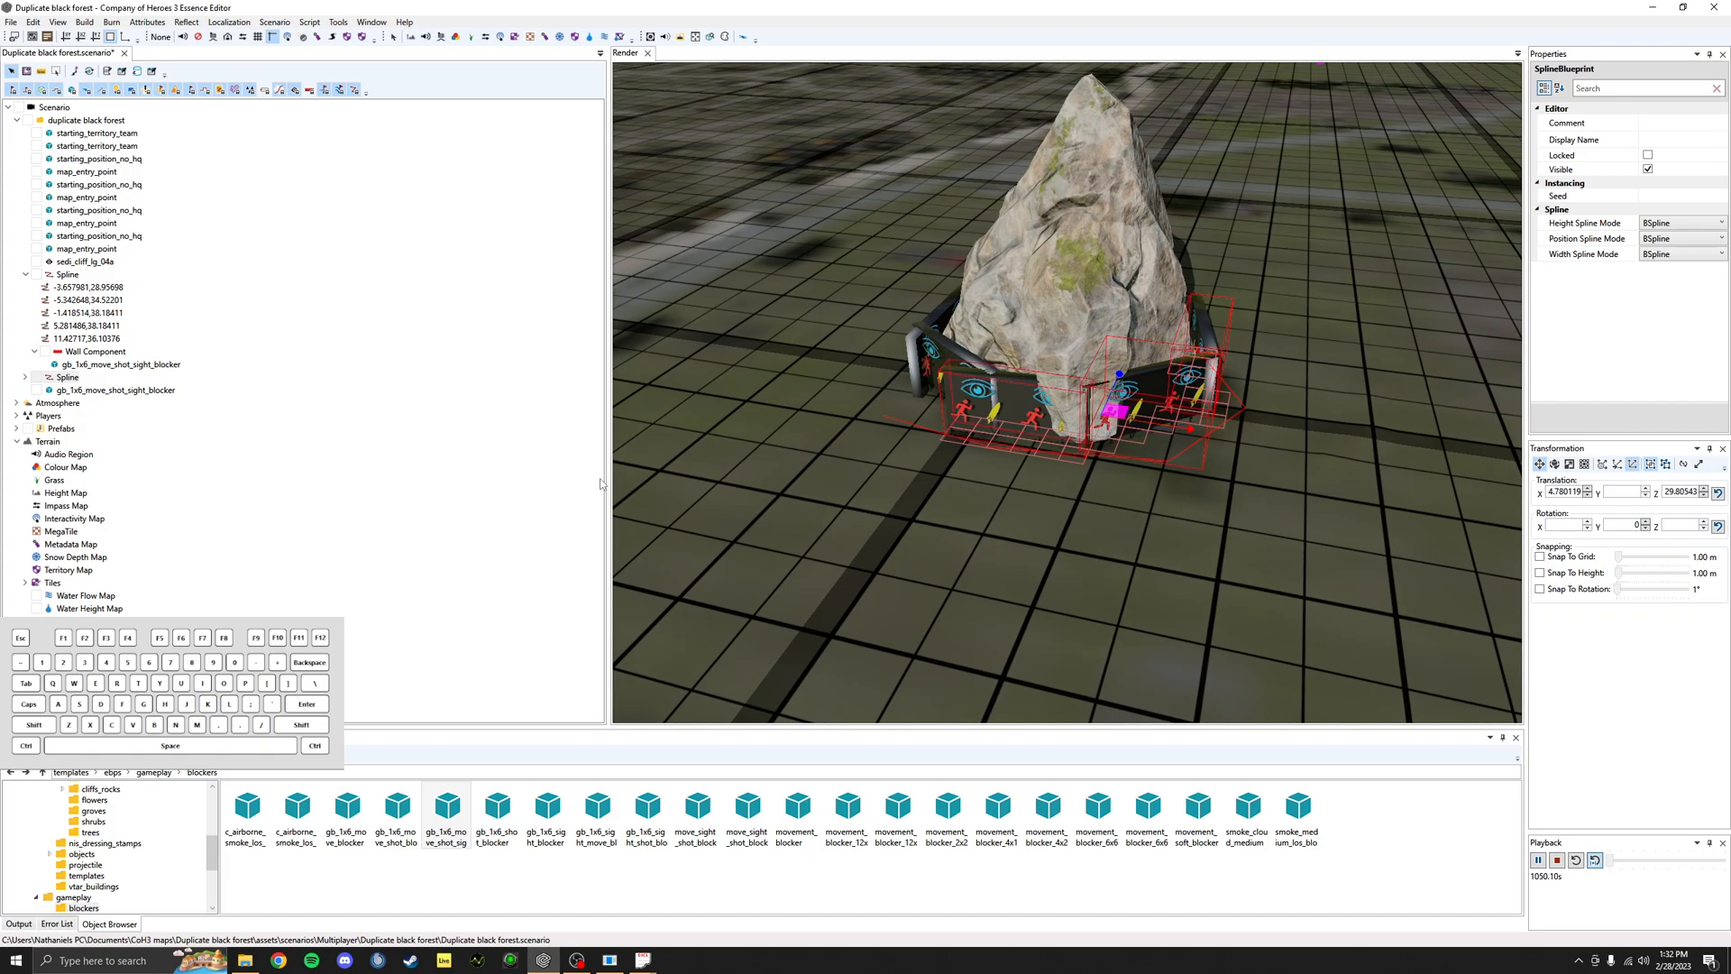
pyautogui.moveTo(1098, 433); pyautogui.dragTo(1019, 439, button='middle')
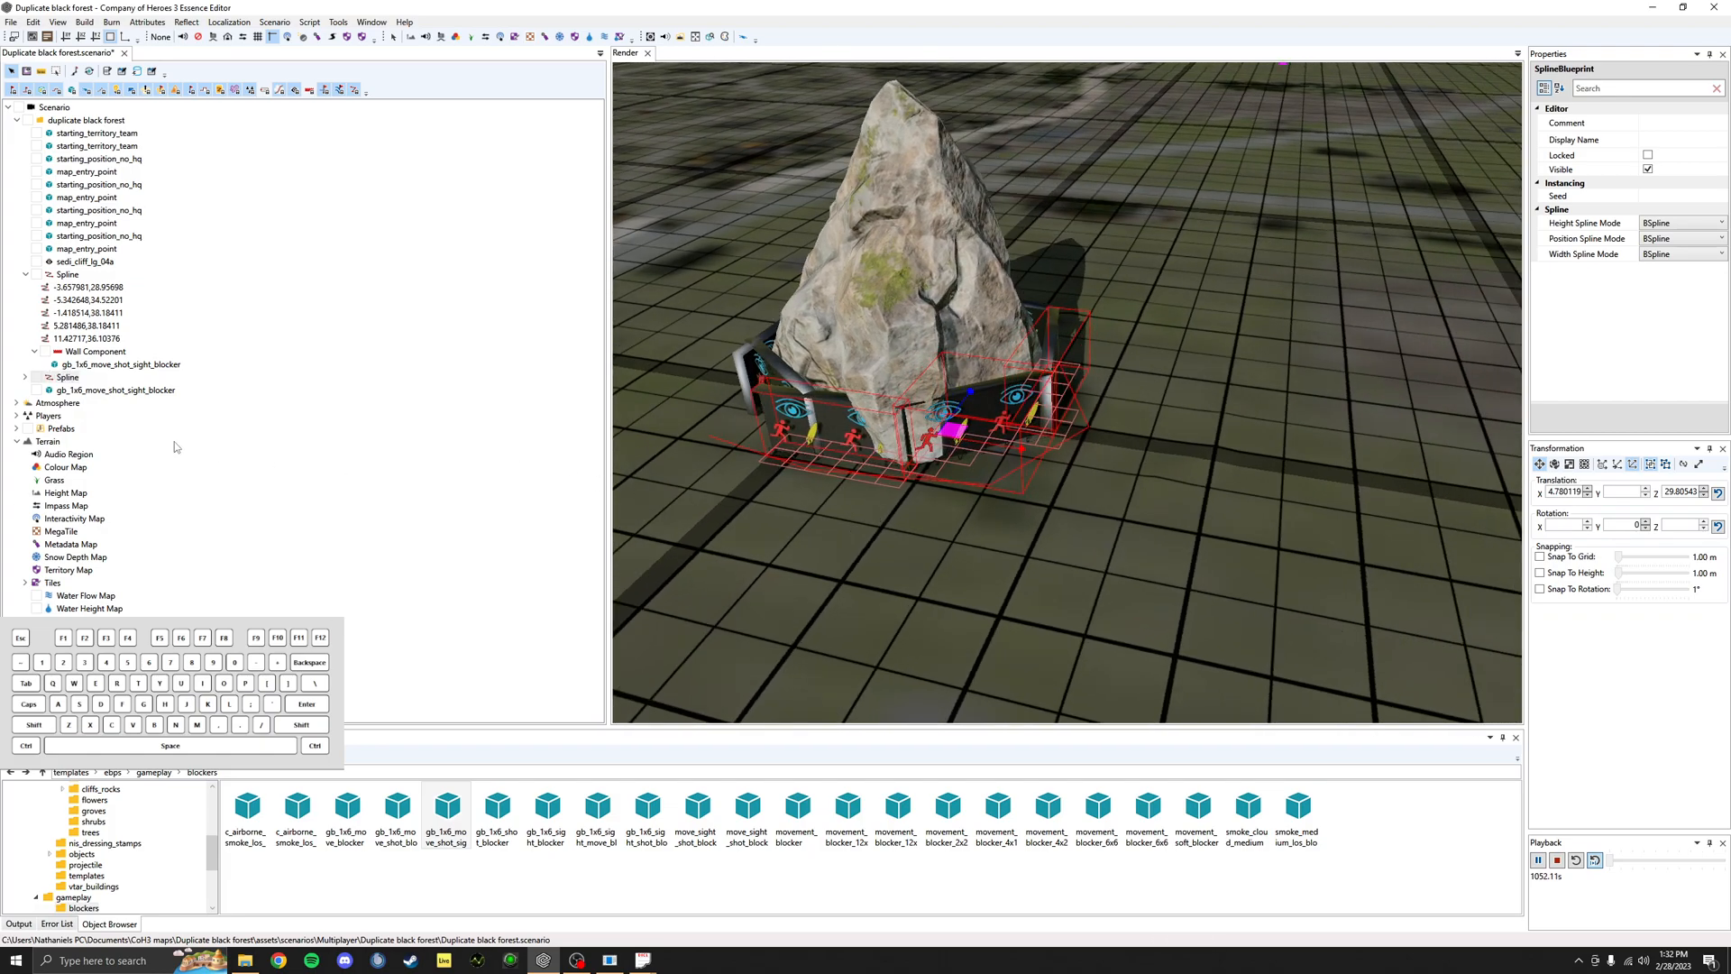
pyautogui.click(25, 377)
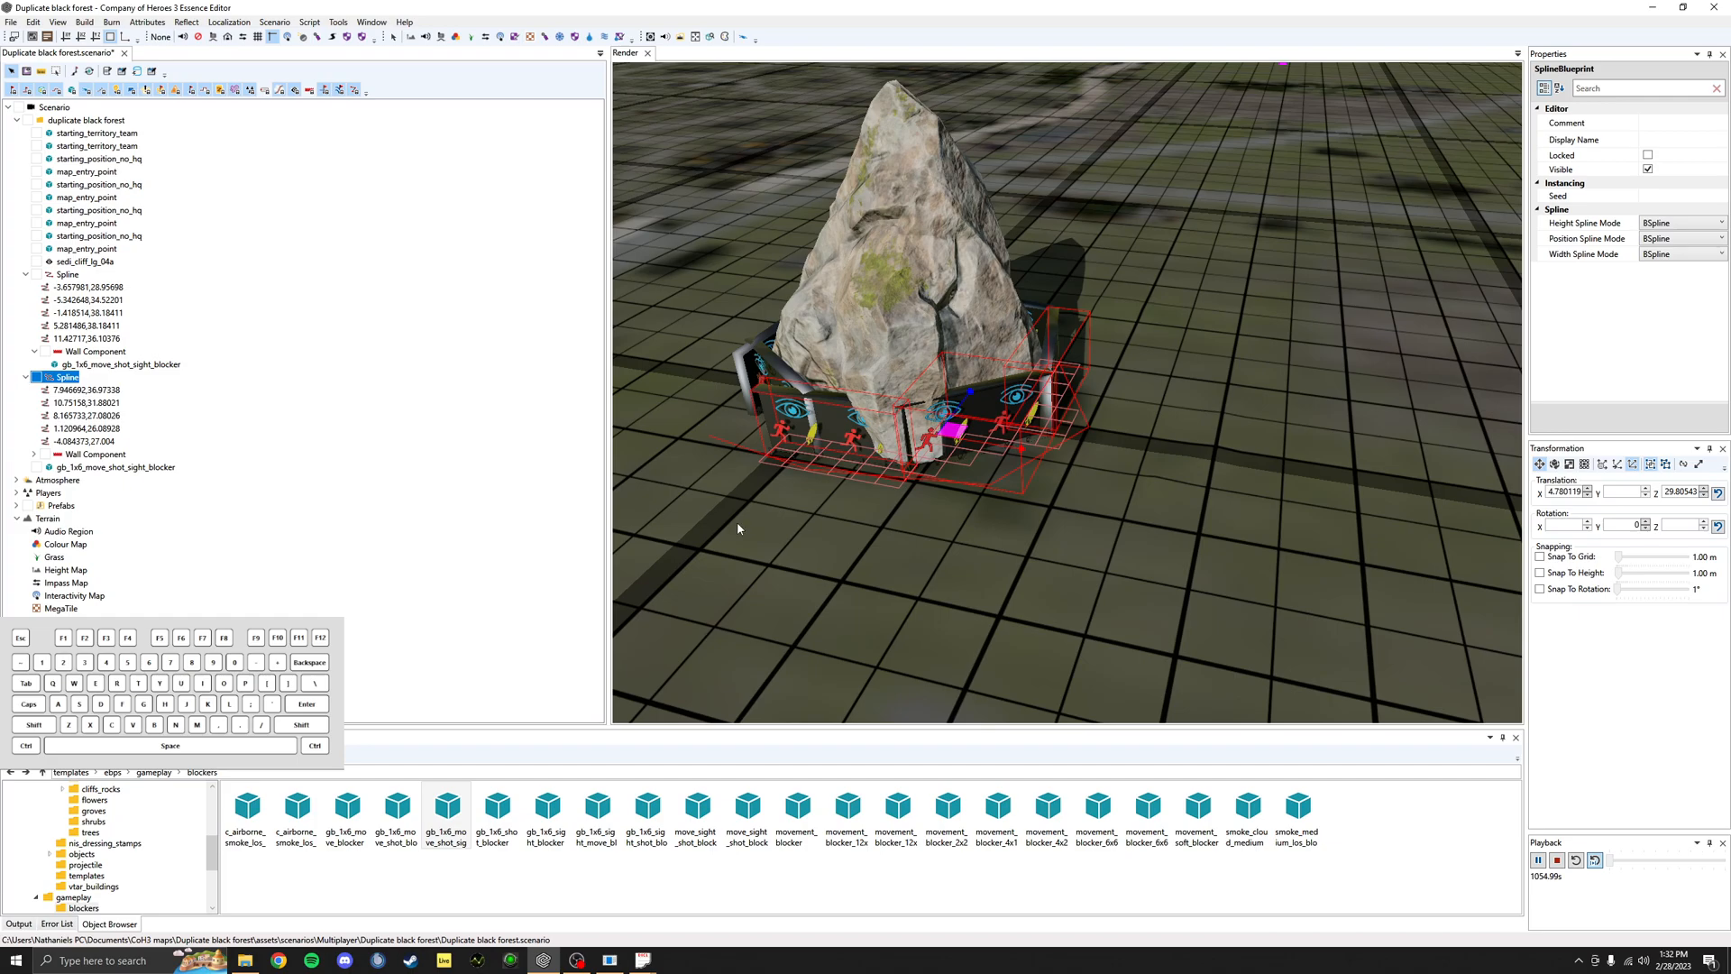
pyautogui.click(90, 454)
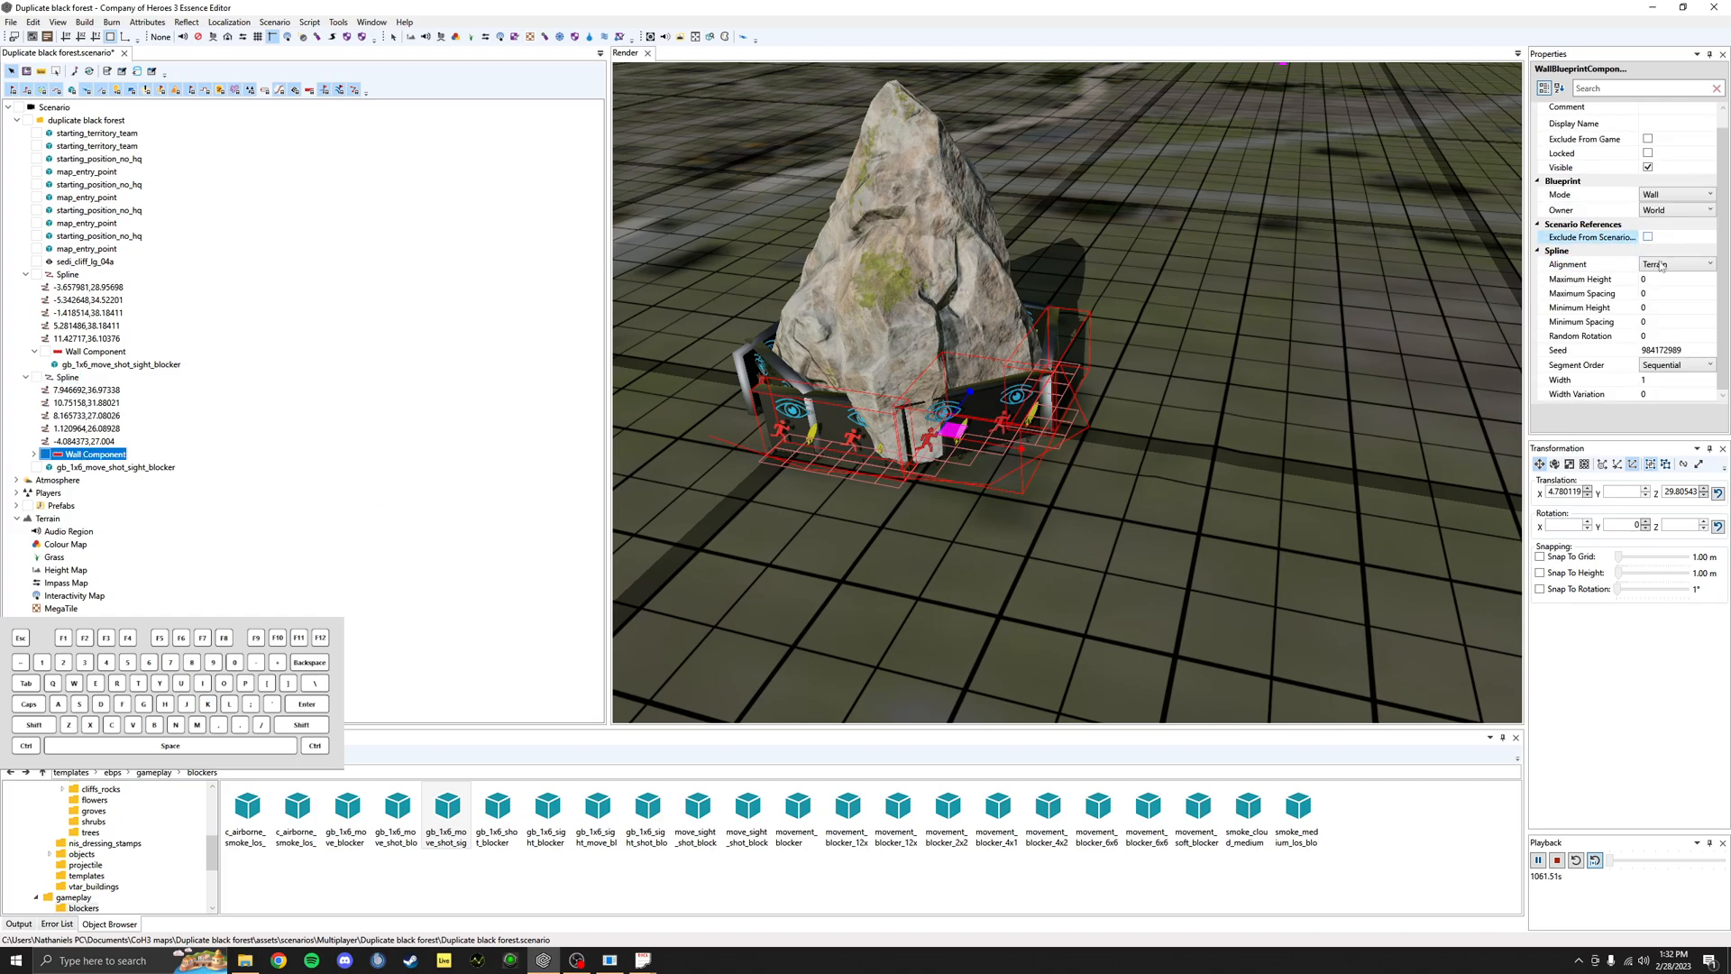
pyautogui.click(1569, 265)
pyautogui.click(1668, 253)
pyautogui.click(1657, 296)
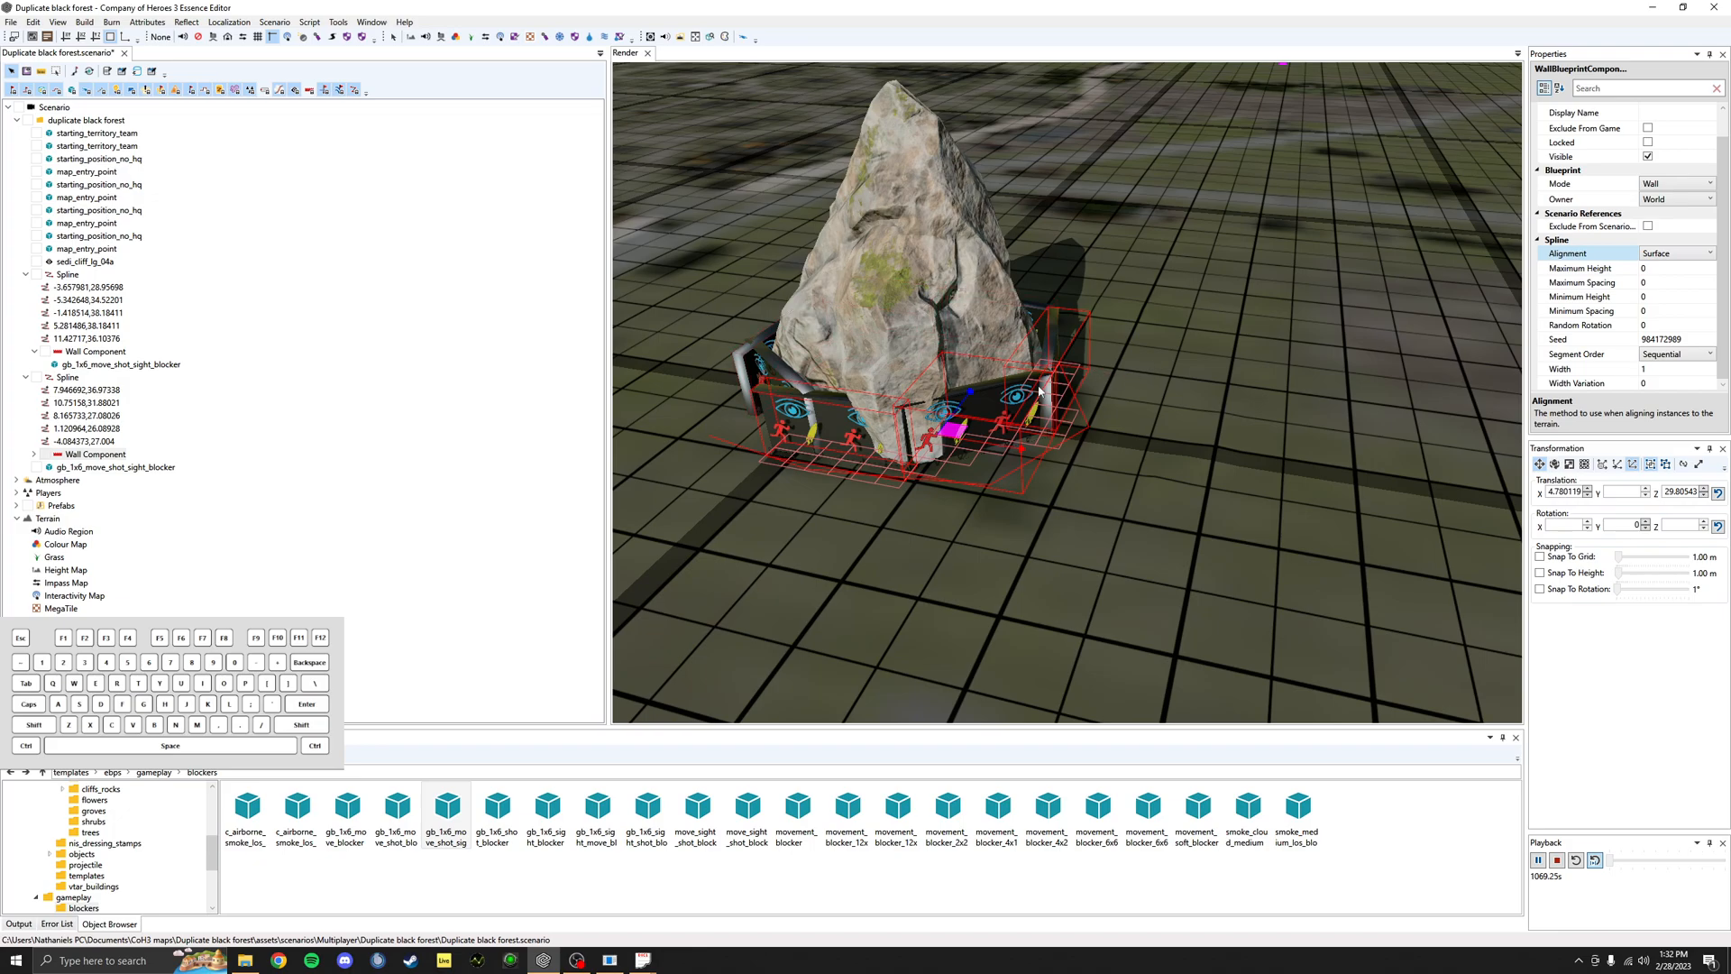
pyautogui.click(1670, 254)
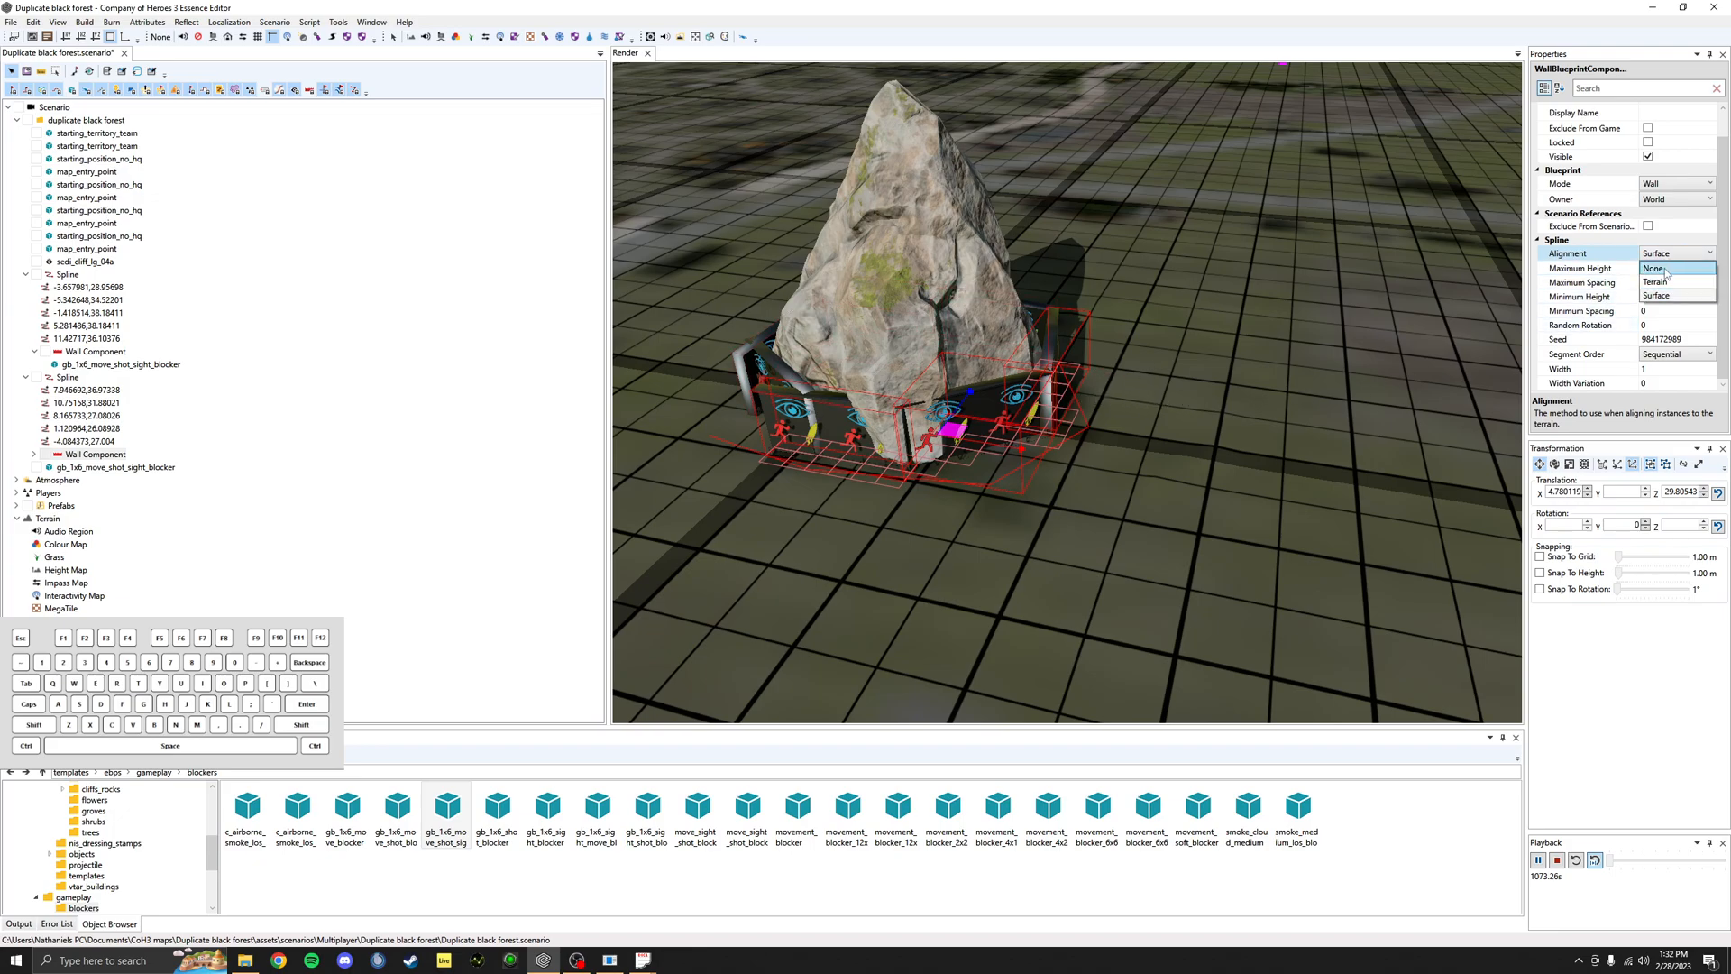
pyautogui.click(1665, 269)
pyautogui.click(983, 590)
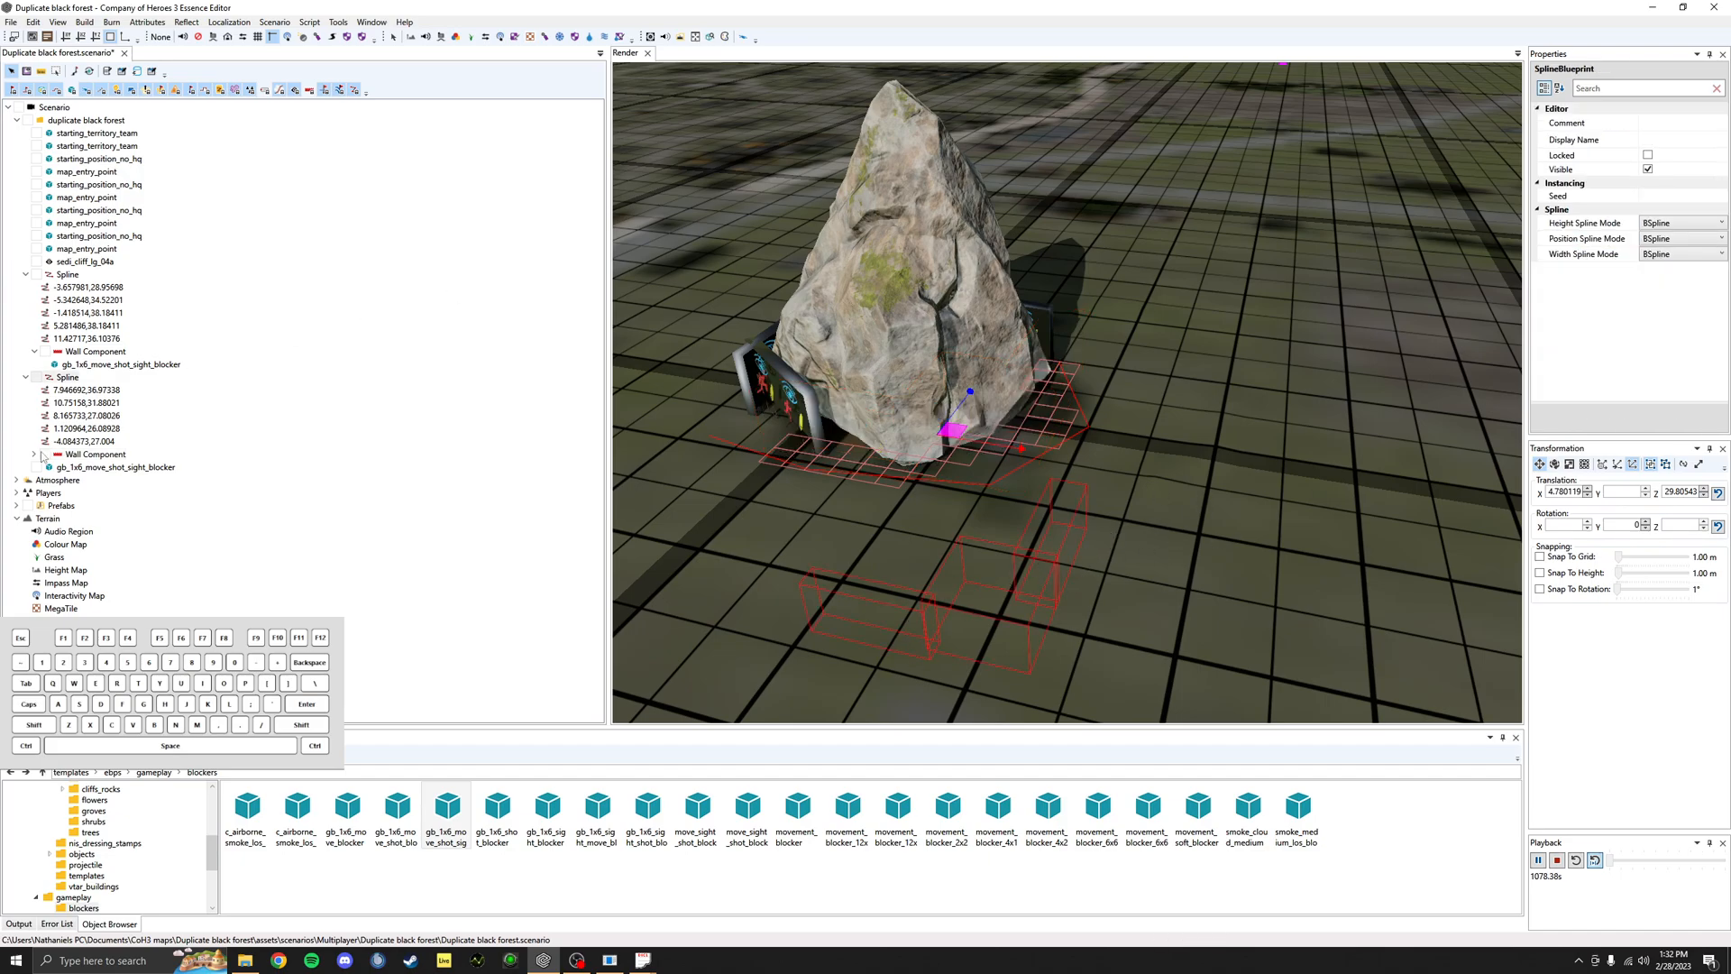
# Step: Set the height of all five control points of the second blocker spline to 10
pyautogui.click(116, 429)
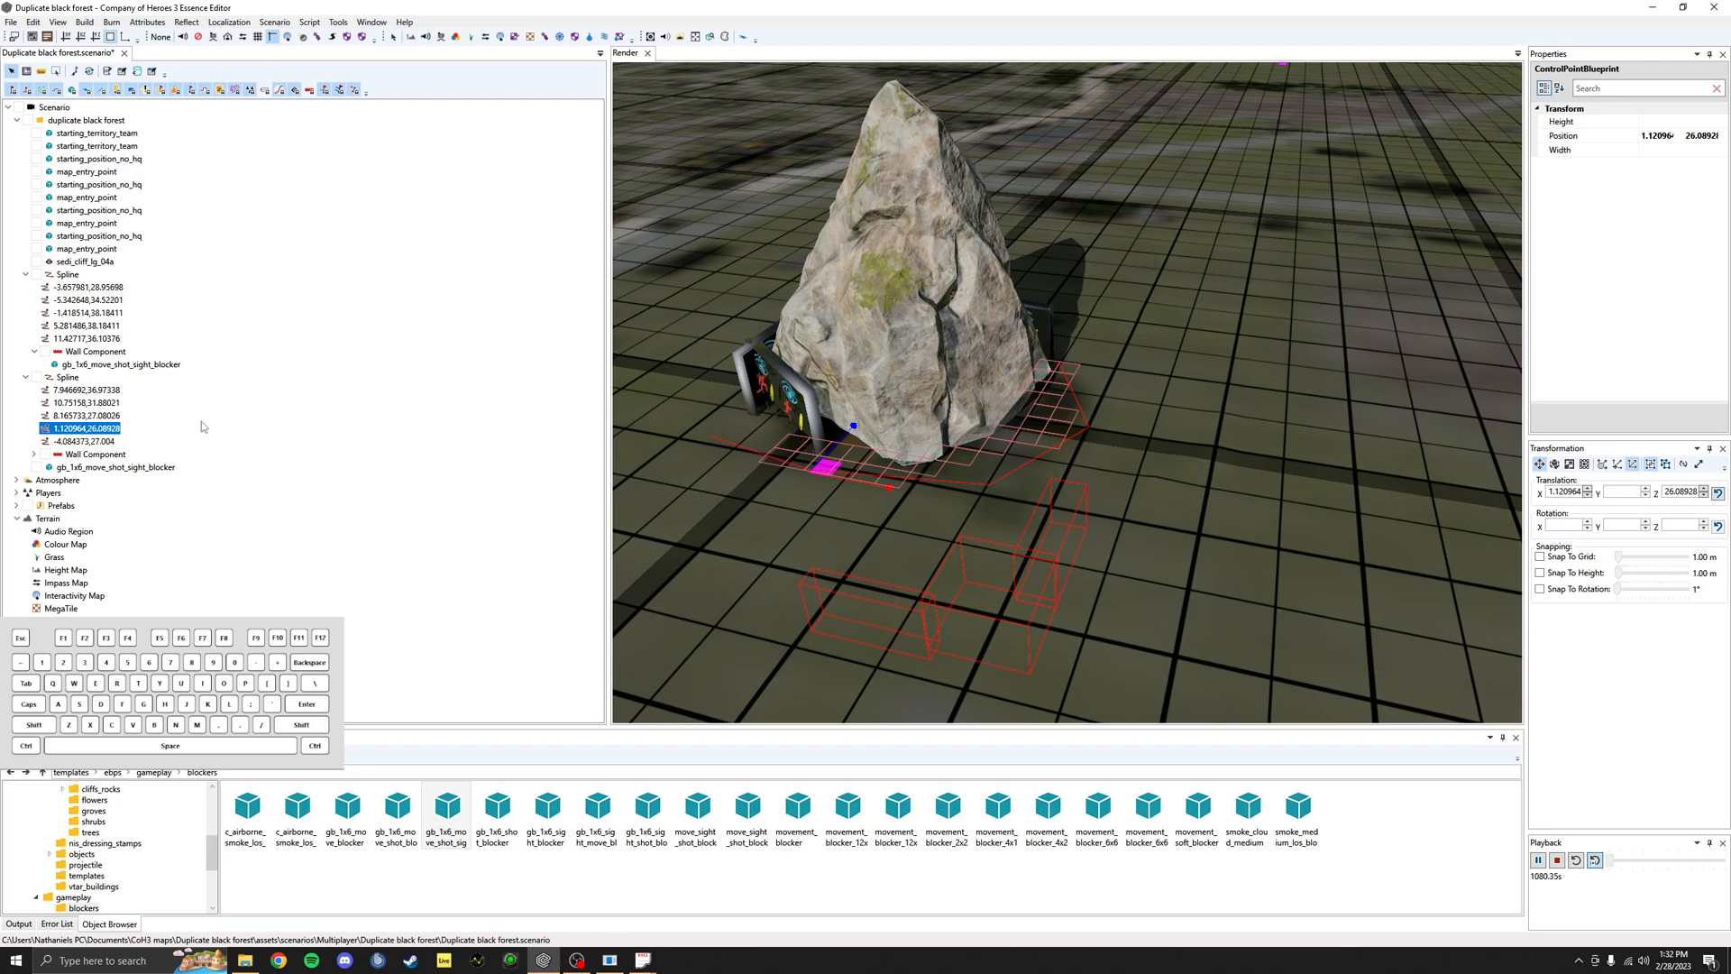
pyautogui.click(119, 442)
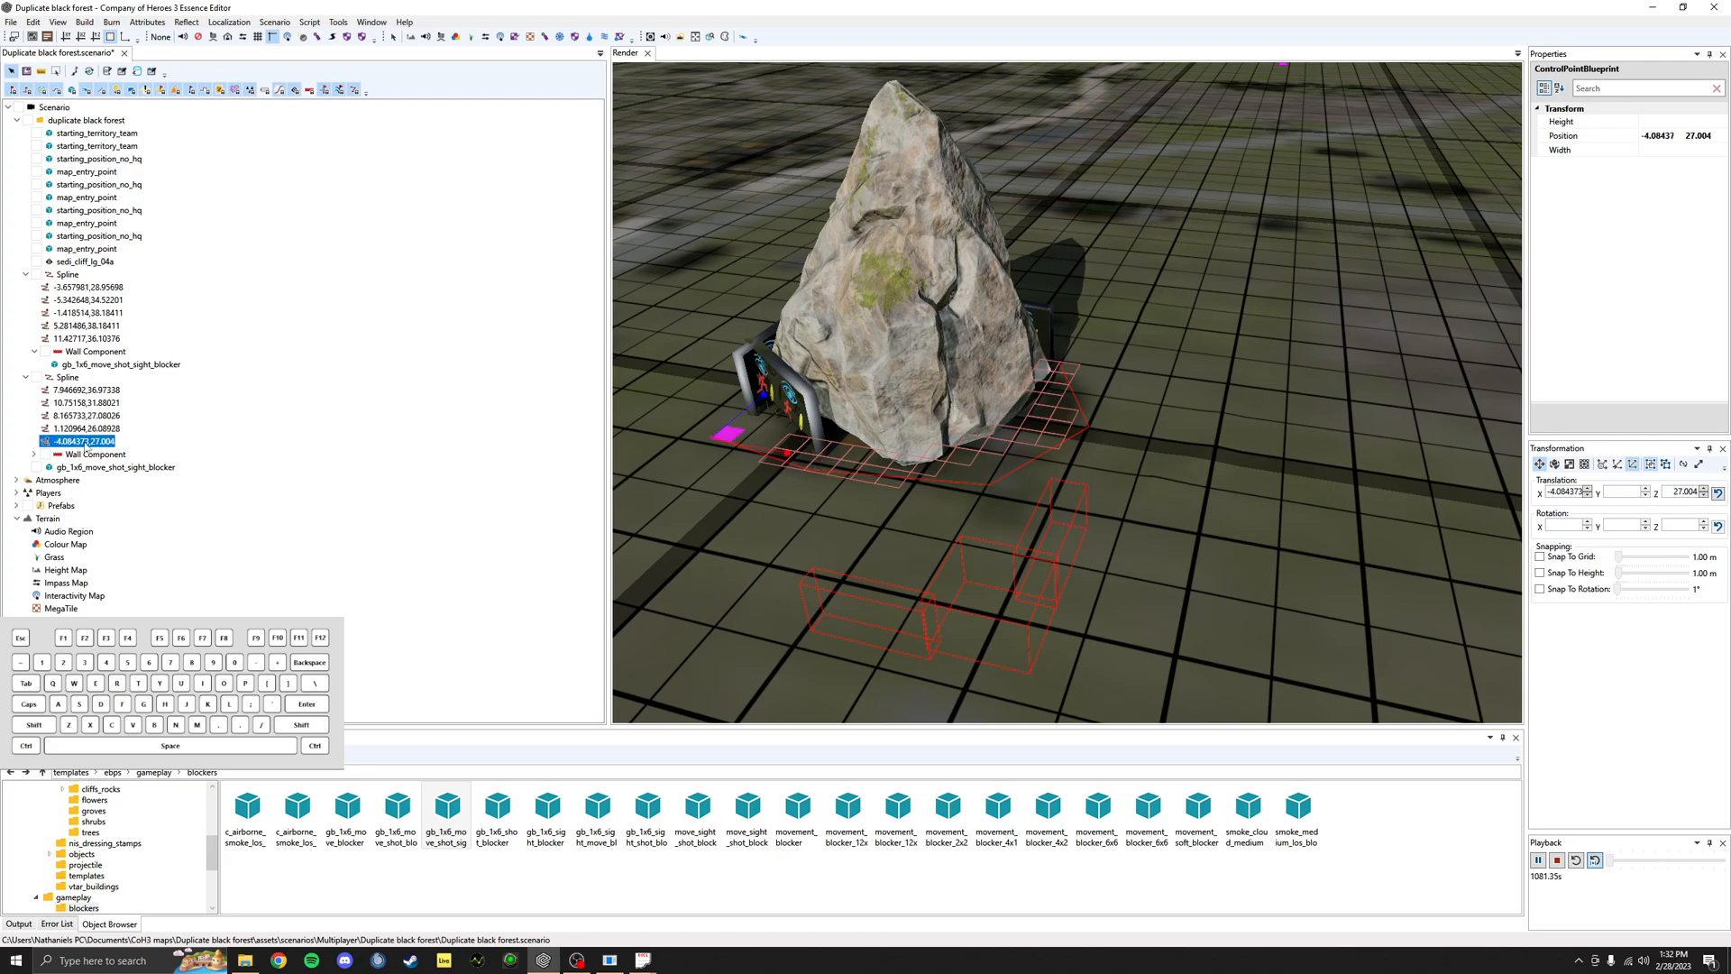
pyautogui.keyDown('shift'); pyautogui.click(95, 395); pyautogui.keyUp('shift')
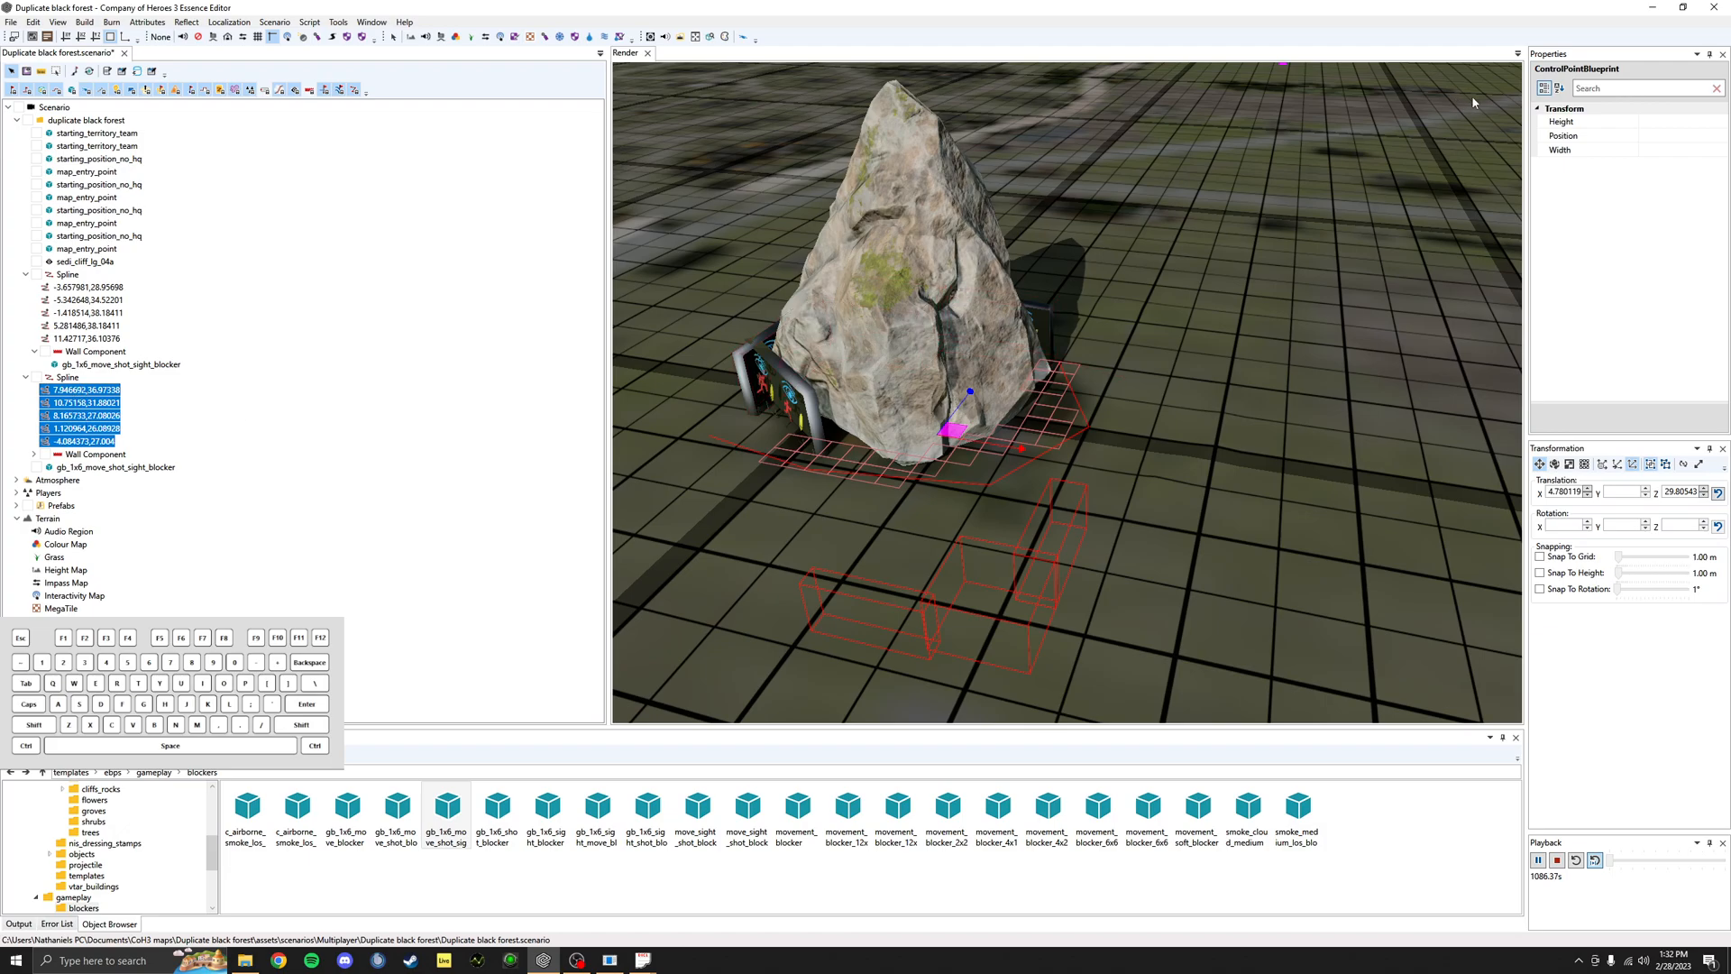
pyautogui.click(1657, 122)
pyautogui.write('10')
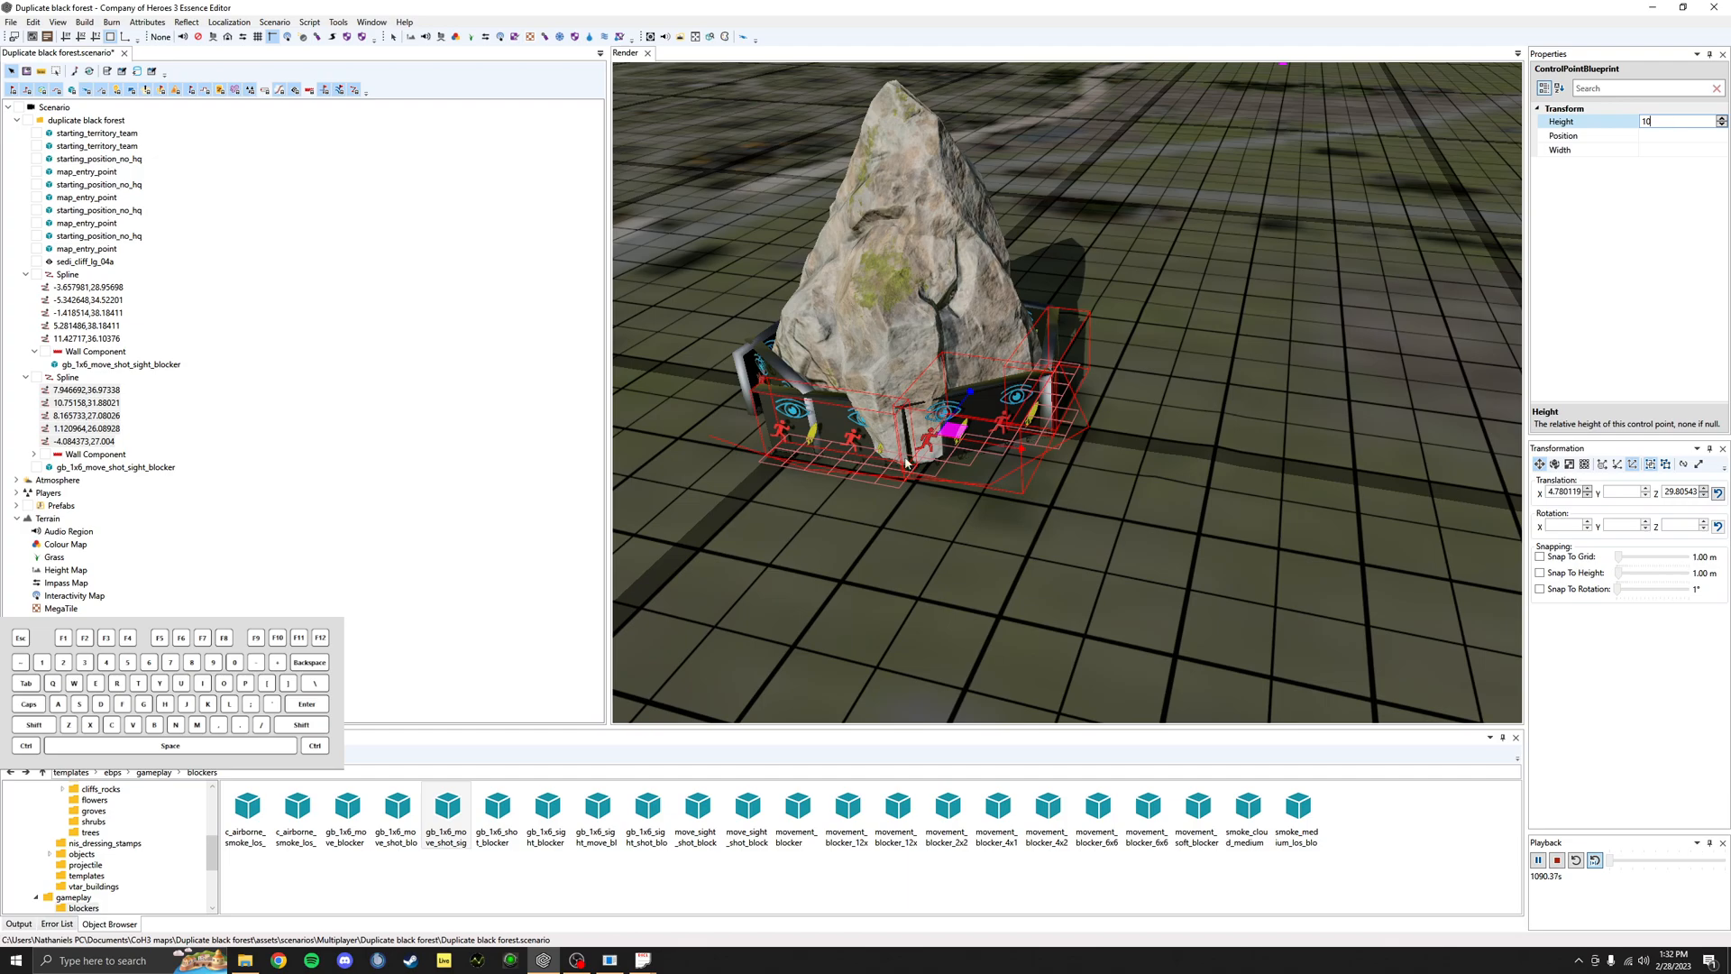
# Step: Check where the first two control points of the second blocker spline lie around the rock
pyautogui.doubleClick(90, 389)
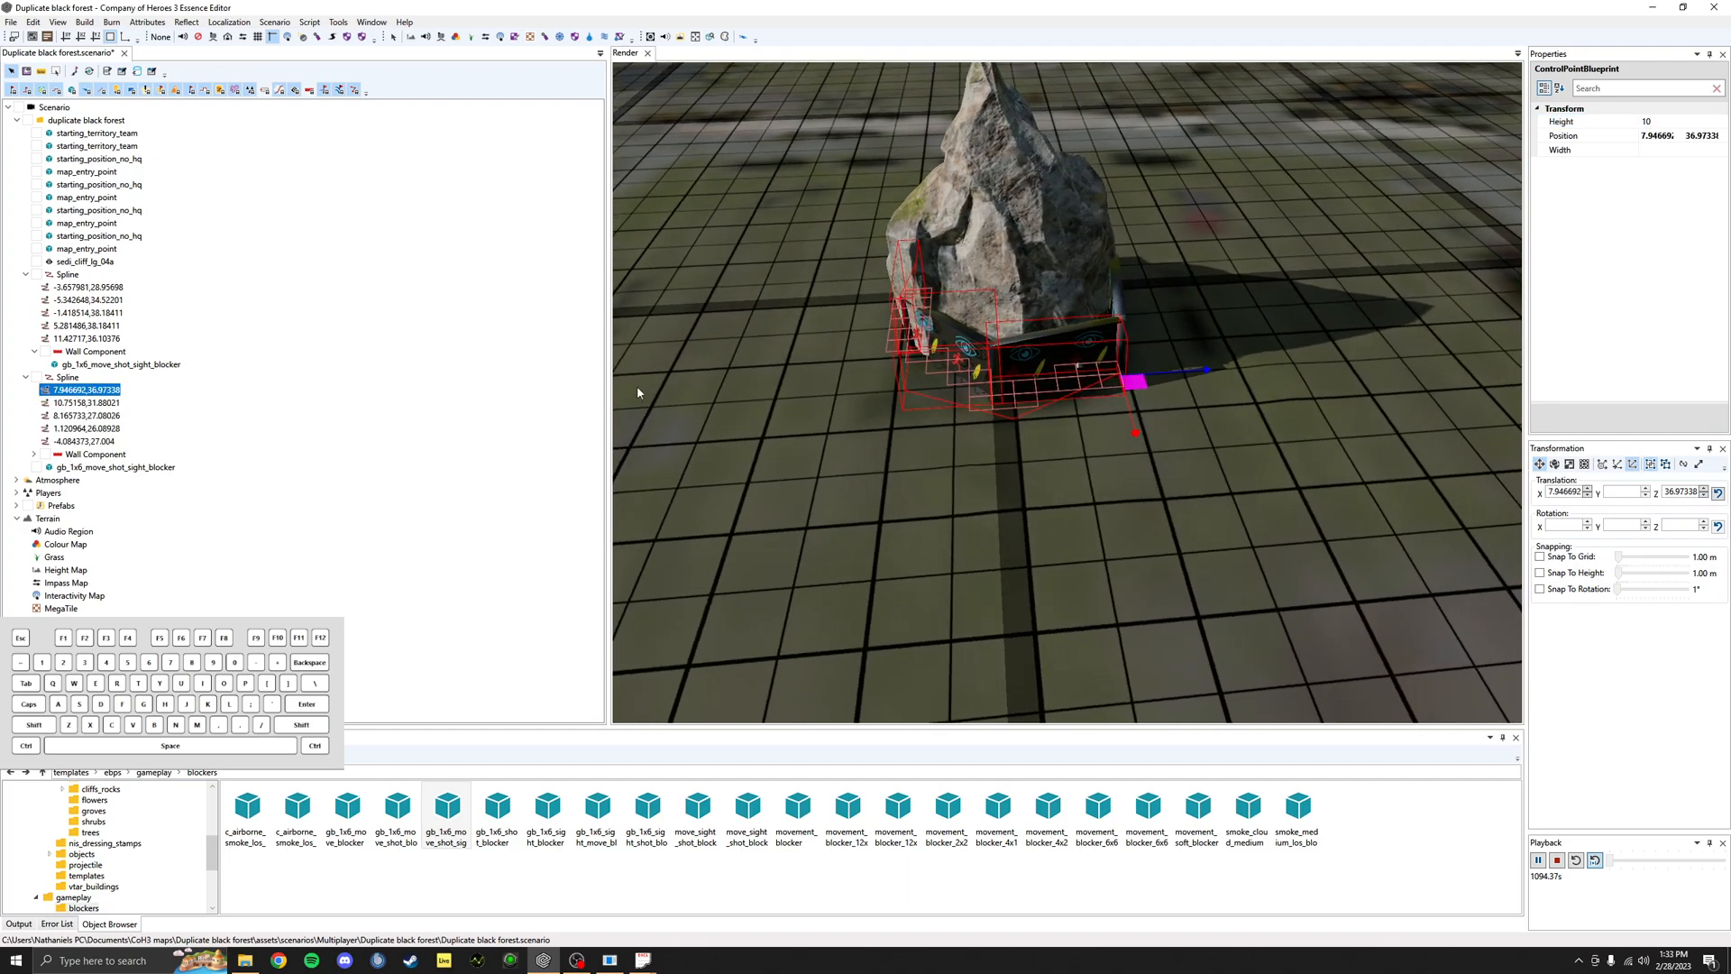
pyautogui.keyDown('ctrl'); pyautogui.click(83, 403); pyautogui.keyUp('ctrl')
pyautogui.moveTo(876, 372); pyautogui.dragTo(971, 449, button='middle')
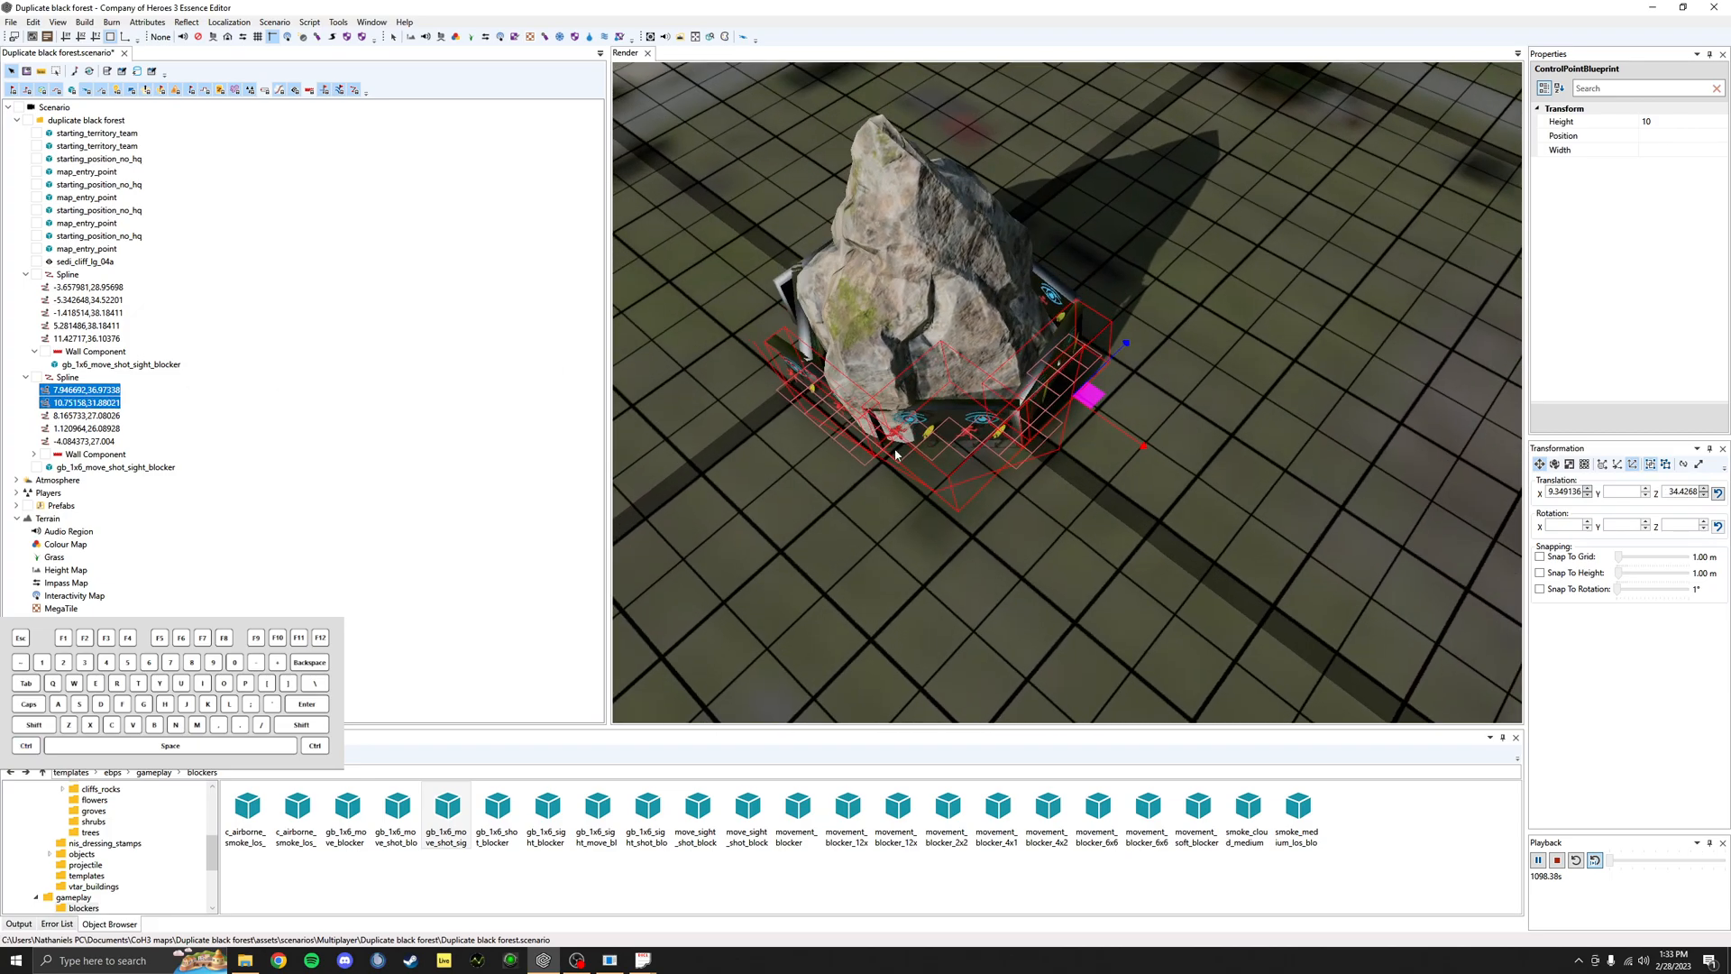
pyautogui.click(110, 391)
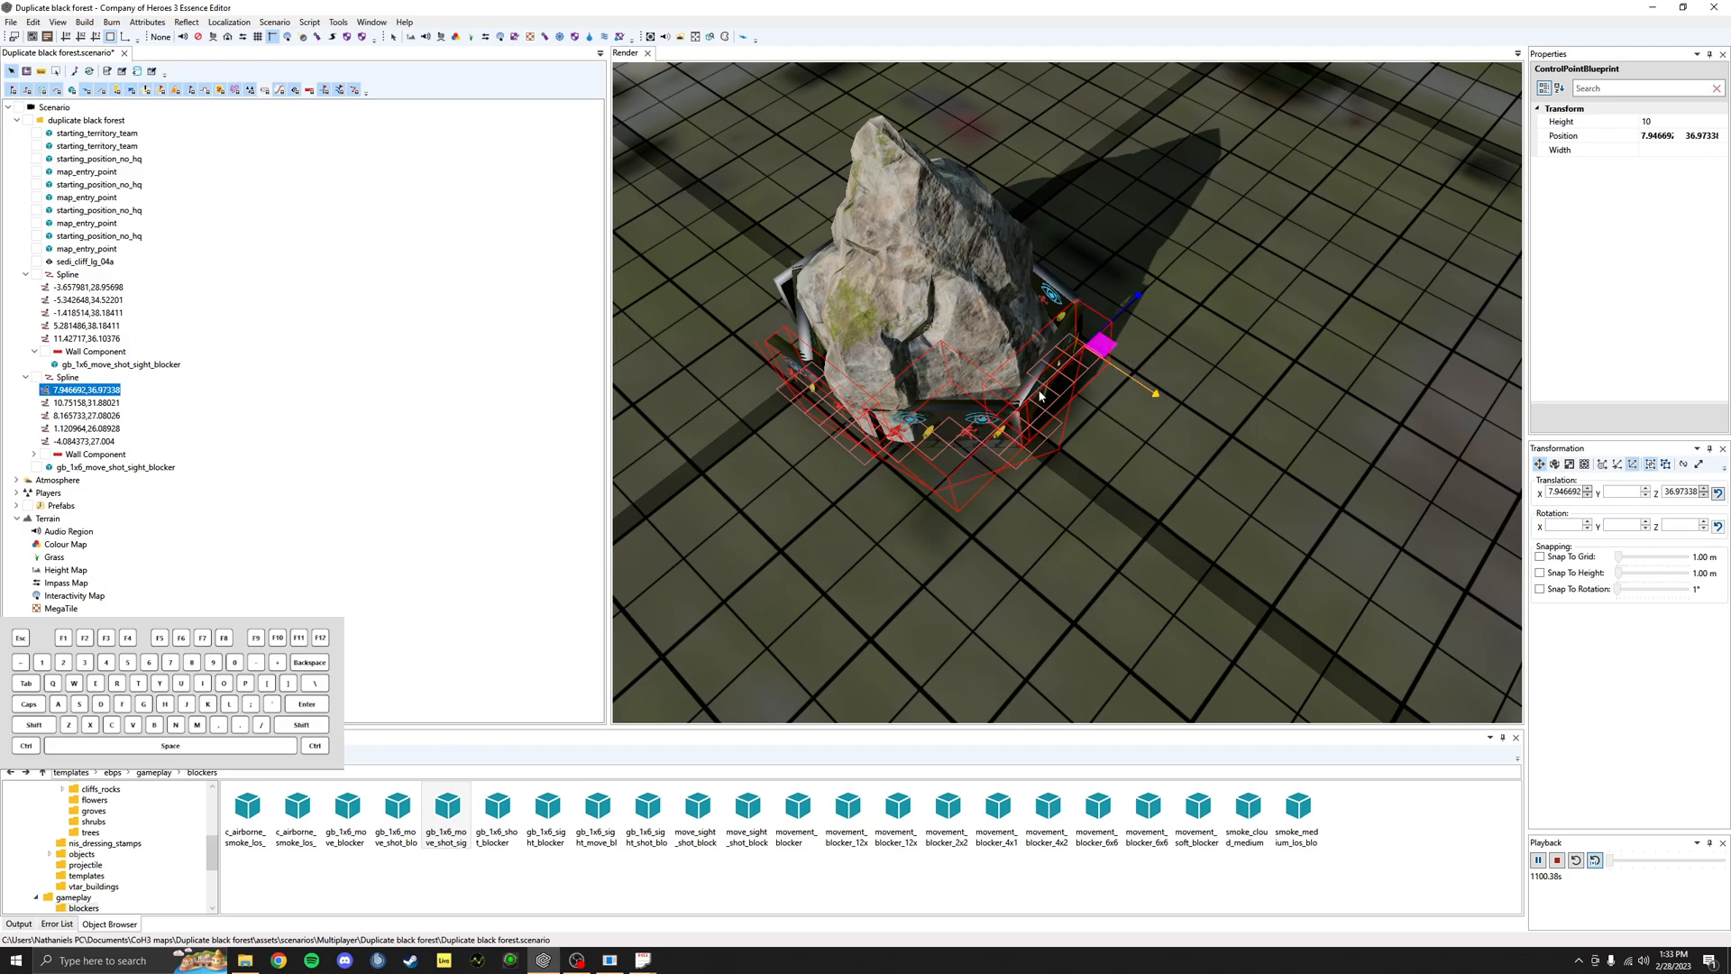
pyautogui.click(94, 403)
pyautogui.keyDown('ctrl'); pyautogui.click(103, 390); pyautogui.keyUp('ctrl')
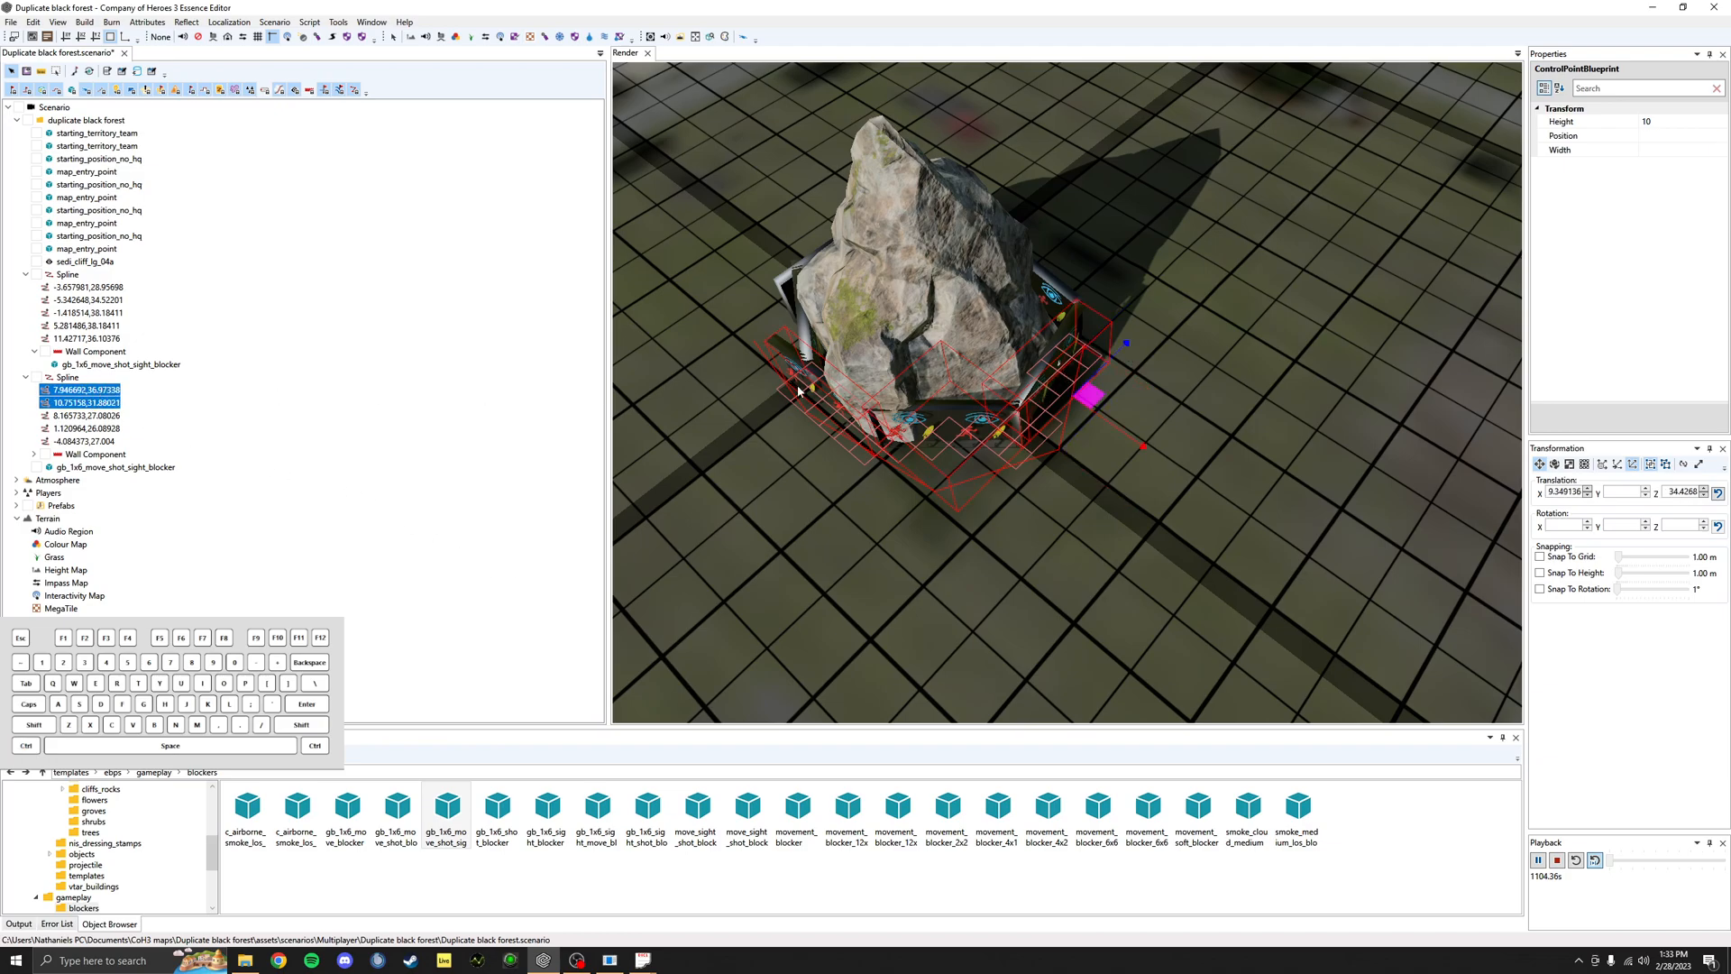
# Step: Set the height of the second blocker spline's first control point to 12 and increase it to 15
pyautogui.click(104, 391)
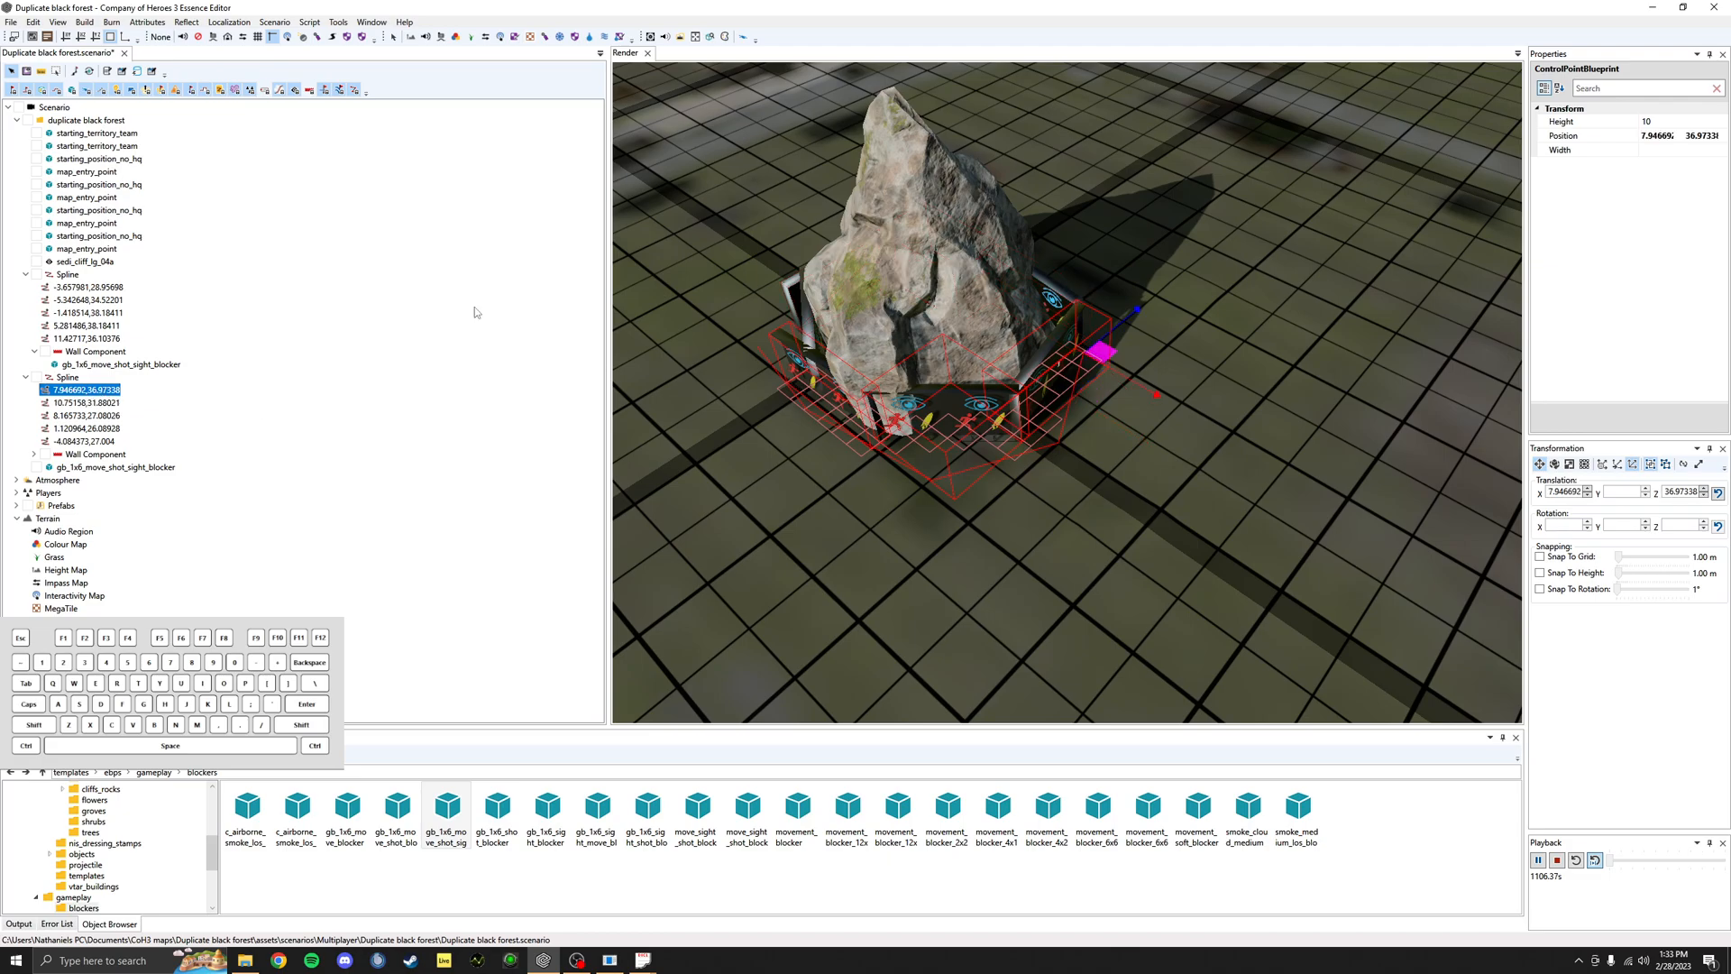
pyautogui.click(1650, 121)
pyautogui.doubleClick(1650, 121)
pyautogui.write('12')
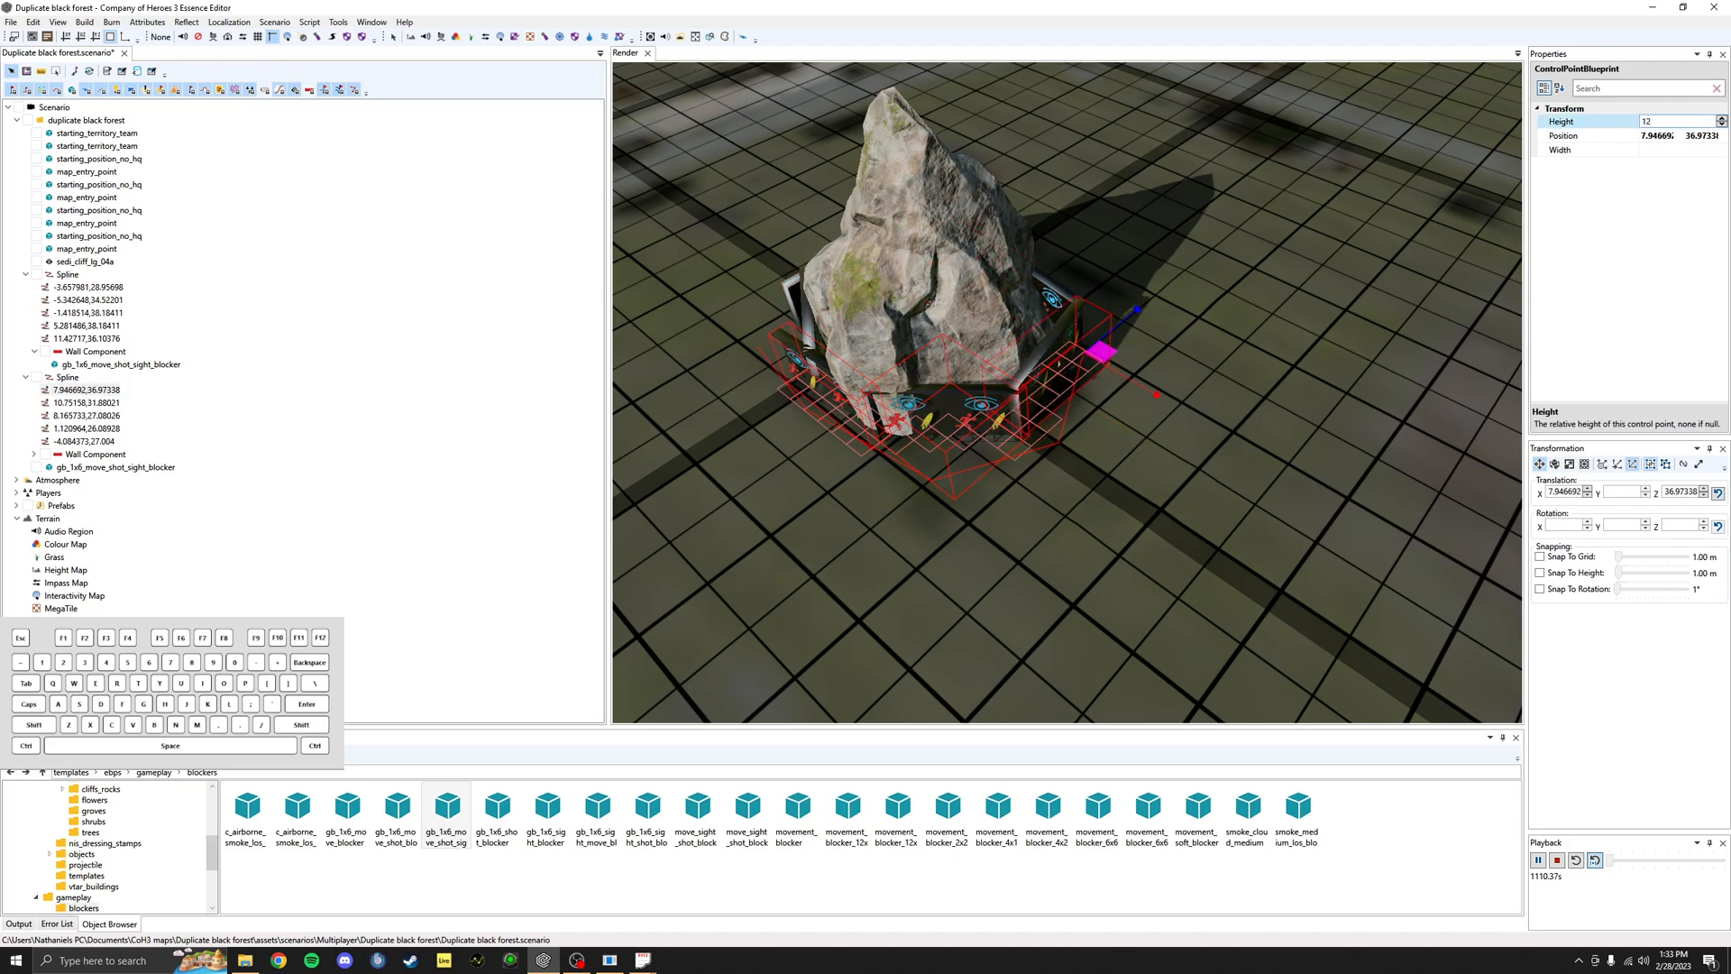
pyautogui.press('Return')
pyautogui.write('15')
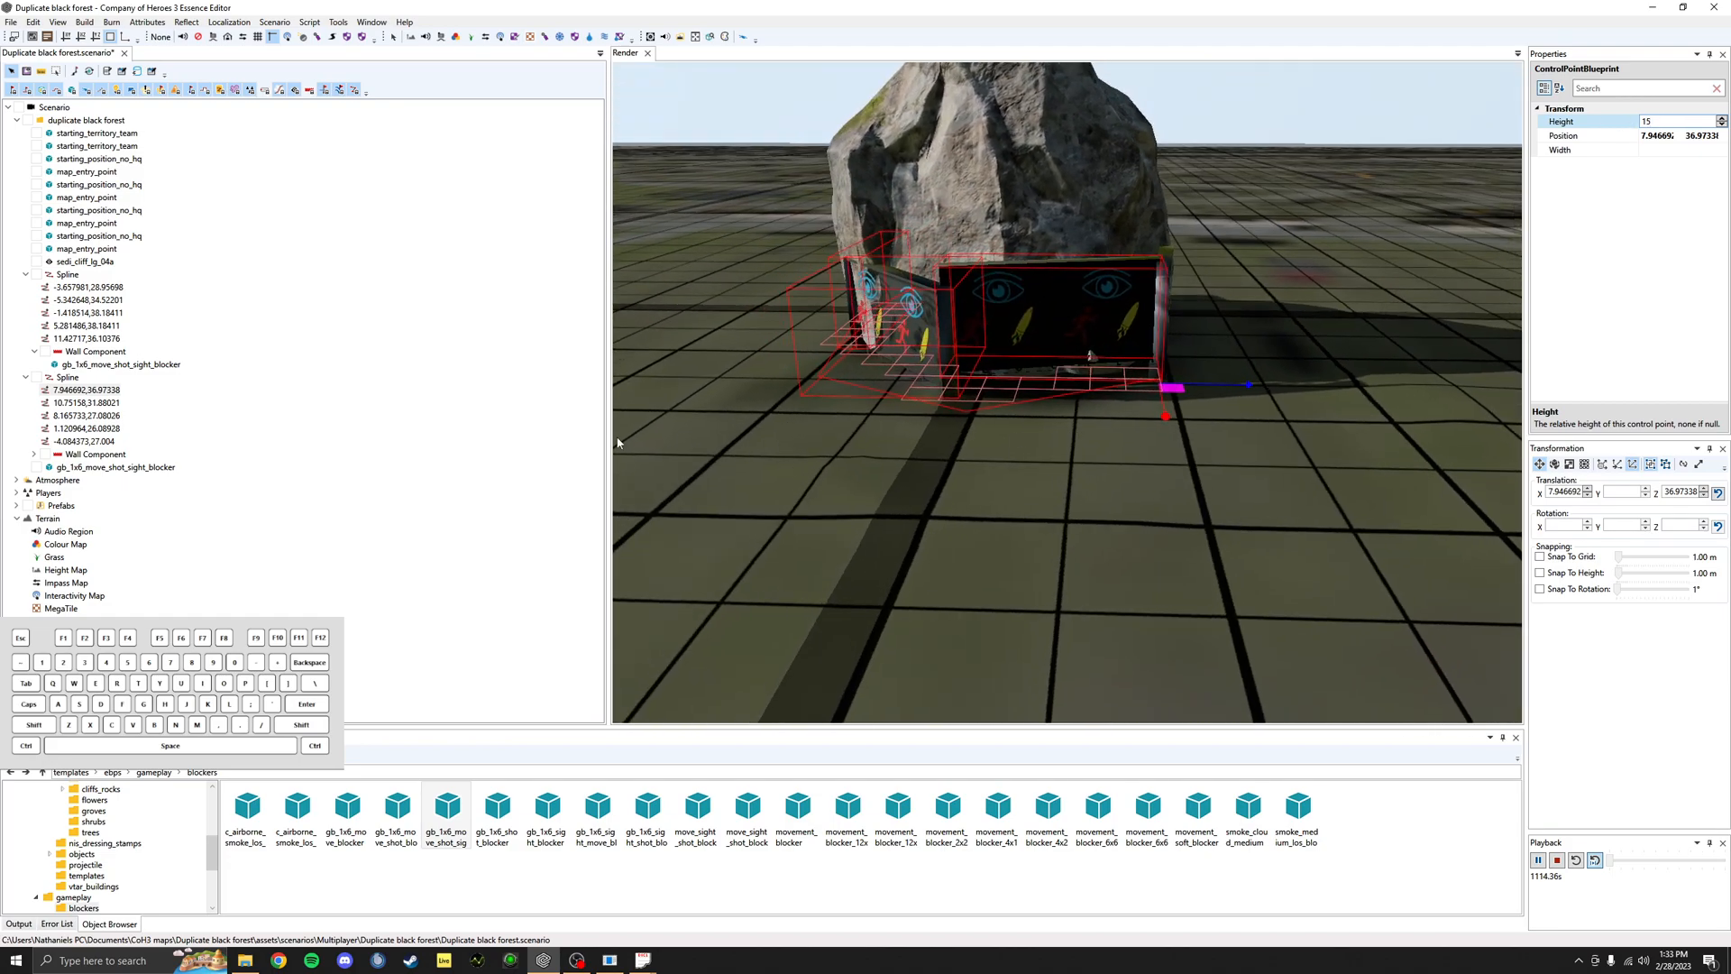
pyautogui.click(246, 405)
# Step: Set the height of the second blocker spline's second control point to 13
pyautogui.click(86, 403)
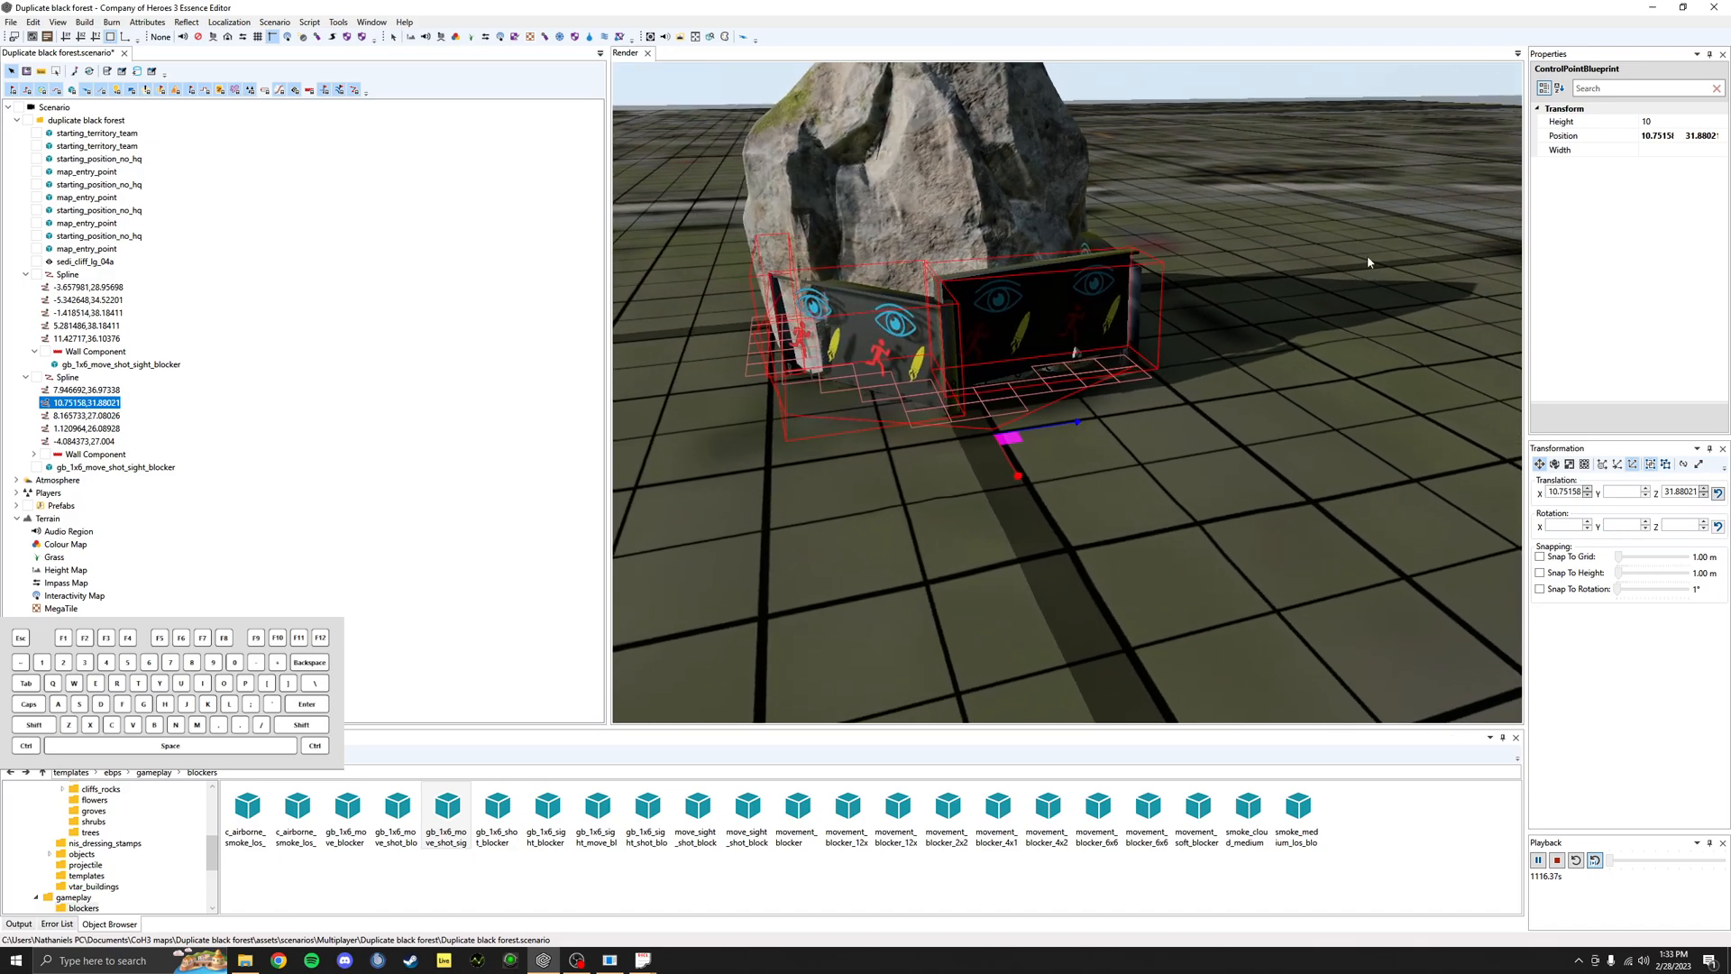
pyautogui.click(1658, 120)
pyautogui.doubleClick(1657, 121)
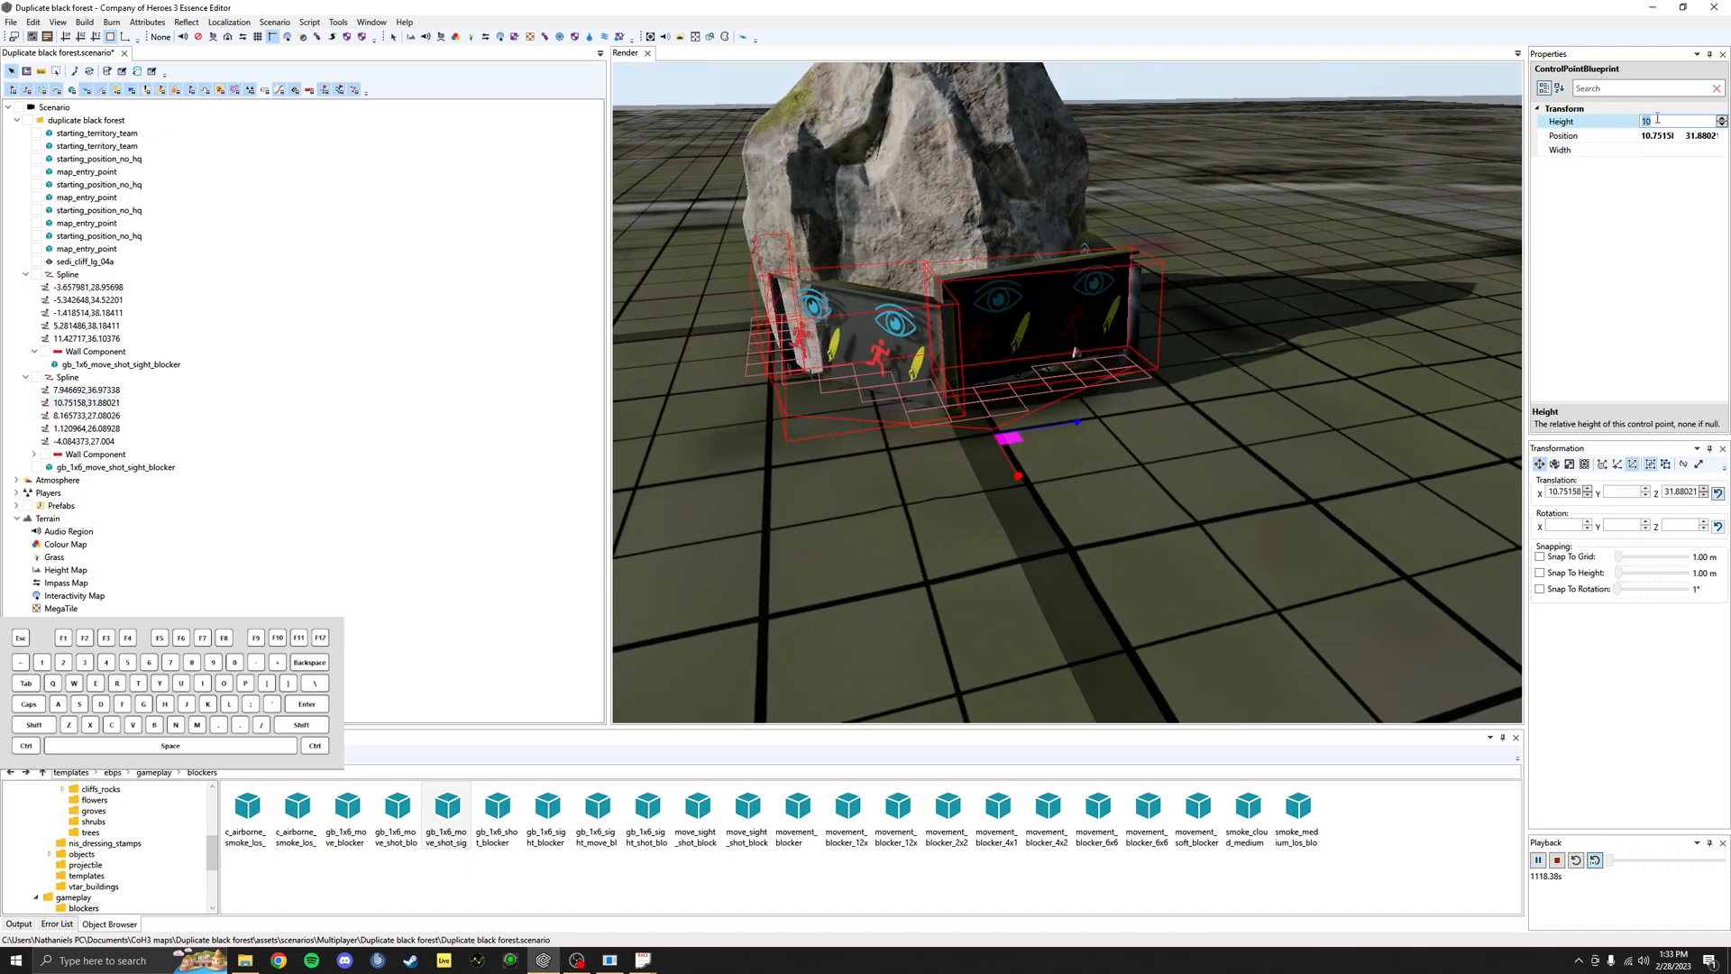
pyautogui.write('13')
pyautogui.moveTo(1015, 514); pyautogui.dragTo(1115, 498, button='middle')
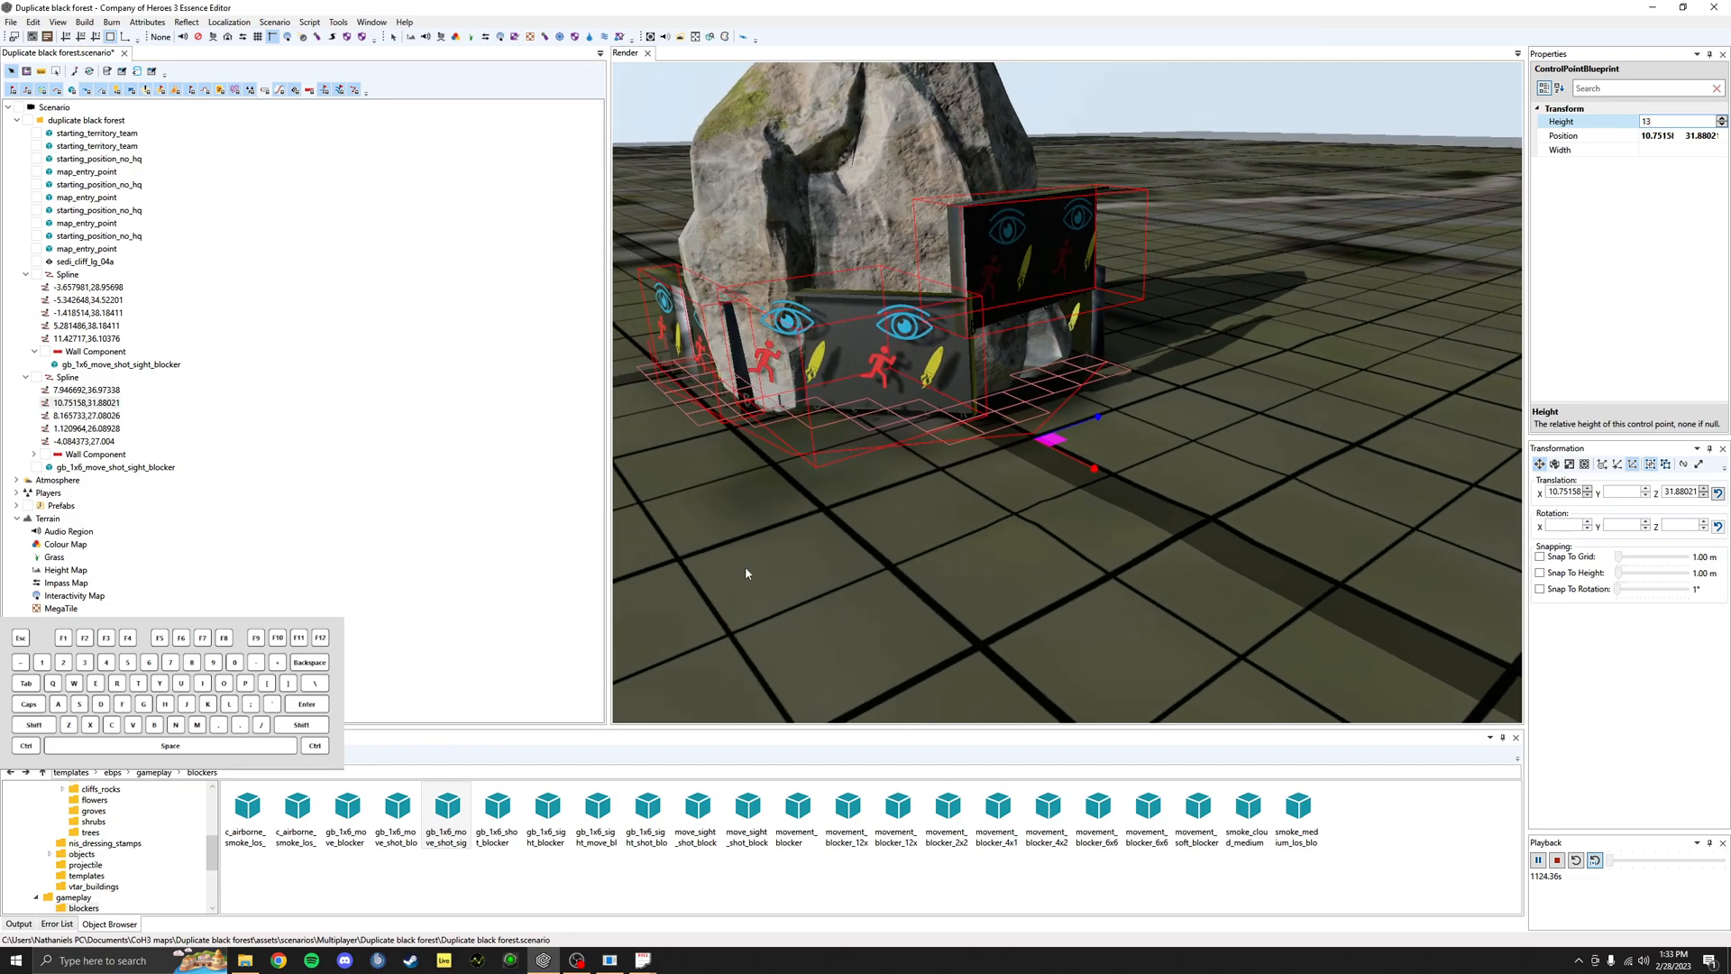
# Step: Examine the raised blocker segment and the space beneath it up close from several angles
pyautogui.click(972, 576)
pyautogui.moveTo(972, 575); pyautogui.dragTo(1016, 554, button='middle')
pyautogui.click(1098, 196)
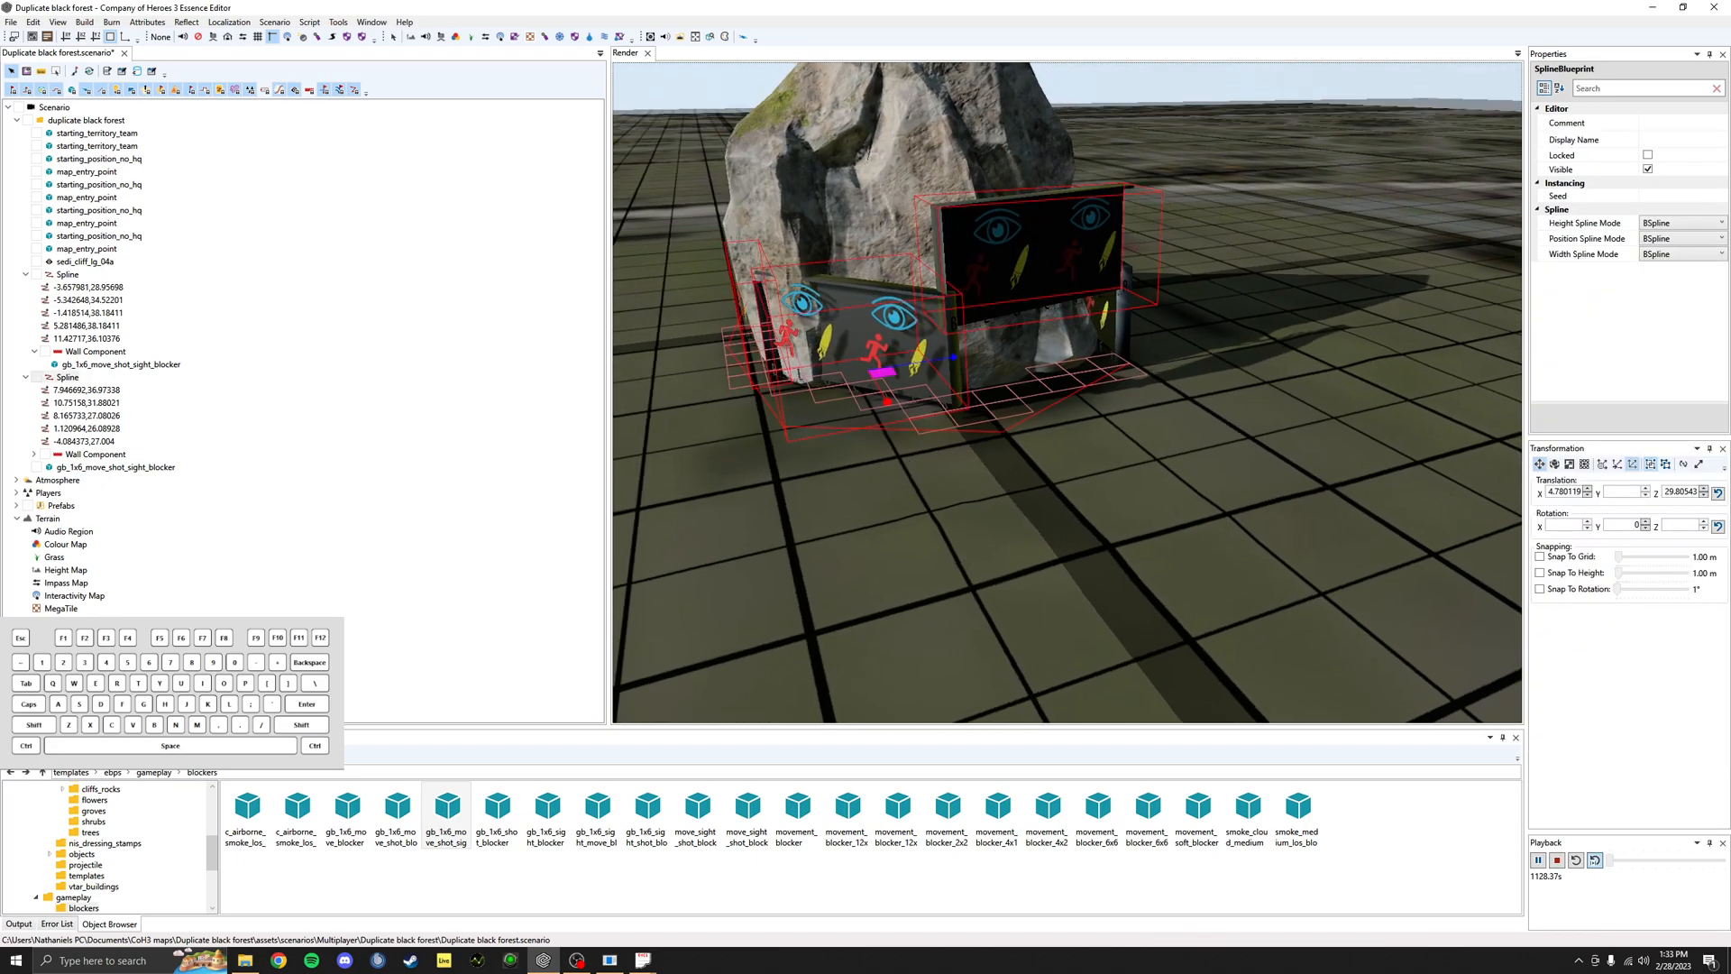
pyautogui.moveTo(1098, 202); pyautogui.dragTo(1150, 379, button='middle')
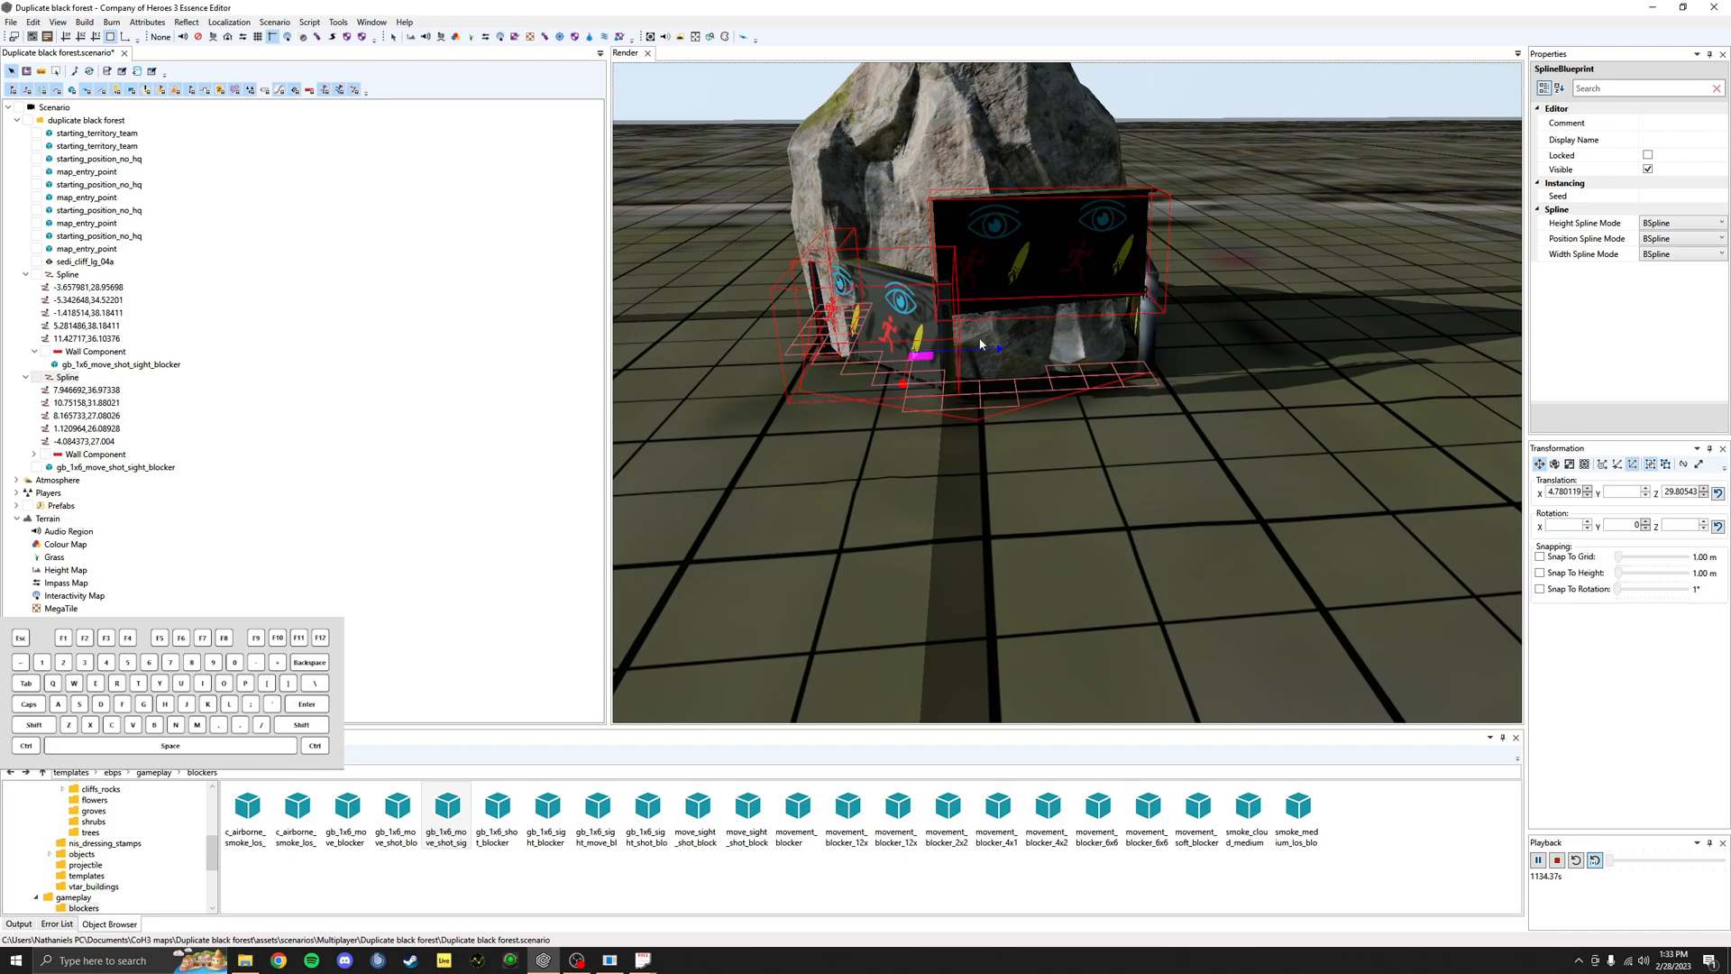
pyautogui.moveTo(1024, 338); pyautogui.dragTo(1027, 240, button='middle')
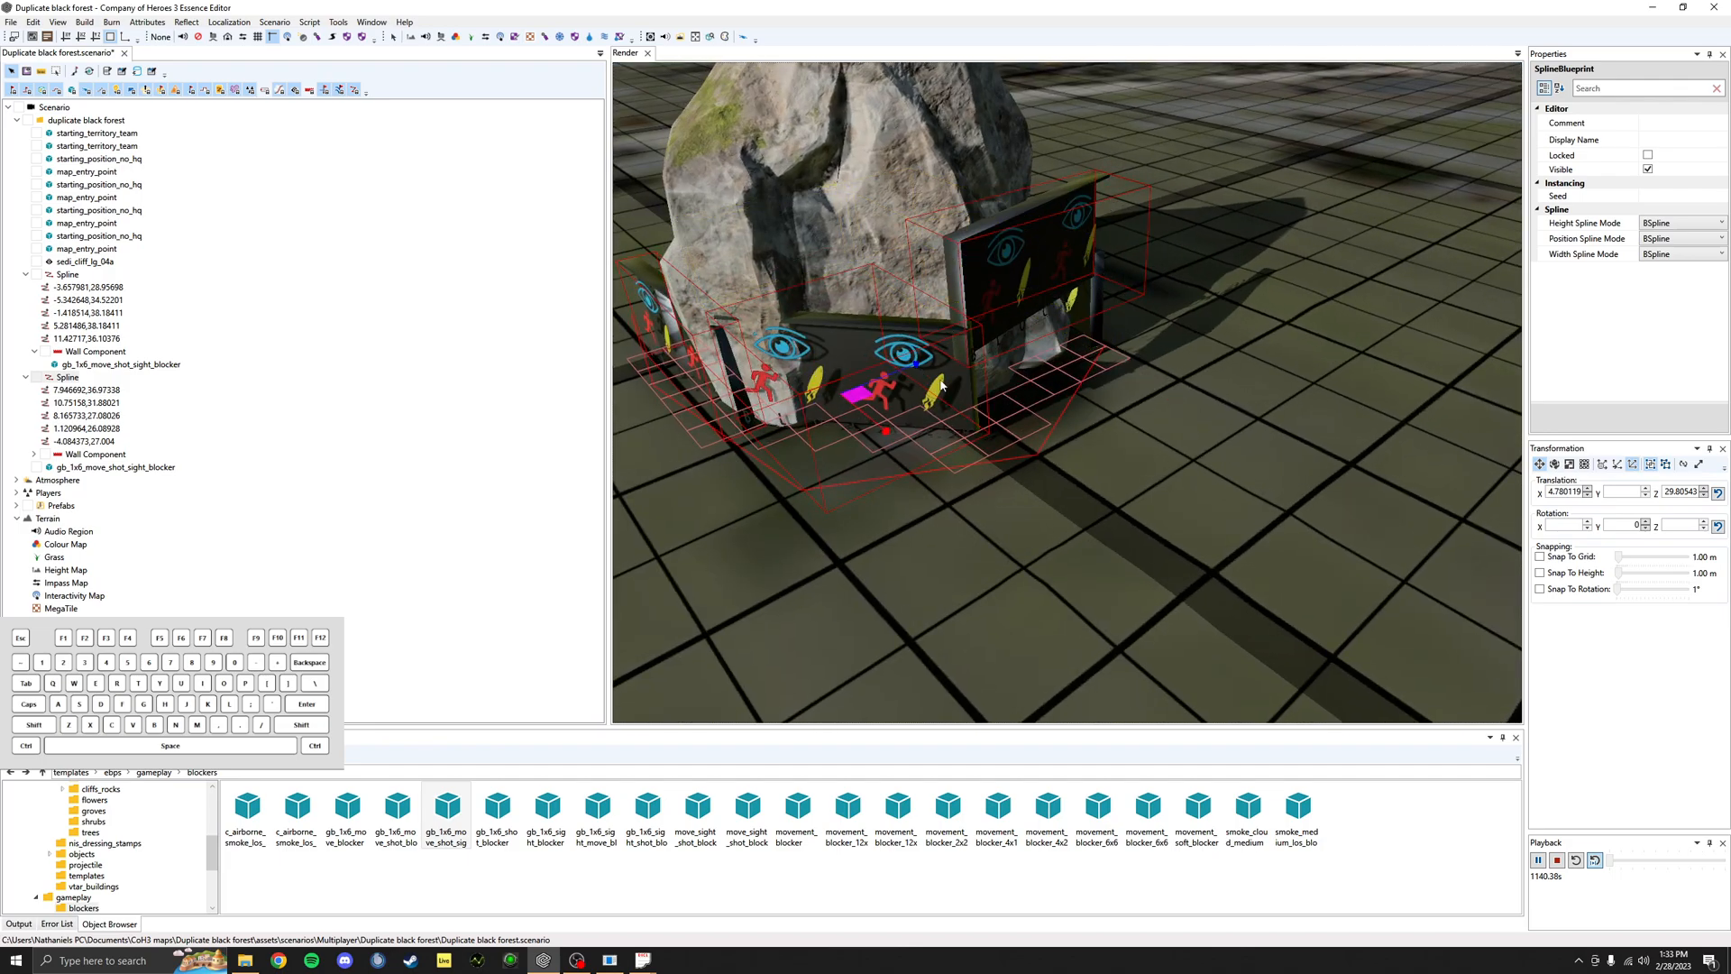
# Step: Examine the whole rock with its raised and ground-level blockers from all sides
pyautogui.scroll(-6, 940, 385)
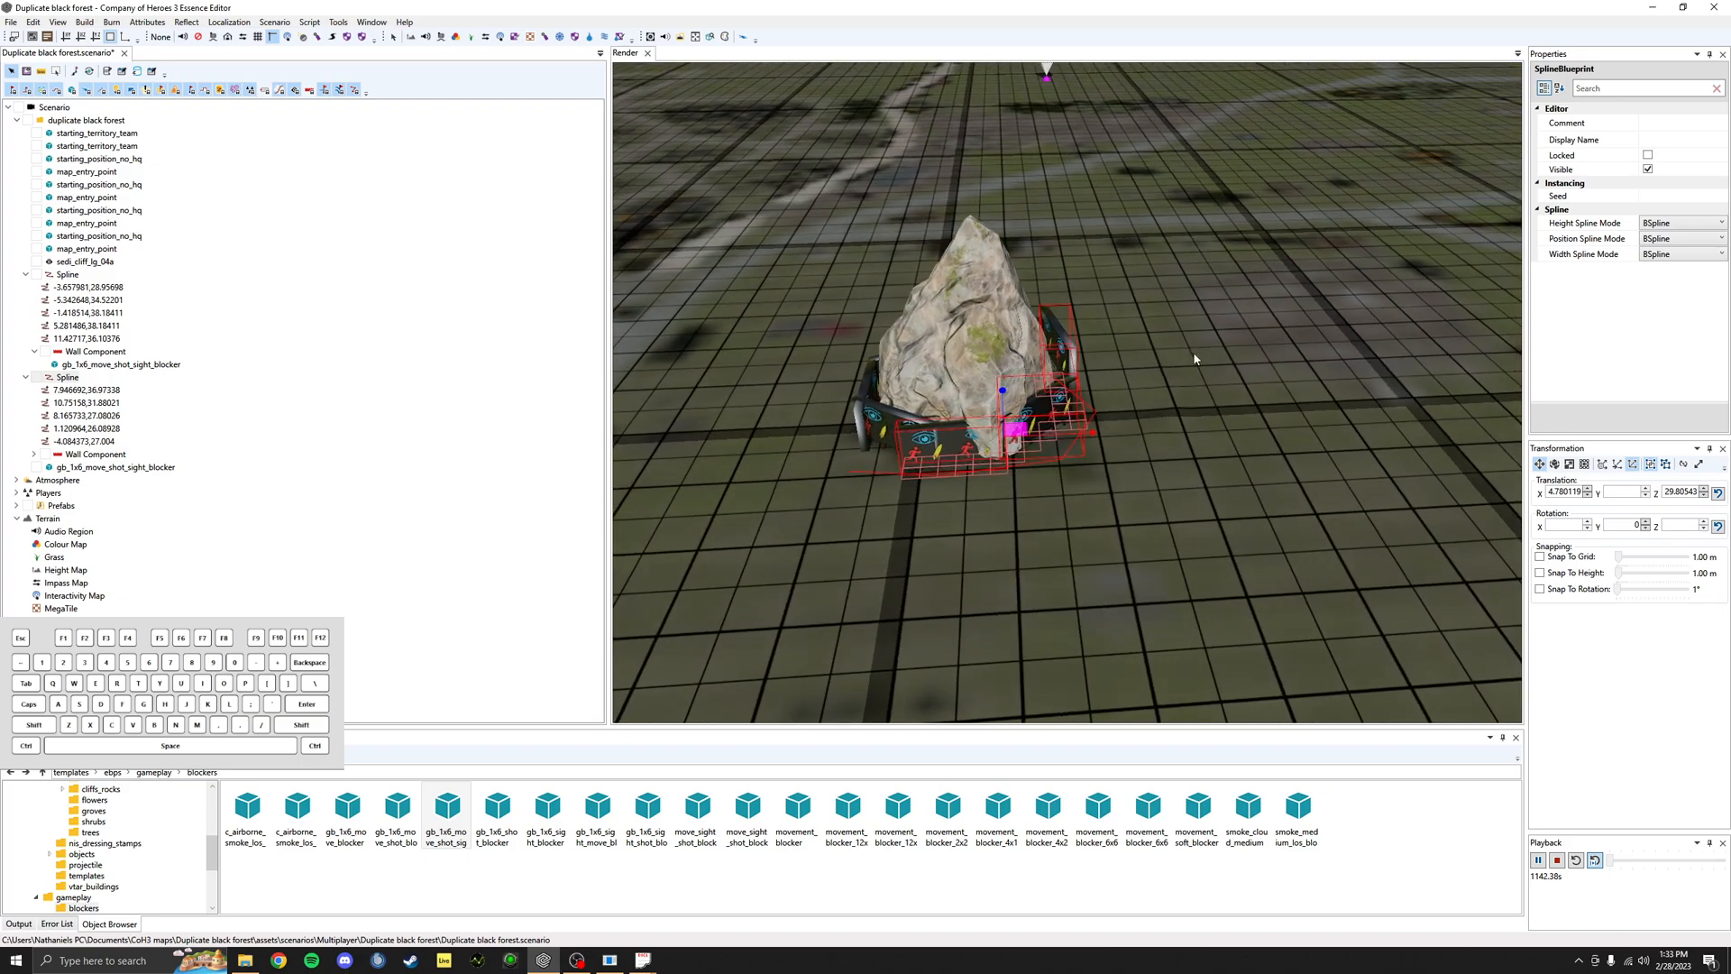
pyautogui.moveTo(1209, 336); pyautogui.dragTo(1470, 447, button='middle')
pyautogui.click(1360, 440)
pyautogui.moveTo(1359, 440); pyautogui.dragTo(1373, 407, button='middle')
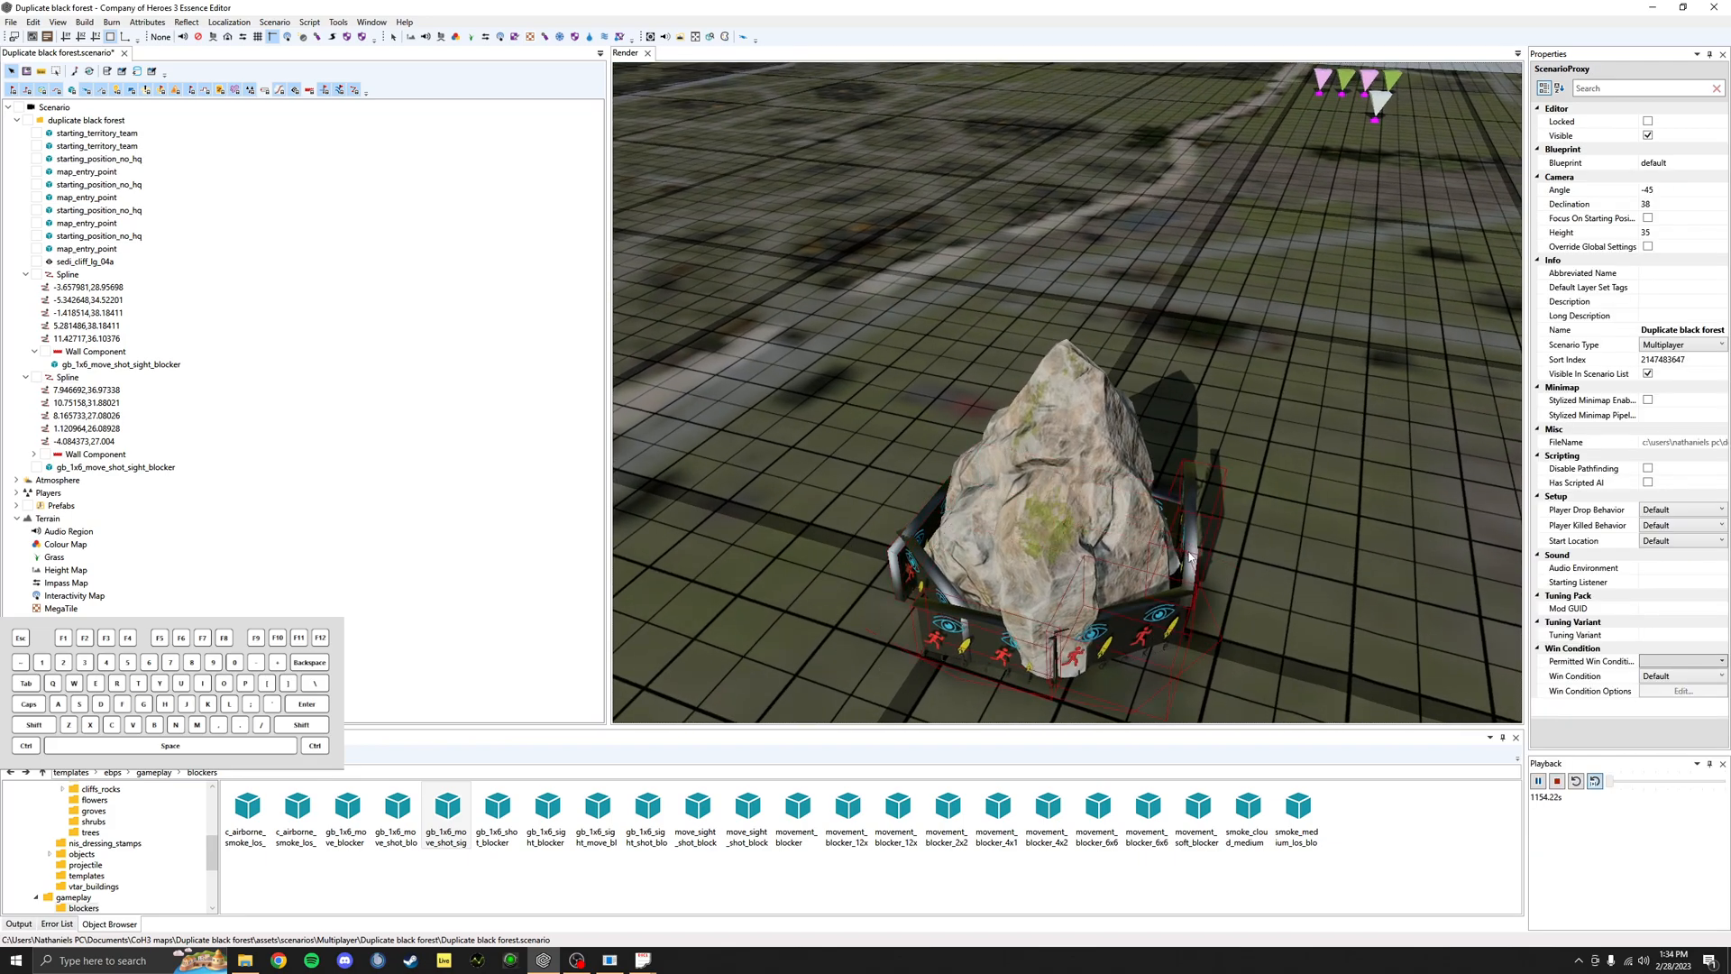
pyautogui.moveTo(1184, 542); pyautogui.dragTo(1028, 539, button='middle')
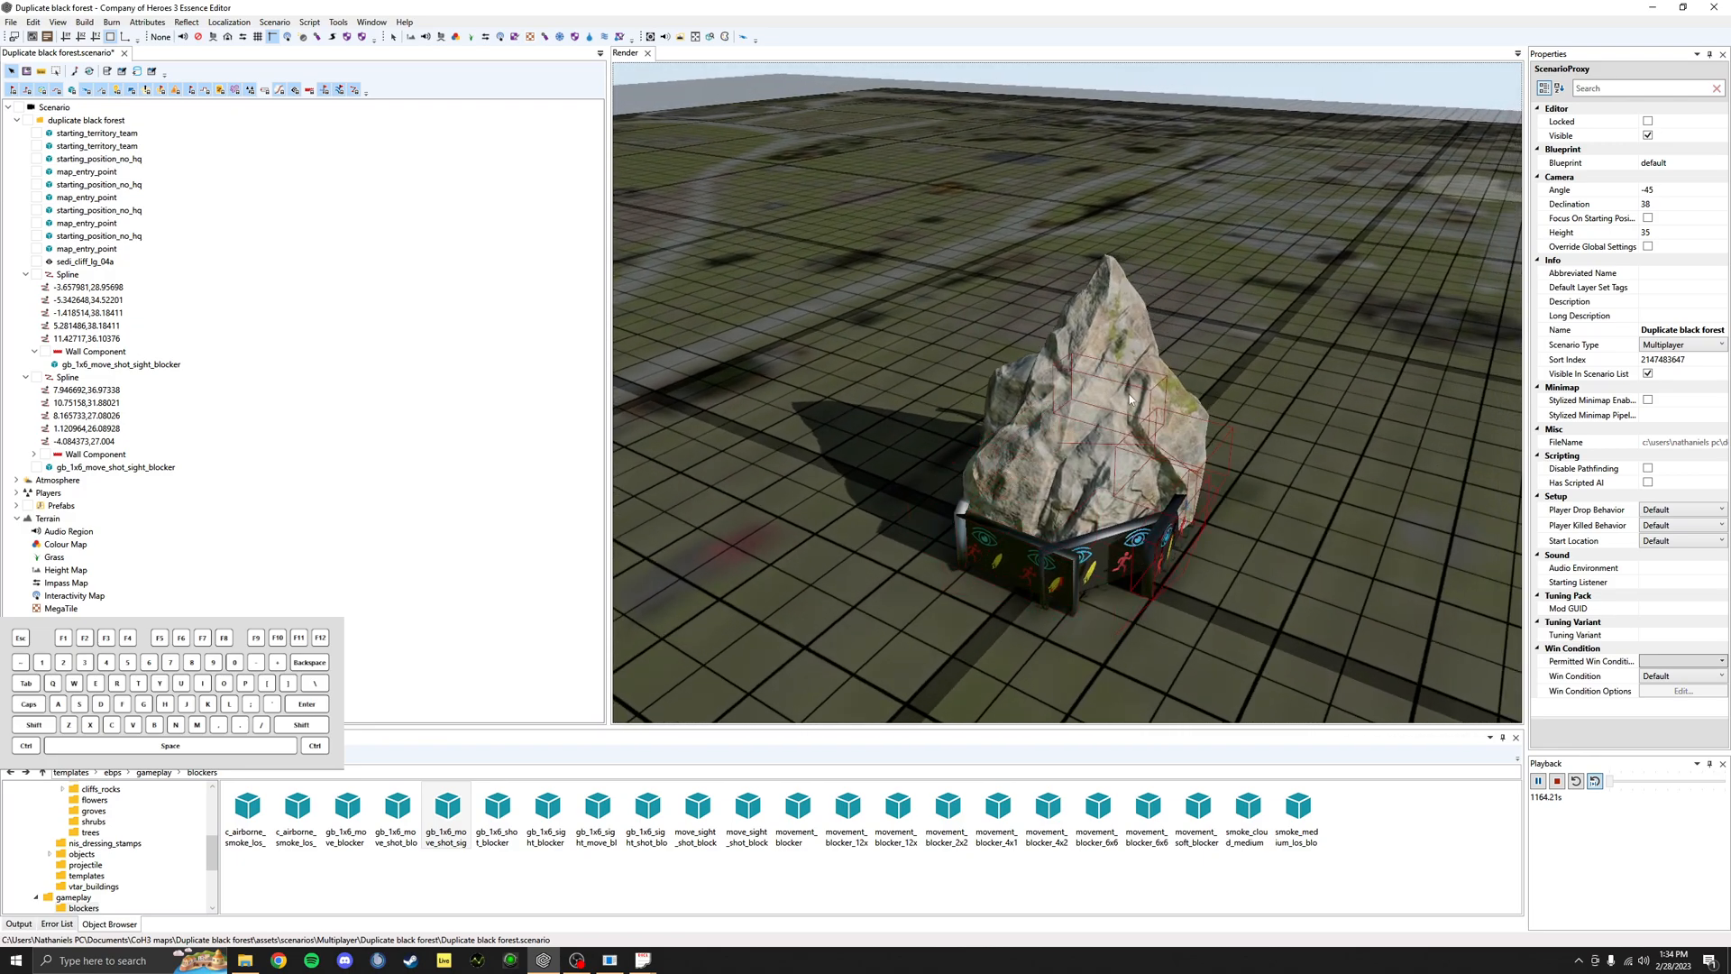
pyautogui.moveTo(1052, 436); pyautogui.dragTo(1161, 467, button='middle')
pyautogui.click(1087, 462)
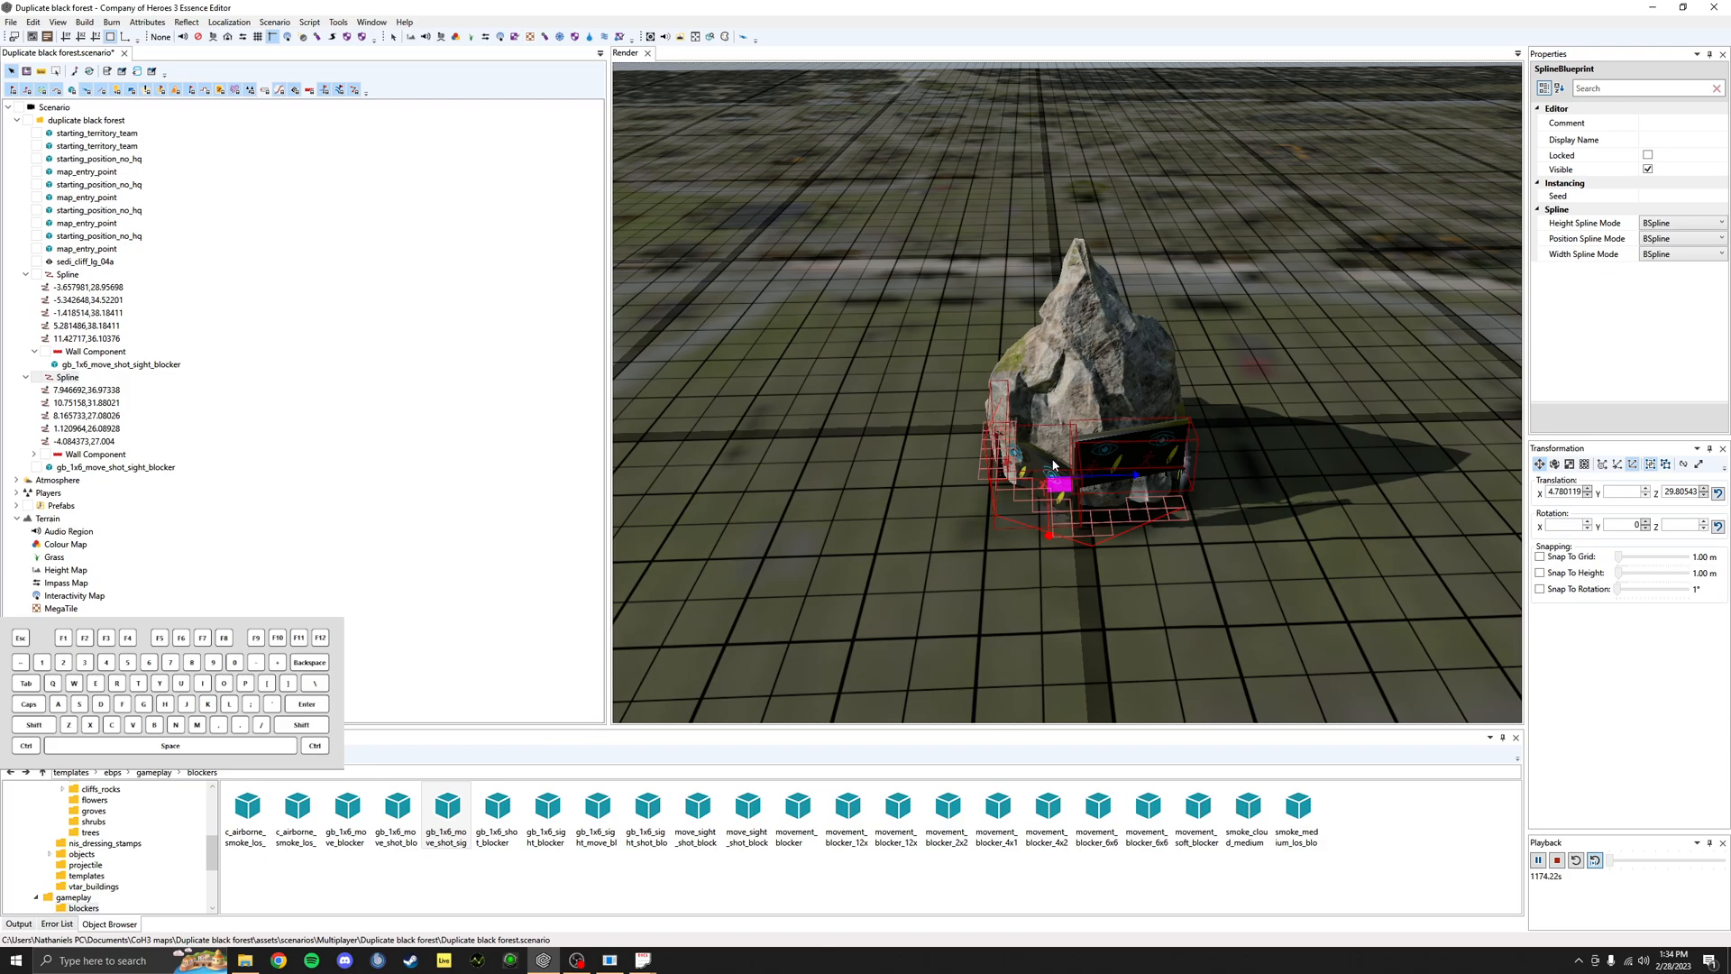
pyautogui.moveTo(1054, 464); pyautogui.dragTo(1124, 465, button='middle')
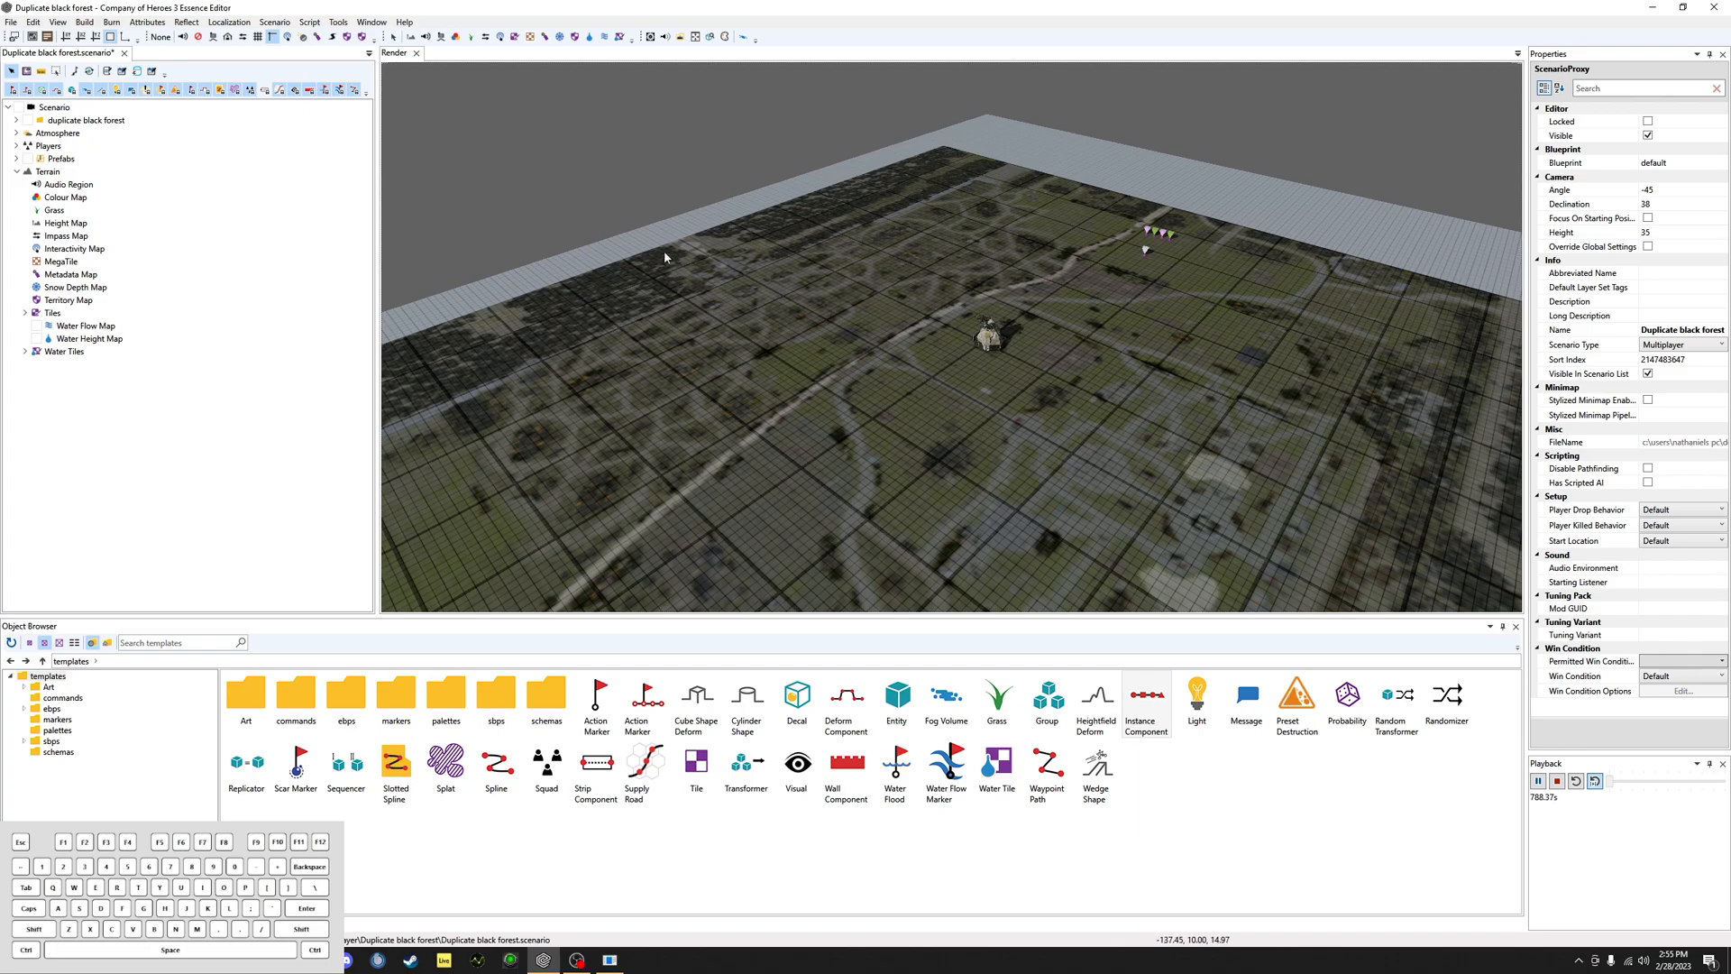
# Step: Open the scenario's default atmosphere and look through its sun, ambient, wind and weather settings
pyautogui.click(16, 132)
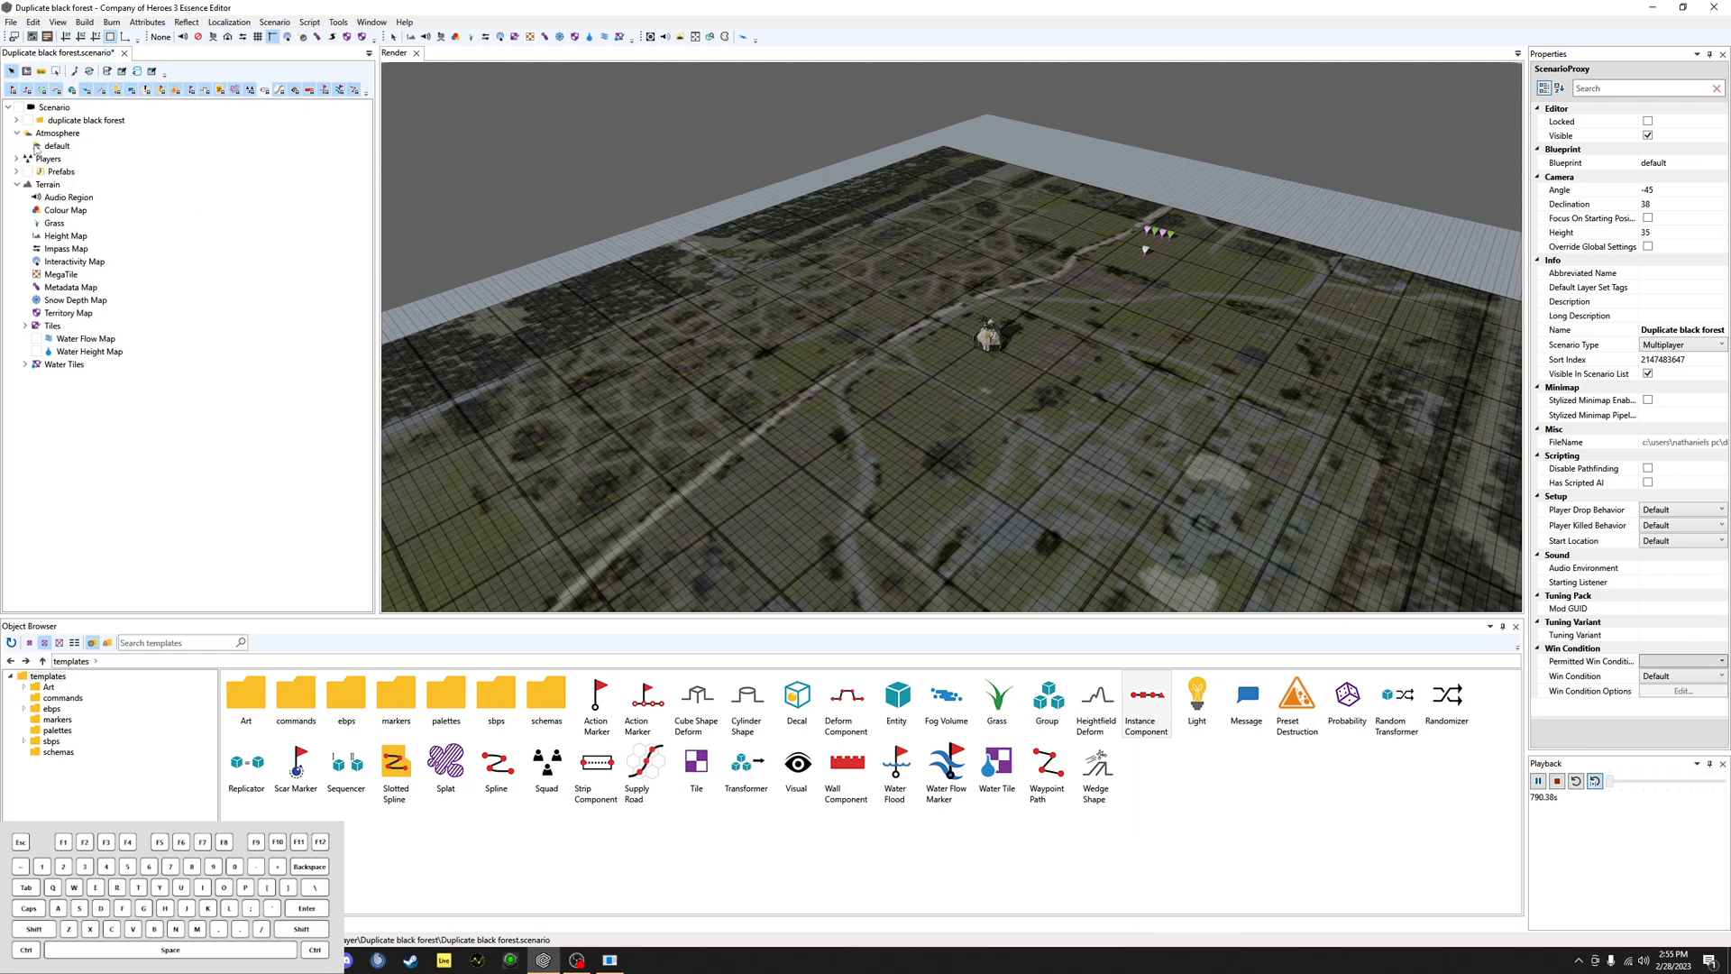
pyautogui.click(40, 149)
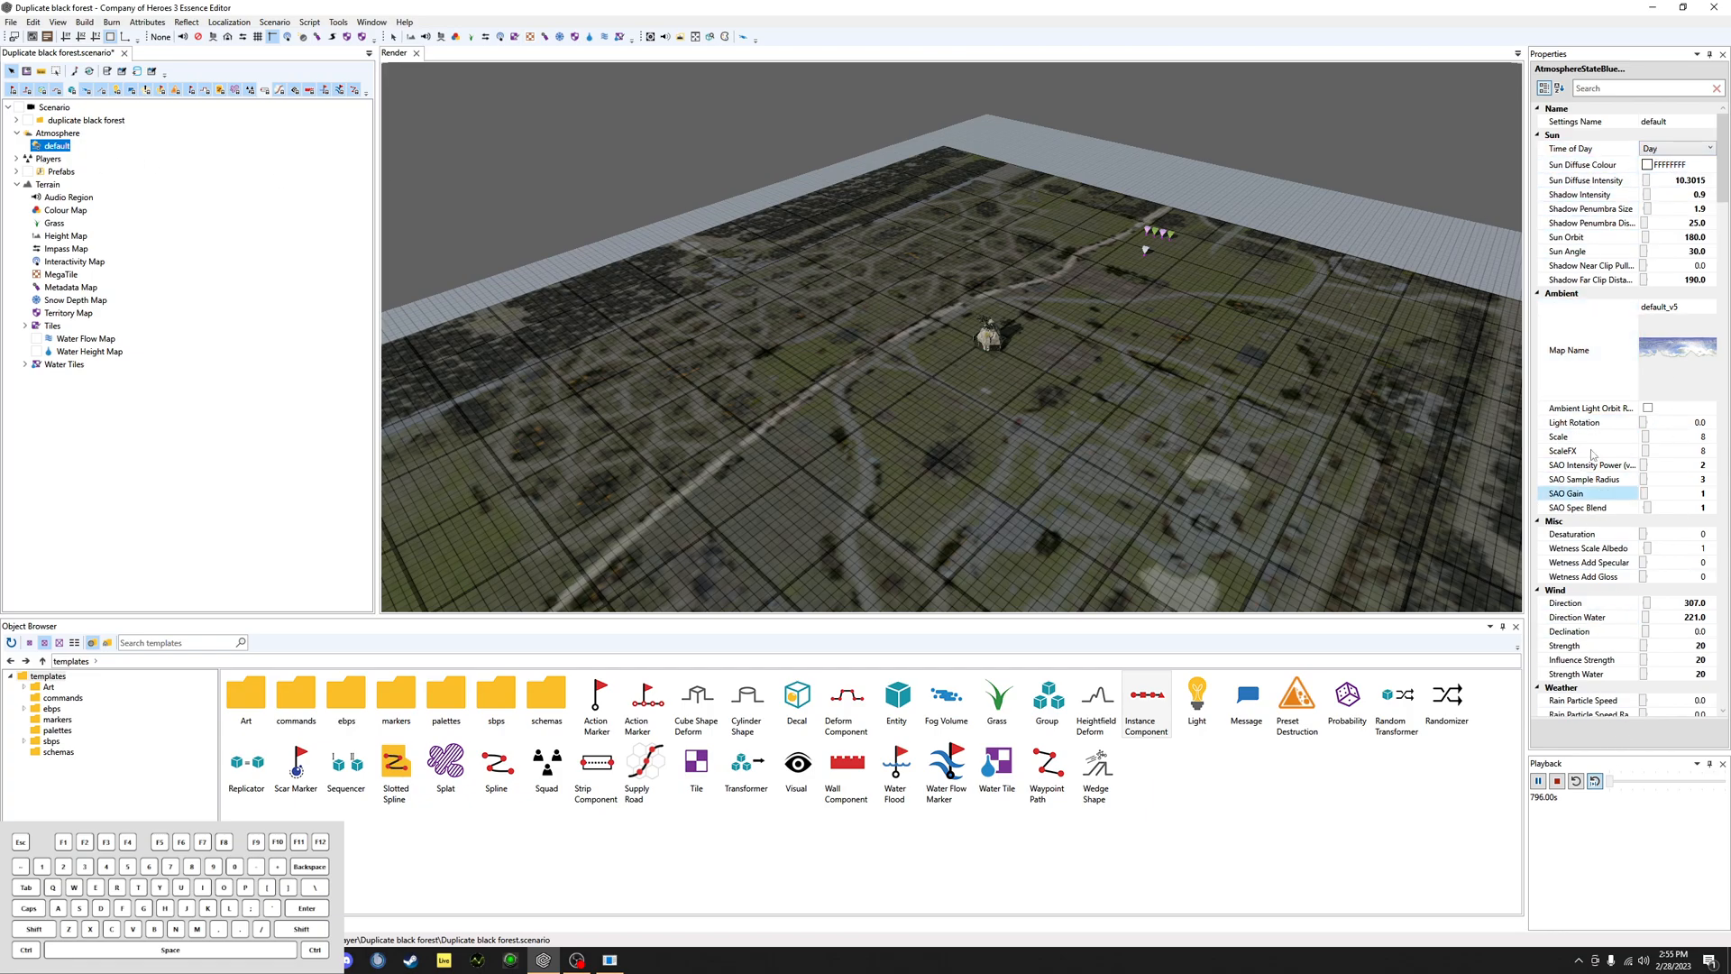
pyautogui.scroll(-5, 1594, 505)
pyautogui.scroll(-4, 1604, 379)
pyautogui.scroll(5, 1605, 384)
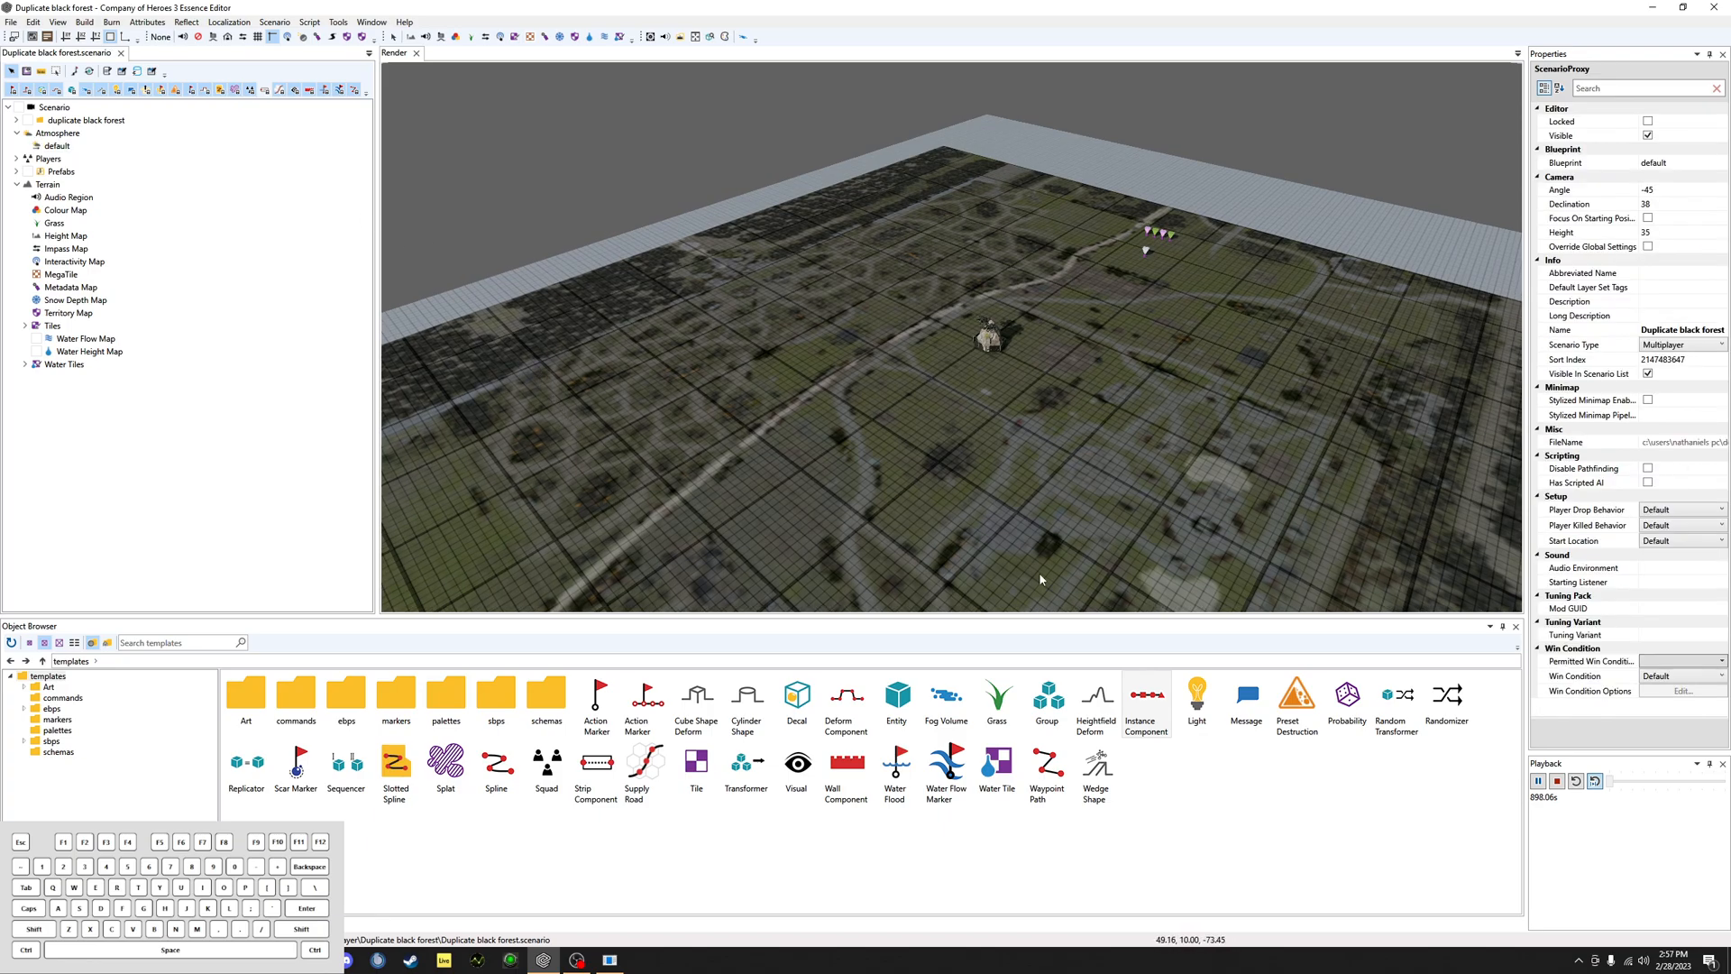
# Step: Start a new mod of type Scenario with Twin Beaches as both its scenario name and display name
pyautogui.scroll(-1, 1091, 499)
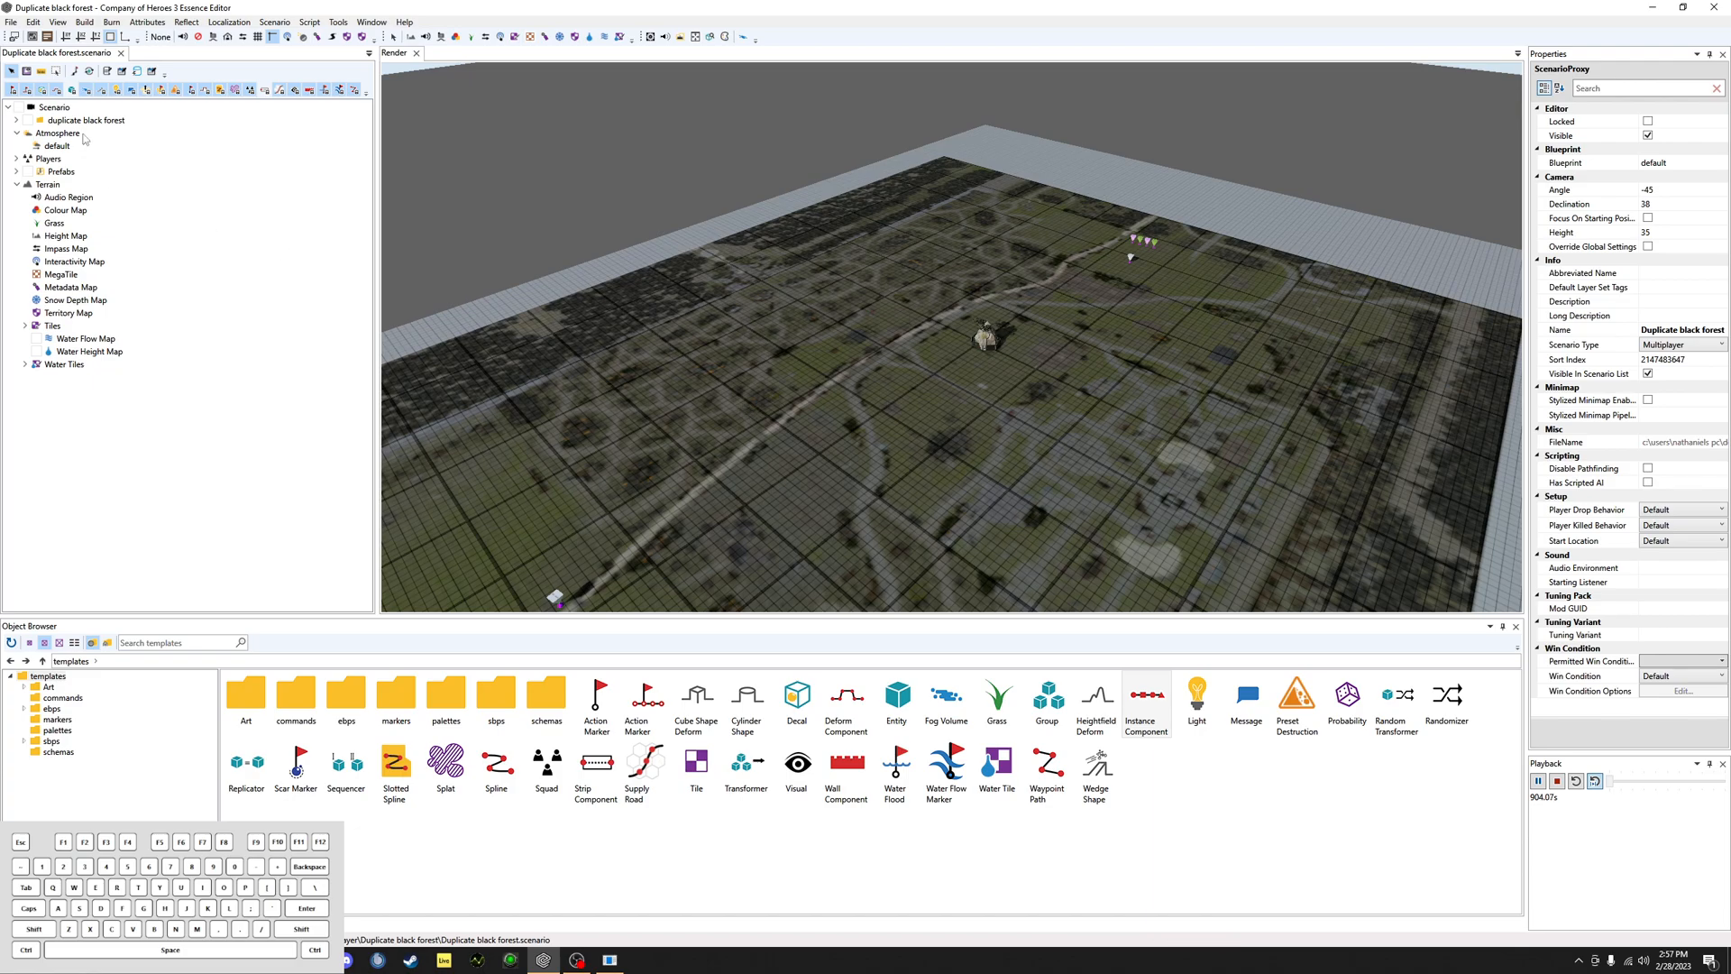
pyautogui.click(16, 23)
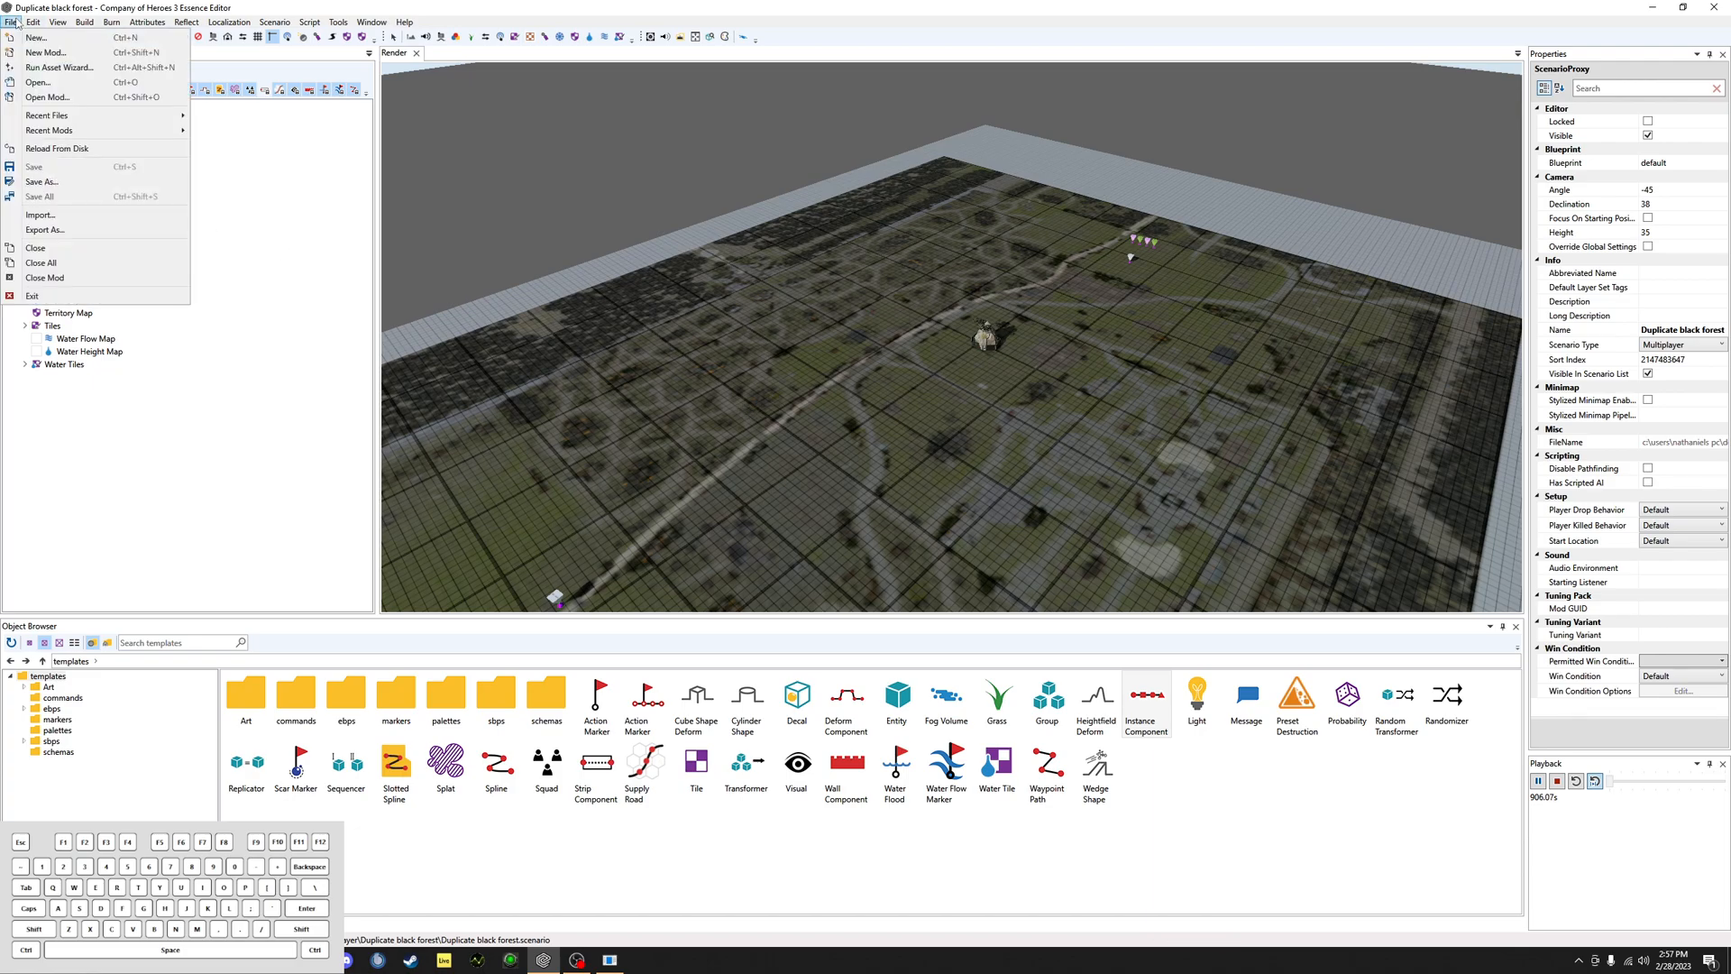
pyautogui.click(13, 53)
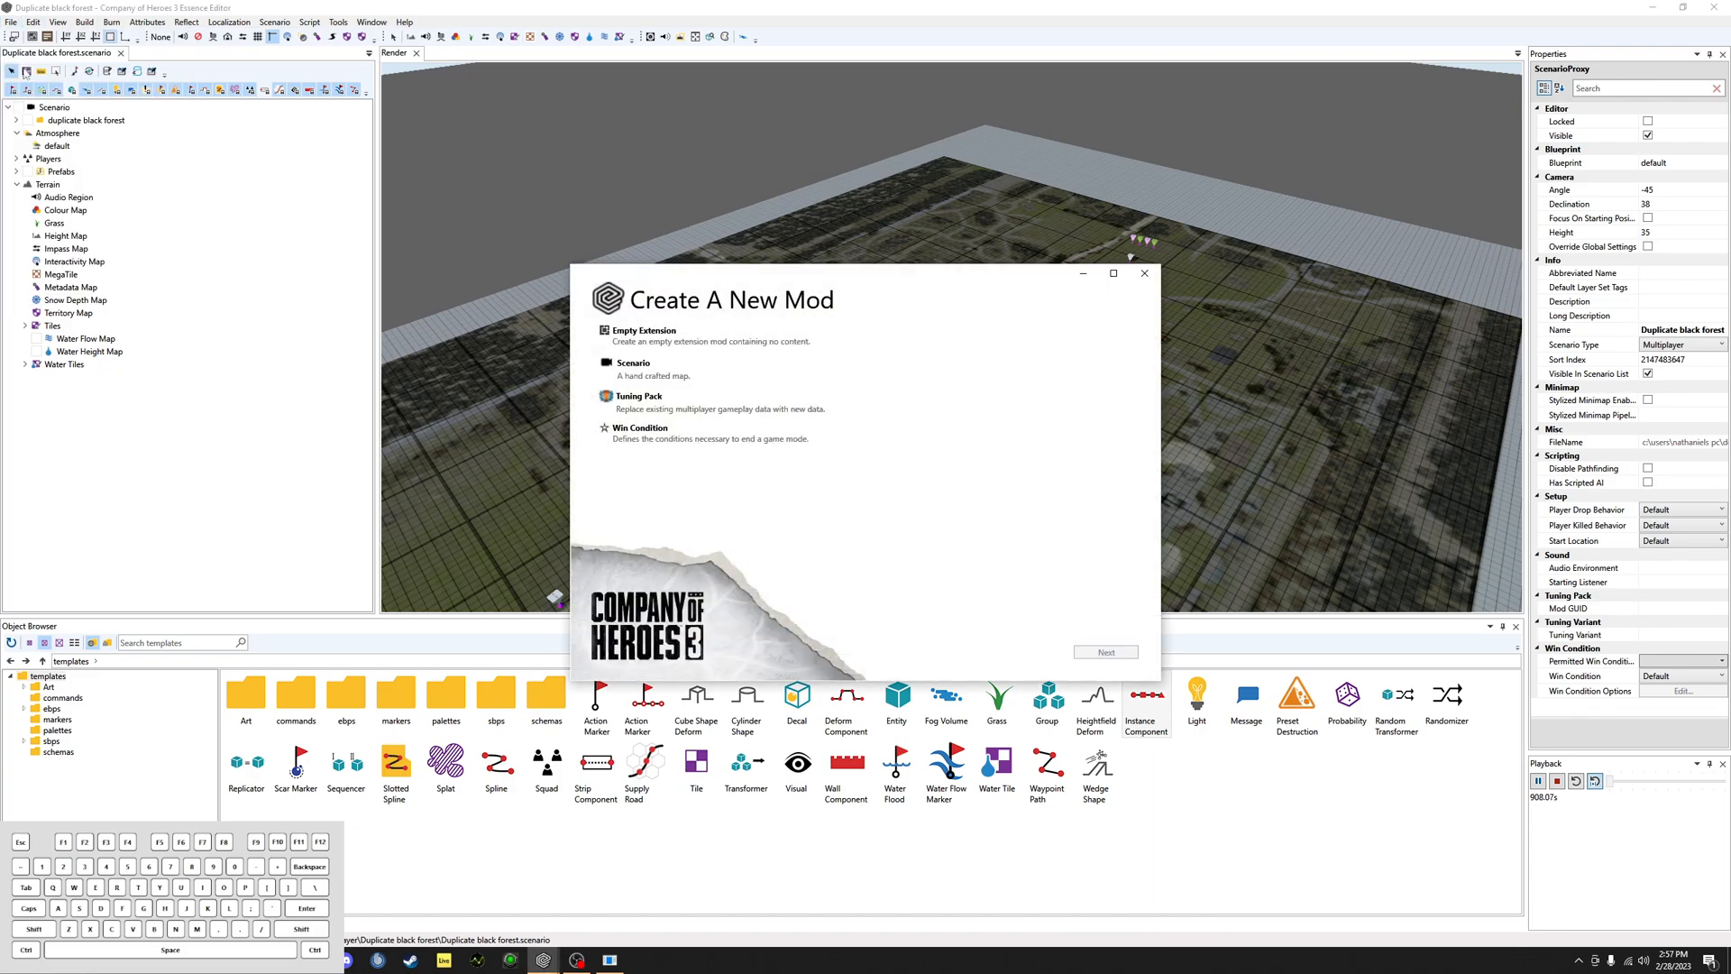
pyautogui.click(675, 366)
pyautogui.doubleClick(675, 366)
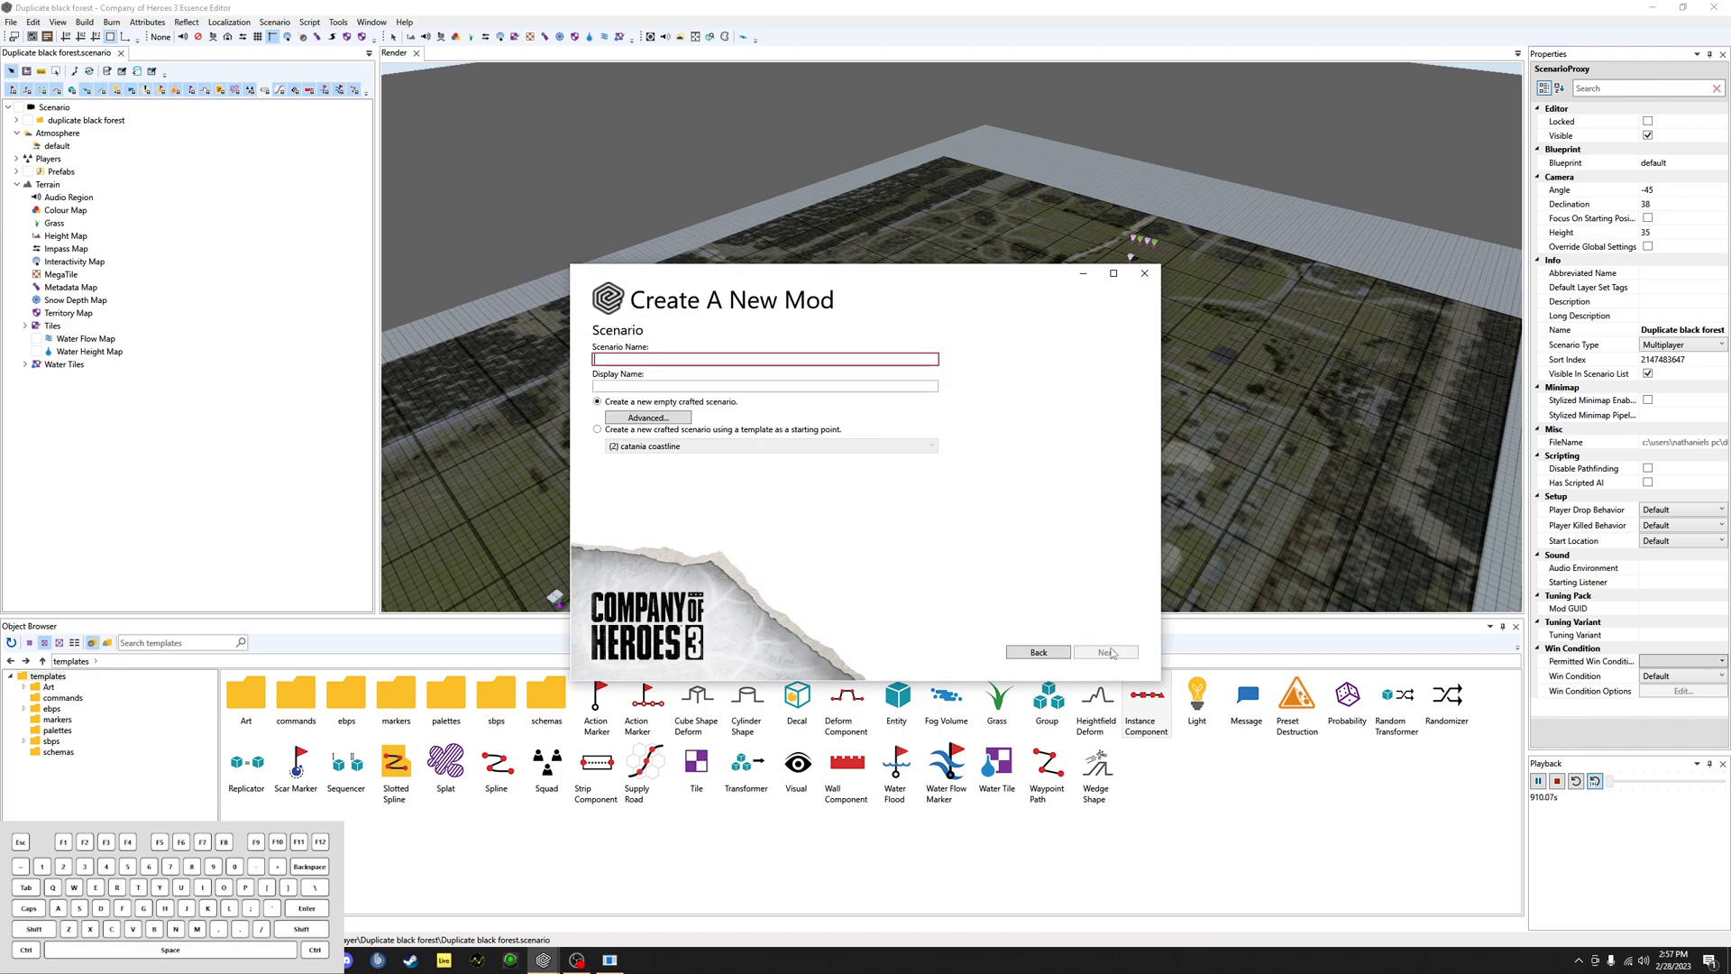
pyautogui.write('Twi')
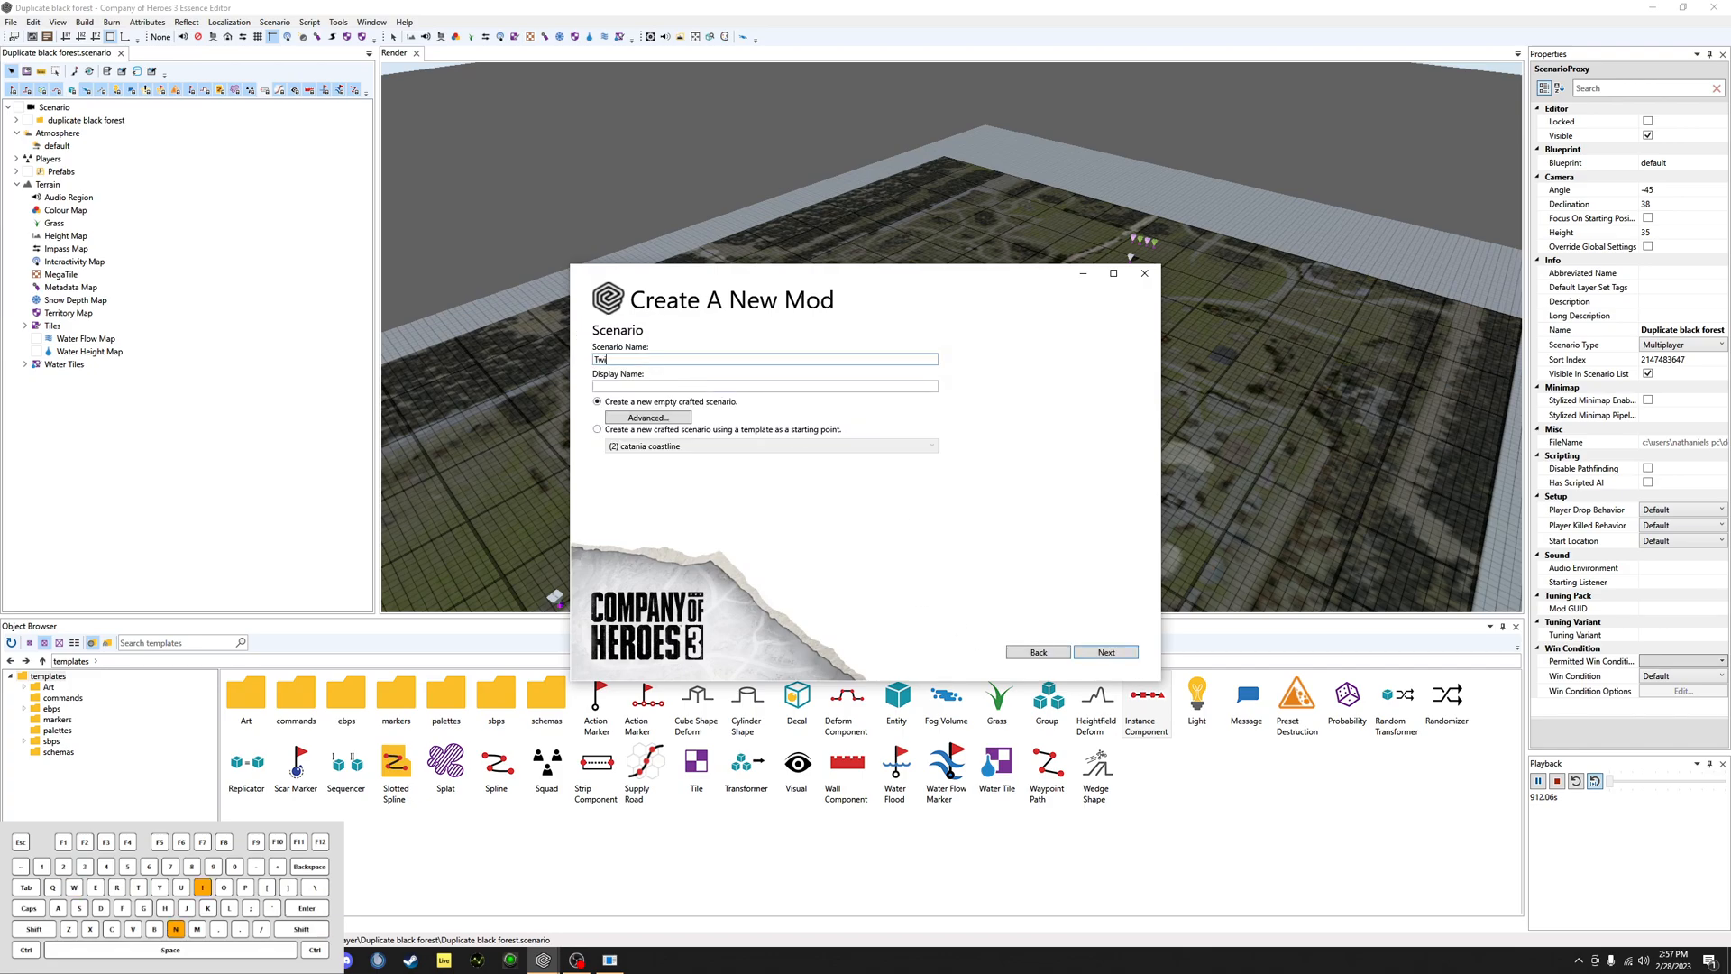
pyautogui.write('n Beaches')
pyautogui.press('Tab')
pyautogui.write('Twin Beaches')
# Step: Base the new scenario on the (2) twin beaches template and create the mod with the remaining default settings
pyautogui.click(601, 431)
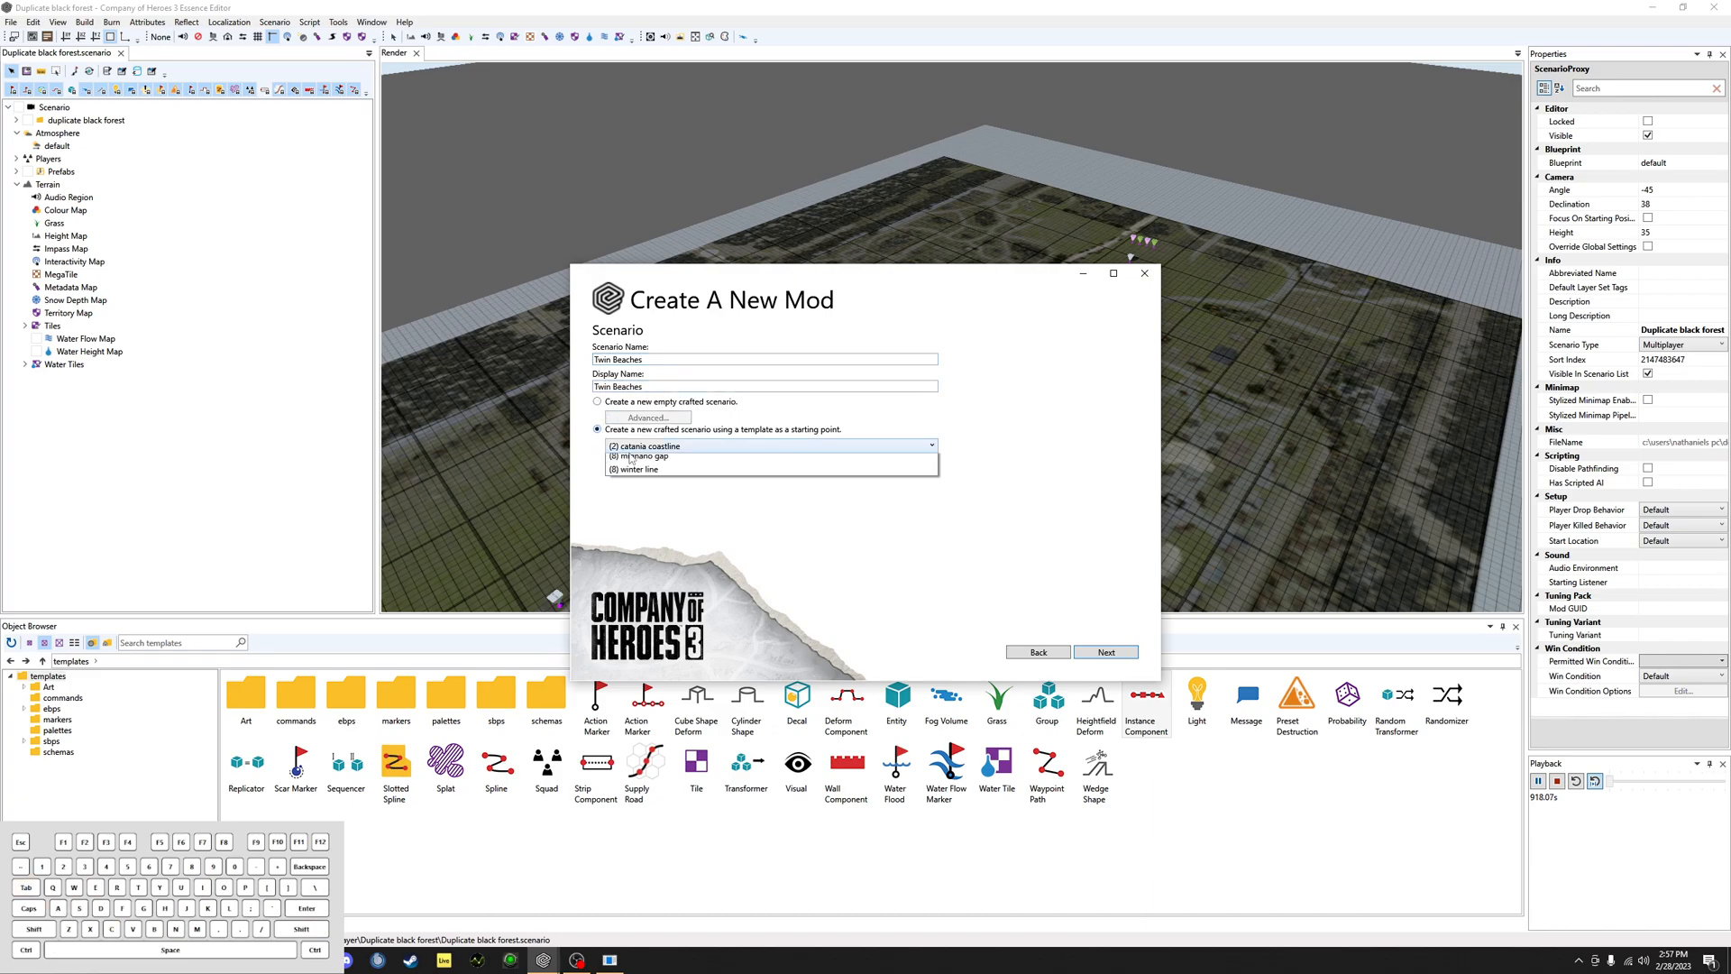
pyautogui.click(632, 448)
pyautogui.click(647, 516)
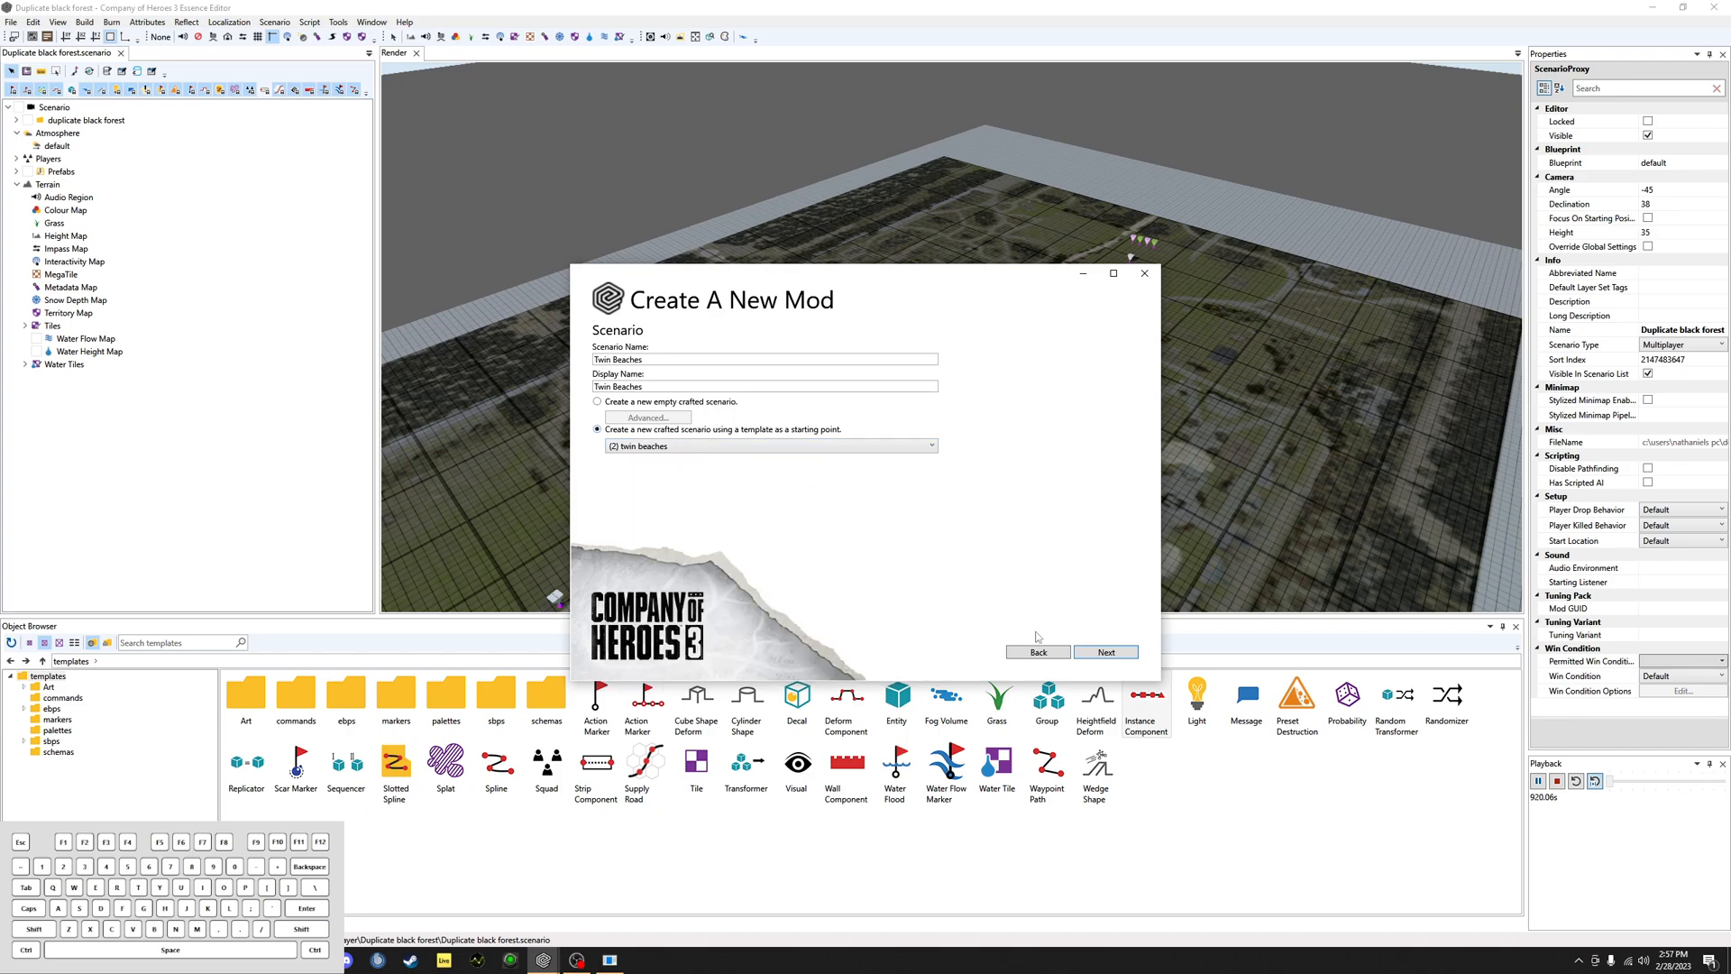
pyautogui.click(1107, 652)
pyautogui.click(938, 650)
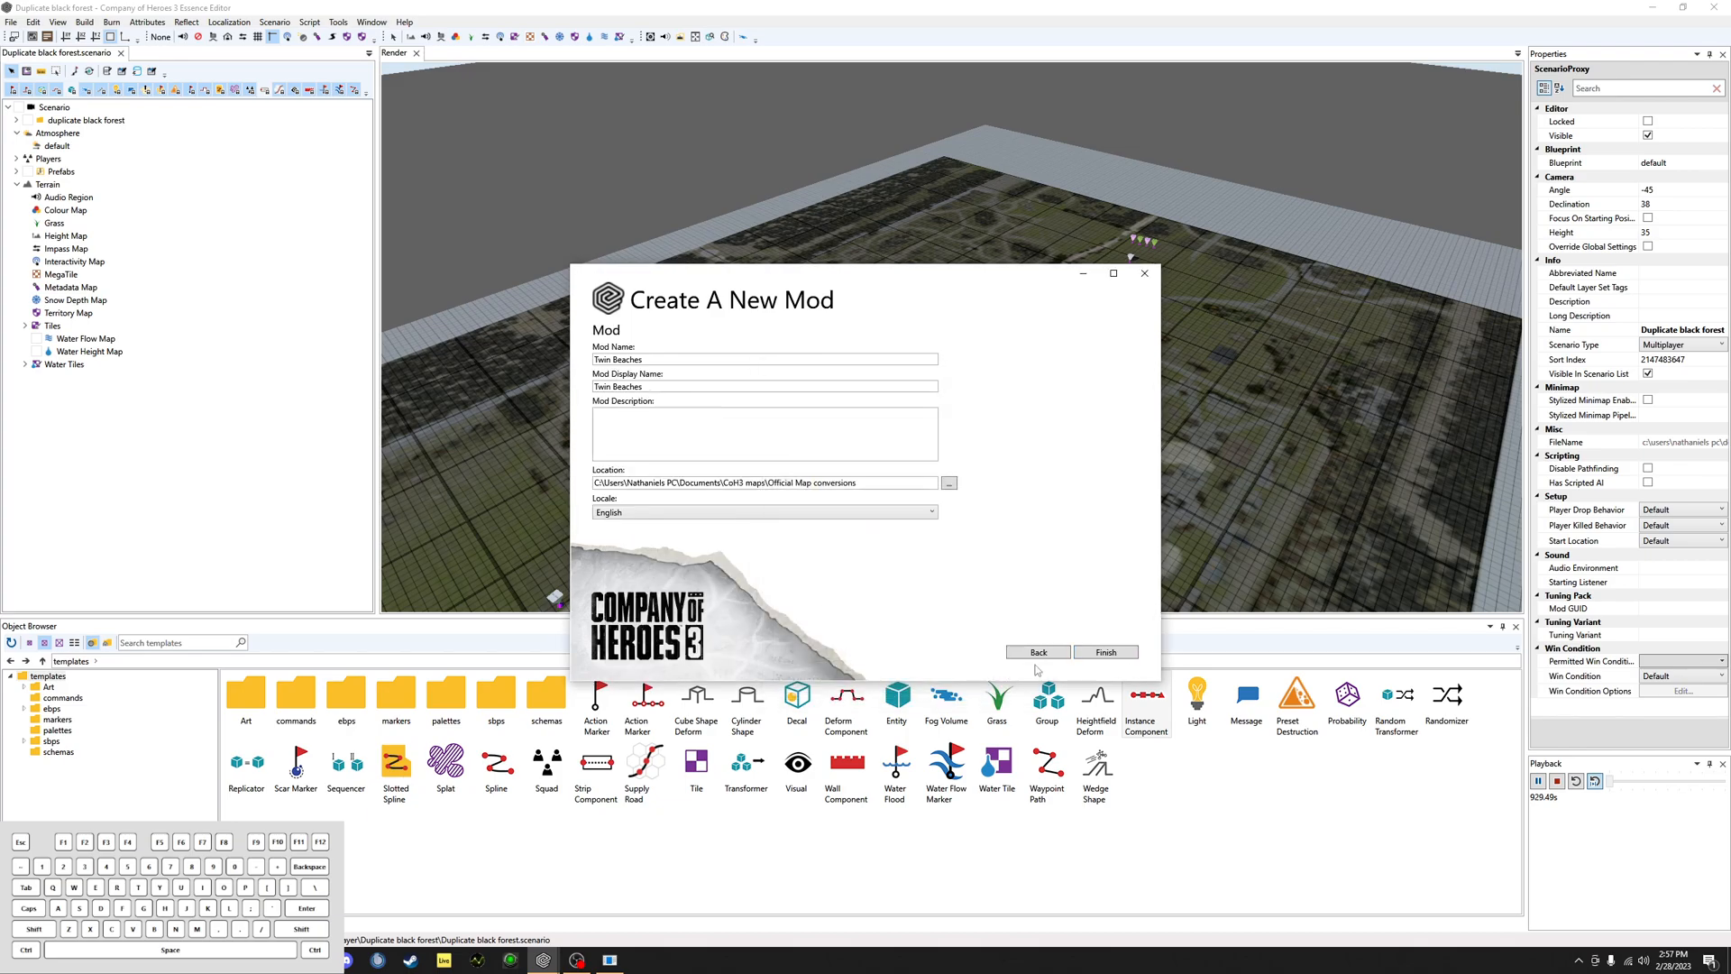
pyautogui.click(1104, 652)
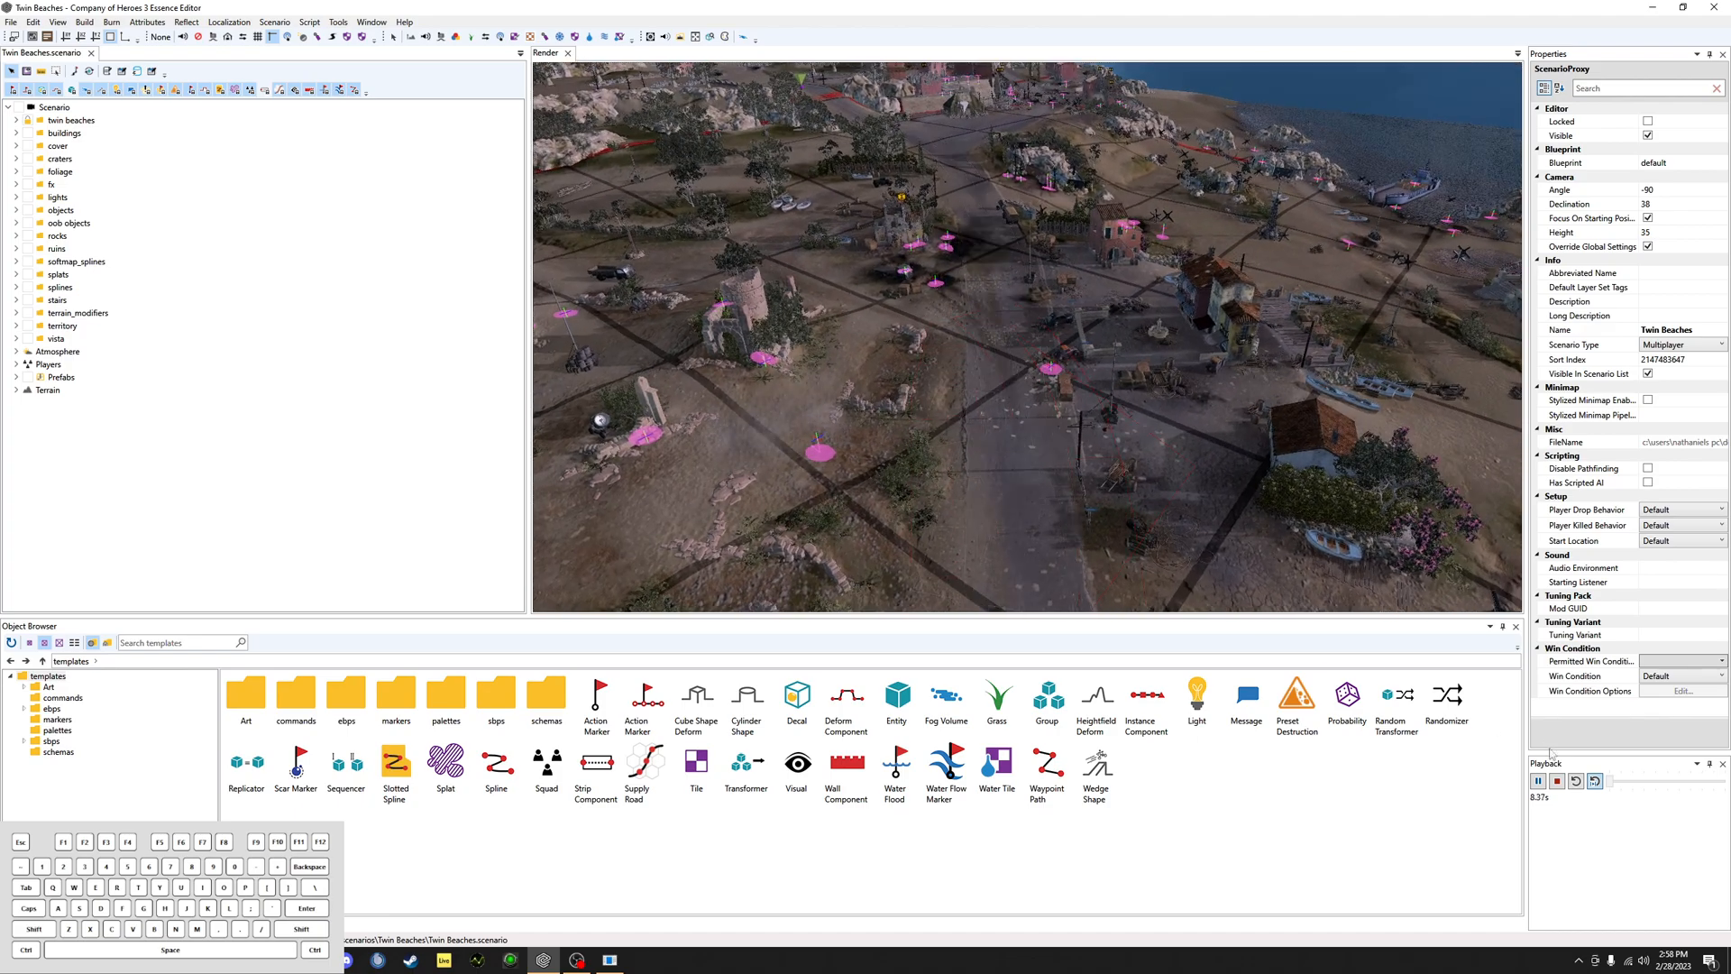
# Step: Stop the playback and compare how the transition_01, transition_02 and bu_transition_01 atmospheres light the map
pyautogui.click(1556, 782)
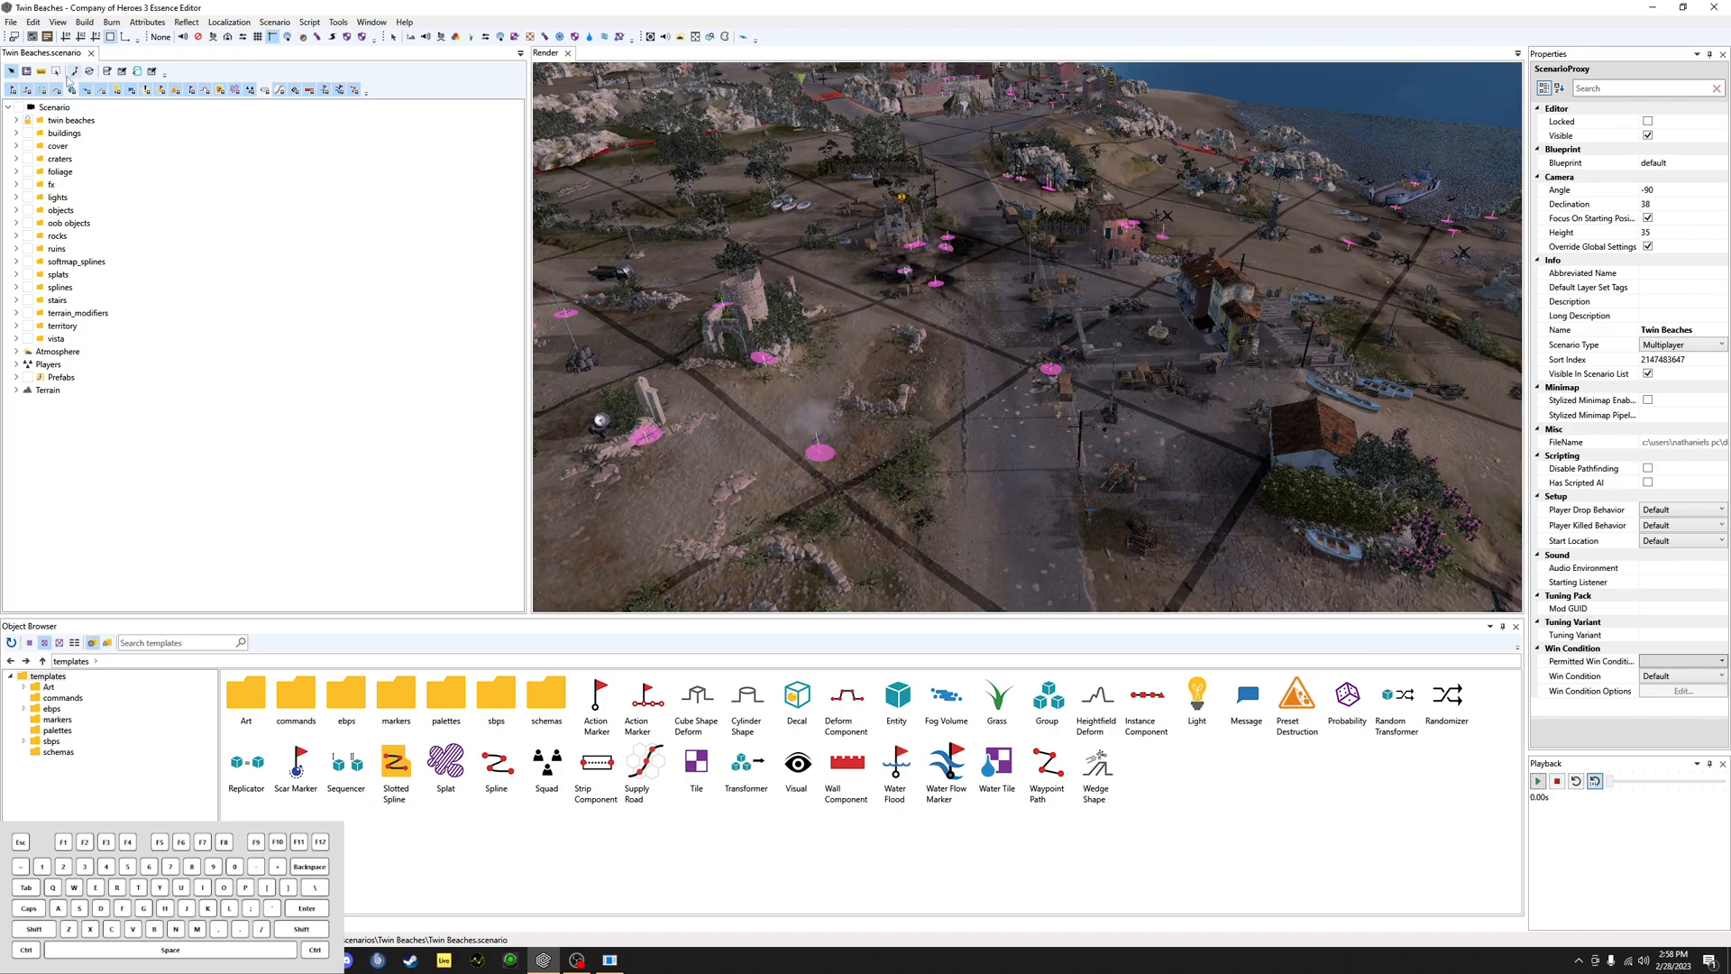
pyautogui.click(17, 352)
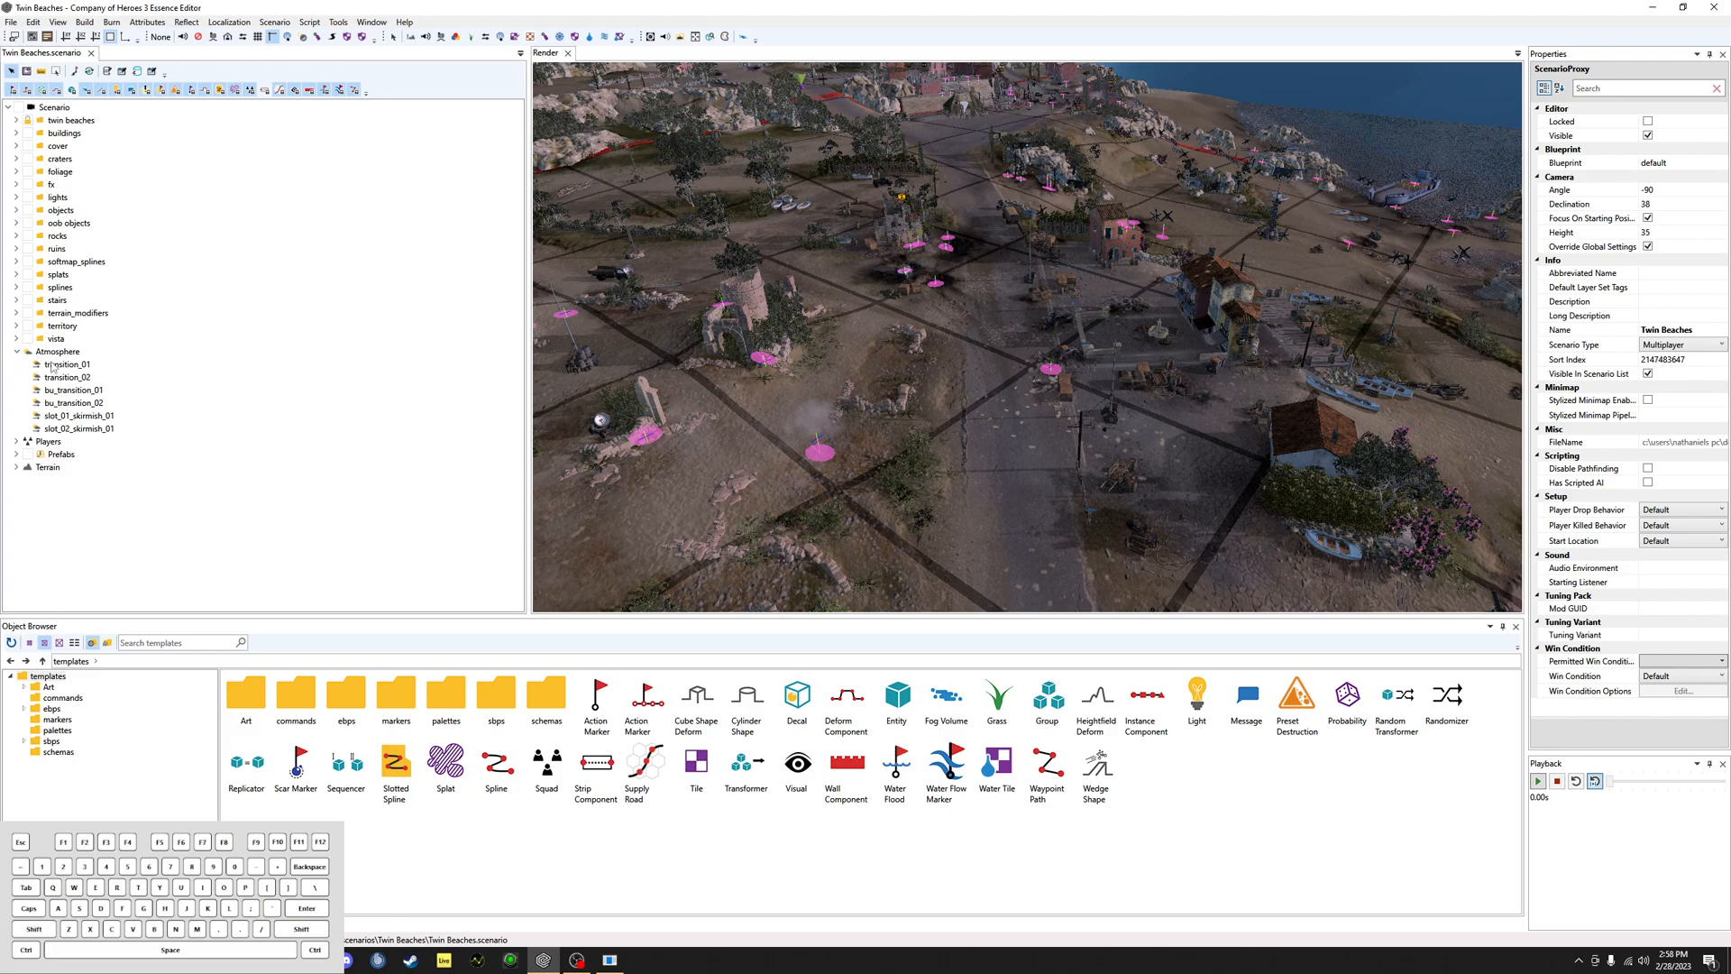
pyautogui.click(56, 364)
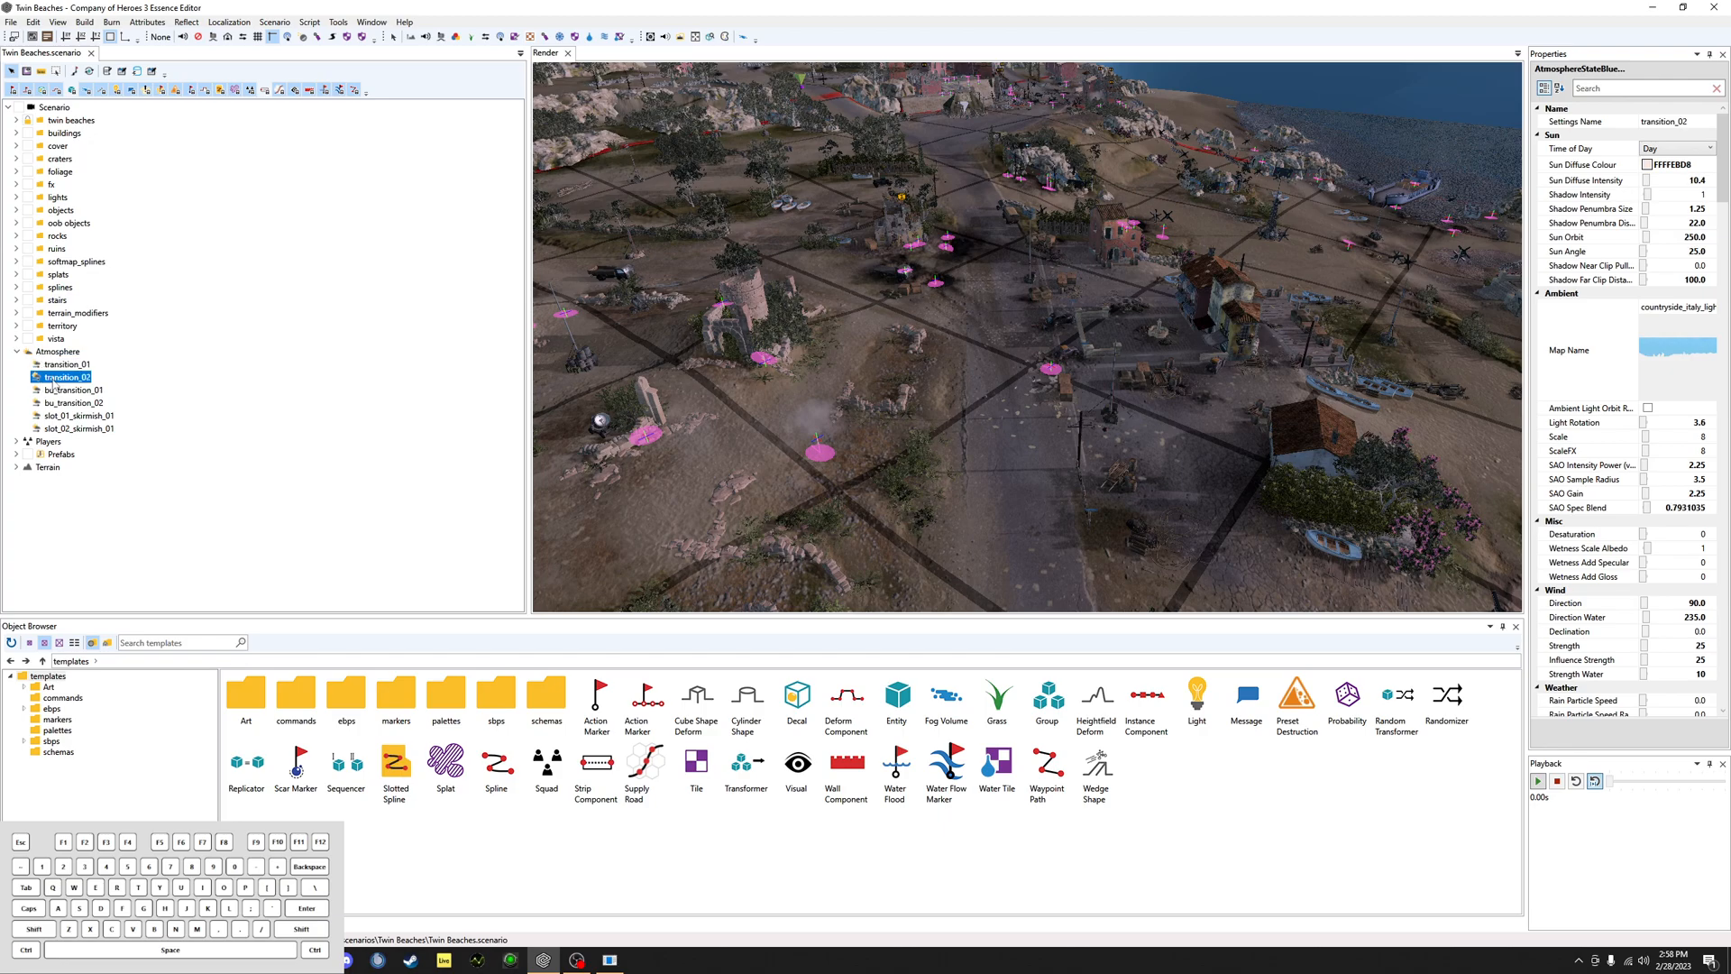
pyautogui.click(56, 377)
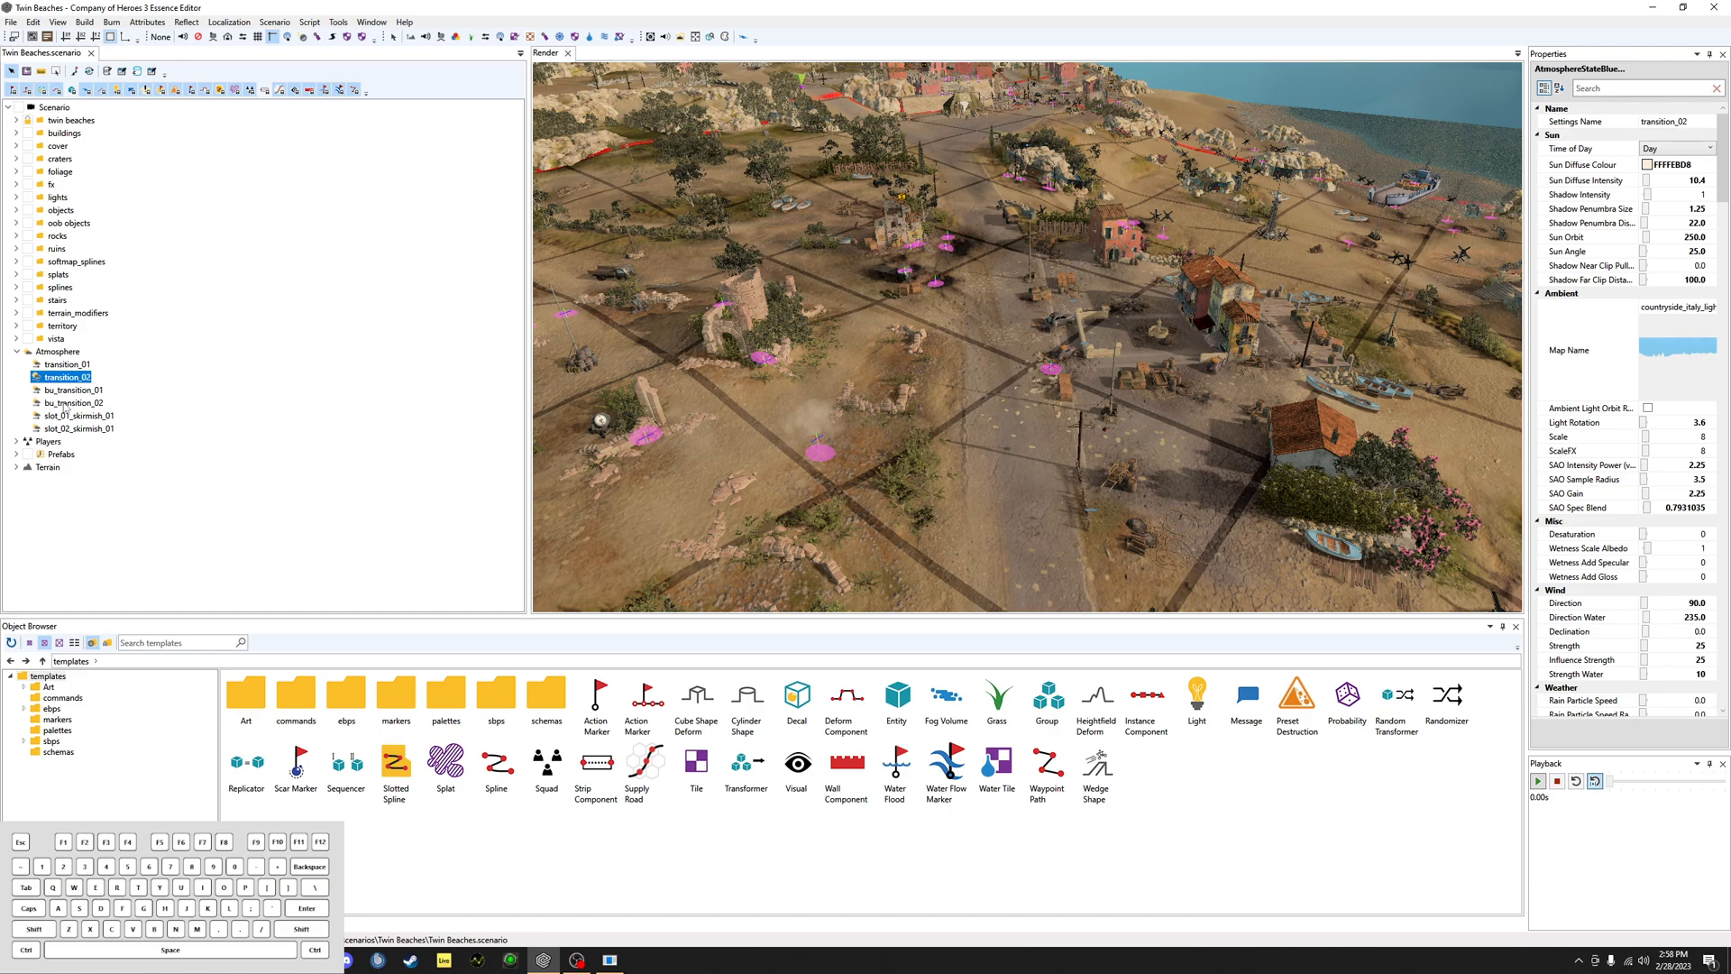
pyautogui.press('Down')
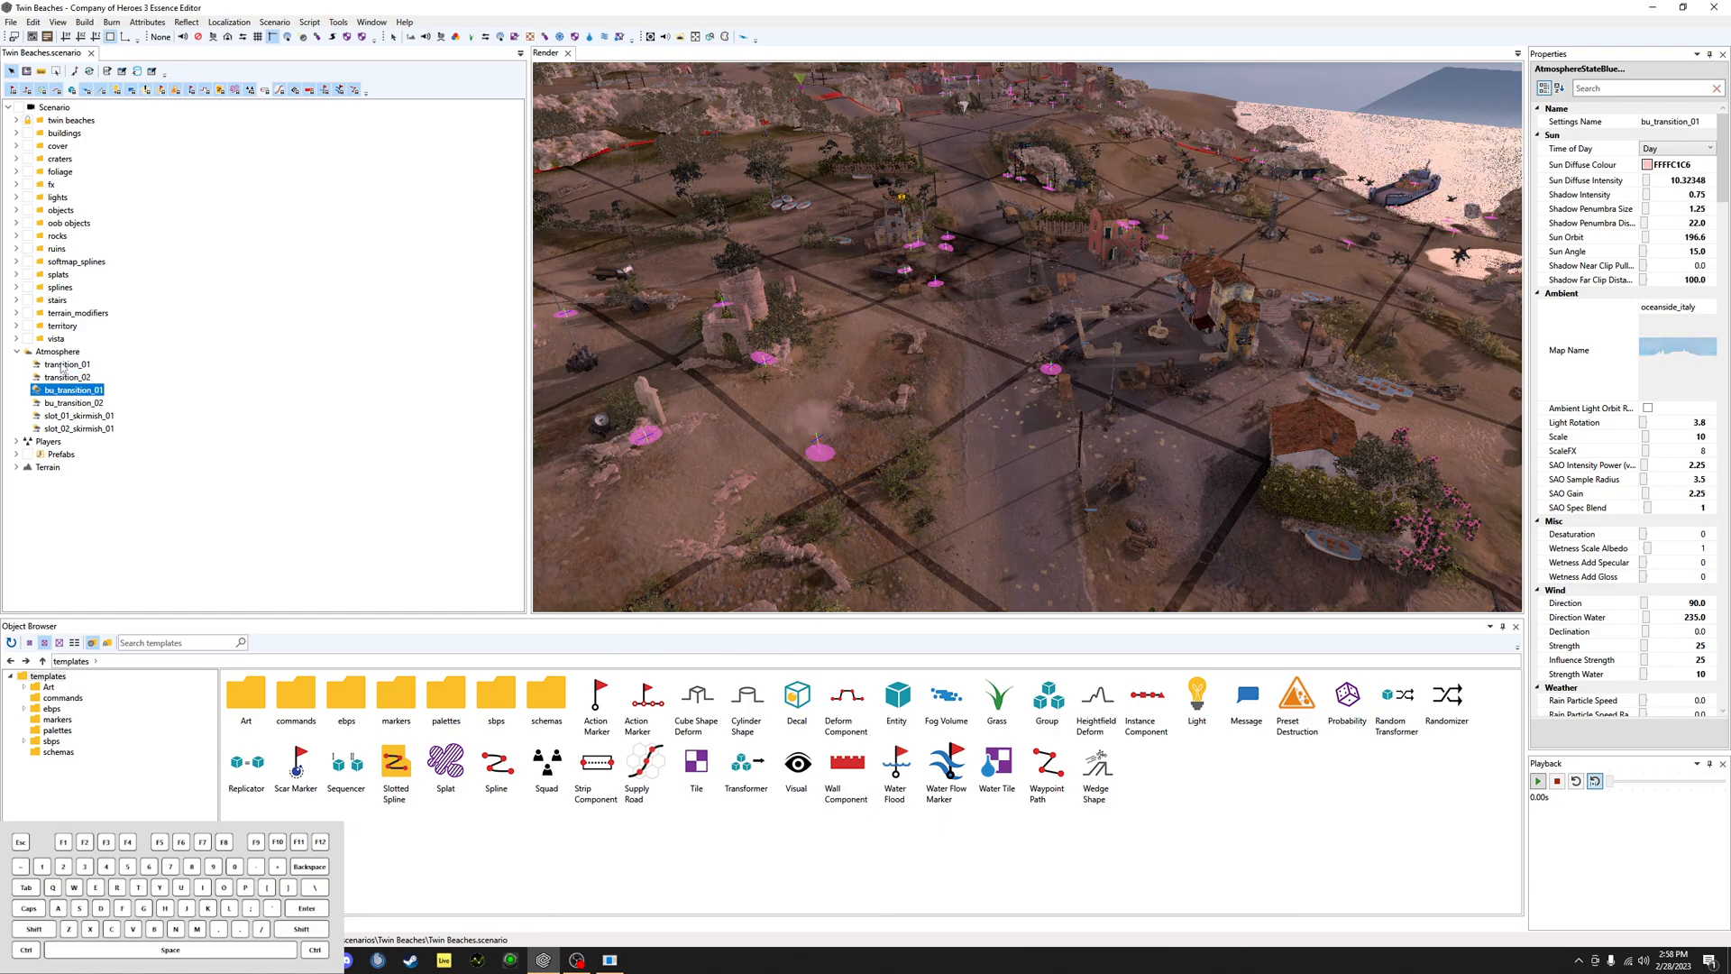
pyautogui.click(61, 365)
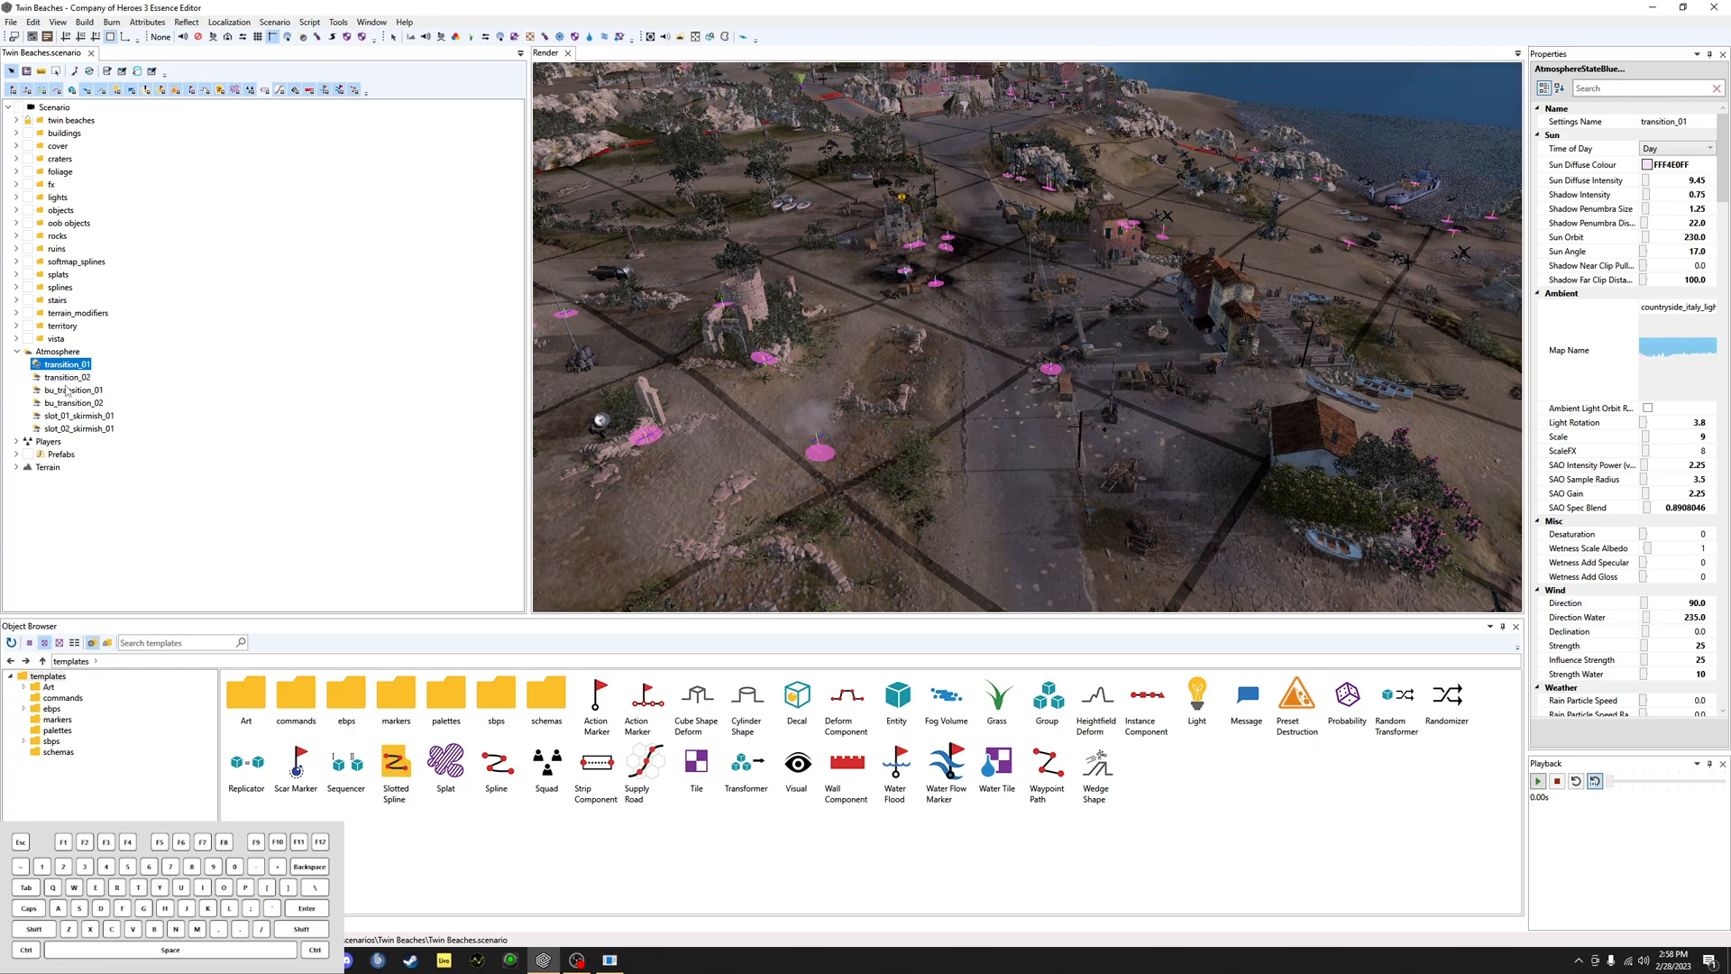
pyautogui.click(70, 392)
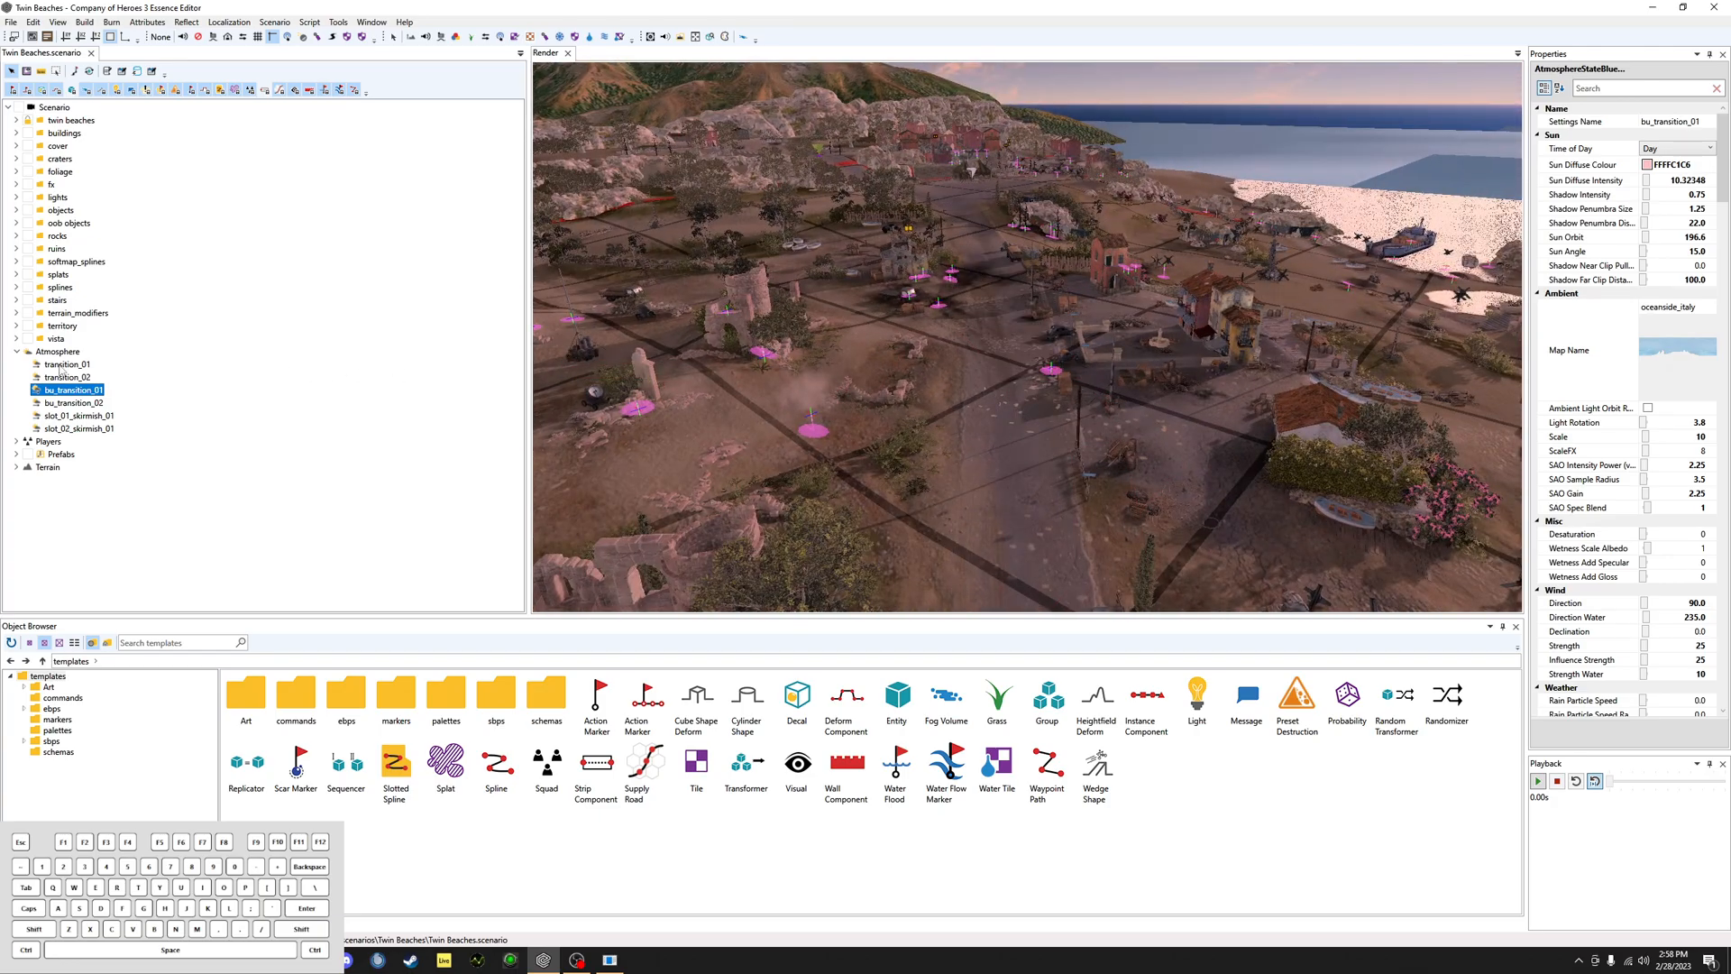
# Step: Save the transition_01 atmosphere as a preset named Twin beaches atmosphere 1 in the CoH3 maps folder
pyautogui.click(60, 366)
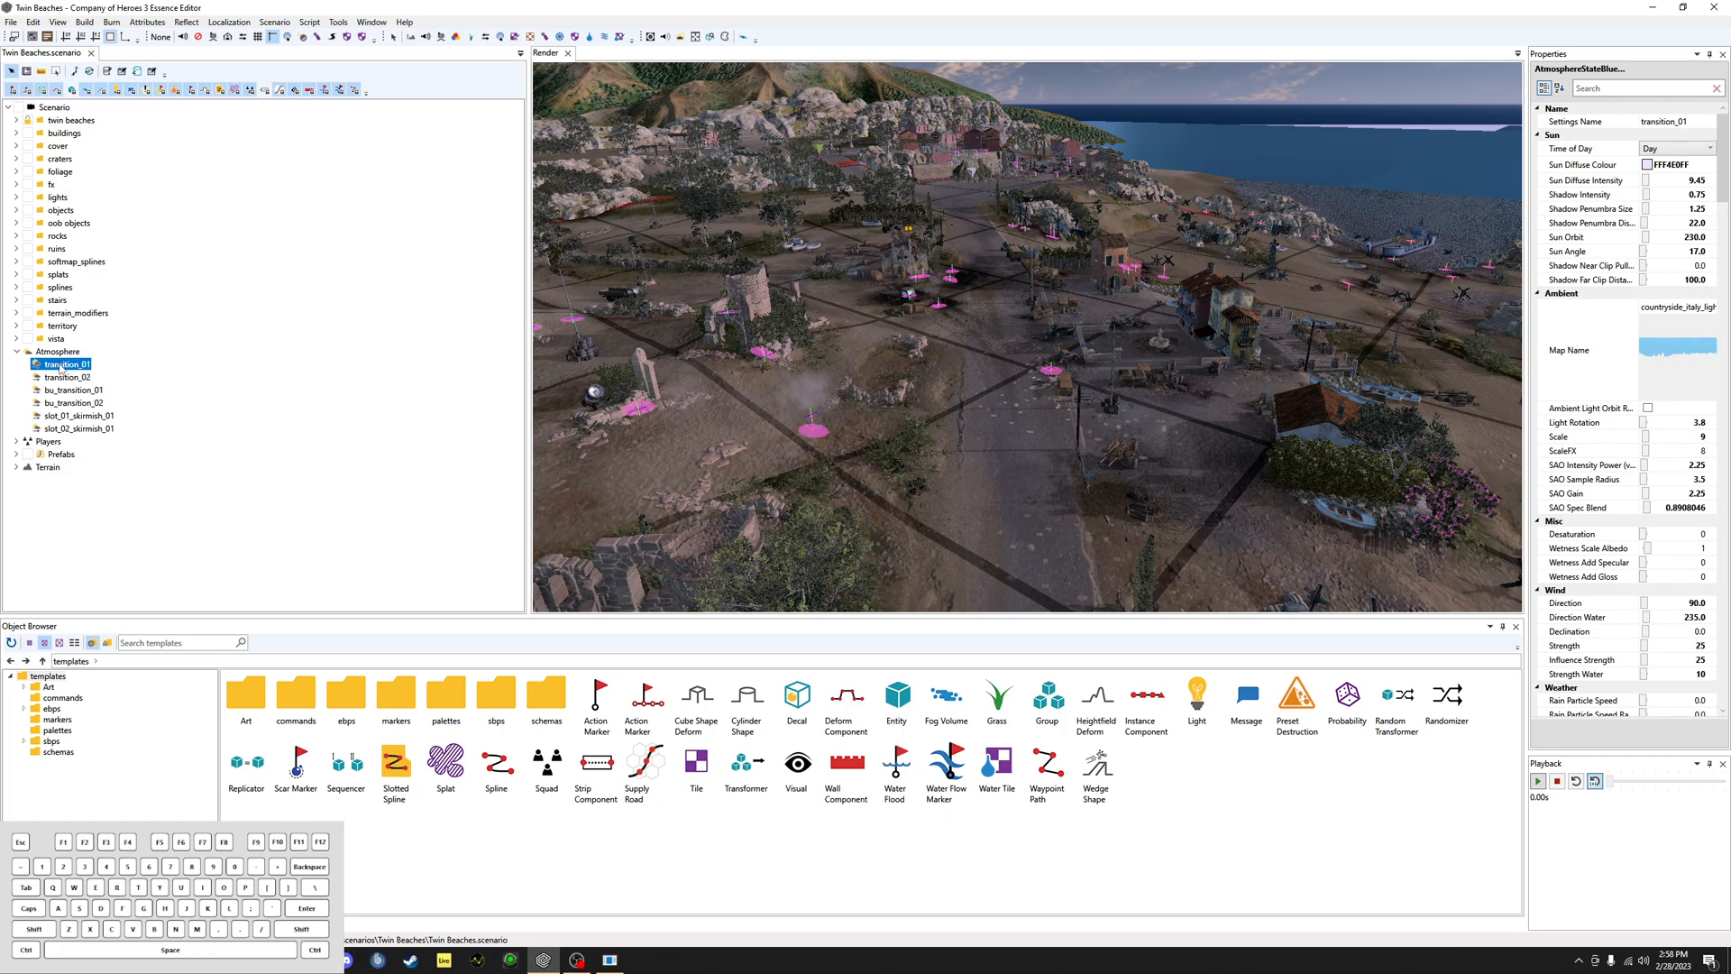
pyautogui.rightClick(61, 367)
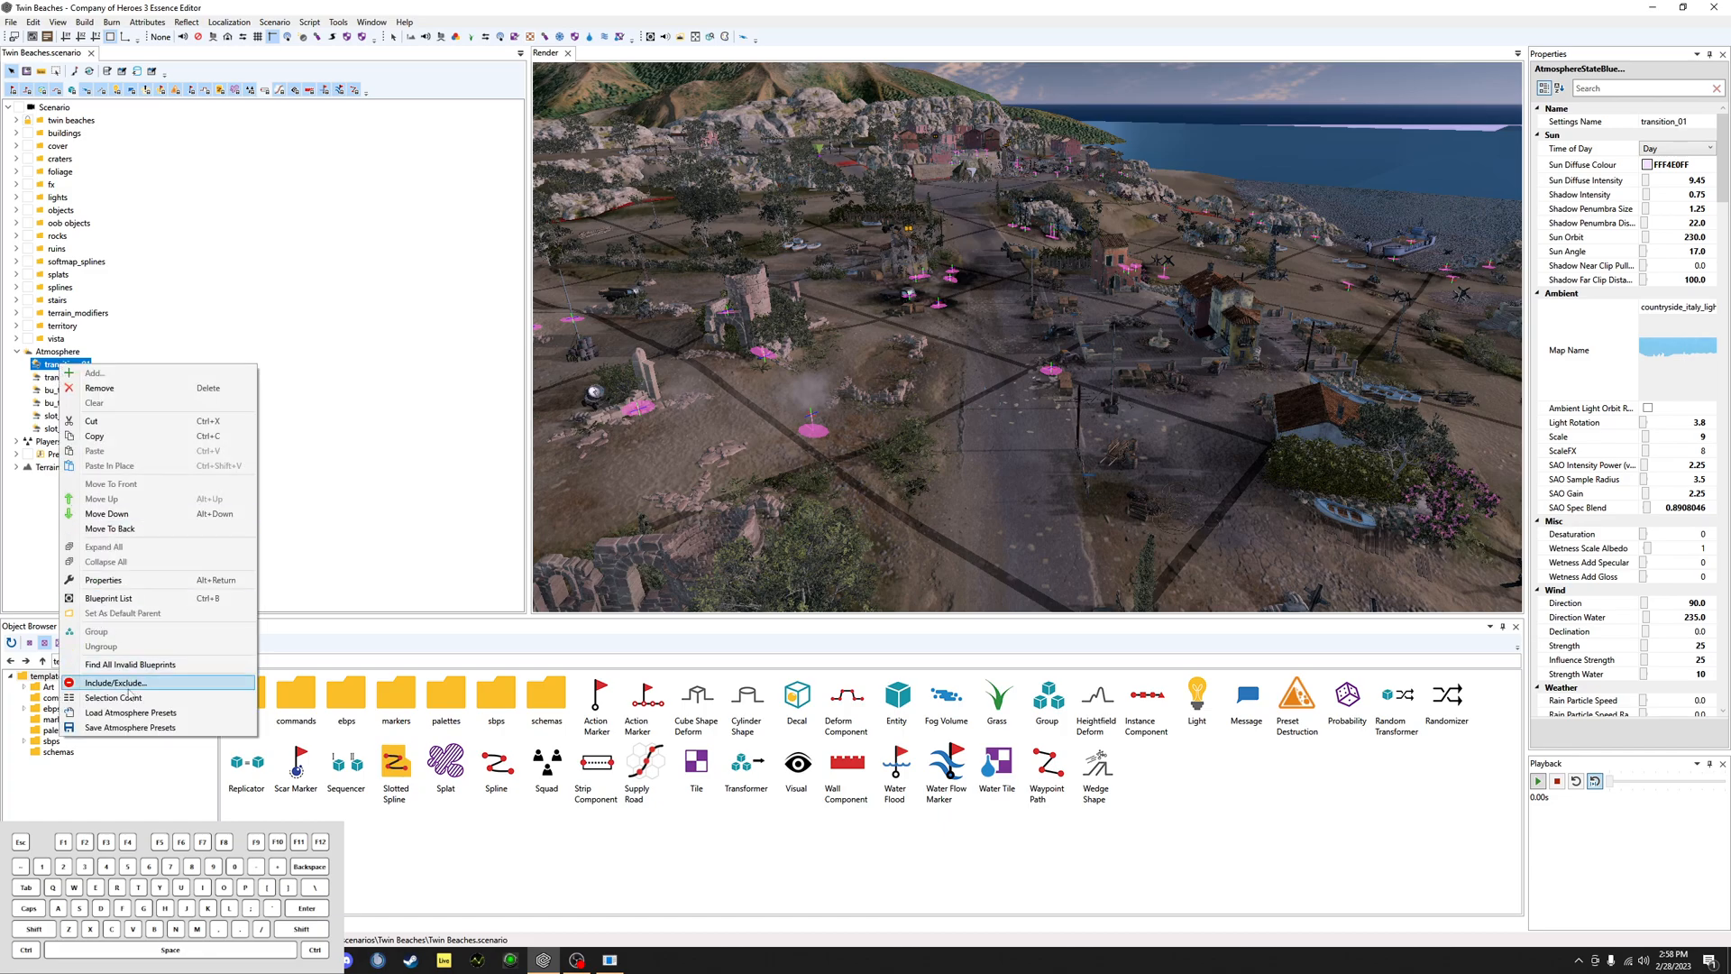
pyautogui.click(127, 727)
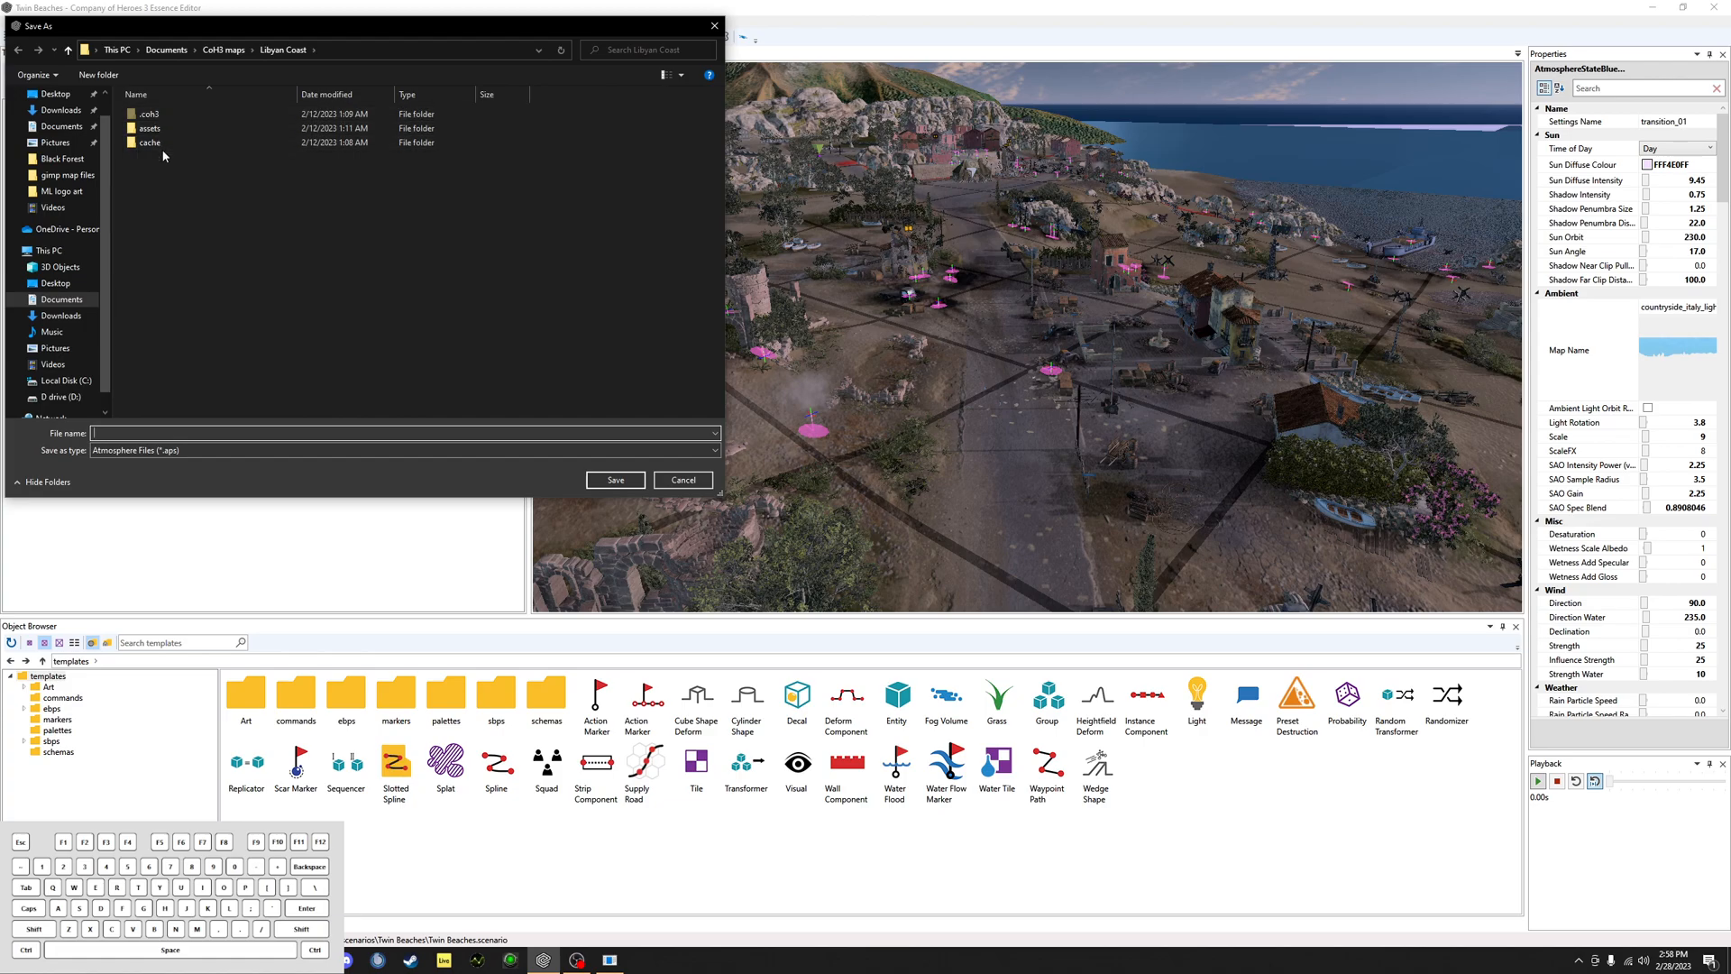
pyautogui.click(174, 52)
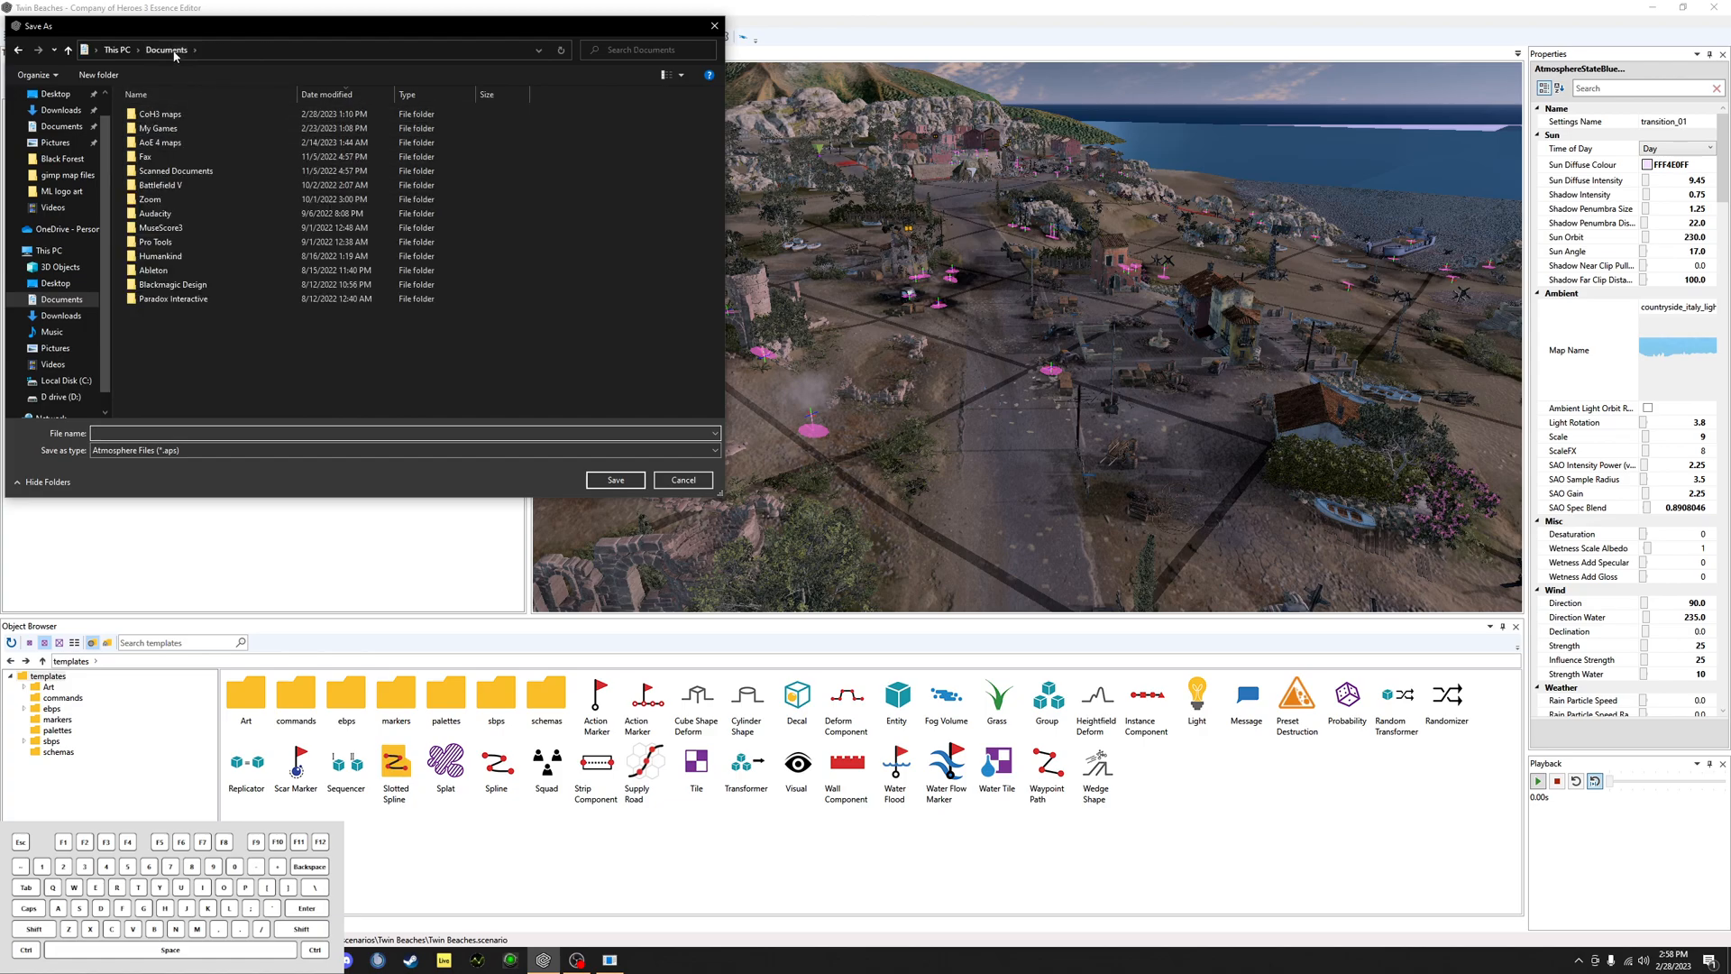
pyautogui.doubleClick(160, 115)
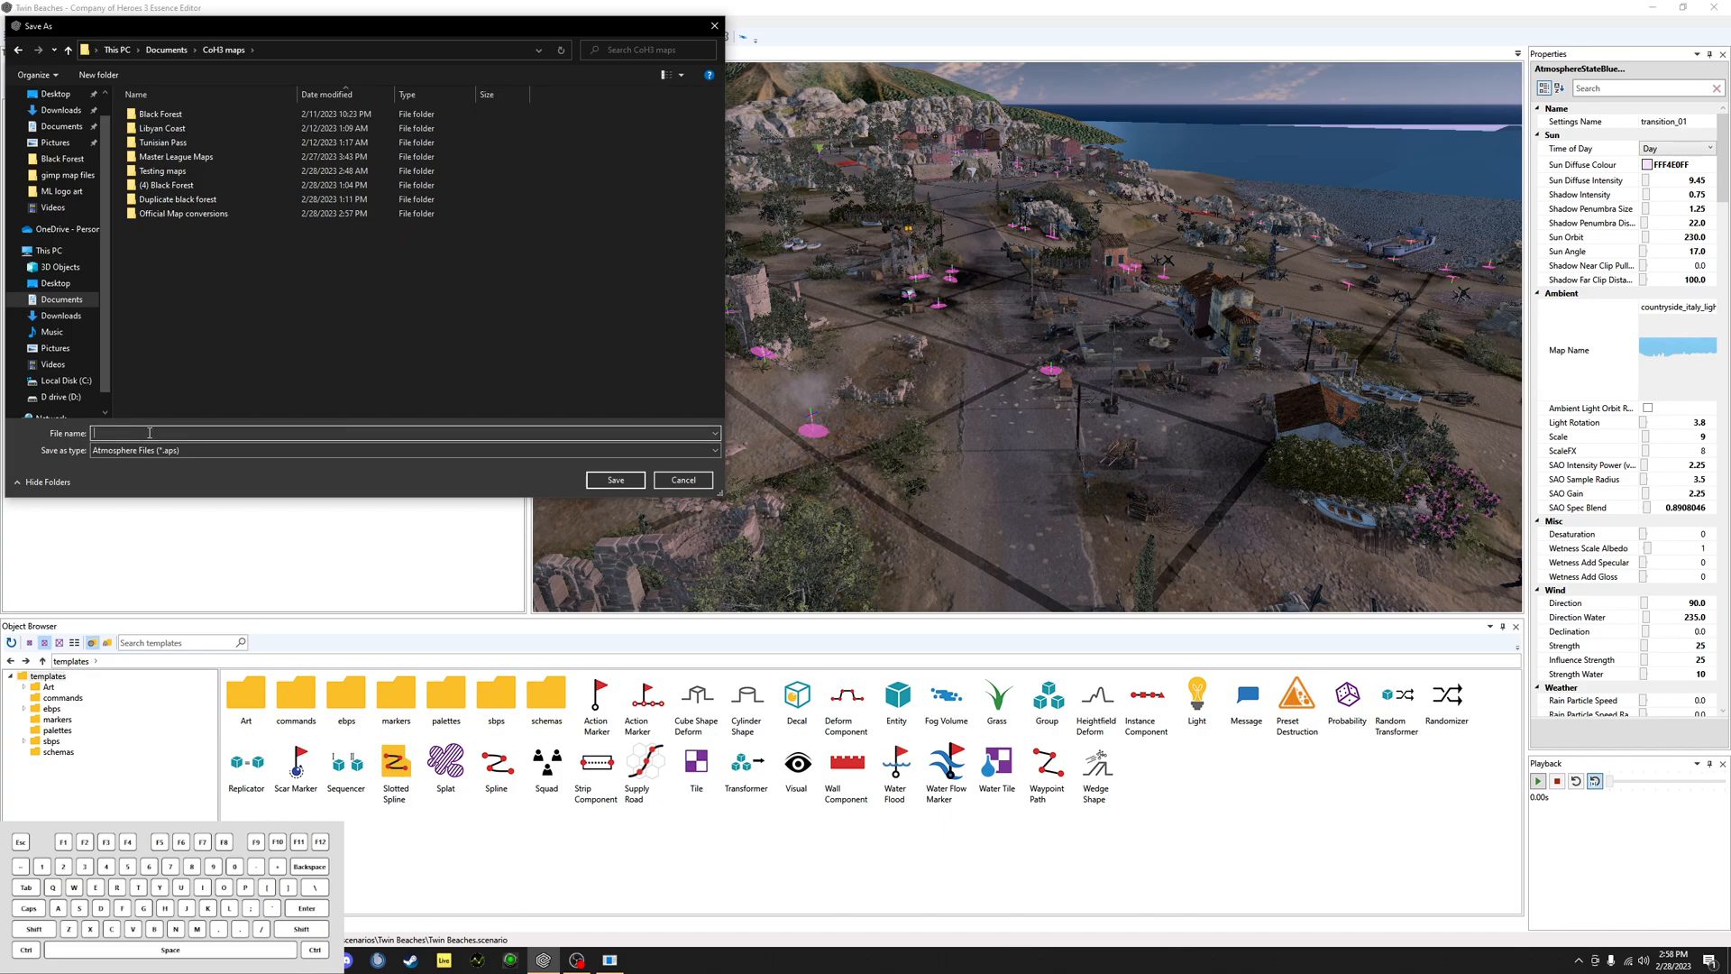
pyautogui.write('Twin beaches atmosphere 1')
pyautogui.click(615, 480)
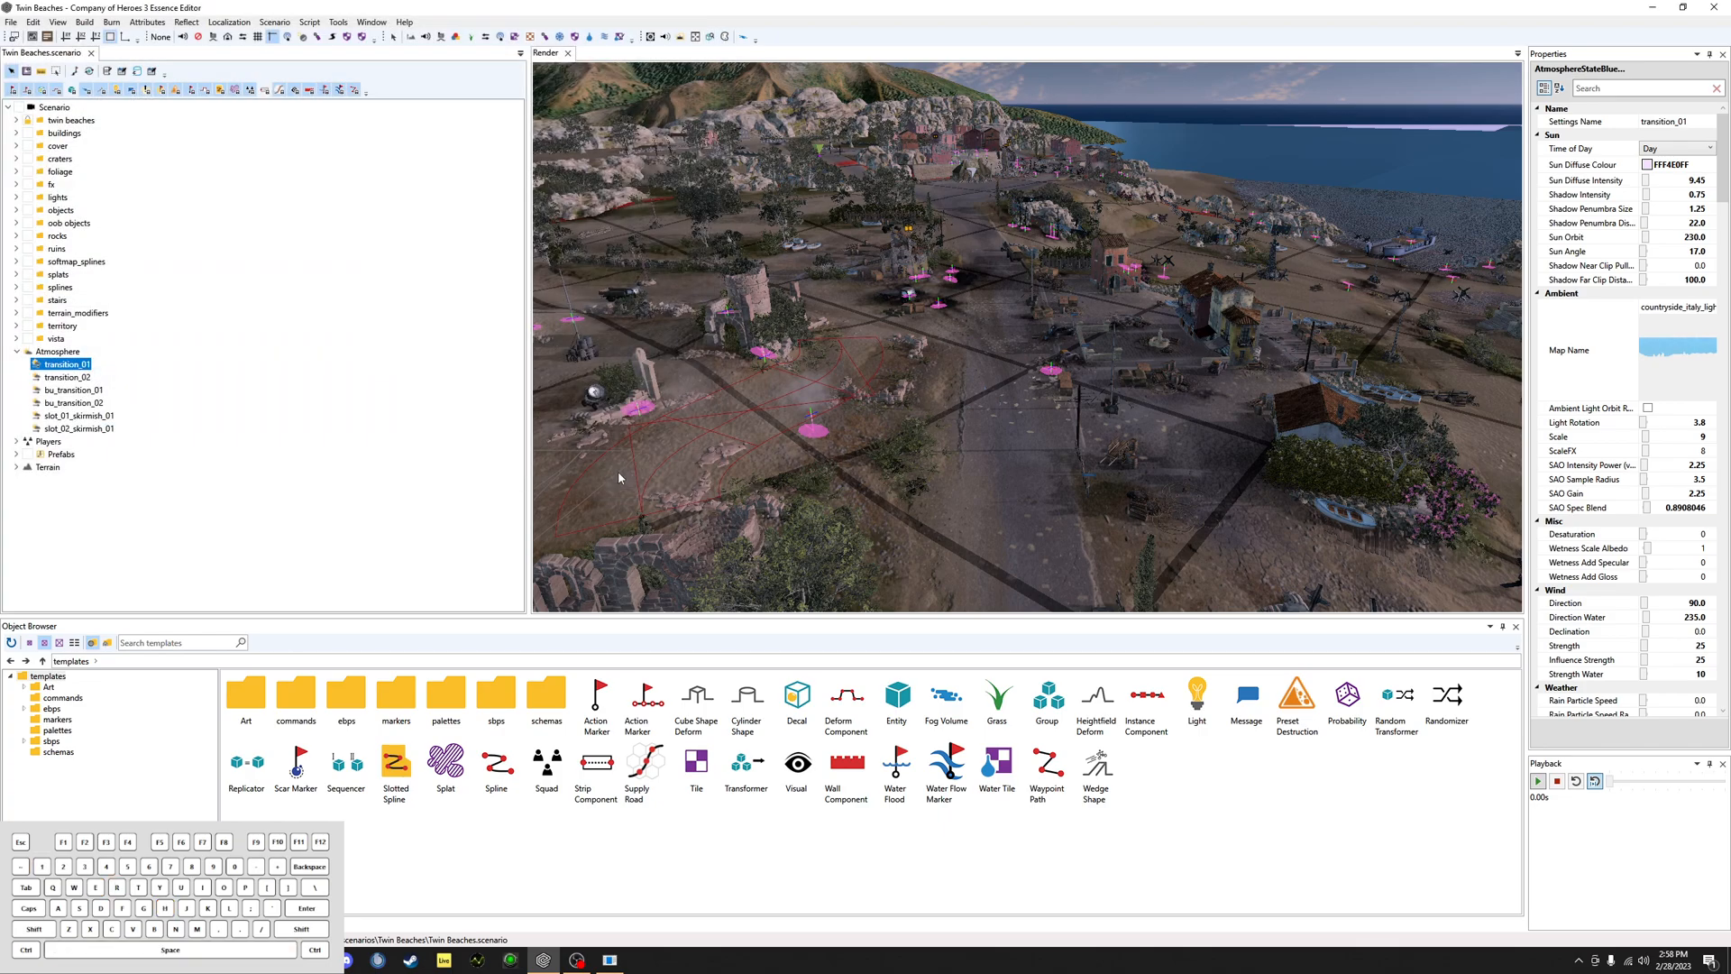
# Step: Save the bu_transition_01 atmosphere as a preset named Twin beaches atmosphere 2 in the CoH3 maps folder
pyautogui.click(70, 391)
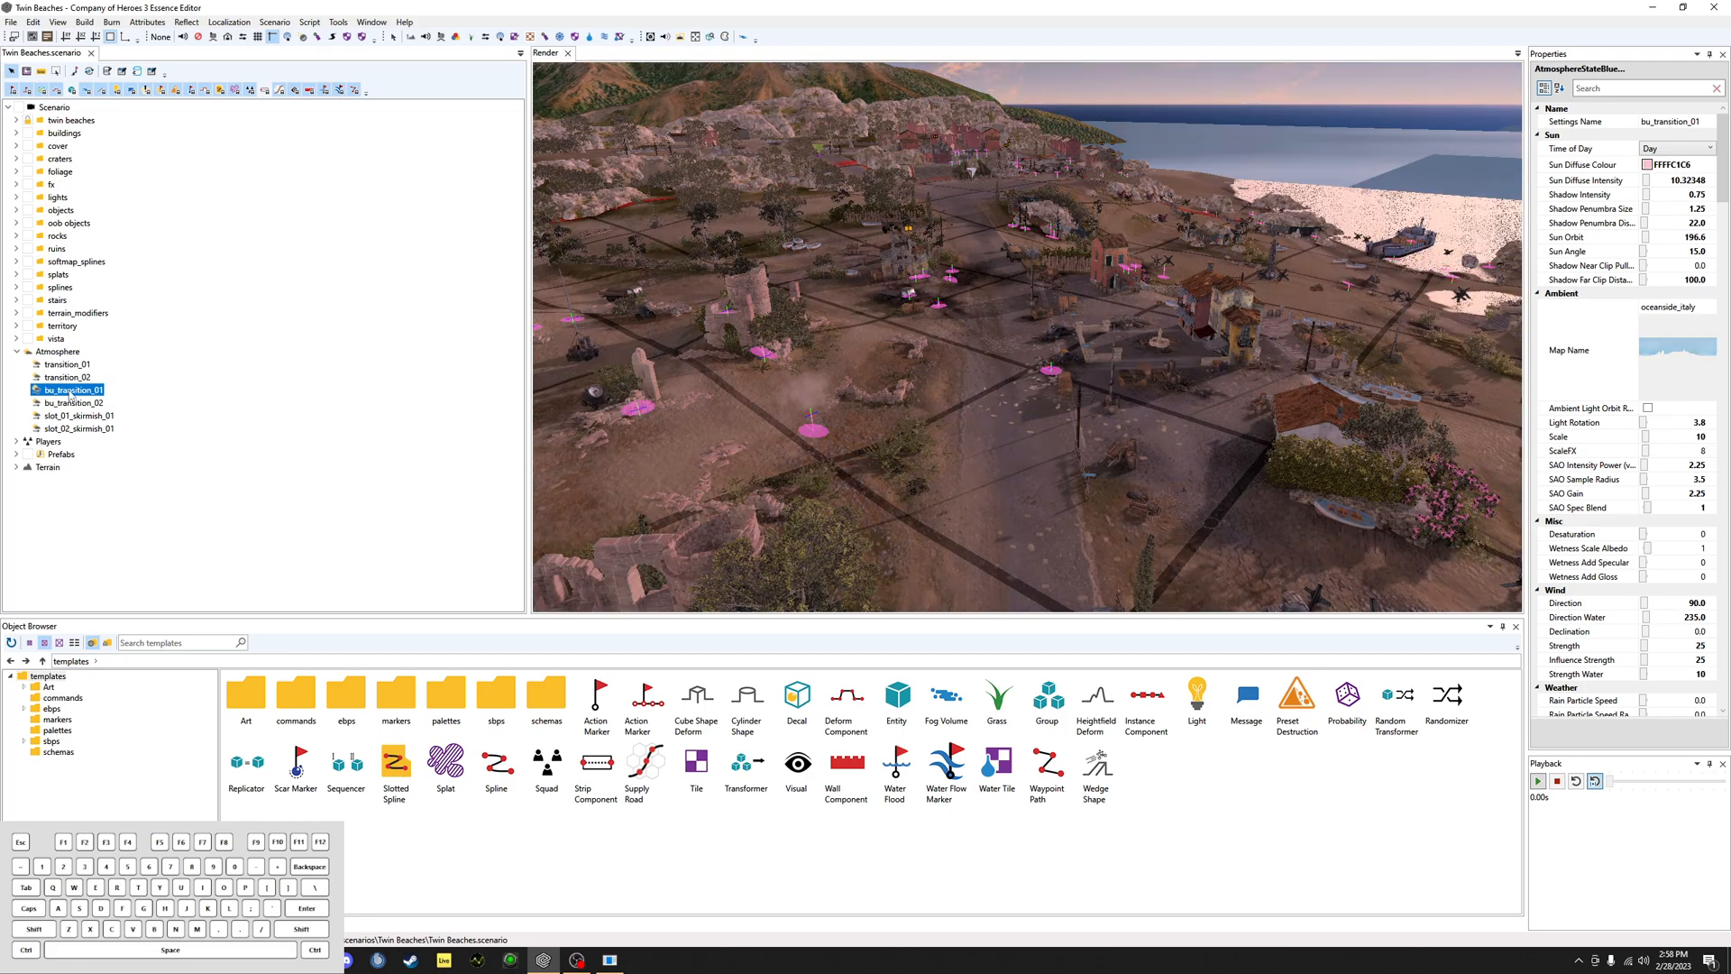
pyautogui.rightClick(70, 392)
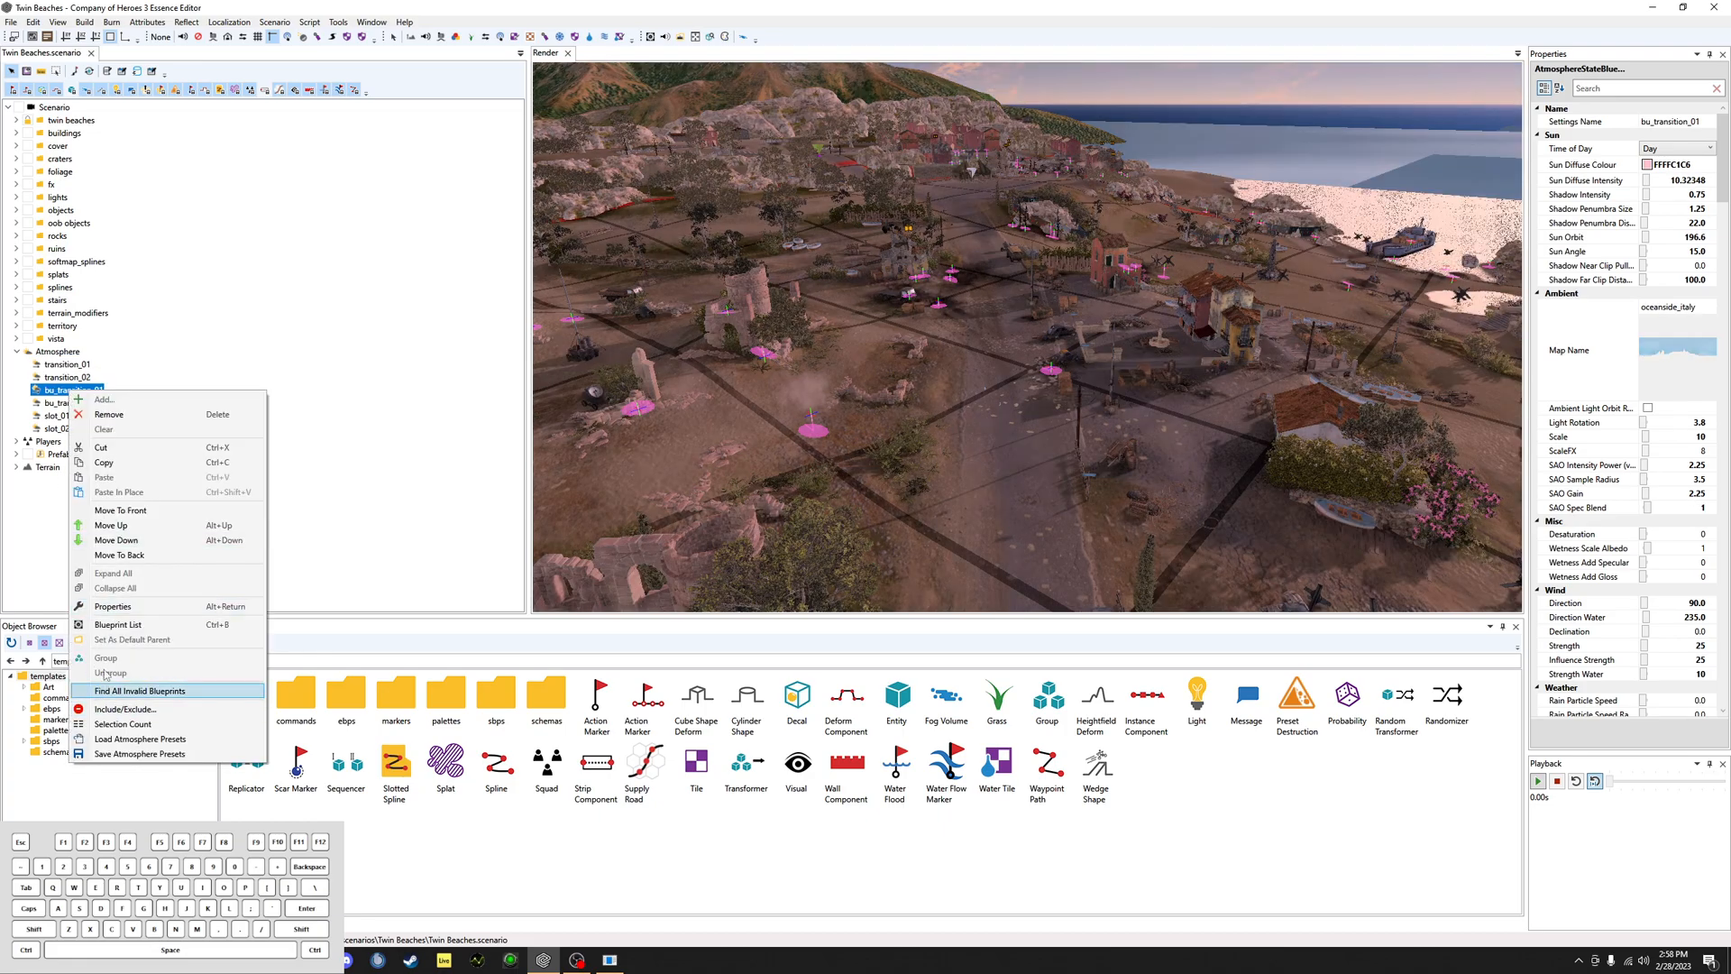
pyautogui.click(144, 754)
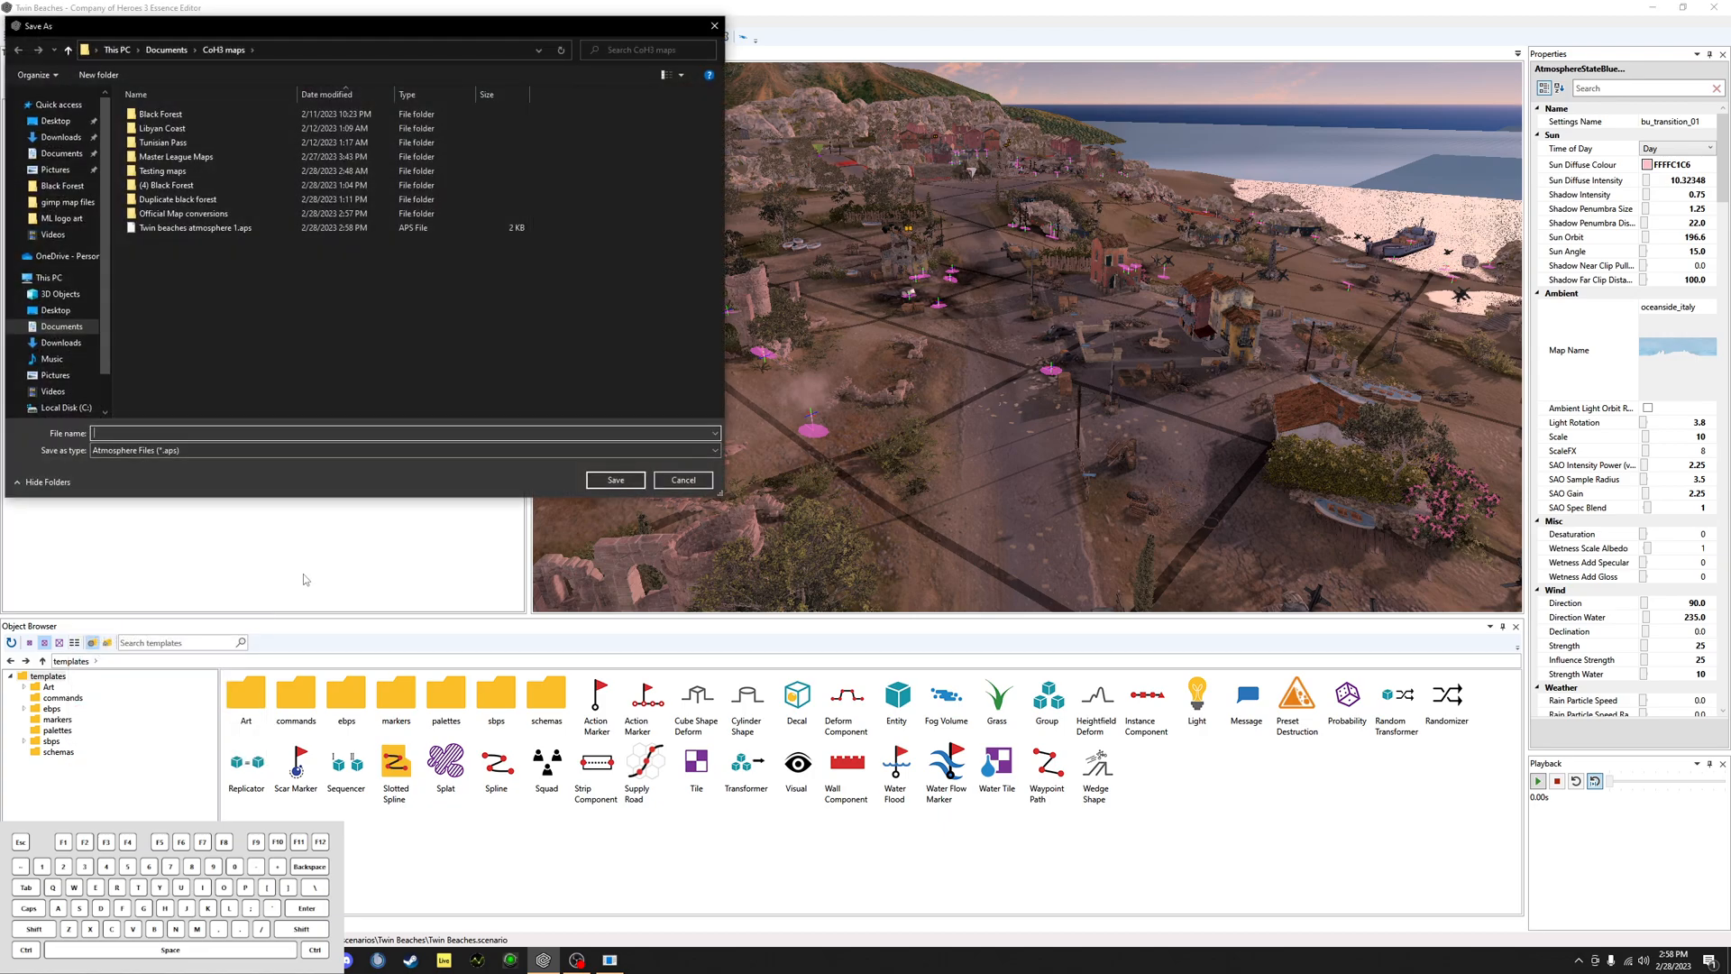
pyautogui.write('Twin beache')
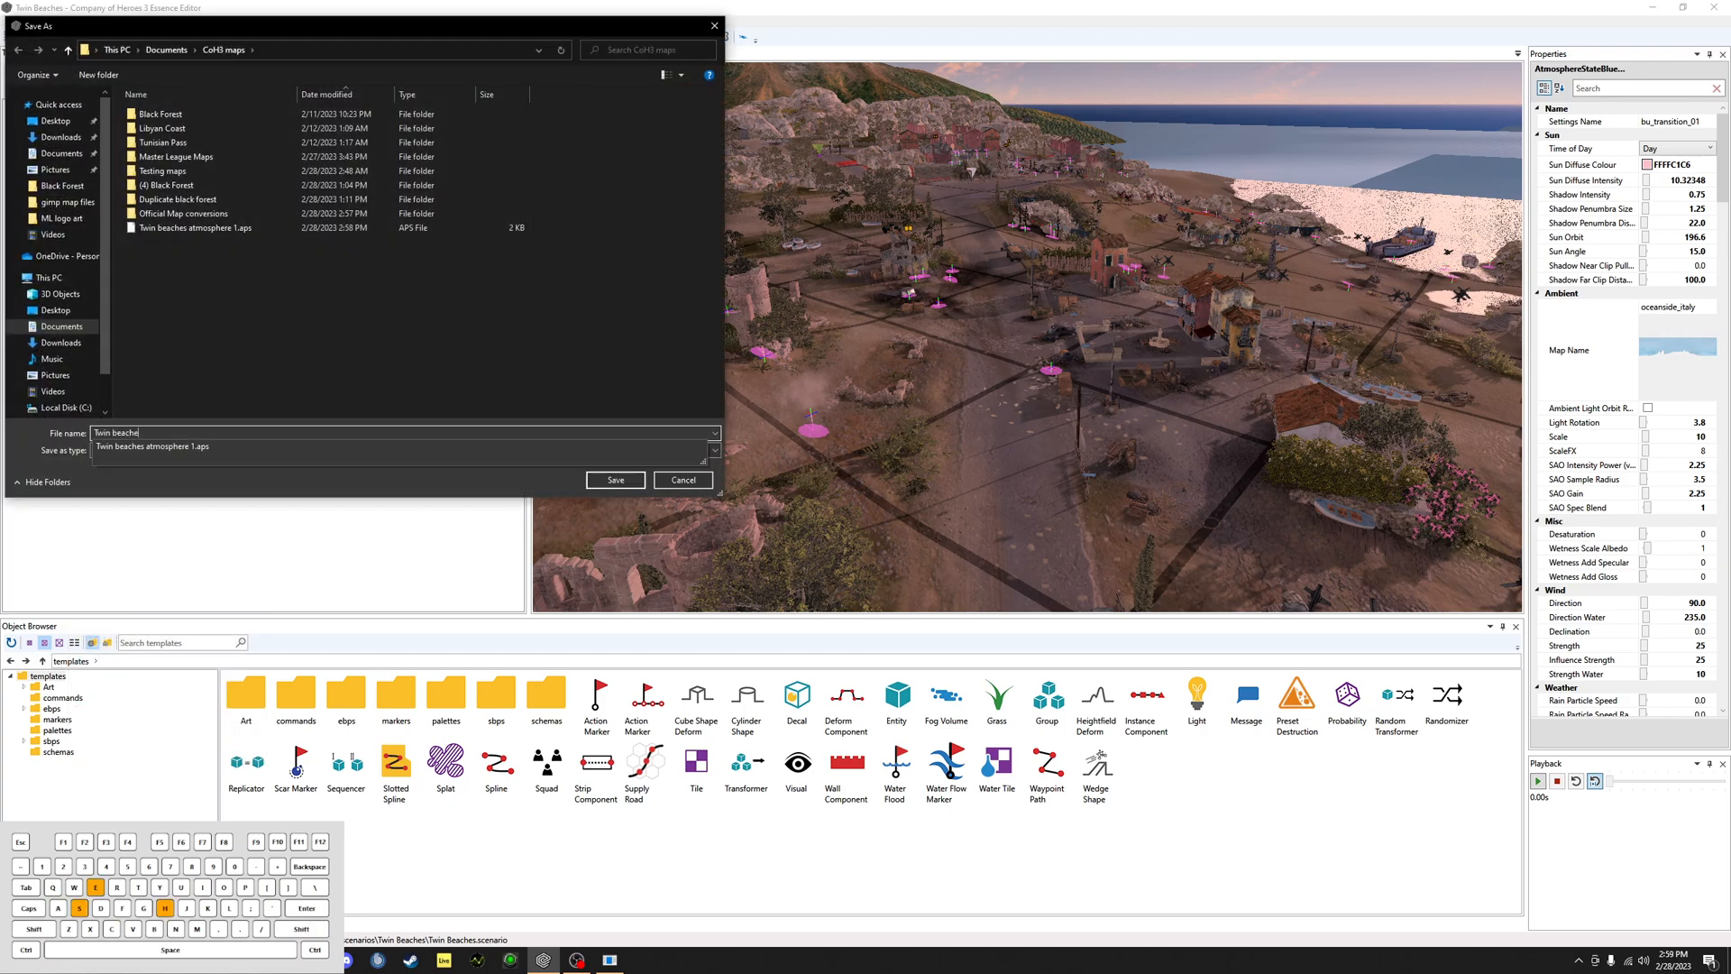
pyautogui.write('s atmosphere 2')
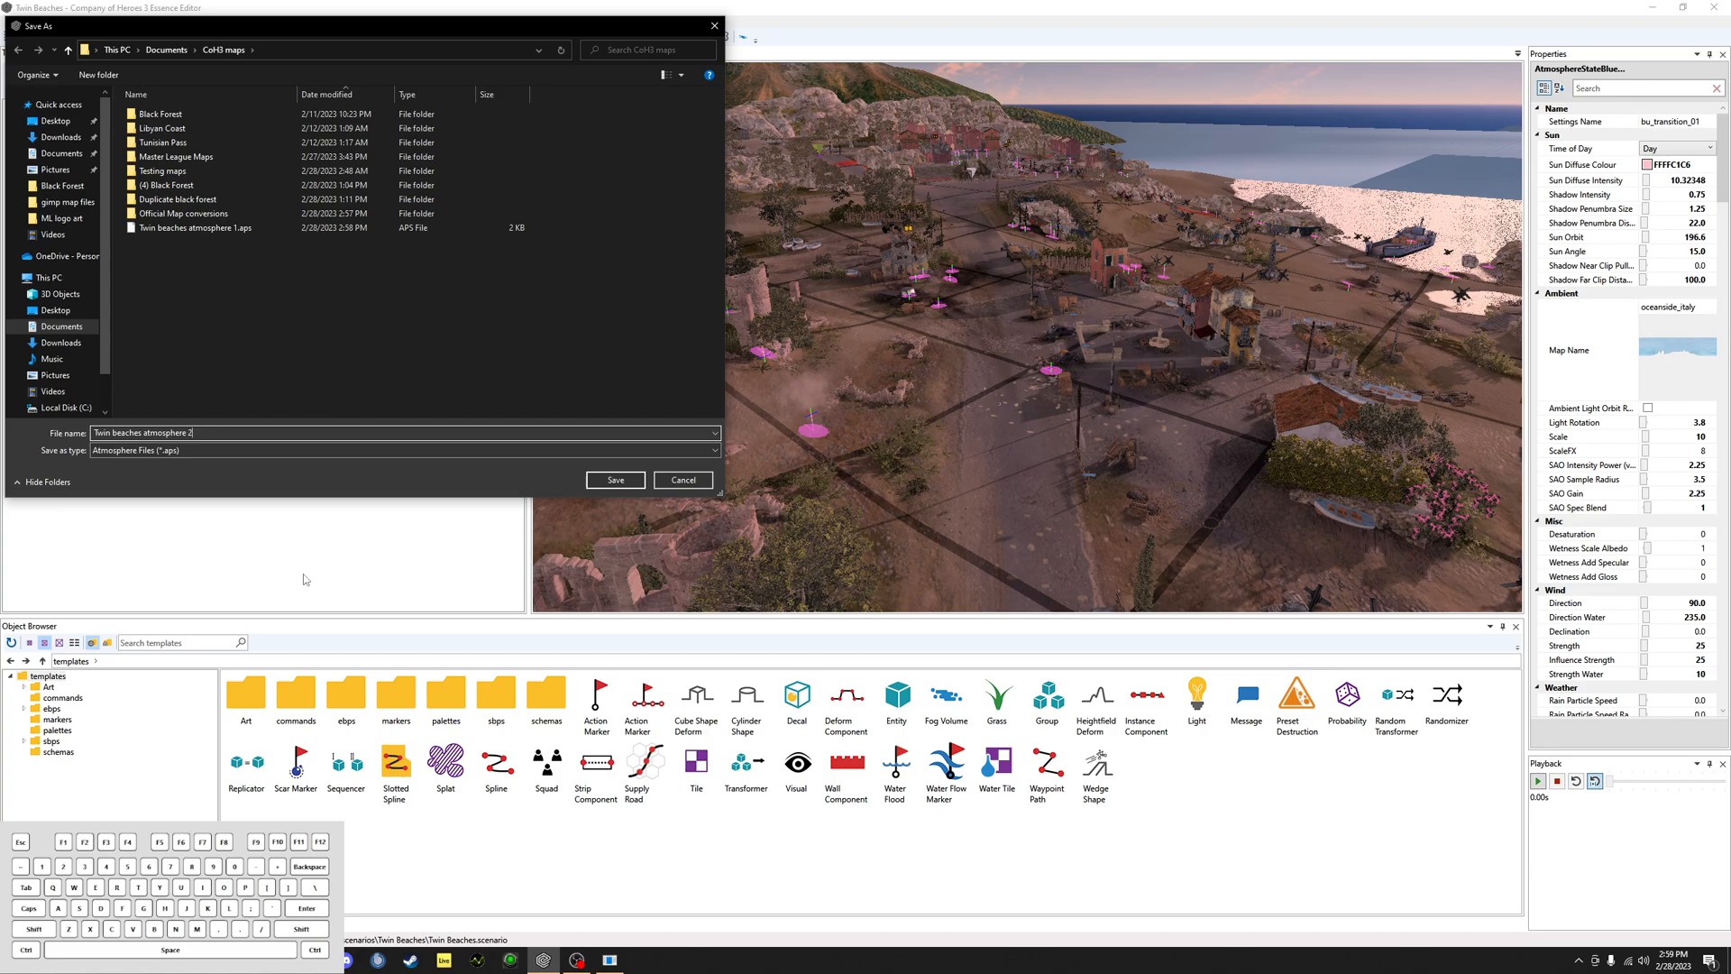
pyautogui.click(602, 478)
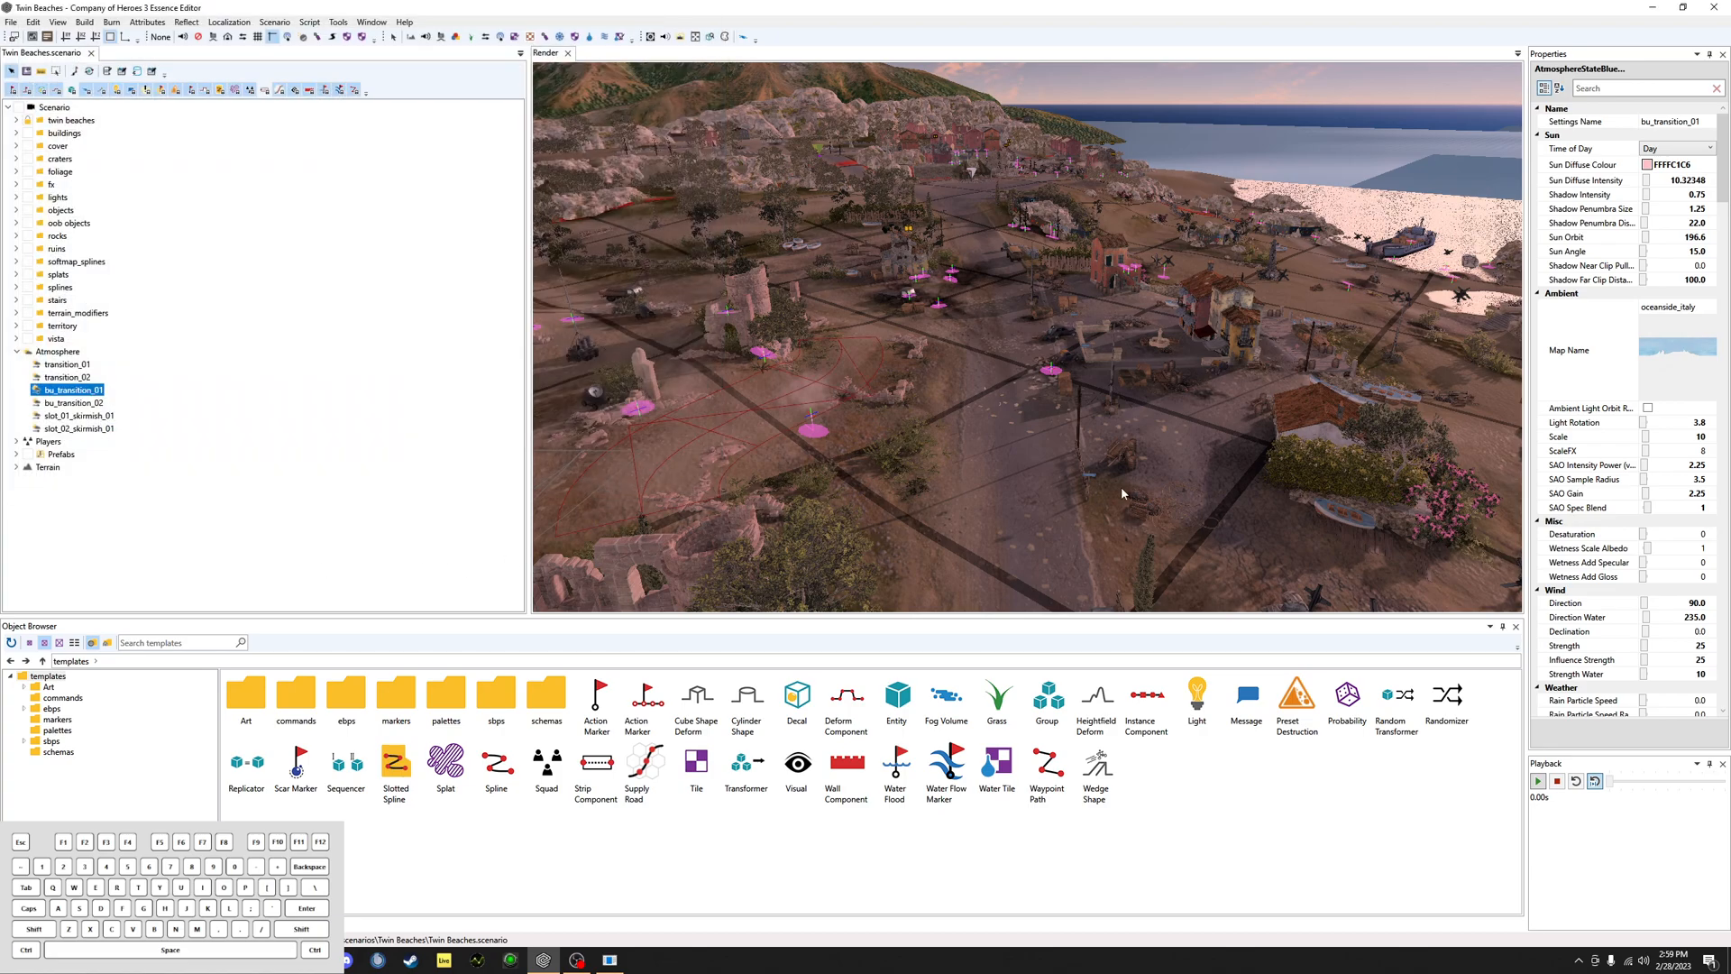
pyautogui.click(18, 21)
pyautogui.click(47, 84)
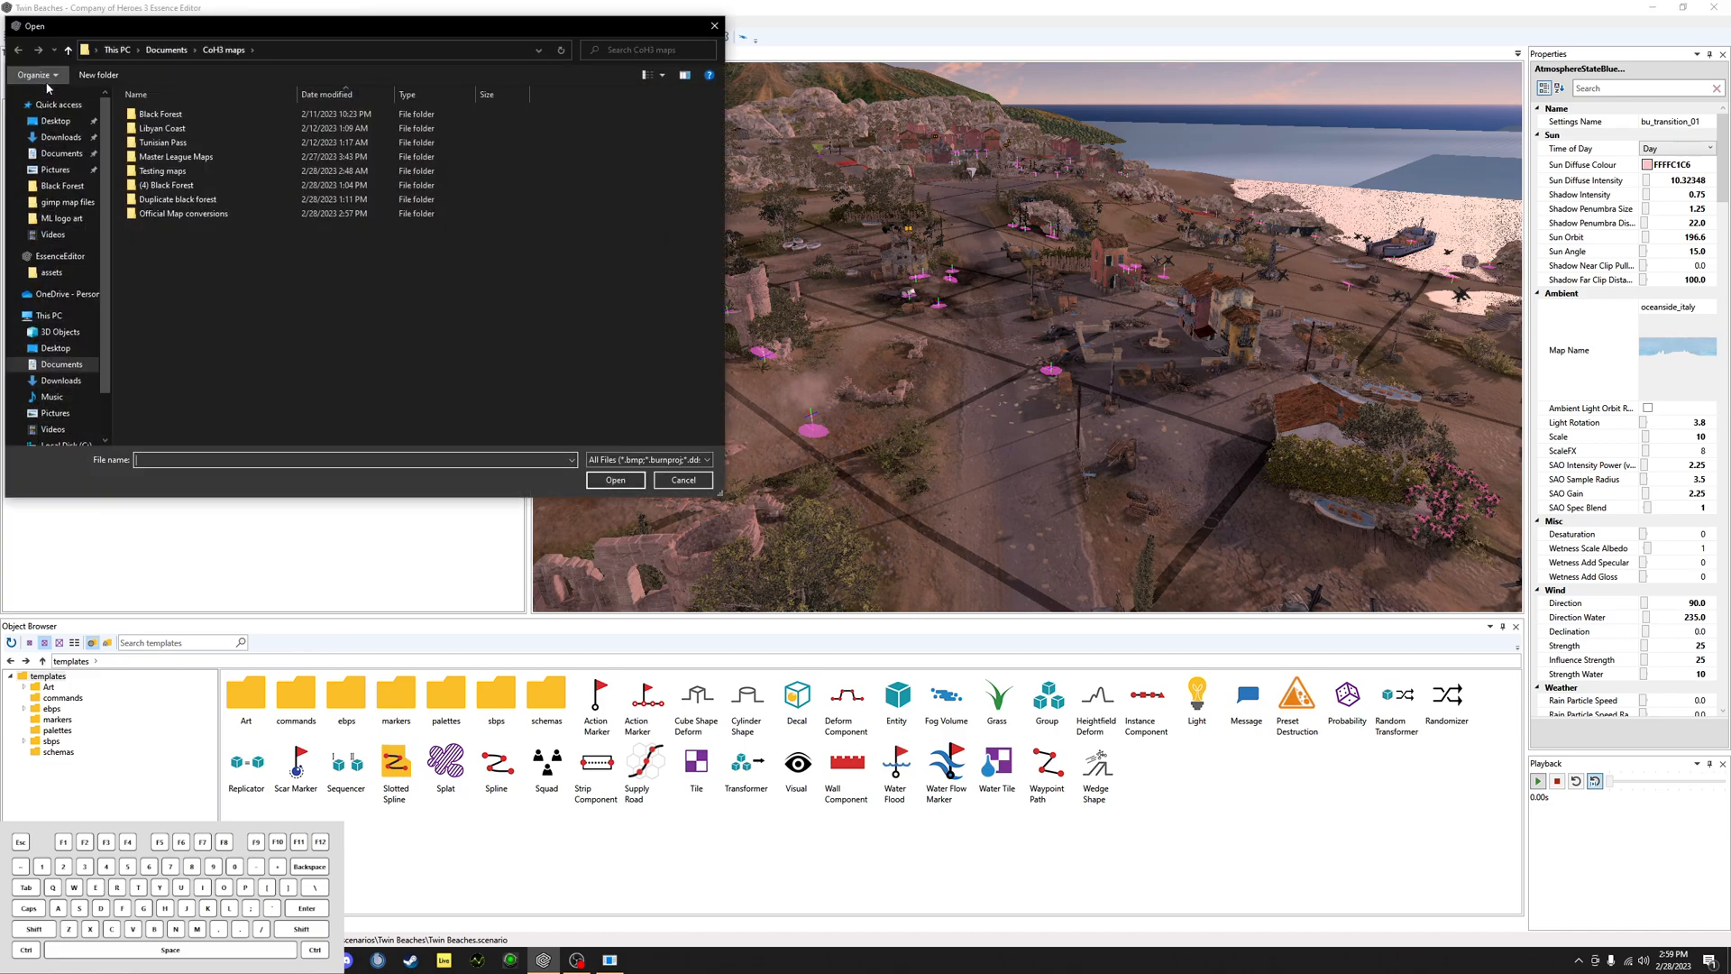
pyautogui.doubleClick(177, 199)
pyautogui.doubleClick(150, 128)
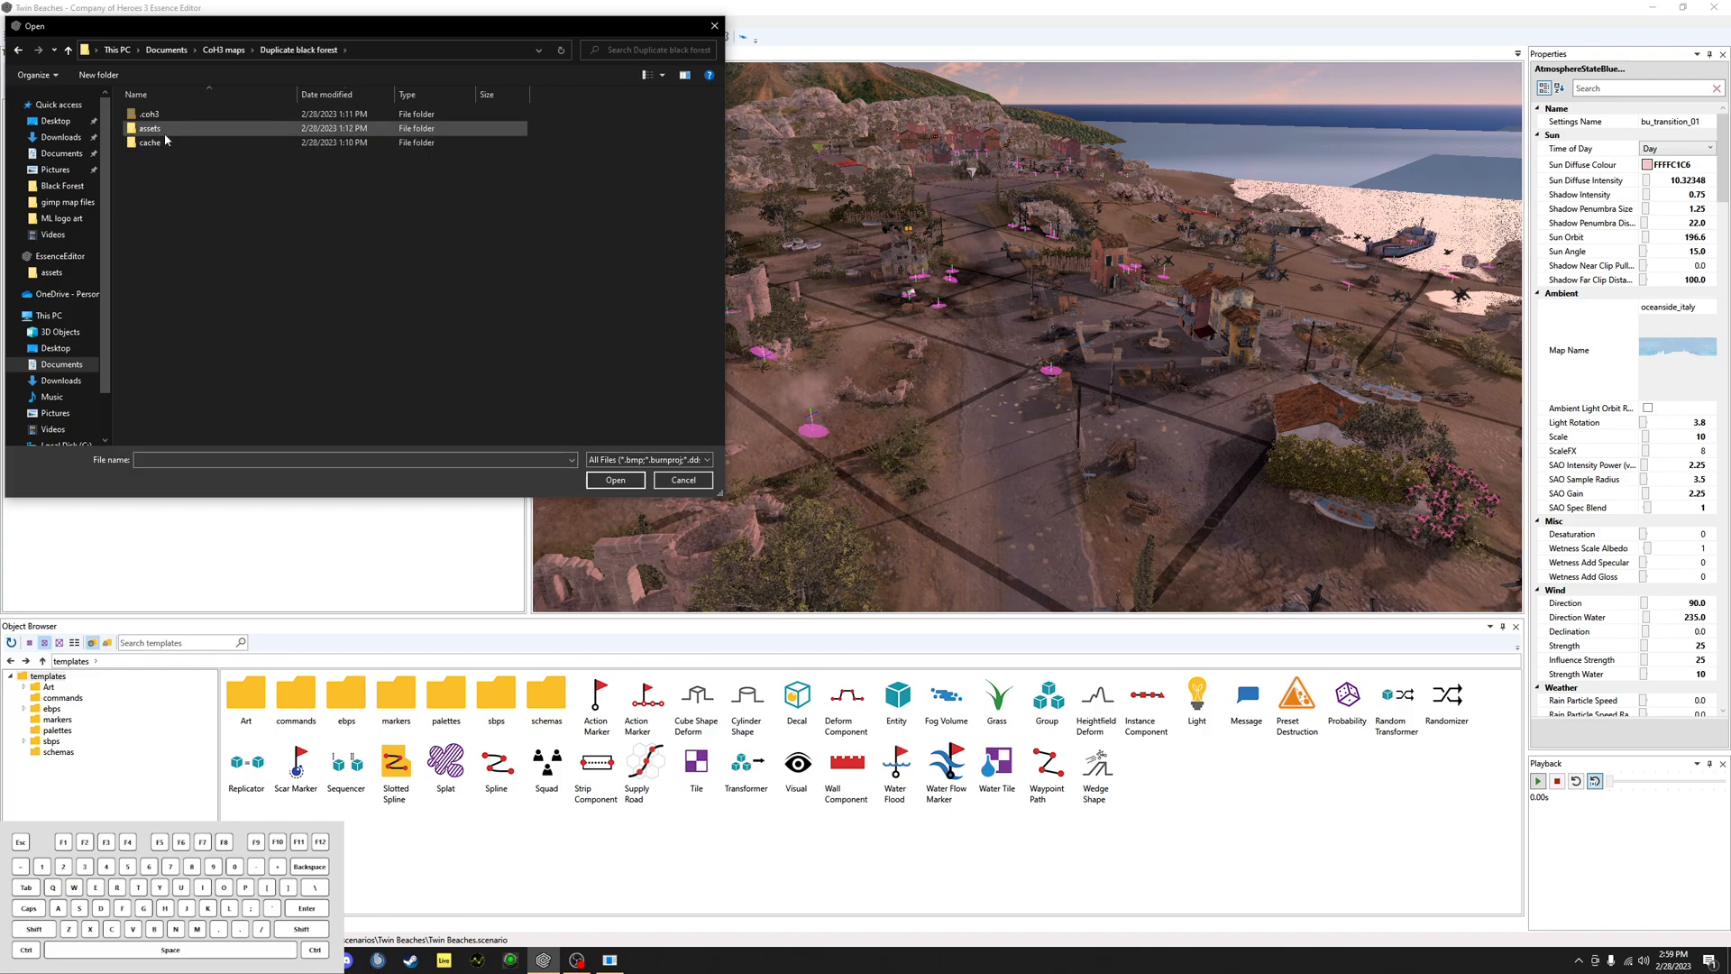
pyautogui.doubleClick(166, 135)
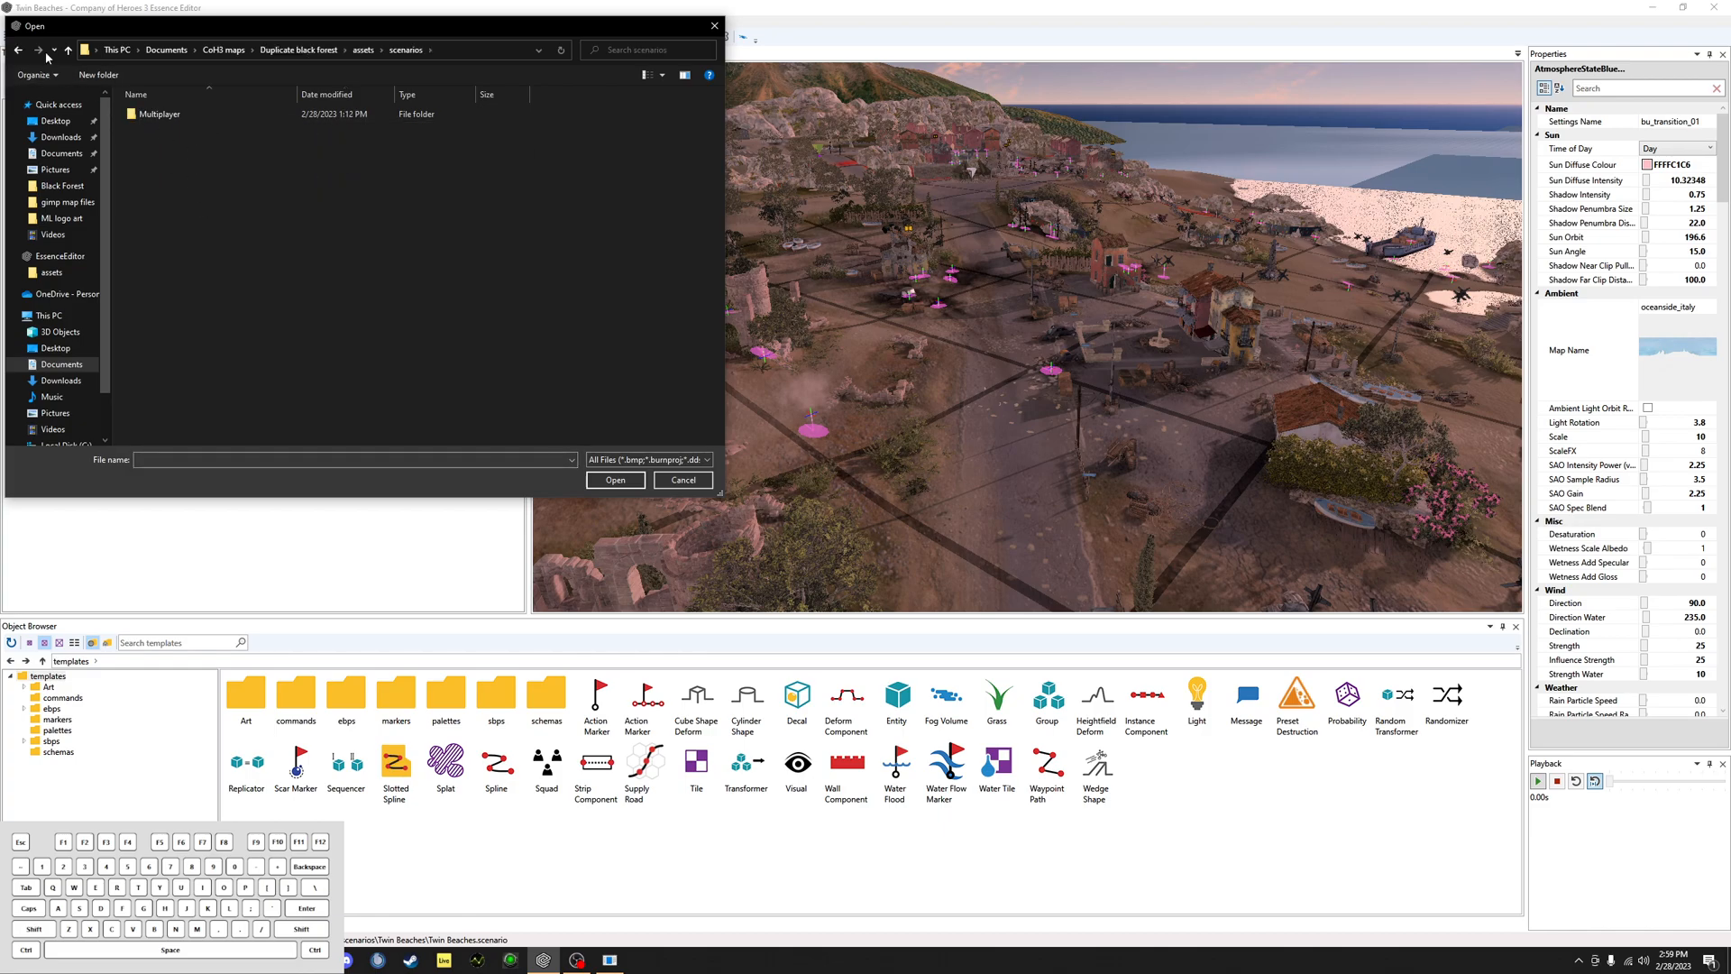
pyautogui.click(715, 25)
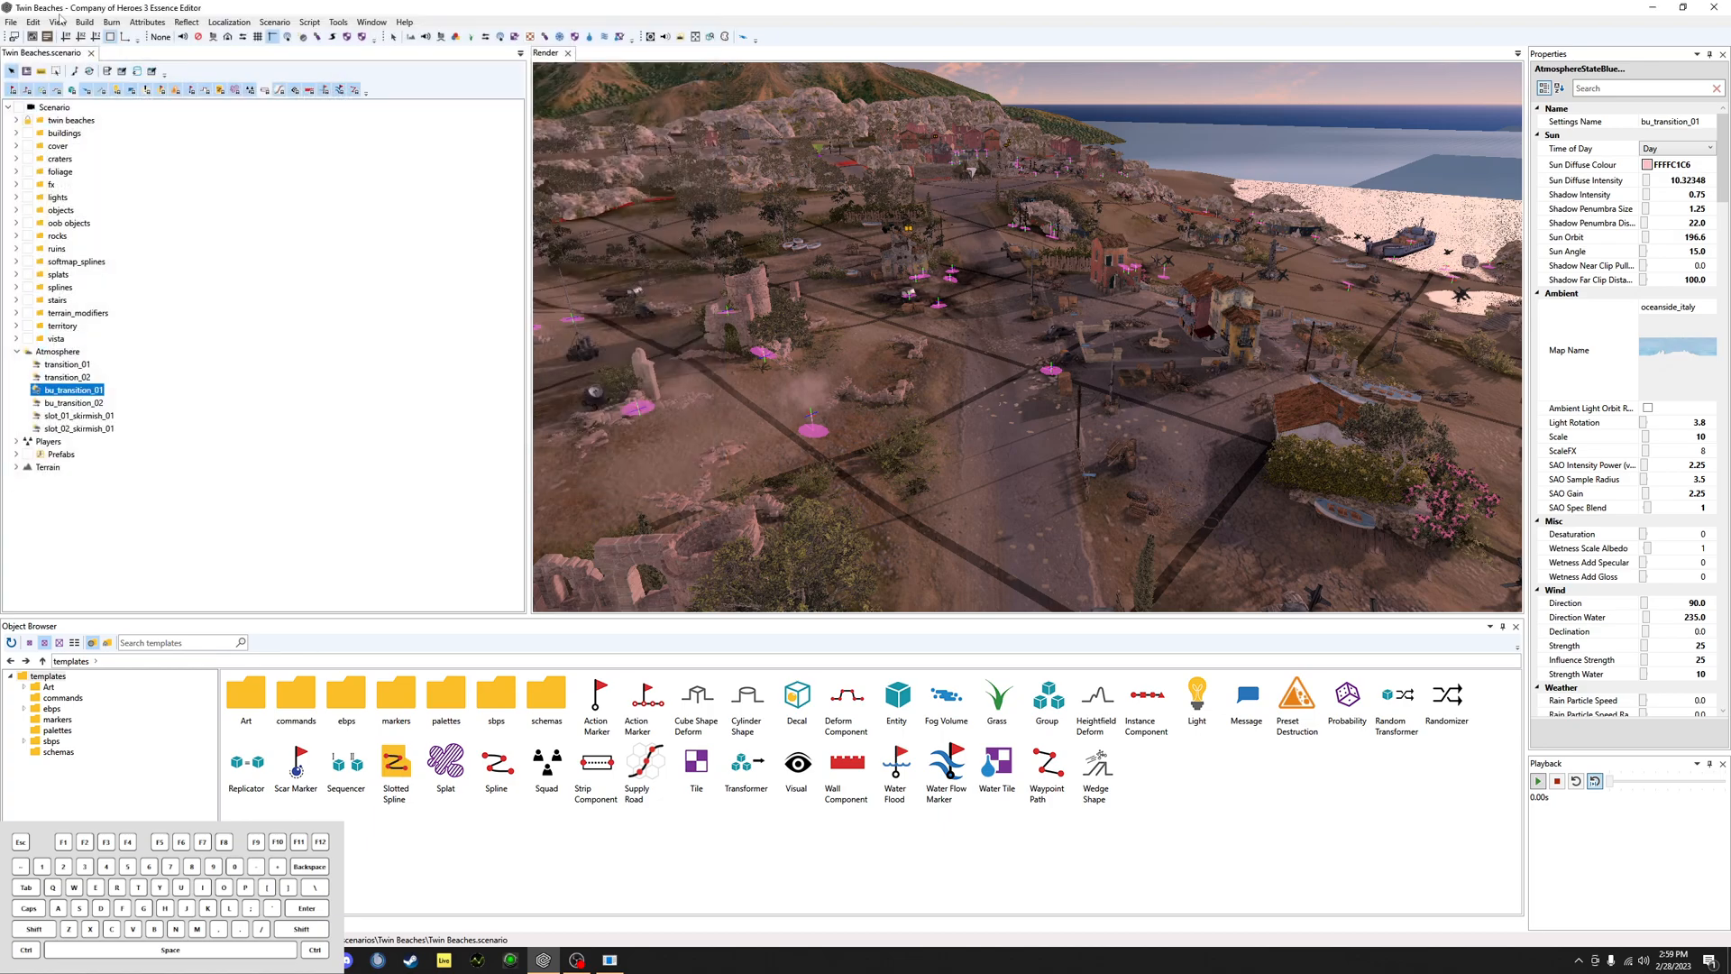
# Step: Open the Duplicate black forest mod from its folder in CoH3 maps
pyautogui.click(11, 21)
pyautogui.click(35, 97)
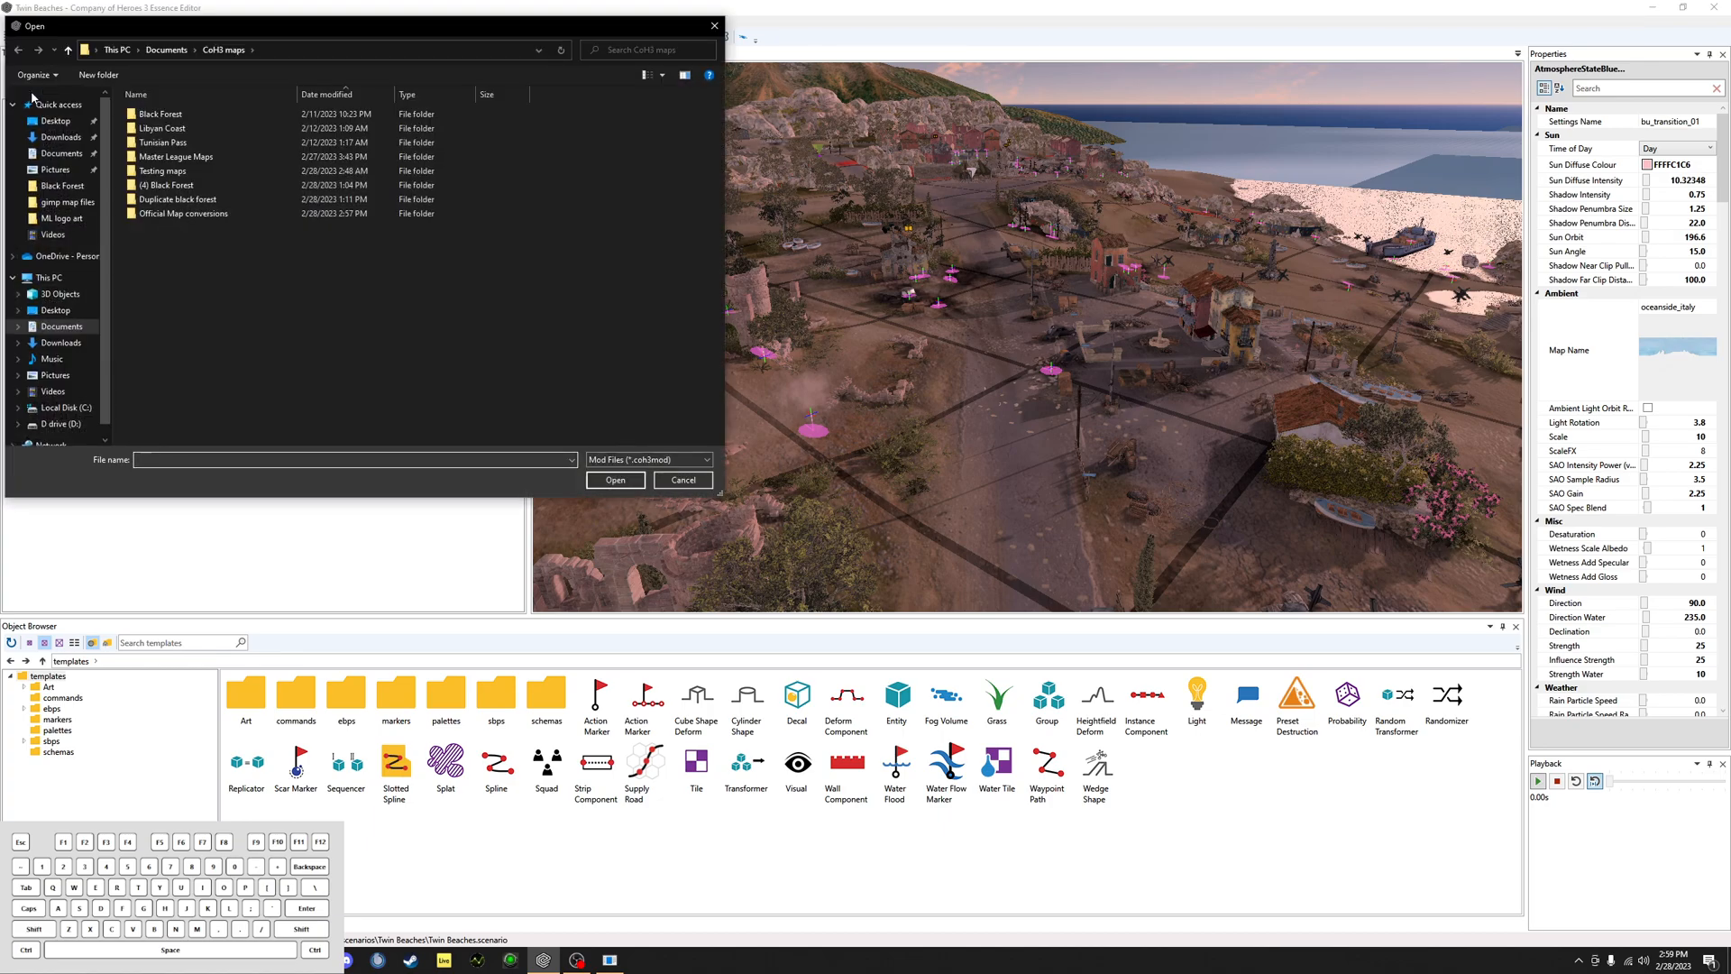
pyautogui.doubleClick(181, 199)
pyautogui.click(190, 157)
pyautogui.click(616, 480)
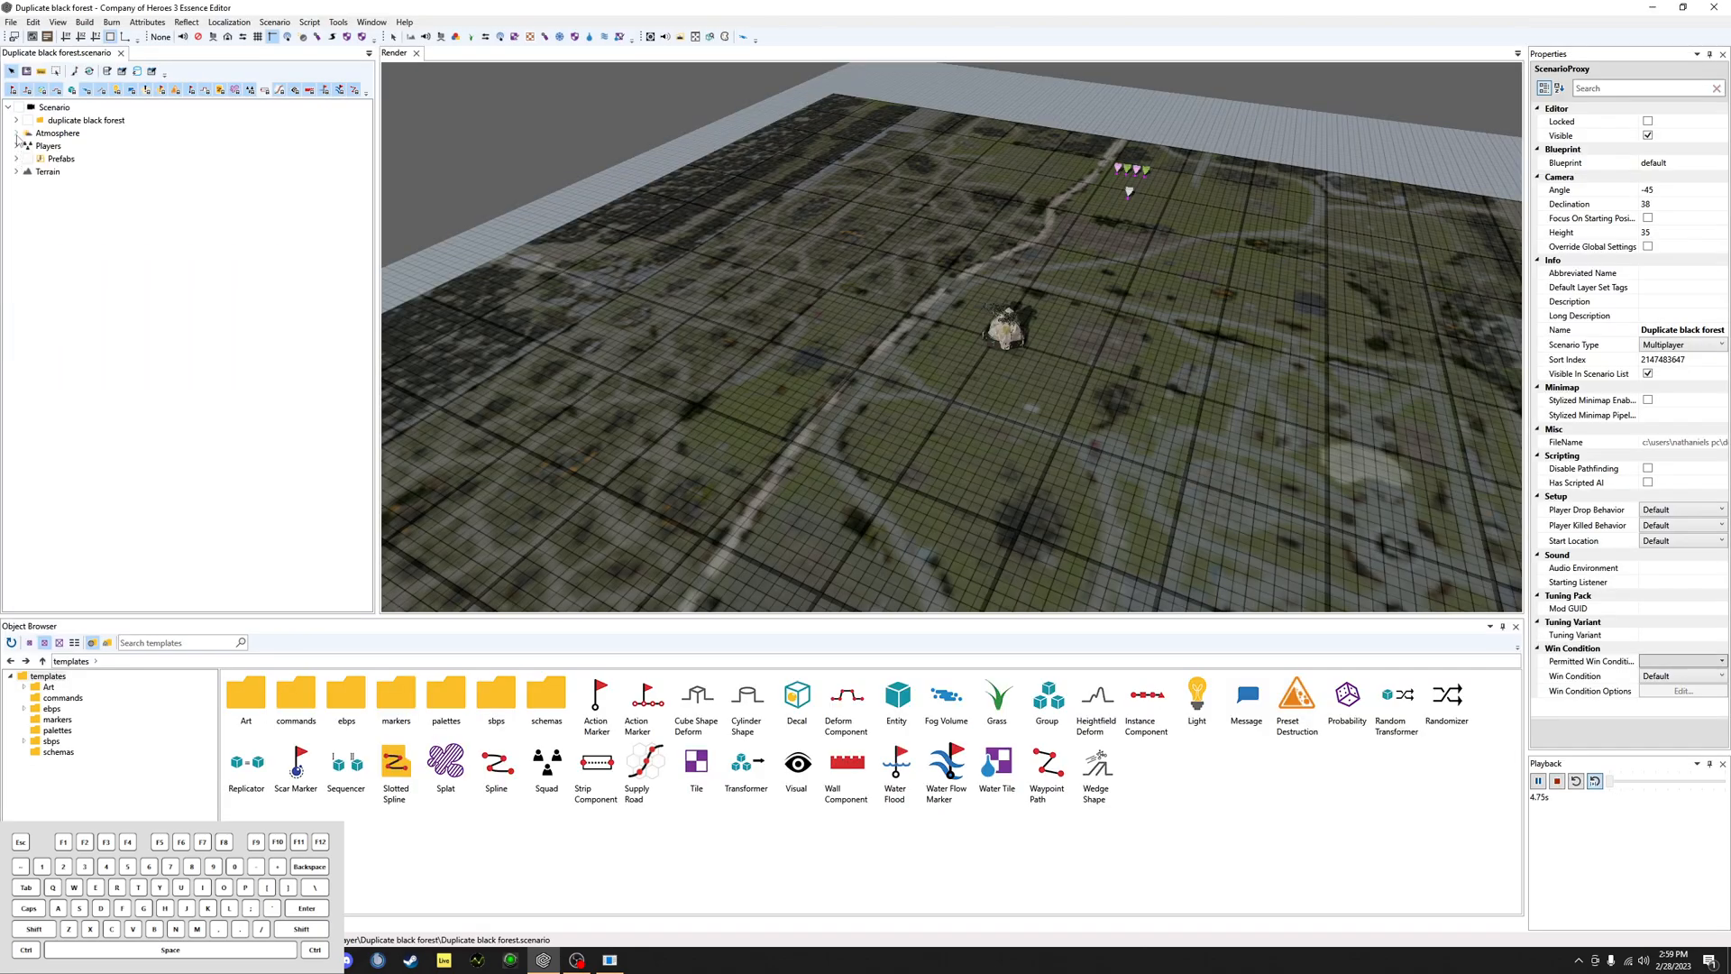
# Step: Add a new Atmosphere State under the scenario's Atmosphere node
pyautogui.click(16, 133)
pyautogui.click(54, 145)
pyautogui.rightClick(54, 145)
pyautogui.click(58, 151)
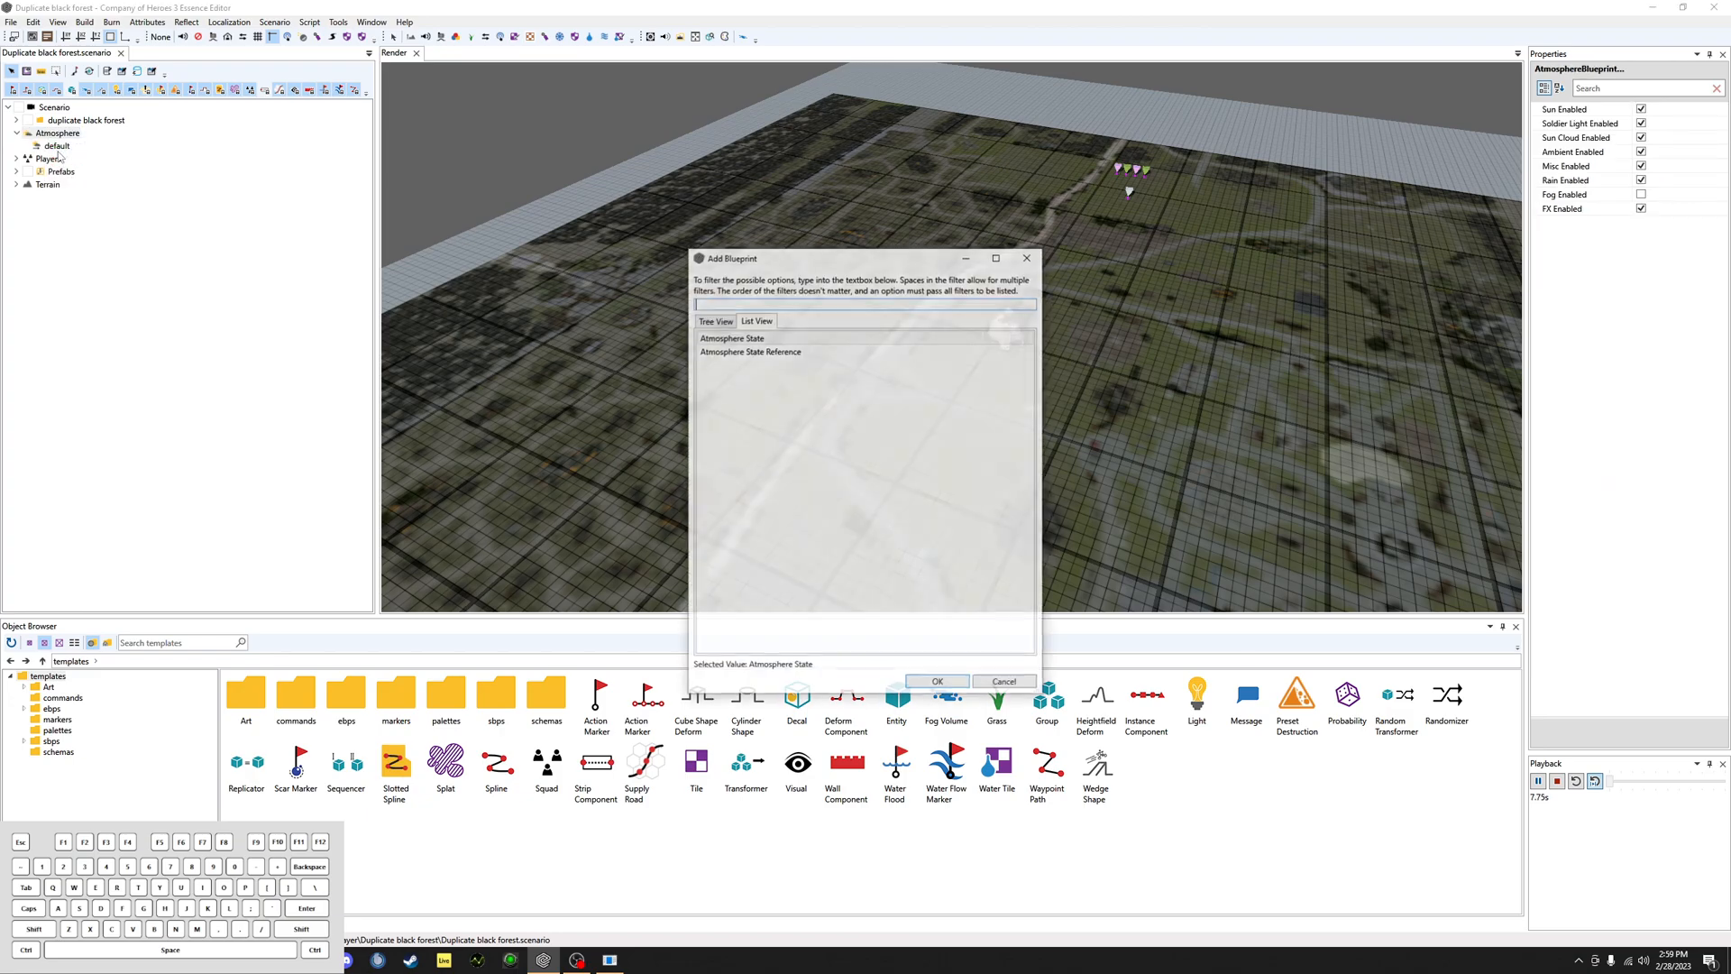
pyautogui.click(744, 341)
pyautogui.click(938, 683)
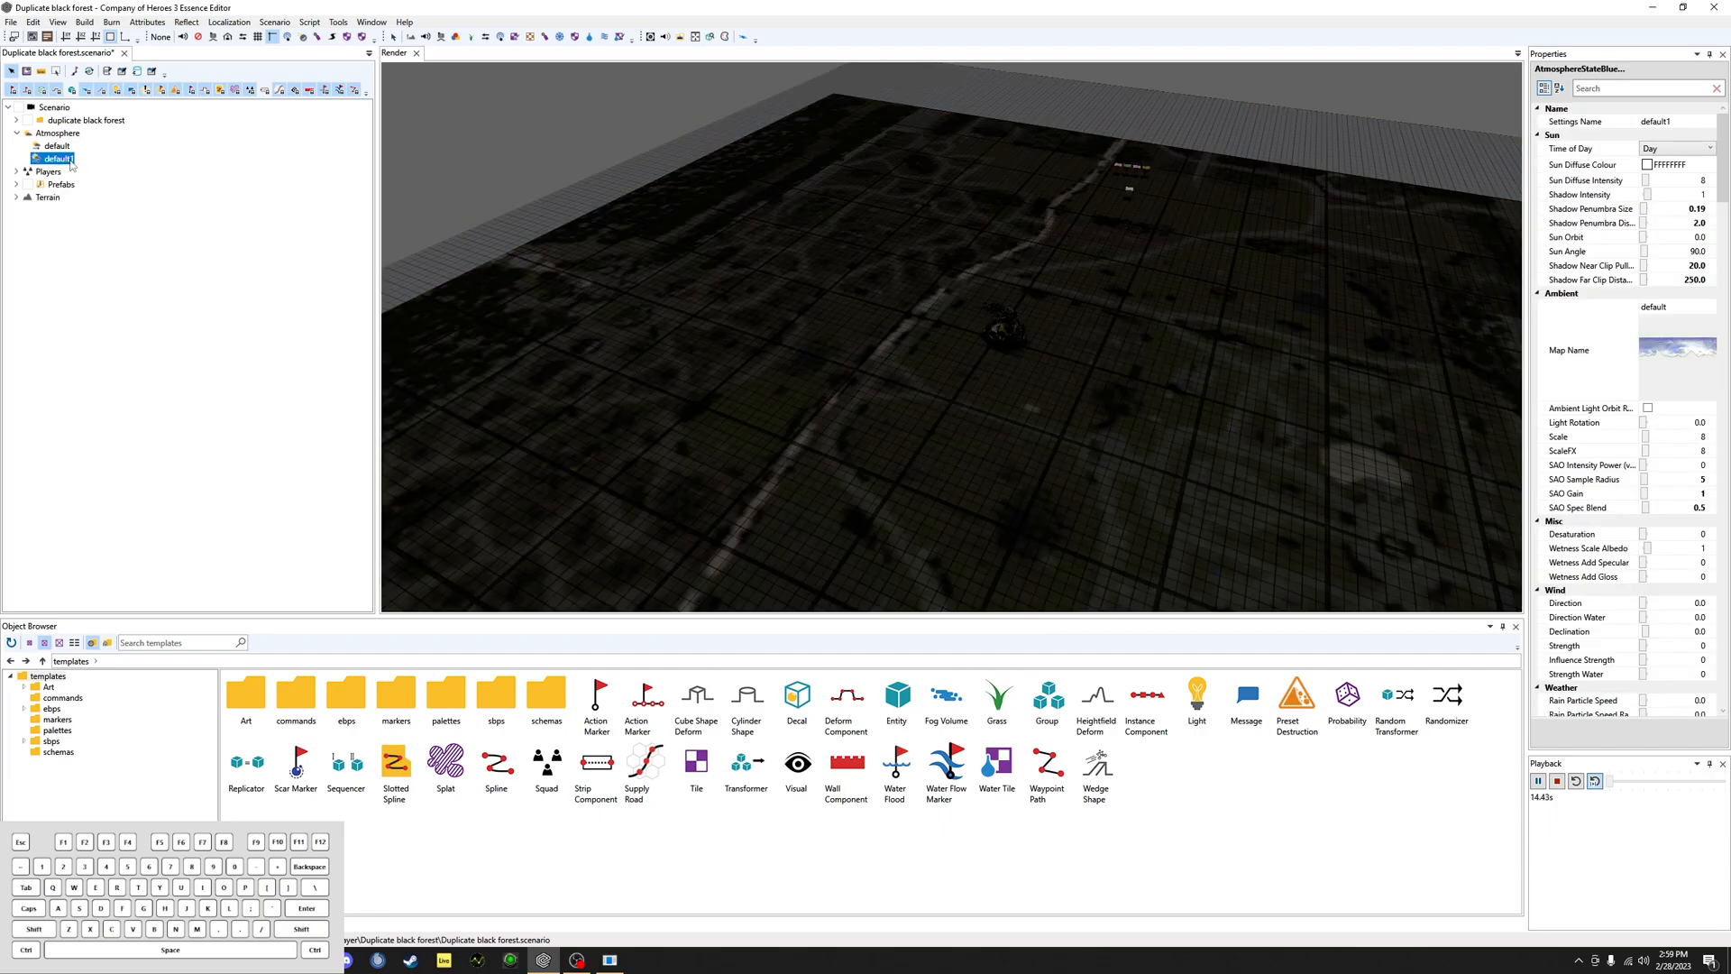
# Step: Load the Twin beaches atmosphere 1 preset from the CoH3 maps folder into the default1 atmosphere state with all flags enabled
pyautogui.rightClick(70, 161)
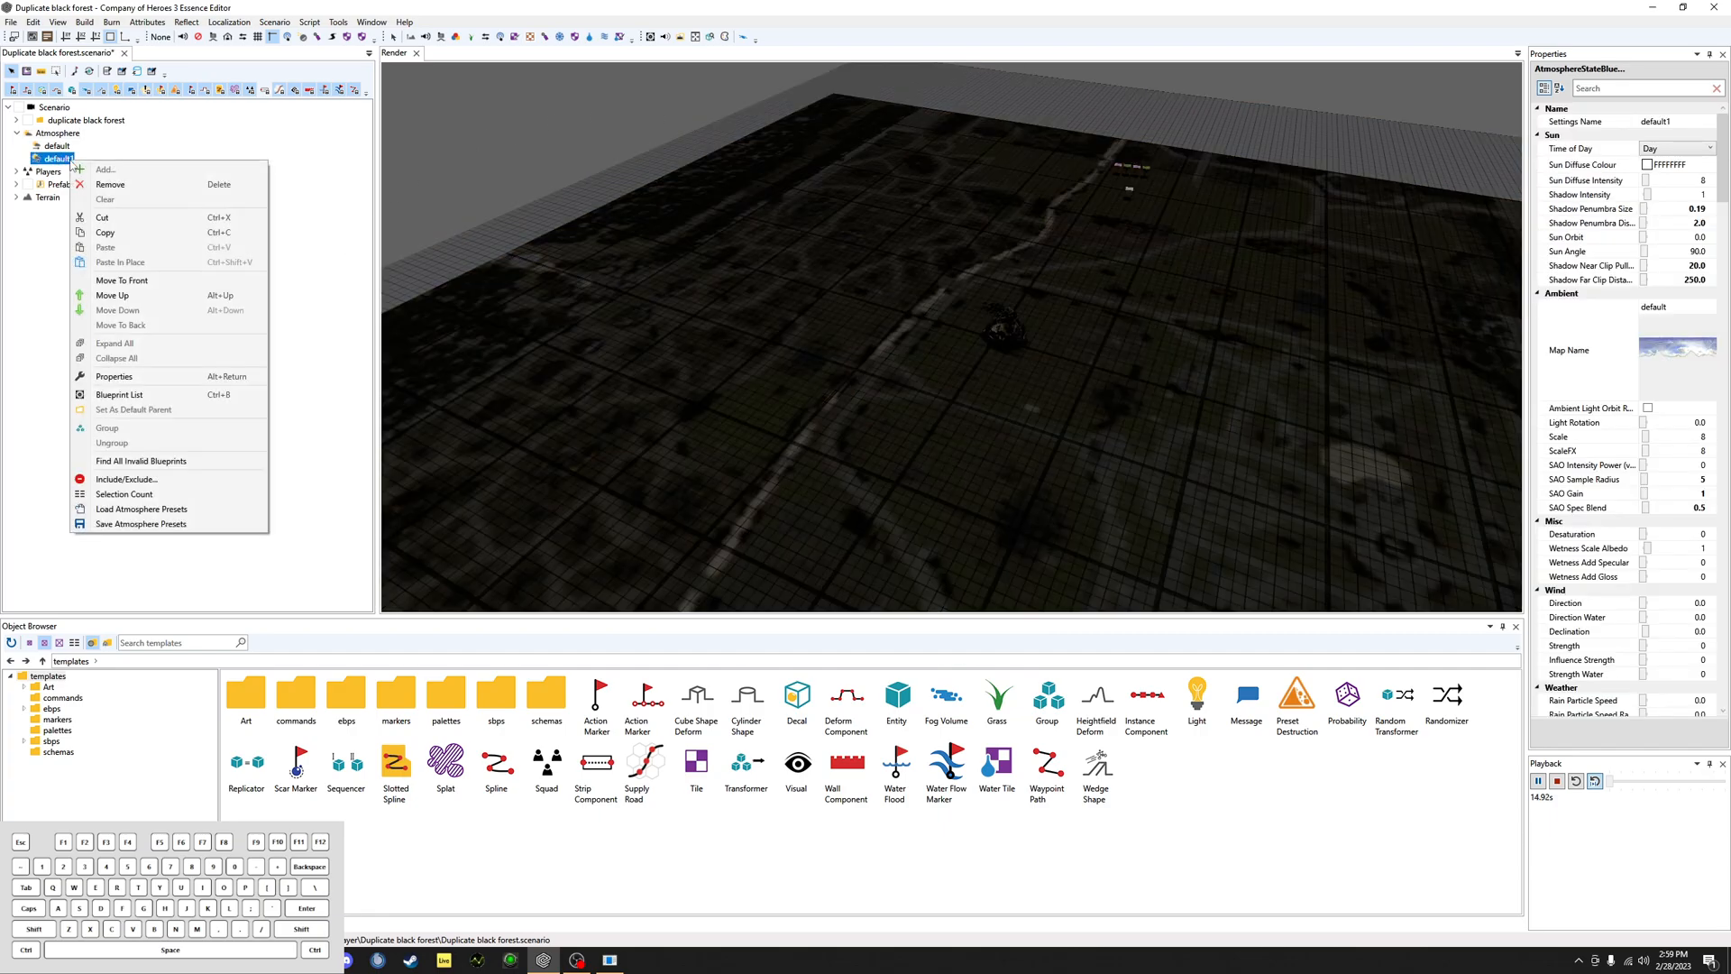
pyautogui.click(162, 509)
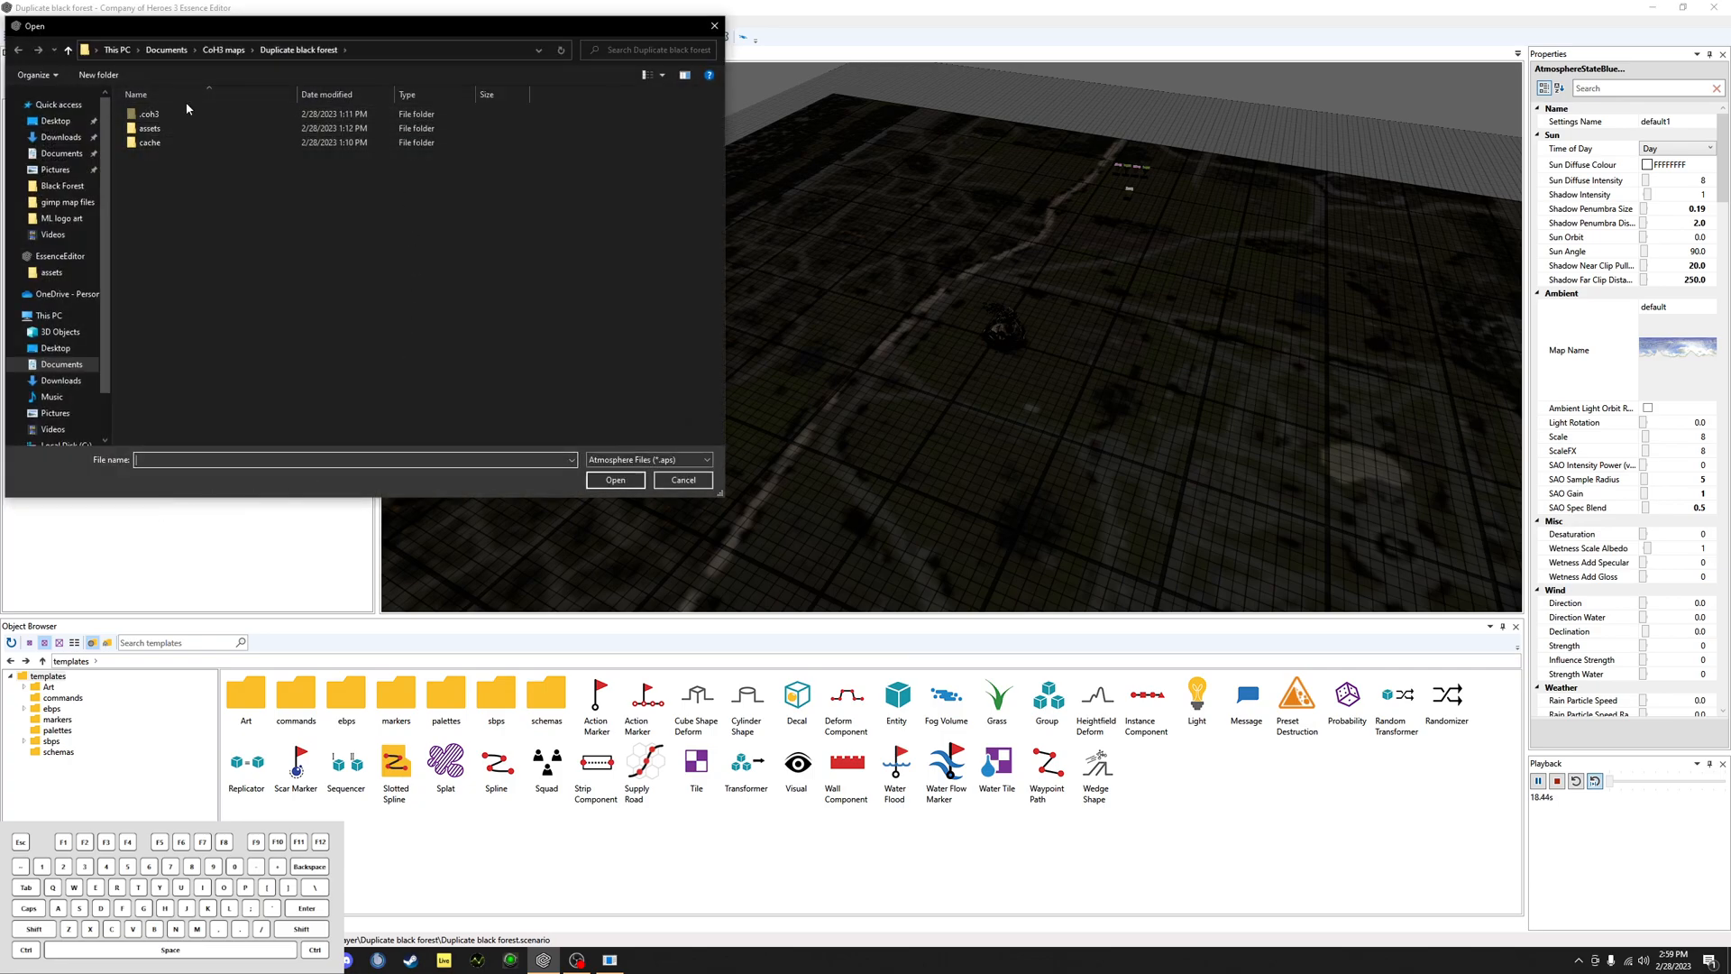
pyautogui.click(222, 51)
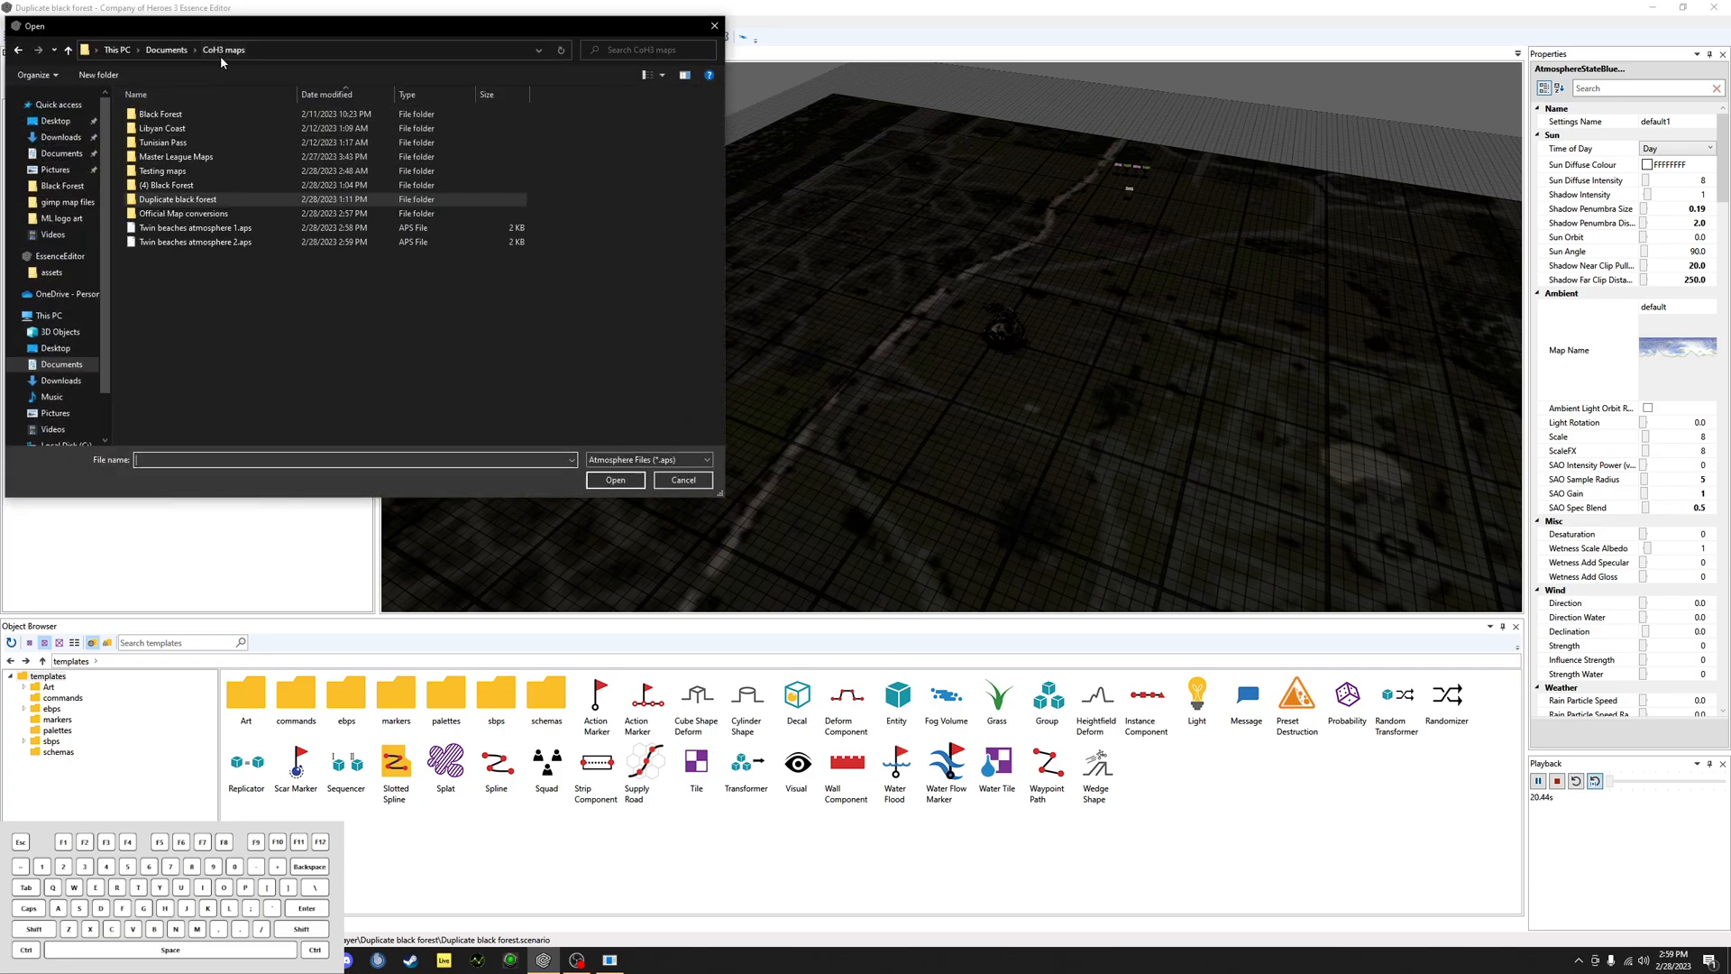
pyautogui.click(194, 228)
pyautogui.click(604, 481)
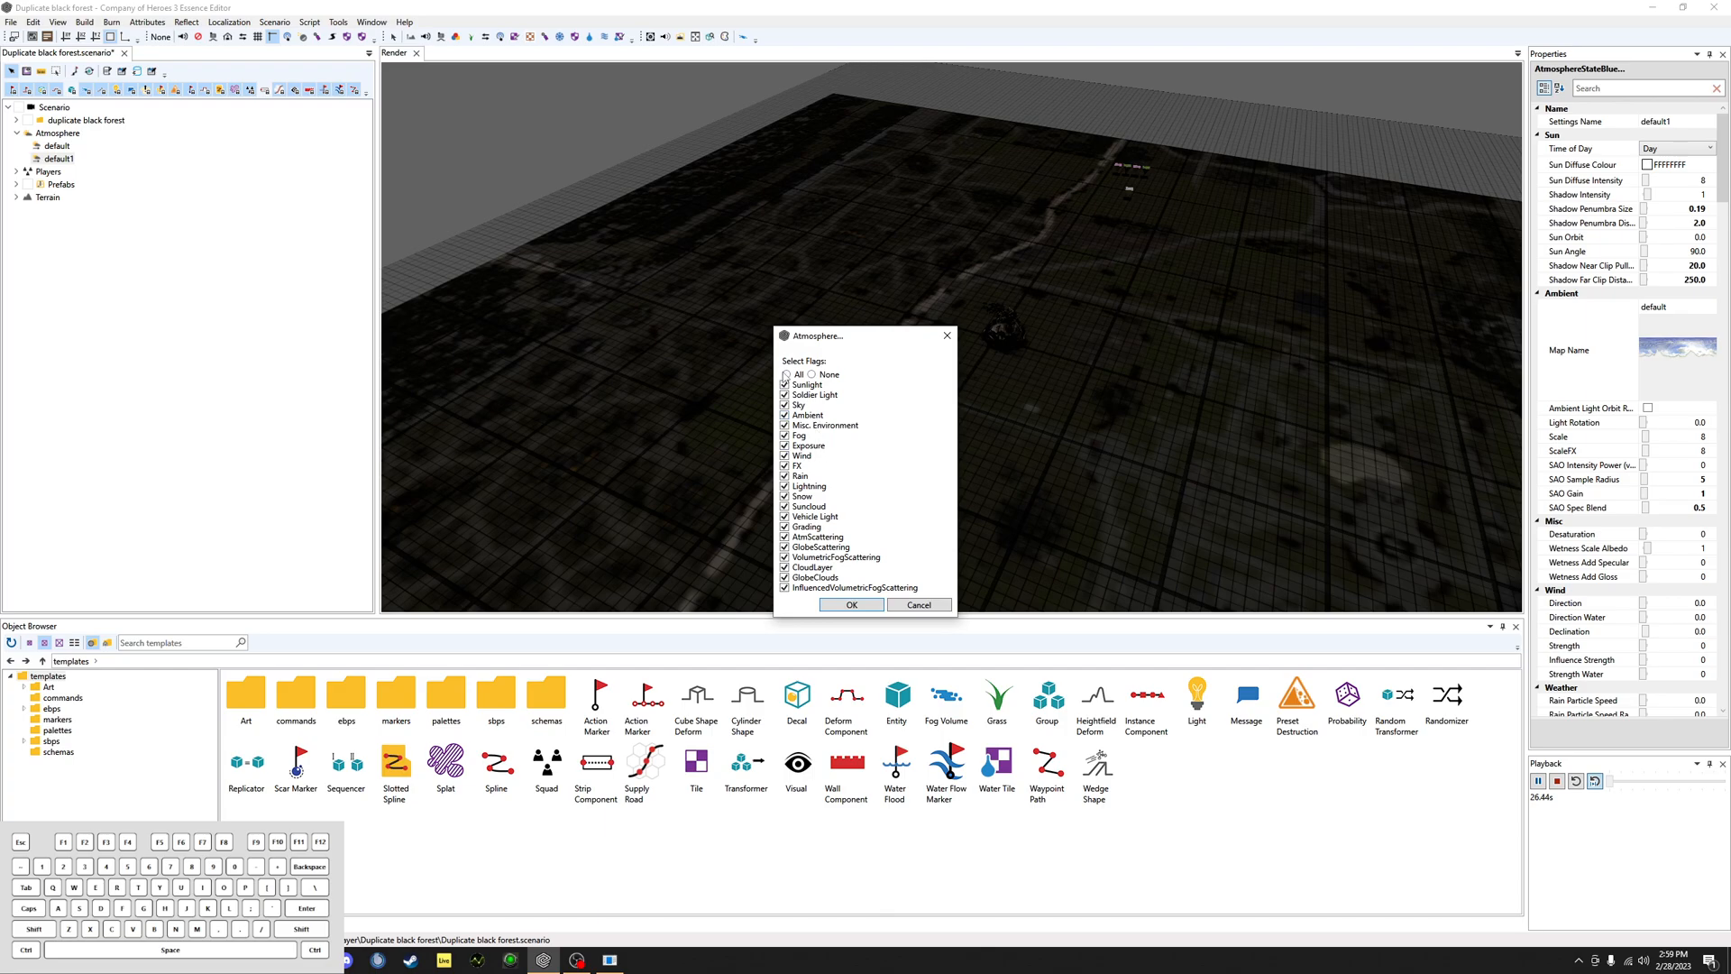
pyautogui.click(852, 605)
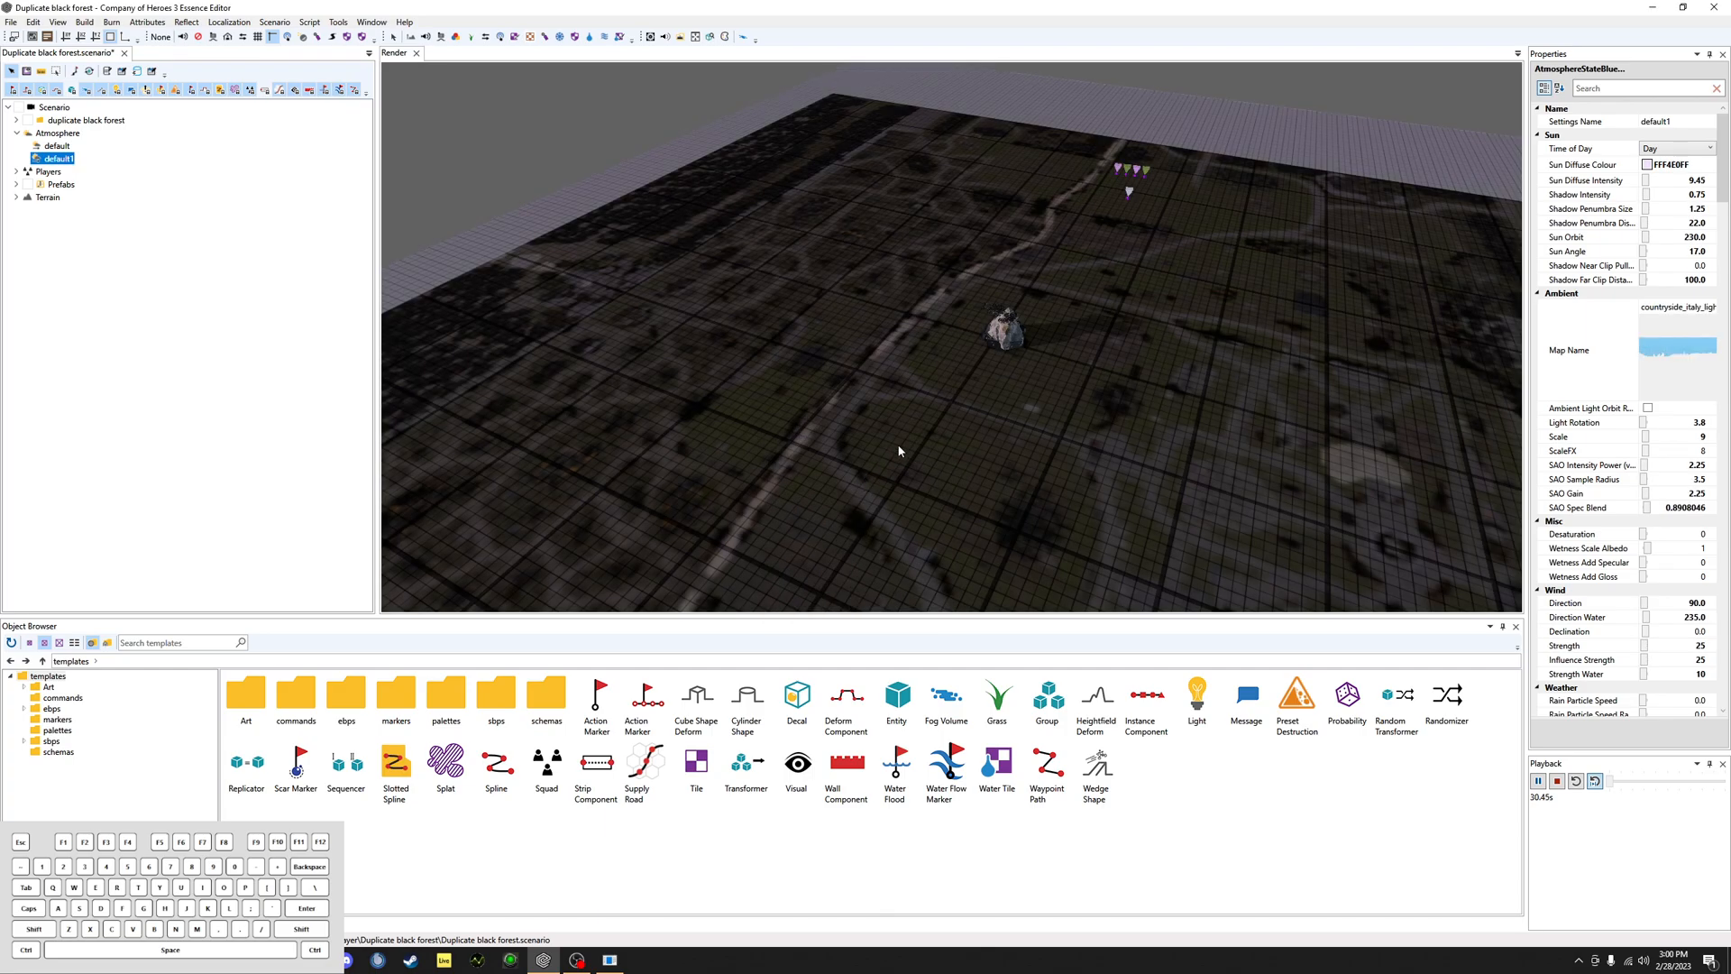
# Step: Check the map, rock and sky under the loaded atmosphere and add a second new Atmosphere State to the scenario
pyautogui.scroll(5, 1013, 436)
pyautogui.keyDown('alt'); pyautogui.moveTo(1014, 437); pyautogui.dragTo(368, 251); pyautogui.keyUp('alt')
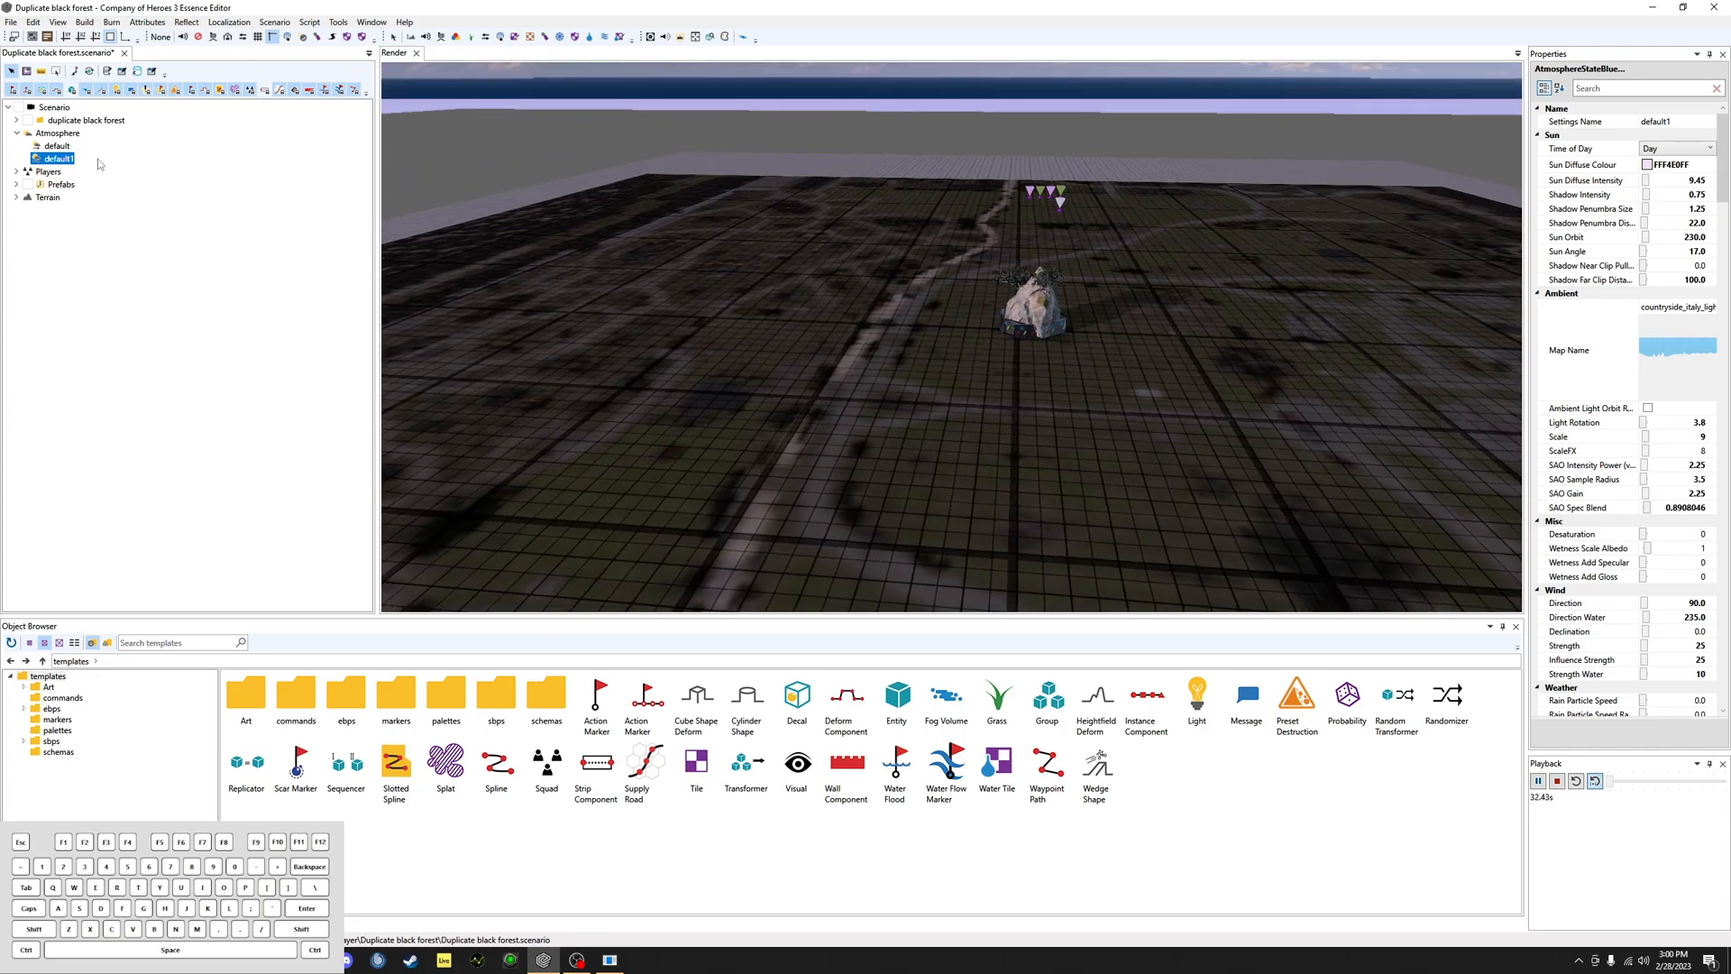
pyautogui.keyDown('alt'); pyautogui.moveTo(846, 250); pyautogui.dragTo(838, 148); pyautogui.keyUp('alt')
pyautogui.keyDown('alt'); pyautogui.moveTo(559, 194); pyautogui.dragTo(848, 257); pyautogui.keyUp('alt')
pyautogui.rightClick(54, 135)
pyautogui.click(117, 434)
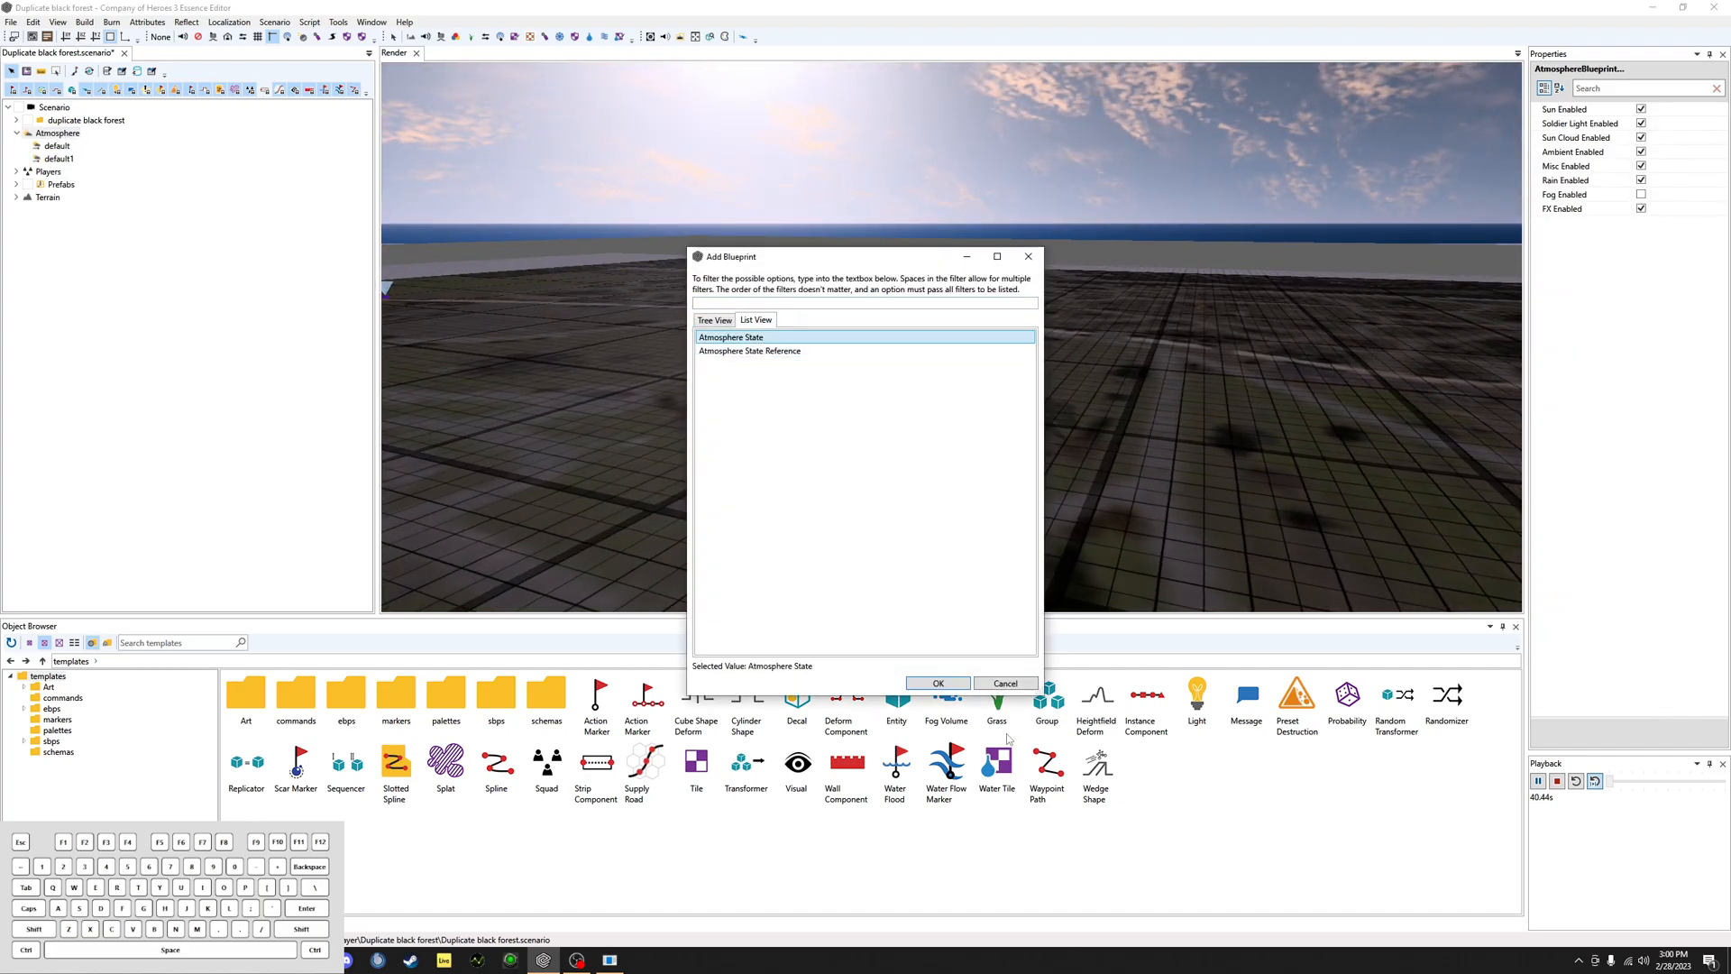
pyautogui.click(938, 683)
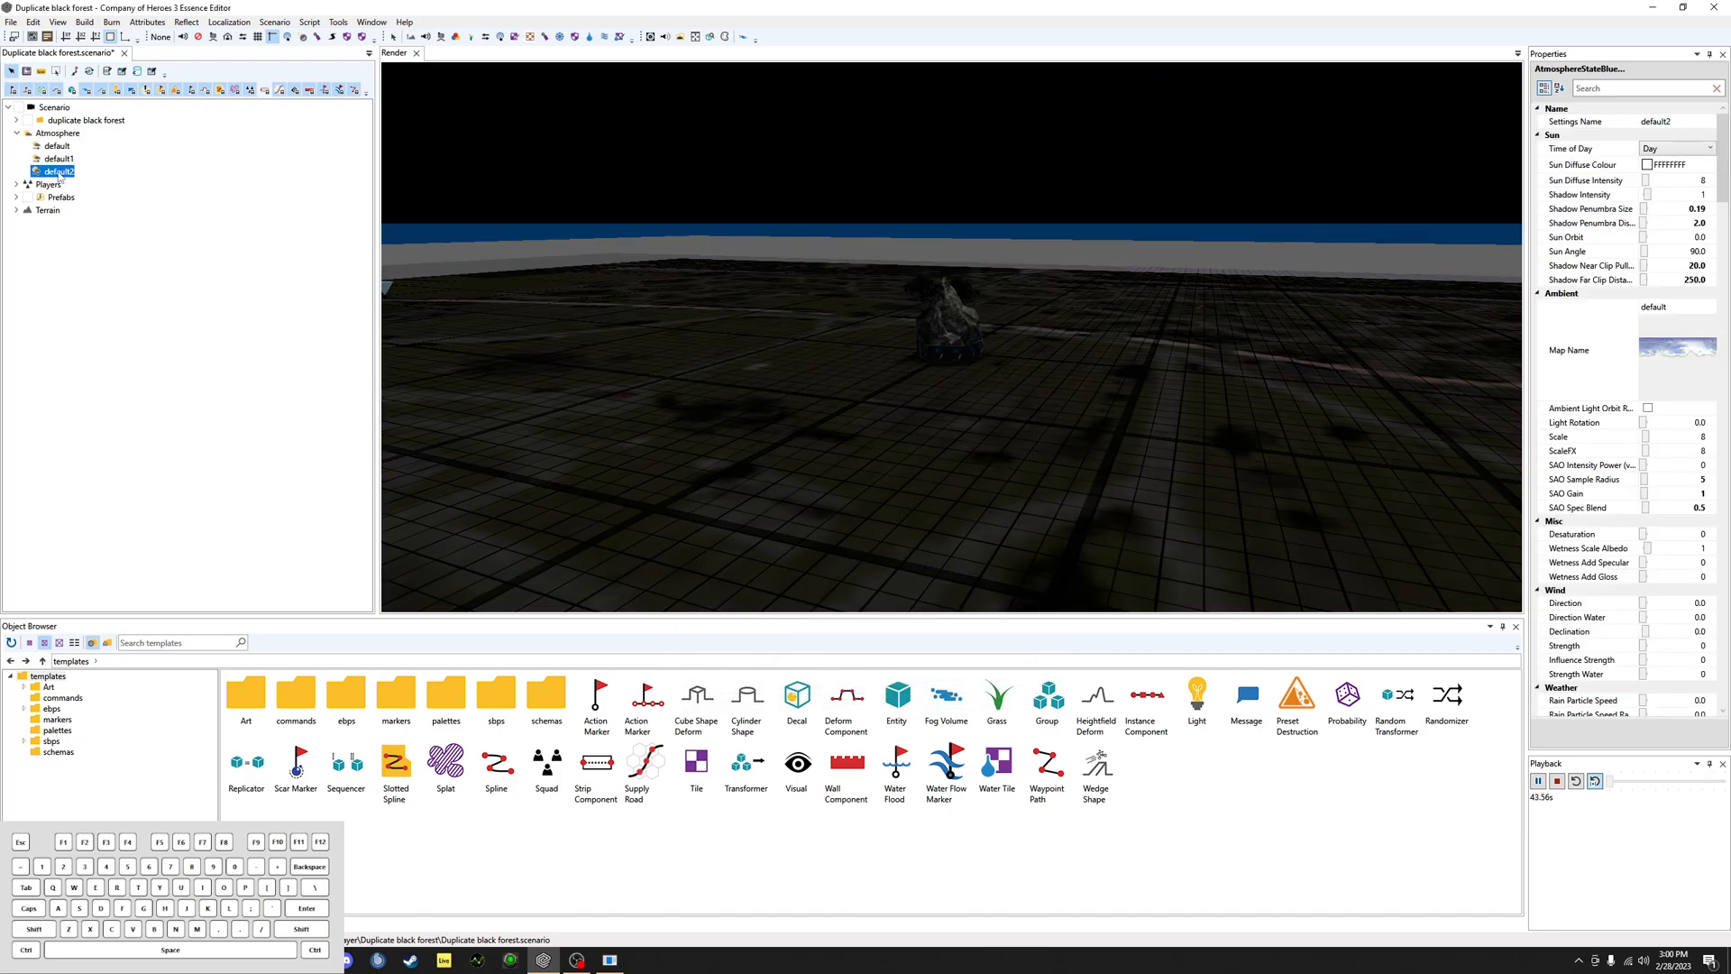
# Step: Load the Twin beaches atmosphere 2 preset into the default2 atmosphere state with all flags enabled
pyautogui.rightClick(58, 173)
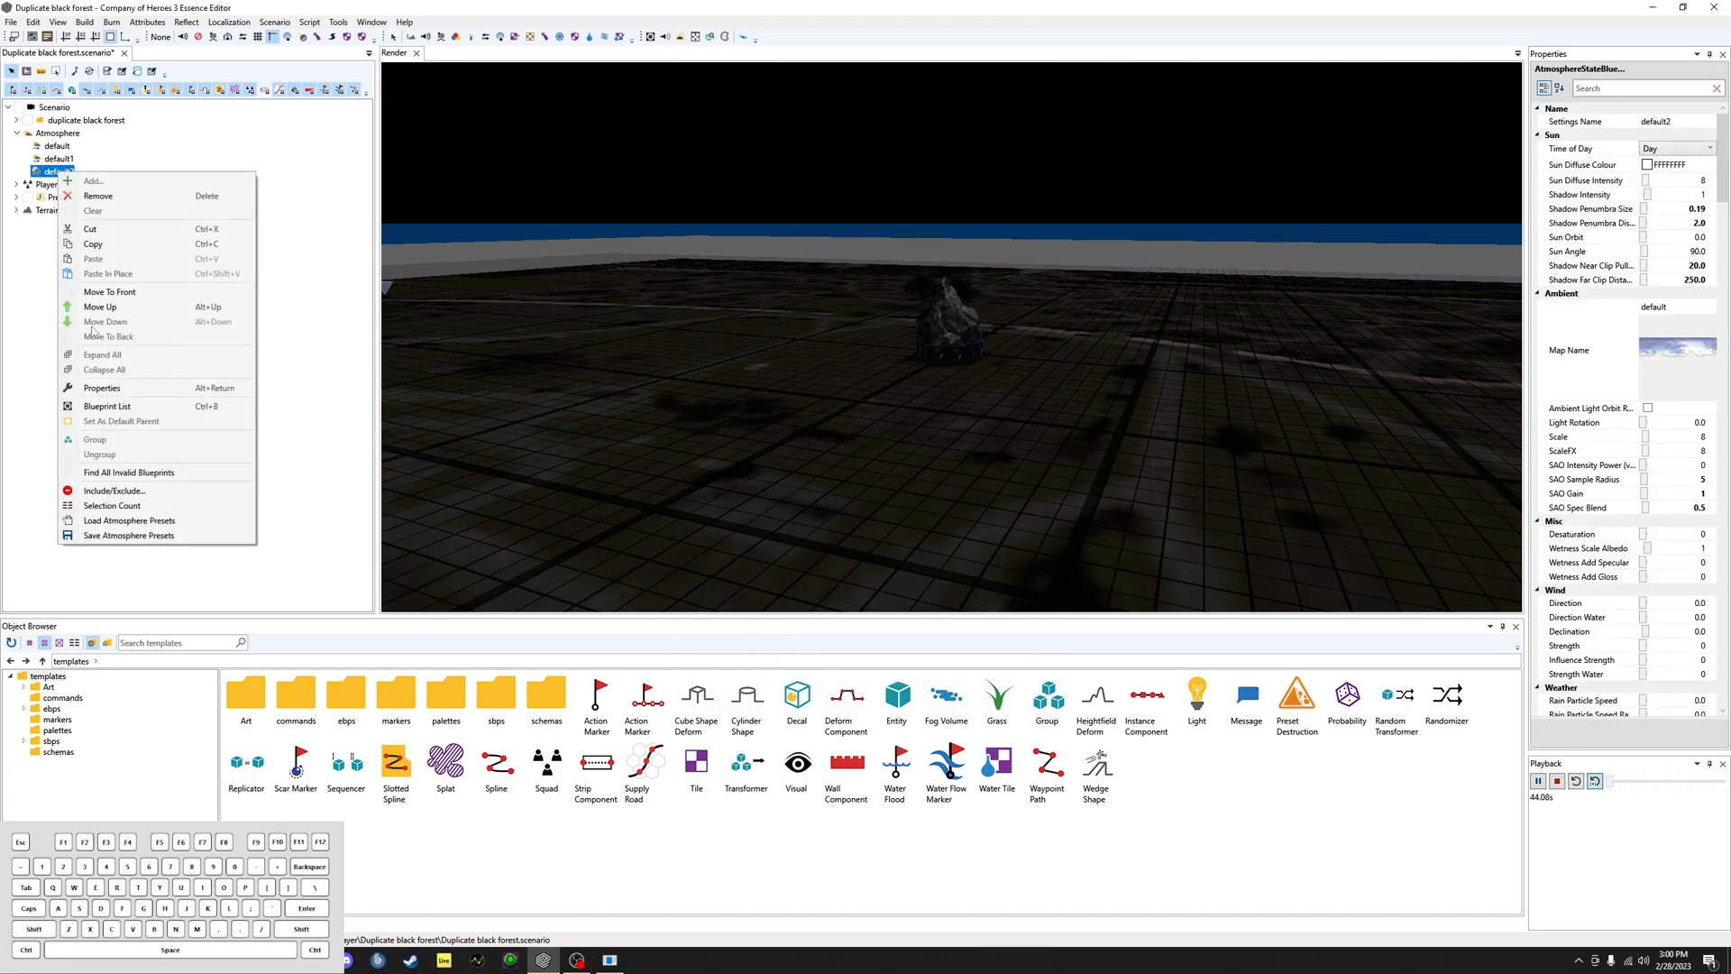
pyautogui.click(90, 507)
pyautogui.click(209, 242)
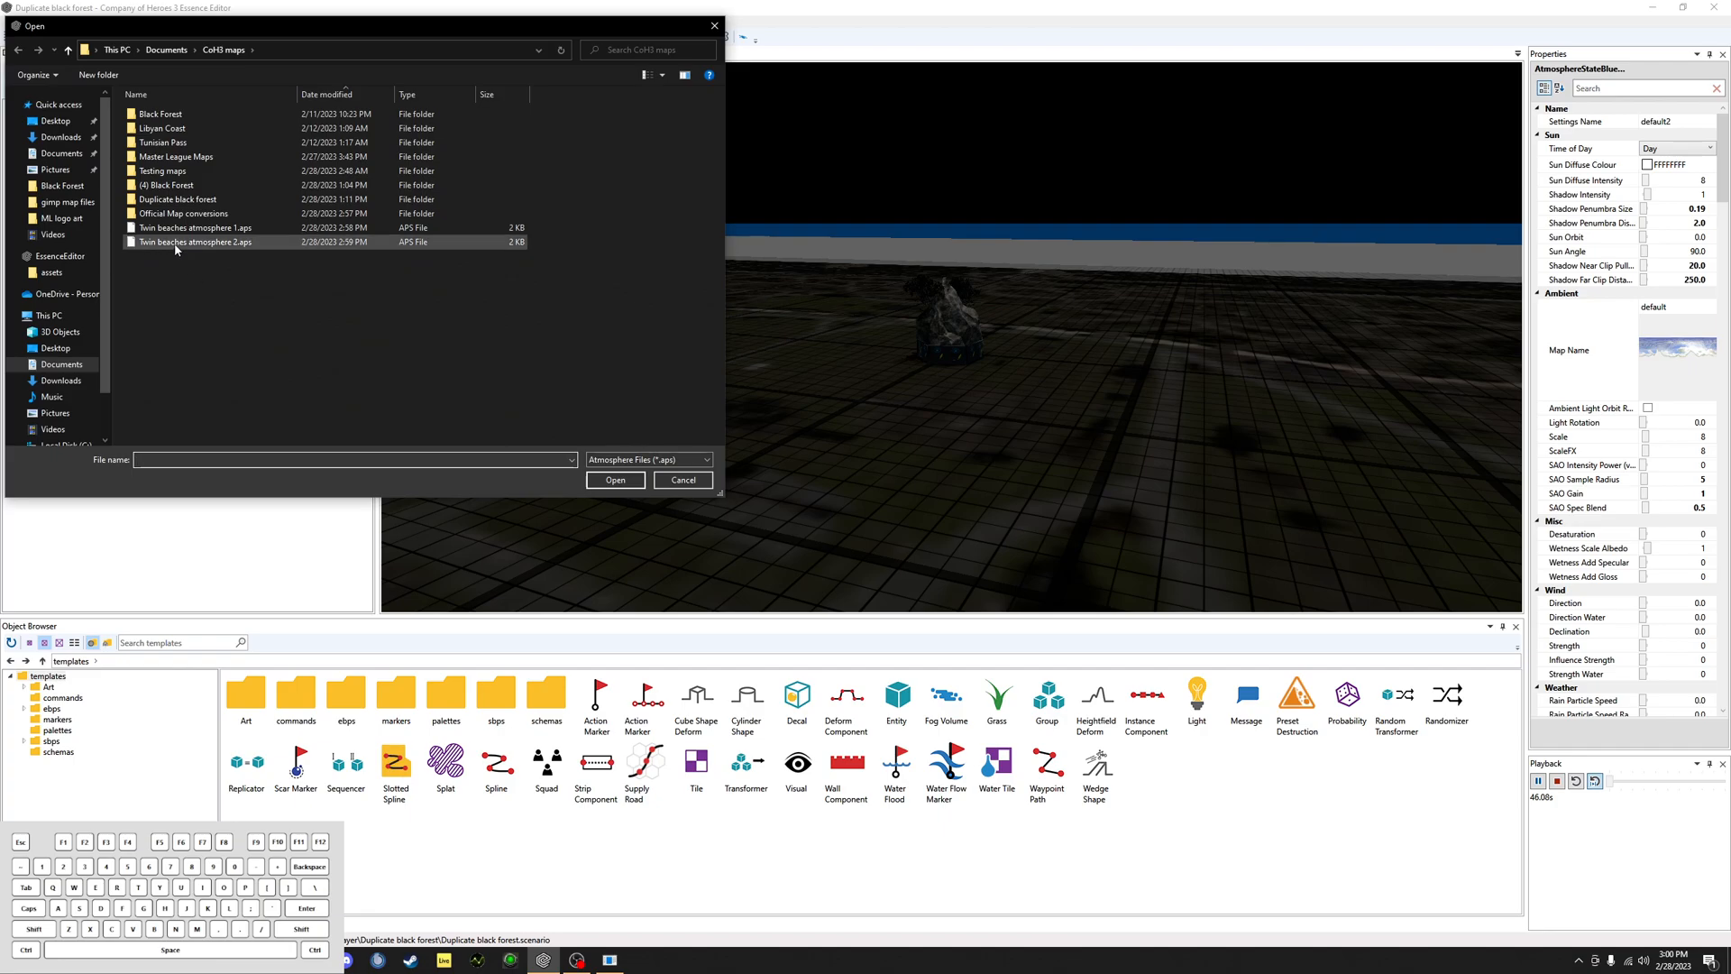
pyautogui.click(615, 480)
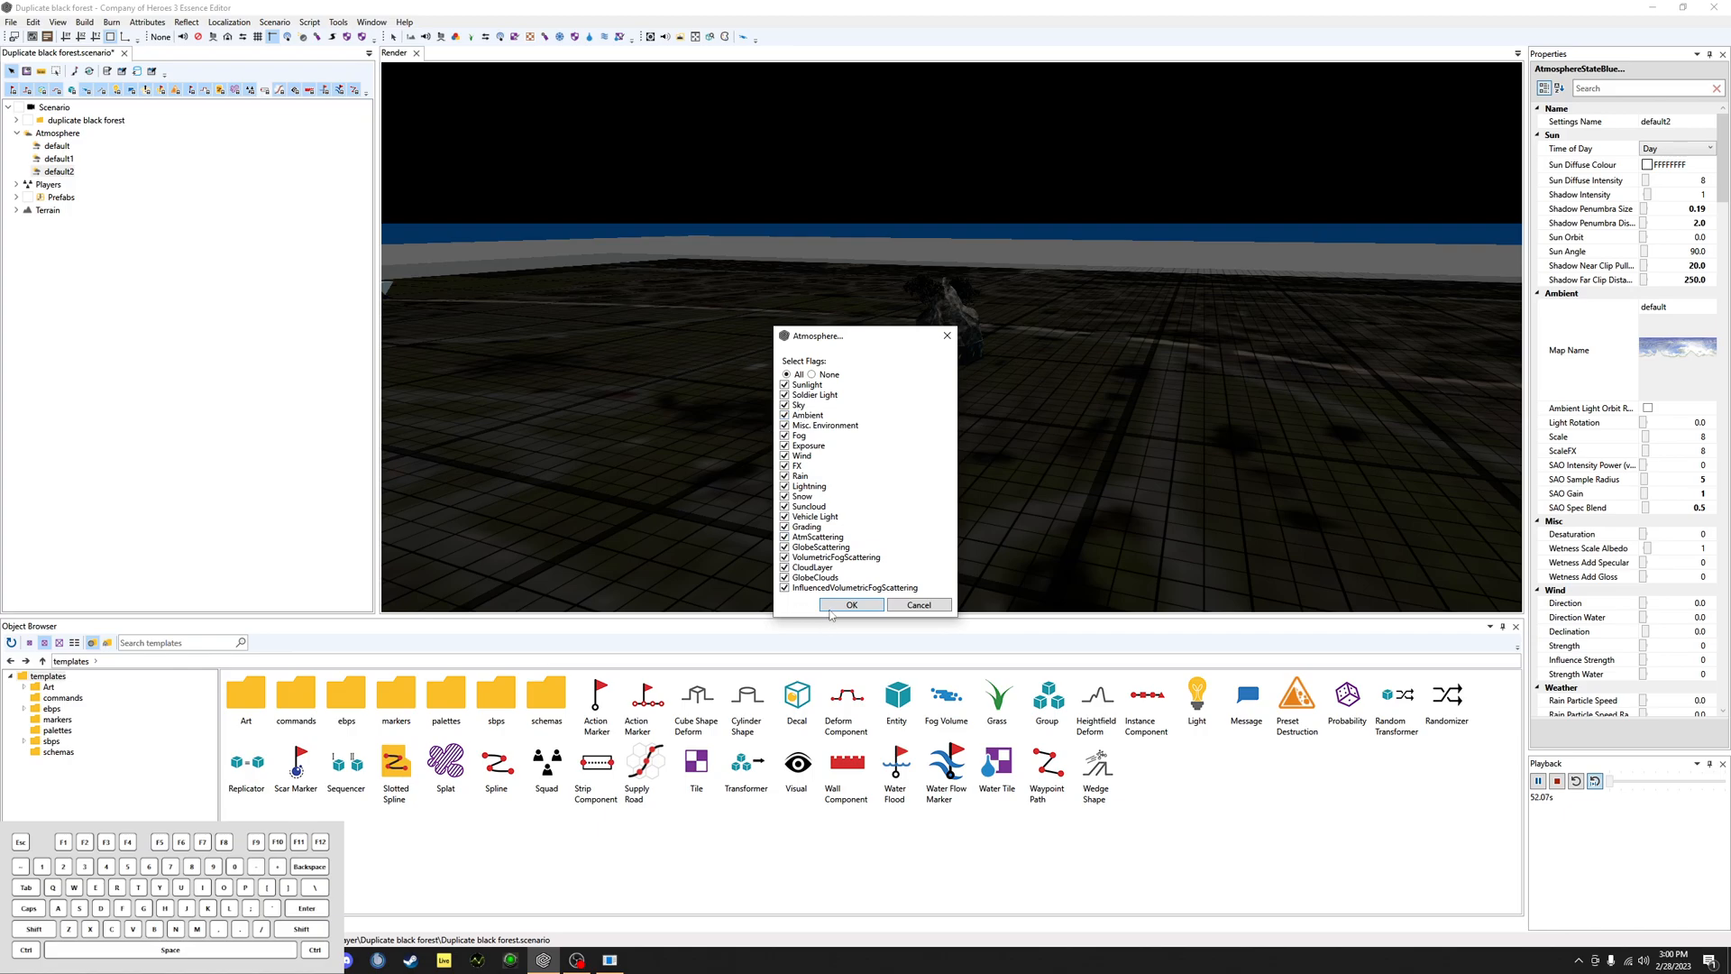
pyautogui.click(850, 605)
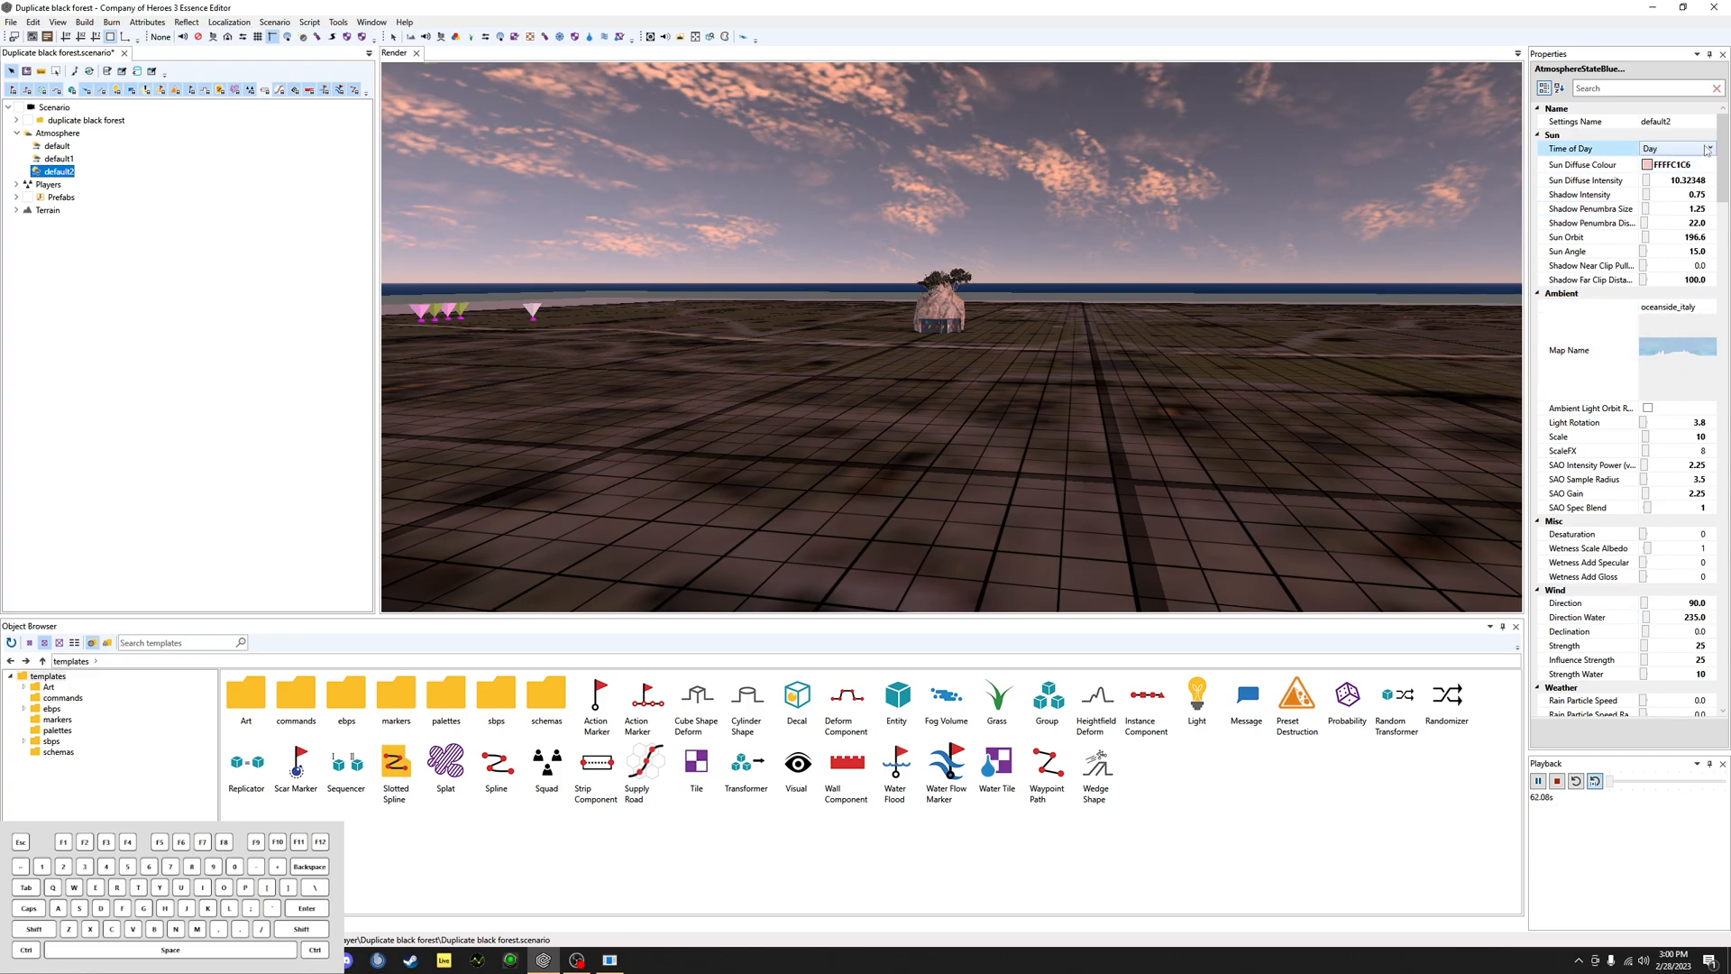
# Step: Examine how the second preset lights the rock and terrain from several angles, with no atmosphere state selected at the end
pyautogui.moveTo(1727, 138); pyautogui.dragTo(1700, 92)
pyautogui.keyDown('alt'); pyautogui.moveTo(1061, 462); pyautogui.dragTo(803, 139); pyautogui.keyUp('alt')
pyautogui.keyDown('alt'); pyautogui.moveTo(798, 413); pyautogui.dragTo(1010, 231); pyautogui.keyUp('alt')
pyautogui.moveTo(1146, 335)
pyautogui.keyDown('alt'); pyautogui.mouseDown()
pyautogui.moveTo(1143, 424)
pyautogui.moveTo(1091, 433)
pyautogui.moveTo(1123, 341)
pyautogui.mouseUp(); pyautogui.keyUp('alt')
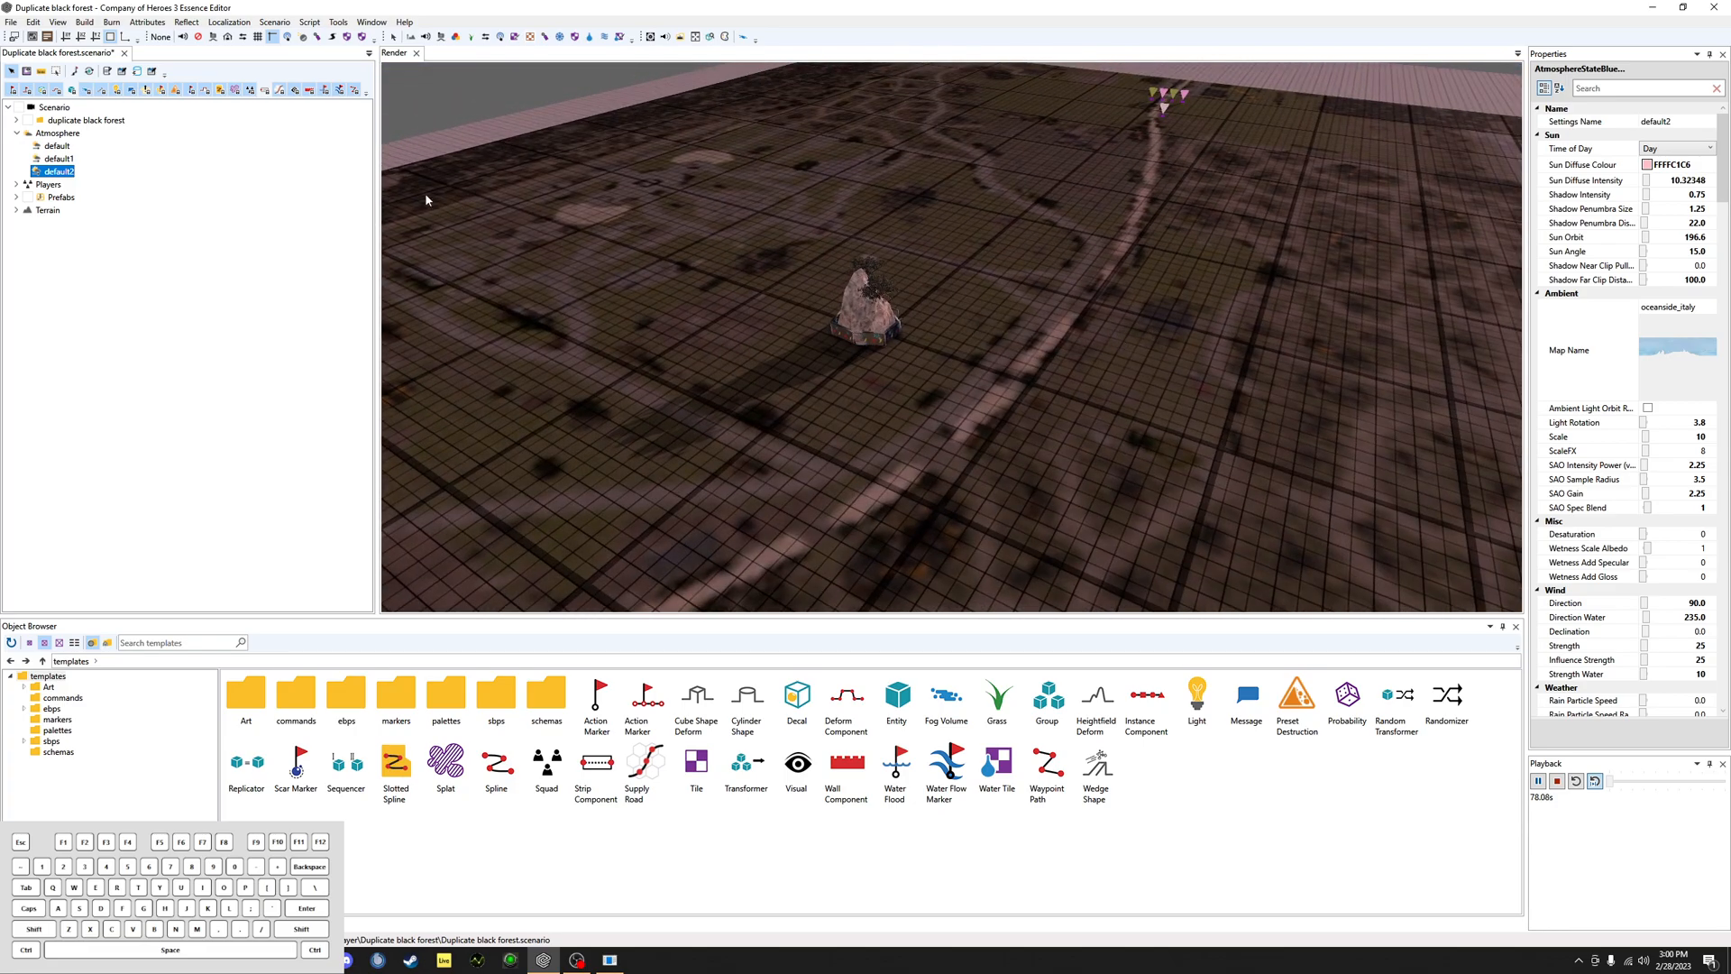
pyautogui.click(831, 437)
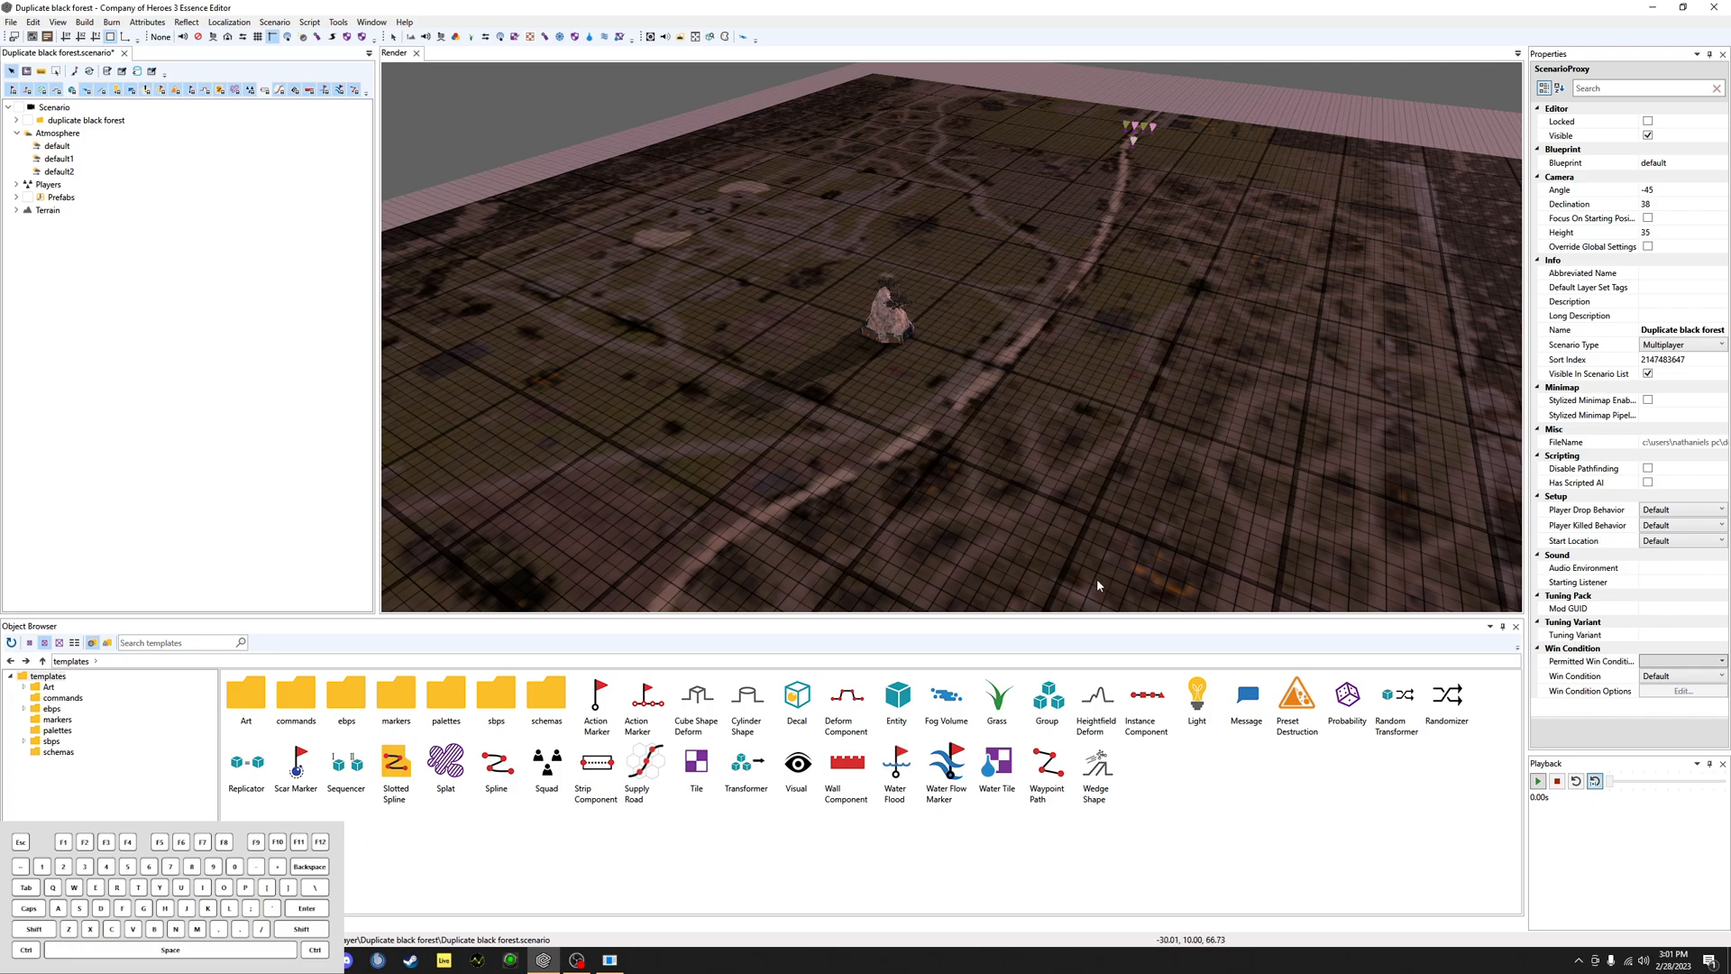
pyautogui.keyDown('alt'); pyautogui.moveTo(940, 333); pyautogui.dragTo(836, 451); pyautogui.keyUp('alt')
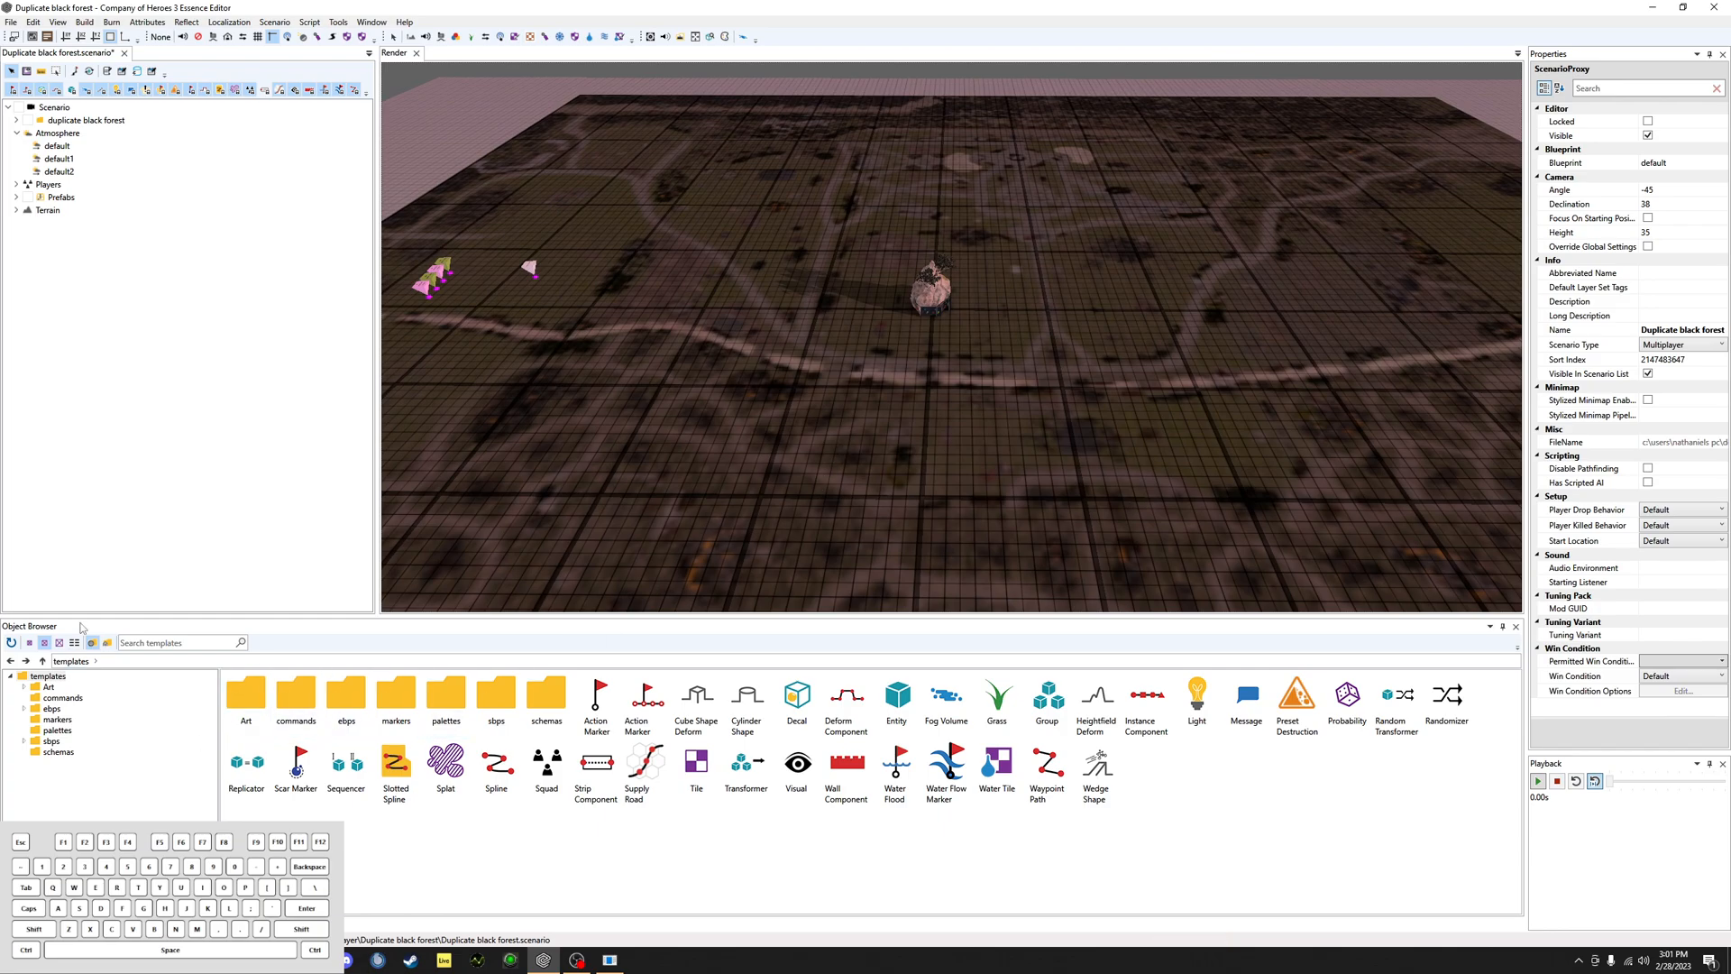
pyautogui.scroll(-3, 587, 366)
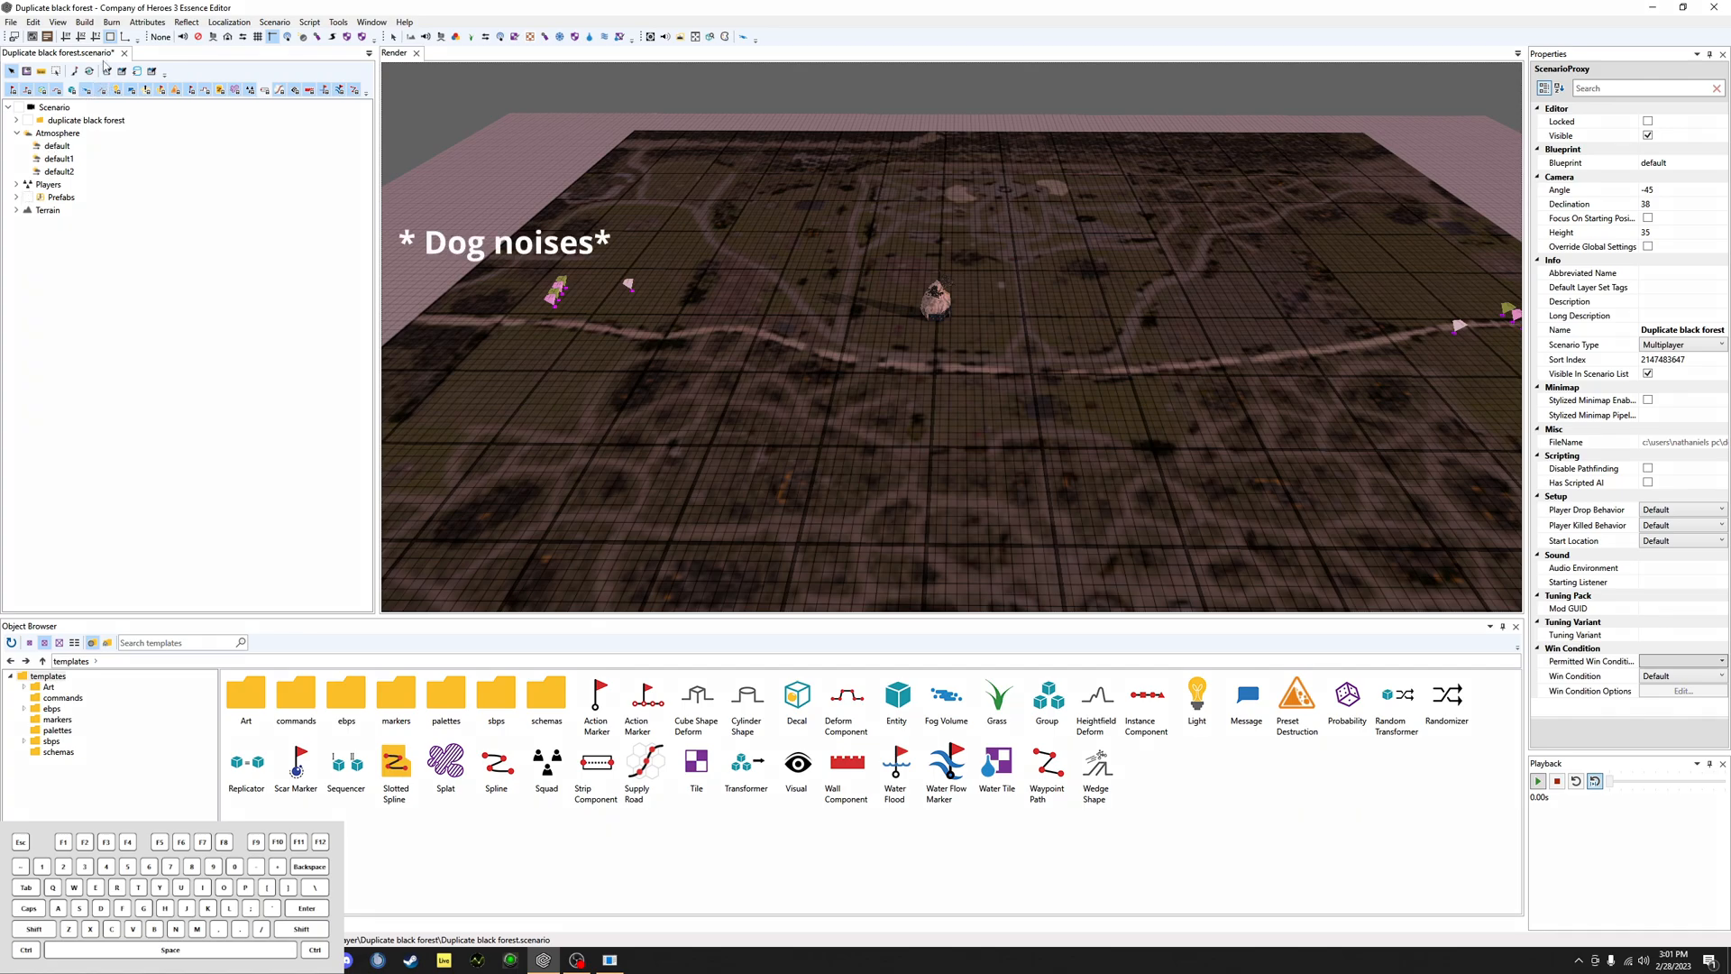
pyautogui.click(33, 23)
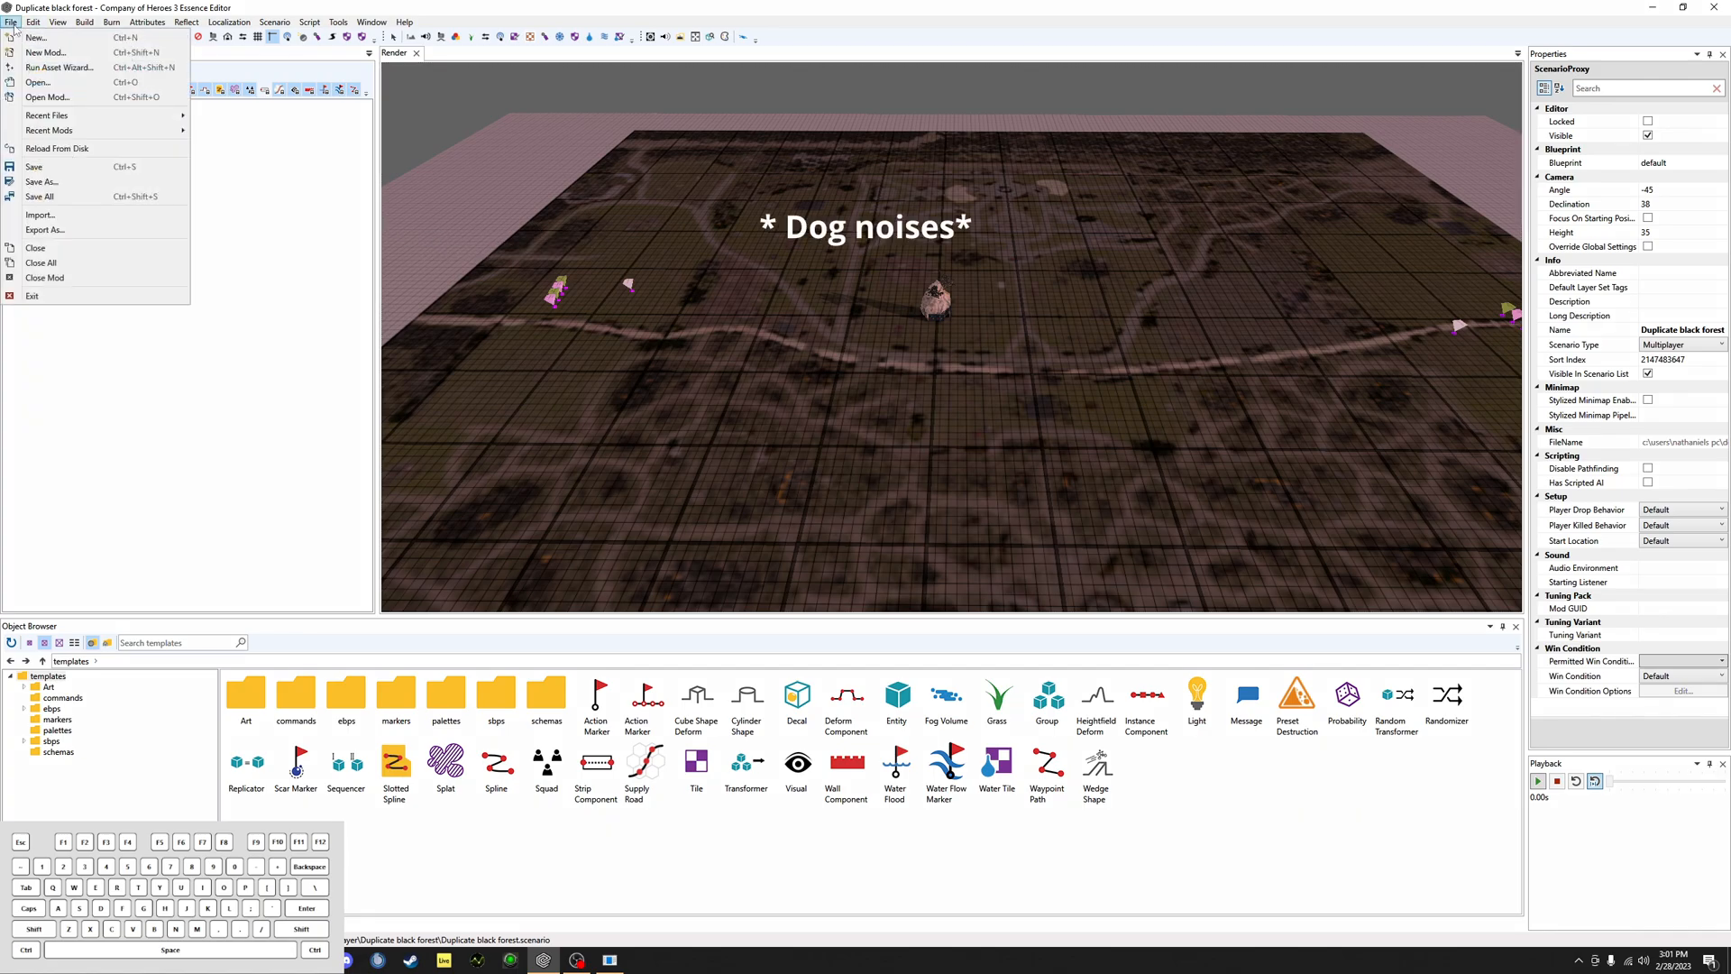
pyautogui.click(58, 163)
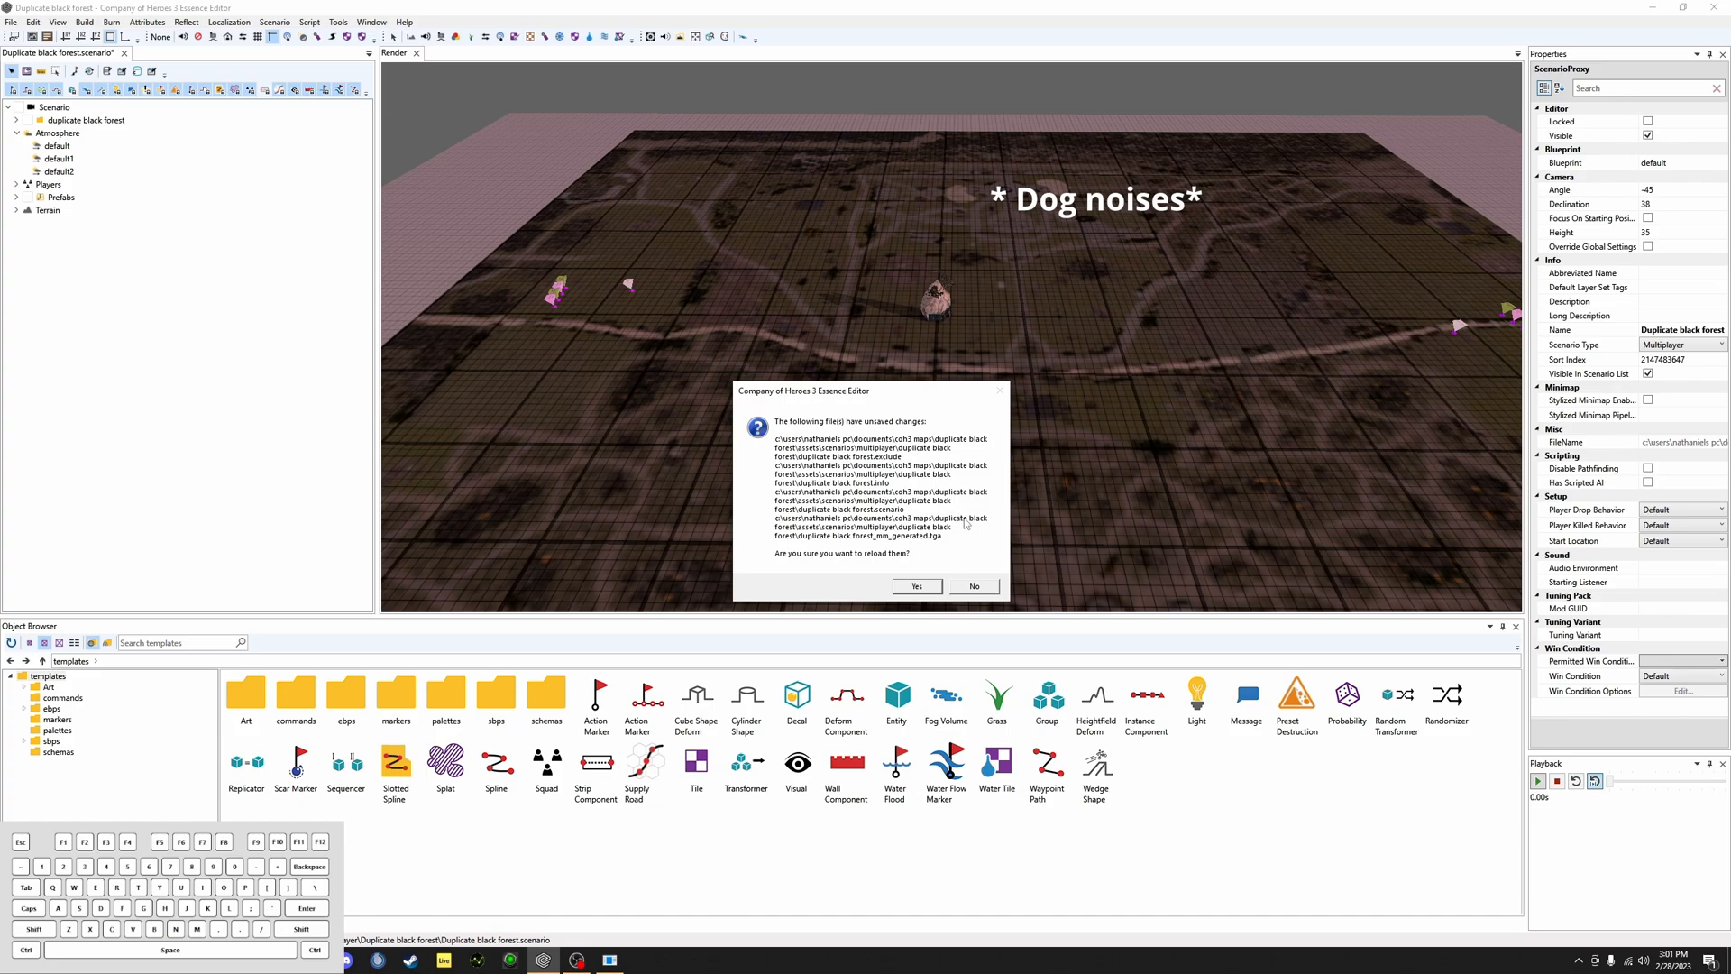
pyautogui.click(996, 586)
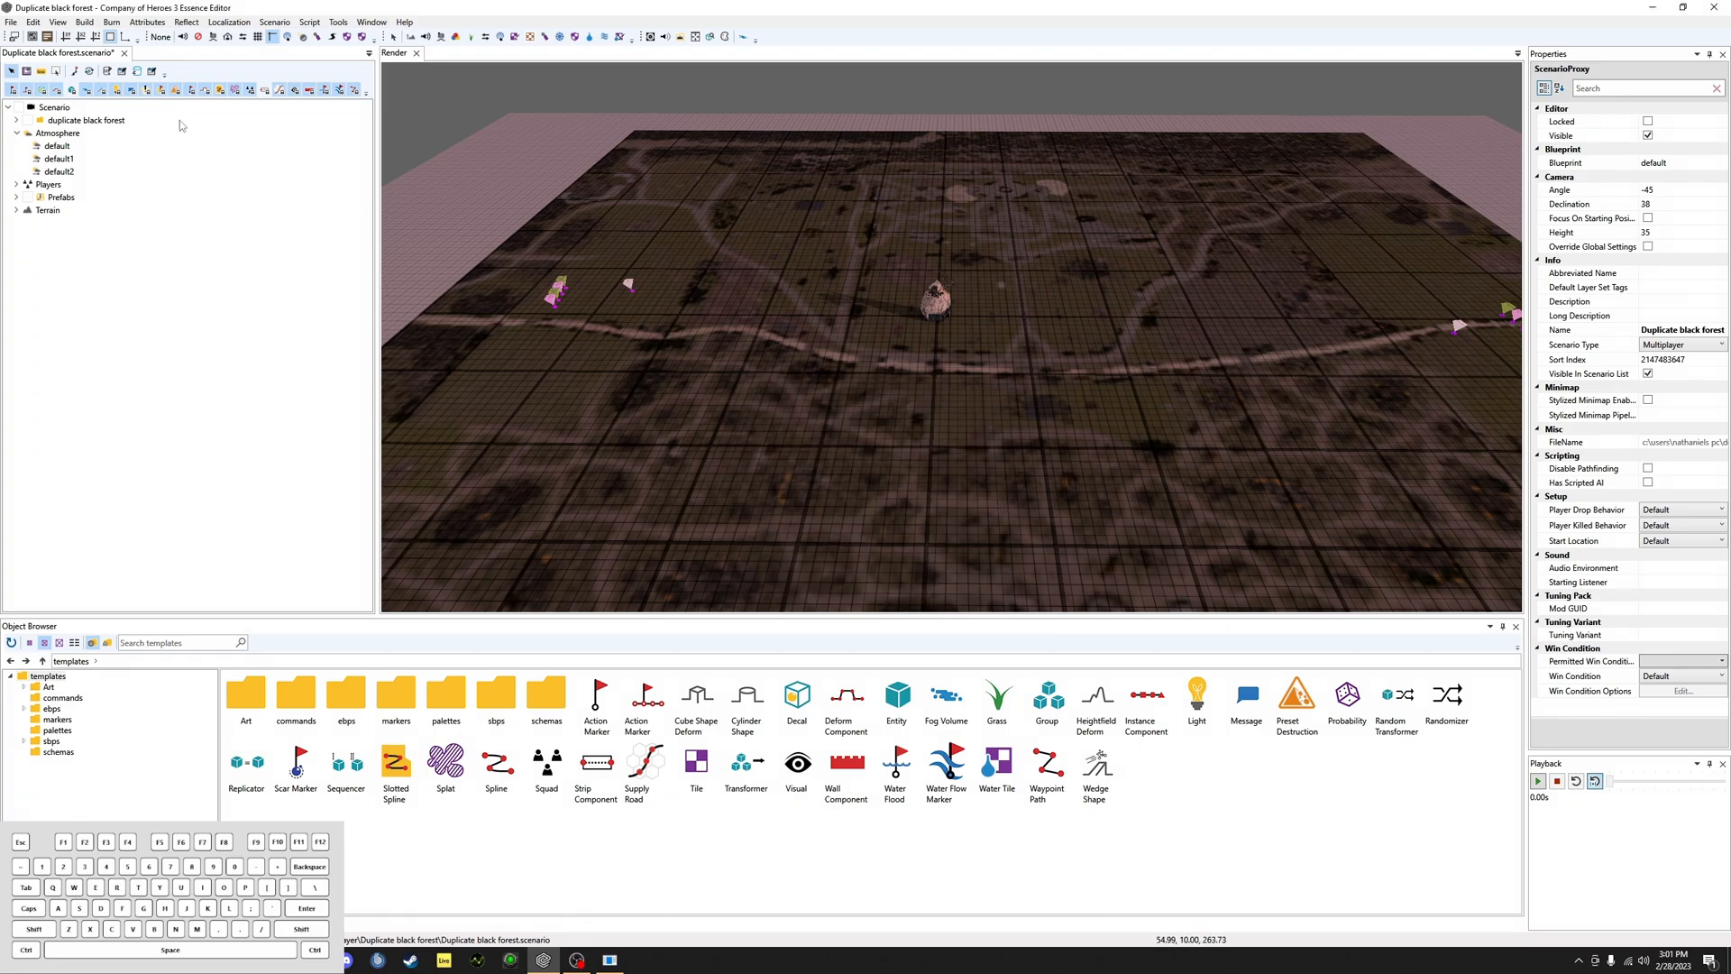
# Step: Save the Duplicate black forest scenario and burn the mod into its archive
pyautogui.click(10, 23)
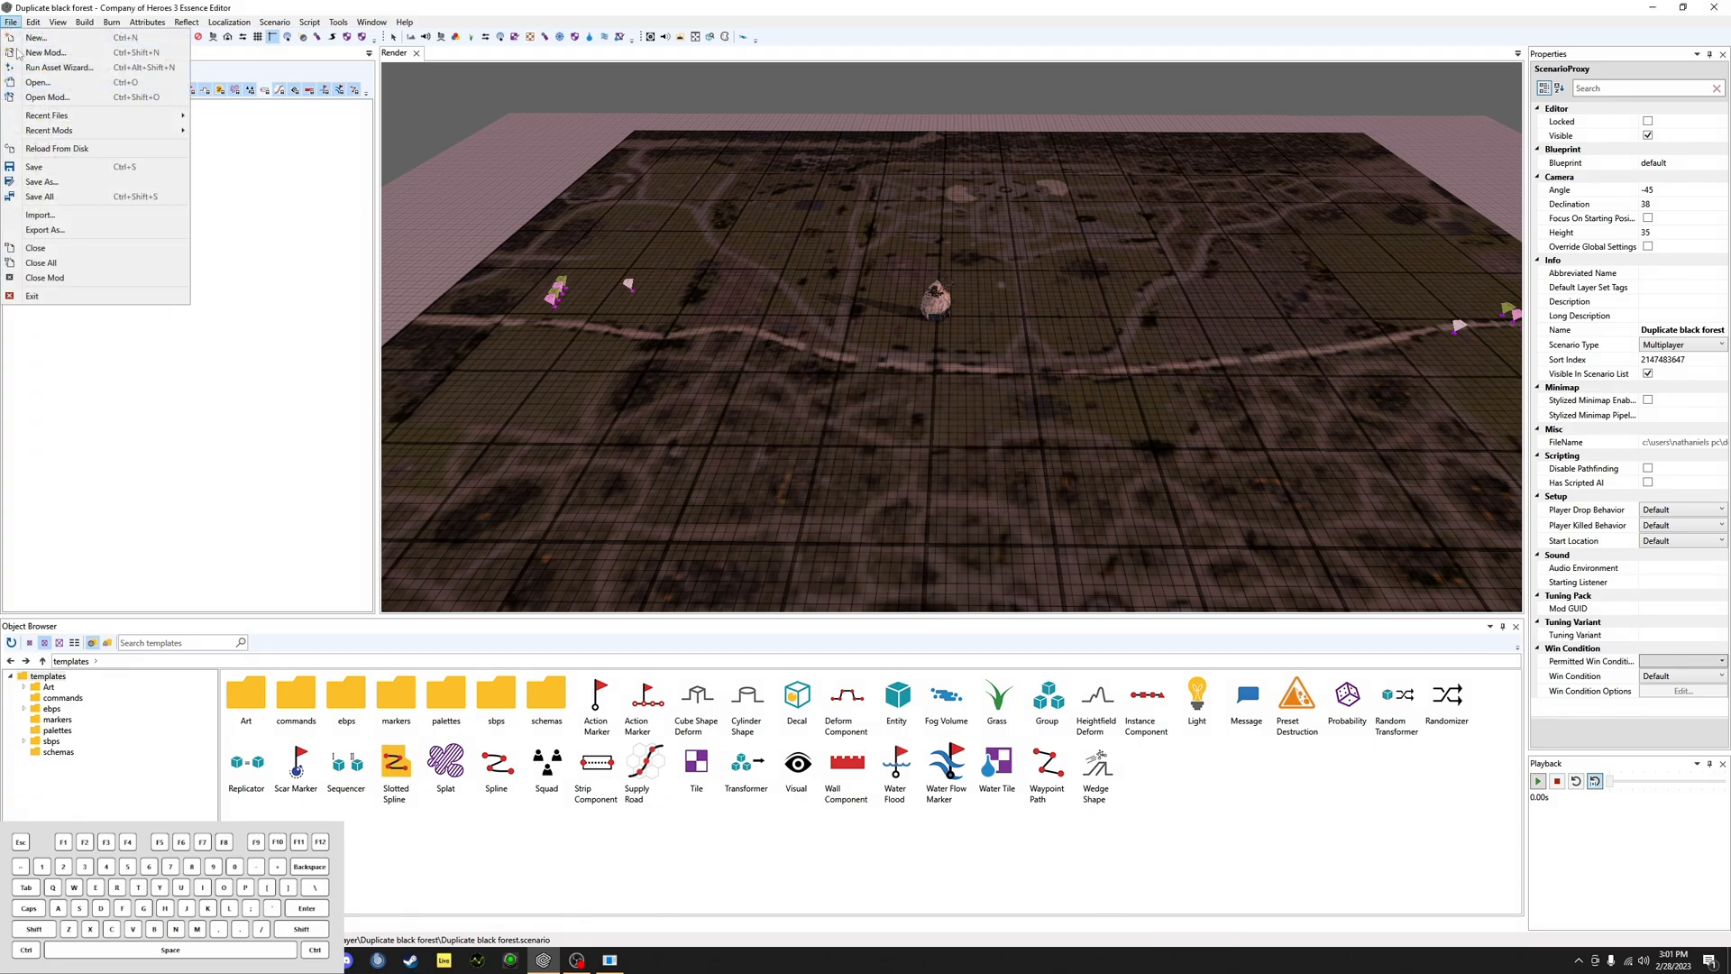
pyautogui.click(58, 165)
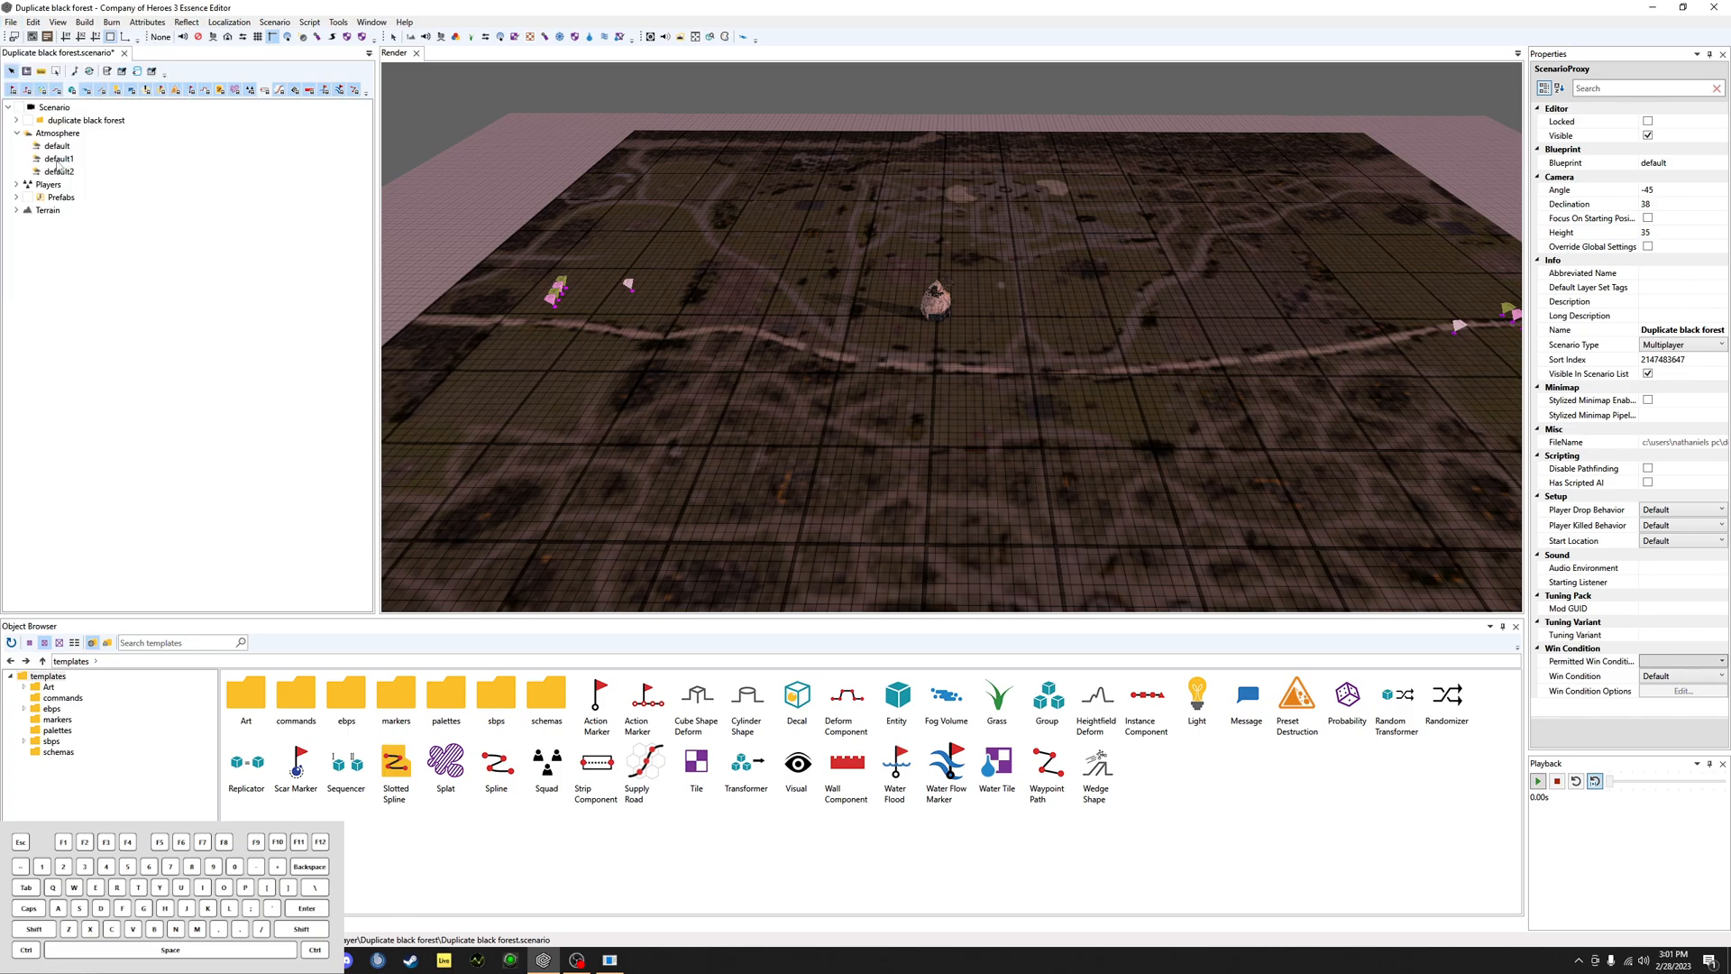
pyautogui.click(93, 38)
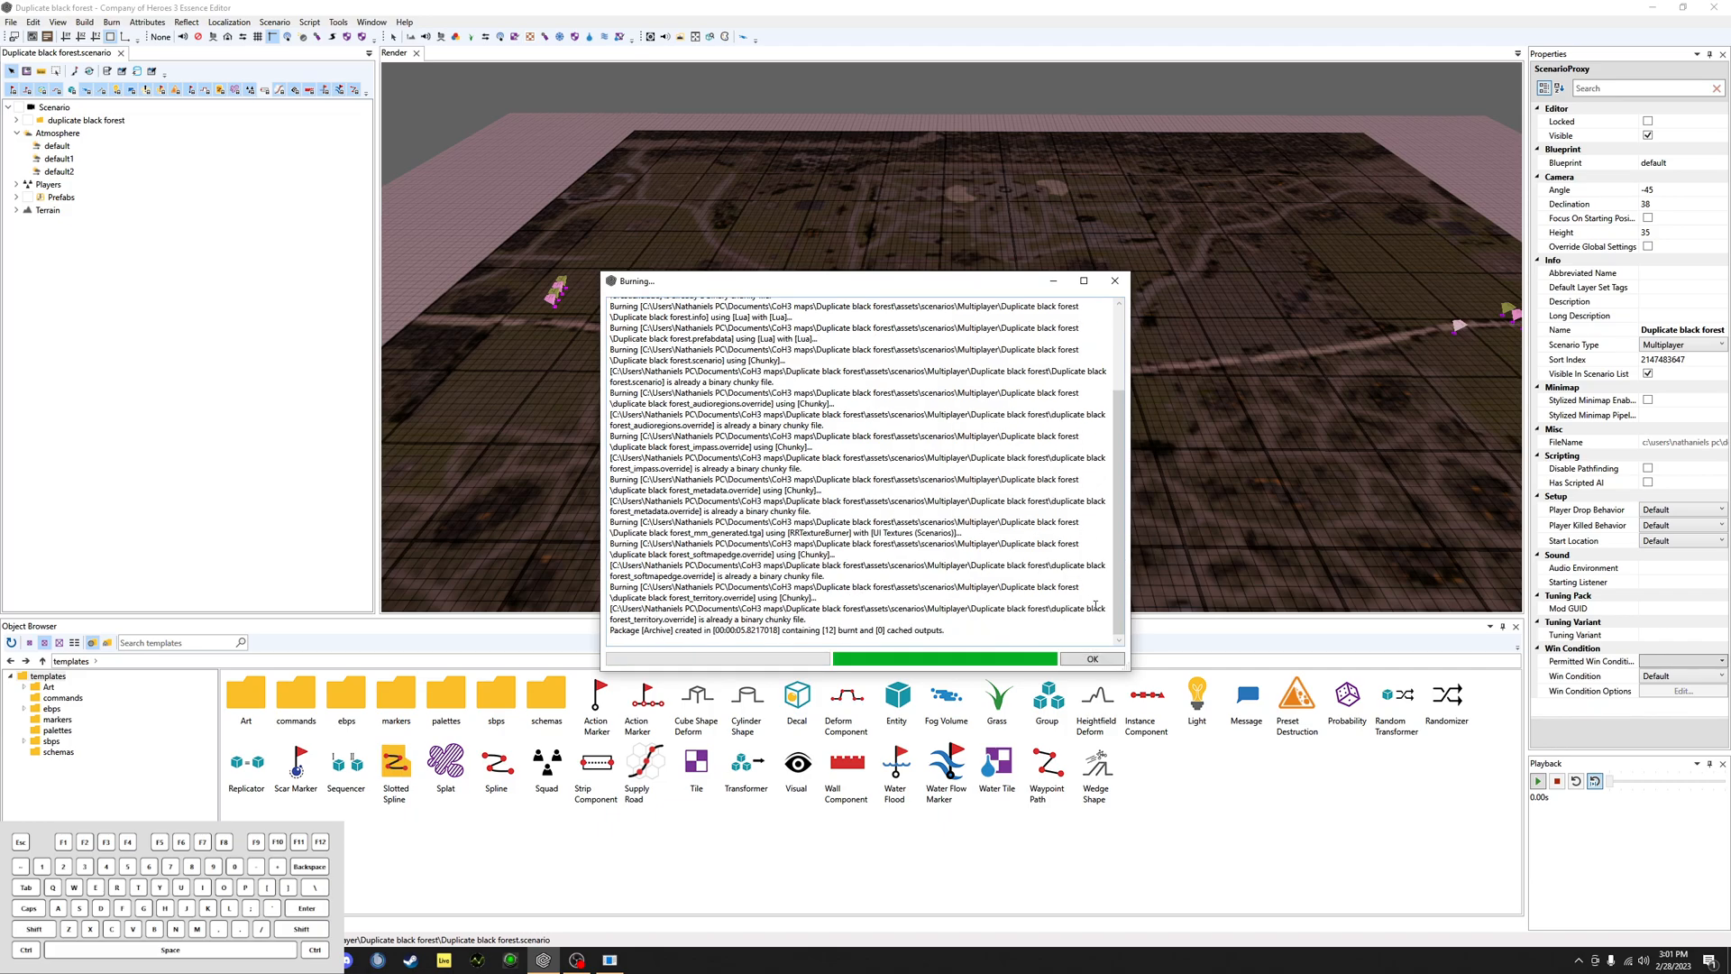
pyautogui.click(1092, 658)
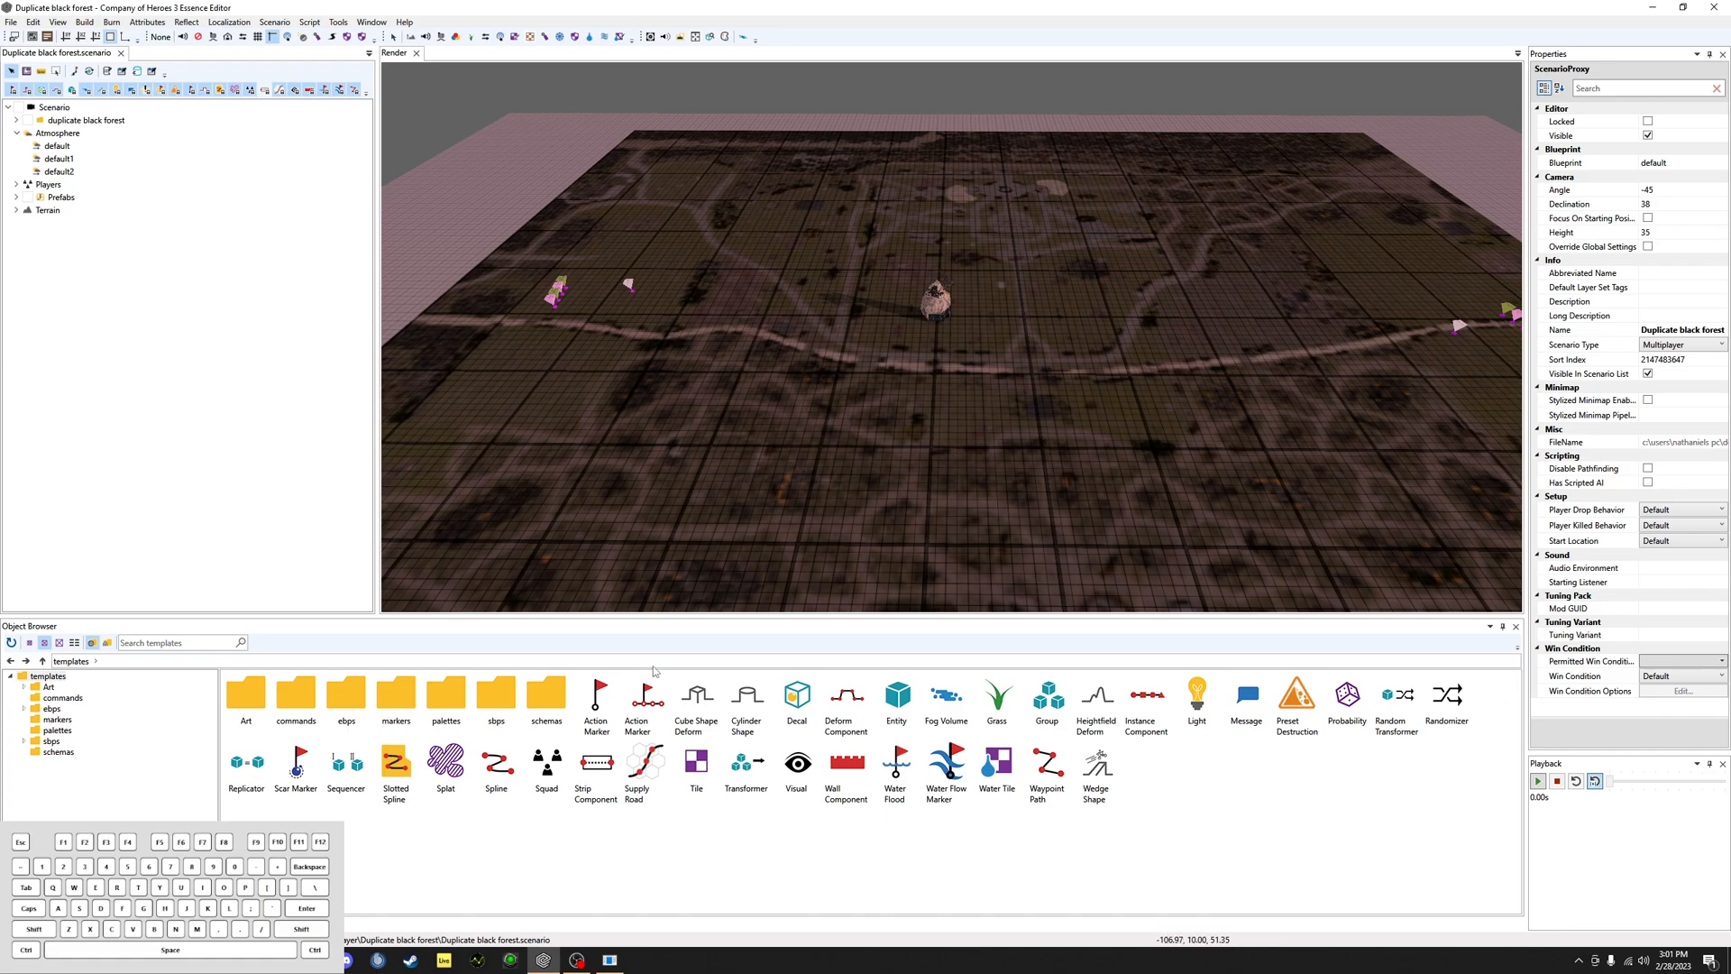
# Step: Check the burned Duplicate_black_forest.sga file under Documents, My Games, Company of Heroes 3, mods, extension, local in File Explorer, and close the window
pyautogui.press('super+e')
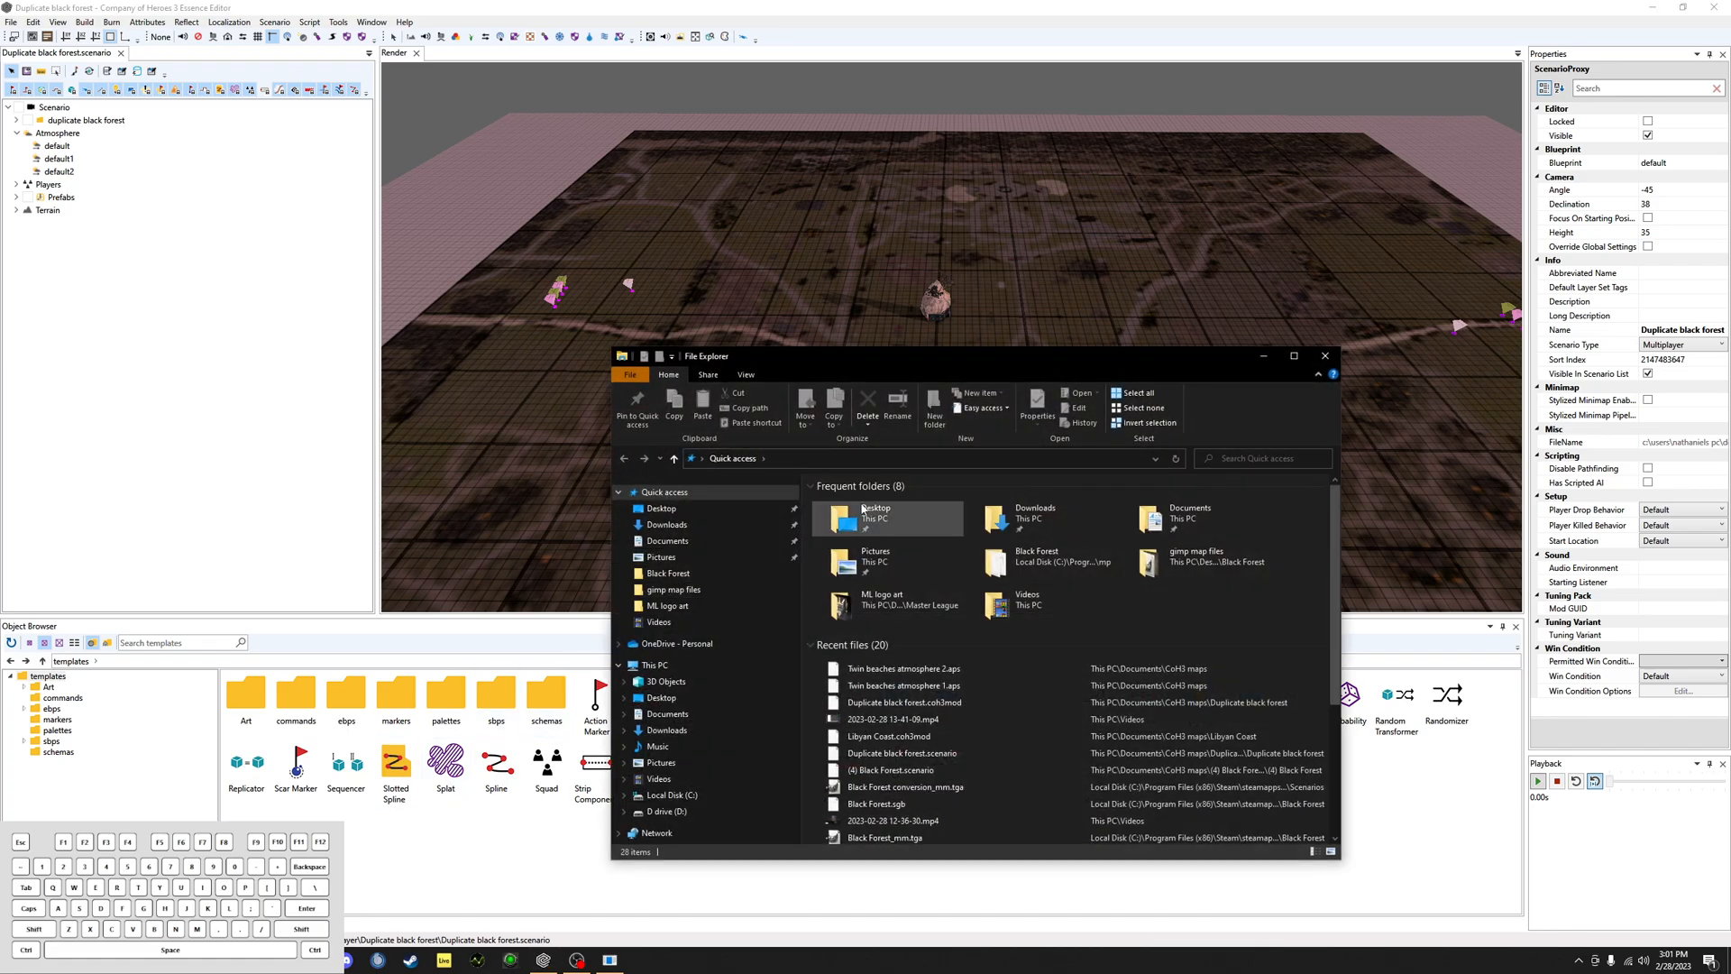
pyautogui.moveTo(945, 355); pyautogui.dragTo(880, 159)
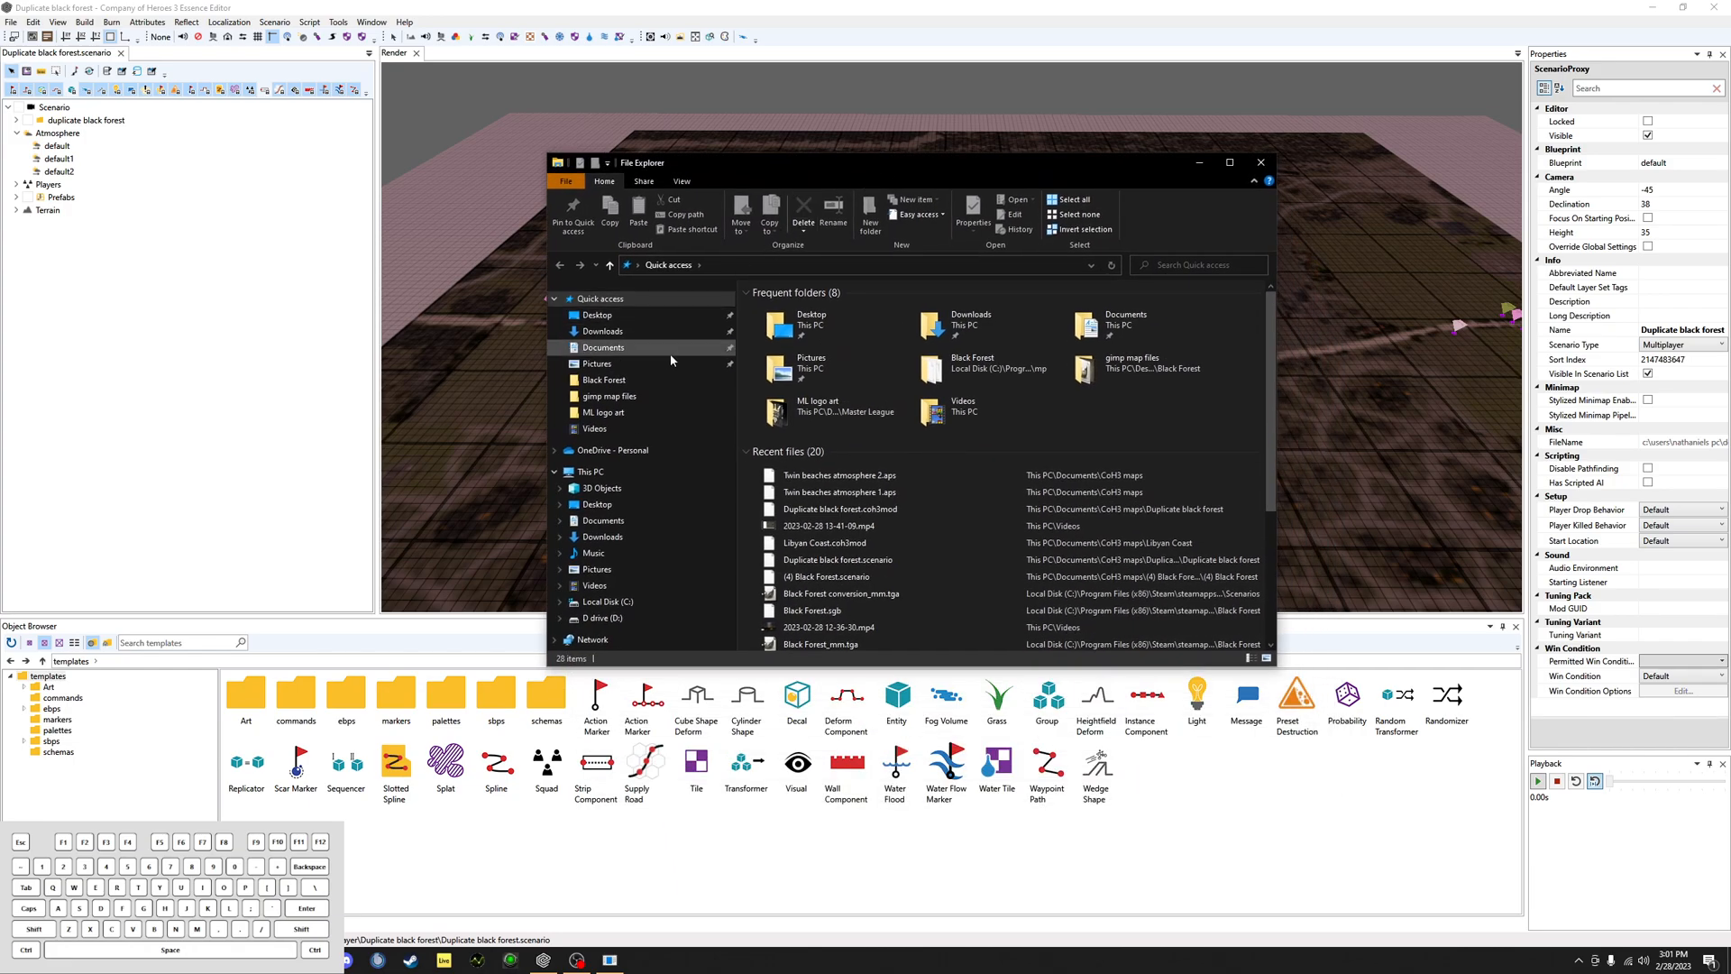
pyautogui.click(603, 347)
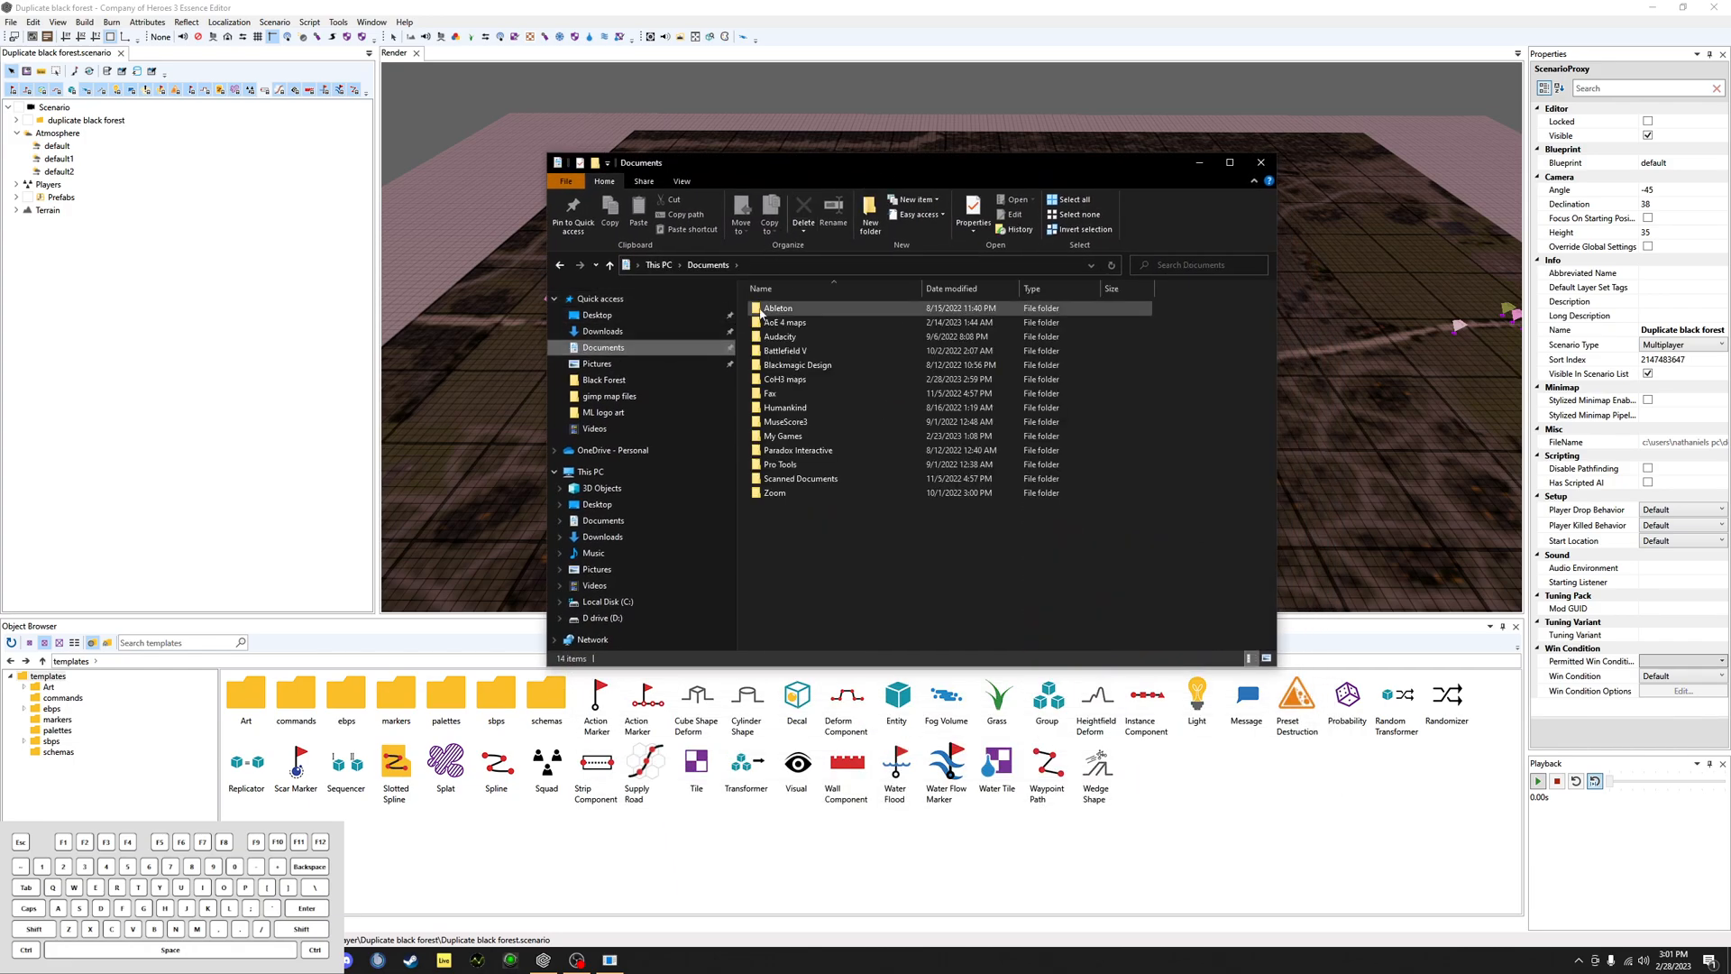
pyautogui.doubleClick(836, 437)
pyautogui.doubleClick(835, 377)
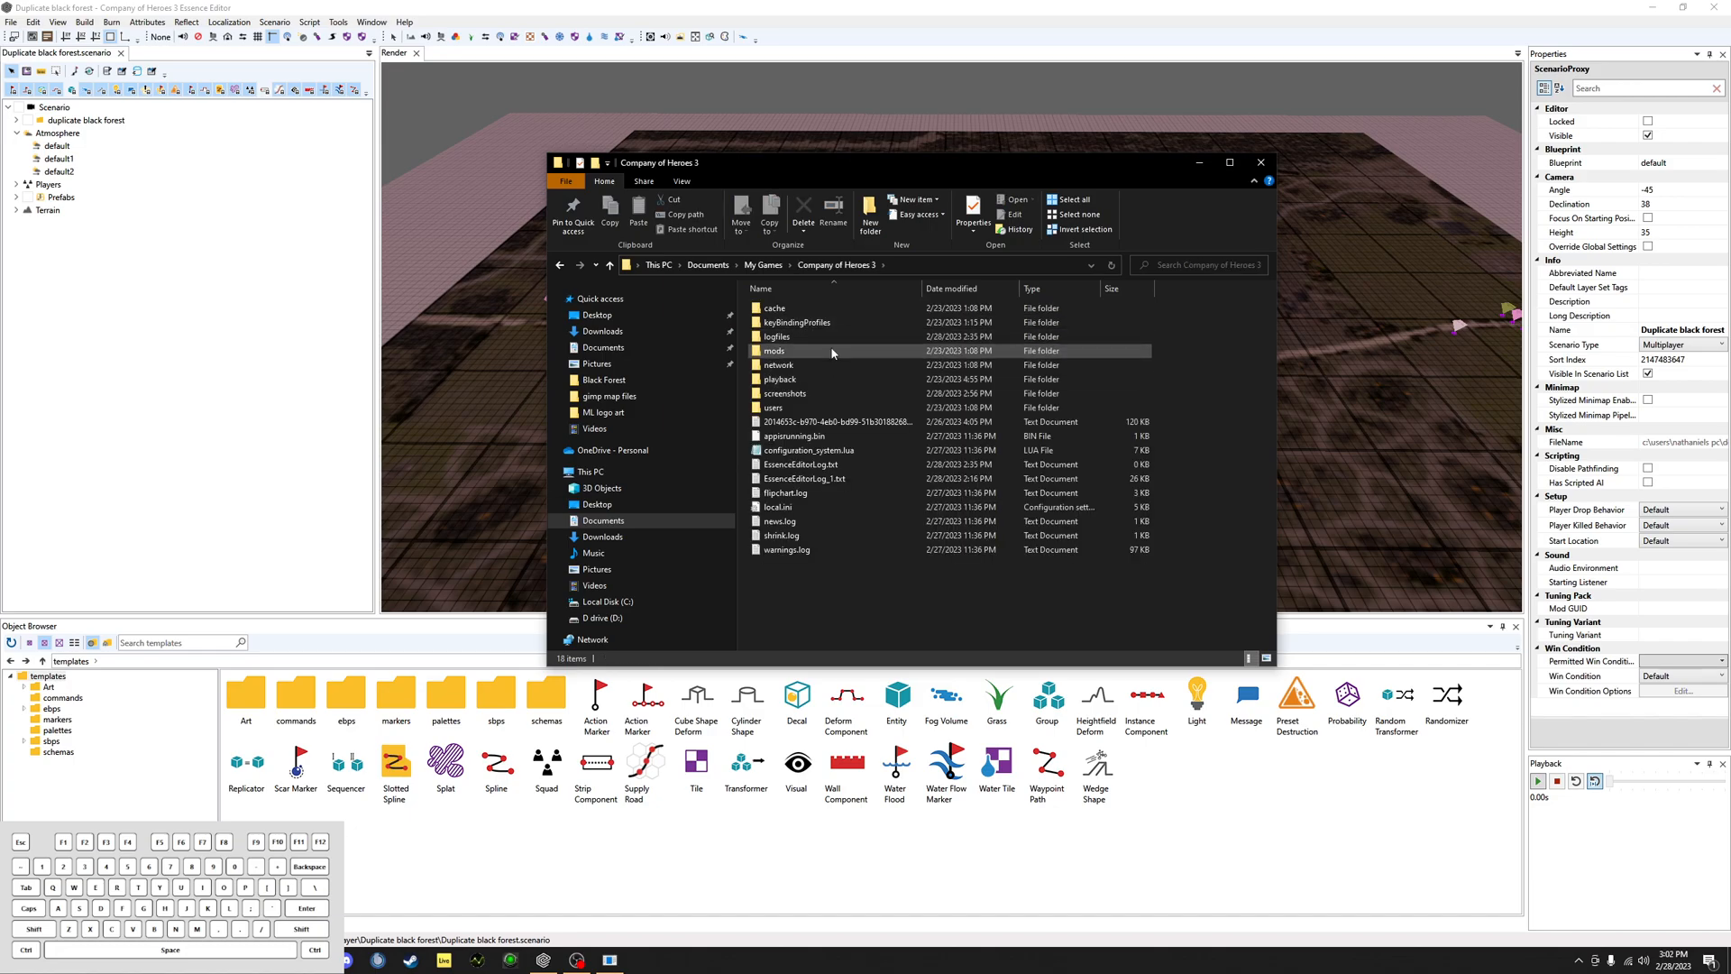
pyautogui.doubleClick(832, 352)
pyautogui.doubleClick(826, 310)
pyautogui.doubleClick(826, 310)
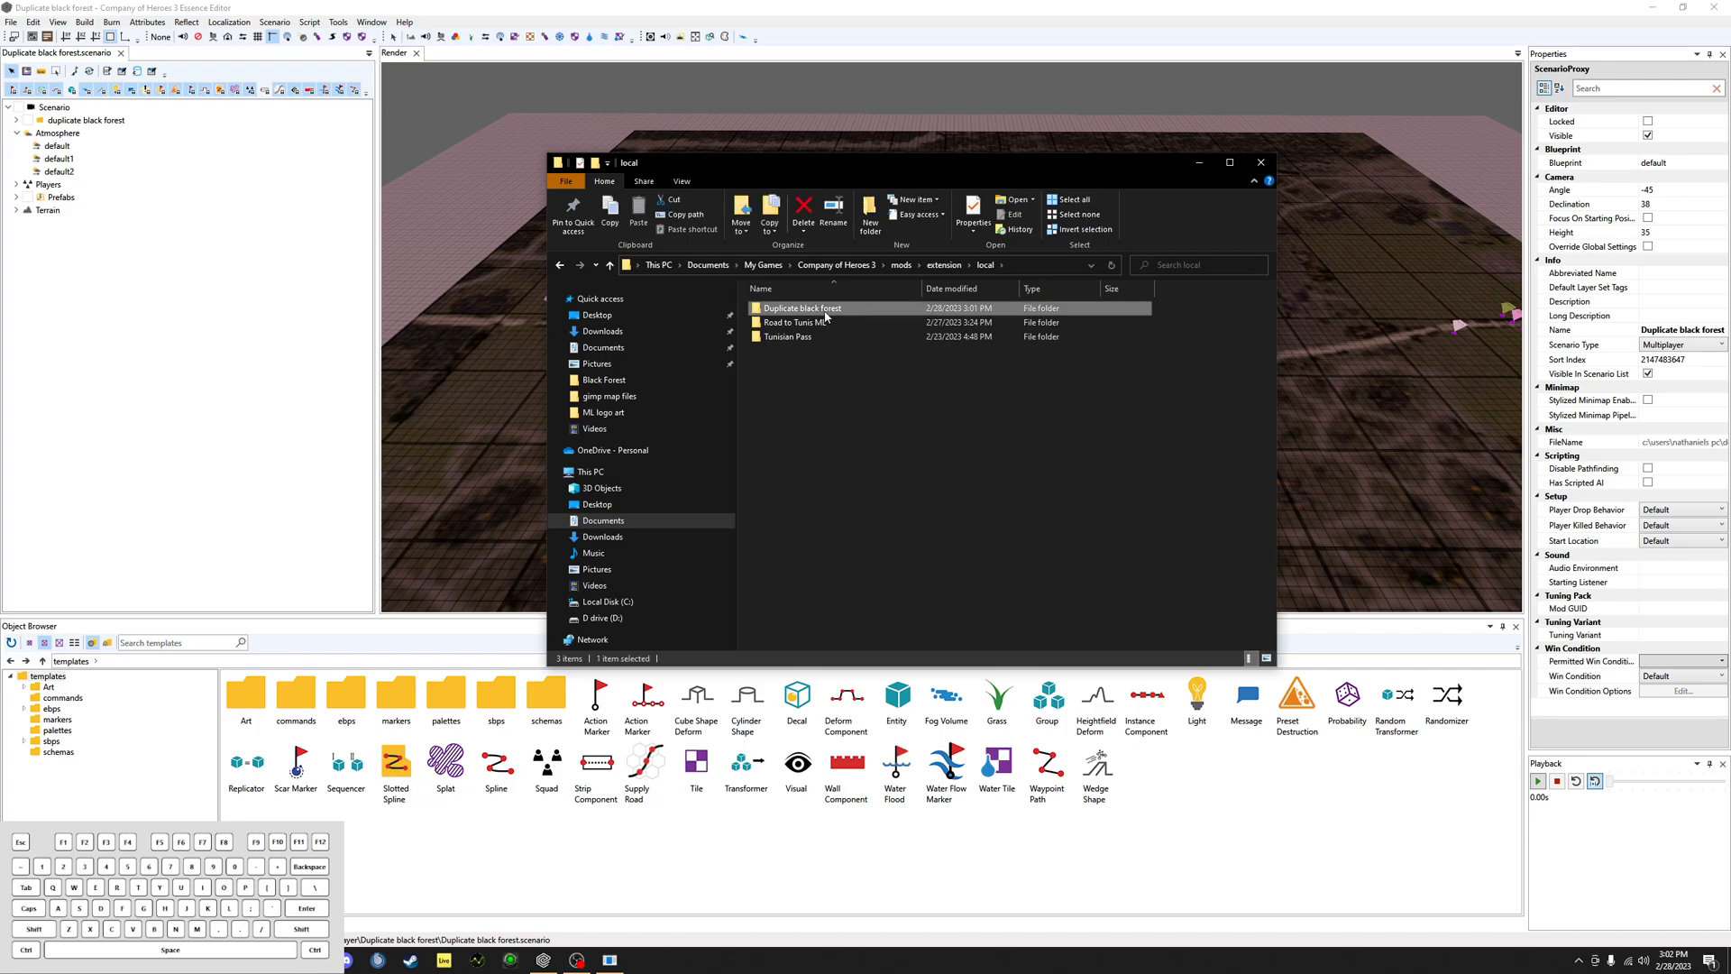
pyautogui.doubleClick(826, 310)
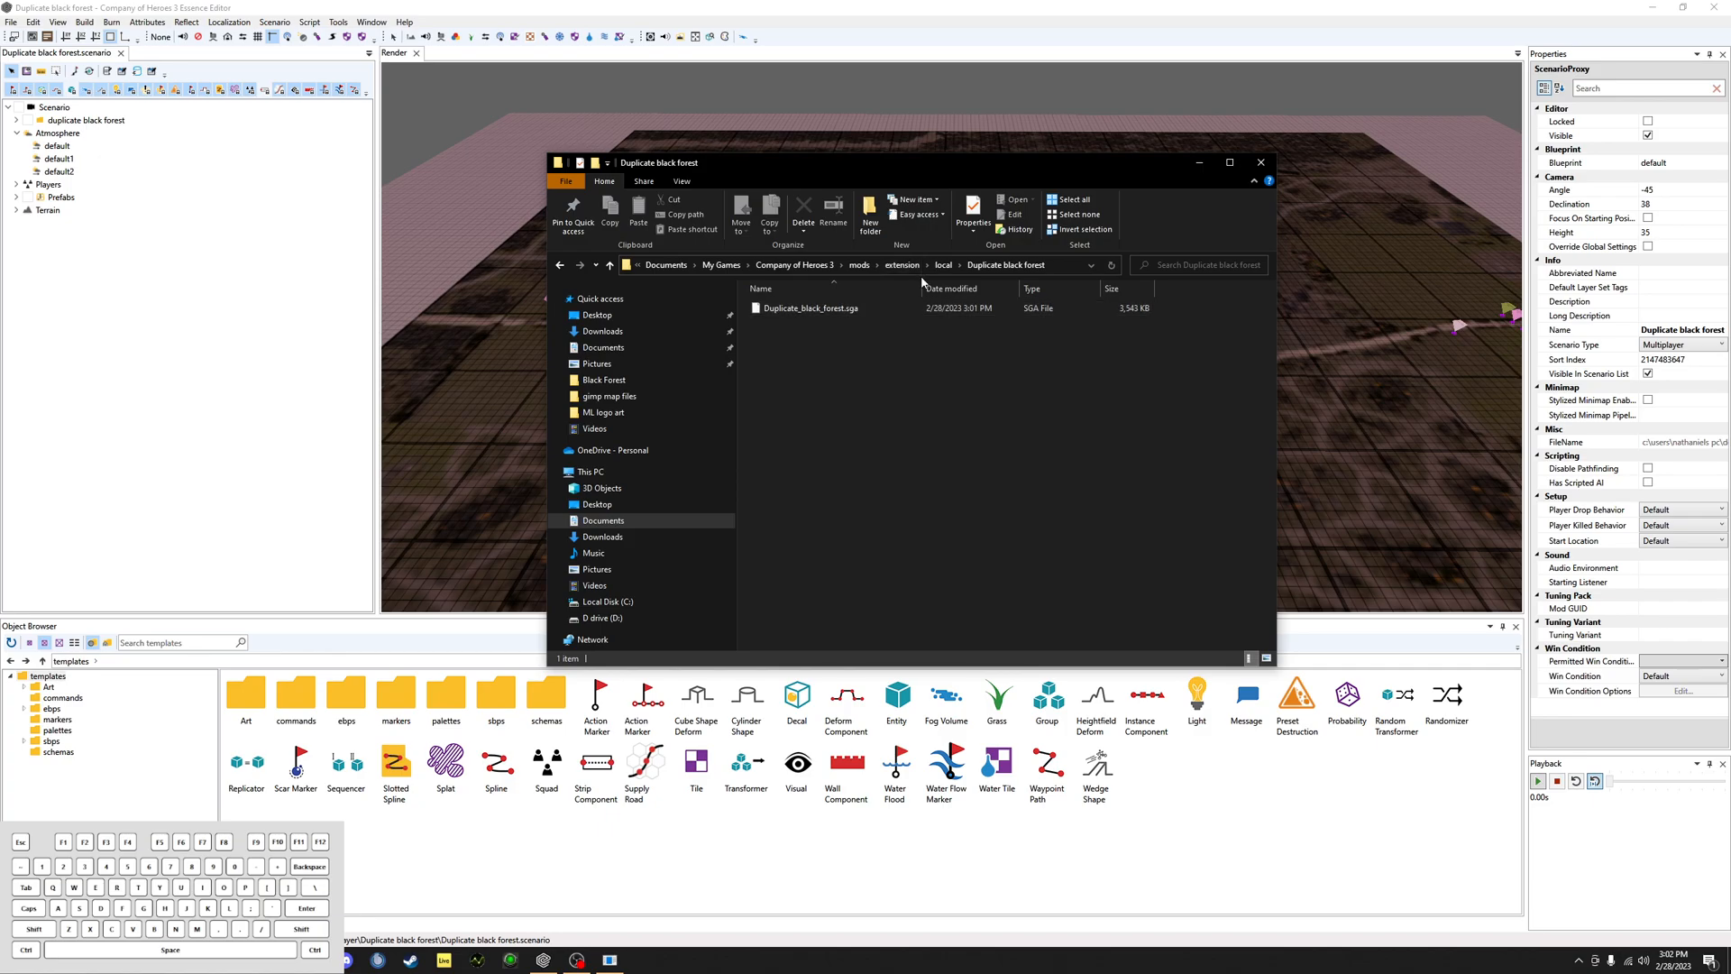
pyautogui.click(1259, 164)
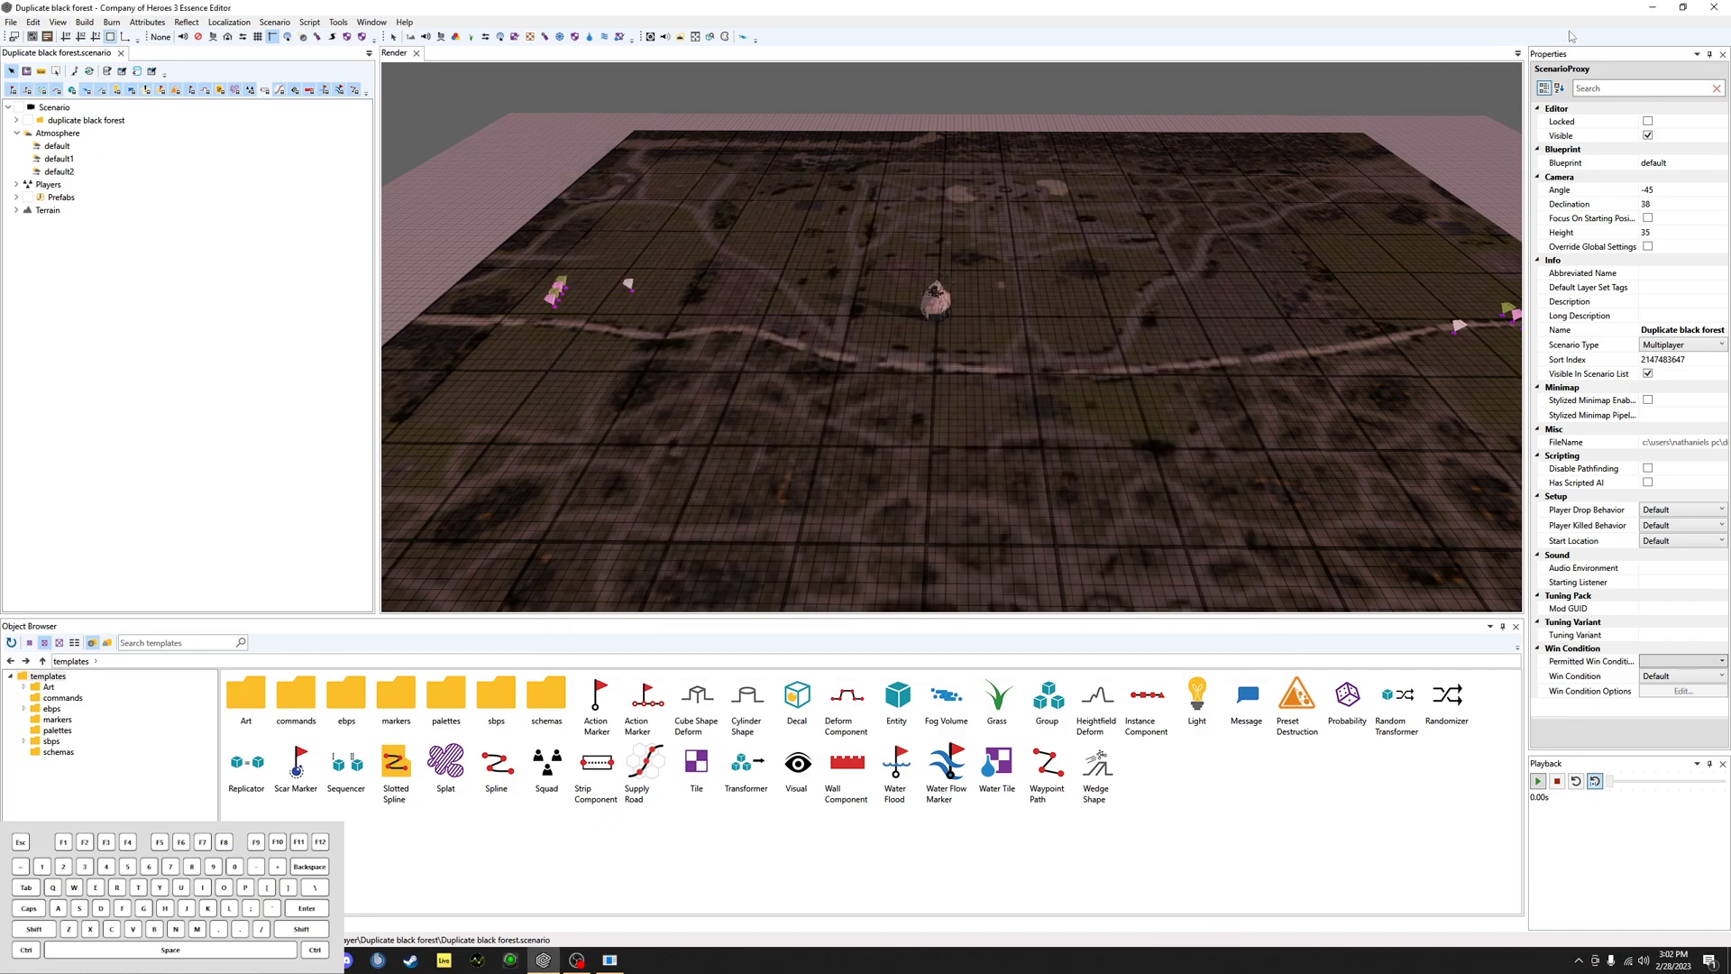
# Step: Minimize the editor, switch to Steam and show the Company of Heroes 3 page in the library
pyautogui.click(1652, 7)
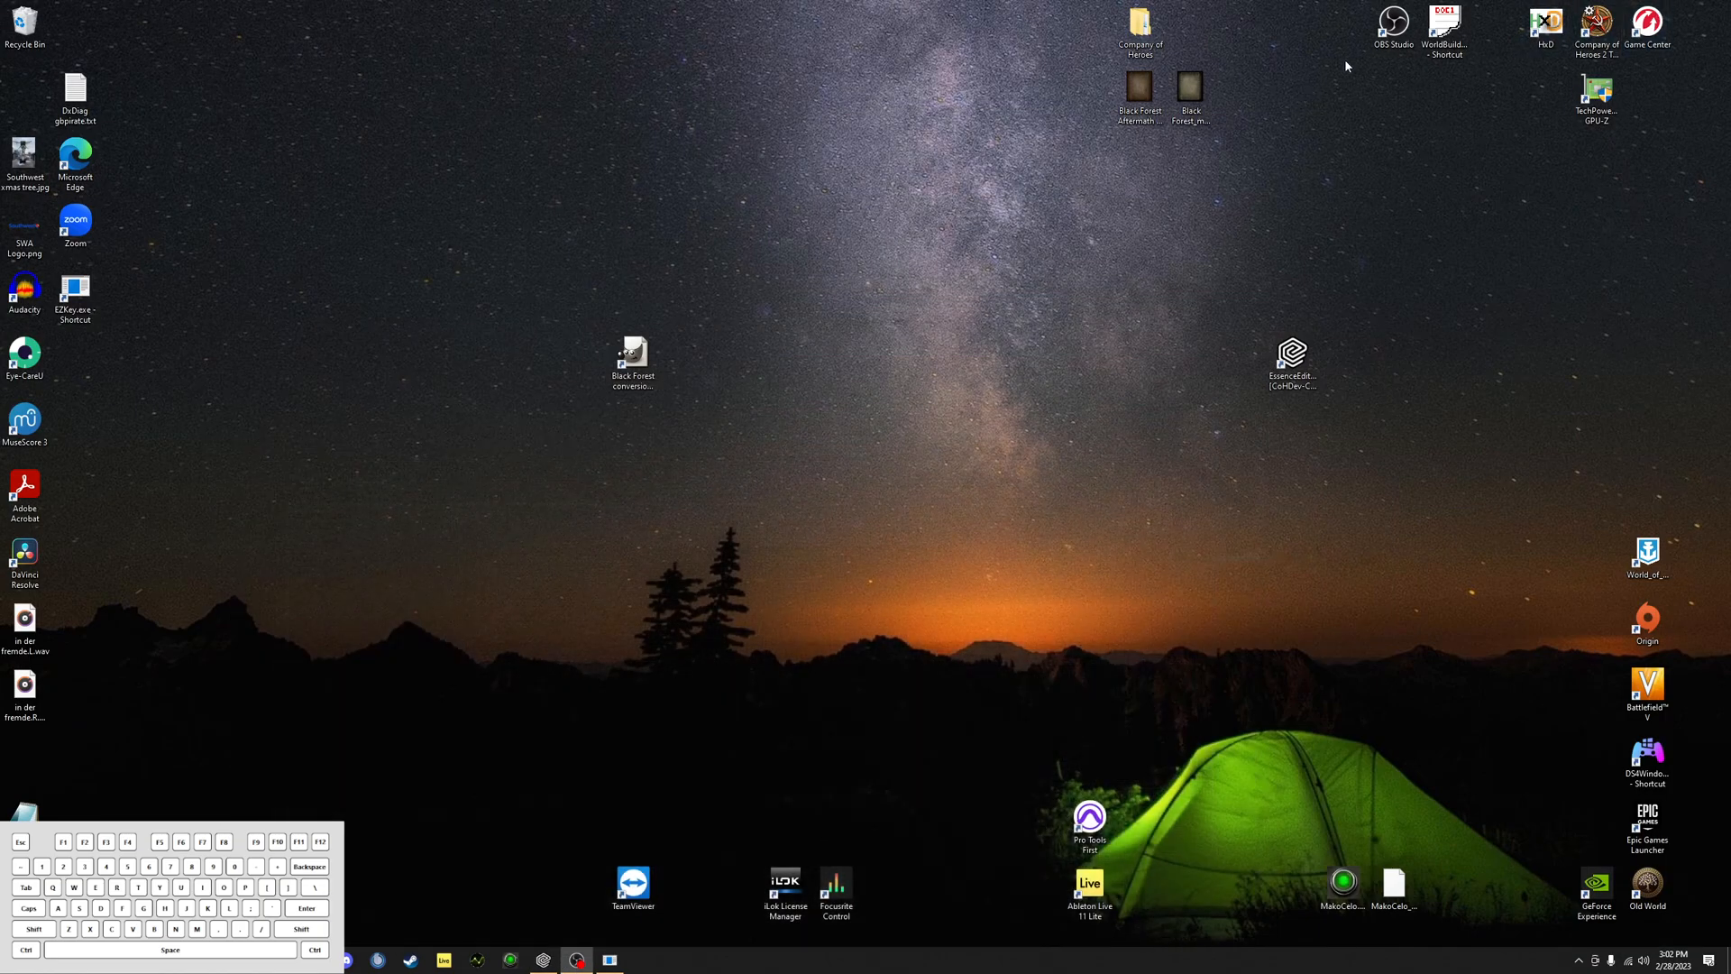
pyautogui.click(411, 960)
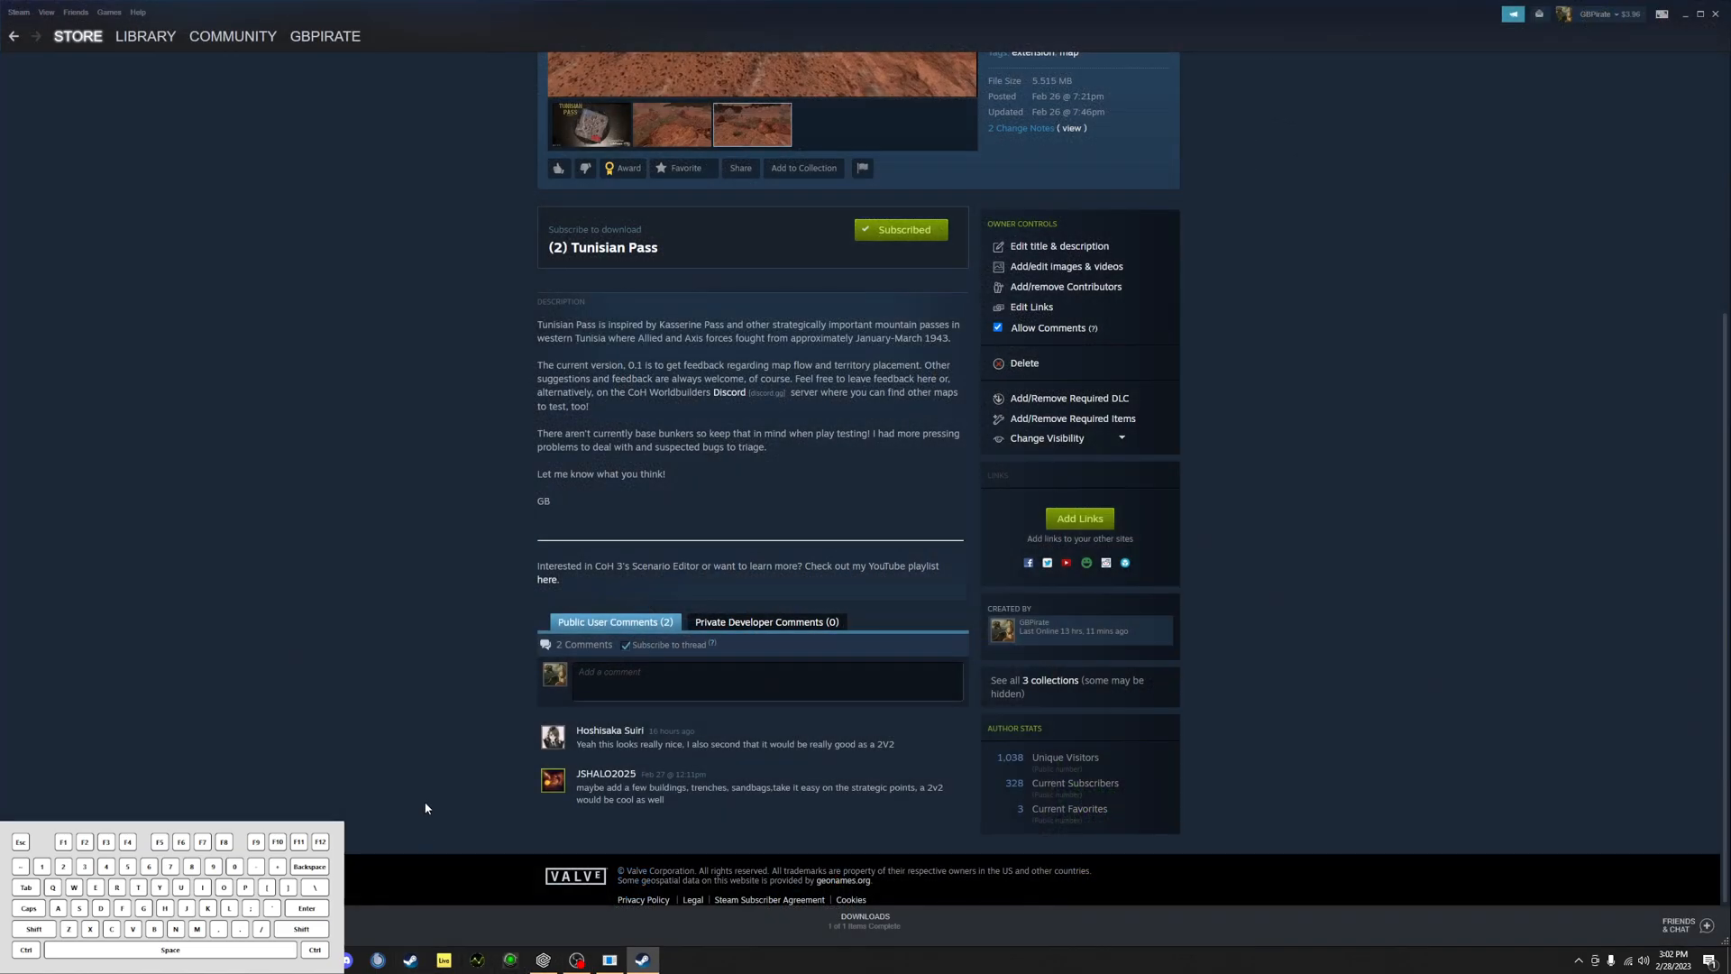
pyautogui.click(145, 36)
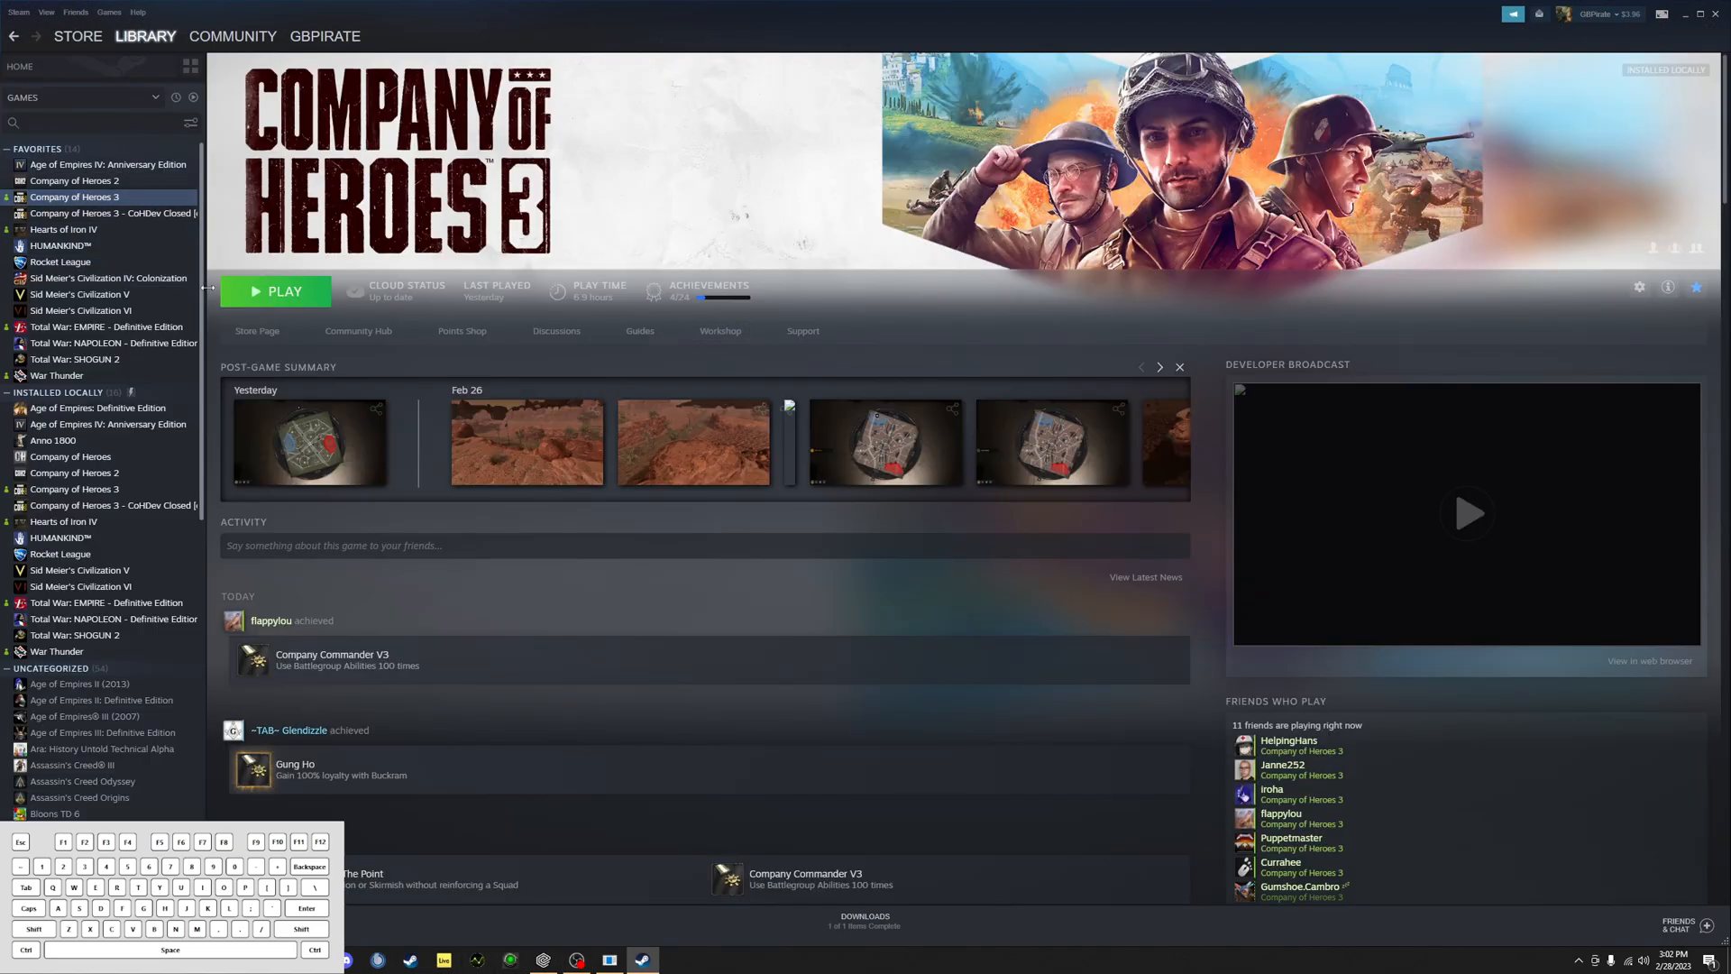
# Step: Launch Company of Heroes 3 and set up a skirmish on the local modded map Duplicate Black Forest
pyautogui.click(282, 297)
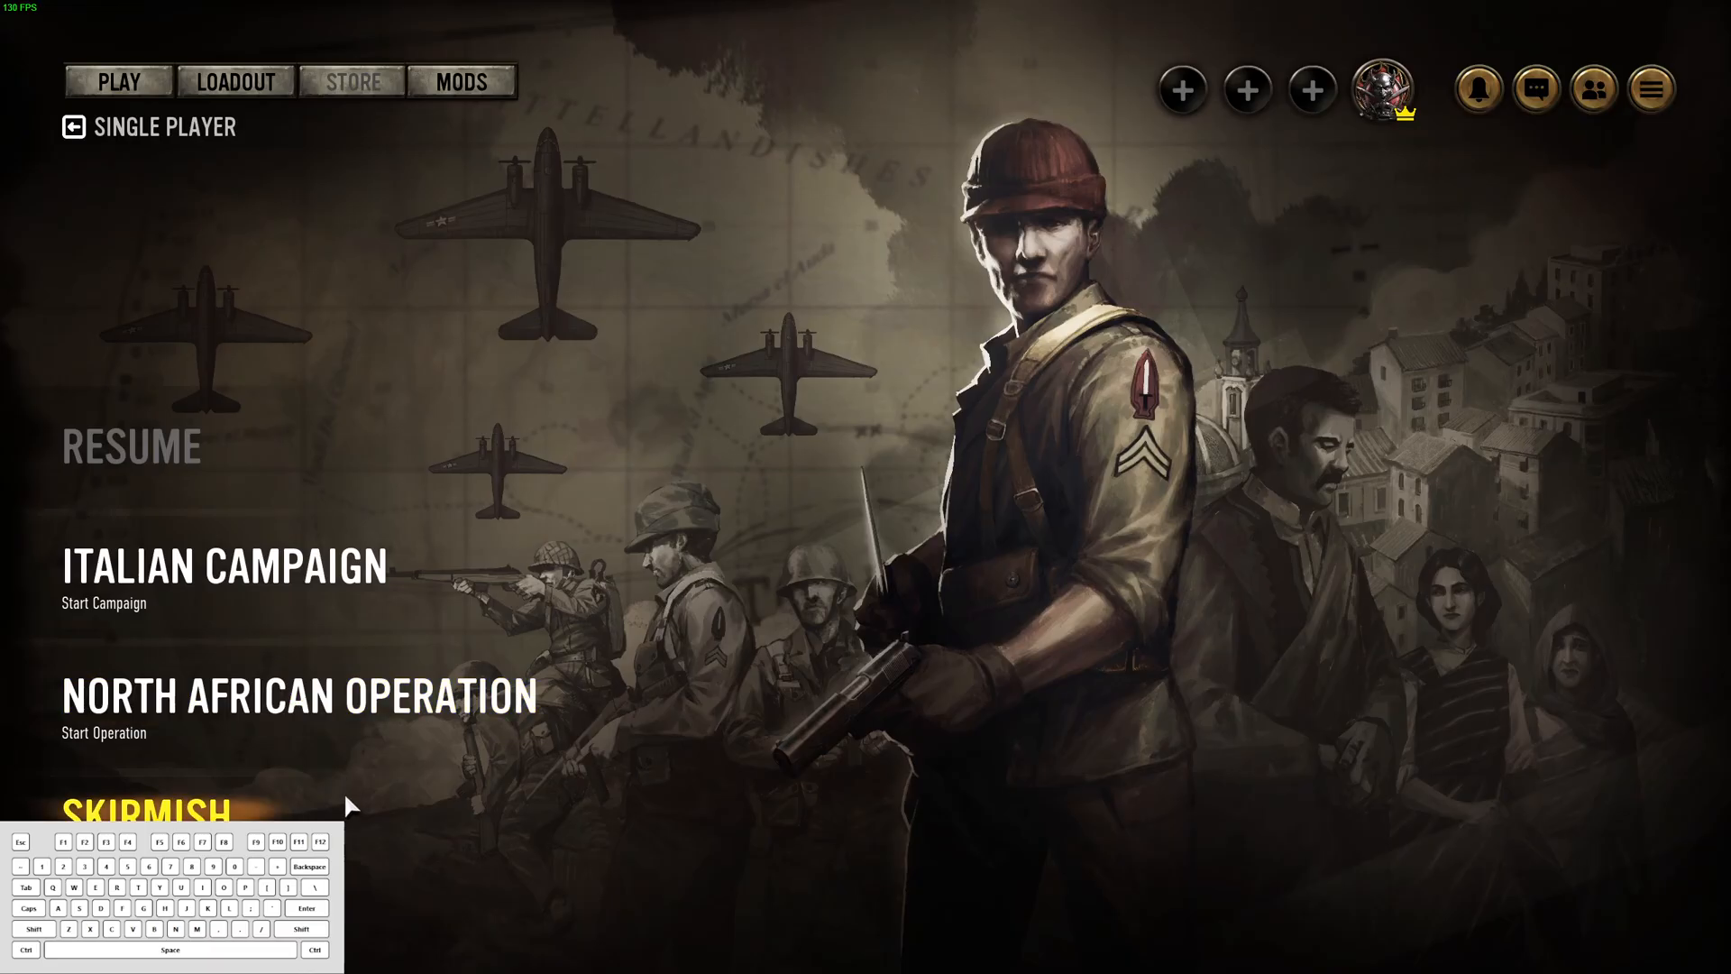
pyautogui.click(355, 814)
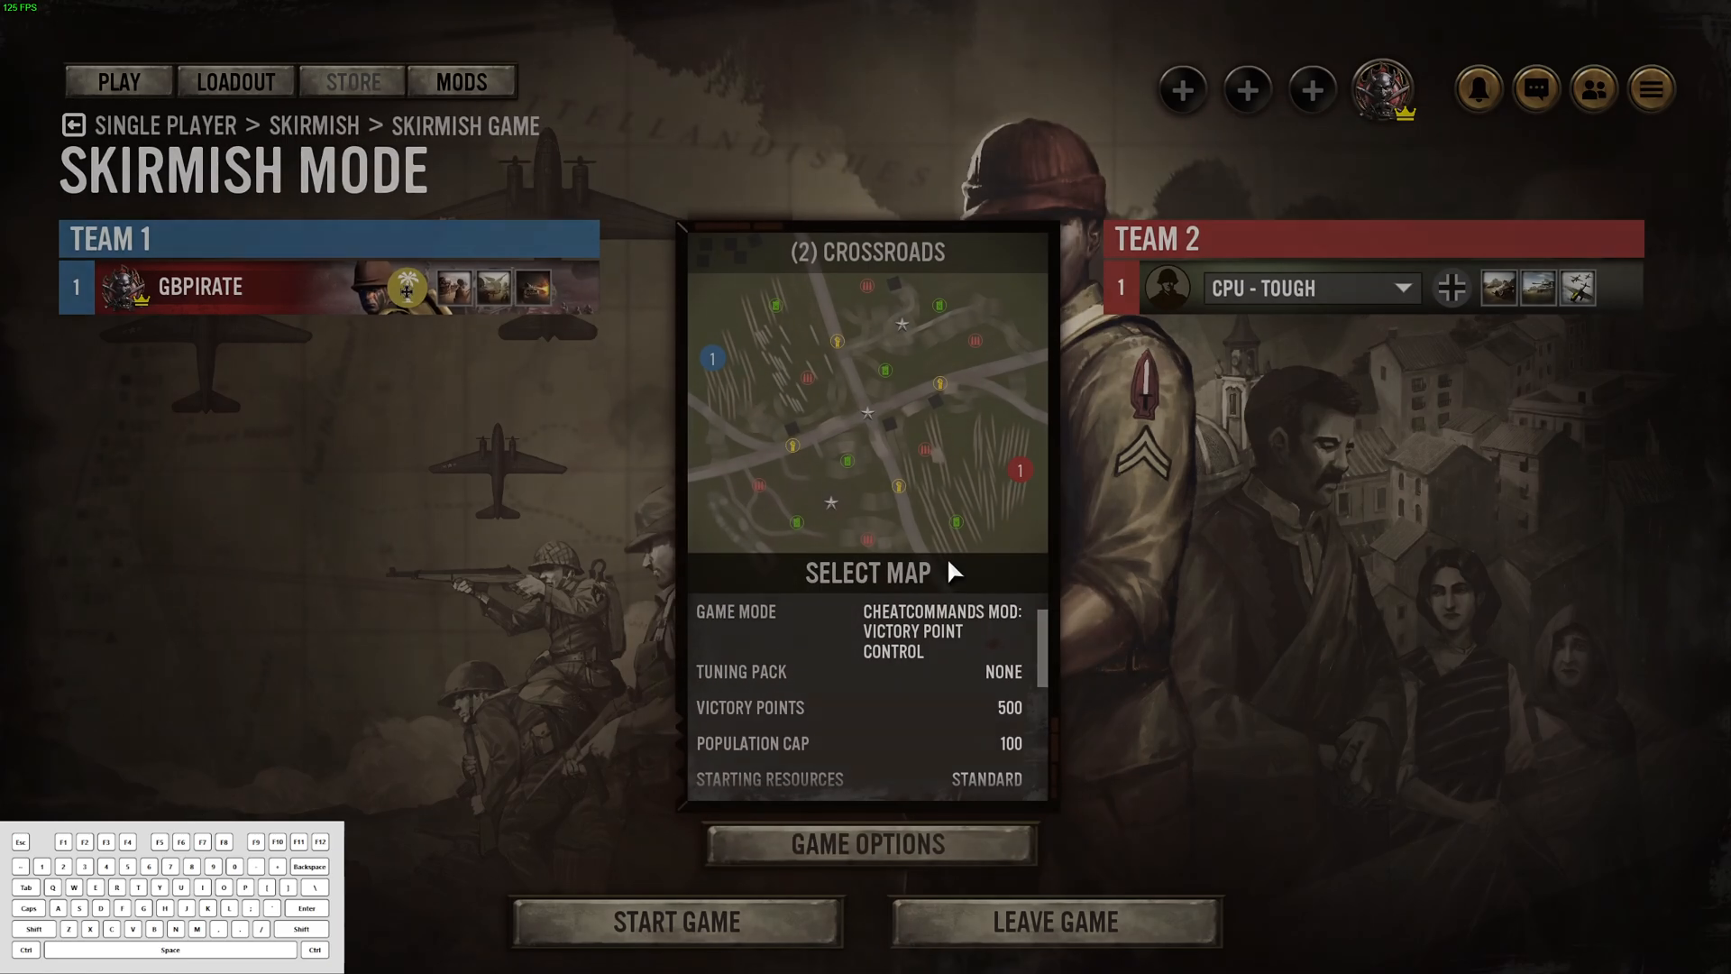
pyautogui.click(947, 556)
pyautogui.click(415, 238)
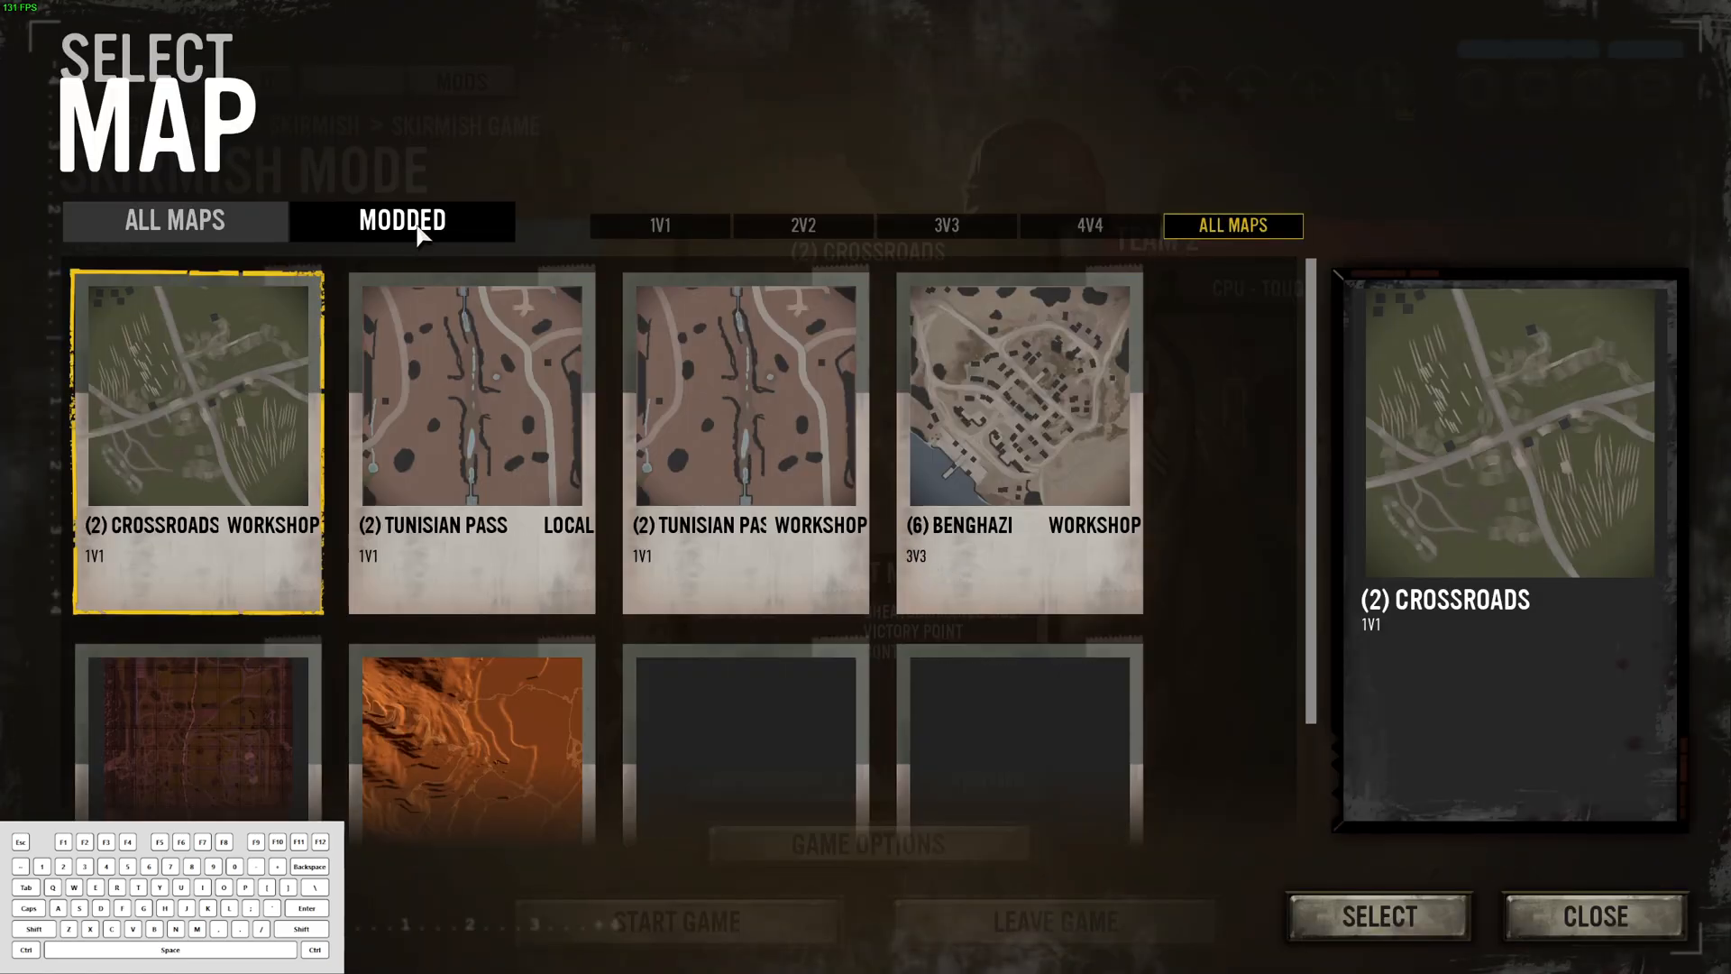
pyautogui.scroll(-1, 400, 283)
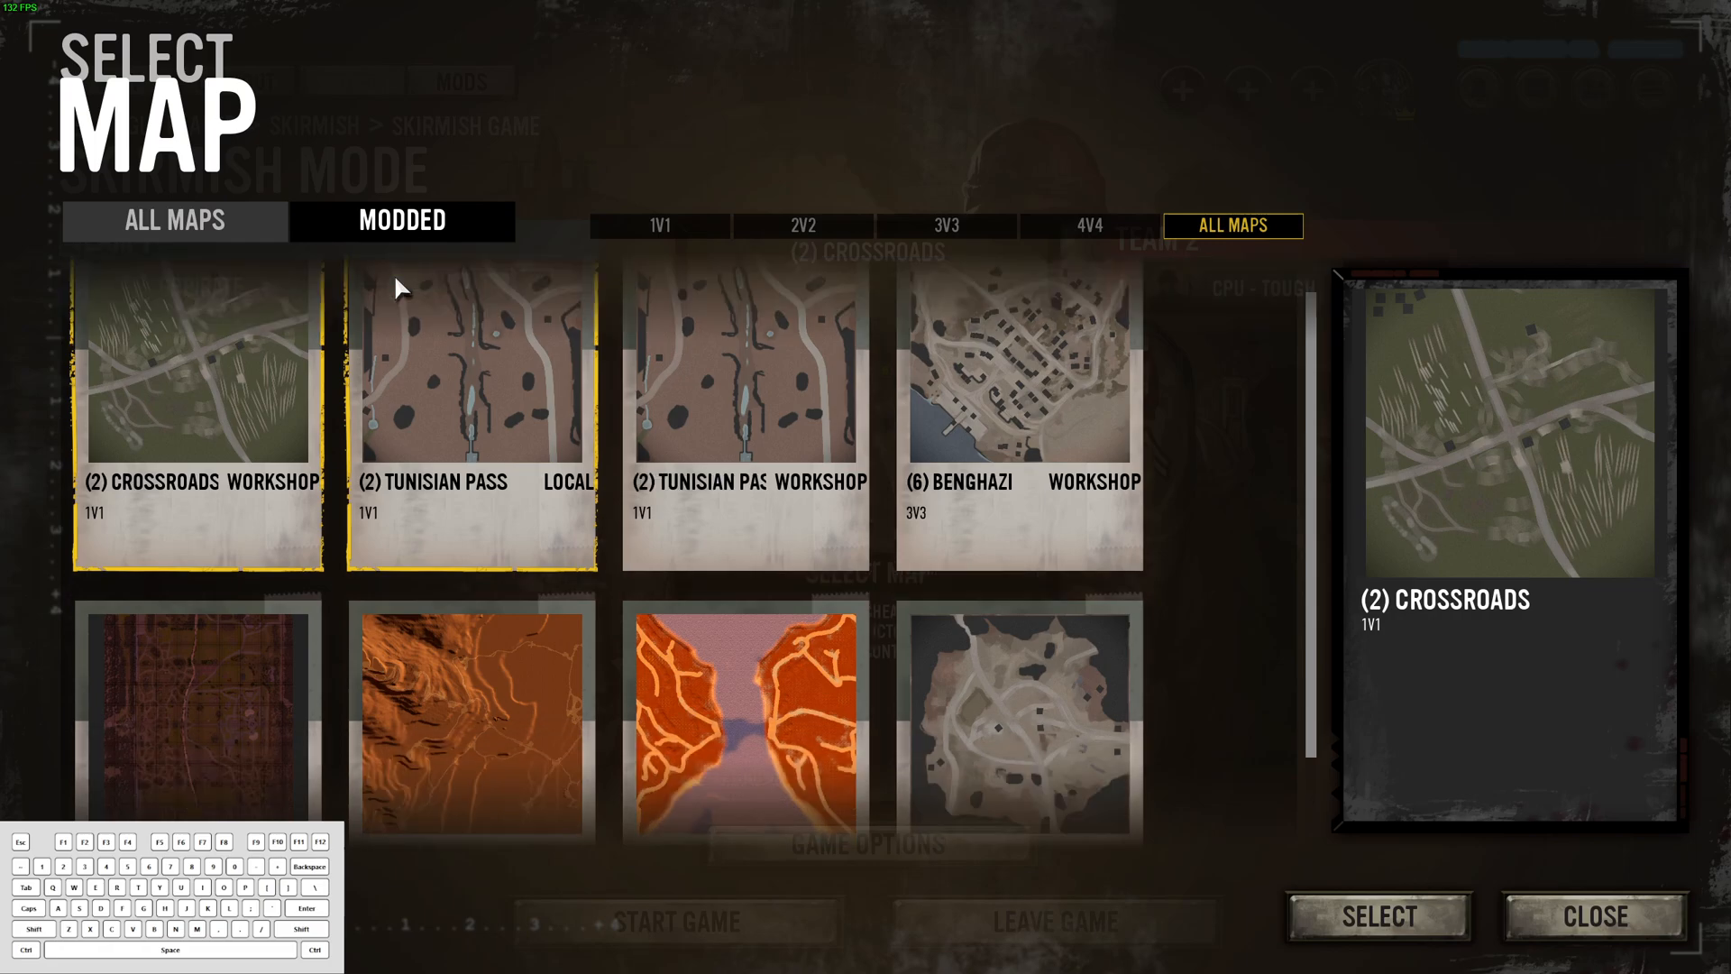
pyautogui.scroll(-1, 451, 352)
pyautogui.scroll(-1, 460, 365)
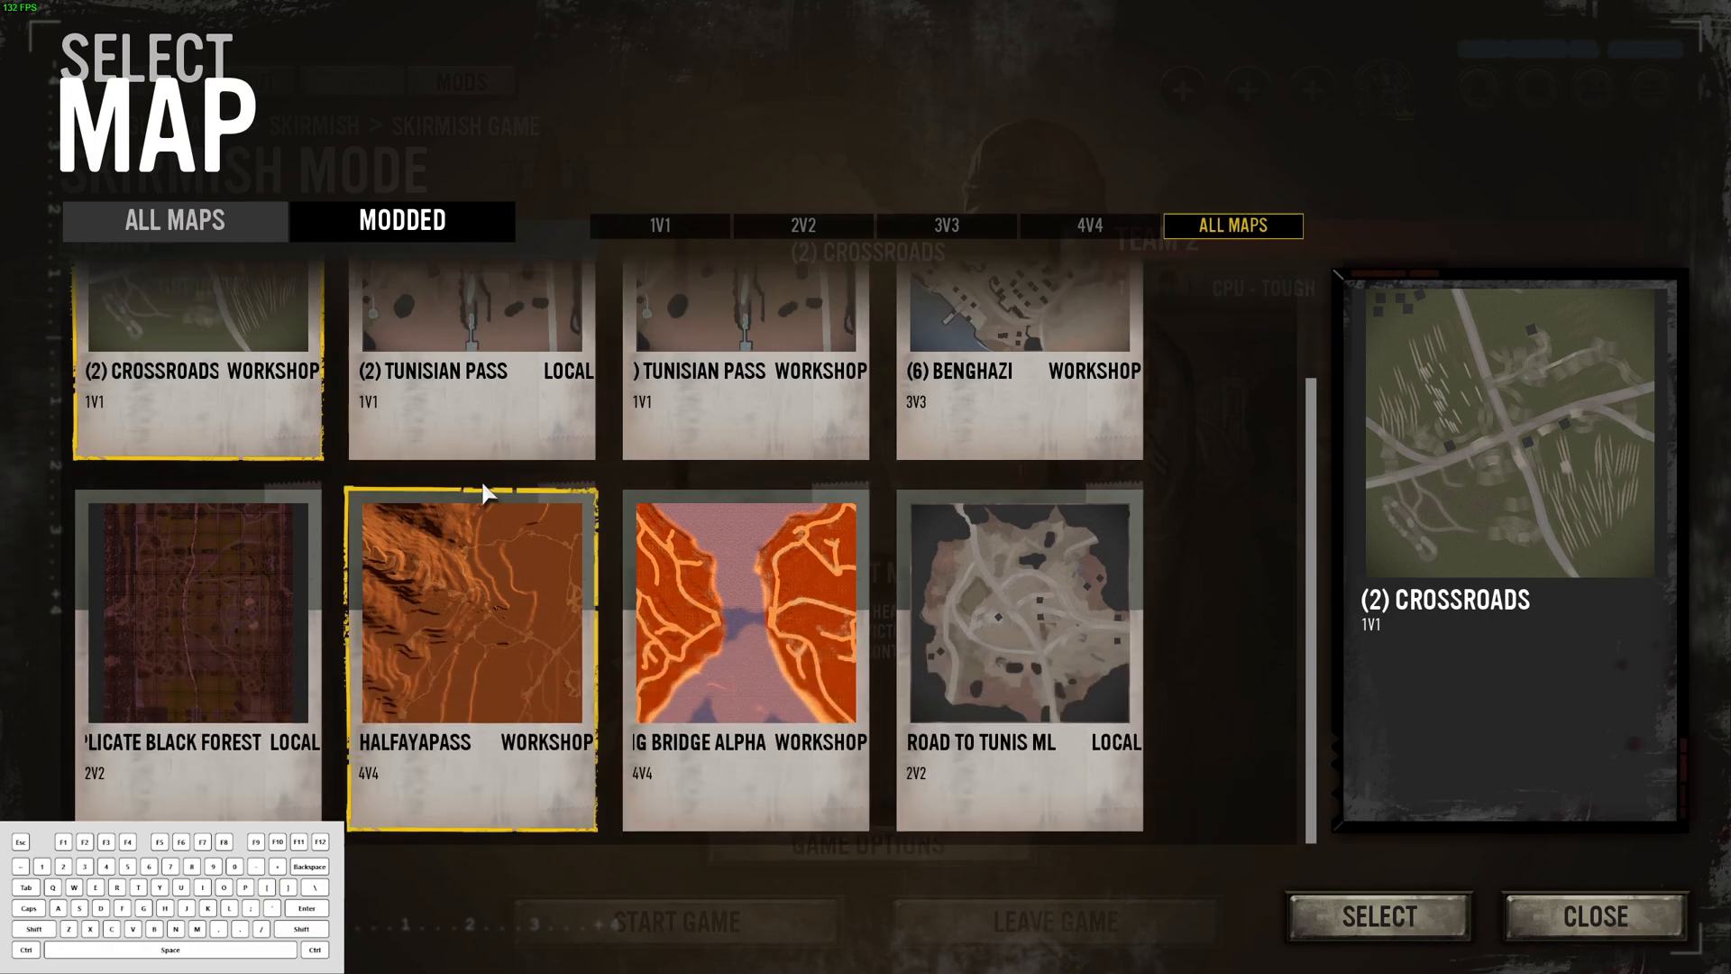
pyautogui.click(233, 584)
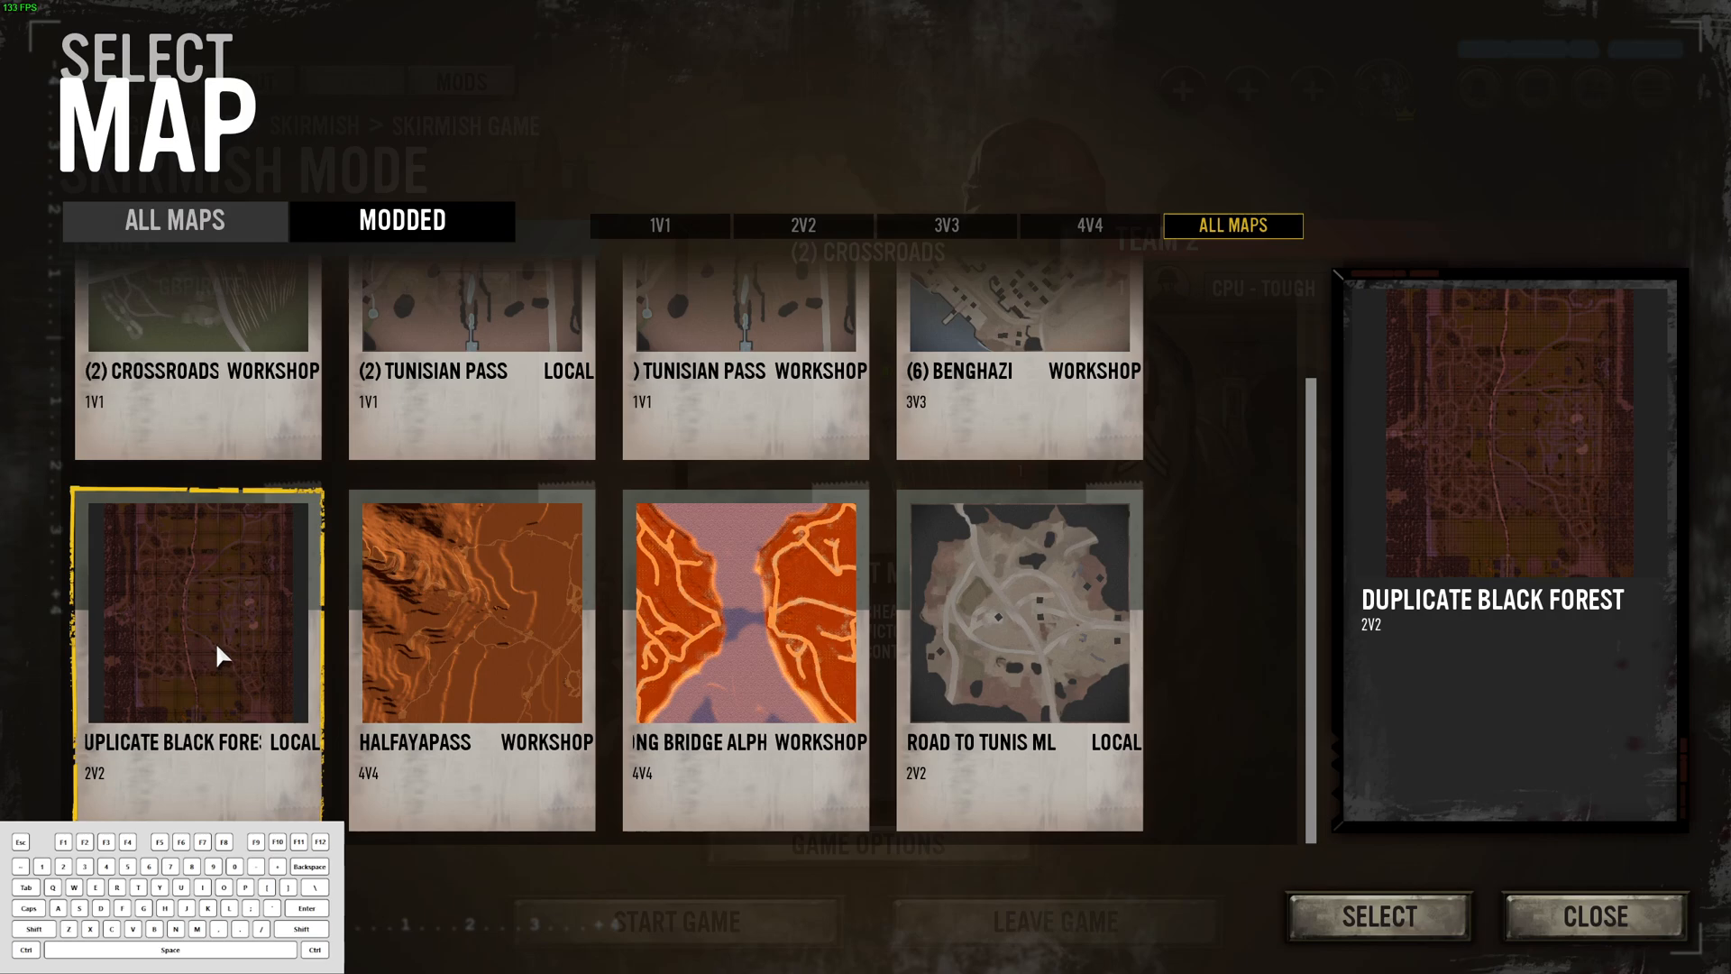
pyautogui.click(1414, 916)
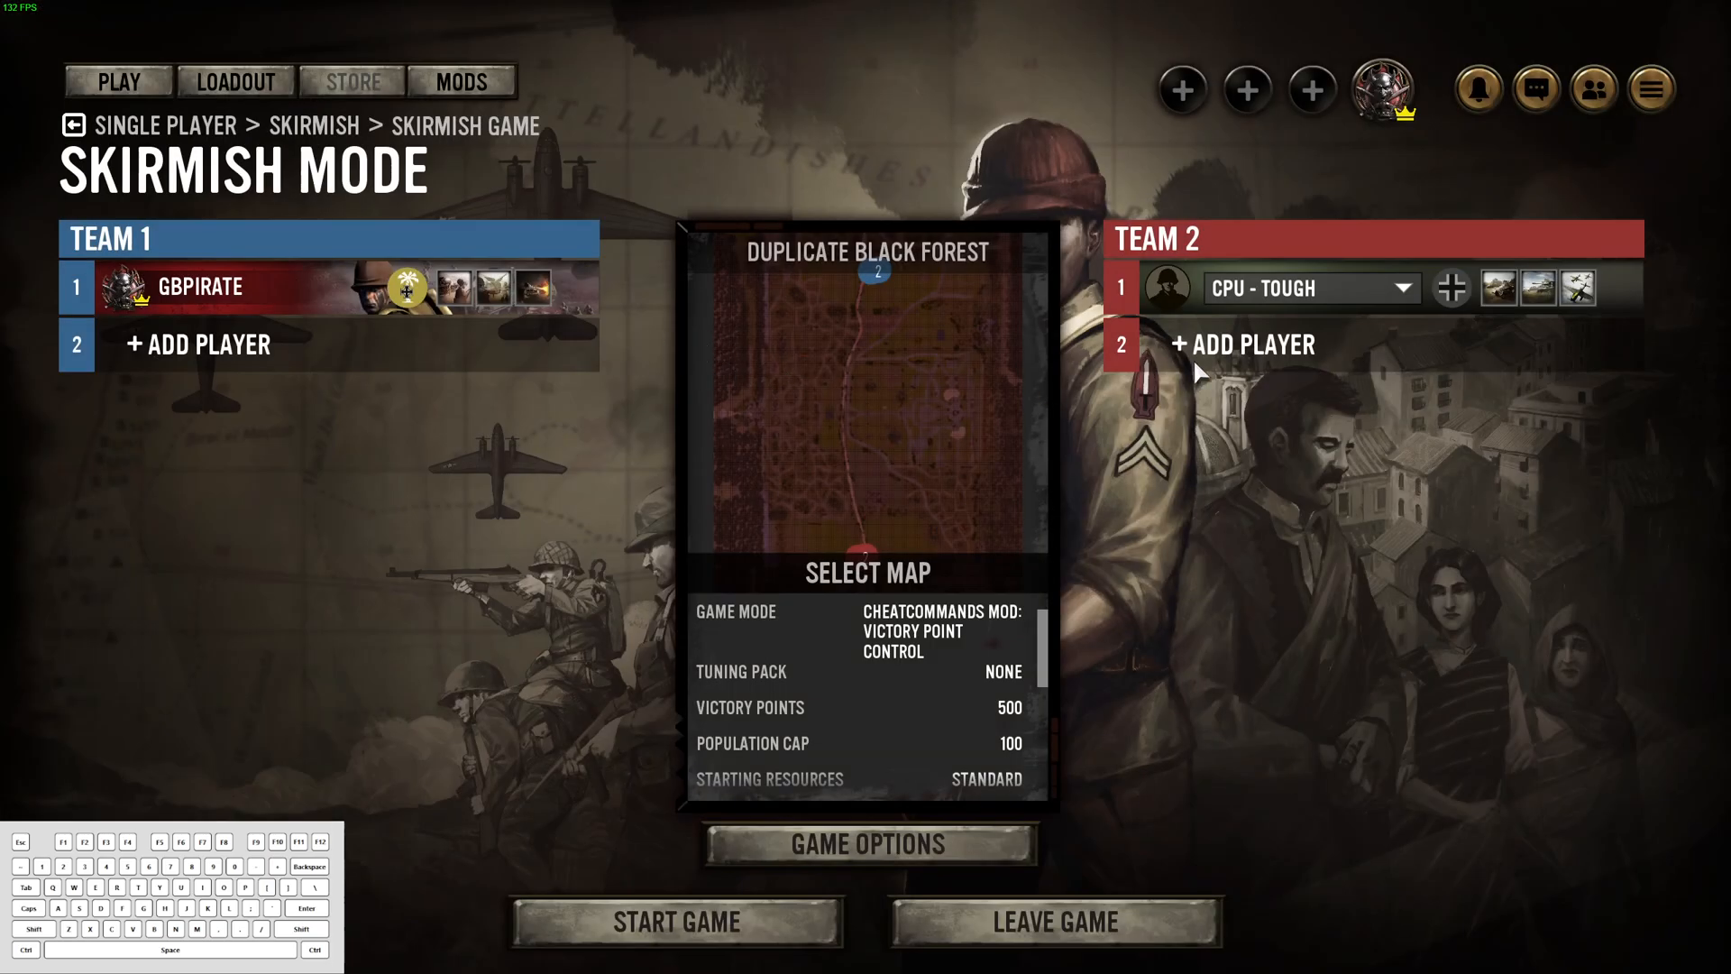
# Step: Choose CheatCommands Mod: Victory Point Control as the game mode, save the game settings and start the skirmish
pyautogui.click(929, 844)
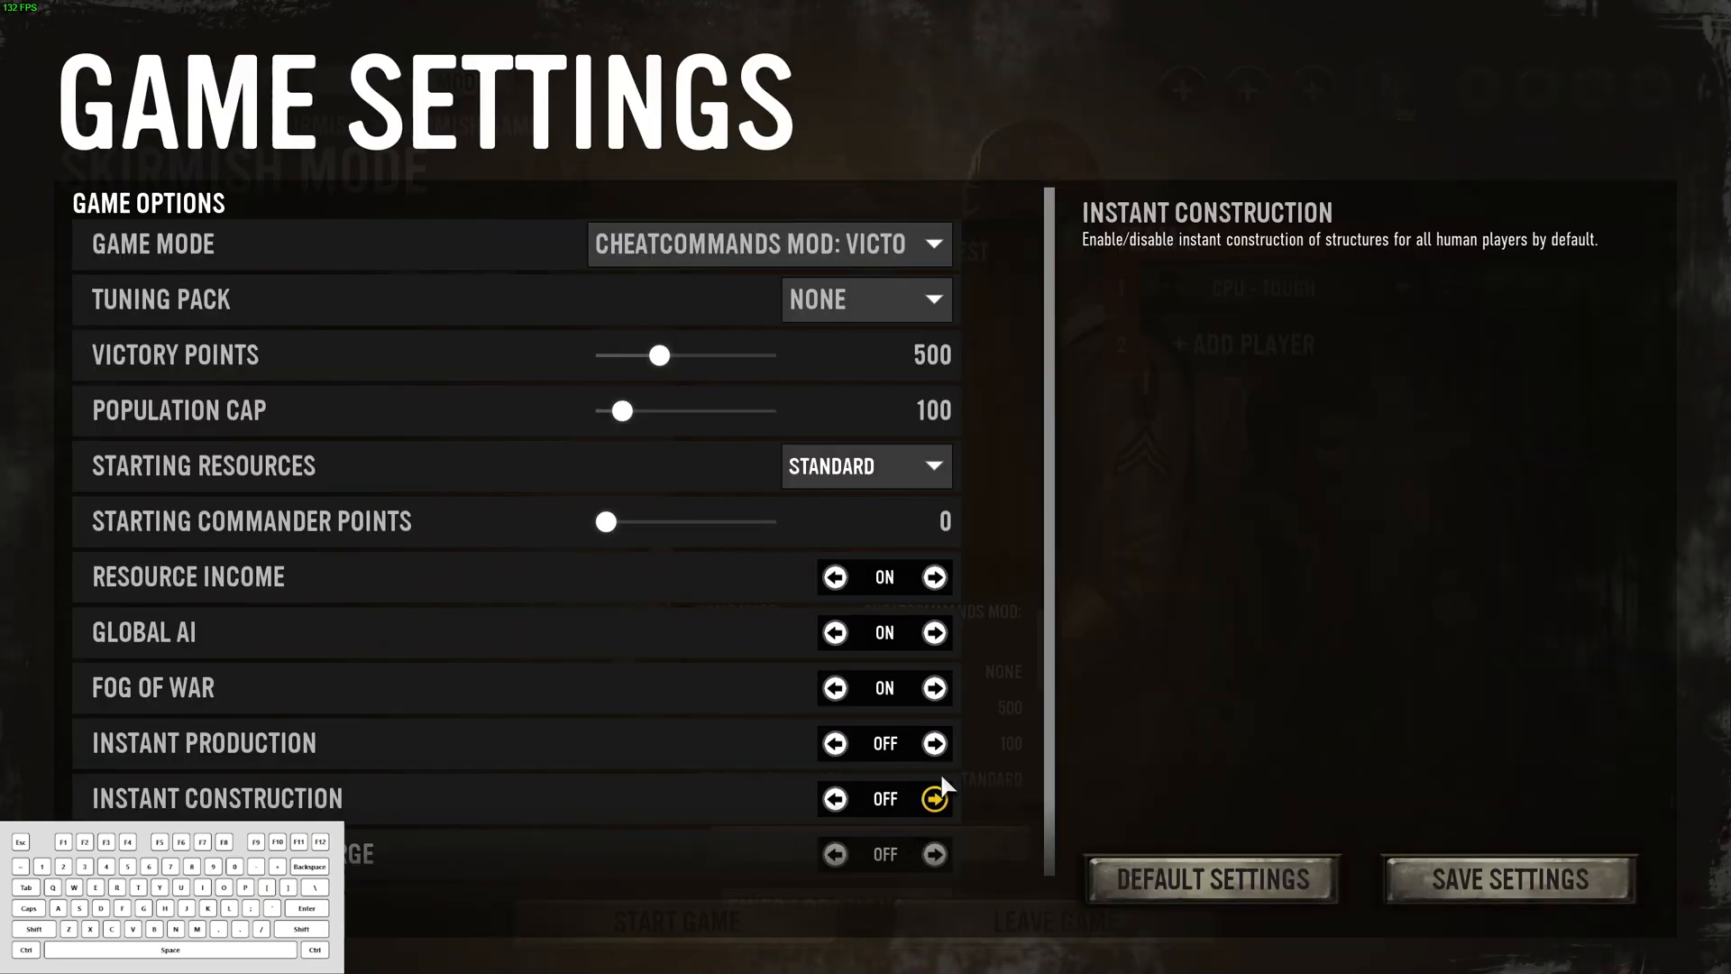
pyautogui.click(828, 257)
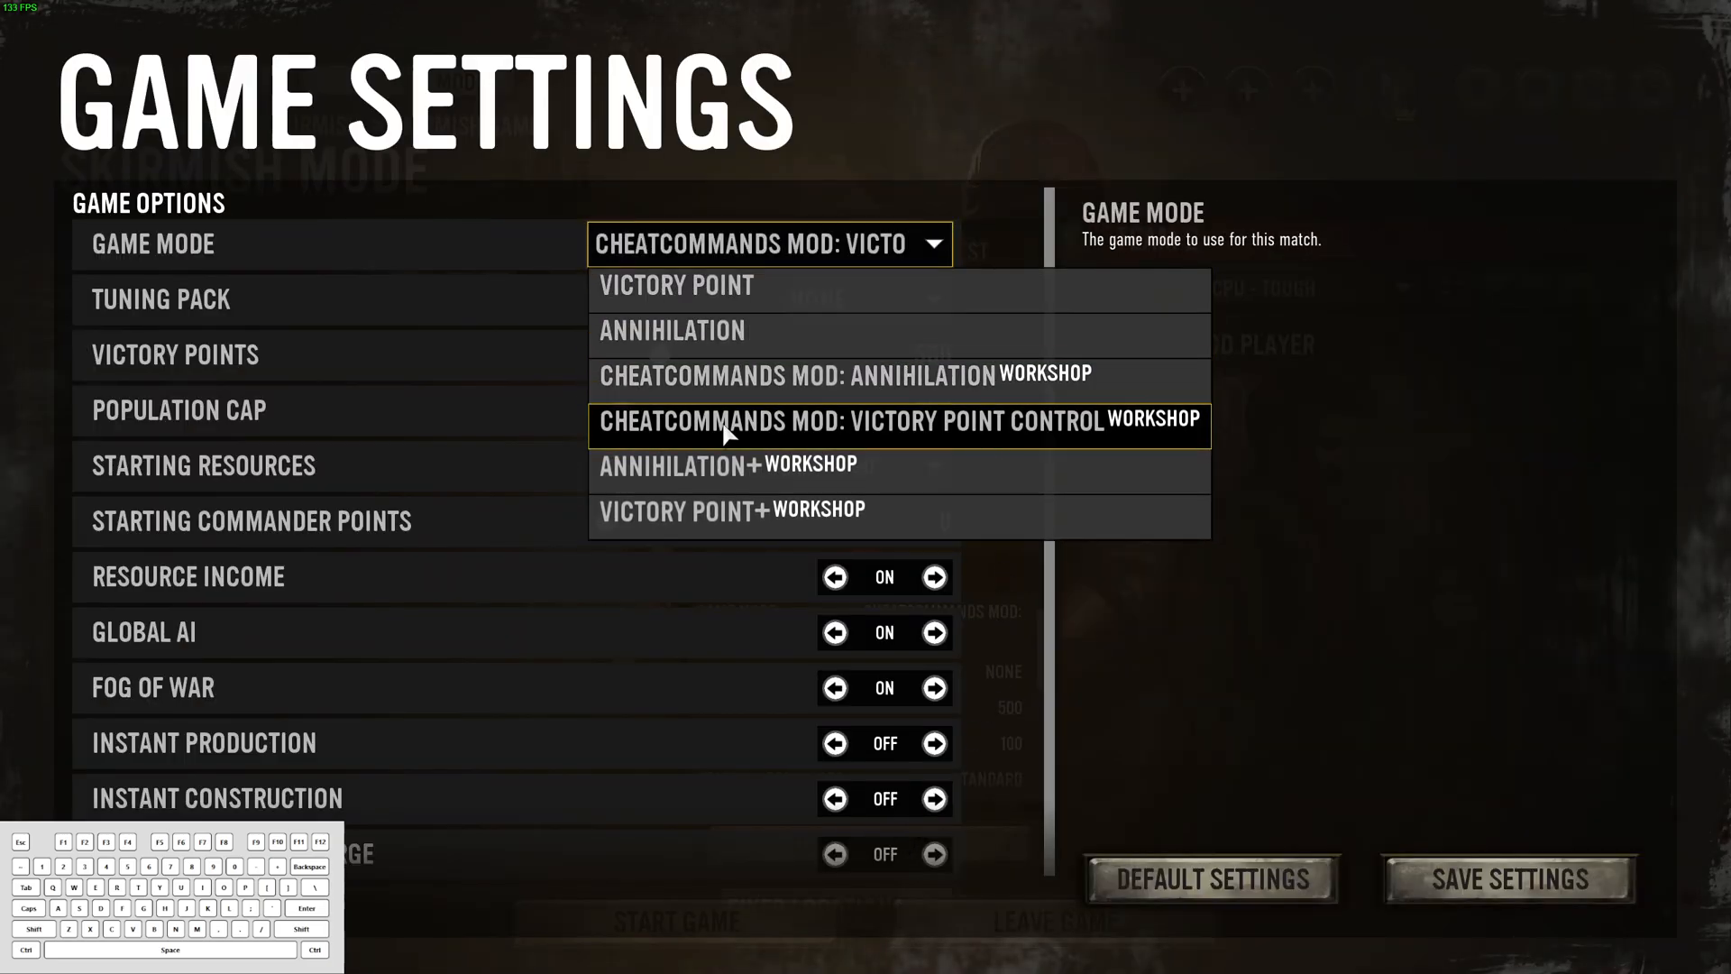
pyautogui.click(1013, 425)
pyautogui.click(1434, 873)
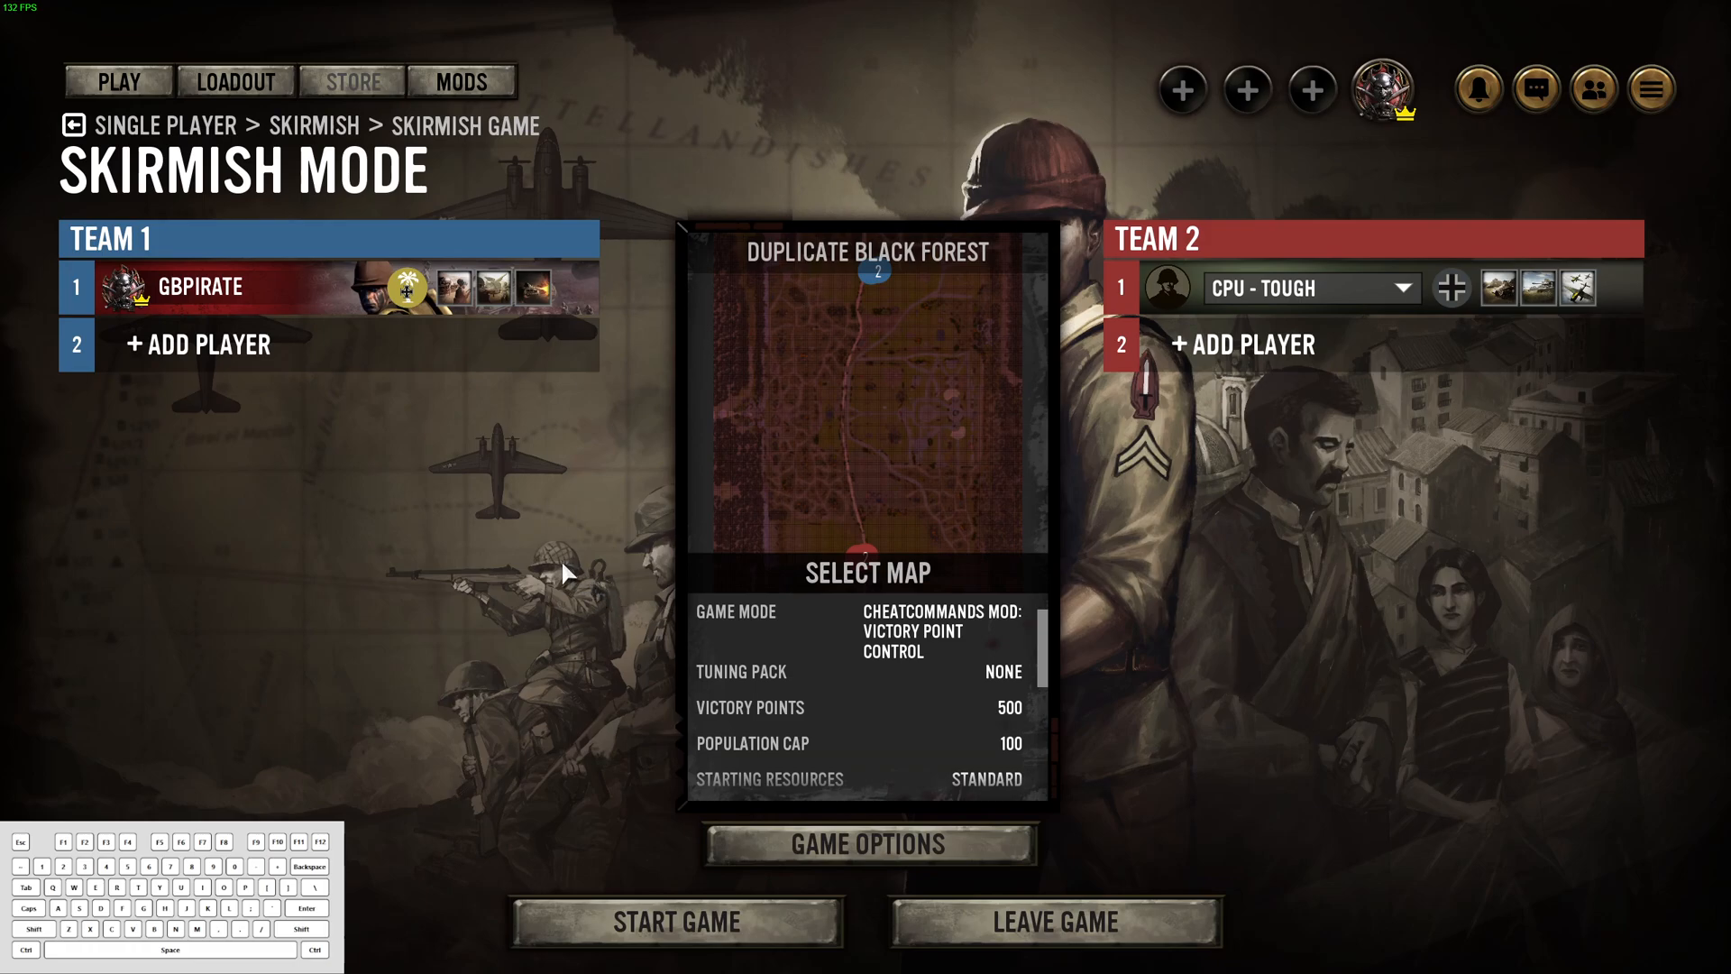
pyautogui.click(689, 922)
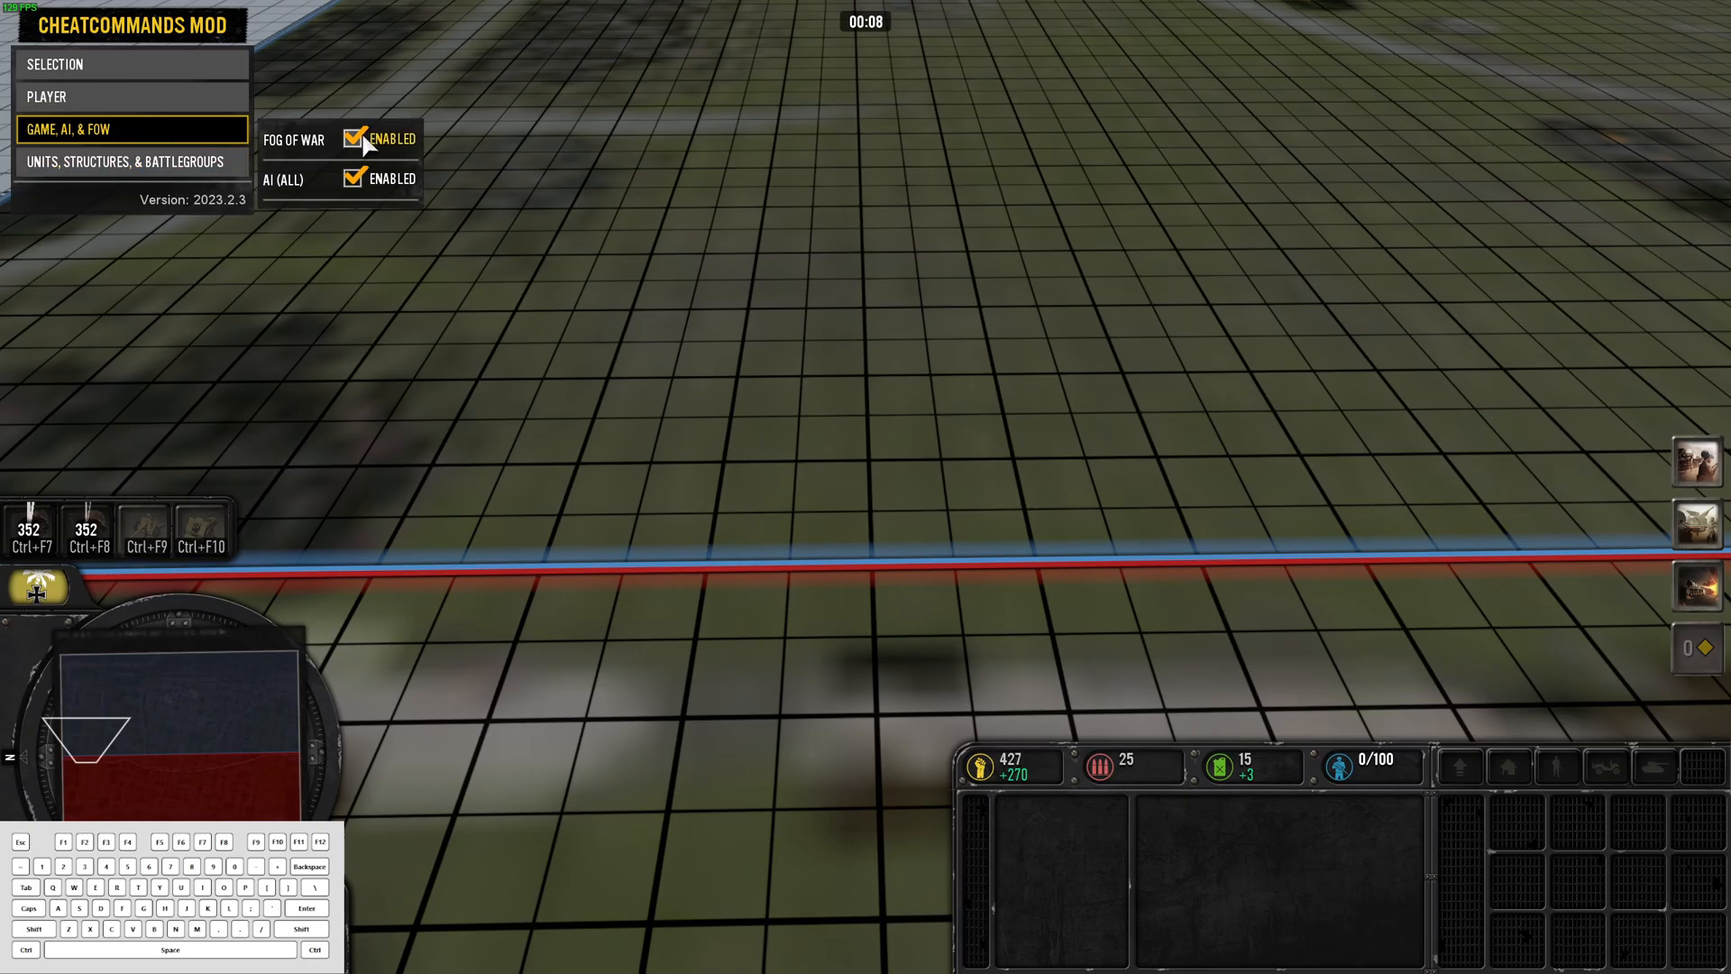
# Step: Turn off the fog of war for the match in the CheatCommands mod options
pyautogui.click(361, 138)
pyautogui.click(360, 137)
pyautogui.click(361, 138)
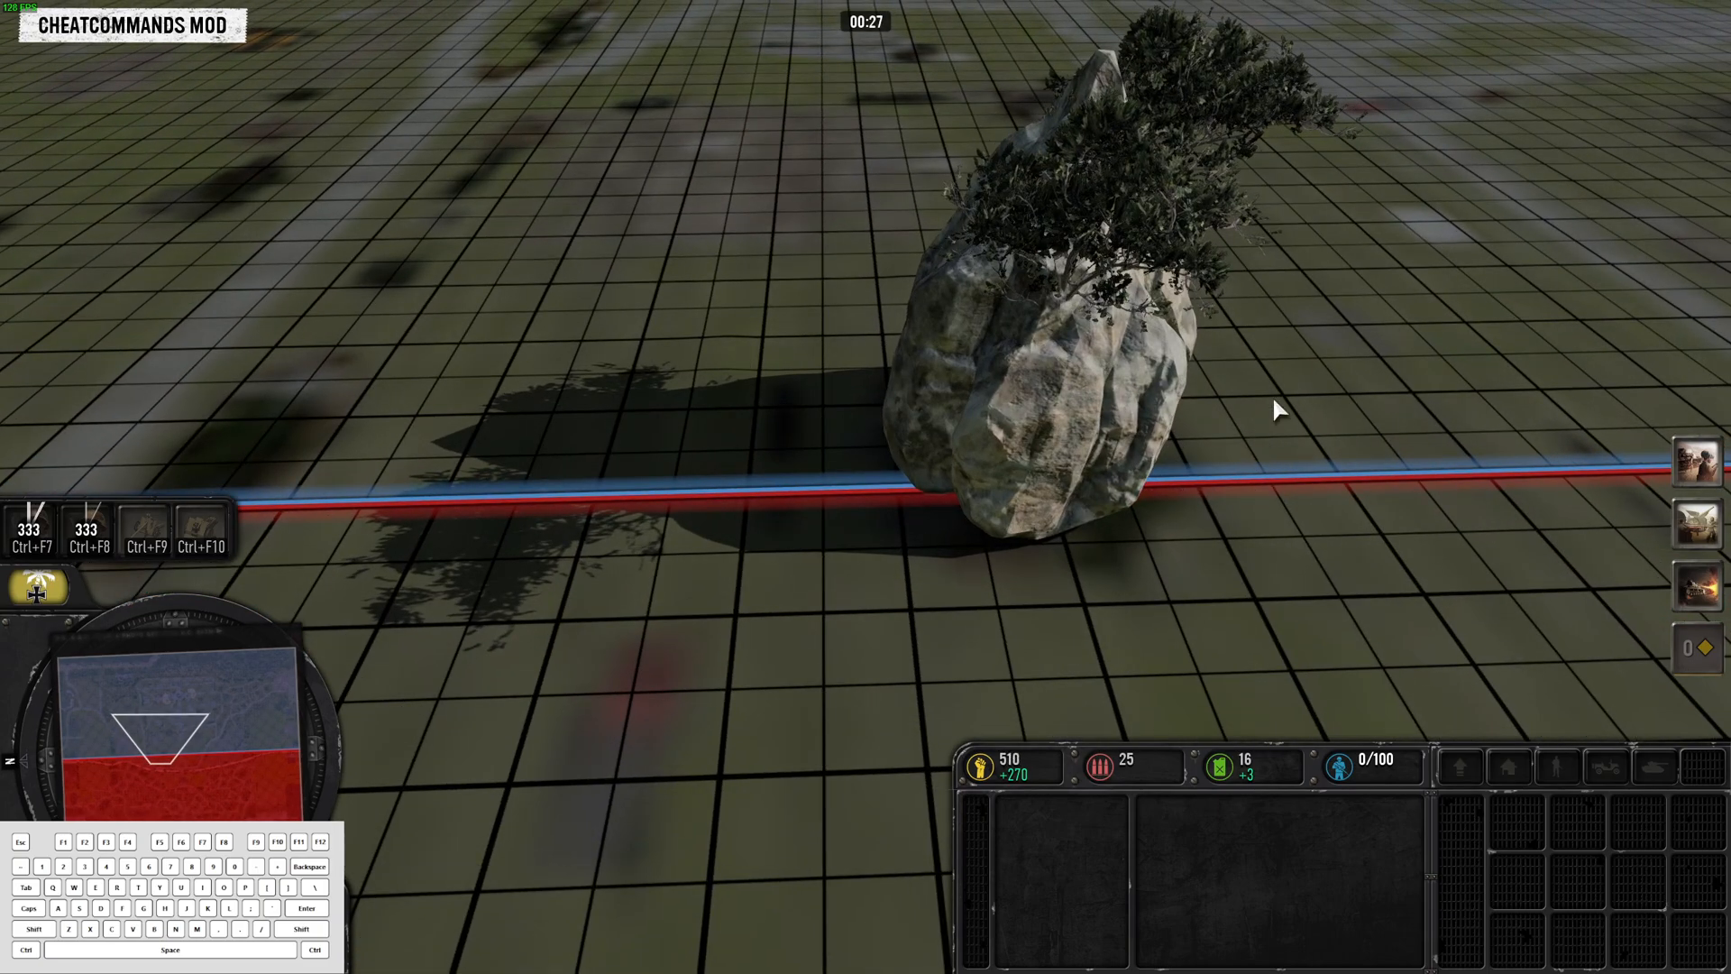
# Step: Hide the game interface with screenshot mode and examine the lighting on the rock and terrain from several angles
pyautogui.moveTo(1274, 401); pyautogui.dragTo(1286, 380, button='middle')
pyautogui.press('ctrl')
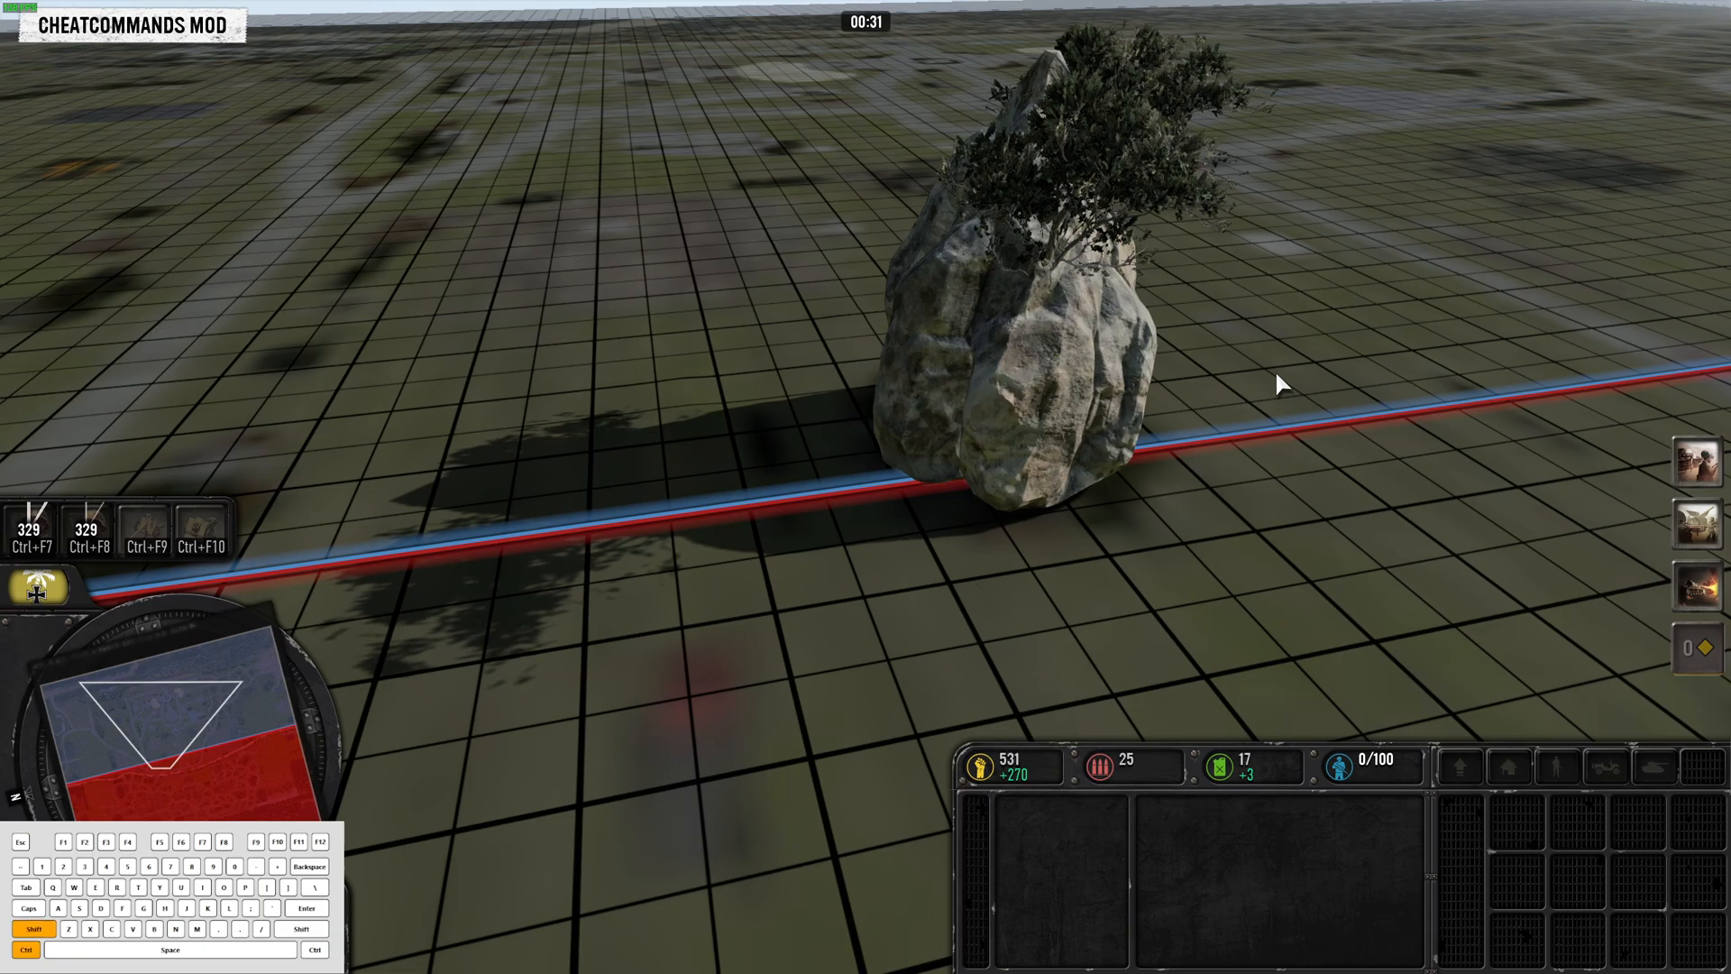
pyautogui.hotkey('ctrl', 'shift', '/')
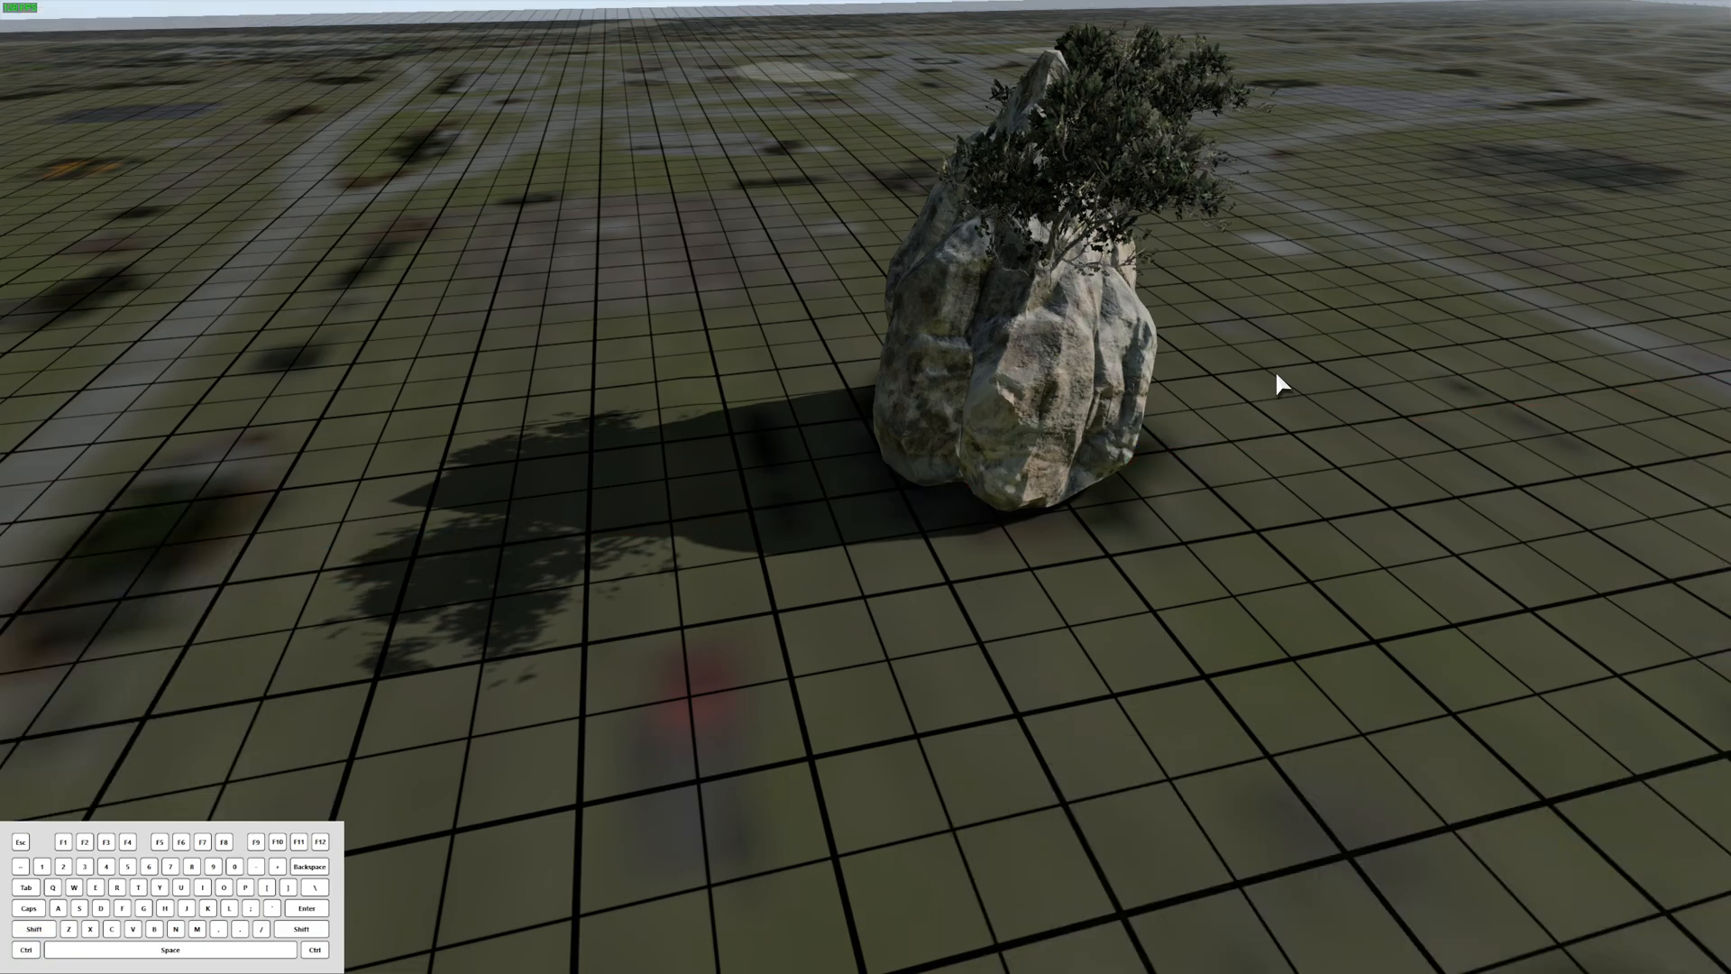
pyautogui.moveTo(1287, 358); pyautogui.dragTo(1076, 630, button='middle')
pyautogui.moveTo(1595, 273); pyautogui.dragTo(1528, 274, button='middle')
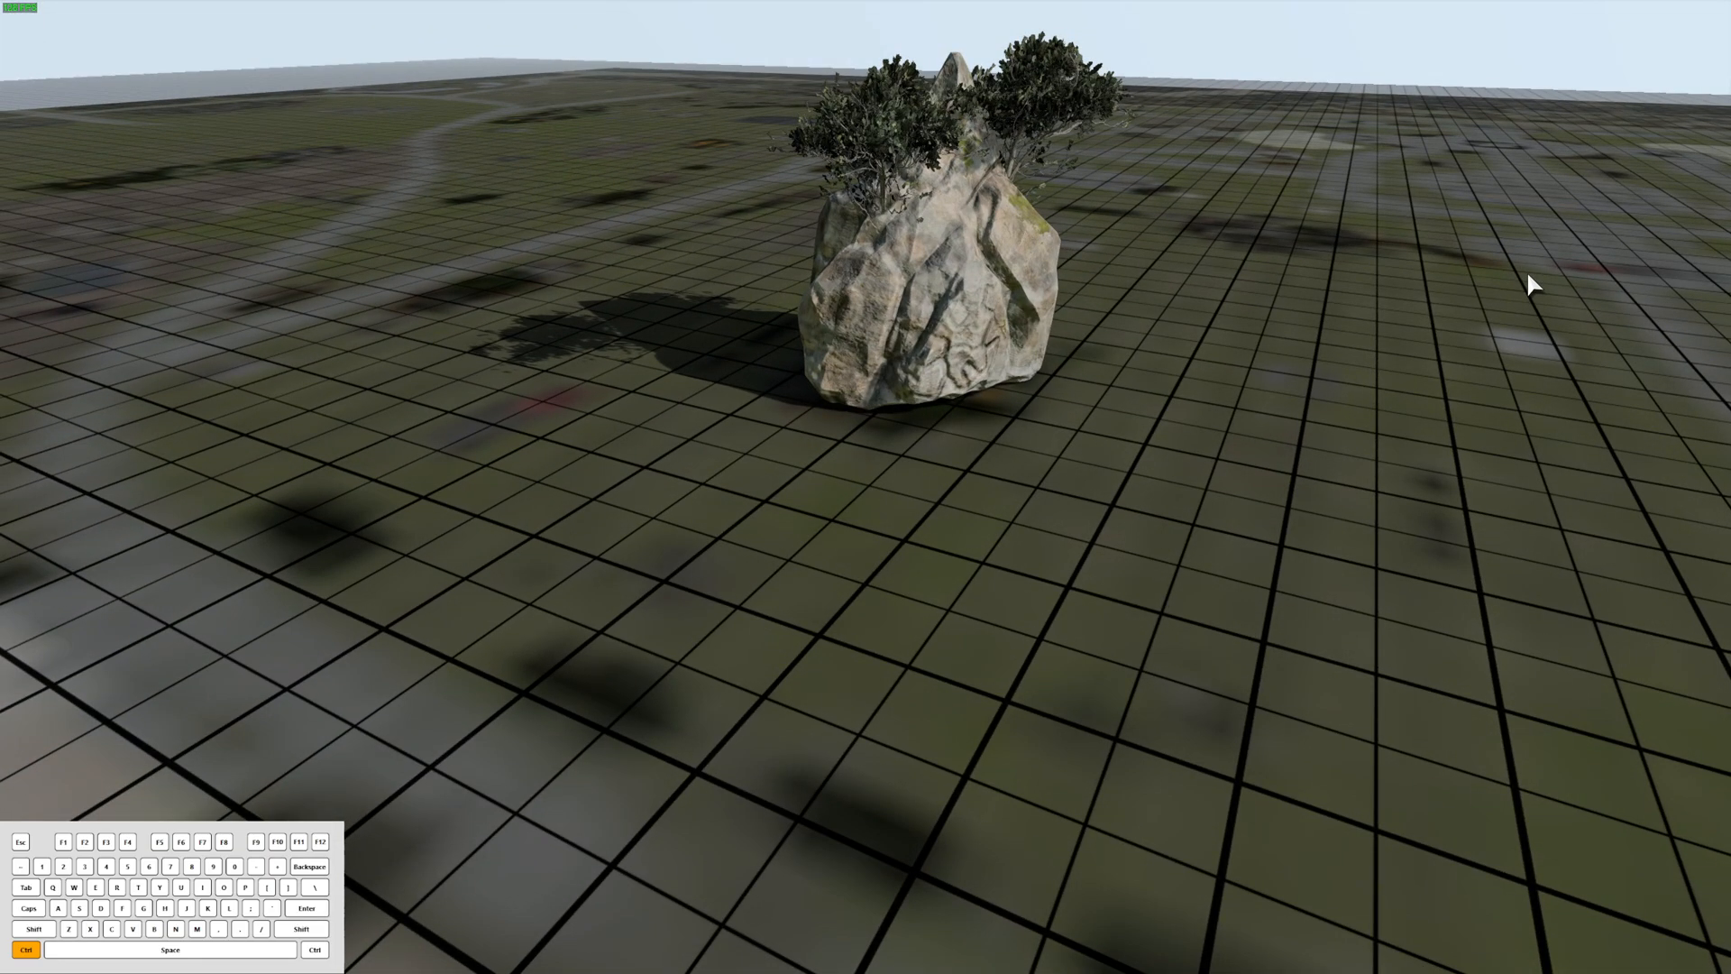
# Step: Look up the Toggle Screenshot Mode binding in the game's control remapping under the Default 1 profile, and close the key bindings
pyautogui.press('Escape')
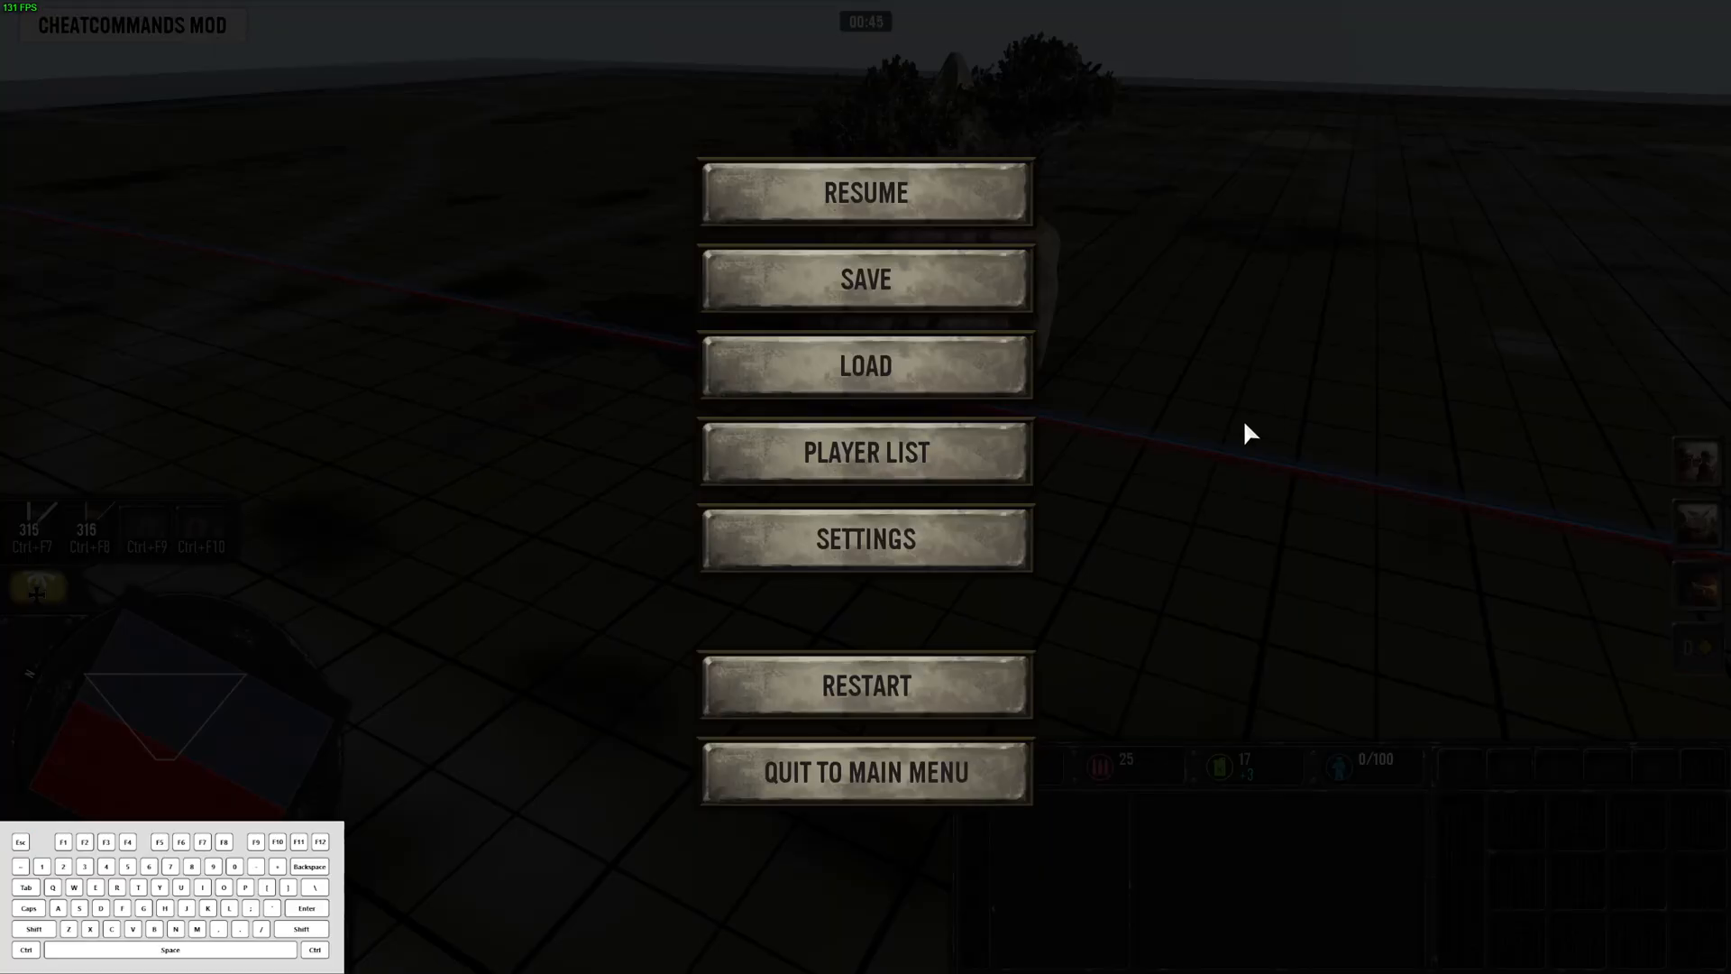
pyautogui.click(936, 559)
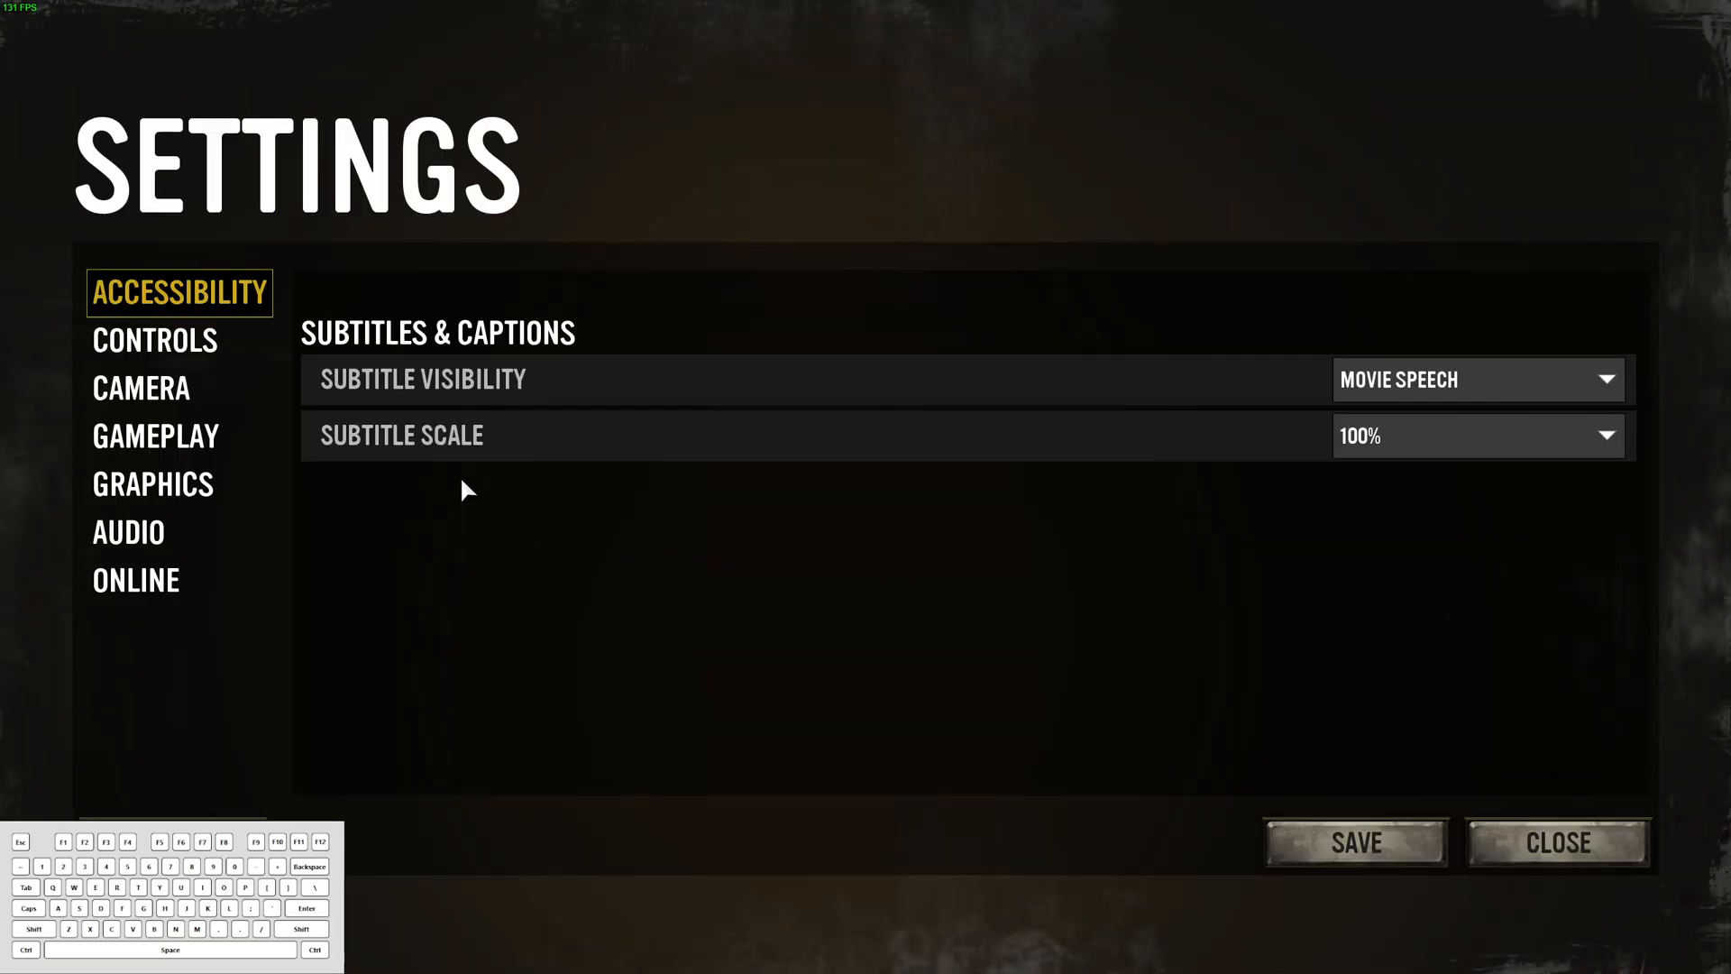
pyautogui.click(214, 339)
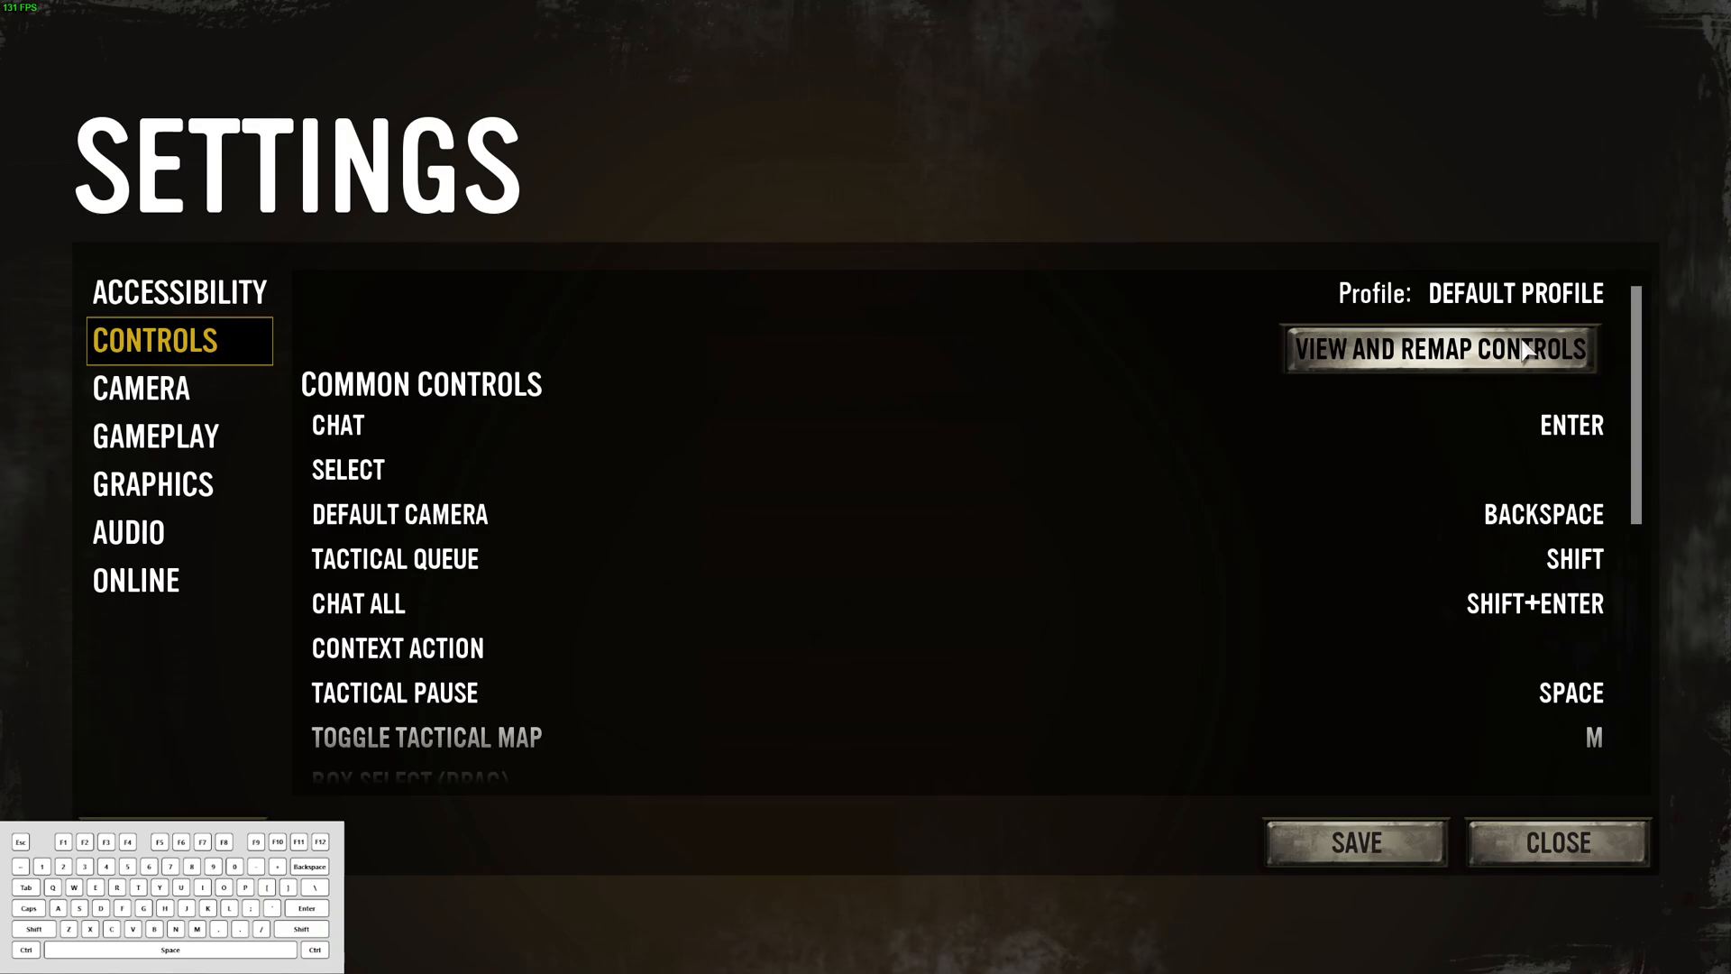
pyautogui.click(1526, 350)
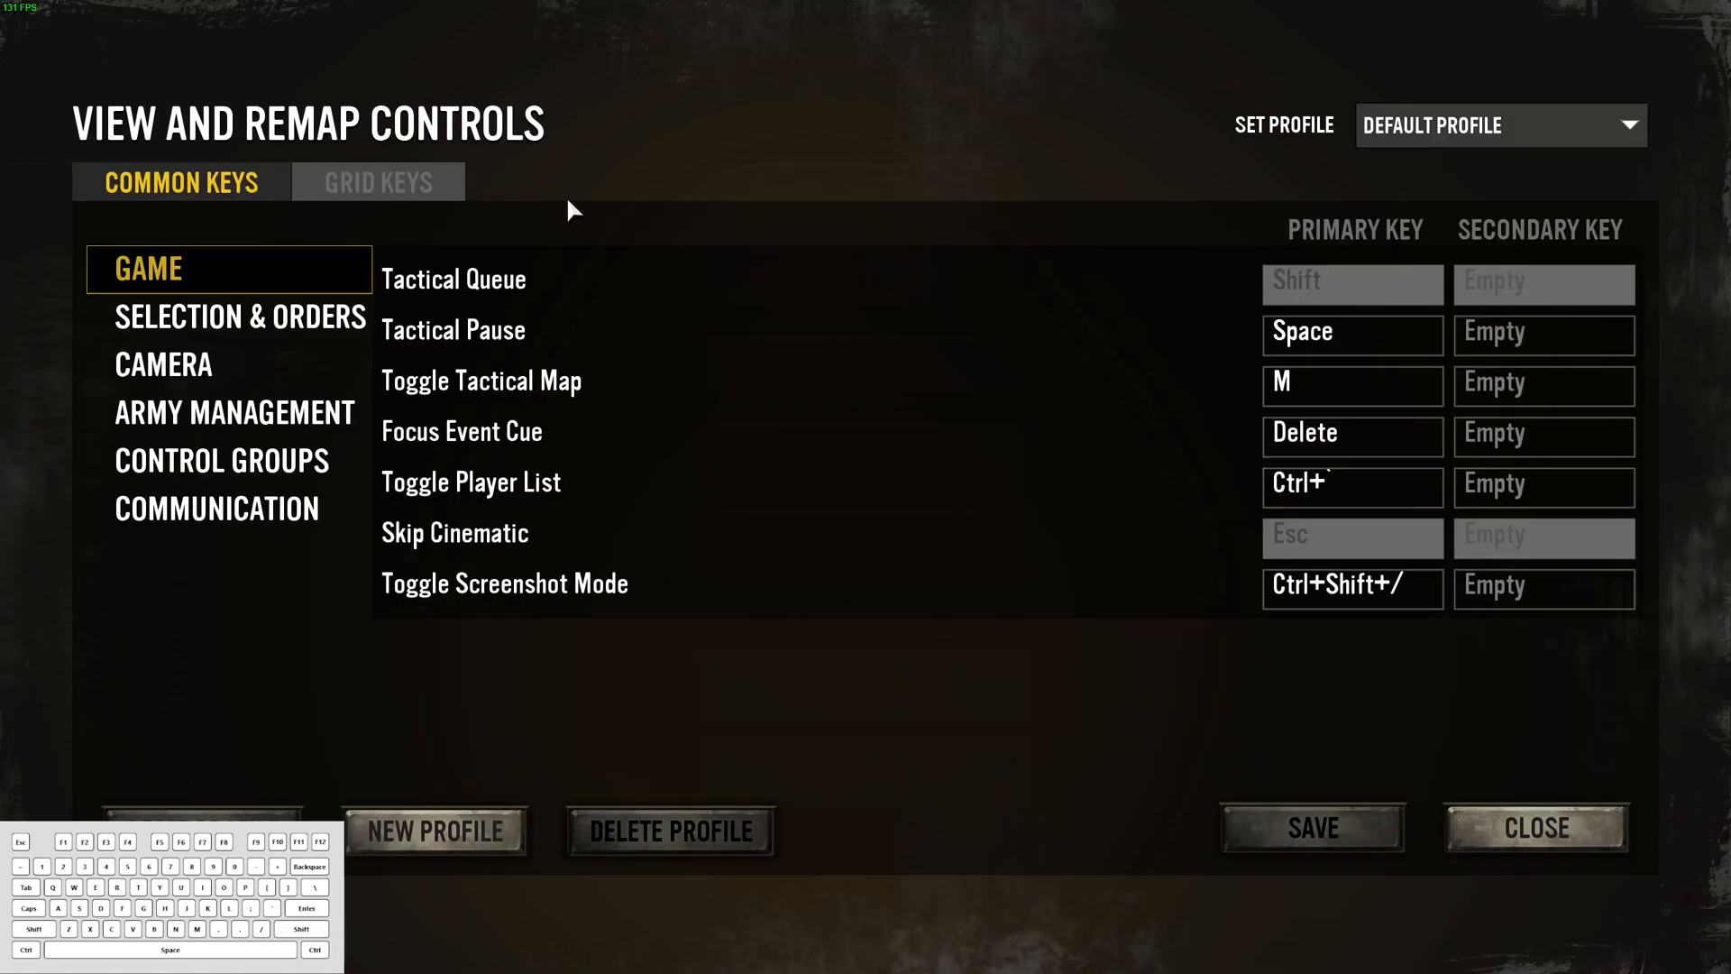
pyautogui.click(1591, 128)
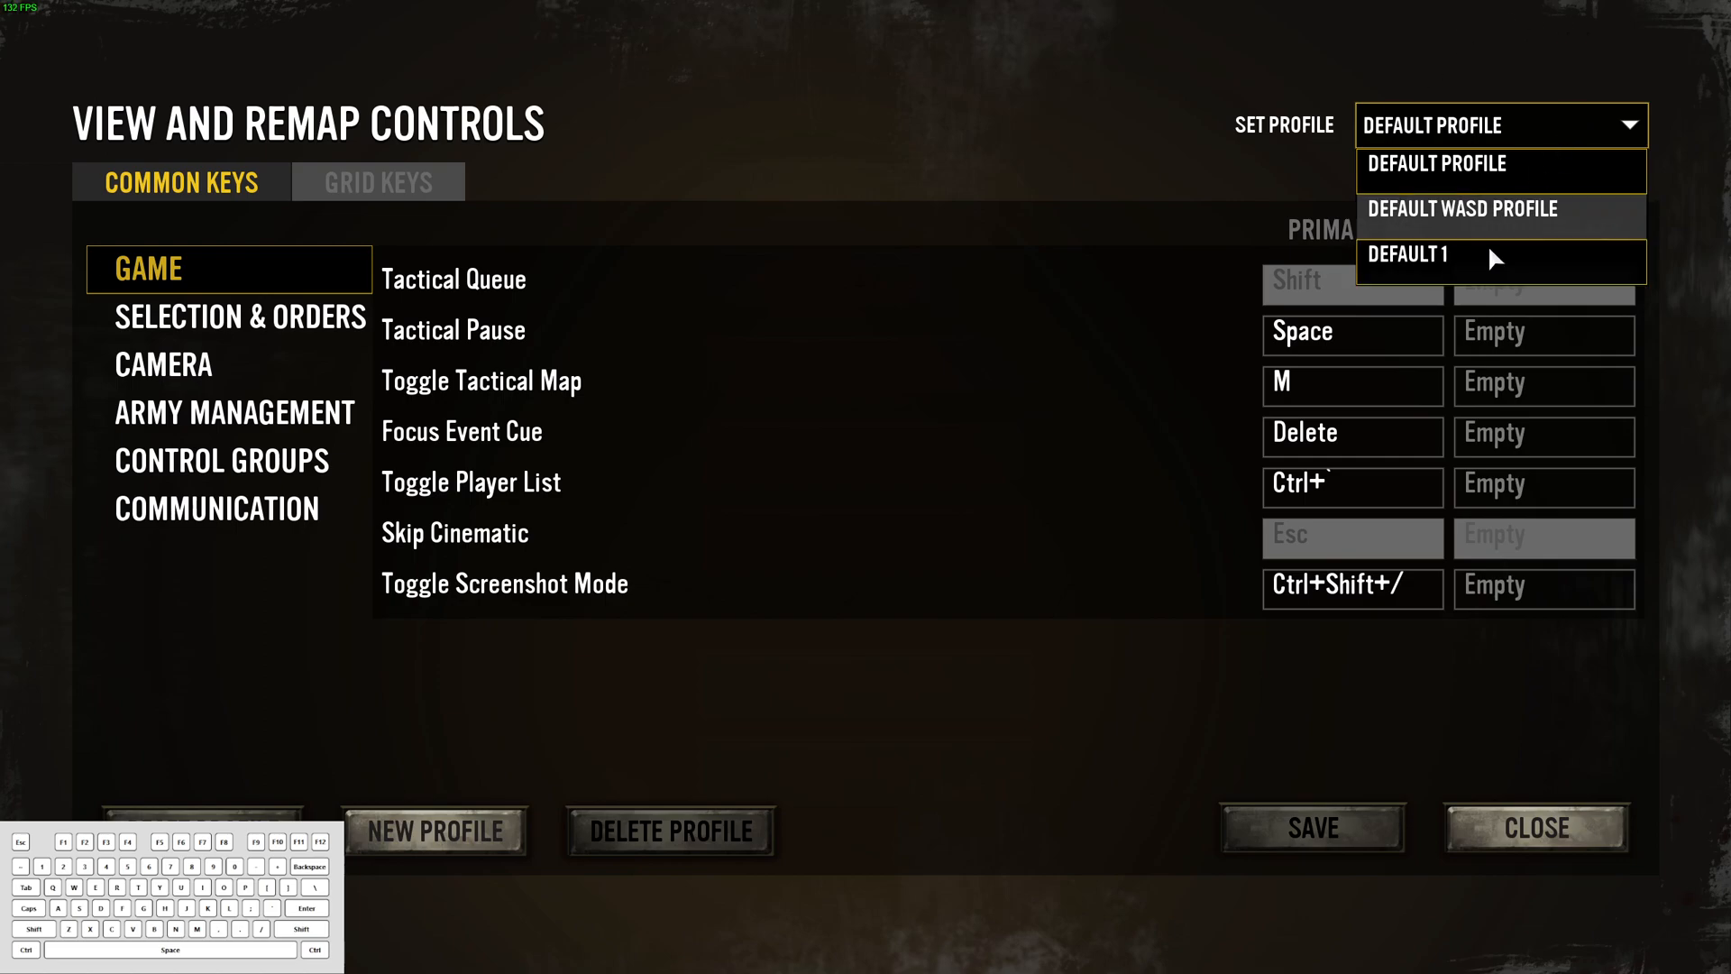
pyautogui.click(1490, 252)
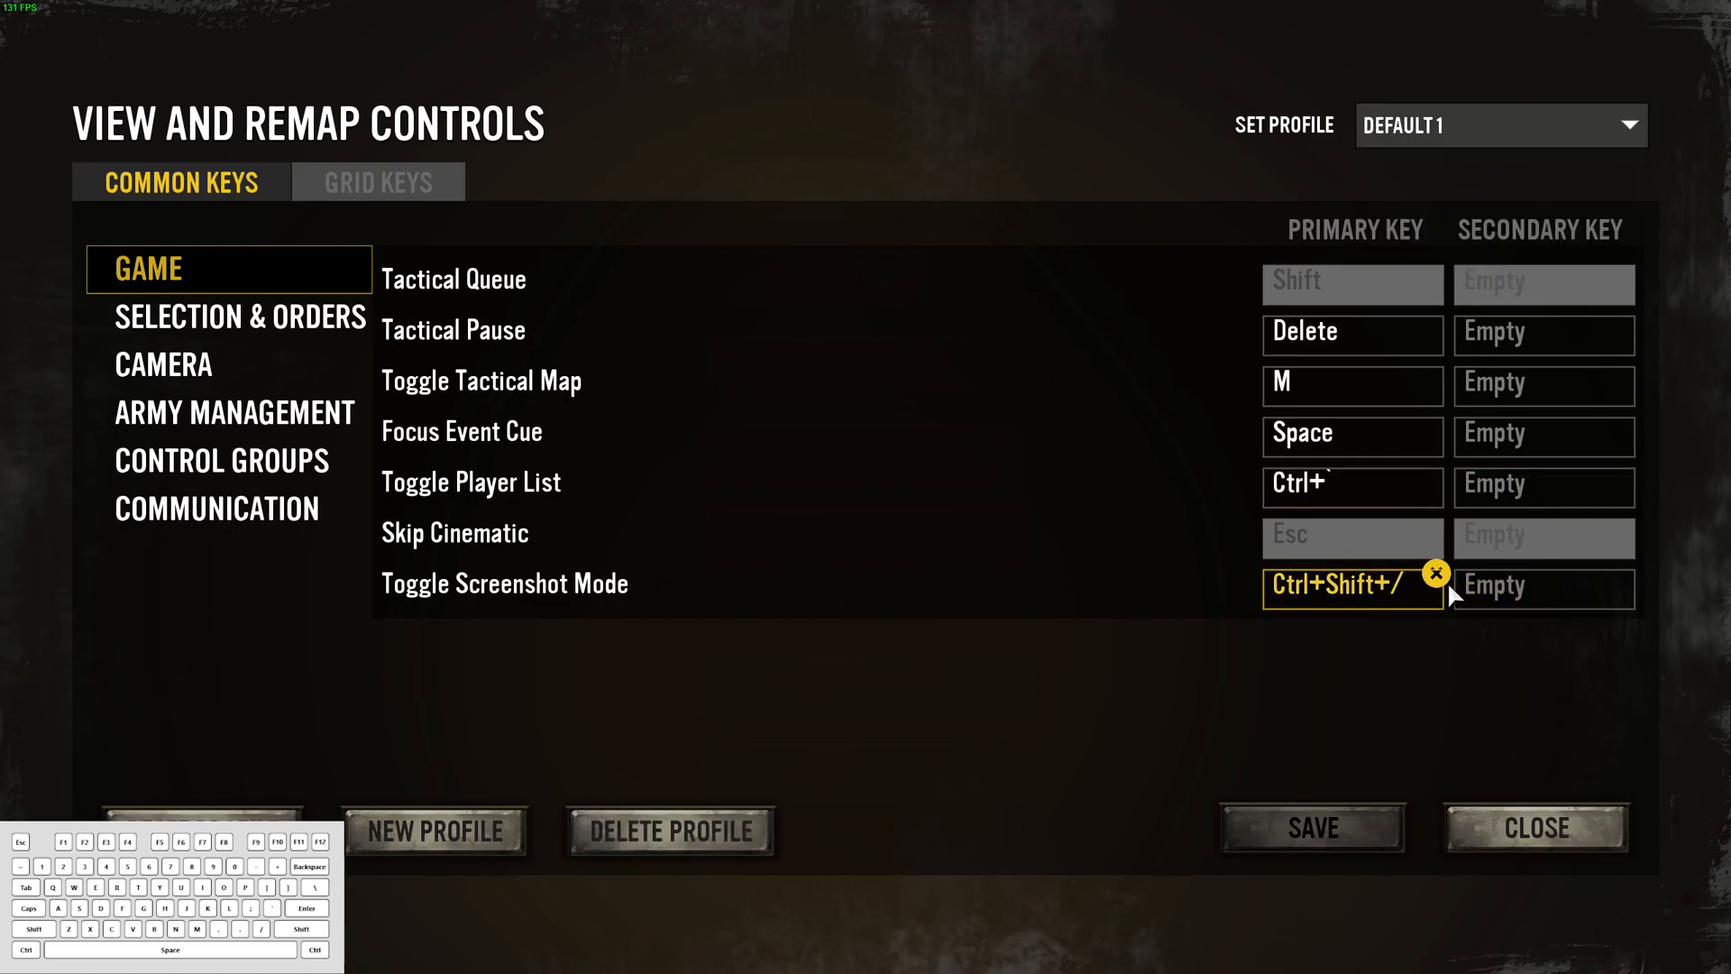
pyautogui.click(1490, 824)
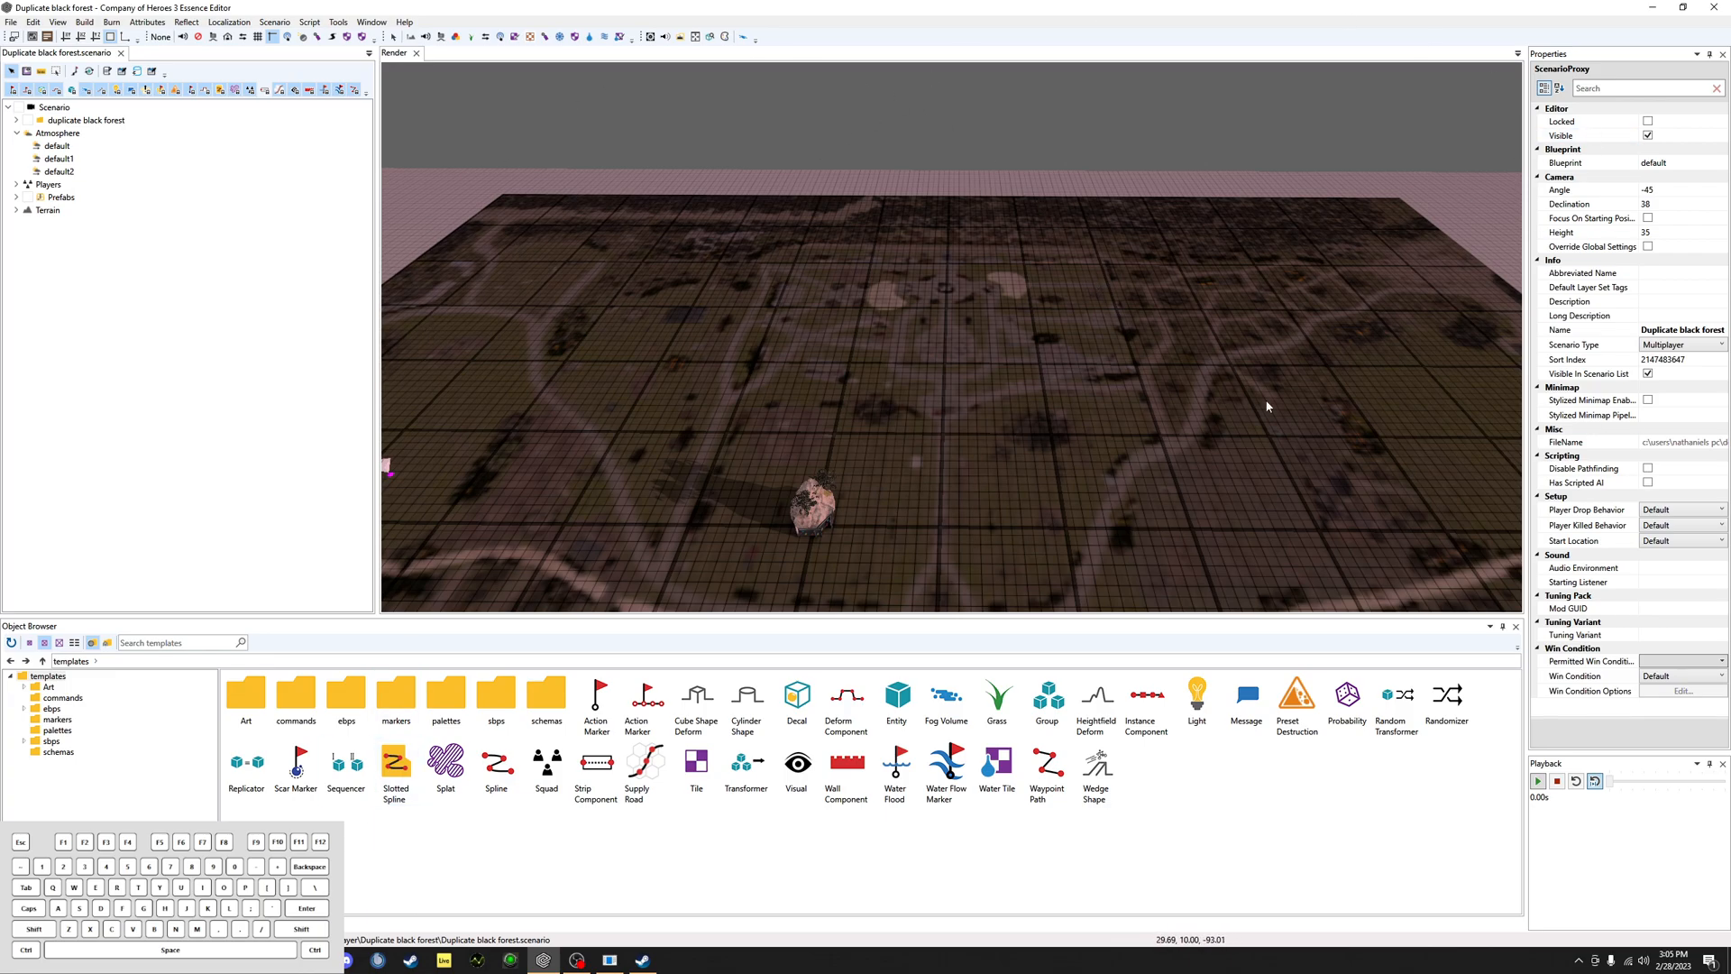
# Step: Check the assets folder of the Duplicate black forest mod under CoH3 maps in File Explorer, and close the window
pyautogui.press('super+e')
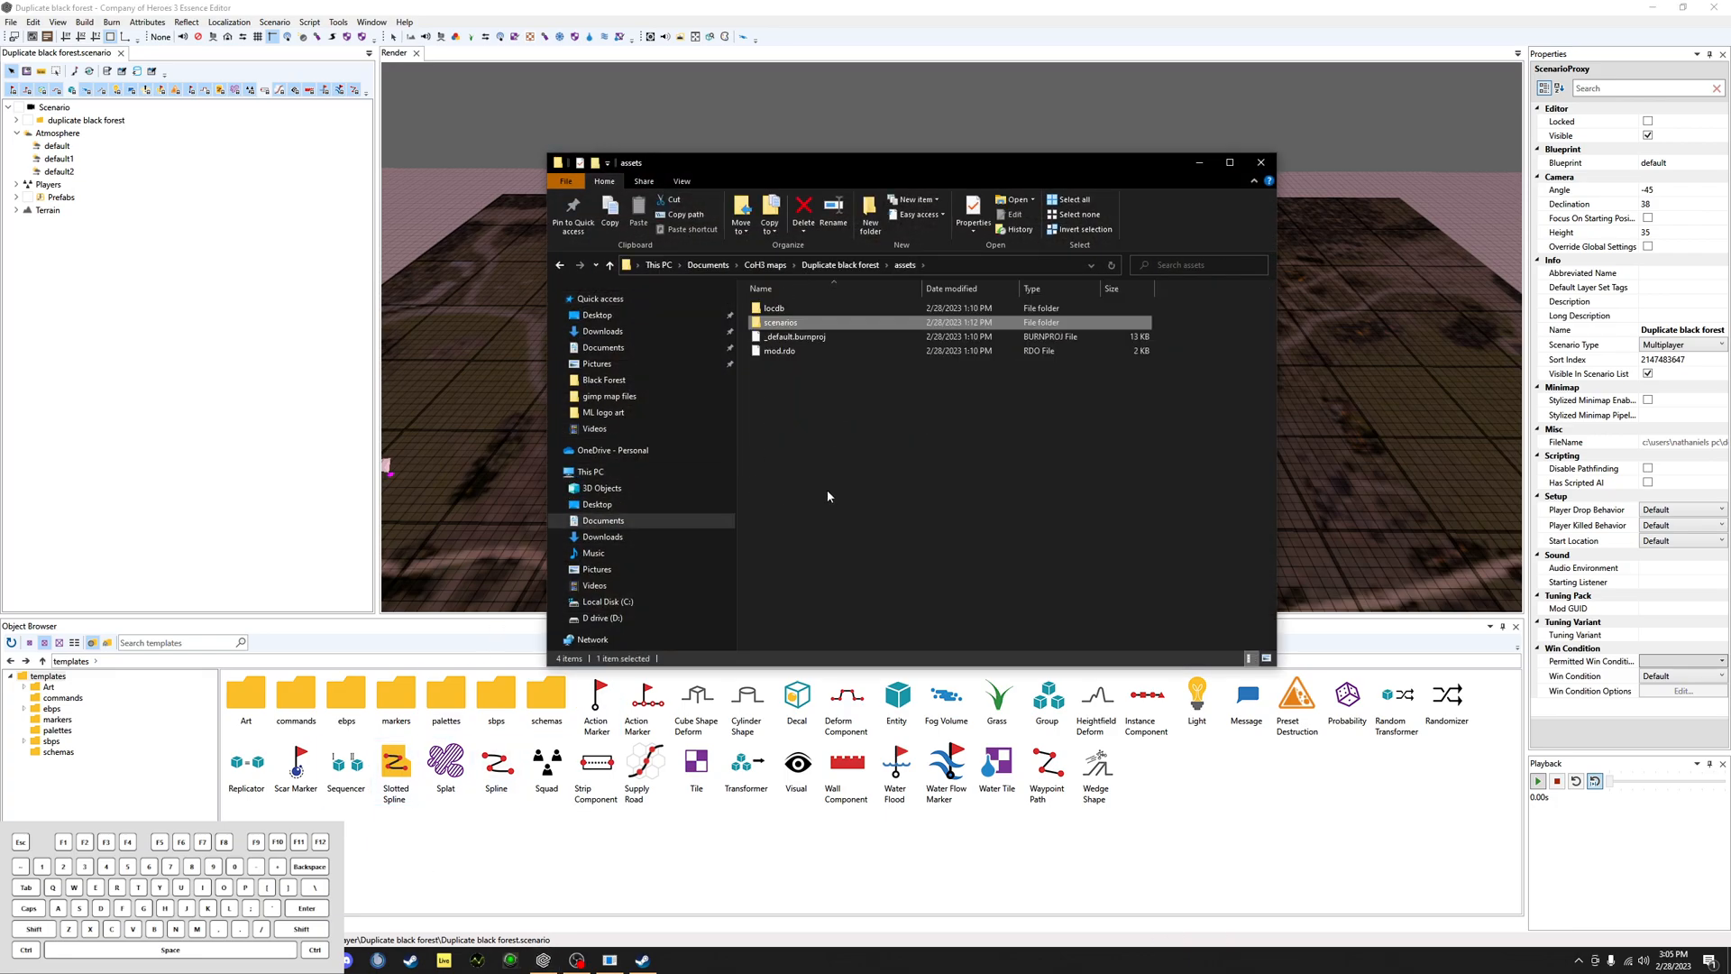
pyautogui.click(765, 264)
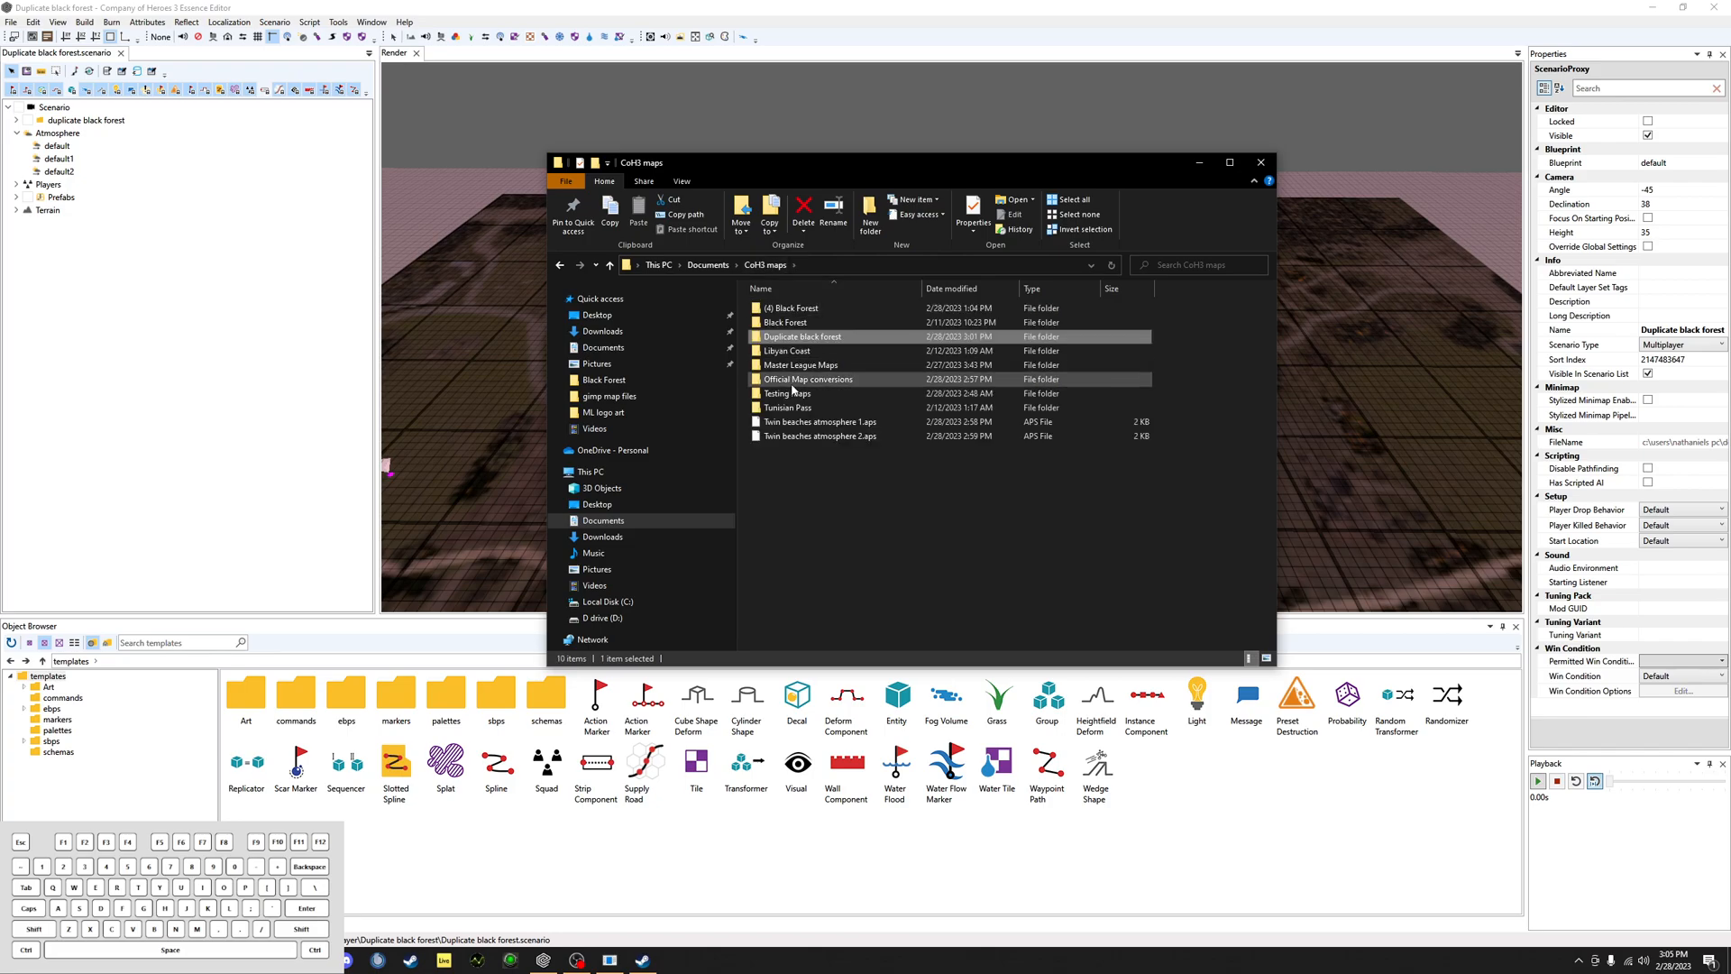
pyautogui.doubleClick(822, 337)
pyautogui.doubleClick(793, 322)
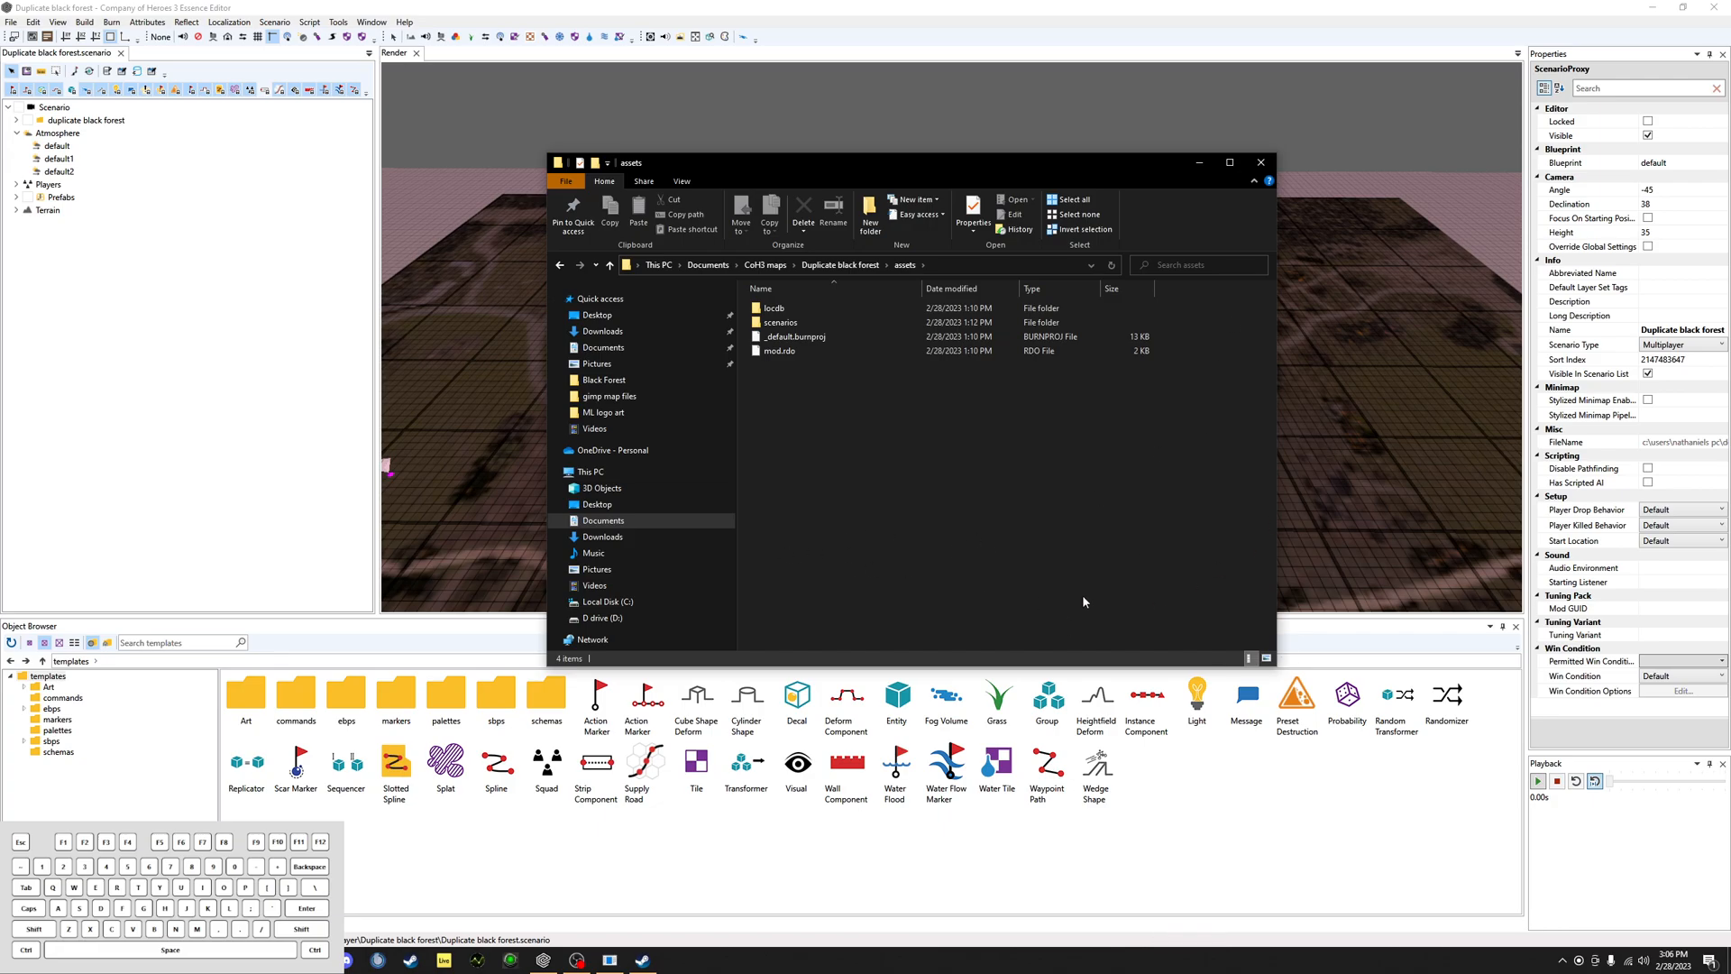
pyautogui.click(1261, 163)
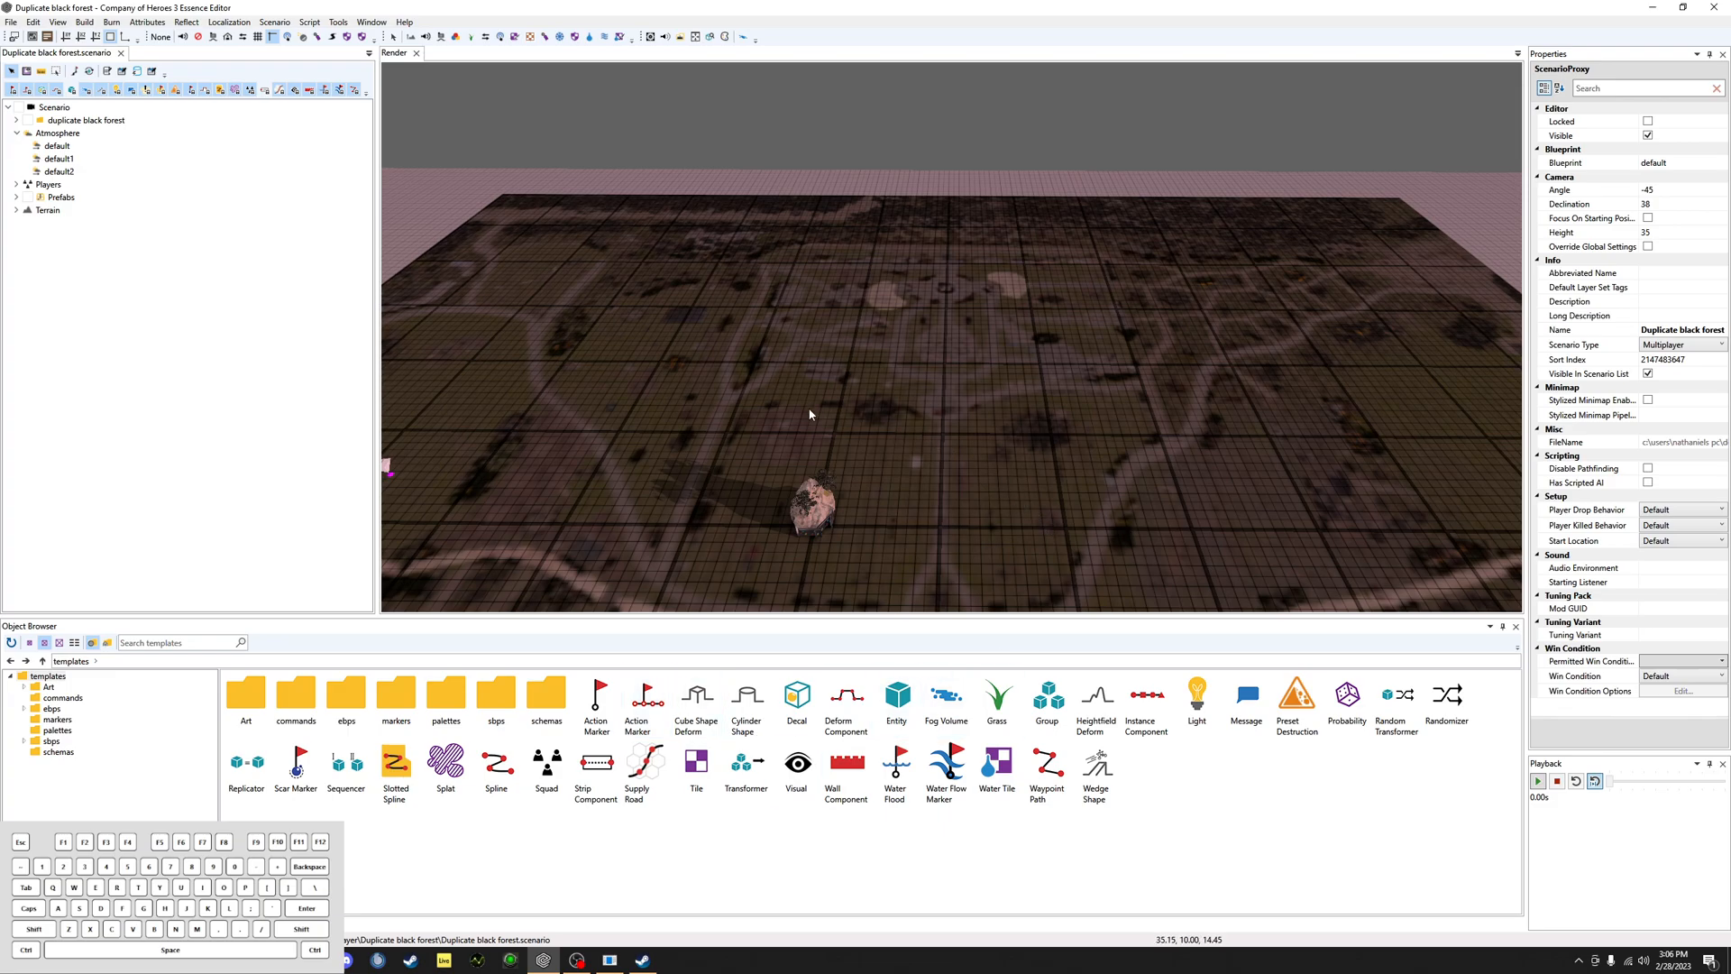
# Step: Switch to Steam and review the Tunisian Pass page among your own Company of Heroes 3 Workshop items, from images to comments
pyautogui.click(643, 959)
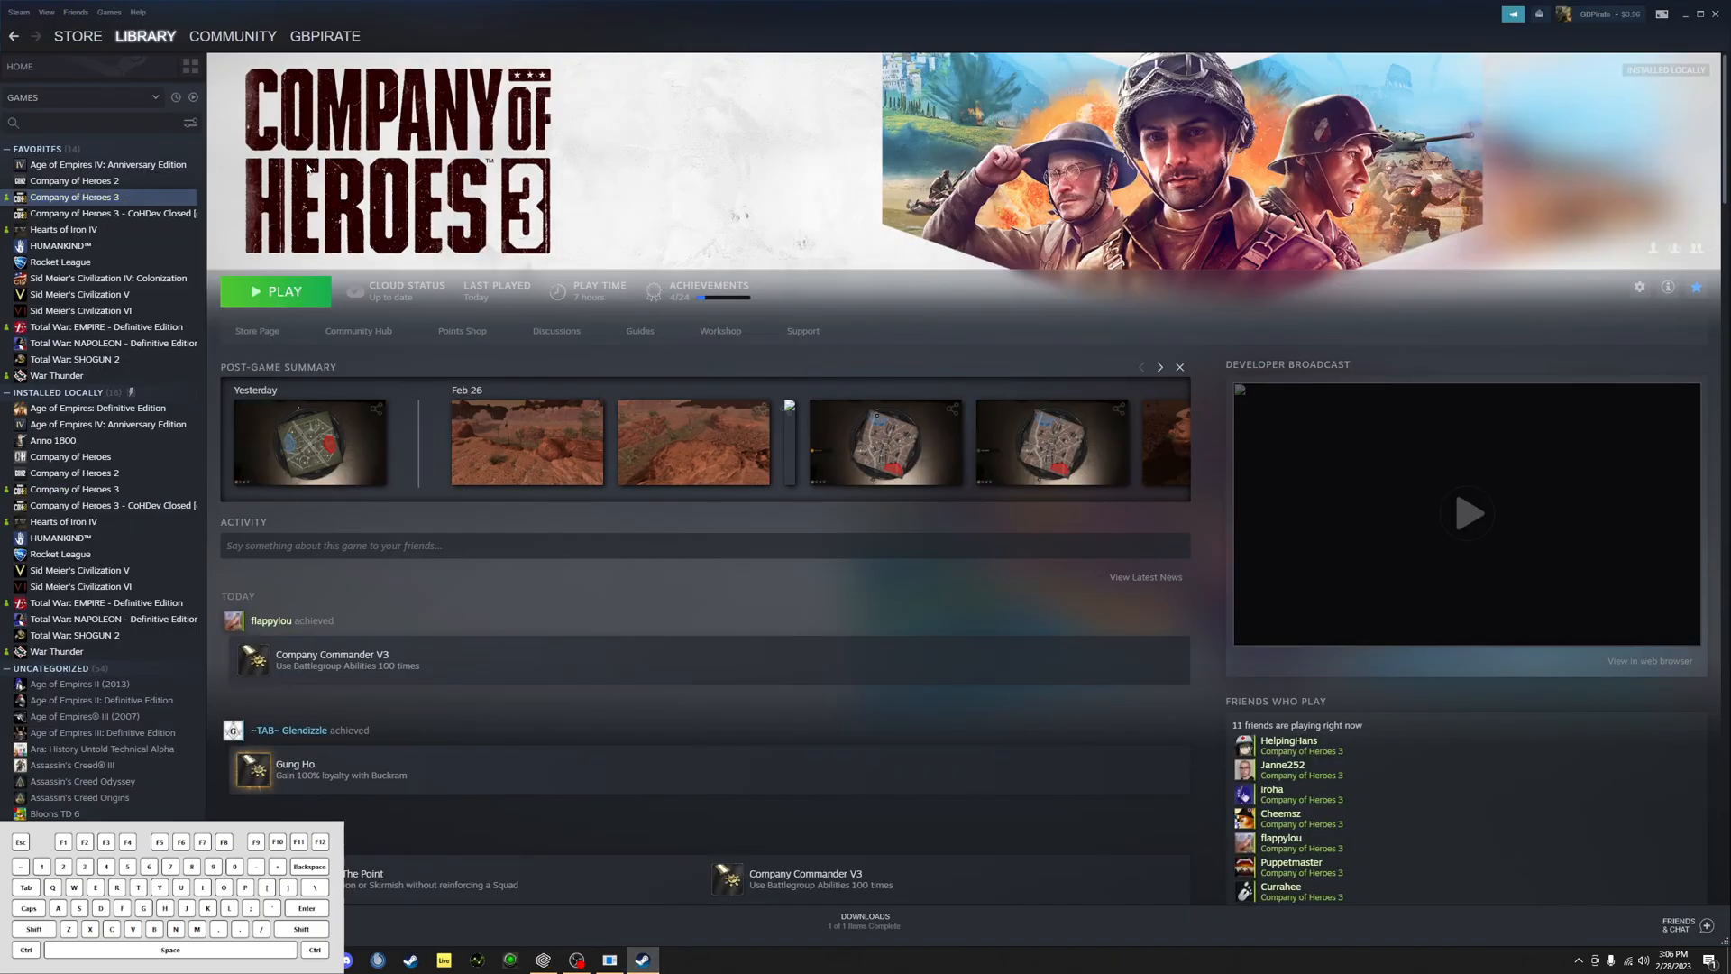
pyautogui.click(720, 330)
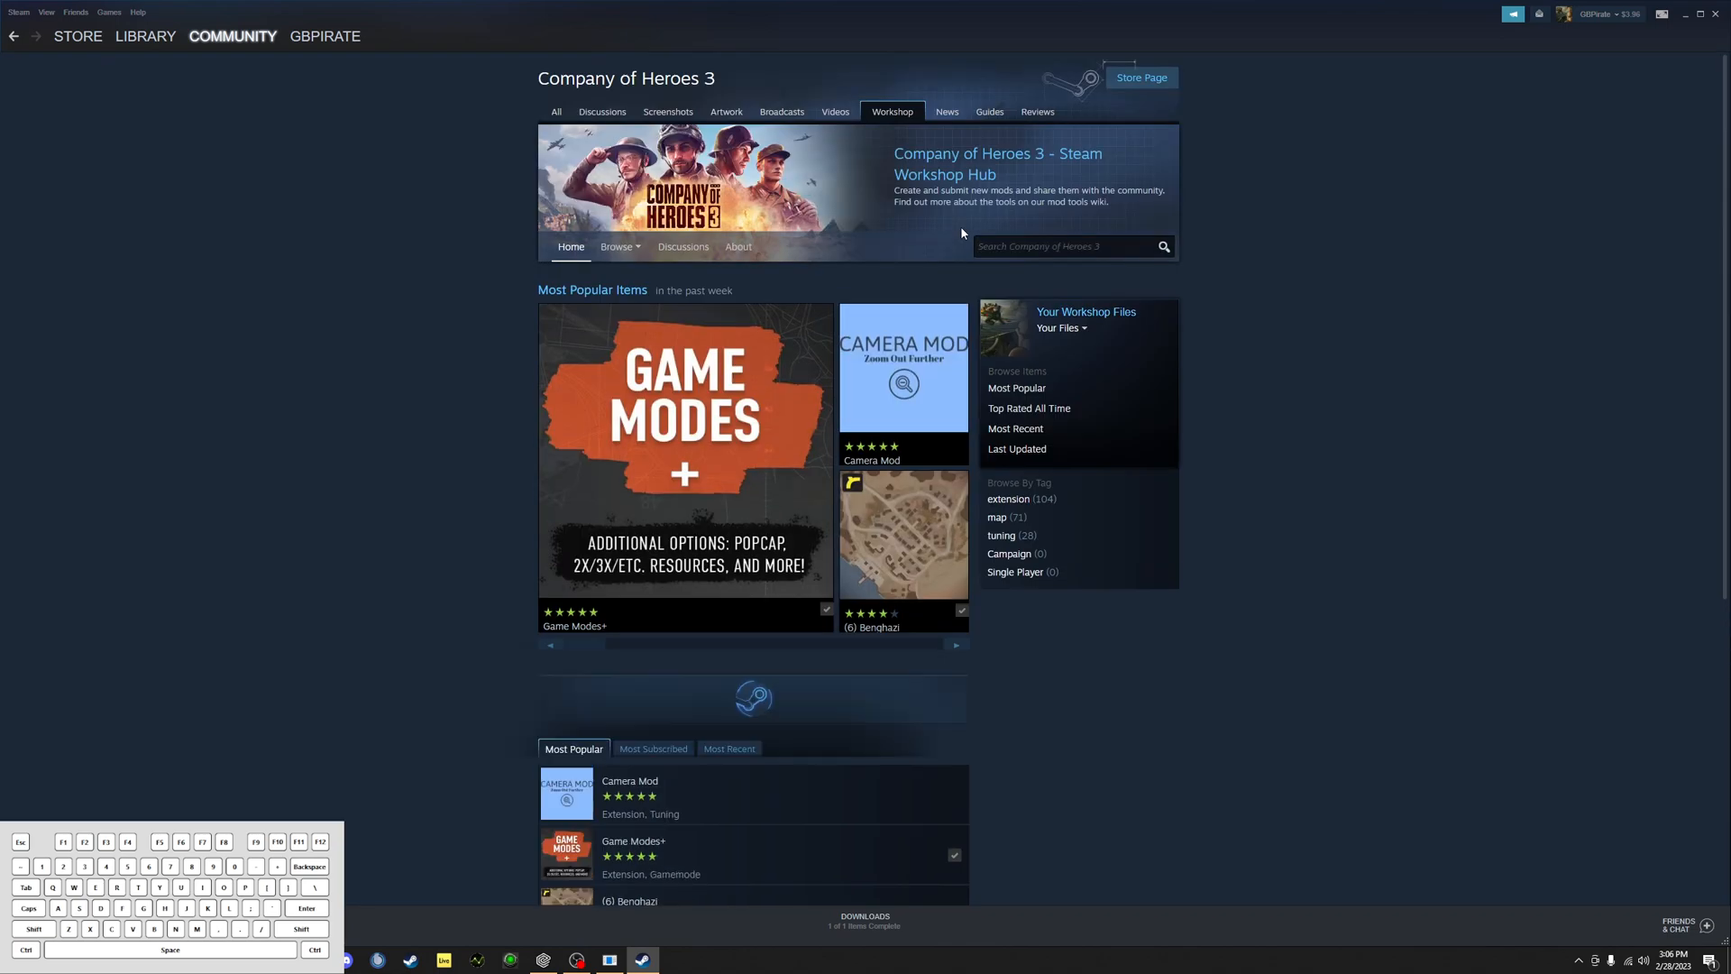
pyautogui.click(1059, 329)
pyautogui.click(1077, 346)
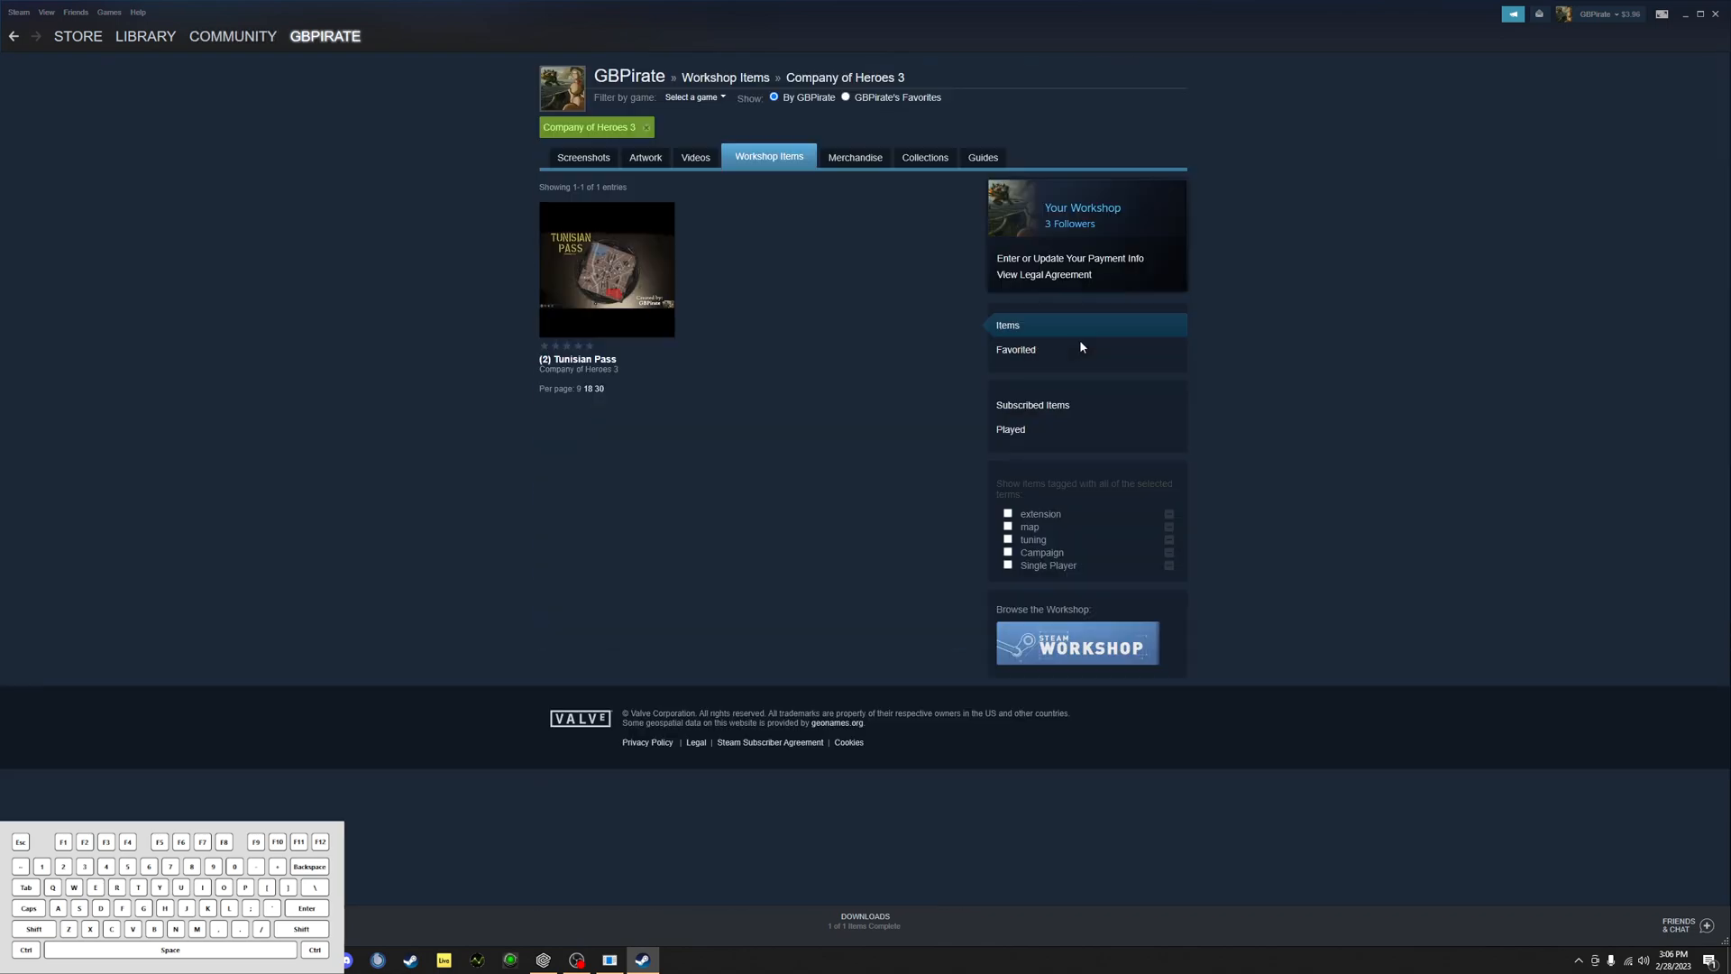
pyautogui.click(608, 288)
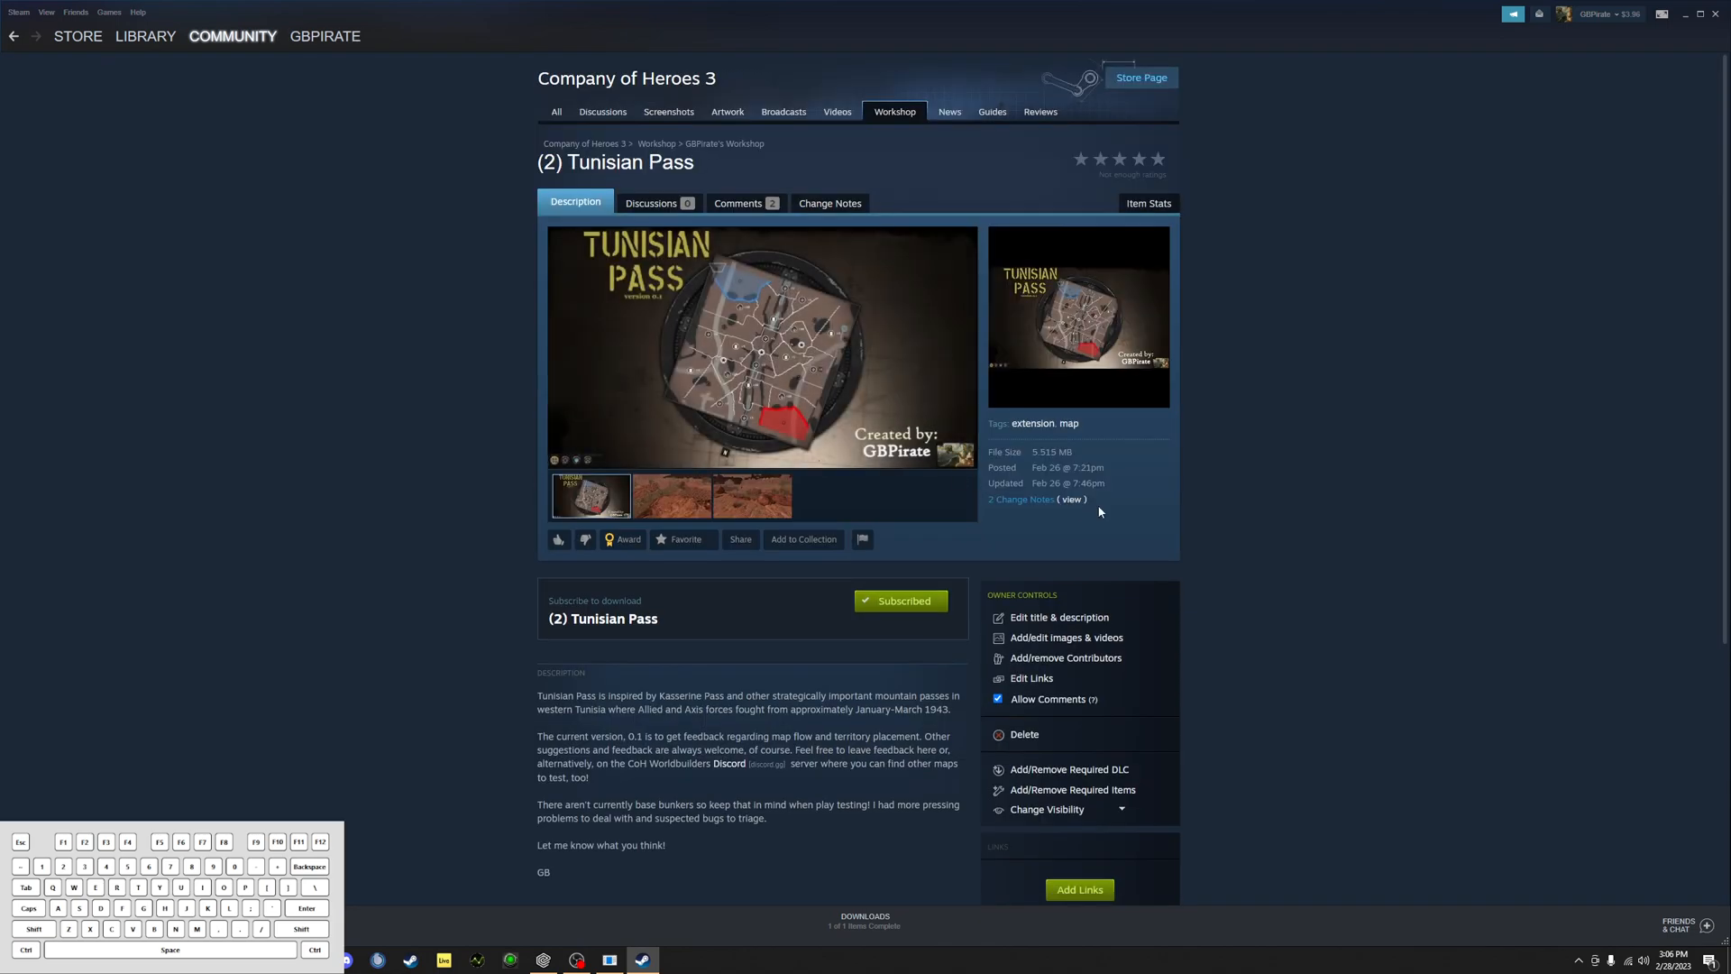
pyautogui.scroll(-4, 1017, 418)
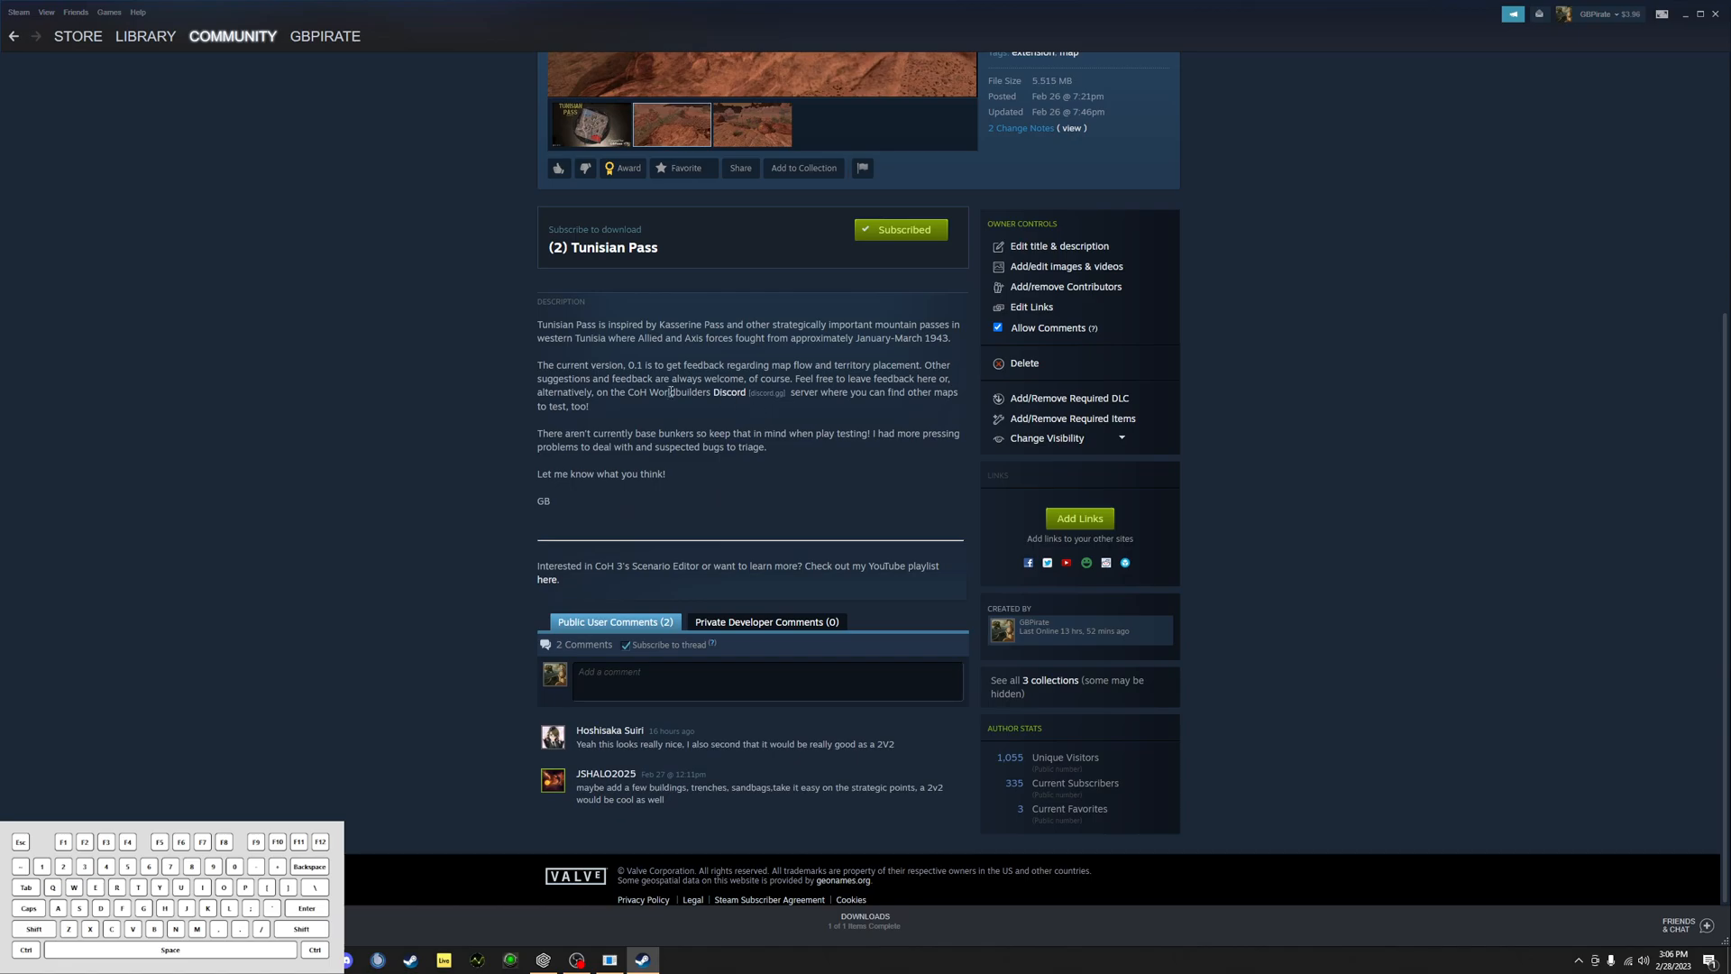
pyautogui.scroll(1, 691, 451)
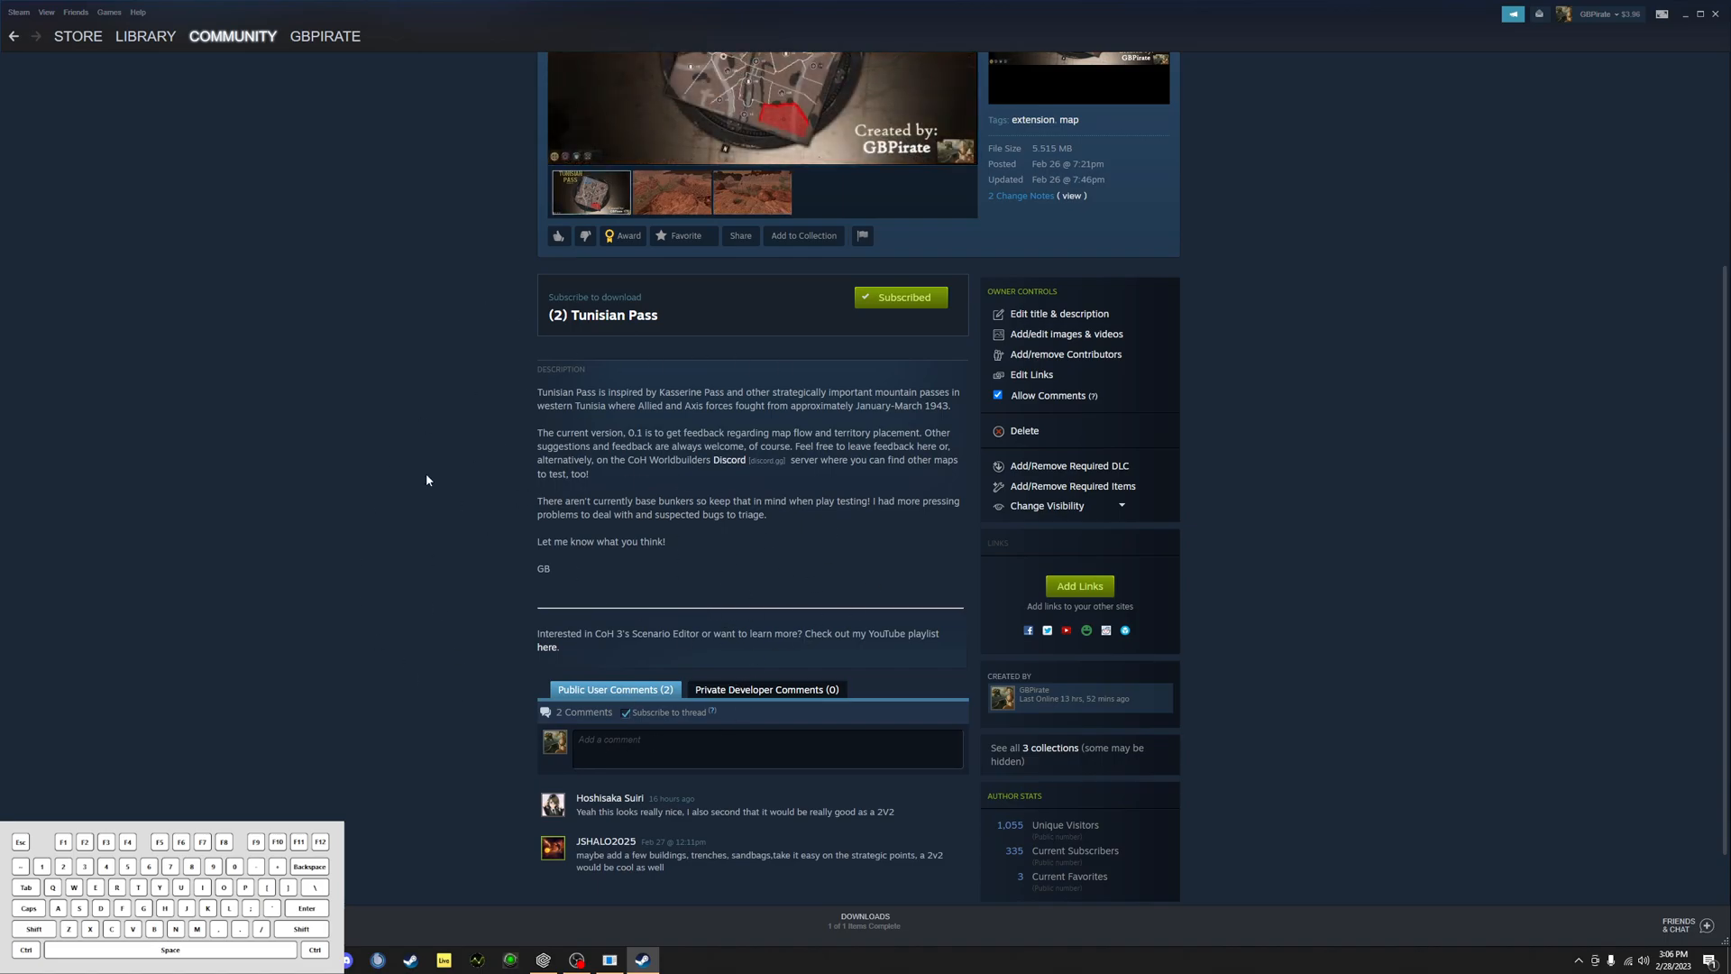
pyautogui.scroll(3, 1202, 511)
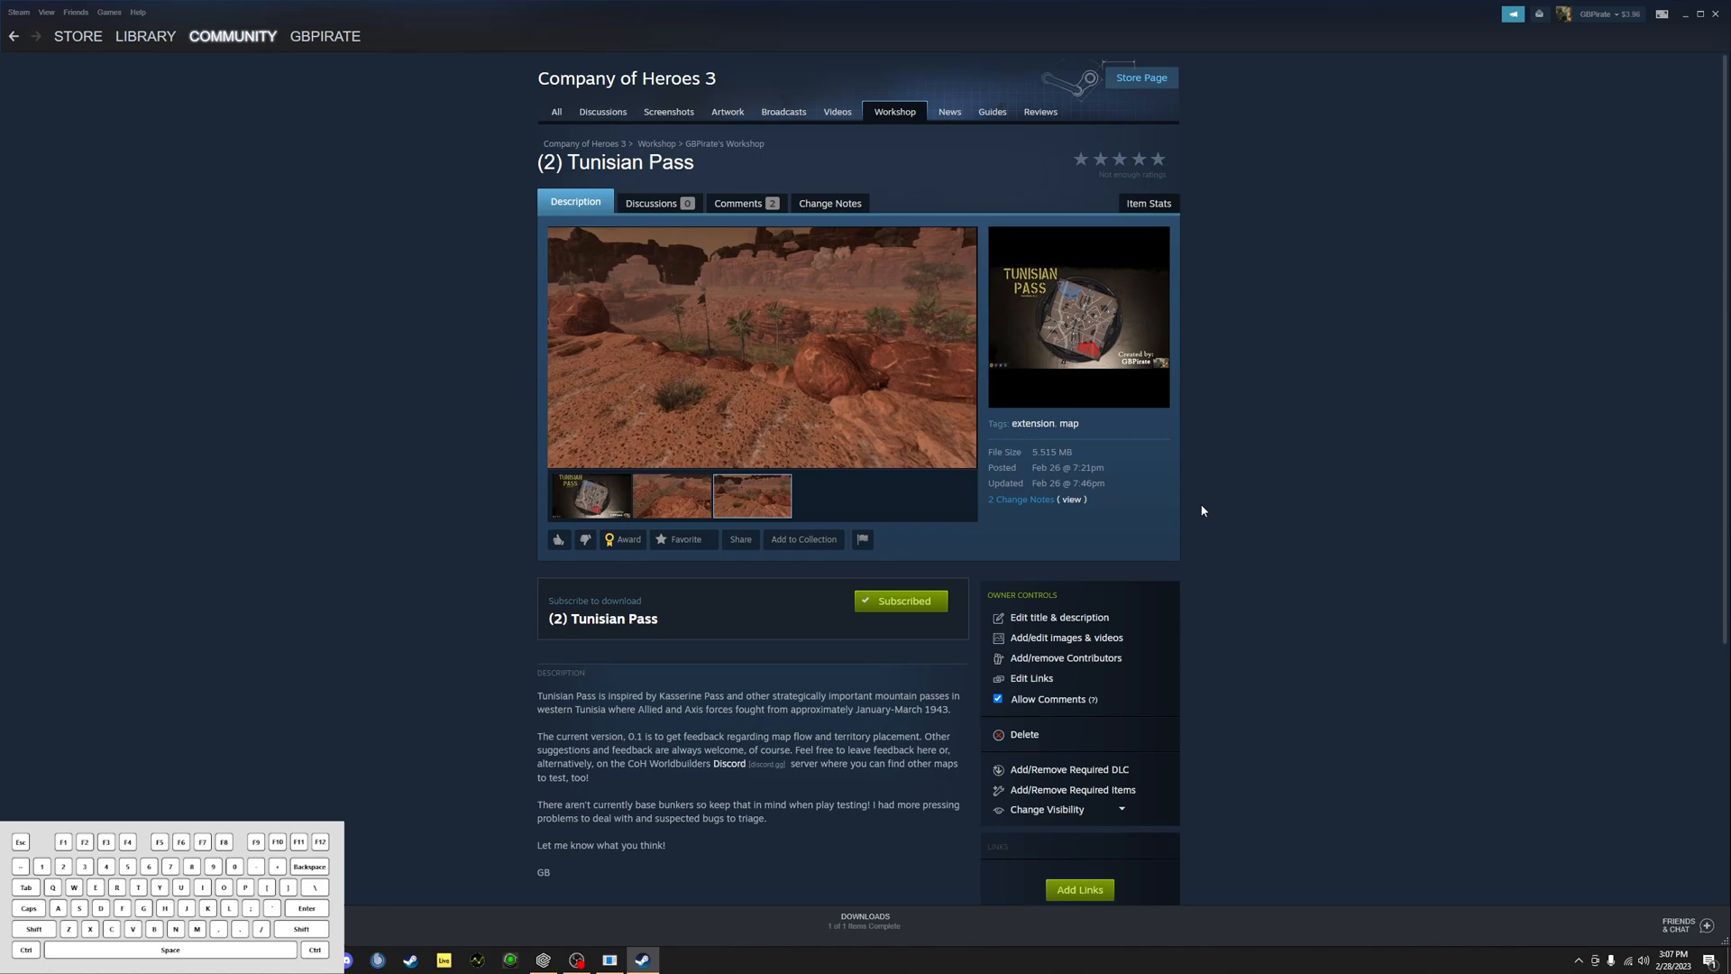